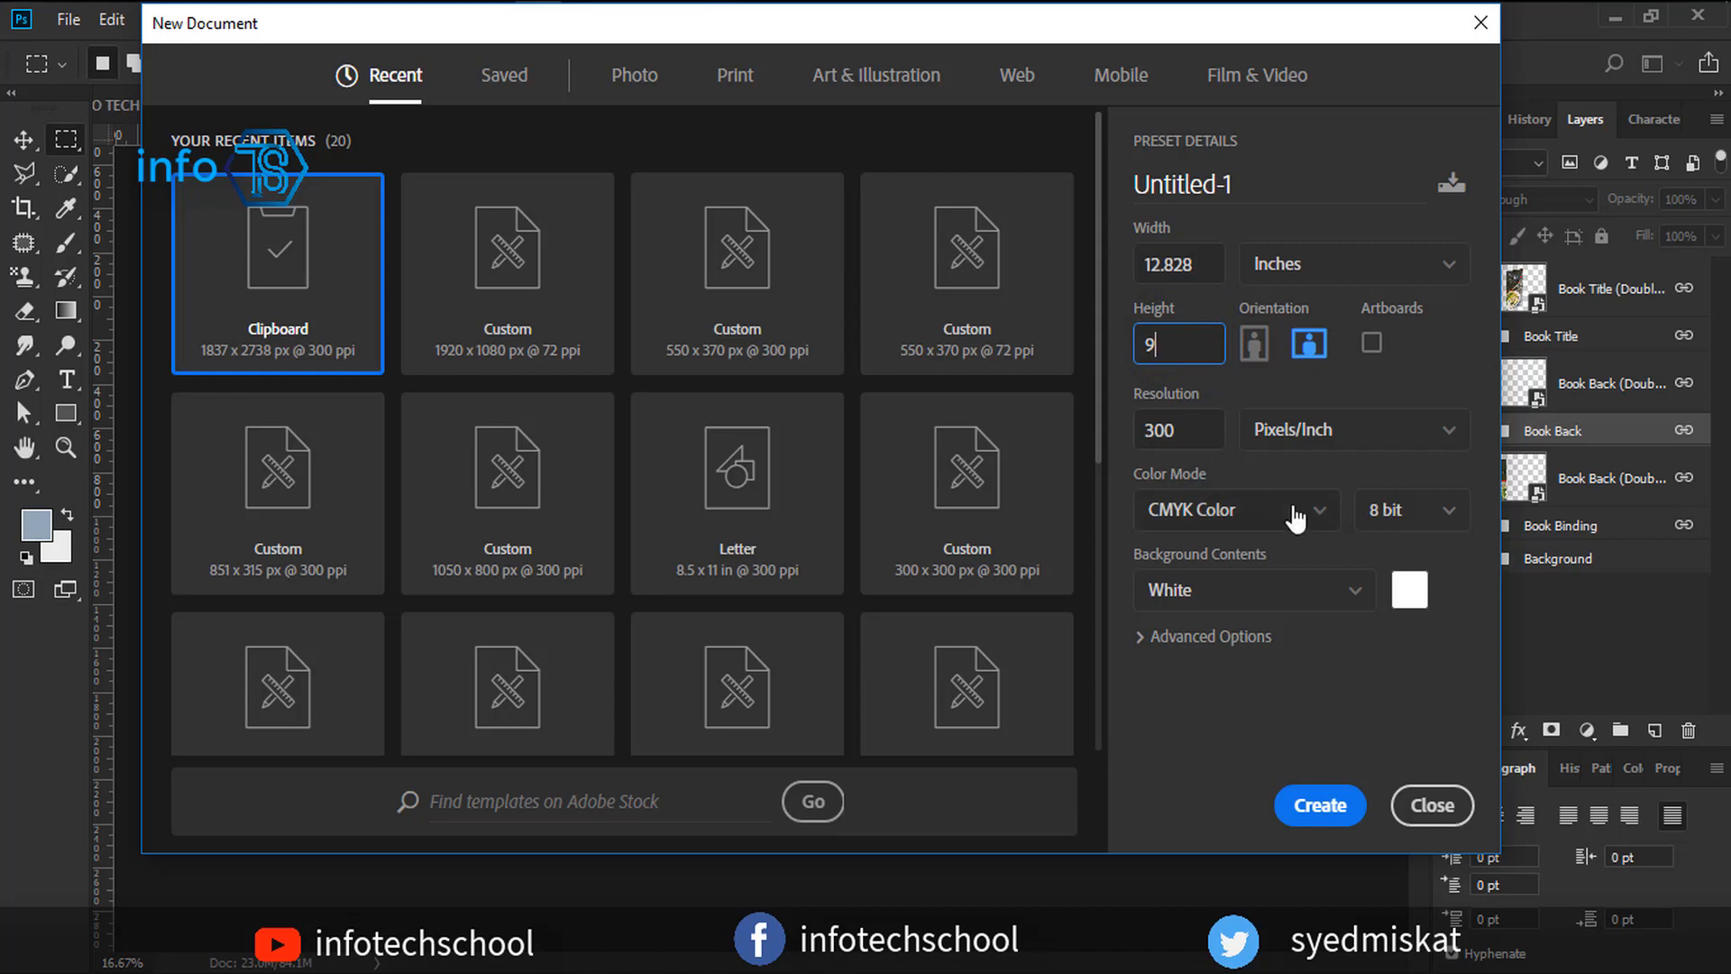
Create a white 12.828 × 9 inch landscape document at 300 pixels/inch in CMYK Color, 8 bit.
{"action": "left_click", "coordinate": [1296, 515]}
{"action": "left_click", "coordinate": [1198, 683]}
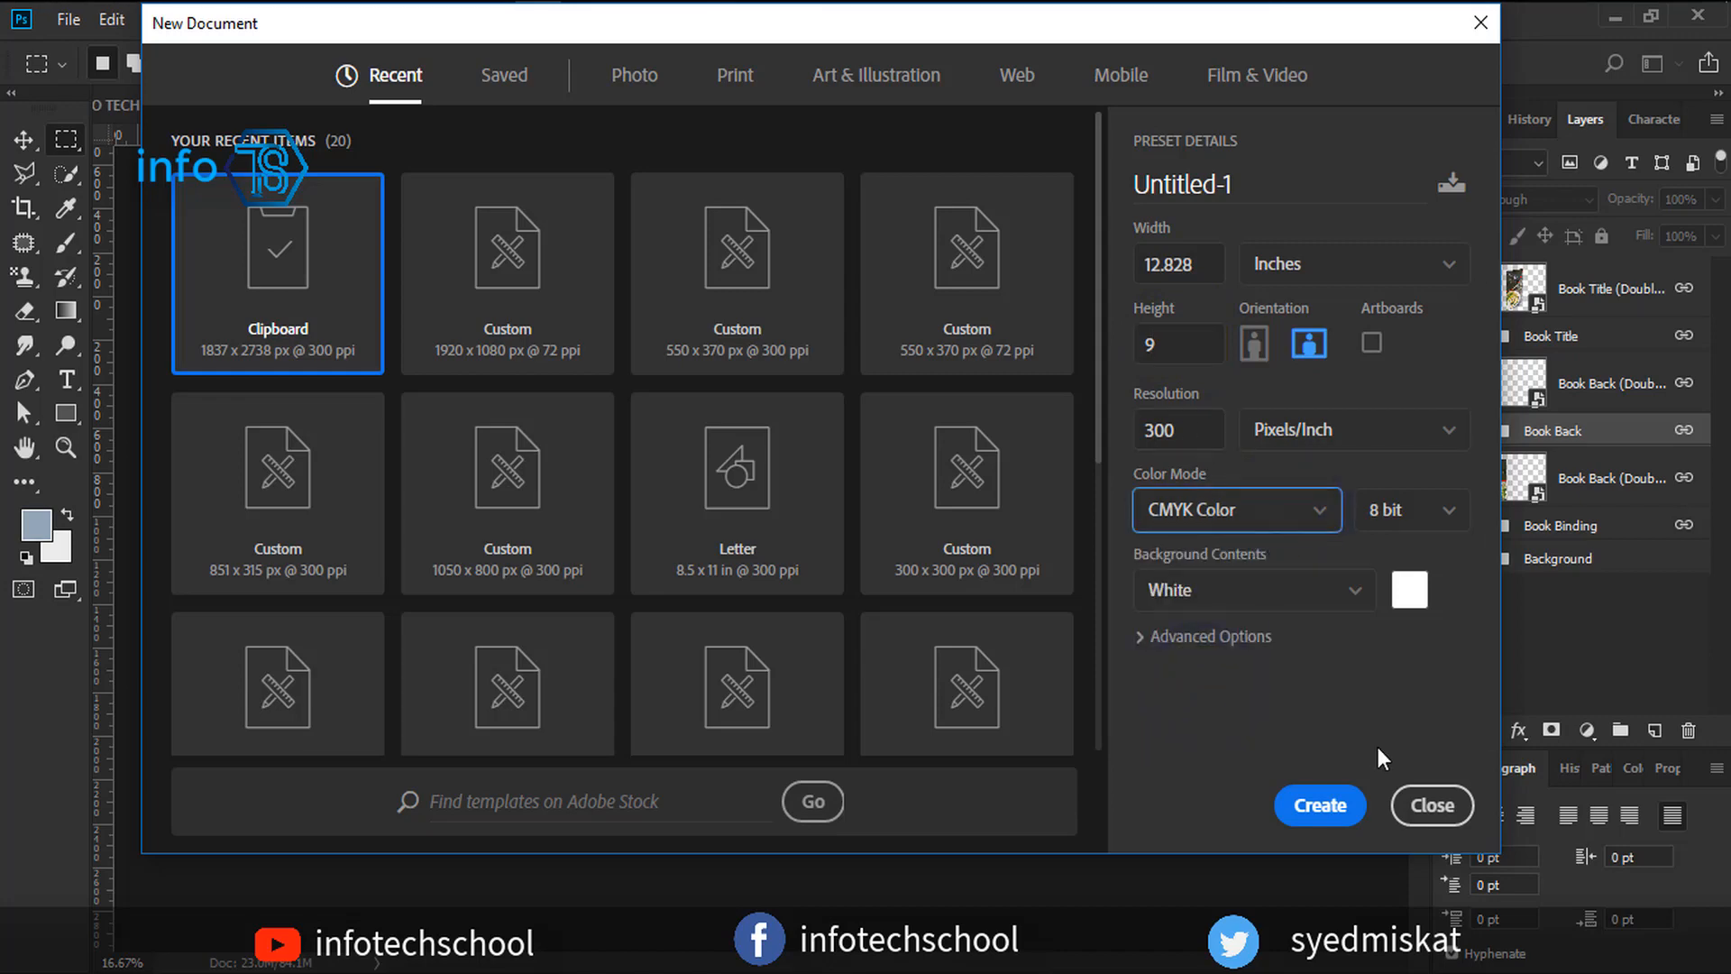
{"action": "left_click", "coordinate": [1325, 818]}
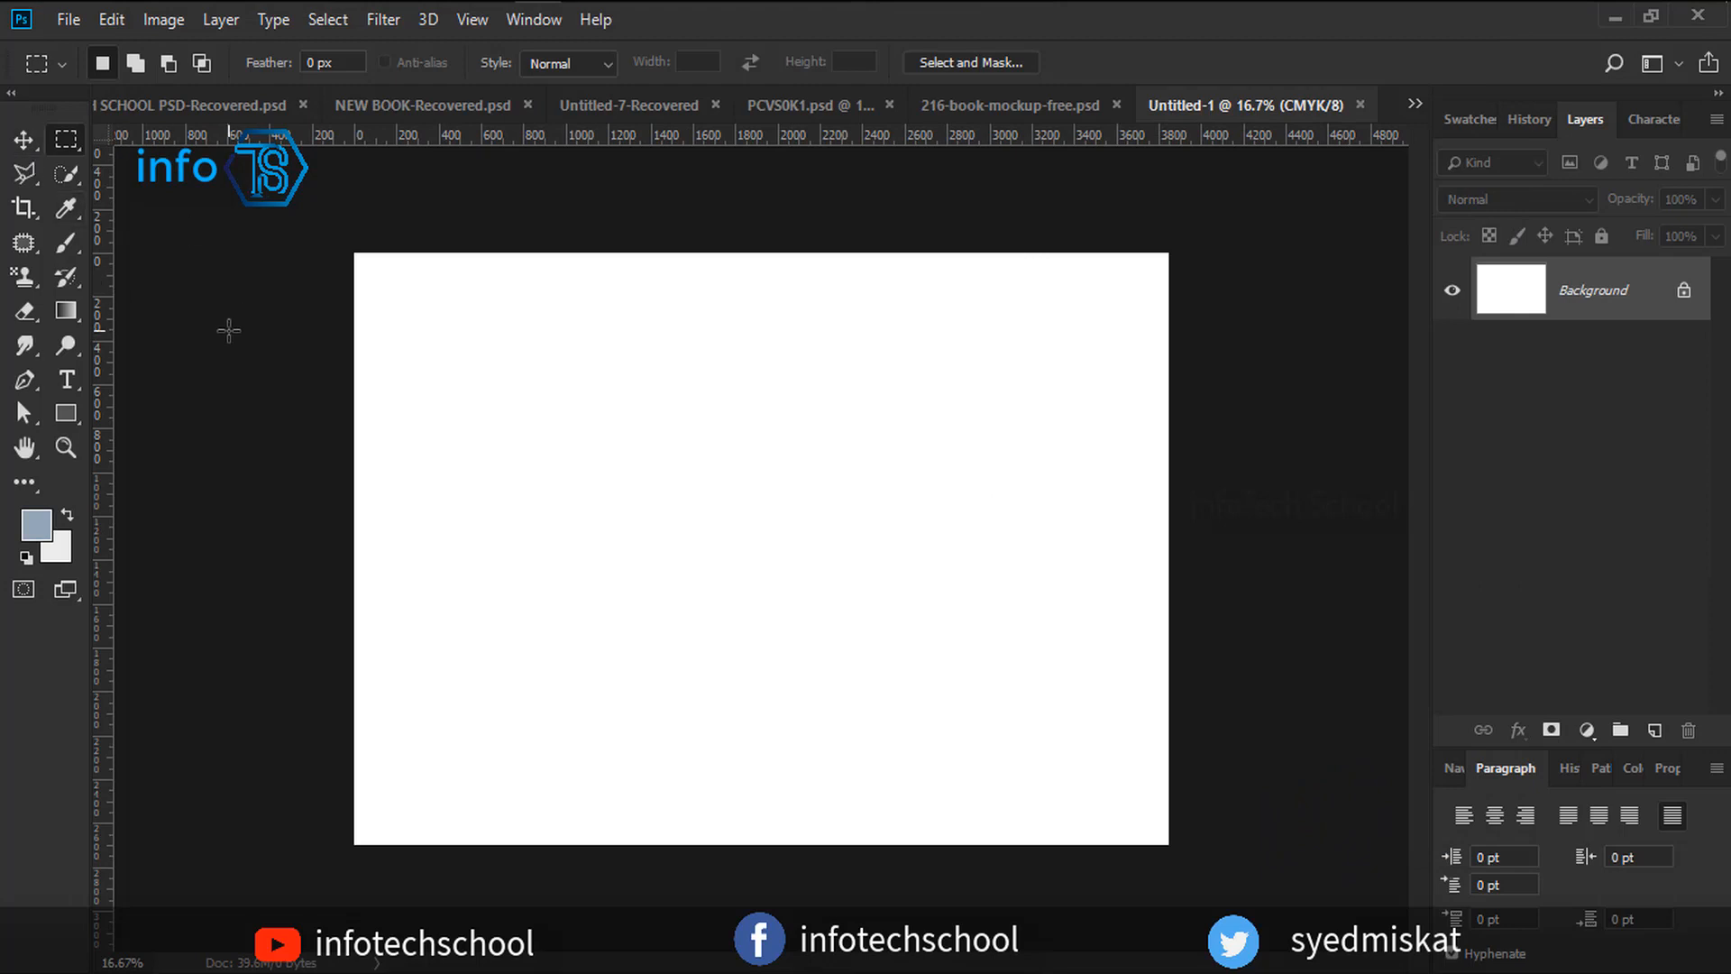
Place guides along all four edges of the canvas.
{"action": "left_click_drag", "start_coordinate": [113, 374], "coordinate": [1168, 514]}
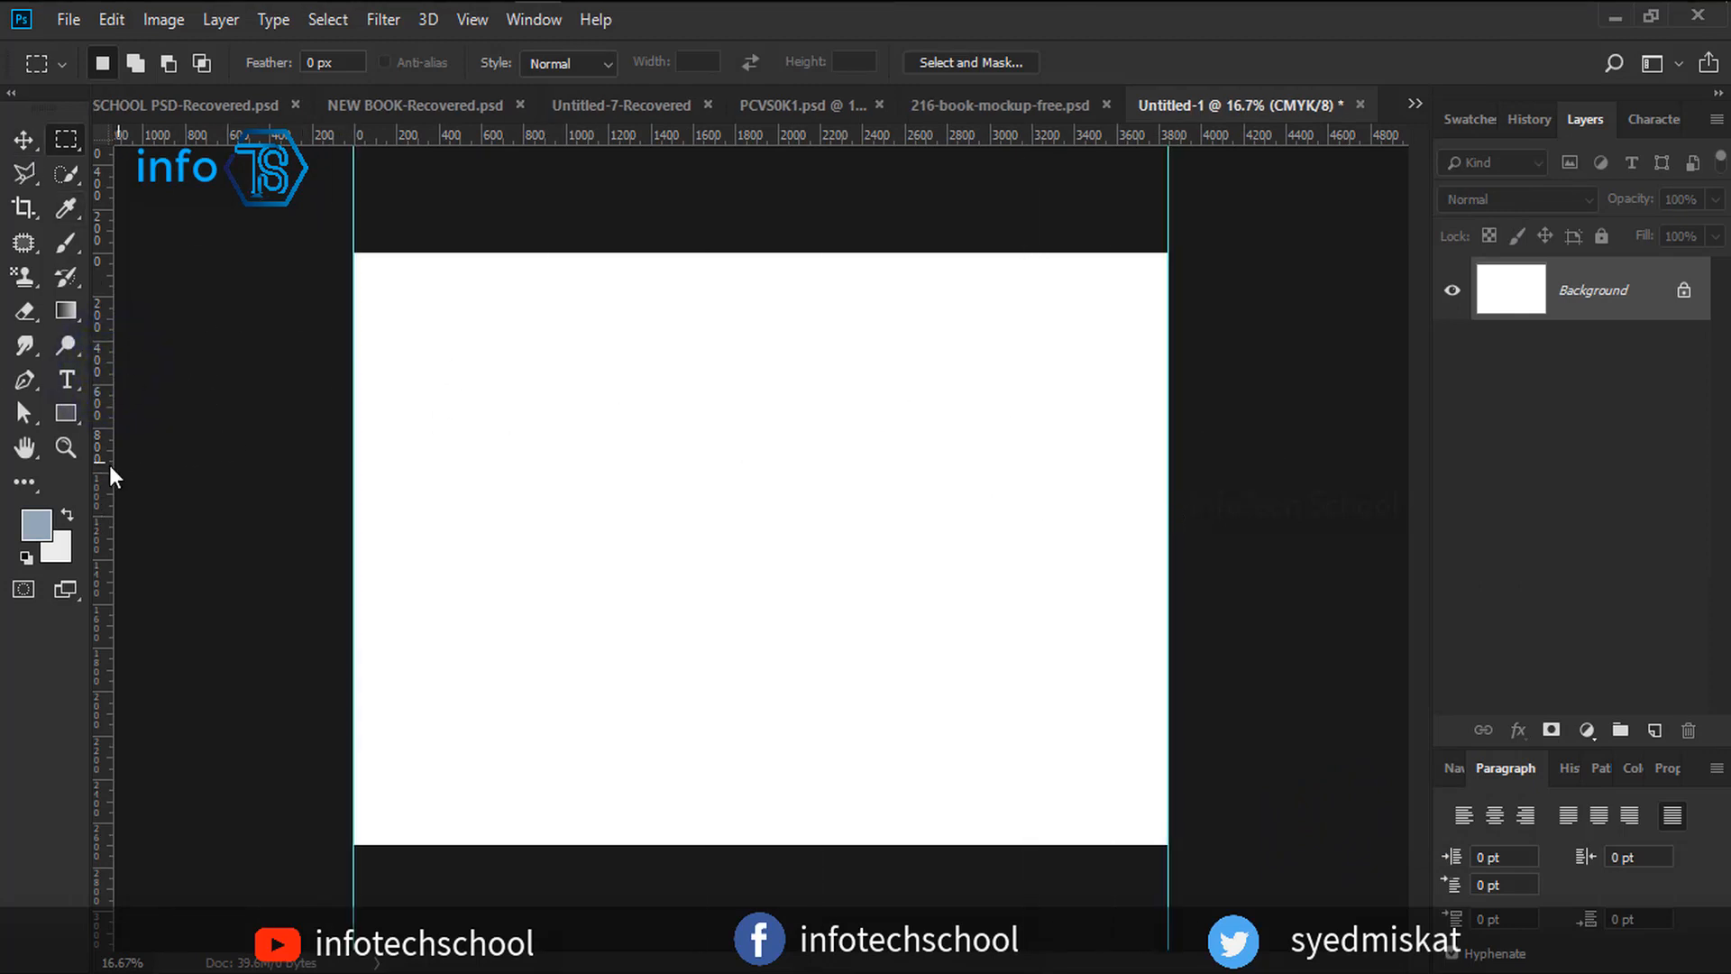
{"action": "left_click_drag", "start_coordinate": [103, 468], "coordinate": [595, 843]}
{"action": "left_click_drag", "start_coordinate": [99, 551], "coordinate": [613, 251]}
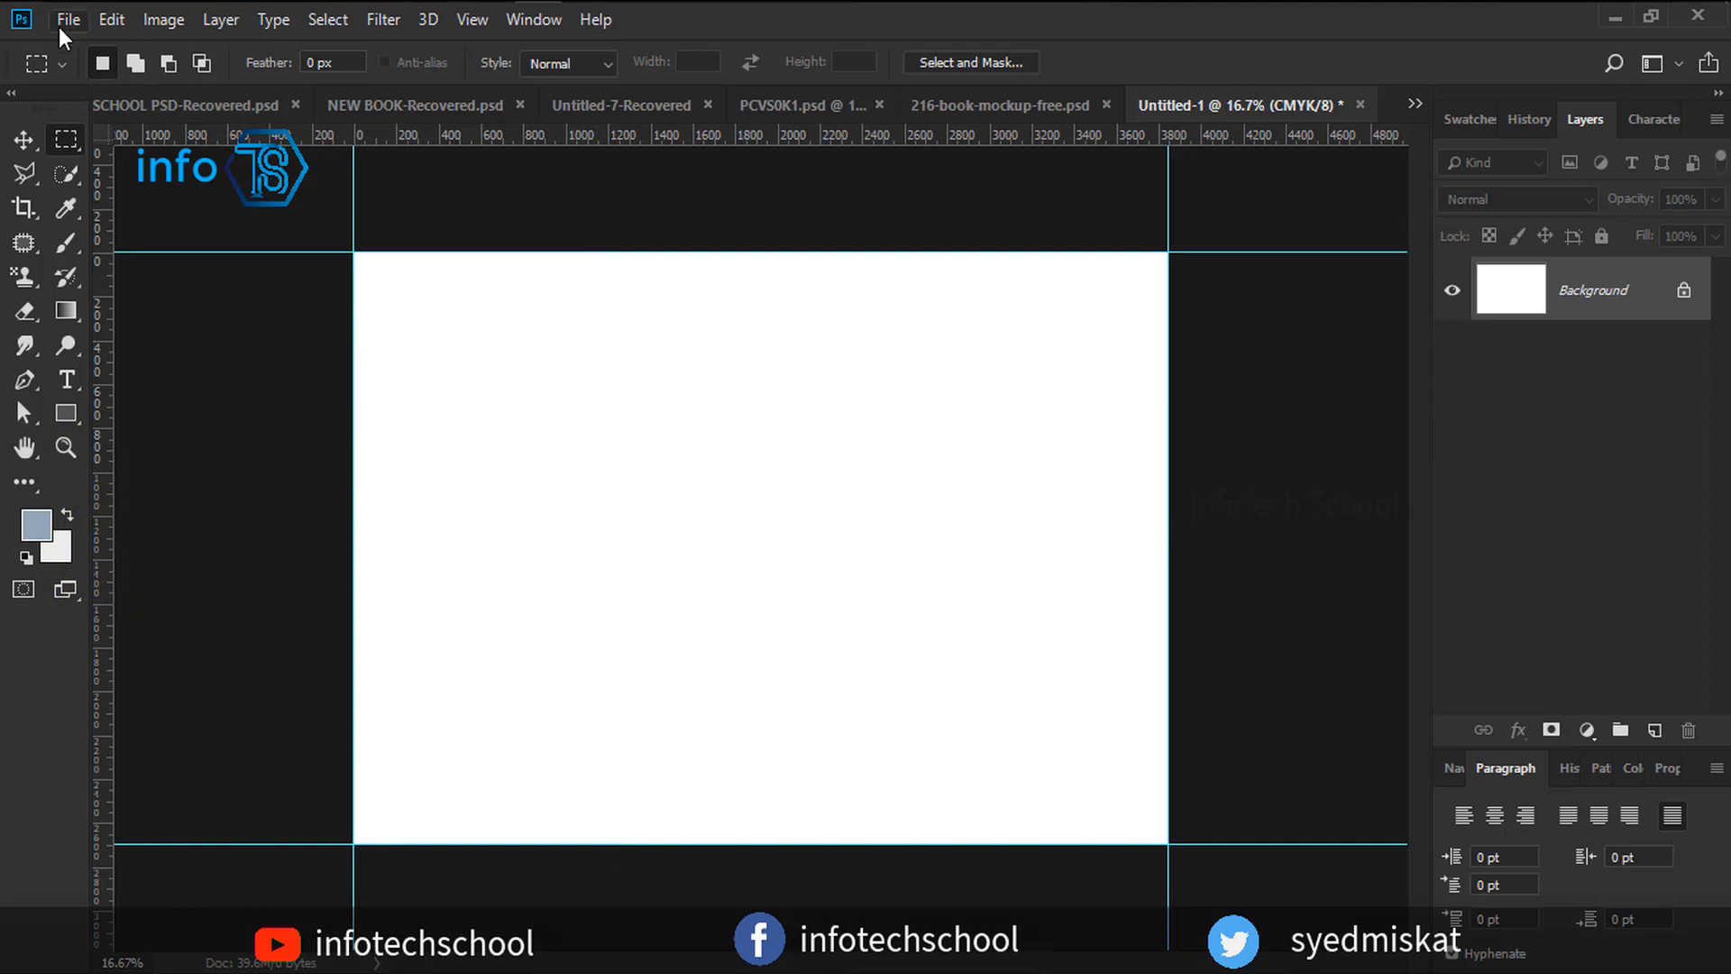
Create a rectangle shape 6 in wide and 9 in high.
{"action": "left_click", "coordinate": [62, 411]}
{"action": "left_click", "coordinate": [514, 395]}
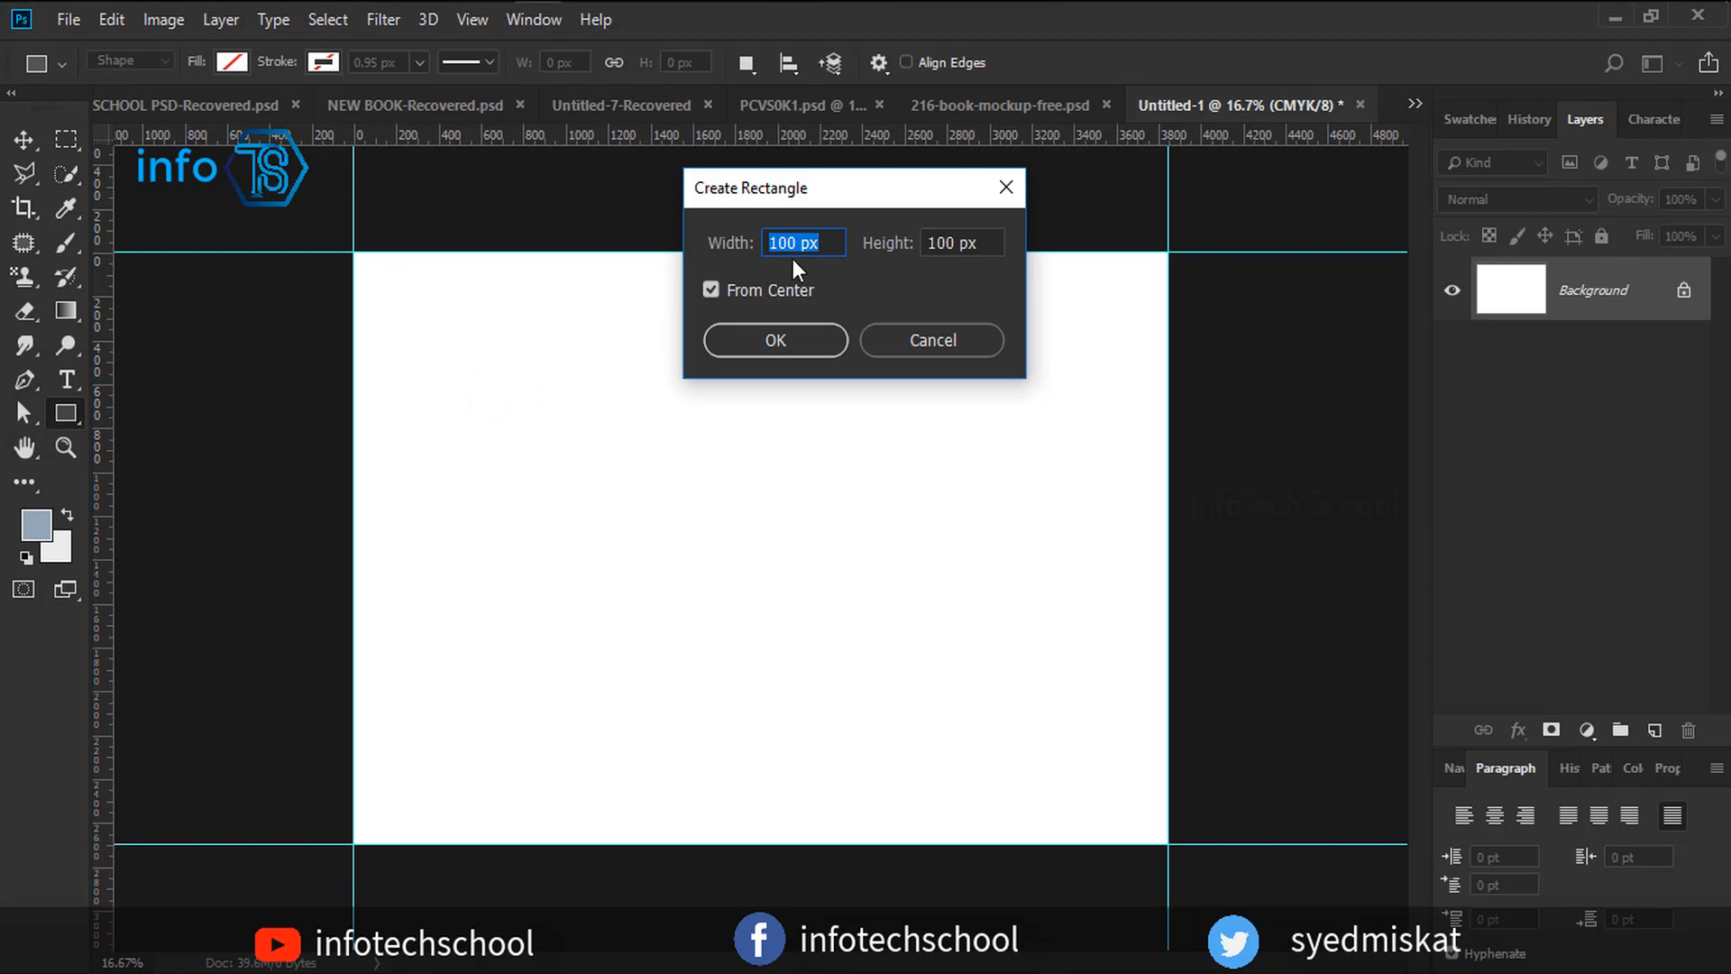
{"action": "type", "text": "6 in"}
{"action": "key", "text": "Tab"}
{"action": "type", "text": "9in"}
{"action": "left_click", "coordinate": [775, 339]}
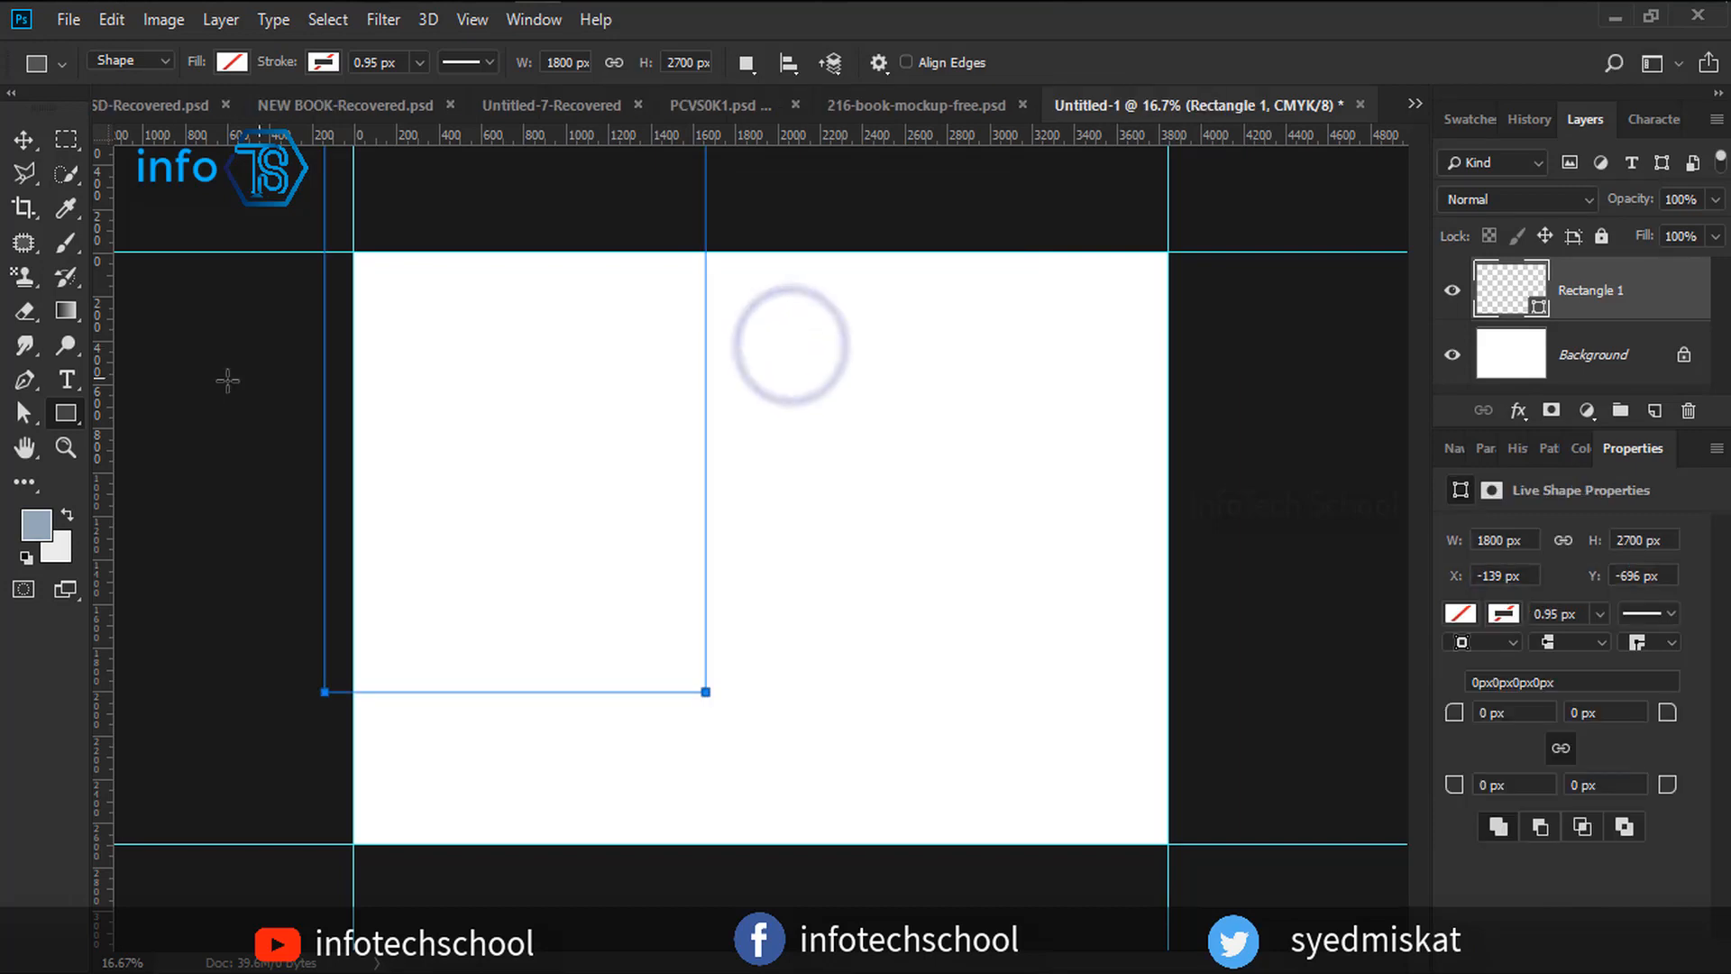
Fill the rectangle with red and snap it flush to the canvas's left and top edges.
{"action": "left_click", "coordinate": [232, 61]}
{"action": "left_click", "coordinate": [110, 230]}
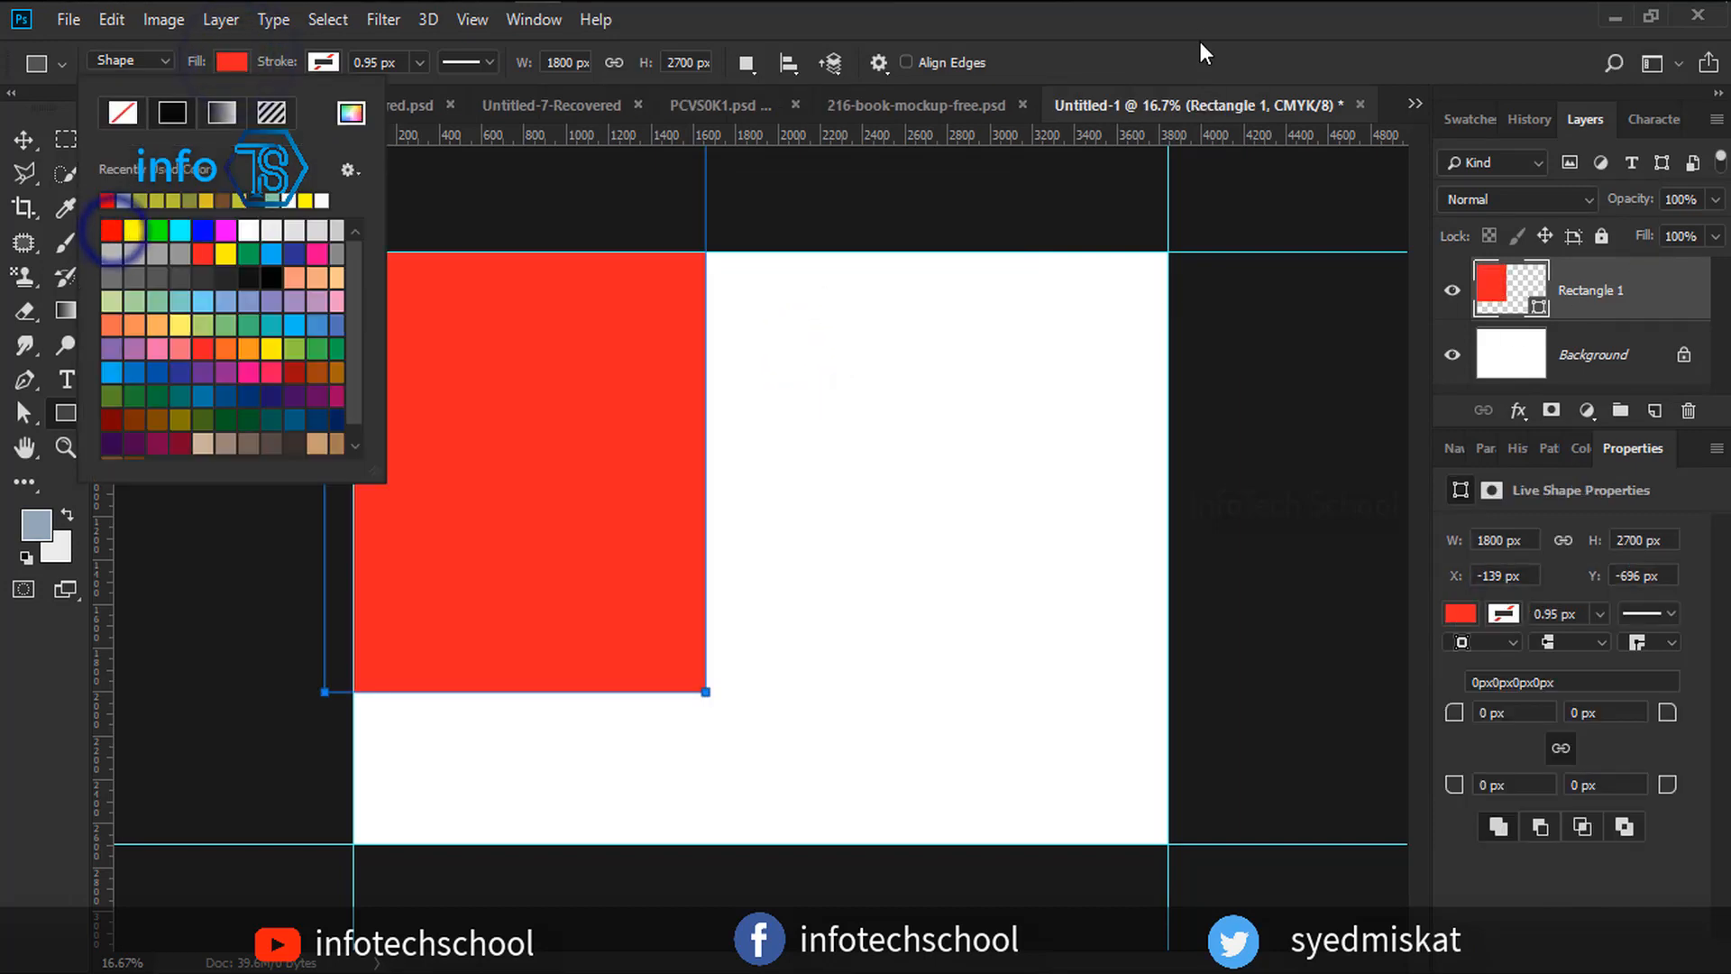
{"action": "left_click", "coordinate": [1200, 41]}
{"action": "left_click", "coordinate": [24, 140]}
{"action": "left_click_drag", "start_coordinate": [548, 466], "coordinate": [580, 622]}
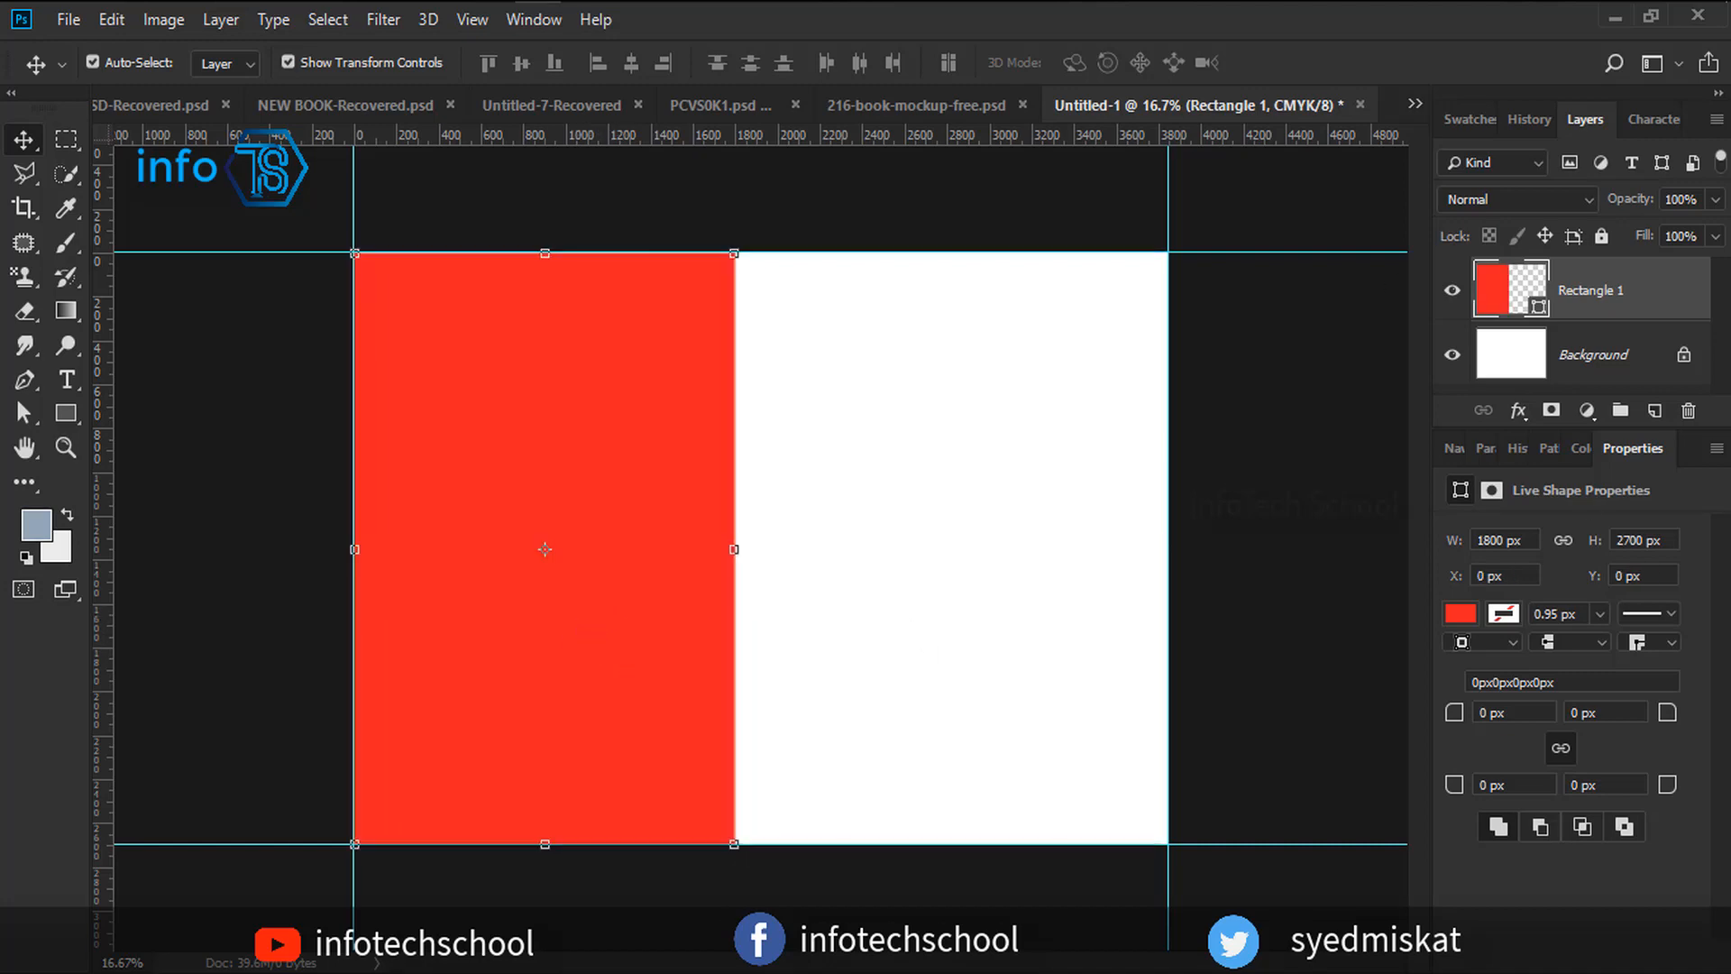
Mark the spine with vertical guides at the rectangle's inner edge, flush left and flush right on the canvas, and delete the rectangle.
{"action": "left_click_drag", "start_coordinate": [110, 439], "coordinate": [734, 495]}
{"action": "left_click", "coordinate": [1303, 500]}
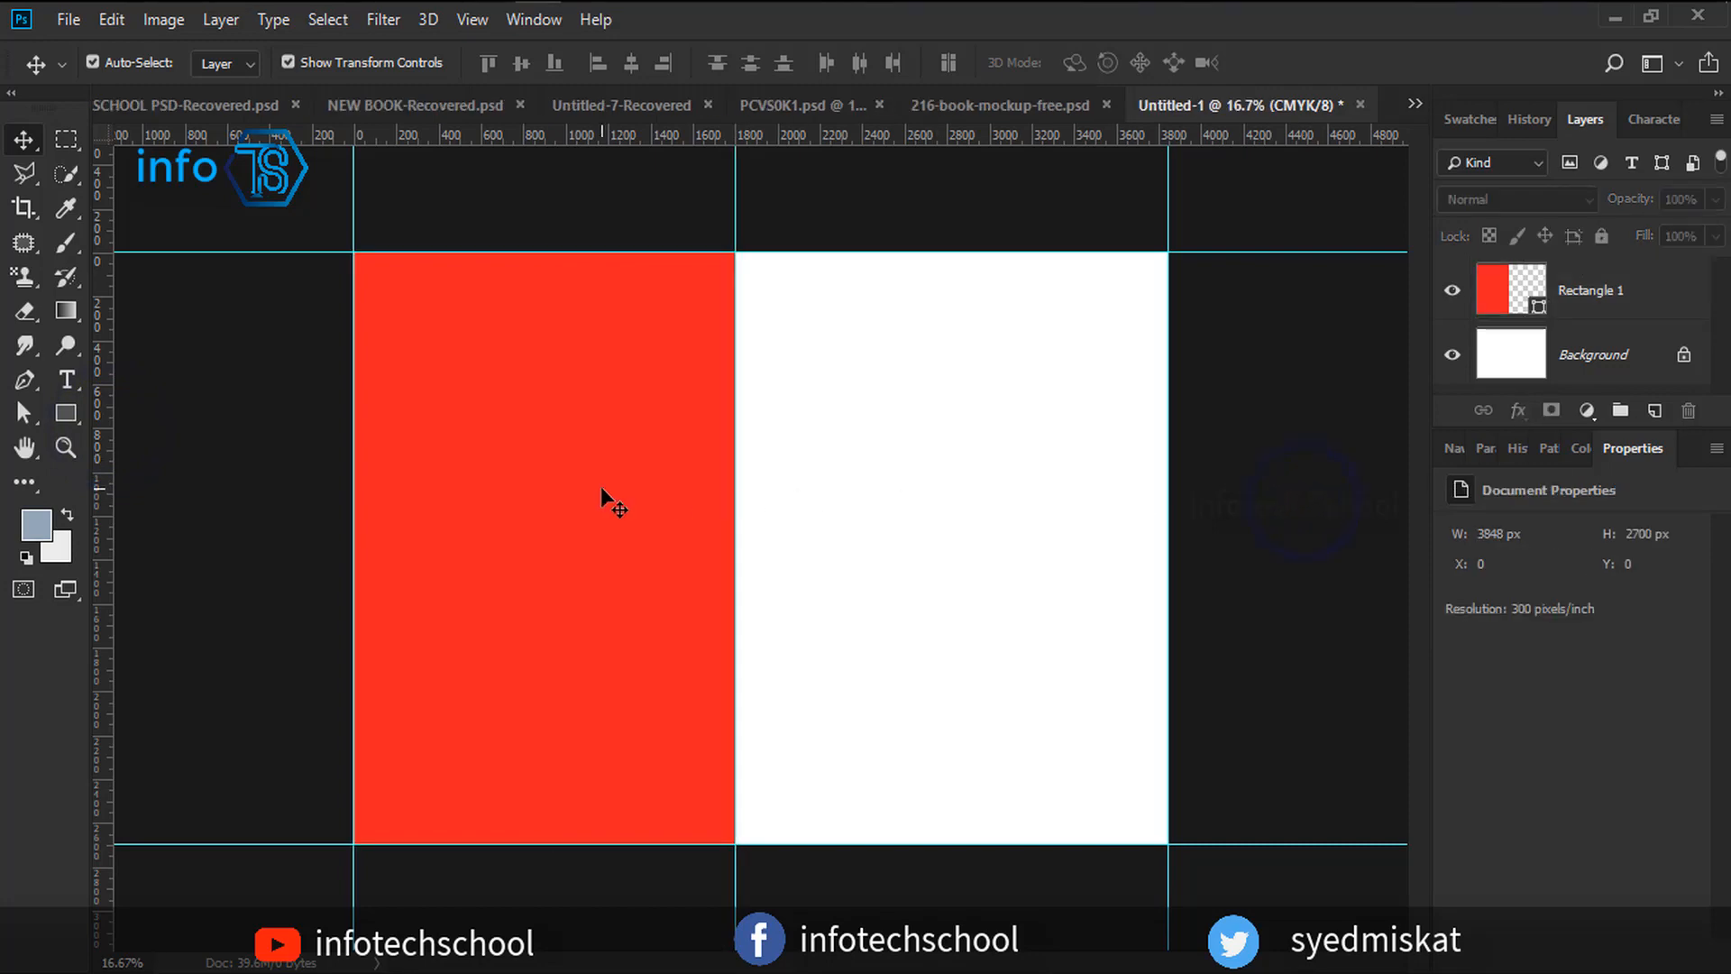
{"action": "left_click_drag", "start_coordinate": [601, 487], "coordinate": [1029, 494]}
{"action": "left_click_drag", "start_coordinate": [101, 519], "coordinate": [788, 543]}
{"action": "left_click_drag", "start_coordinate": [1657, 290], "coordinate": [1690, 412]}
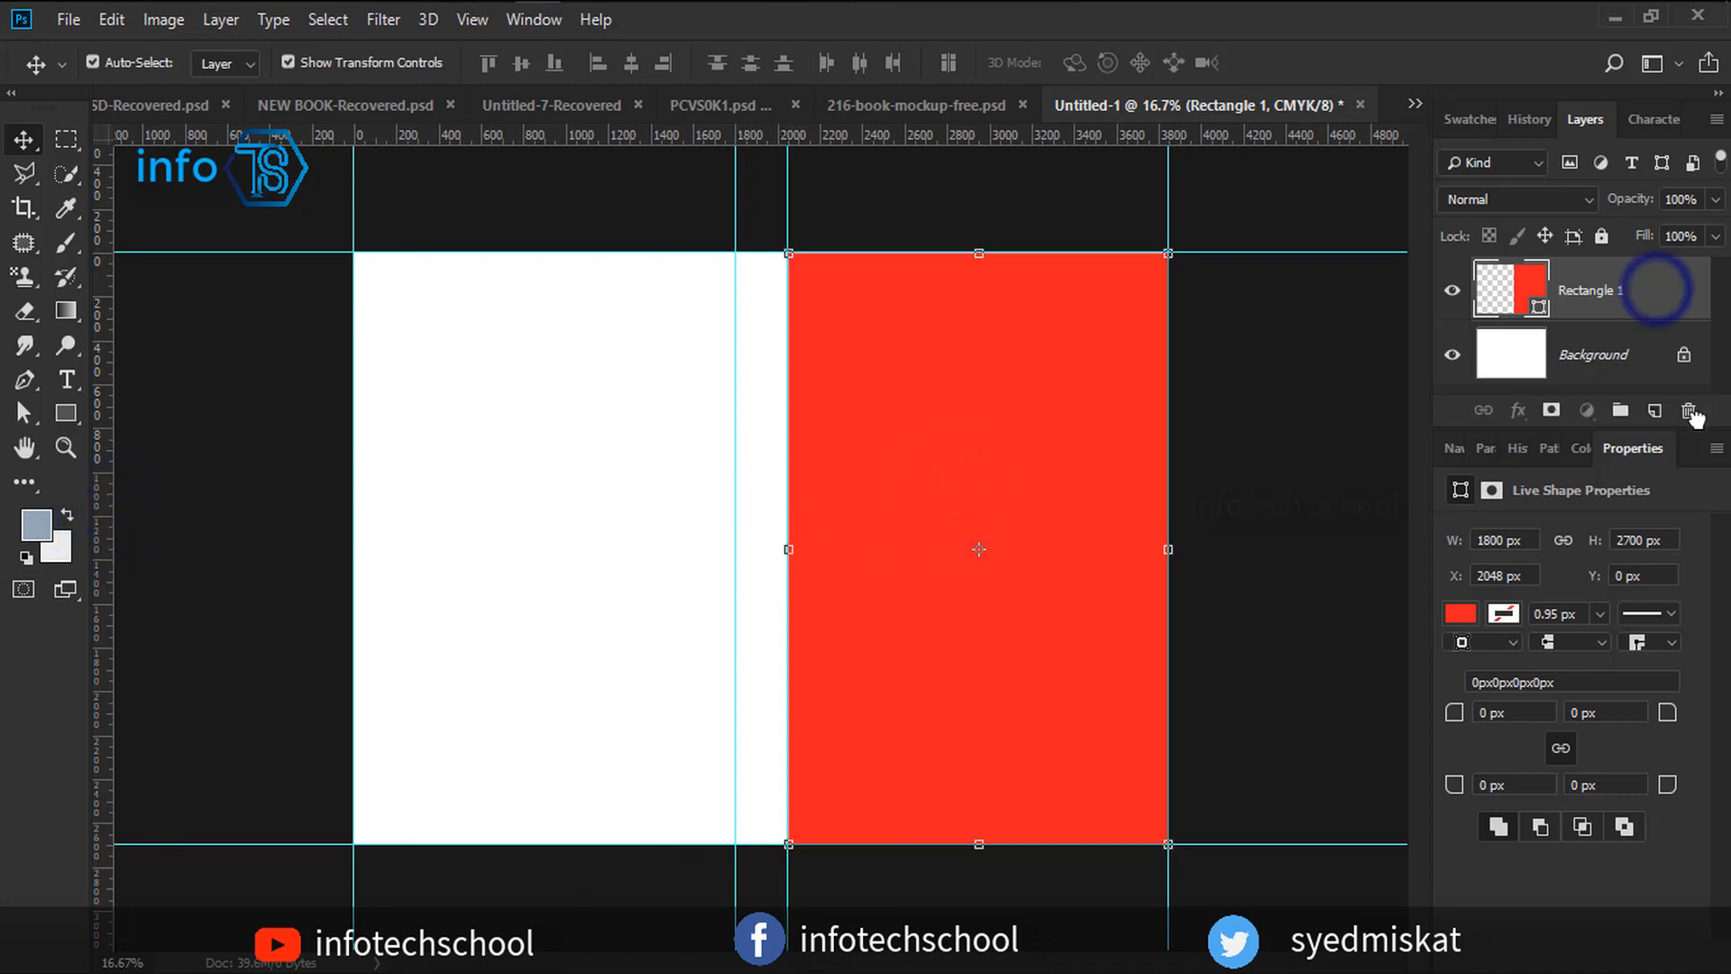
{"action": "left_click", "coordinate": [1282, 424]}
Extend the canvas relatively by 0.25 inches in both width and height to add bleed around the cover.
{"action": "left_click", "coordinate": [159, 20]}
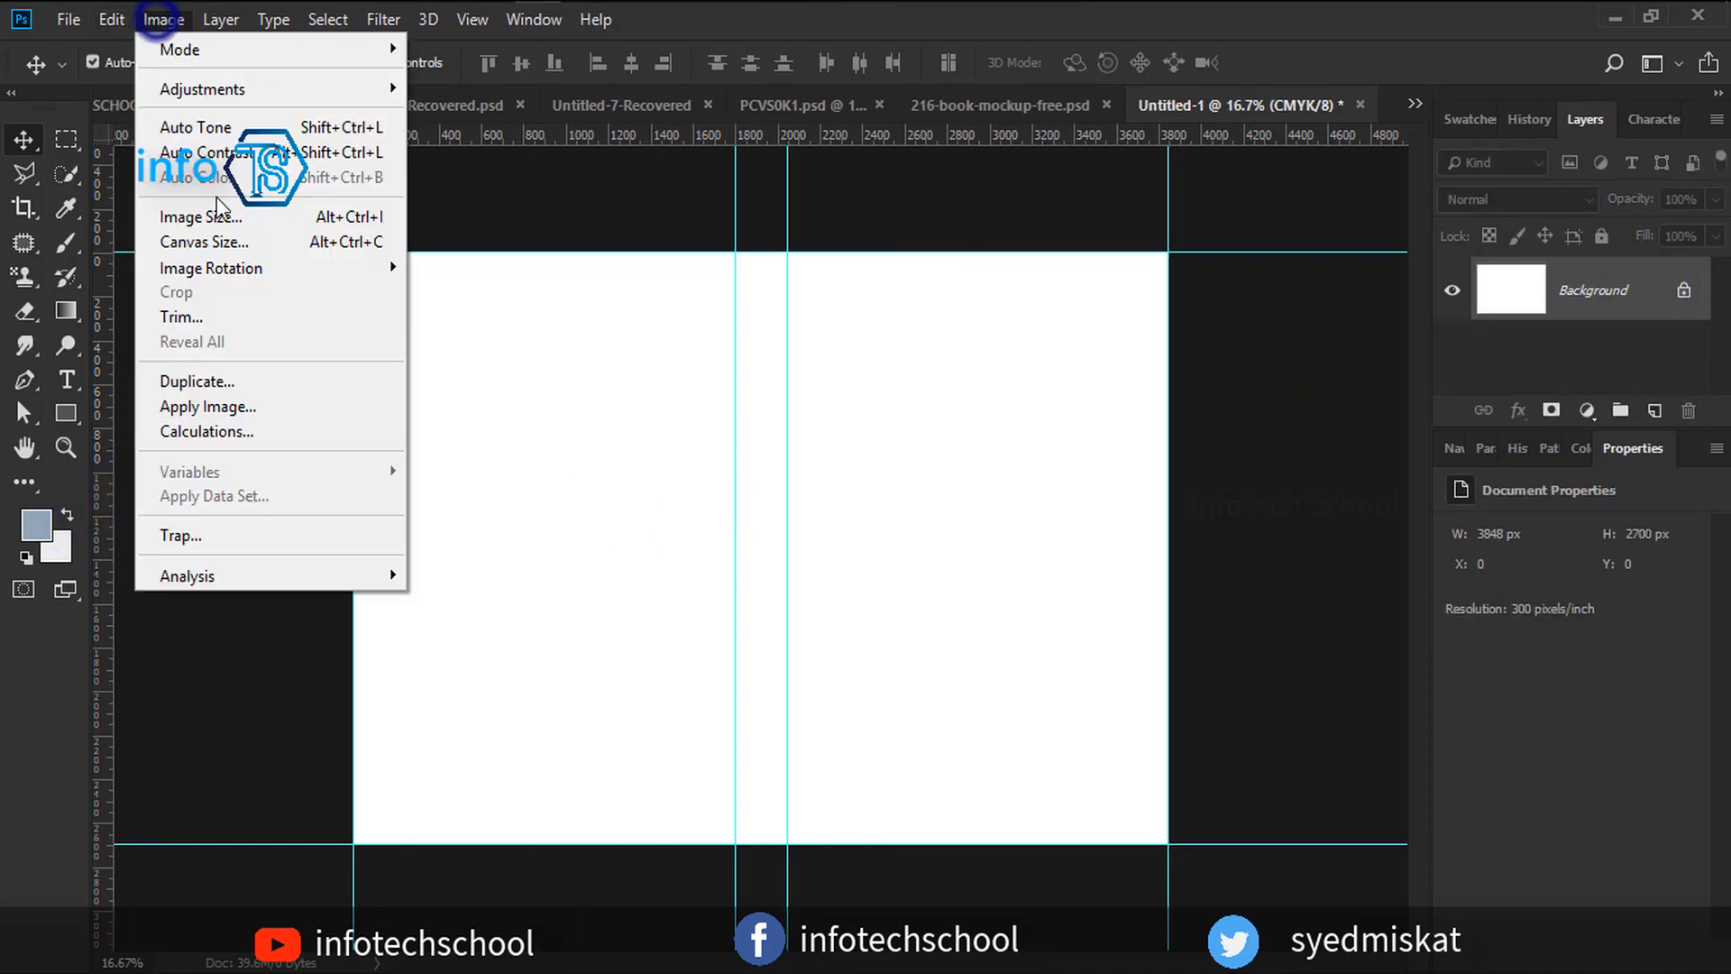
{"action": "left_click", "coordinate": [205, 241]}
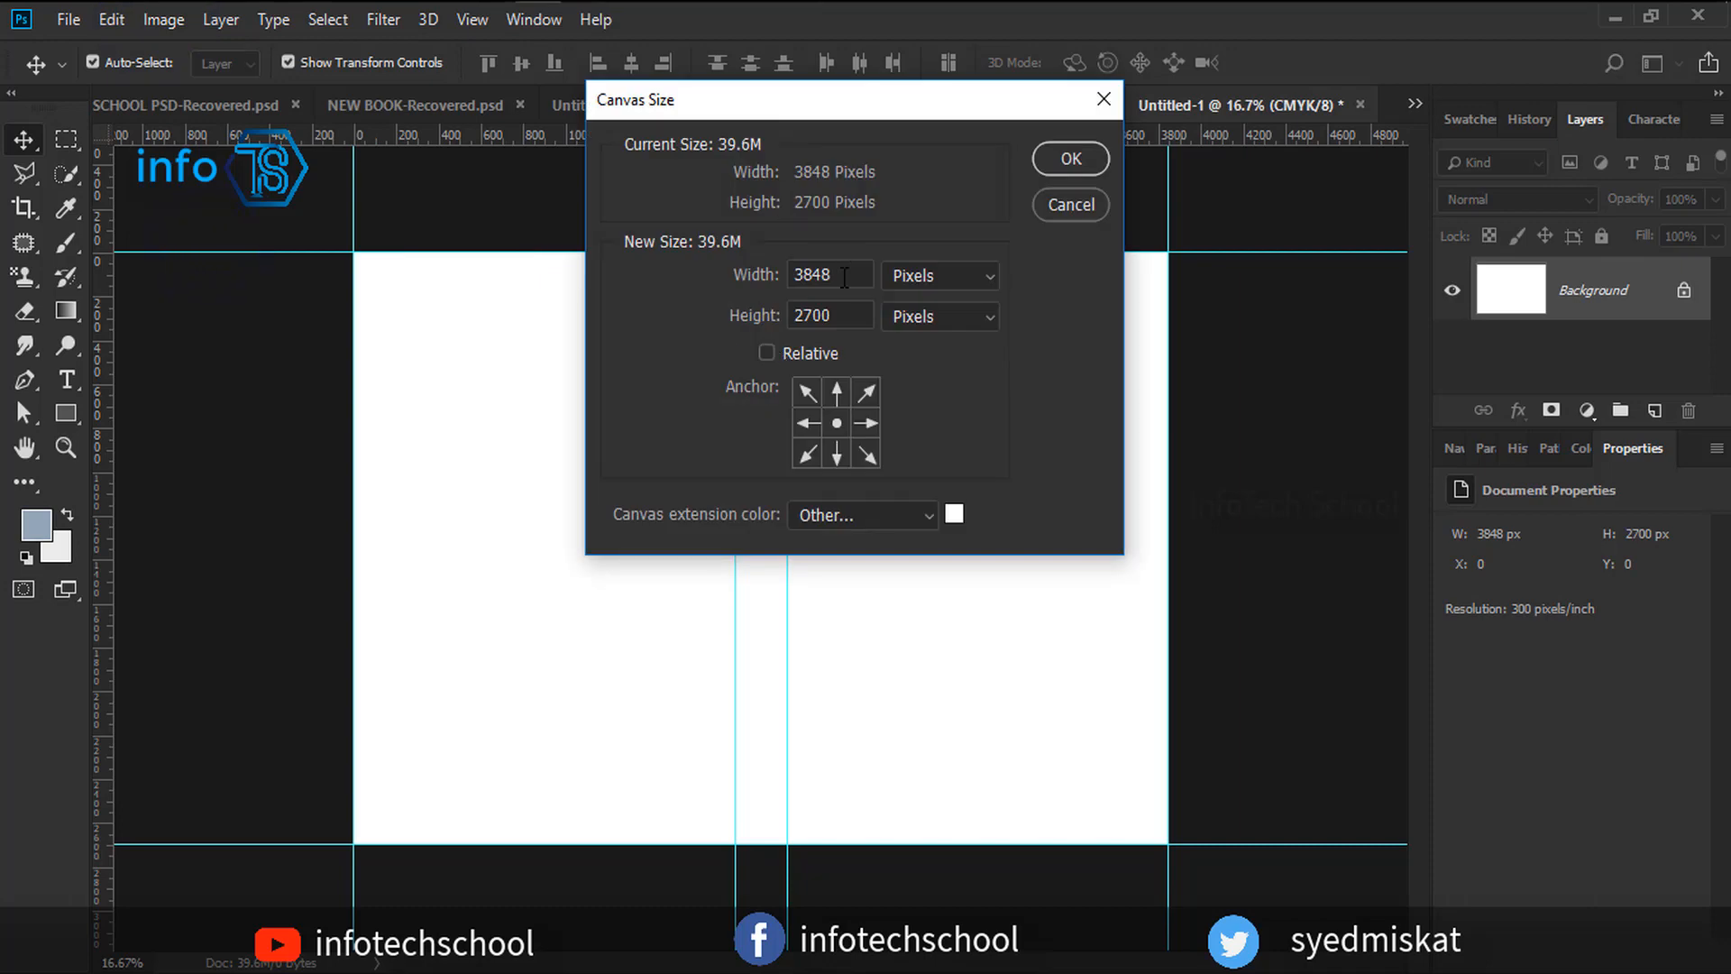
{"action": "left_click", "coordinate": [765, 351]}
{"action": "left_click", "coordinate": [807, 276]}
{"action": "left_click", "coordinate": [823, 315]}
{"action": "left_click", "coordinate": [737, 383]}
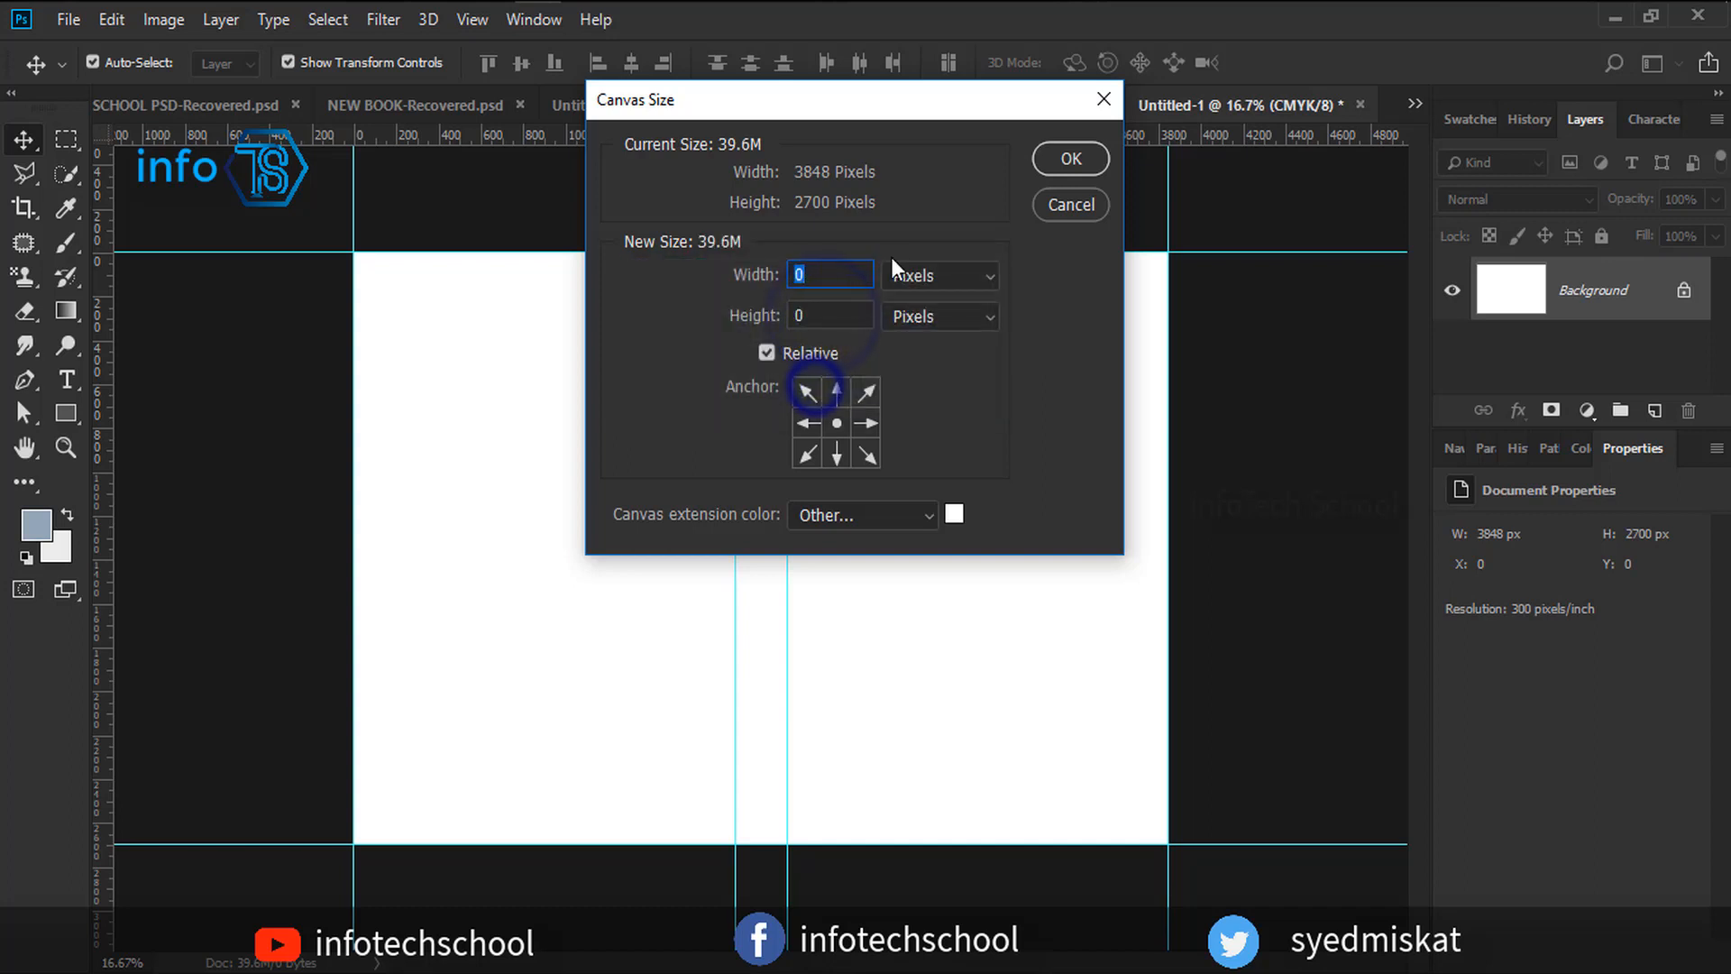
{"action": "left_click", "coordinate": [973, 272]}
{"action": "left_click", "coordinate": [933, 348]}
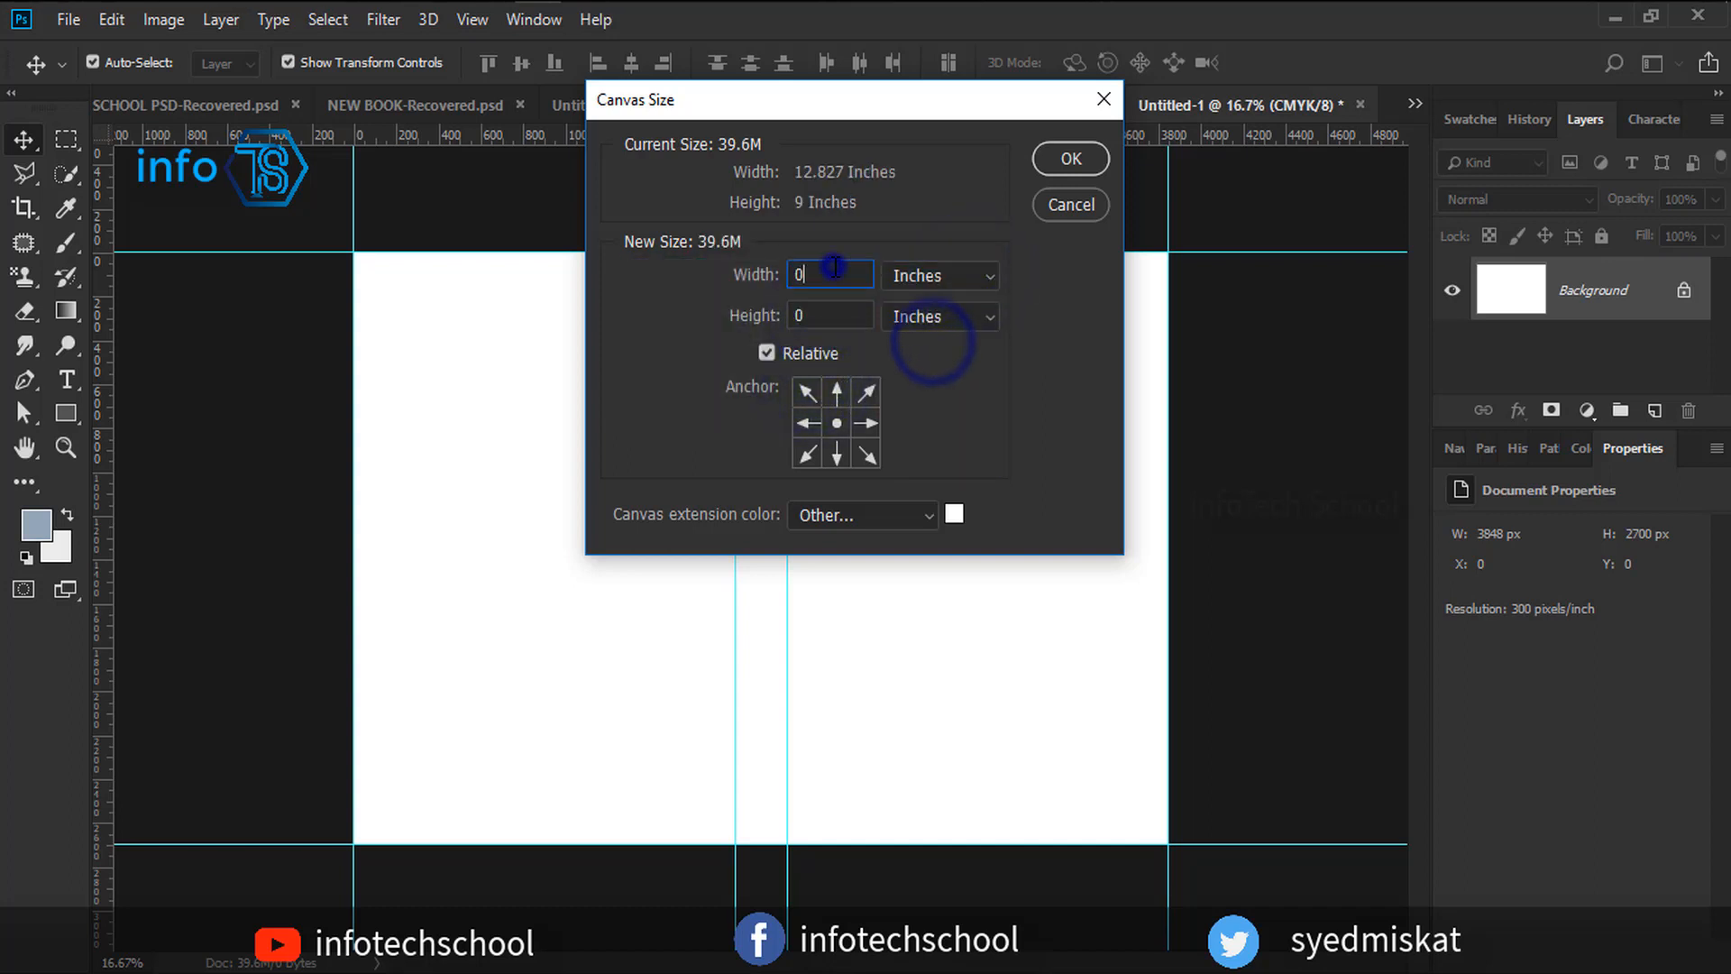
{"action": "left_click", "coordinate": [830, 270]}
{"action": "type", "text": ".25"}
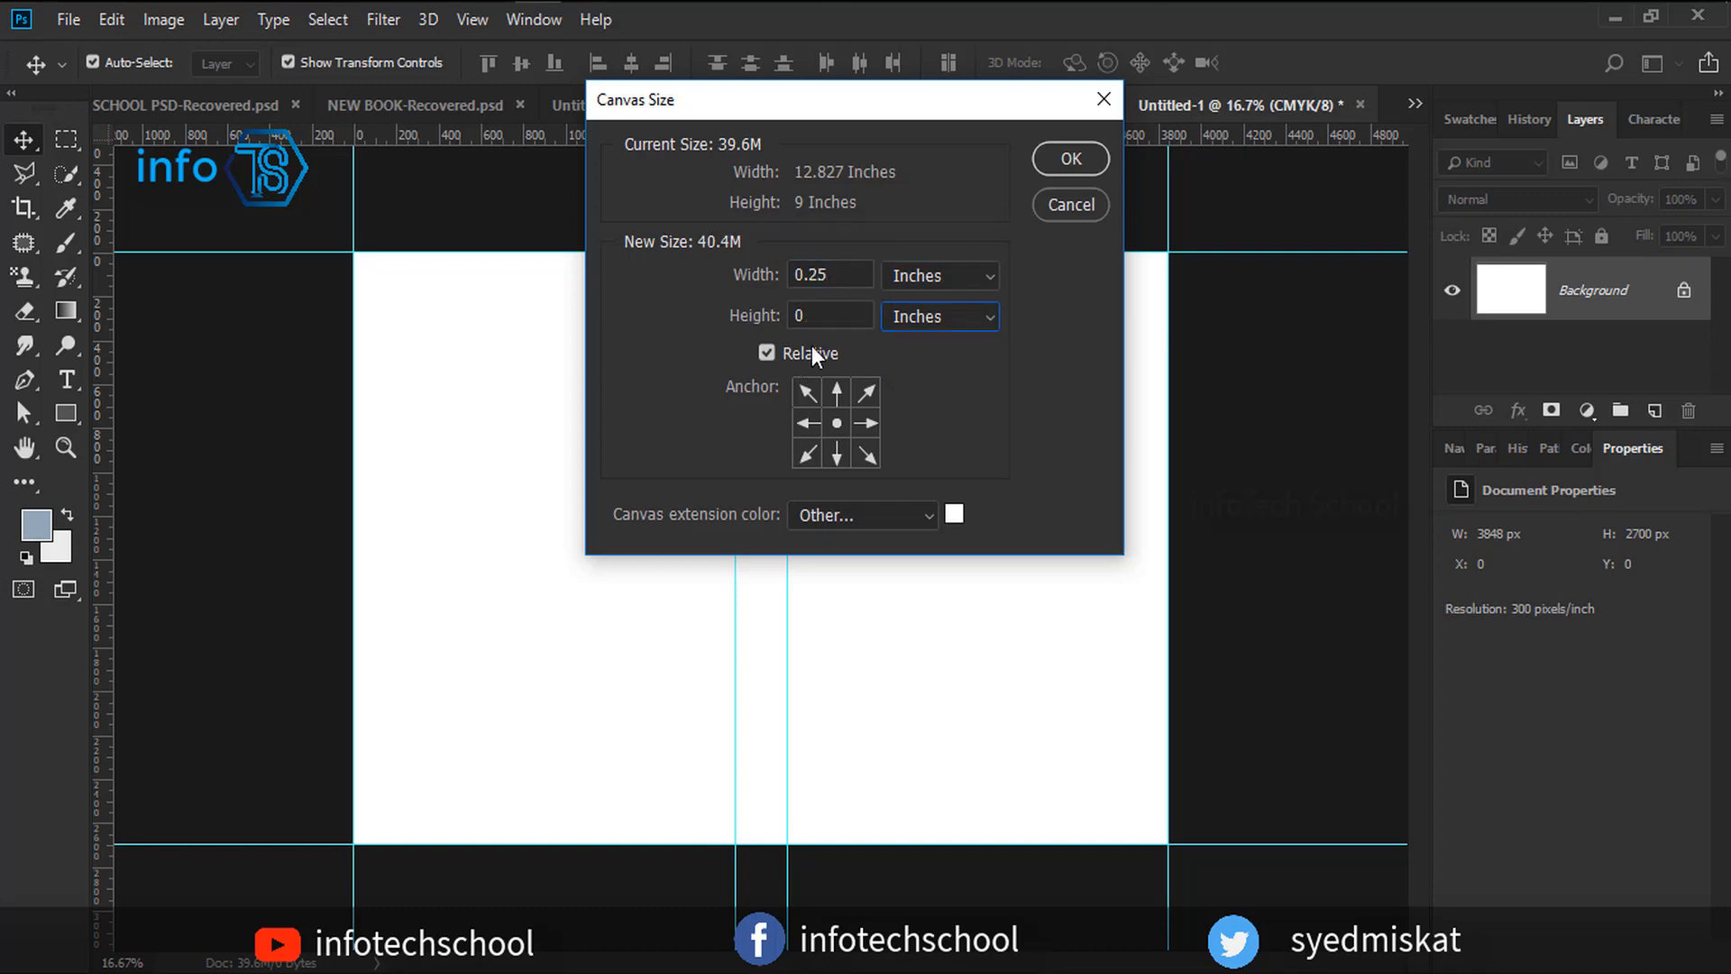
{"action": "type", "text": ".25"}
{"action": "left_click", "coordinate": [1080, 167]}
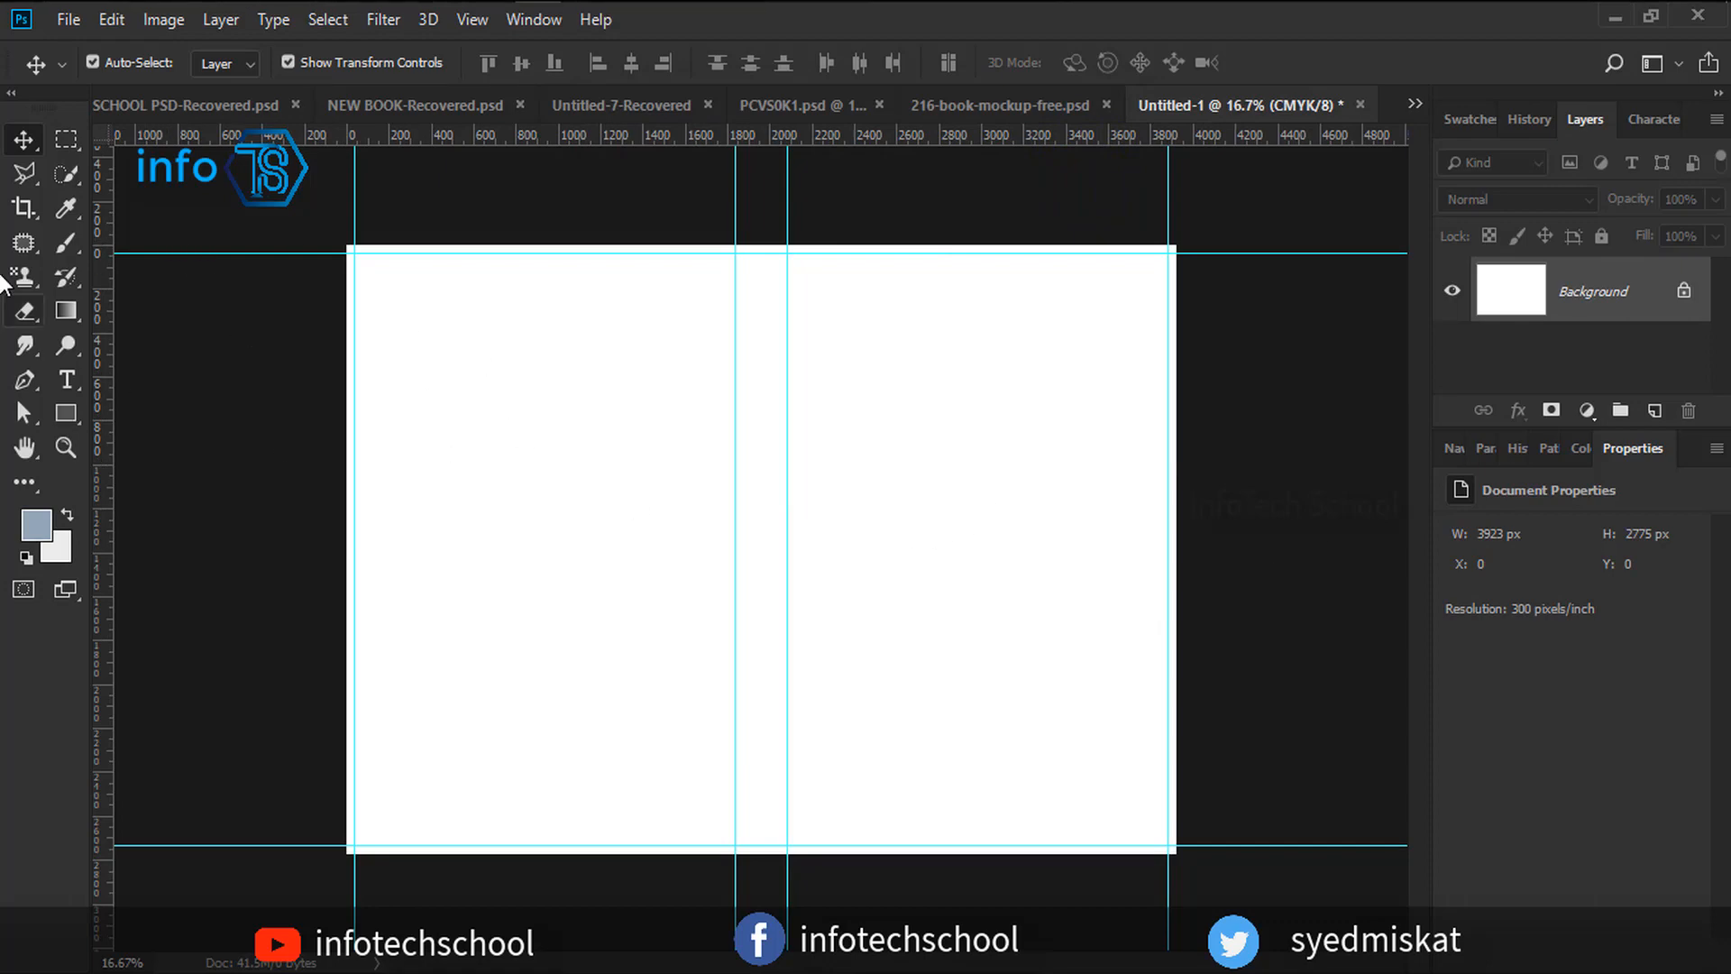
Create a rectangle shape 5.75 in wide and 8.75 in high.
{"action": "left_click", "coordinate": [70, 414]}
{"action": "left_click", "coordinate": [439, 417]}
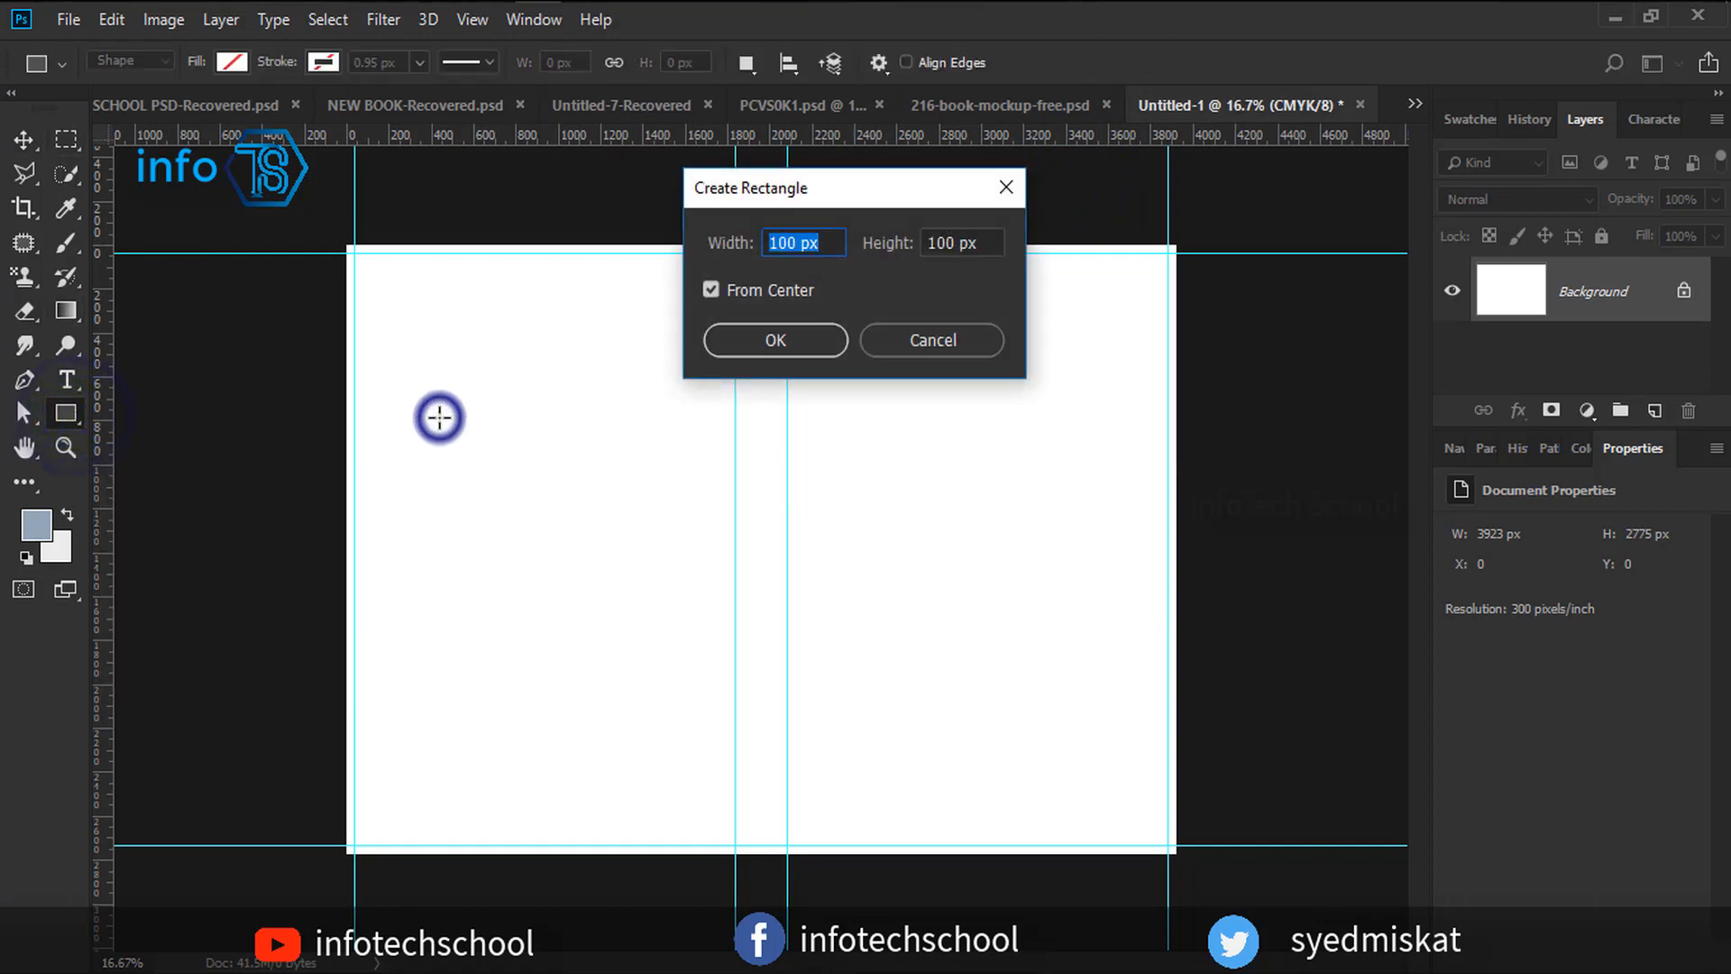
{"action": "type", "text": "5in"}
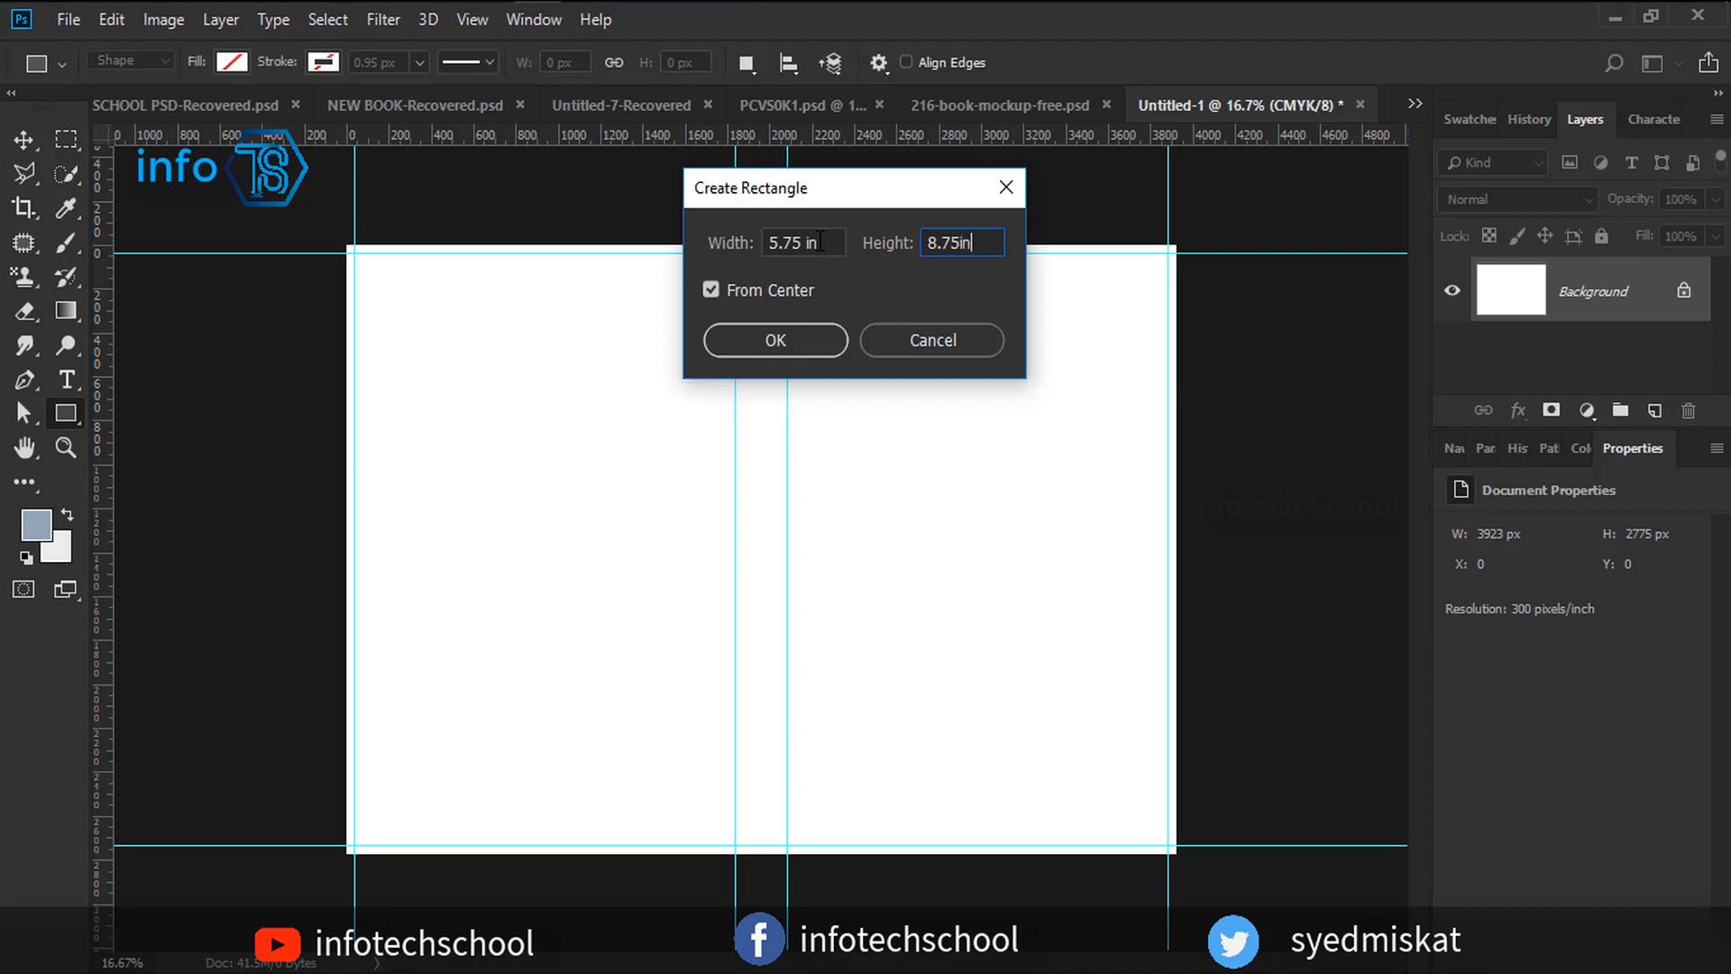
{"action": "left_click", "coordinate": [792, 341]}
Fill the new rectangle with red and move it down and right, away from the canvas's left and top edges.
{"action": "left_click", "coordinate": [232, 62]}
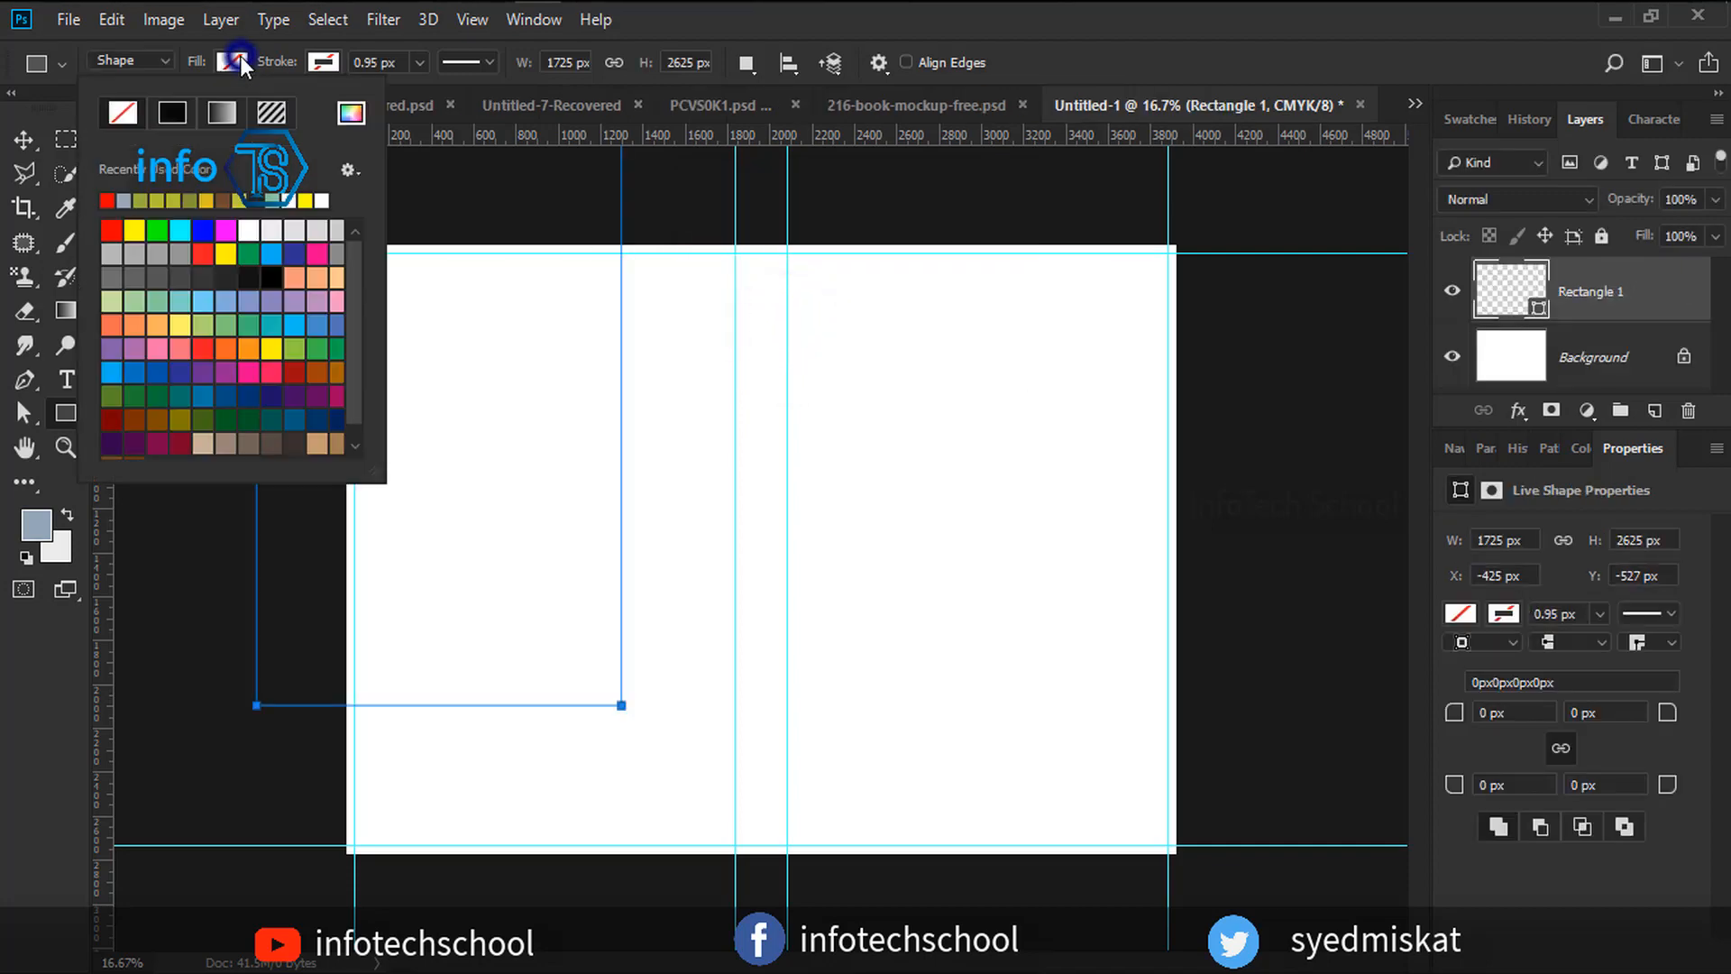
{"action": "left_click", "coordinate": [114, 228]}
{"action": "left_click", "coordinate": [1073, 39]}
{"action": "left_click", "coordinate": [23, 139]}
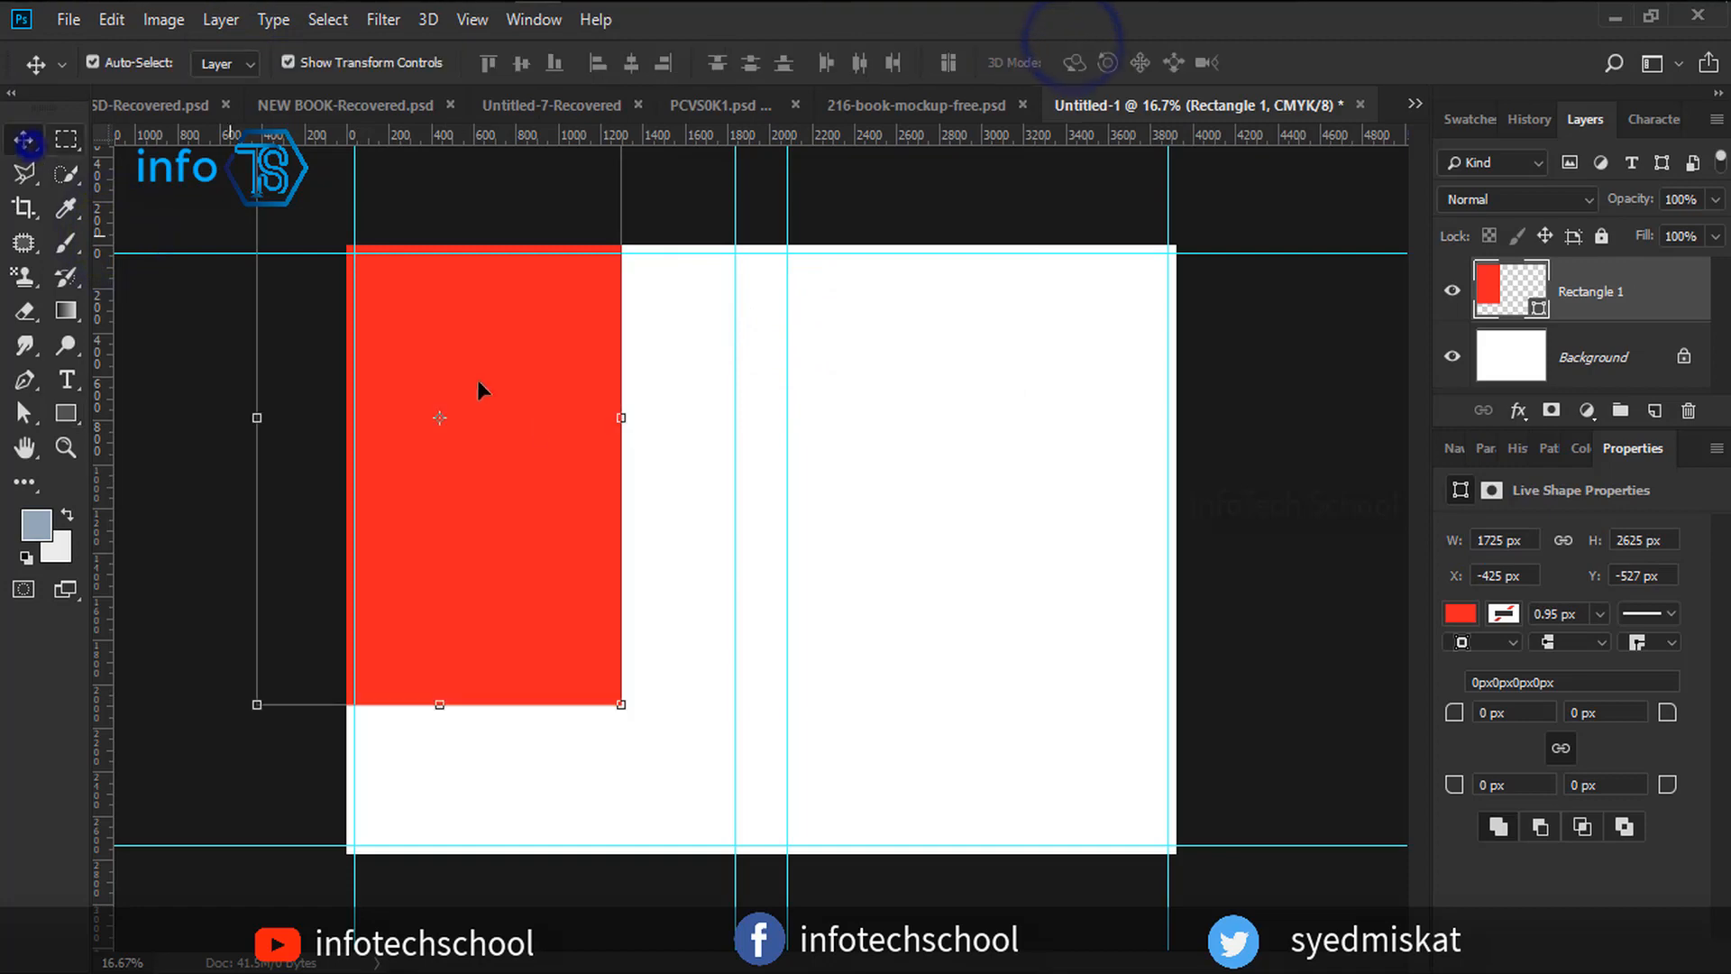
{"action": "left_click_drag", "start_coordinate": [534, 371], "coordinate": [636, 503]}
{"action": "left_click_drag", "start_coordinate": [561, 413], "coordinate": [585, 491]}
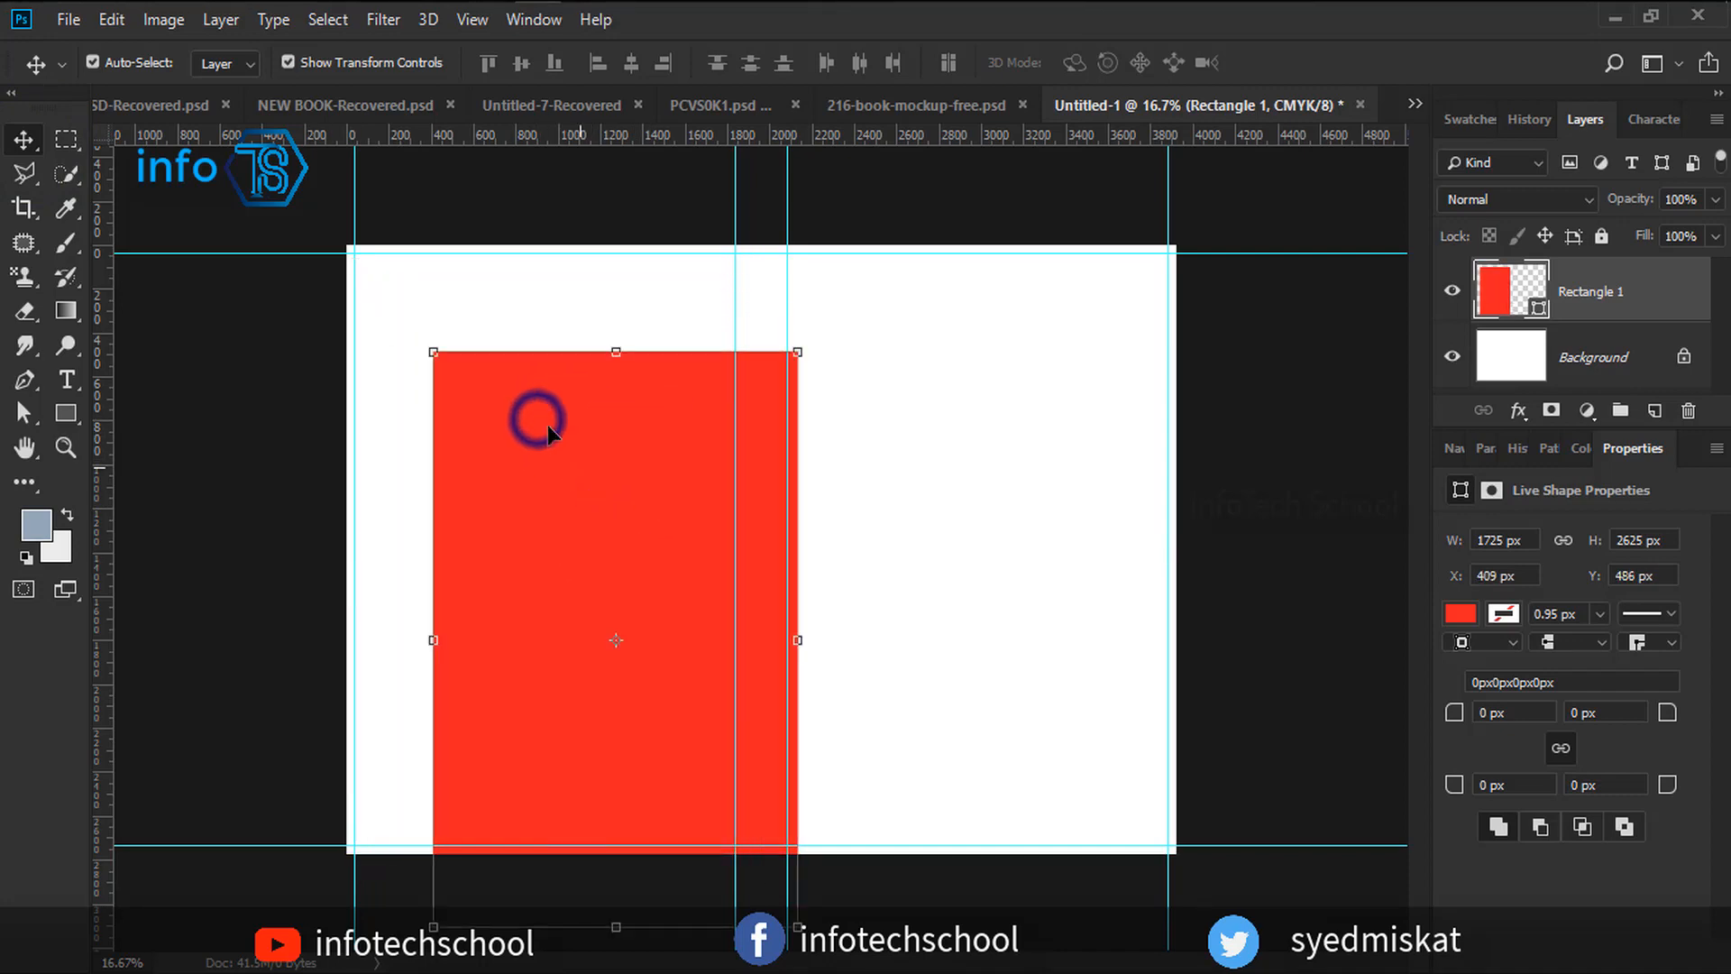
Make a rectangular selection of the left cover area between the trim guides and the spine guide, with the rectangle layer active.
{"action": "left_click", "coordinate": [64, 138]}
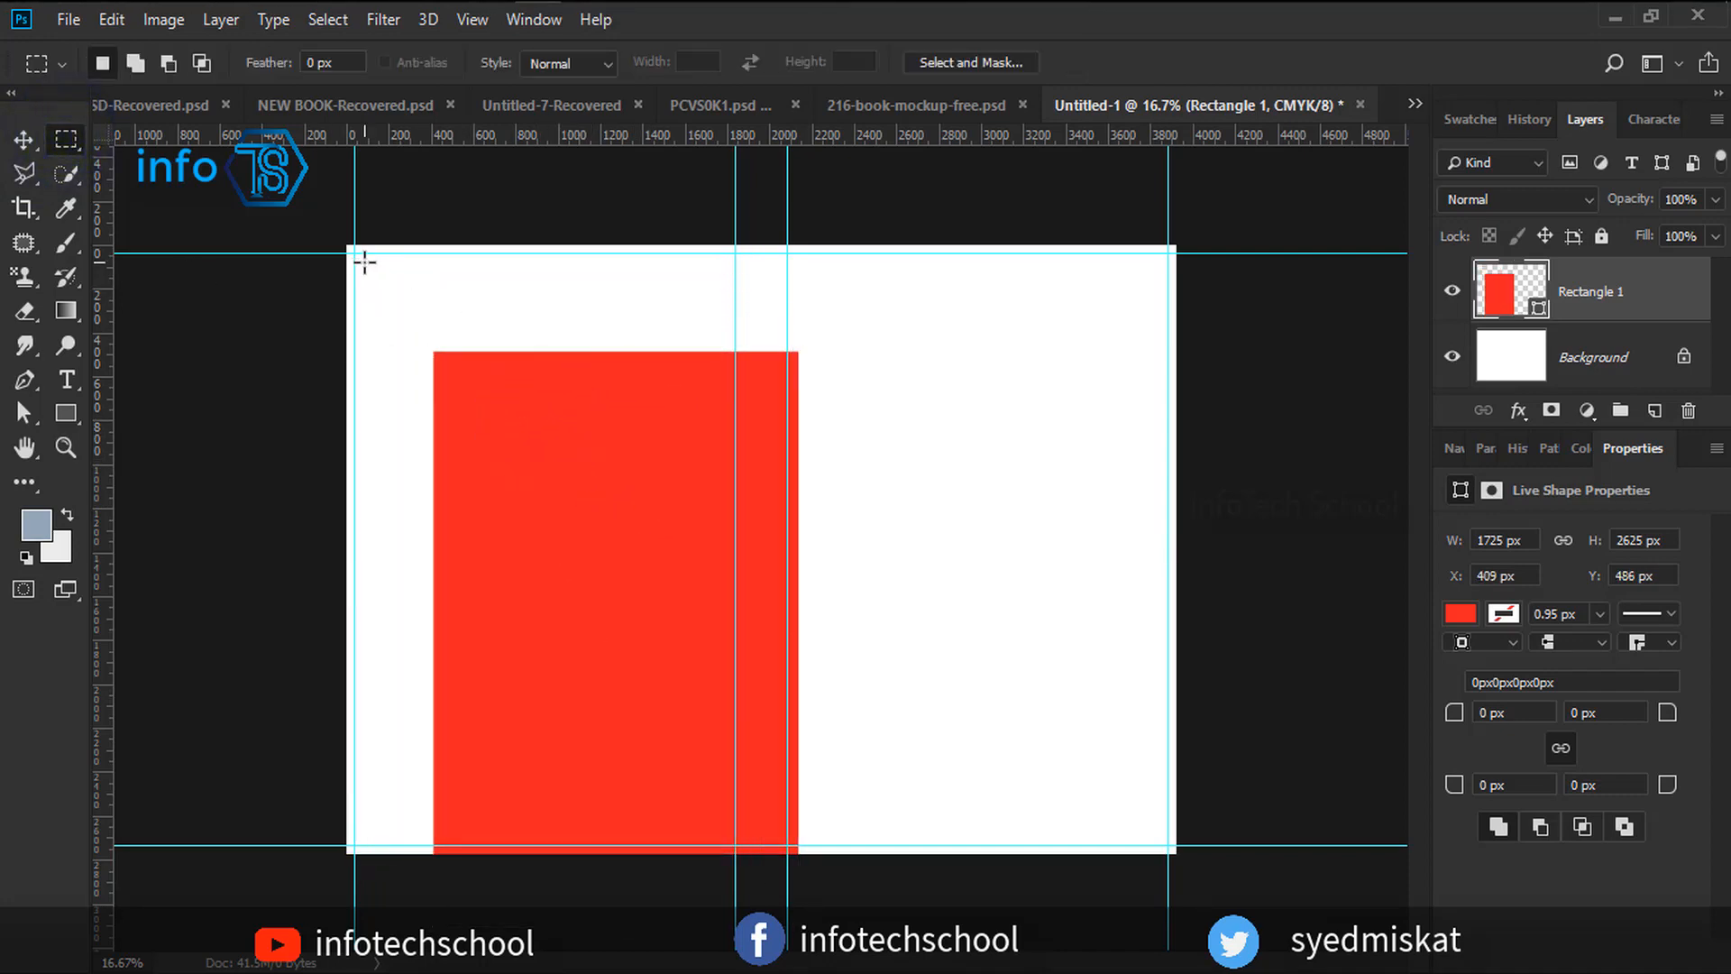
{"action": "key", "text": "ctrl+minus"}
{"action": "key", "text": "ctrl+plus"}
{"action": "key", "text": "ctrl+plus"}
{"action": "key", "text": "ctrl+minus"}
{"action": "left_click_drag", "start_coordinate": [355, 252], "coordinate": [732, 849]}
{"action": "left_click", "coordinate": [1628, 280]}
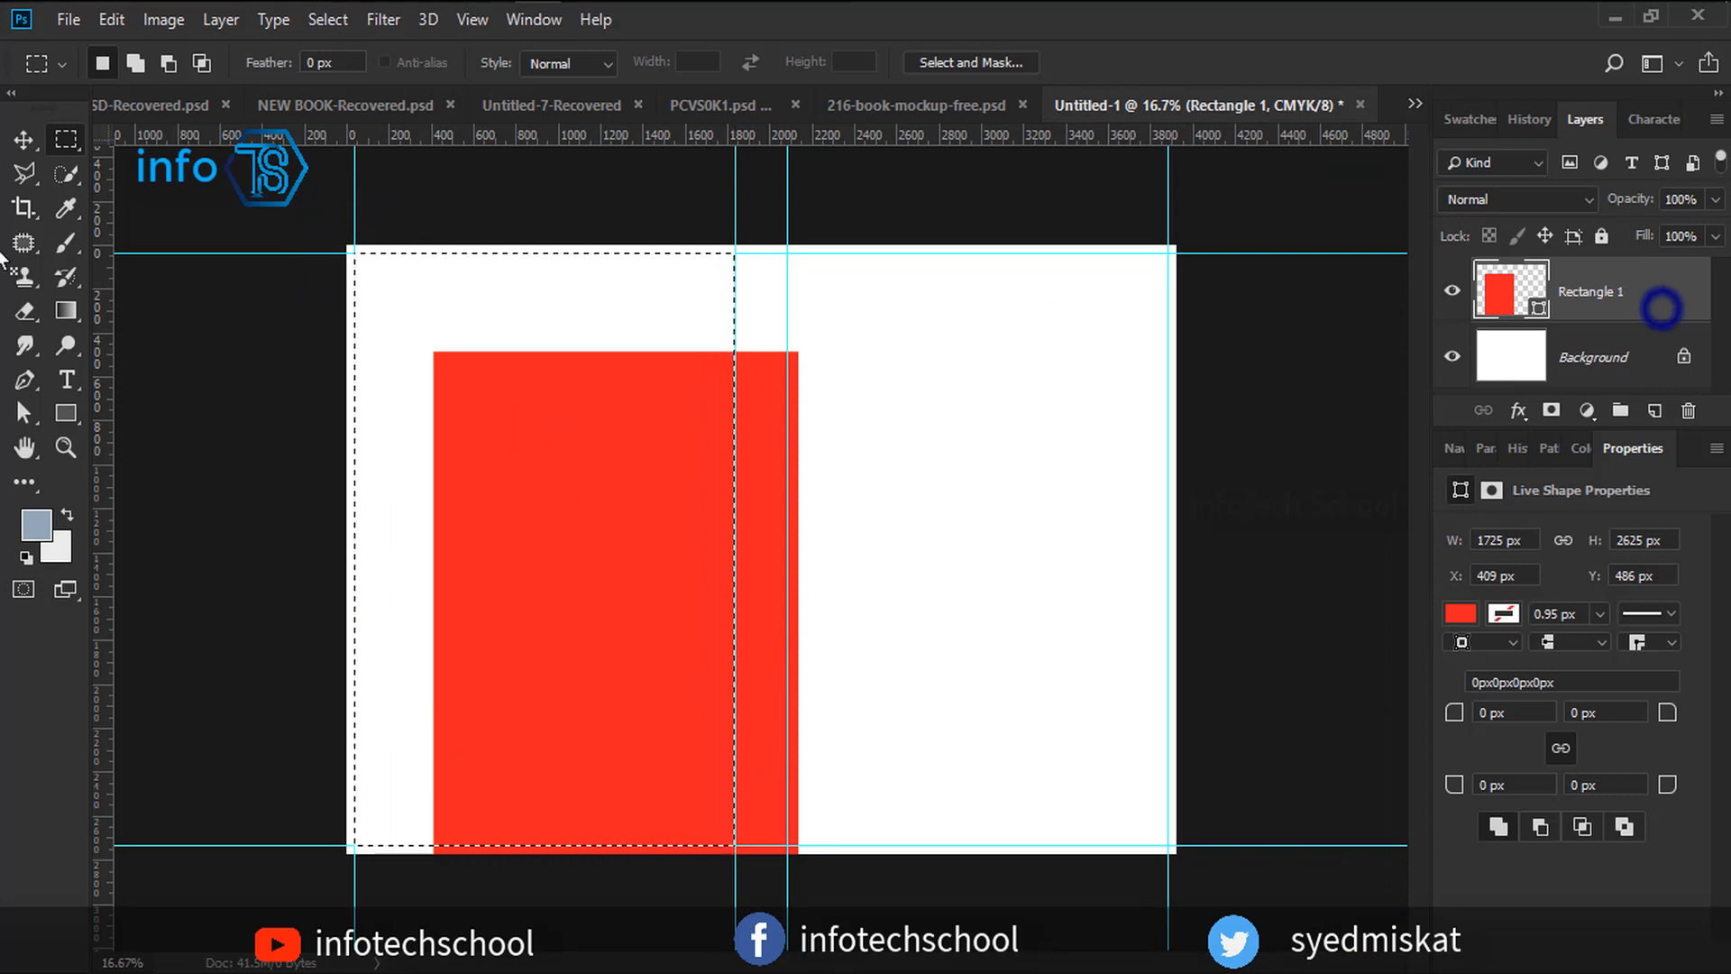
Center the red rectangle vertically and horizontally within the left cover selection and deselect.
{"action": "left_click", "coordinate": [24, 138]}
{"action": "left_click", "coordinate": [530, 63]}
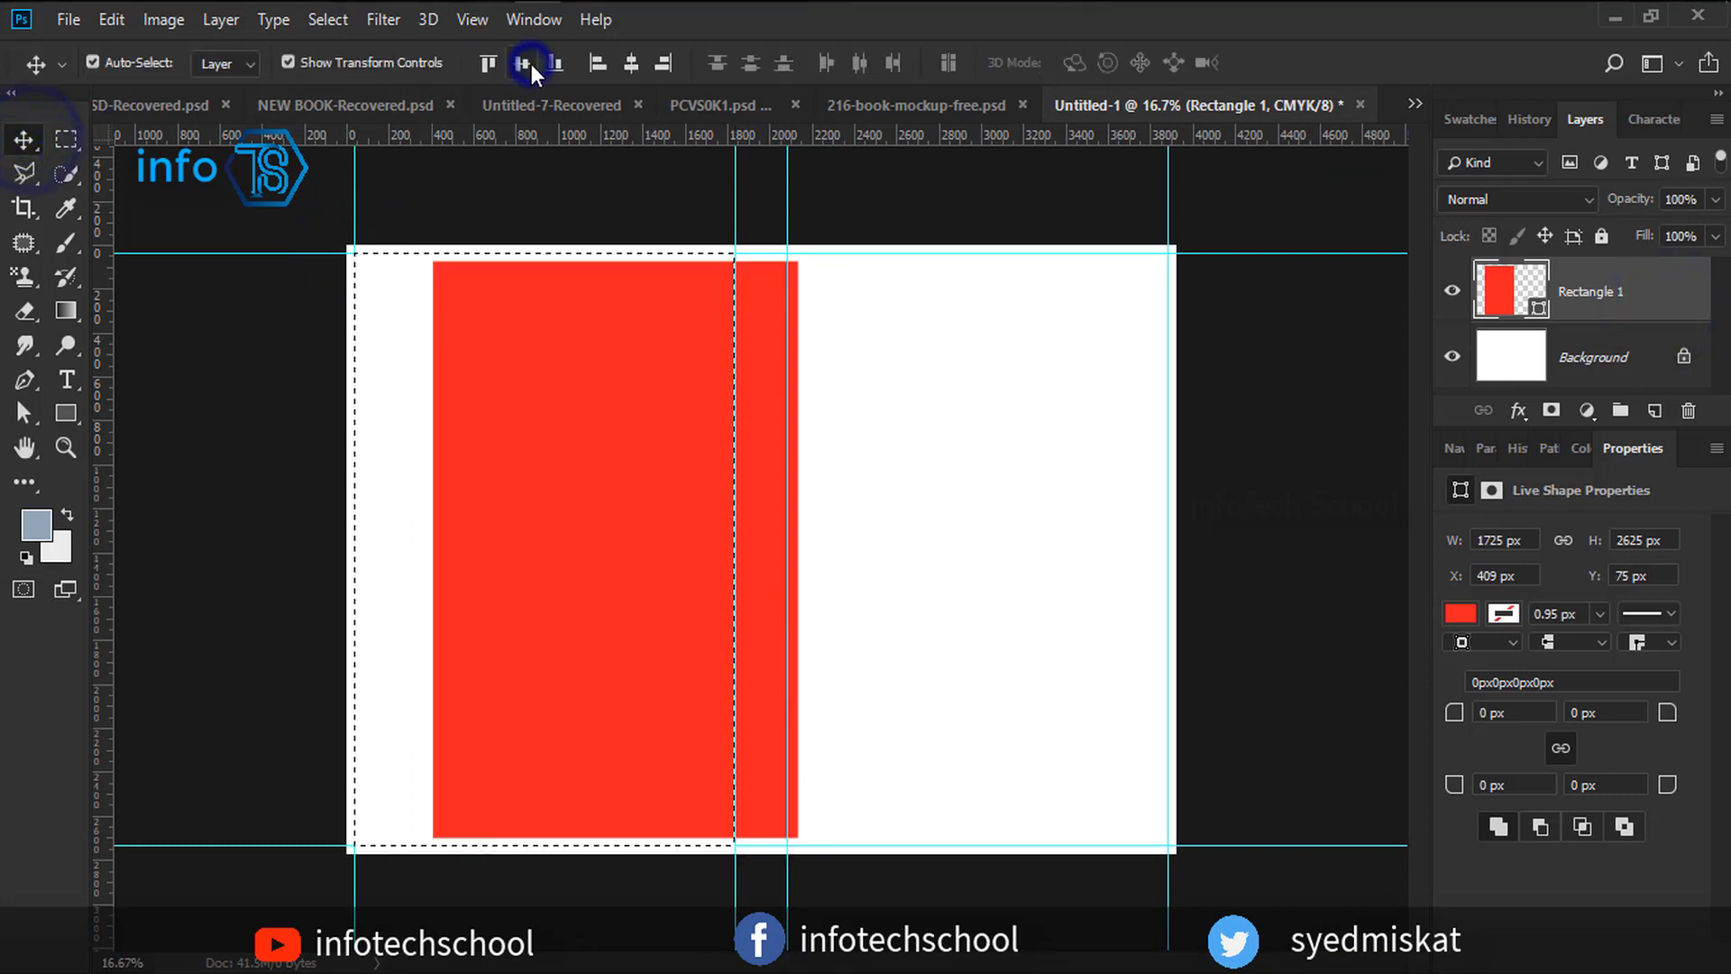
{"action": "left_click", "coordinate": [630, 62]}
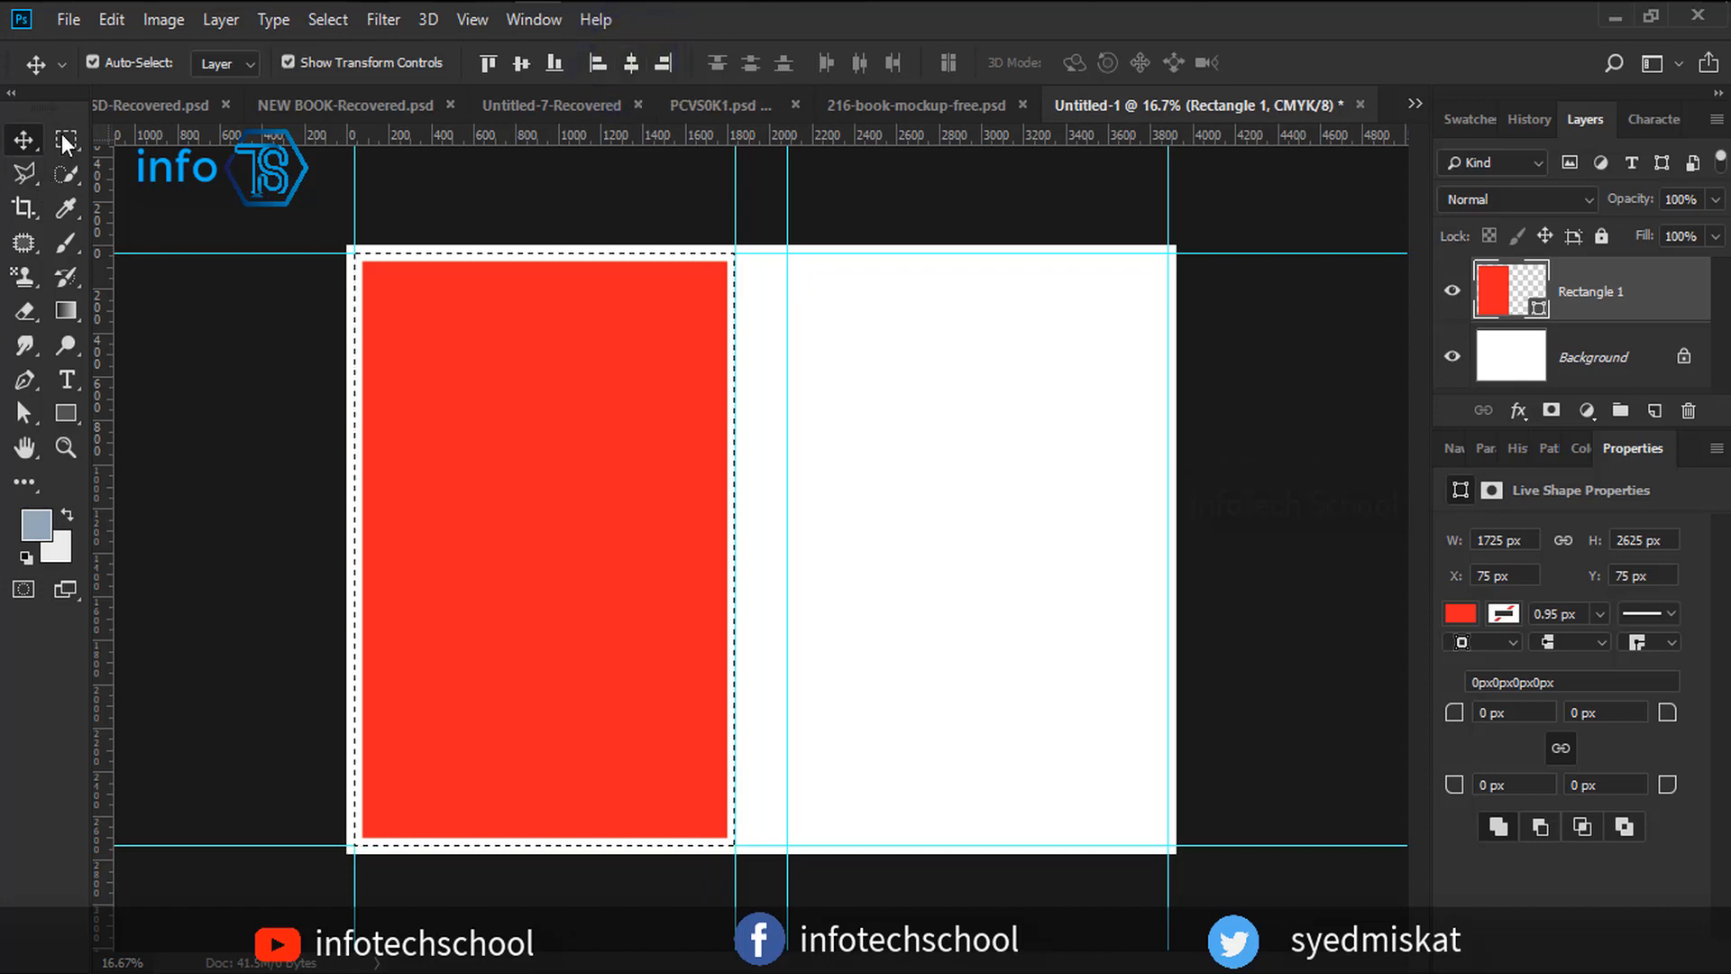
{"action": "key", "text": "m"}
{"action": "left_click", "coordinate": [1013, 404]}
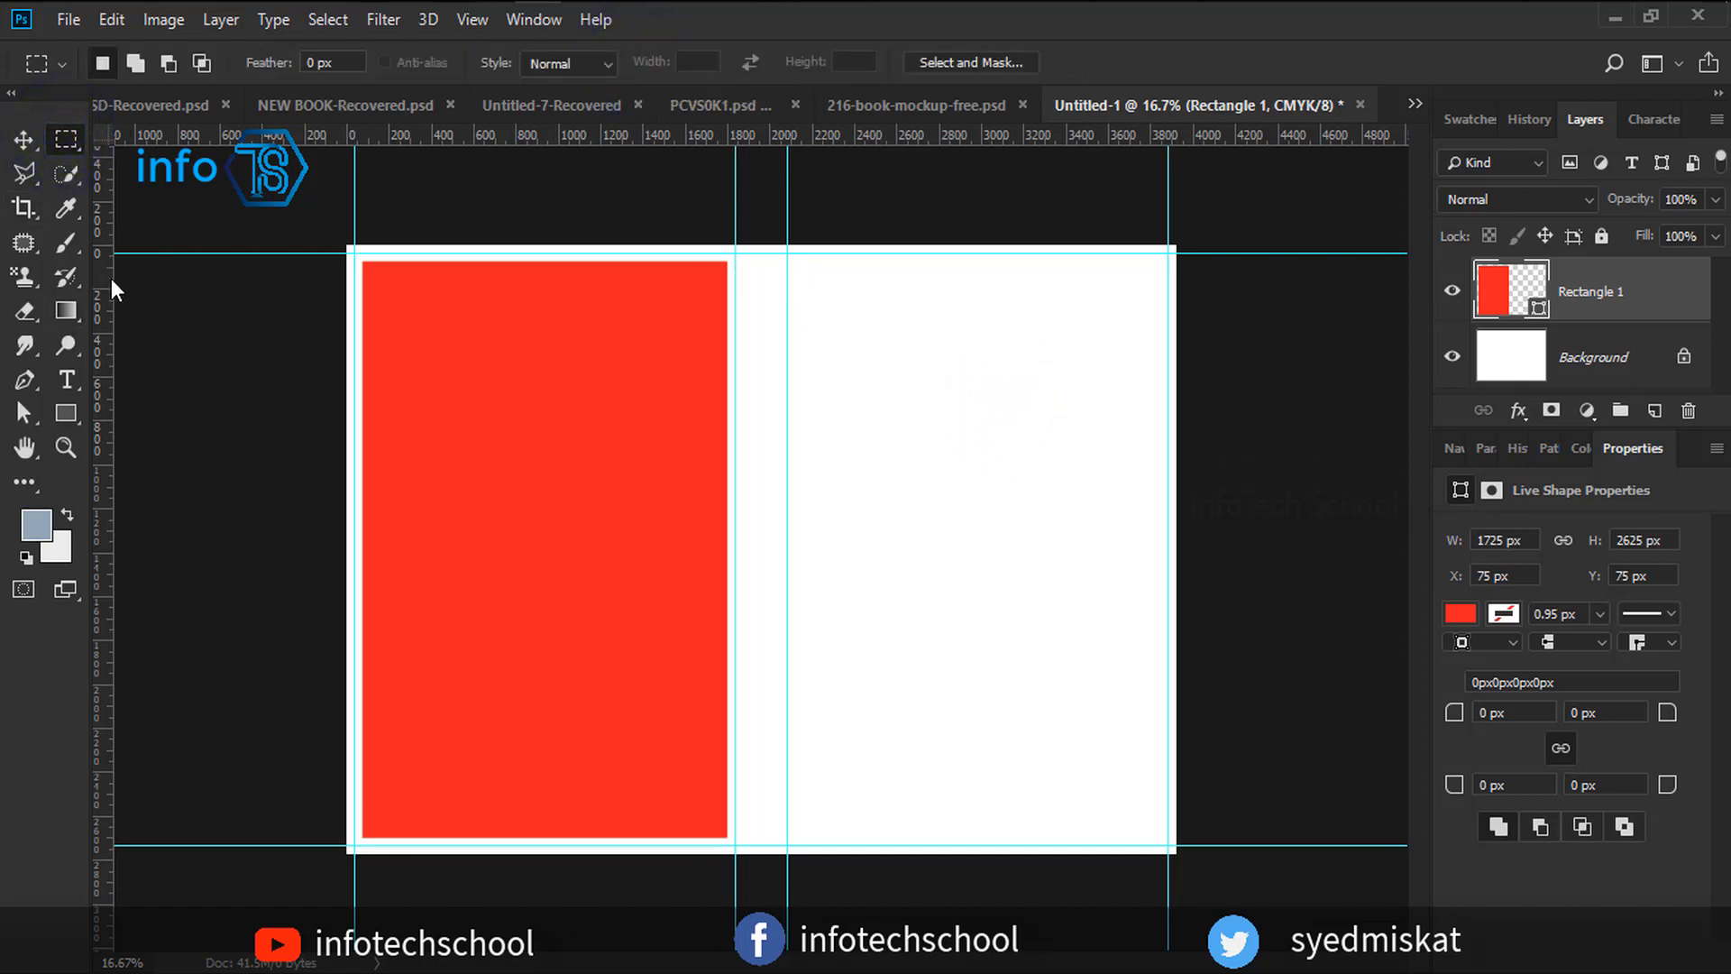
Place safe-area guides along the left, right, bottom and top edges of the red rectangle on the left cover.
{"action": "left_click_drag", "start_coordinate": [107, 288], "coordinate": [372, 375]}
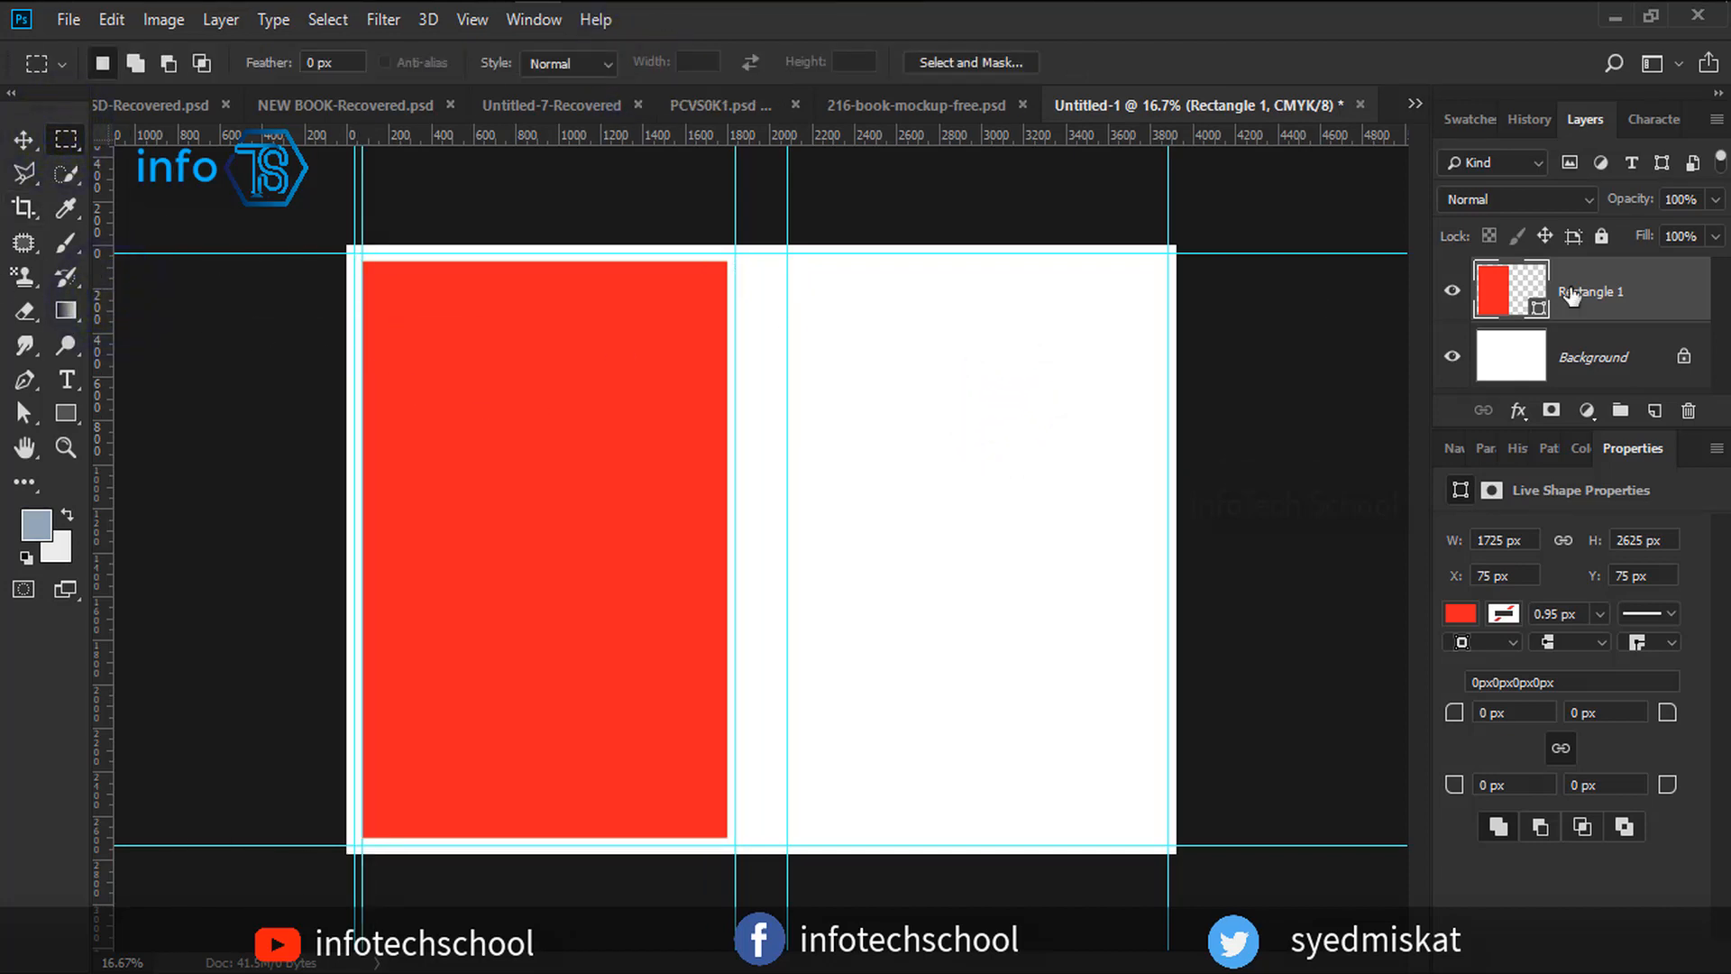
{"action": "left_click", "coordinate": [24, 139]}
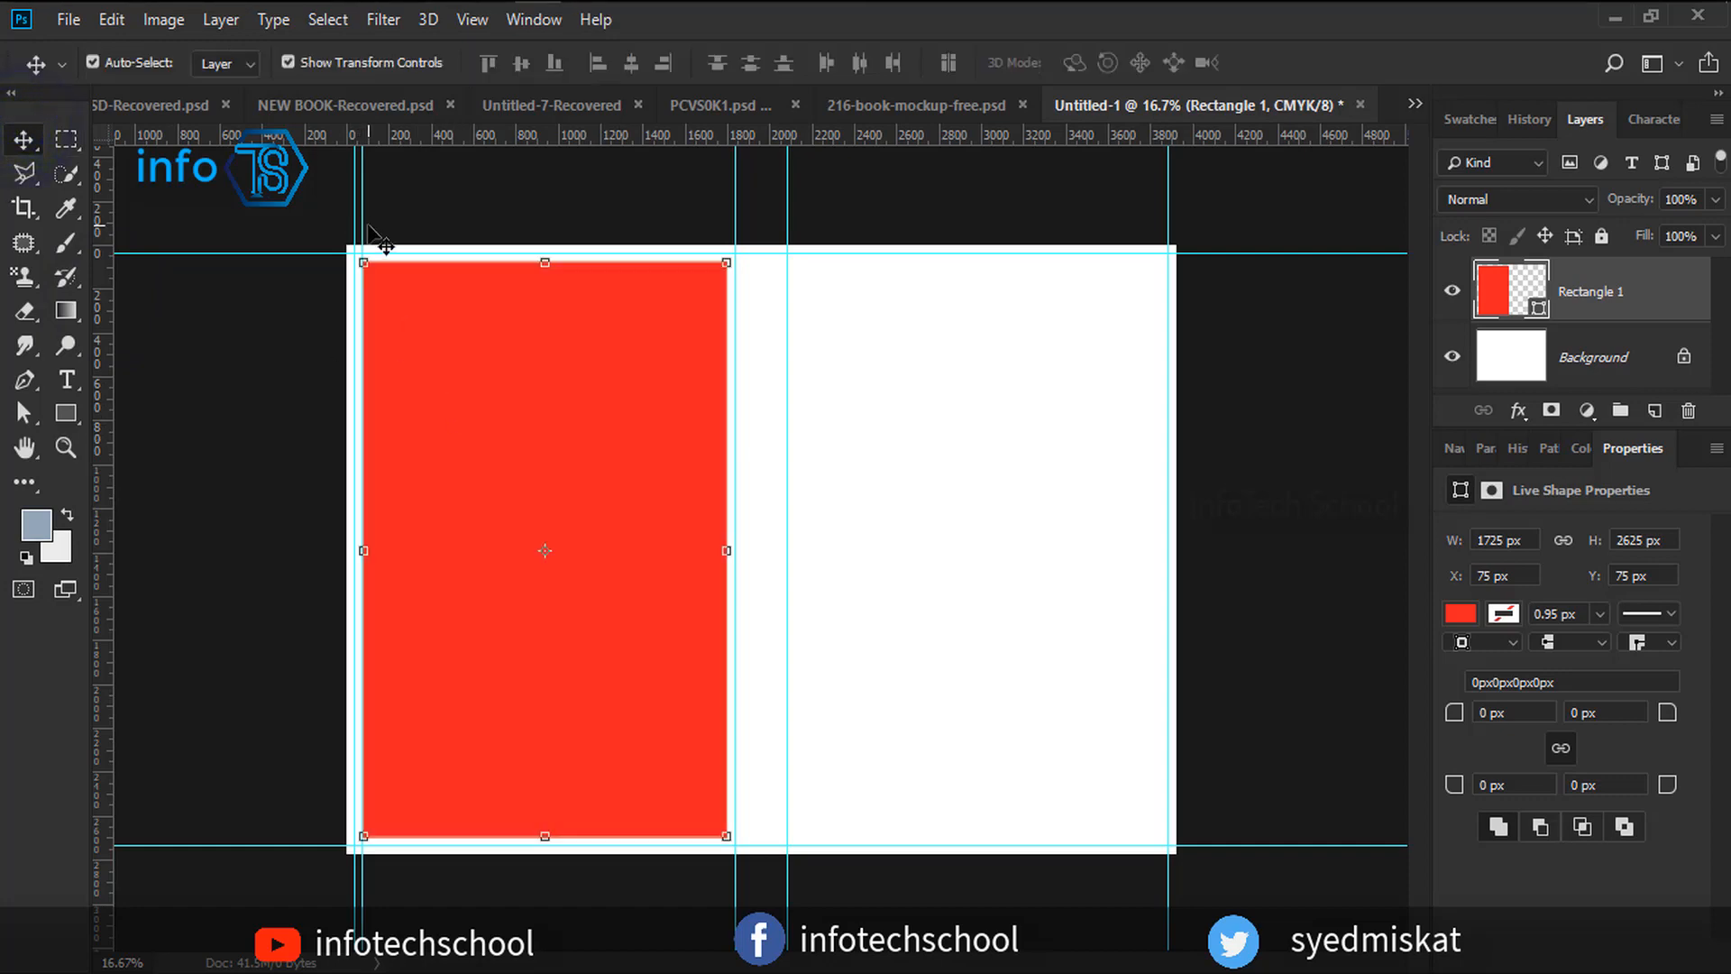
{"action": "left_click_drag", "start_coordinate": [103, 236], "coordinate": [730, 317]}
{"action": "left_click_drag", "start_coordinate": [554, 136], "coordinate": [606, 836]}
{"action": "left_click_drag", "start_coordinate": [502, 131], "coordinate": [527, 260]}
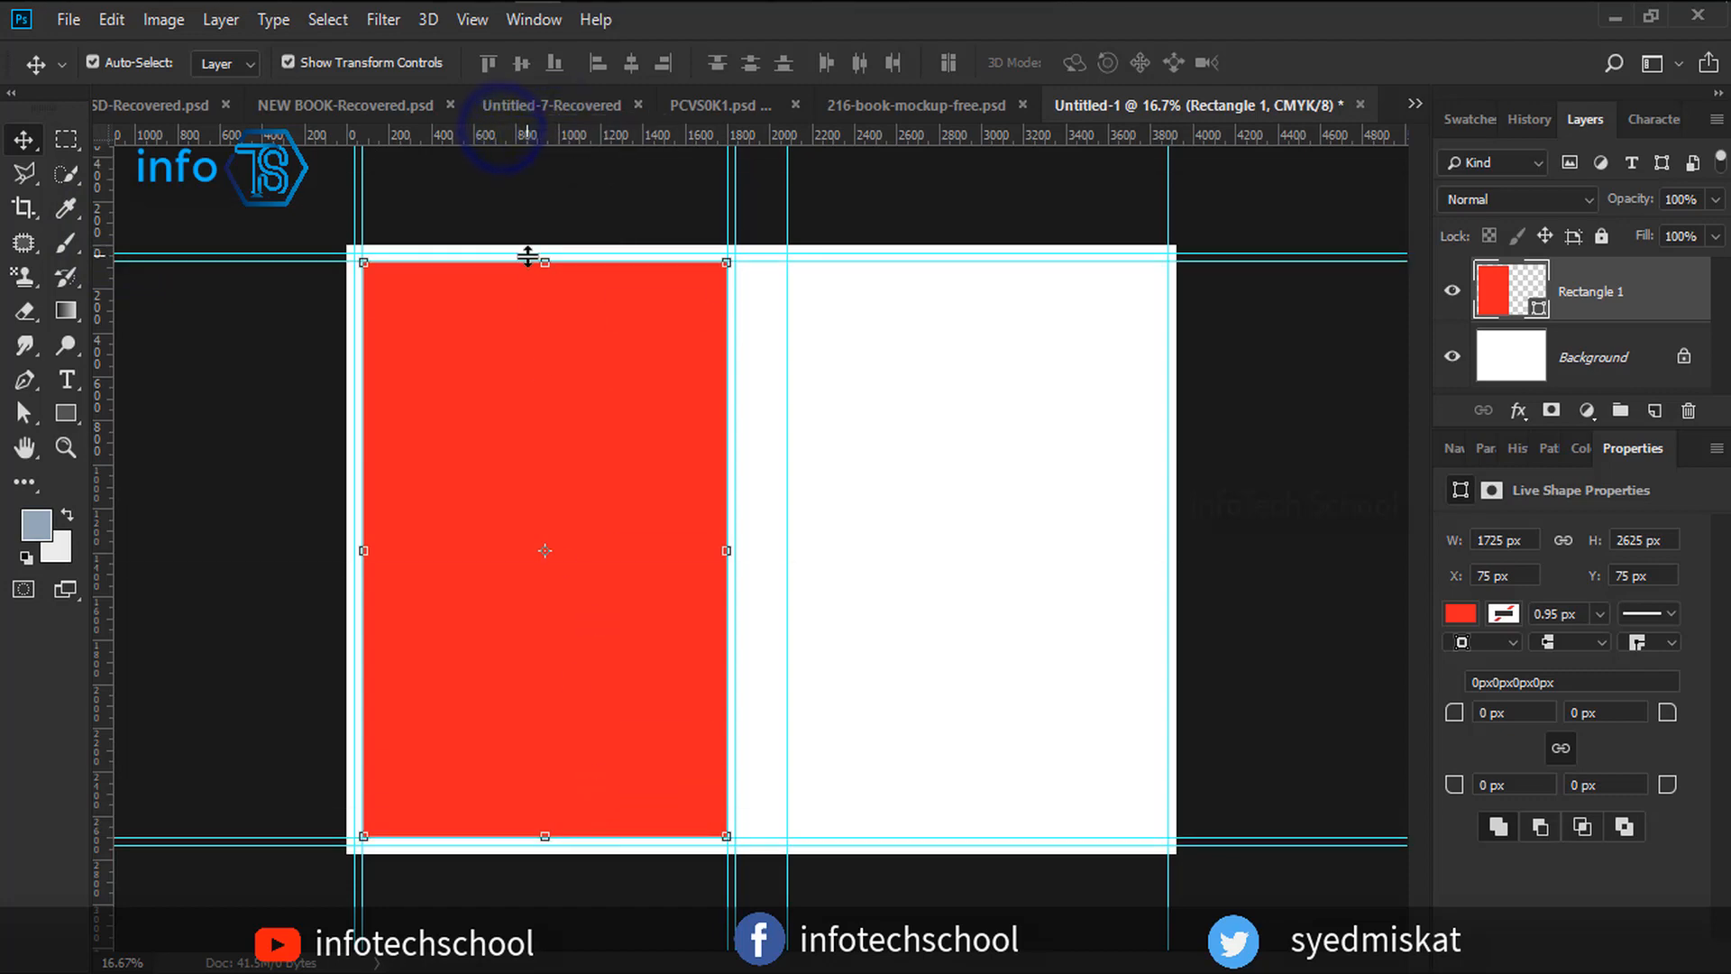
Move the red rectangle to the right cover, center it both ways within a selection of that cover's trim area, and deselect.
{"action": "left_click_drag", "start_coordinate": [533, 456], "coordinate": [900, 599]}
{"action": "left_click", "coordinate": [66, 142]}
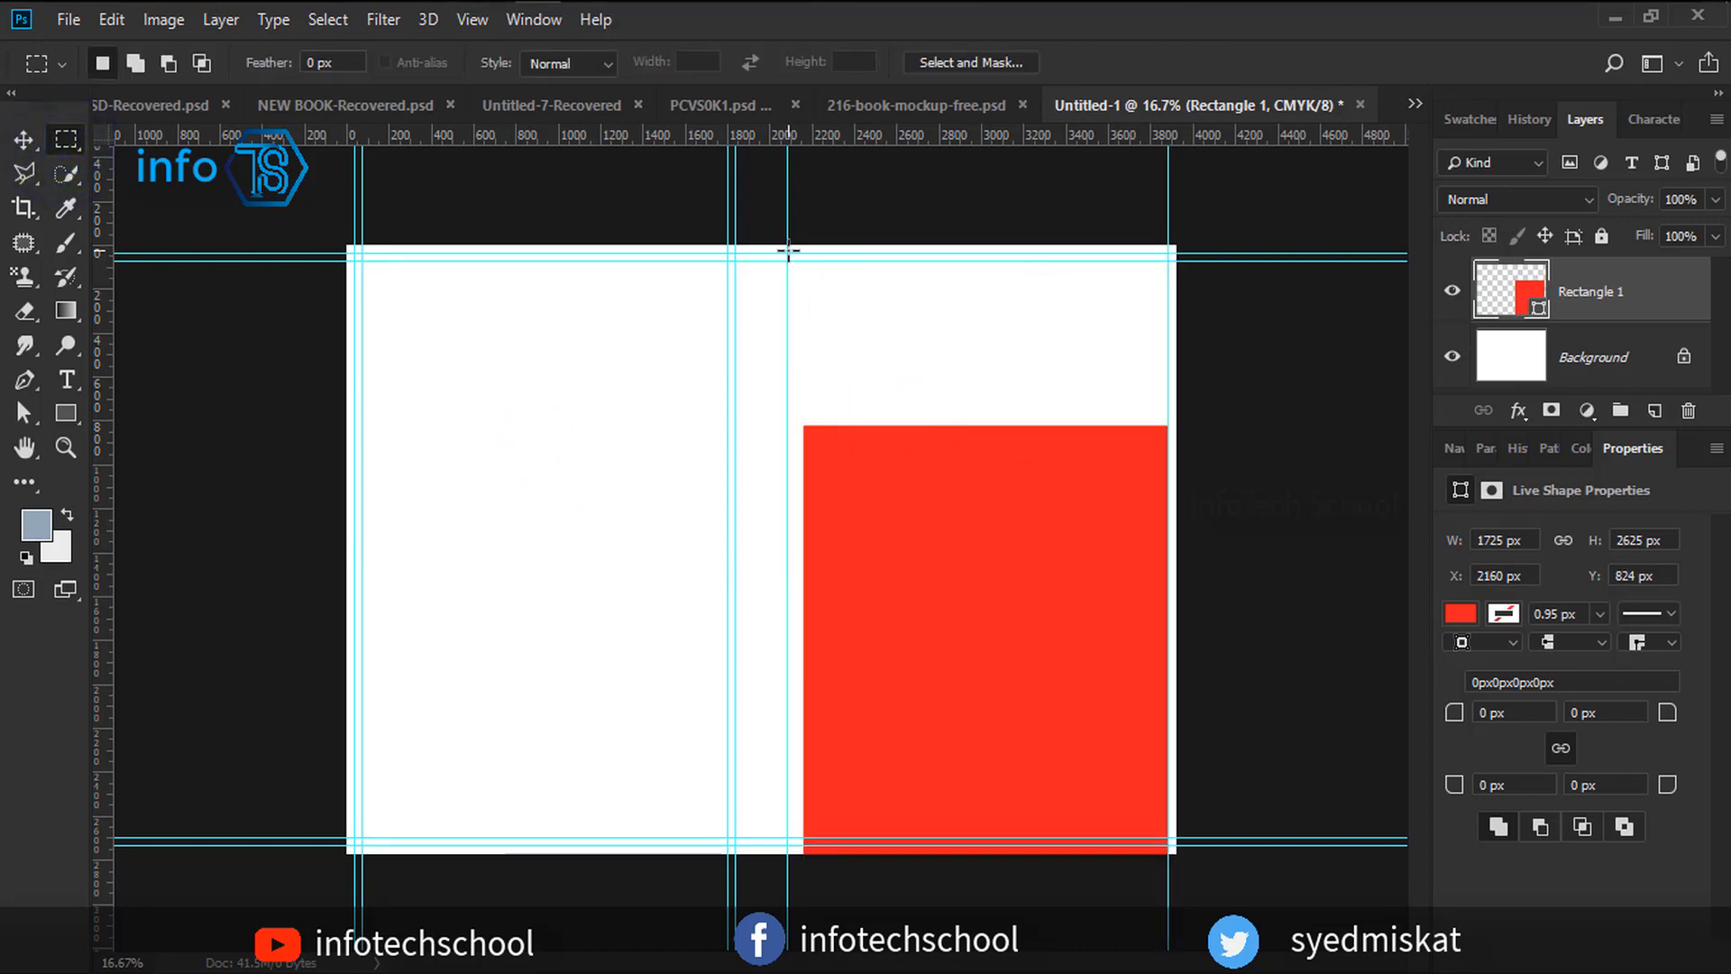
{"action": "left_click_drag", "start_coordinate": [788, 252], "coordinate": [1164, 846]}
{"action": "left_click", "coordinate": [24, 138]}
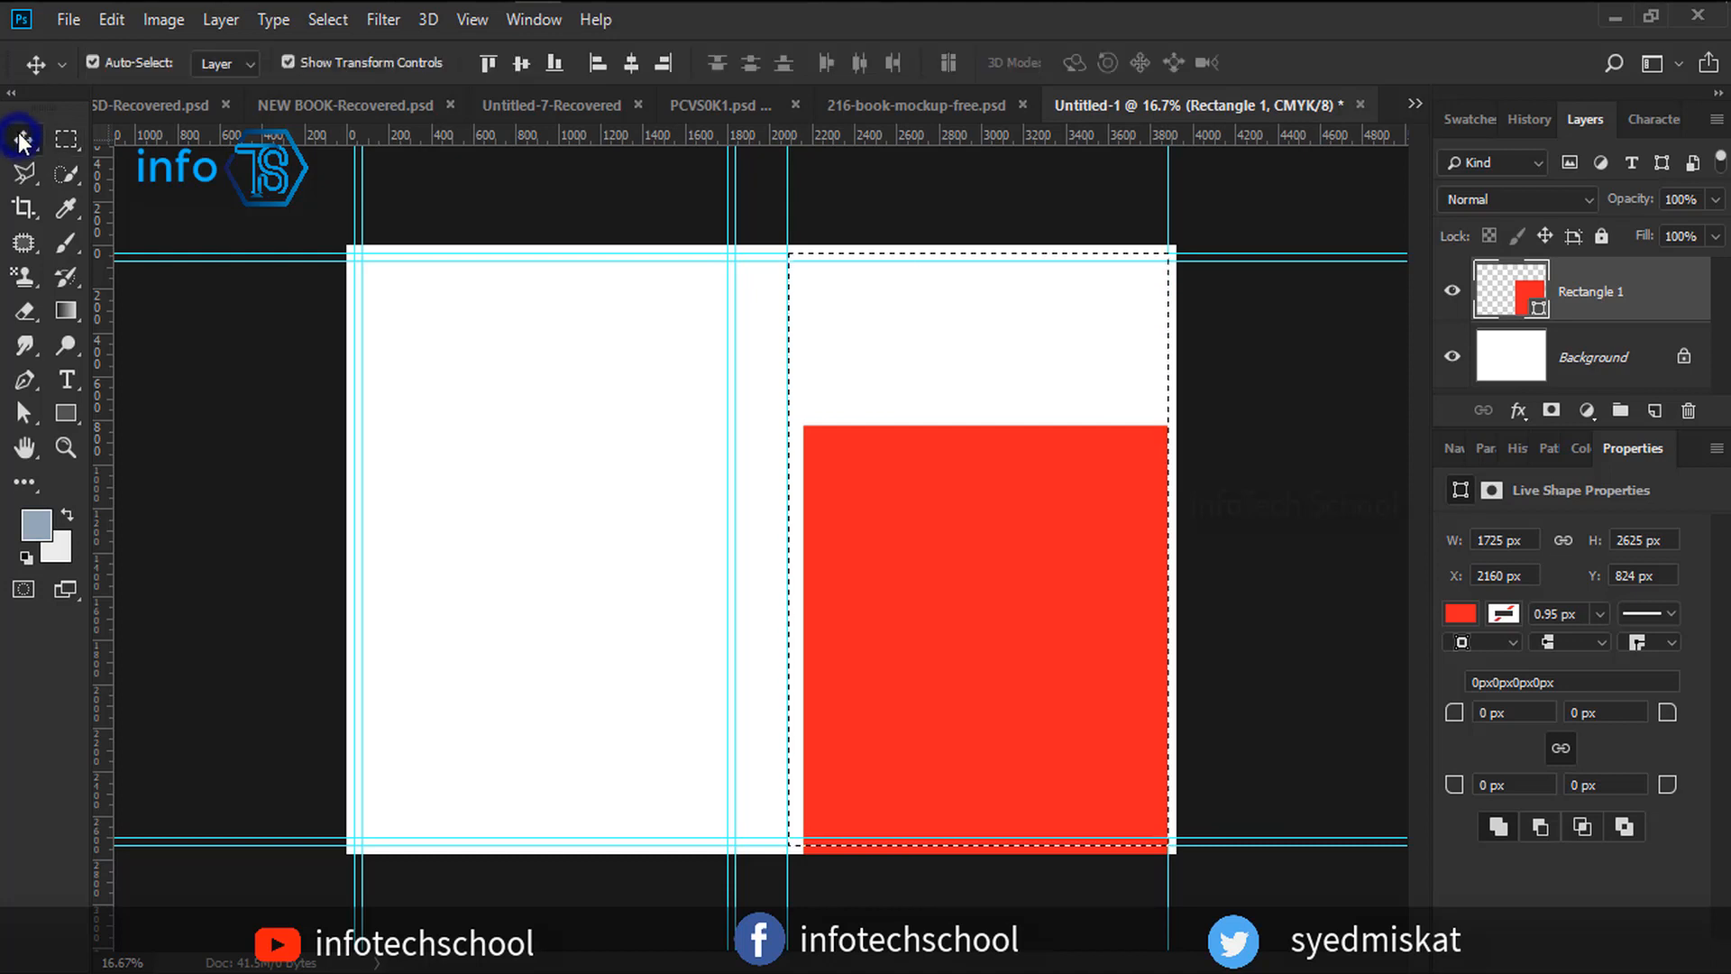
{"action": "left_click", "coordinate": [520, 69]}
{"action": "left_click", "coordinate": [632, 67]}
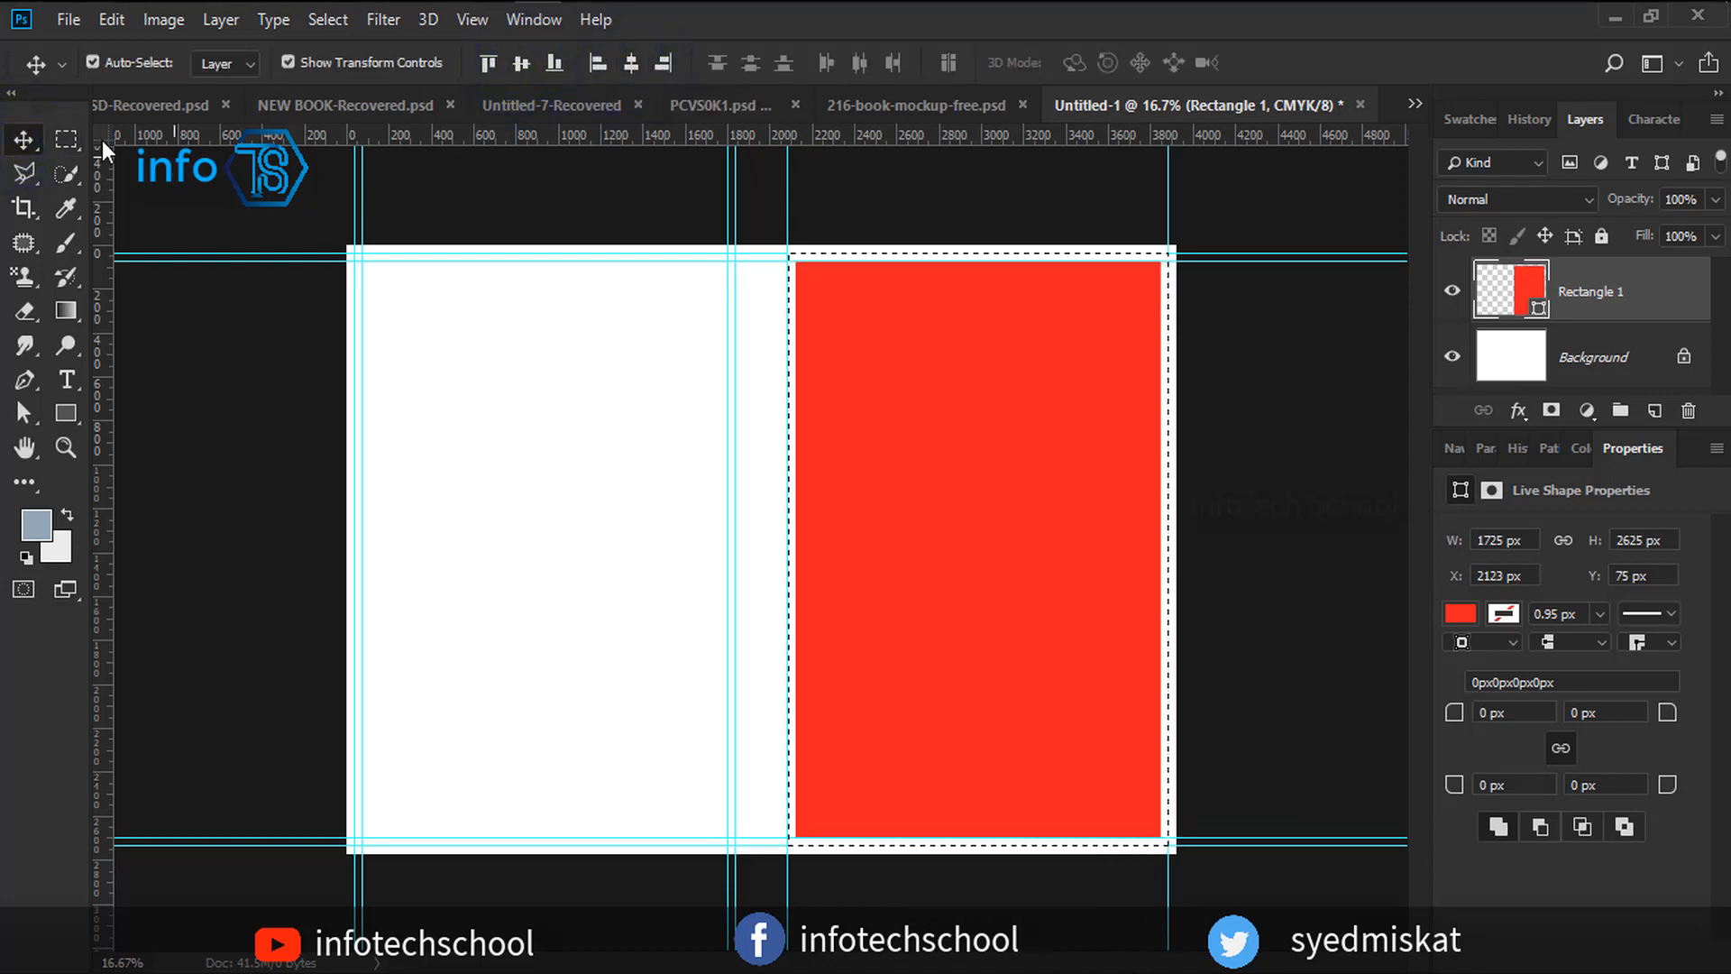
{"action": "left_click", "coordinate": [67, 138]}
{"action": "key", "text": "ctrl+d"}
Place vertical guides along the right and left edges of the red rectangle on the right cover.
{"action": "left_click", "coordinate": [23, 139]}
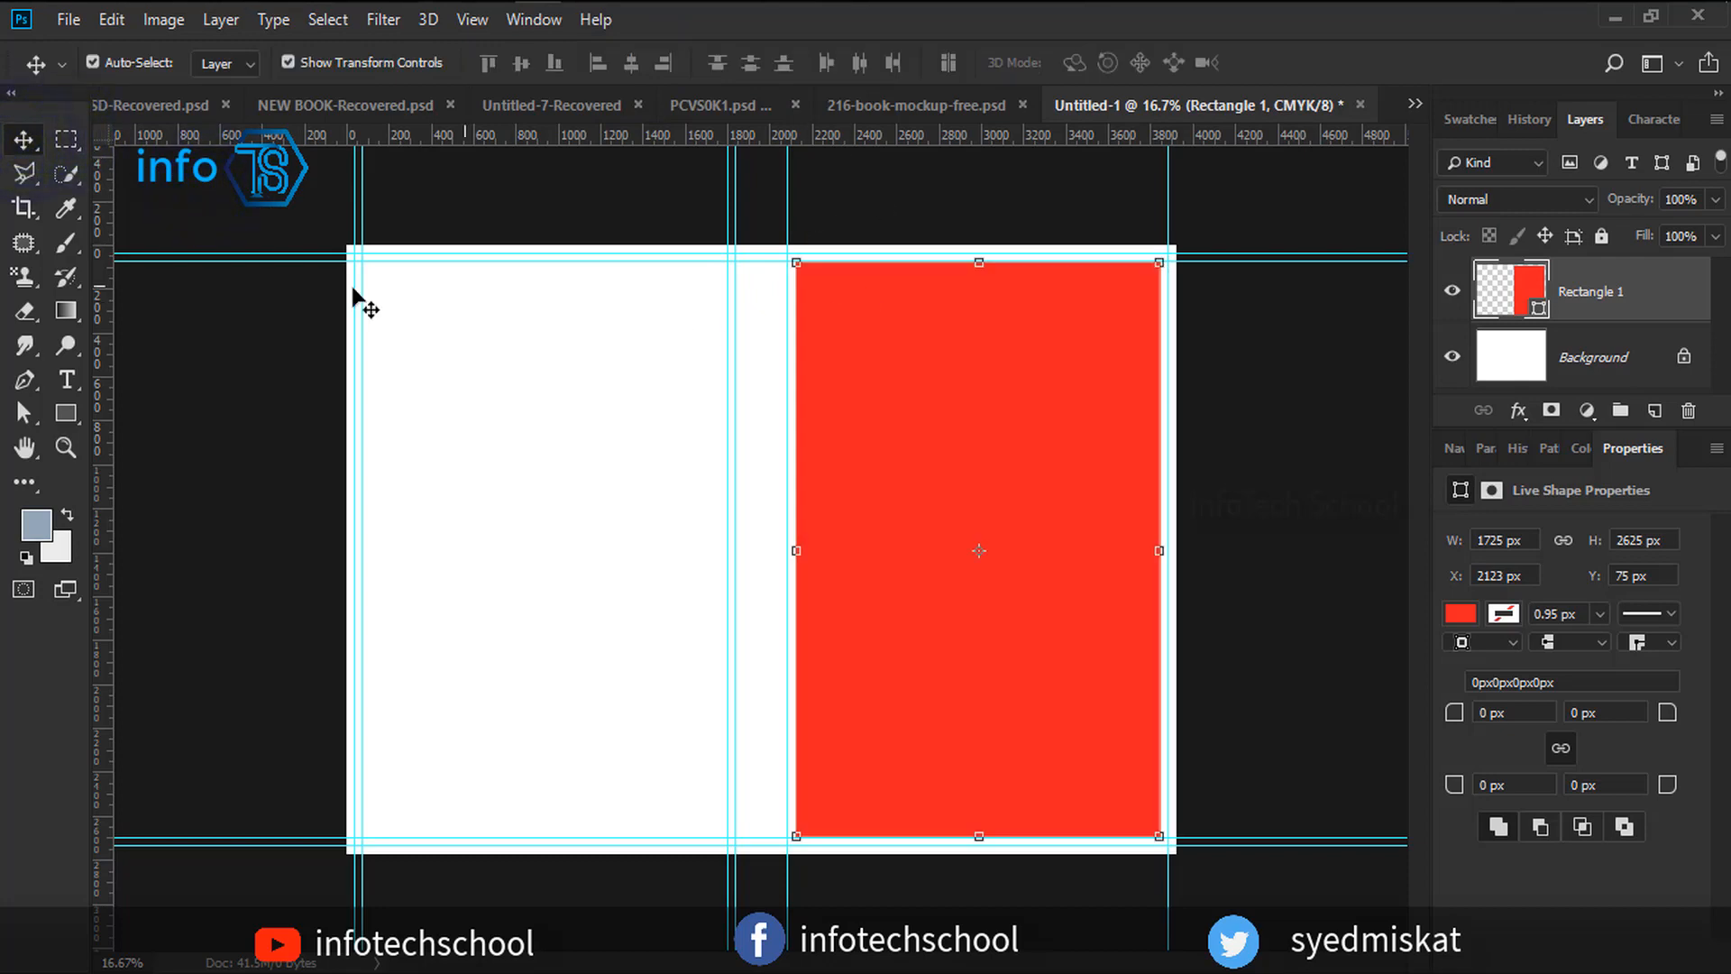
{"action": "left_click_drag", "start_coordinate": [103, 448], "coordinate": [1163, 495]}
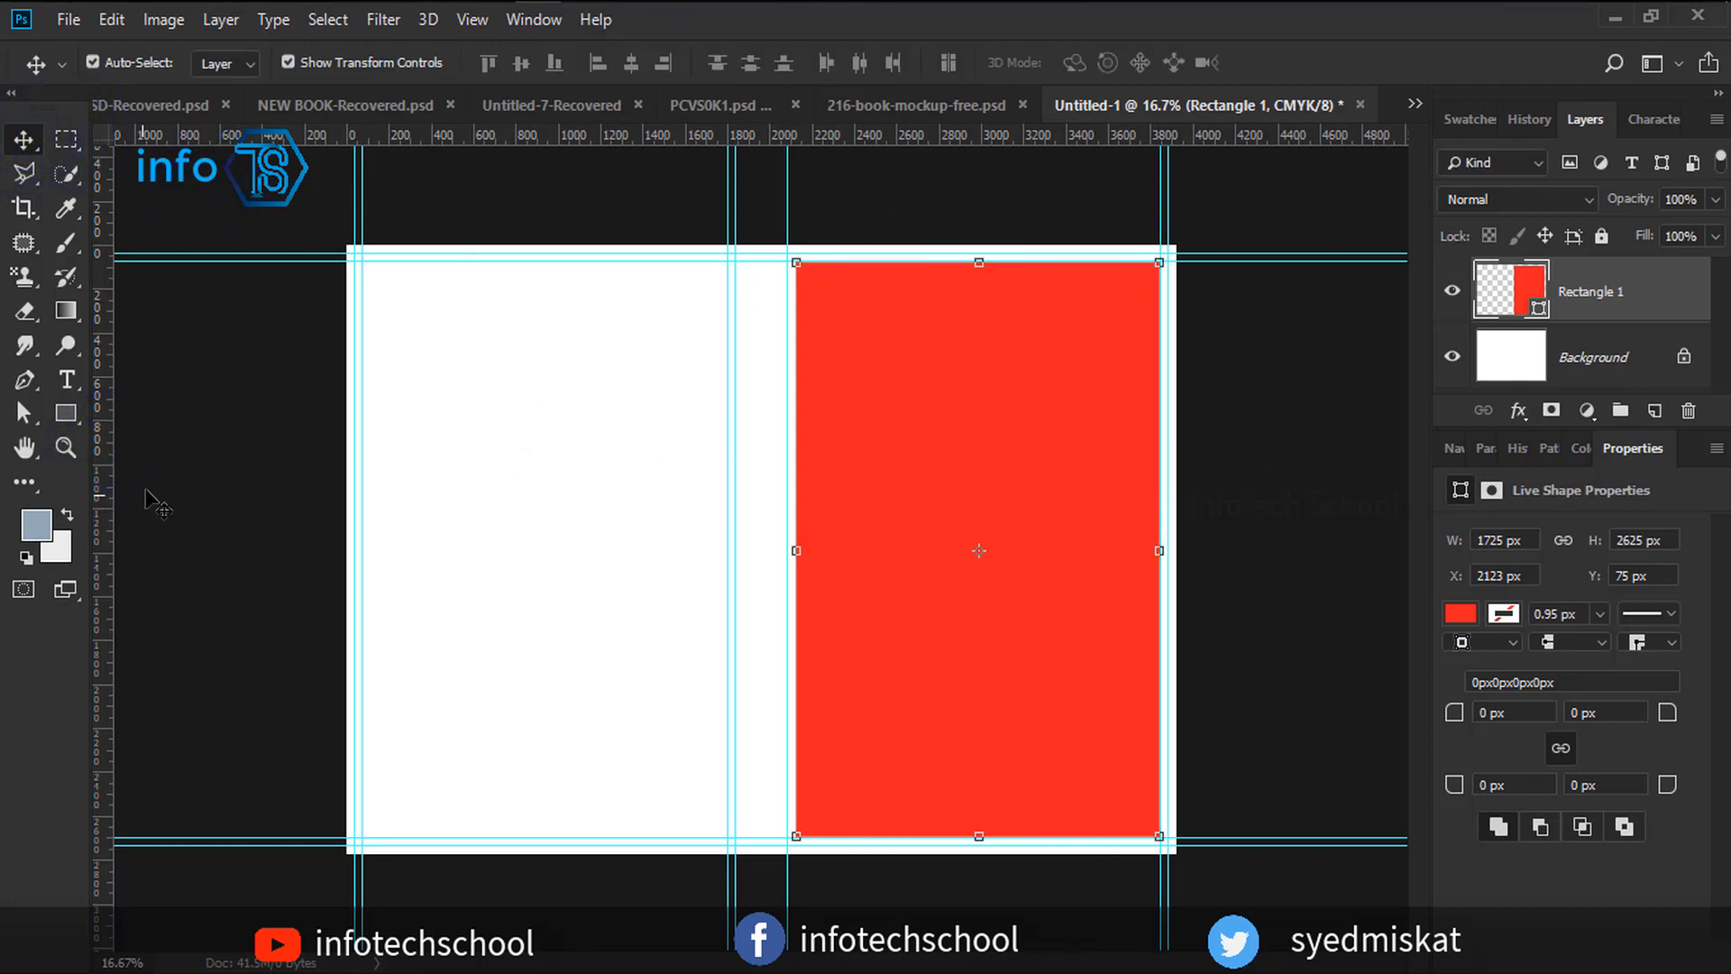
{"action": "left_click_drag", "start_coordinate": [105, 510], "coordinate": [792, 541]}
{"action": "left_click", "coordinate": [257, 410]}
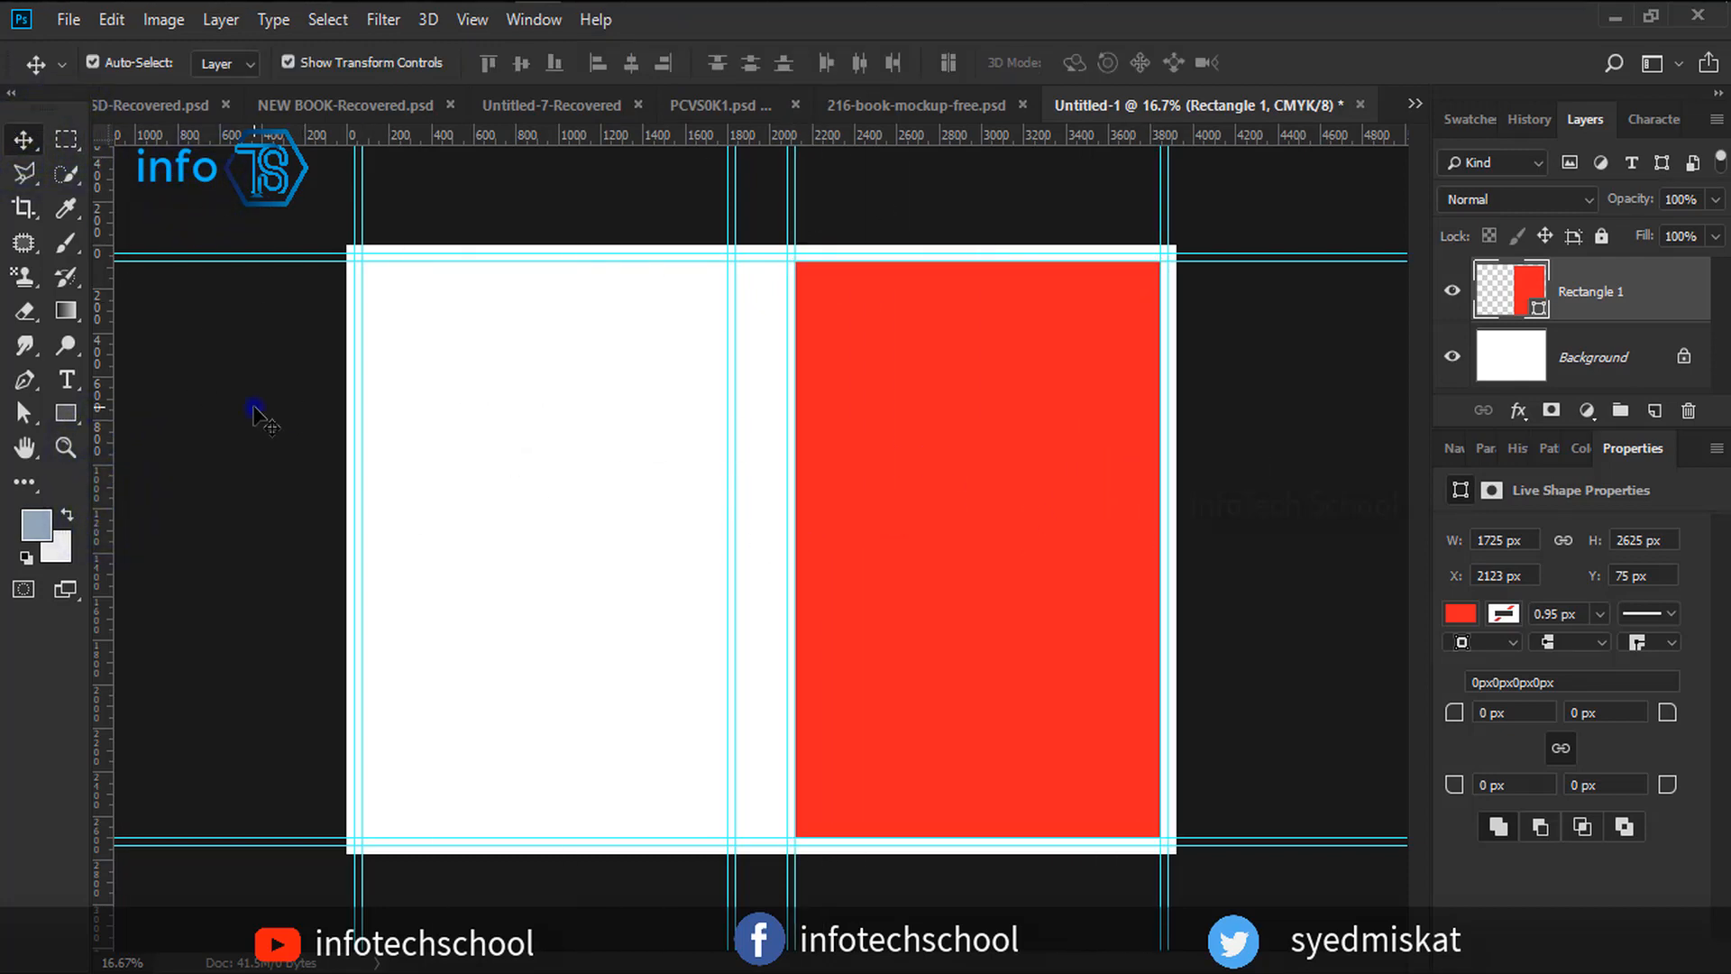
Delete the red rectangle from the right cover.
{"action": "left_click_drag", "start_coordinate": [926, 397], "coordinate": [919, 394]}
{"action": "left_click", "coordinate": [1510, 281]}
{"action": "key", "text": "Delete"}
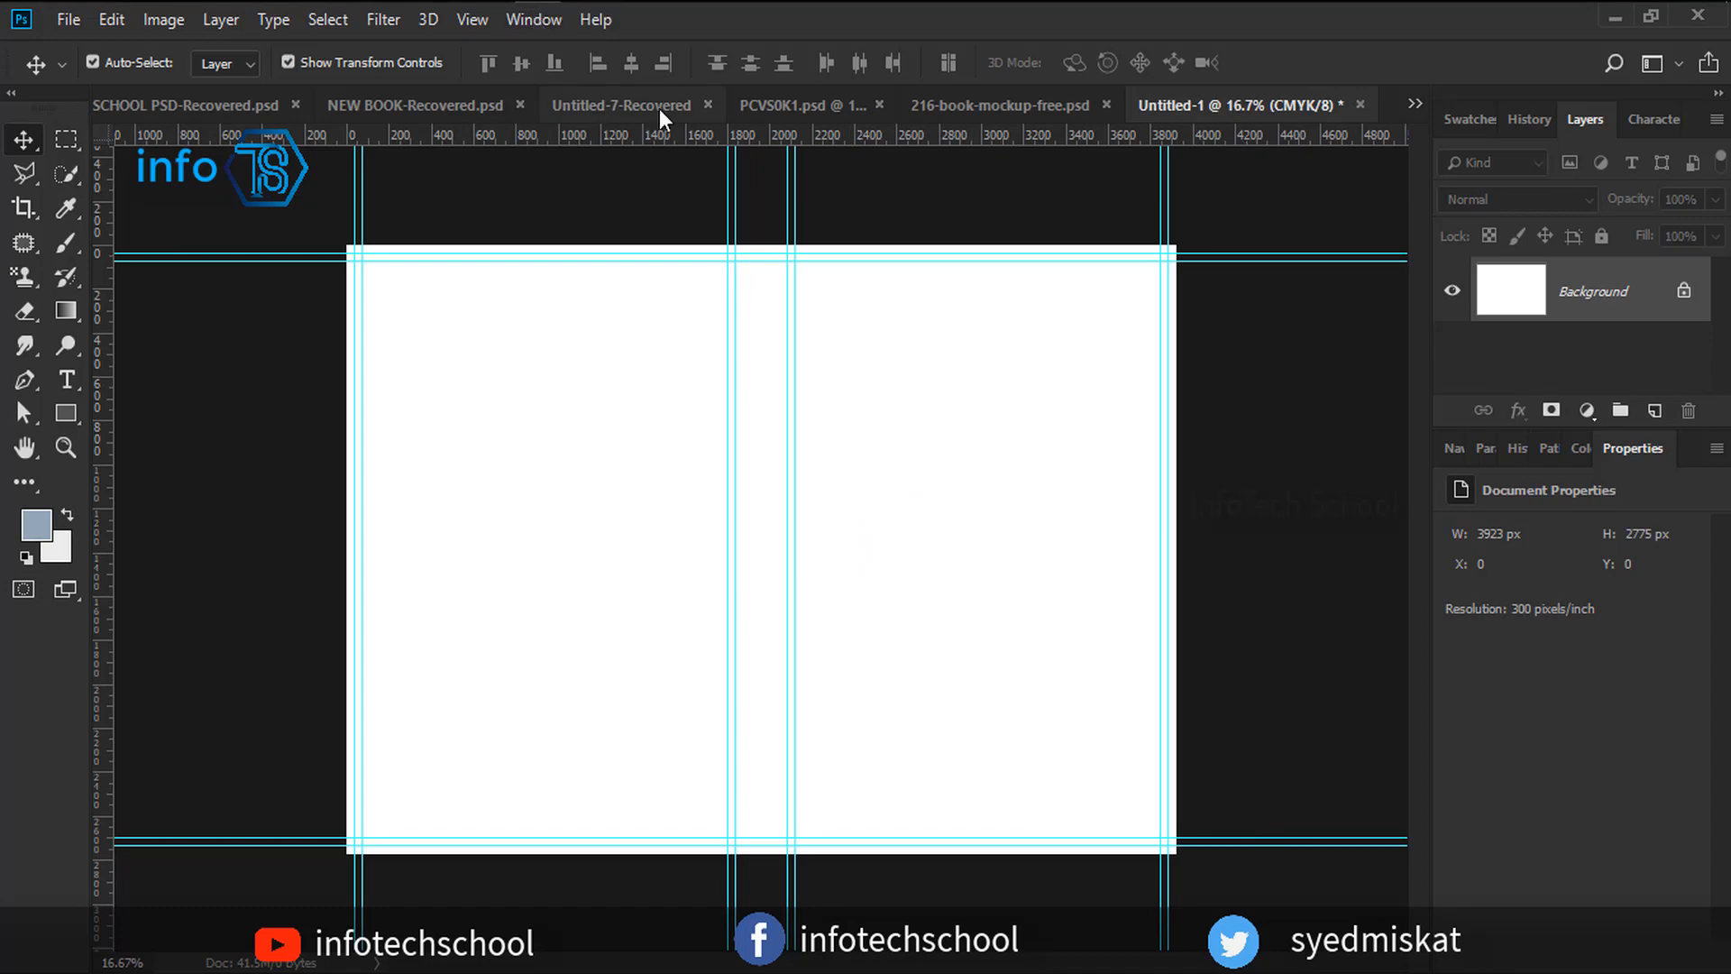
Draw a rectangle of about 1861 × 2791 px over the left cover and fill it with grey-blue.
{"action": "left_click", "coordinate": [69, 411]}
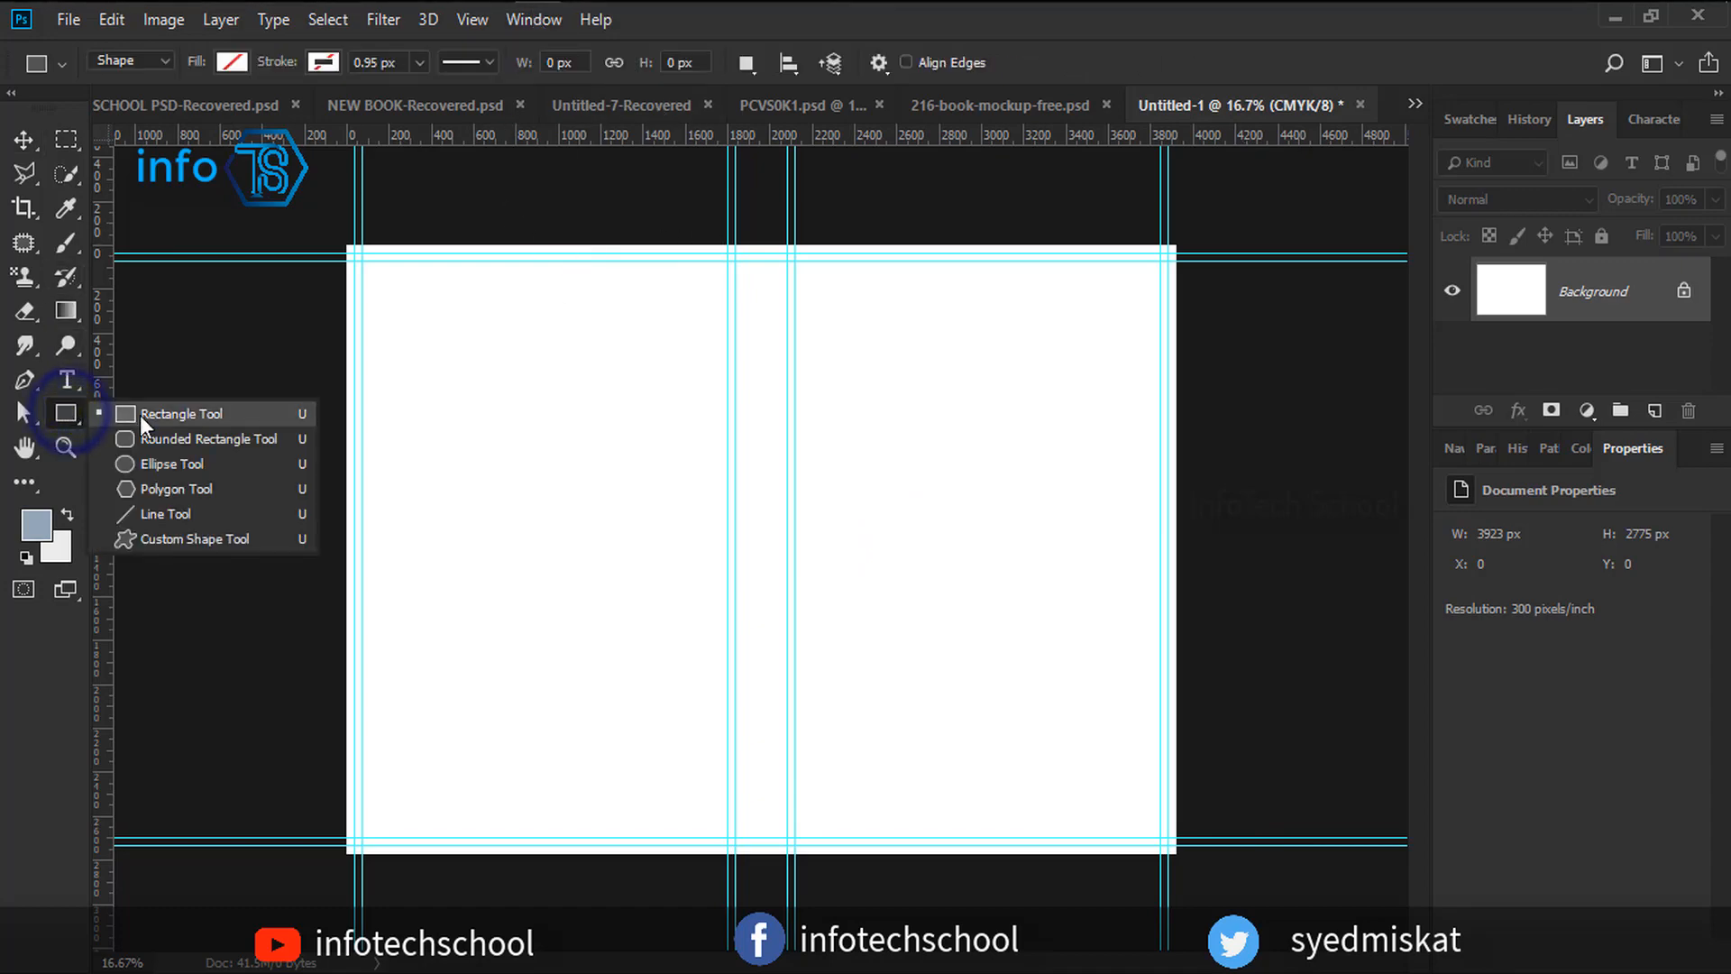
{"action": "left_click", "coordinate": [142, 415]}
{"action": "left_click_drag", "start_coordinate": [341, 233], "coordinate": [735, 849]}
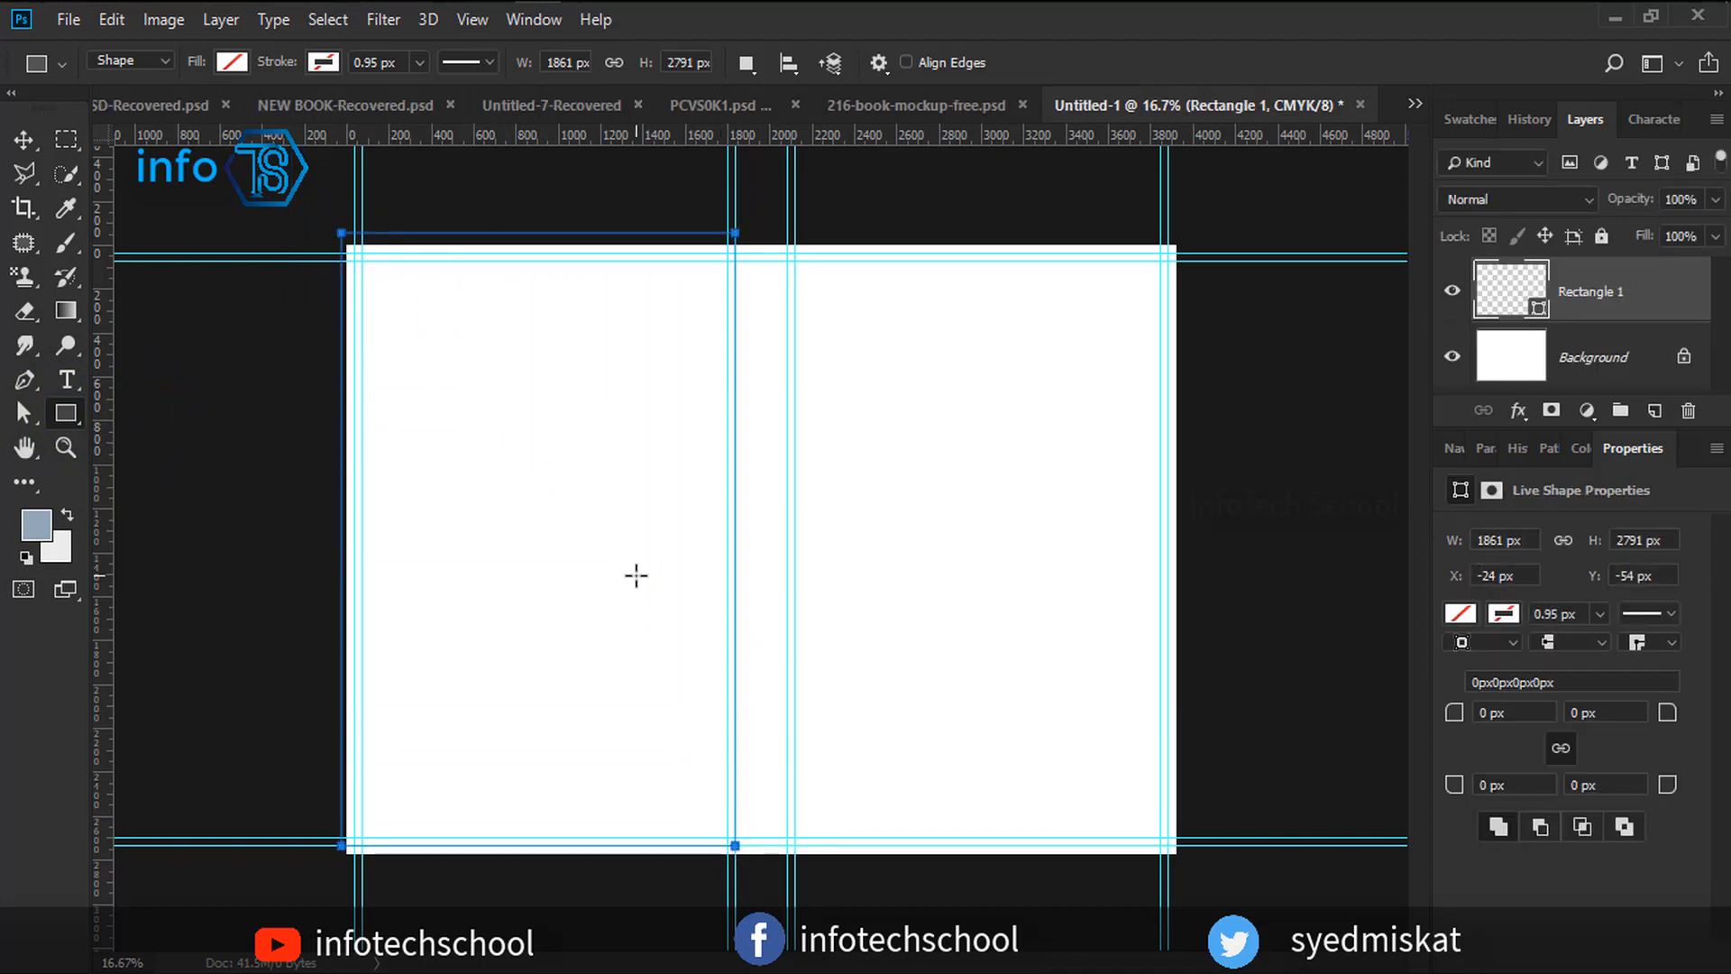
{"action": "left_click", "coordinate": [233, 61]}
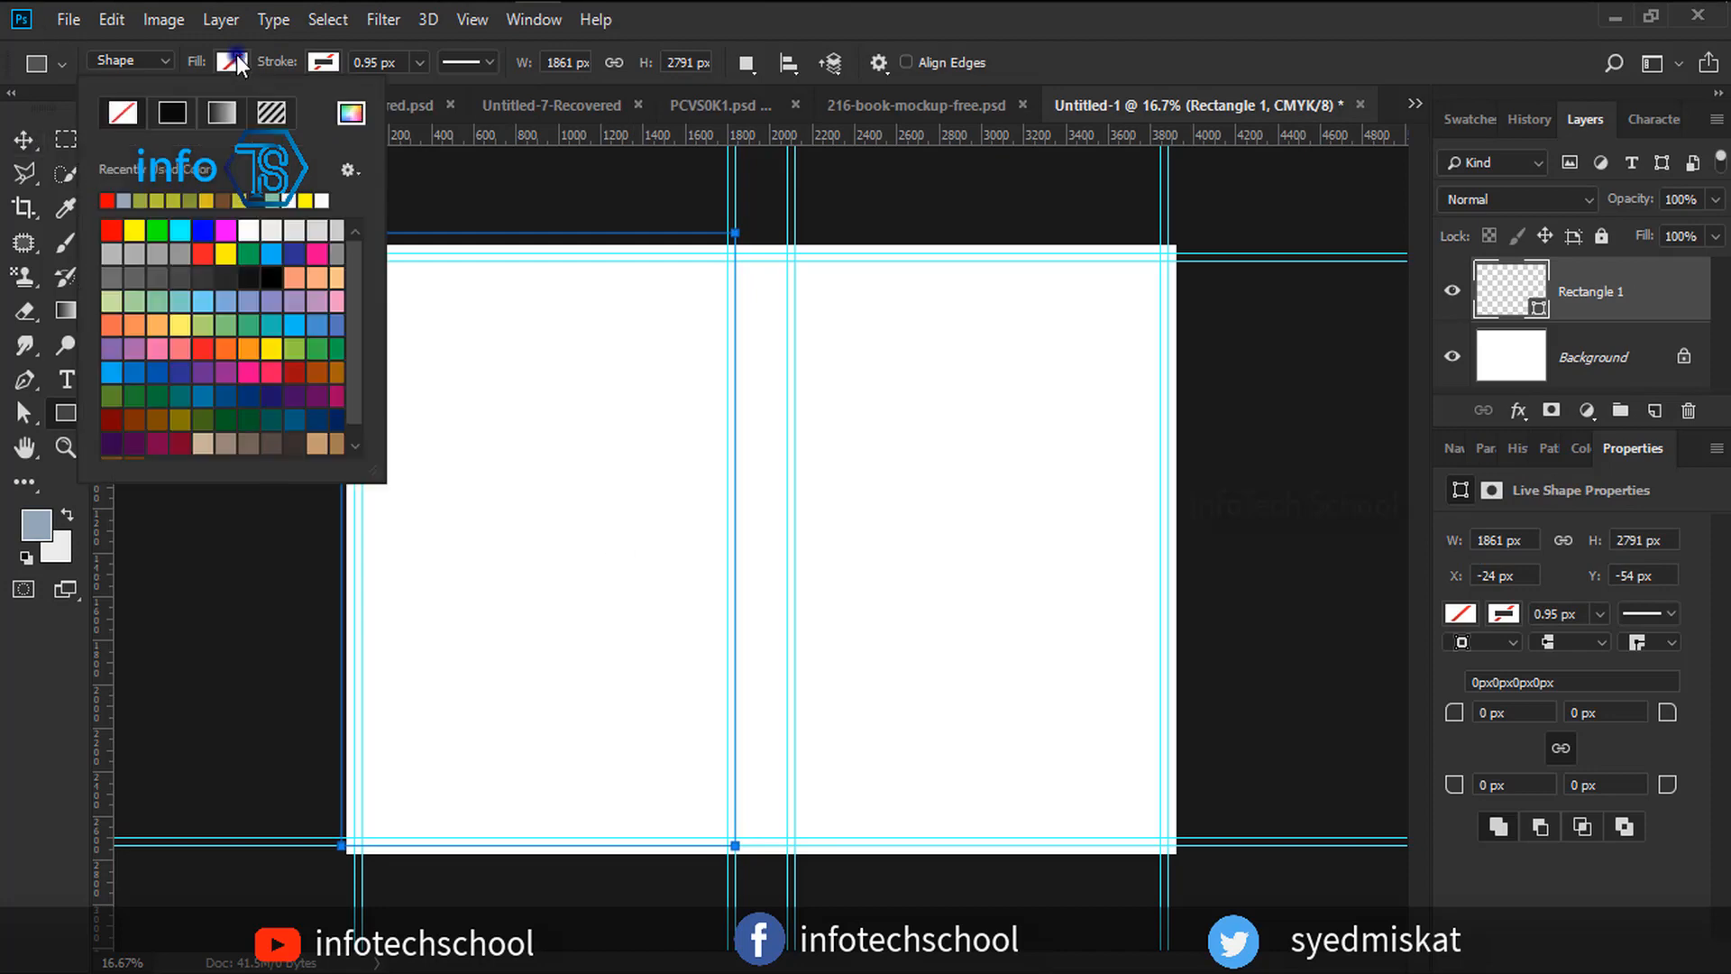
{"action": "left_click", "coordinate": [123, 200]}
{"action": "left_click", "coordinate": [1205, 54]}
Resize the grey-blue rectangle so its top, left and bottom edges meet the canvas edges, and apply the transform.
{"action": "left_click", "coordinate": [23, 138]}
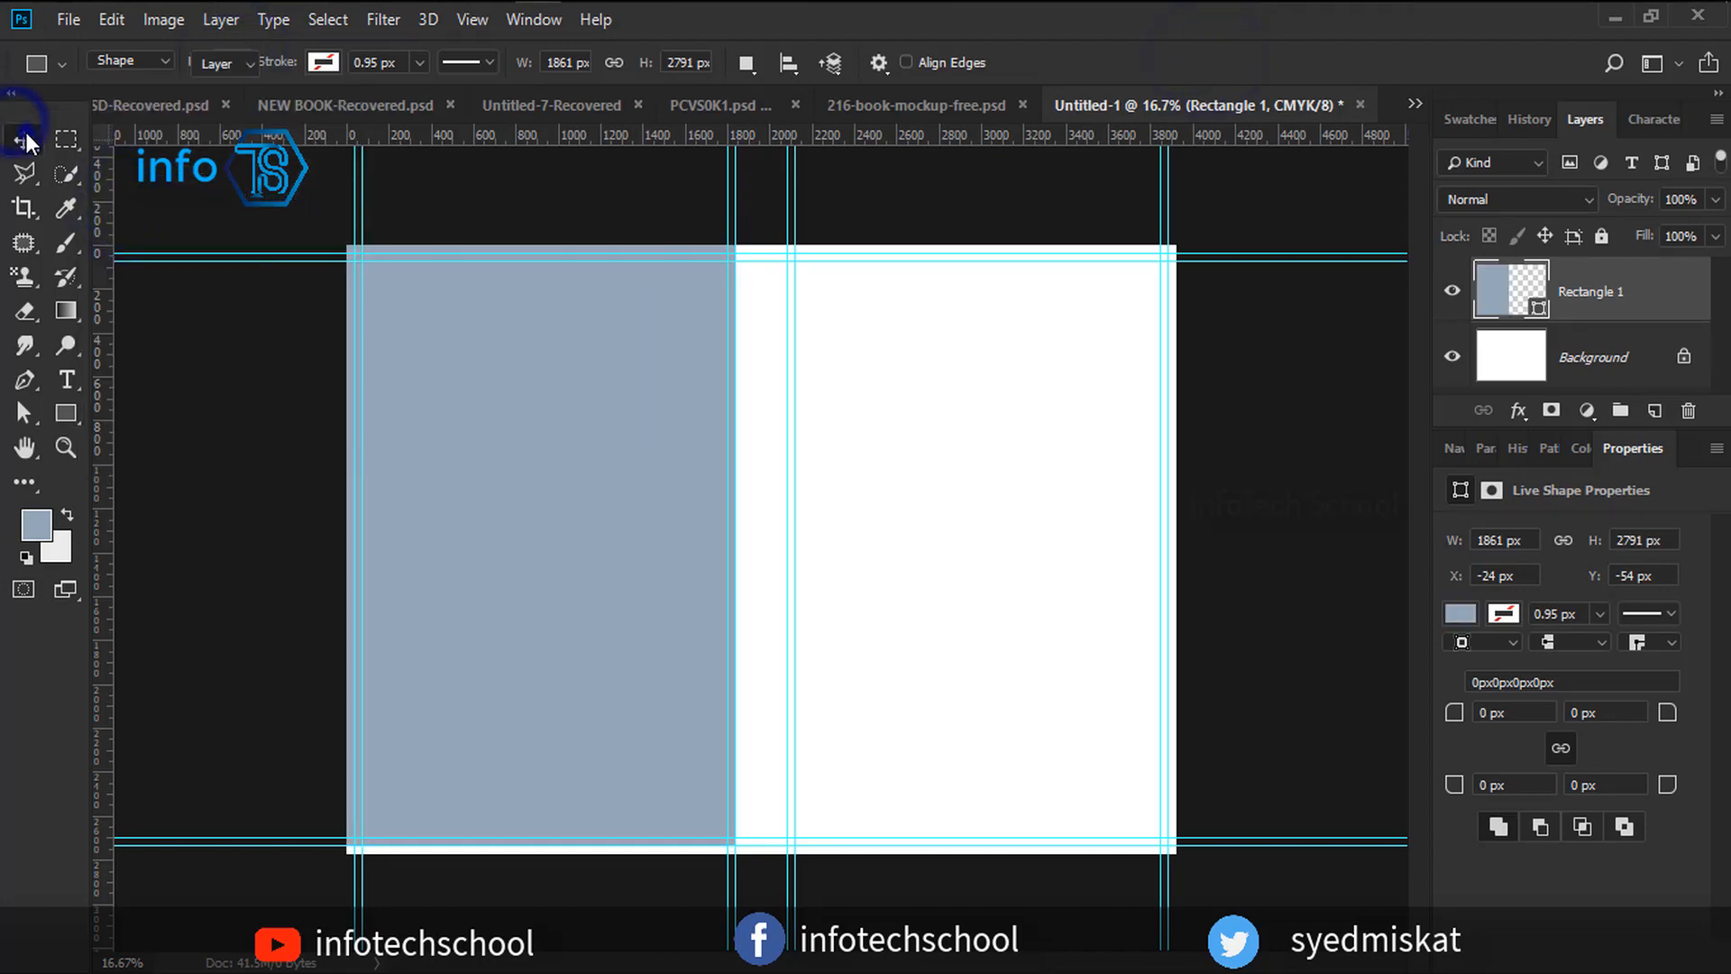
{"action": "left_click_drag", "start_coordinate": [544, 232], "coordinate": [538, 245]}
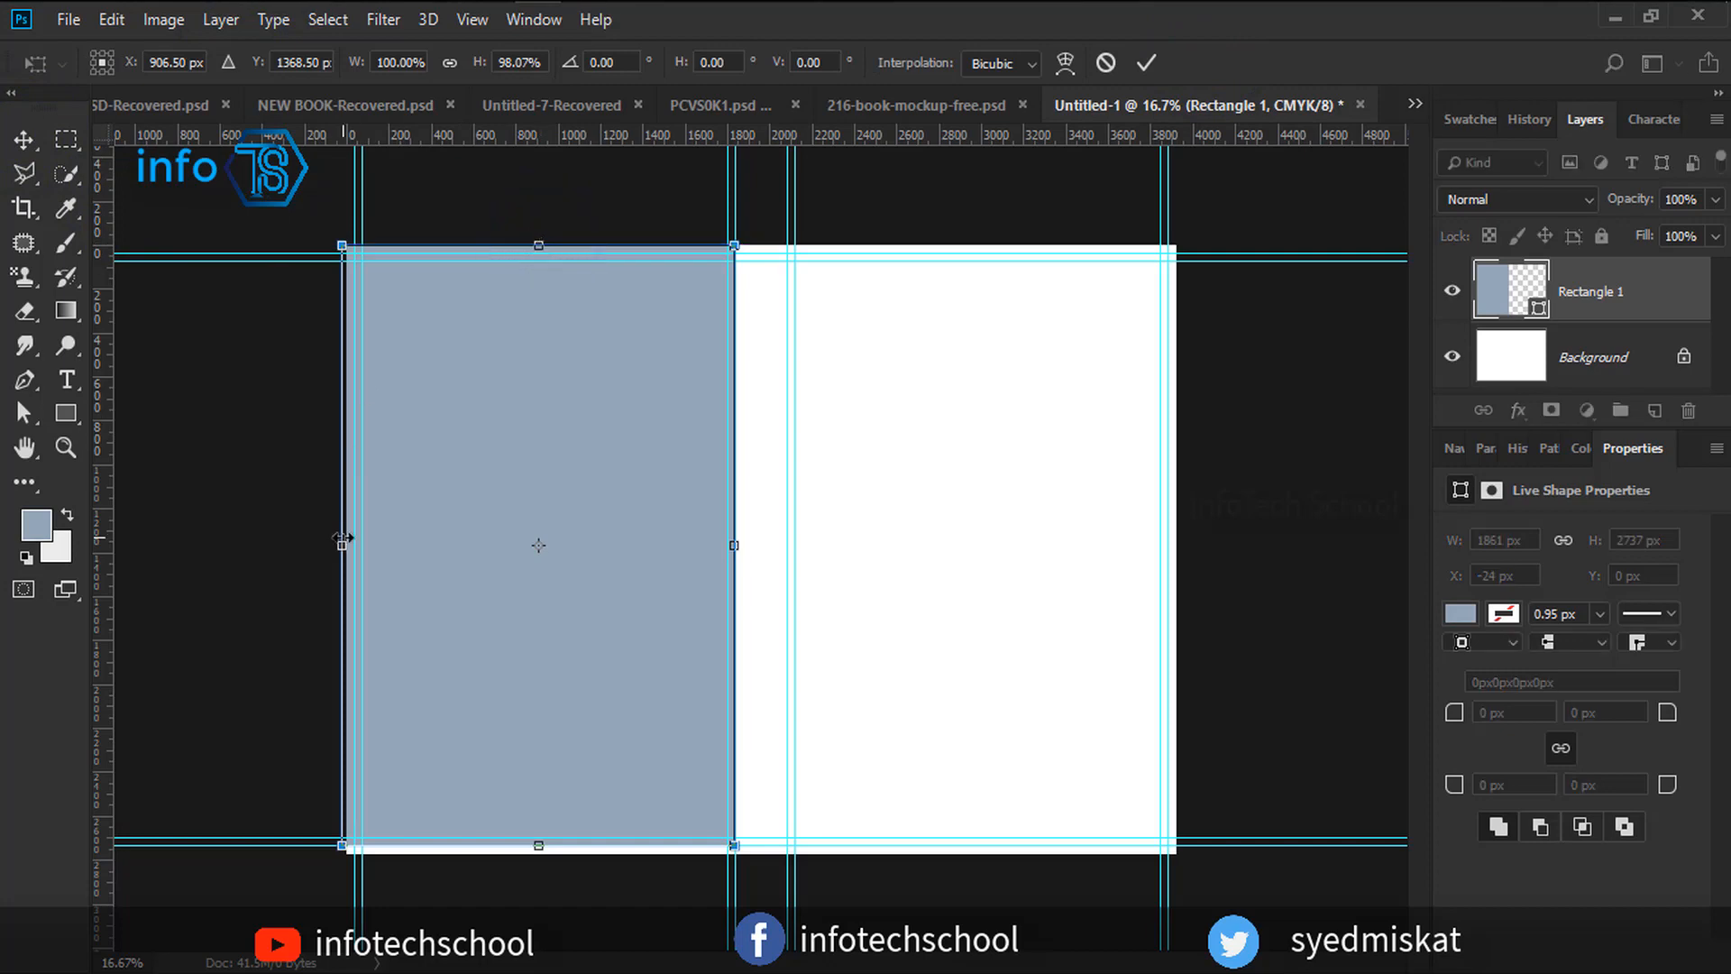
{"action": "left_click_drag", "start_coordinate": [342, 541], "coordinate": [347, 540]}
{"action": "left_click_drag", "start_coordinate": [539, 845], "coordinate": [541, 852]}
{"action": "left_click", "coordinate": [1146, 62]}
{"action": "left_click", "coordinate": [1249, 435]}
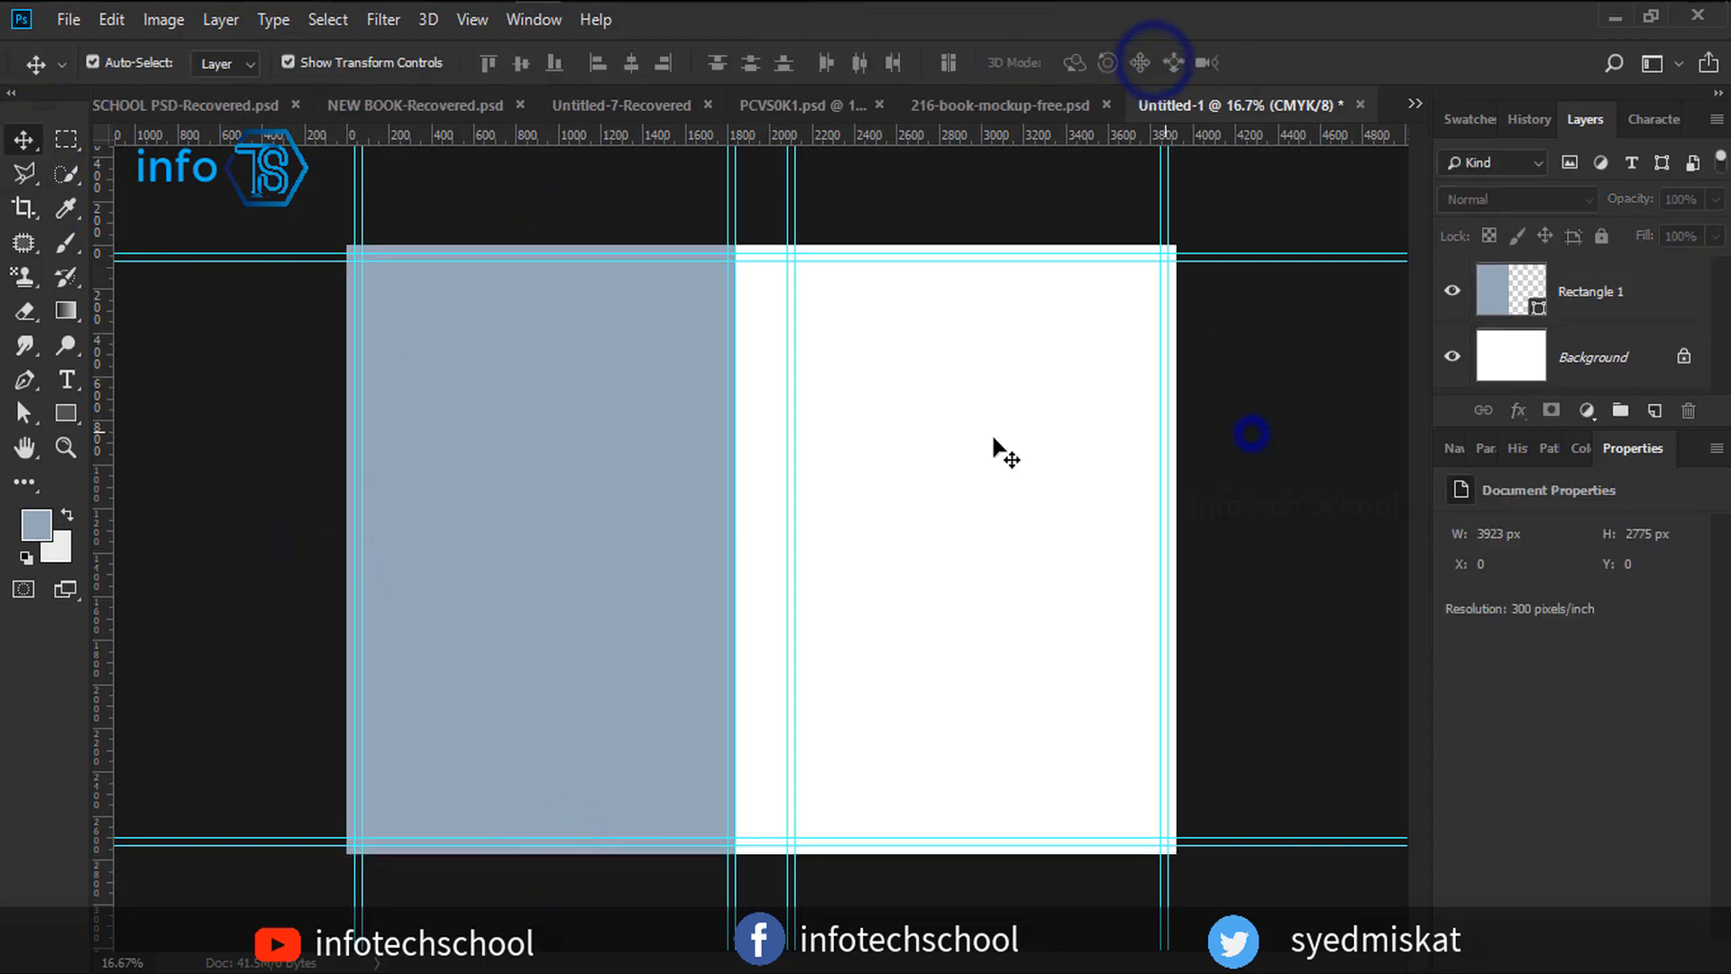
Stretch the grey-blue rectangle to the canvas's right edge so it covers the whole book cover.
{"action": "left_click", "coordinate": [649, 496]}
{"action": "left_click_drag", "start_coordinate": [733, 550], "coordinate": [1178, 568]}
{"action": "left_click", "coordinate": [1146, 63]}
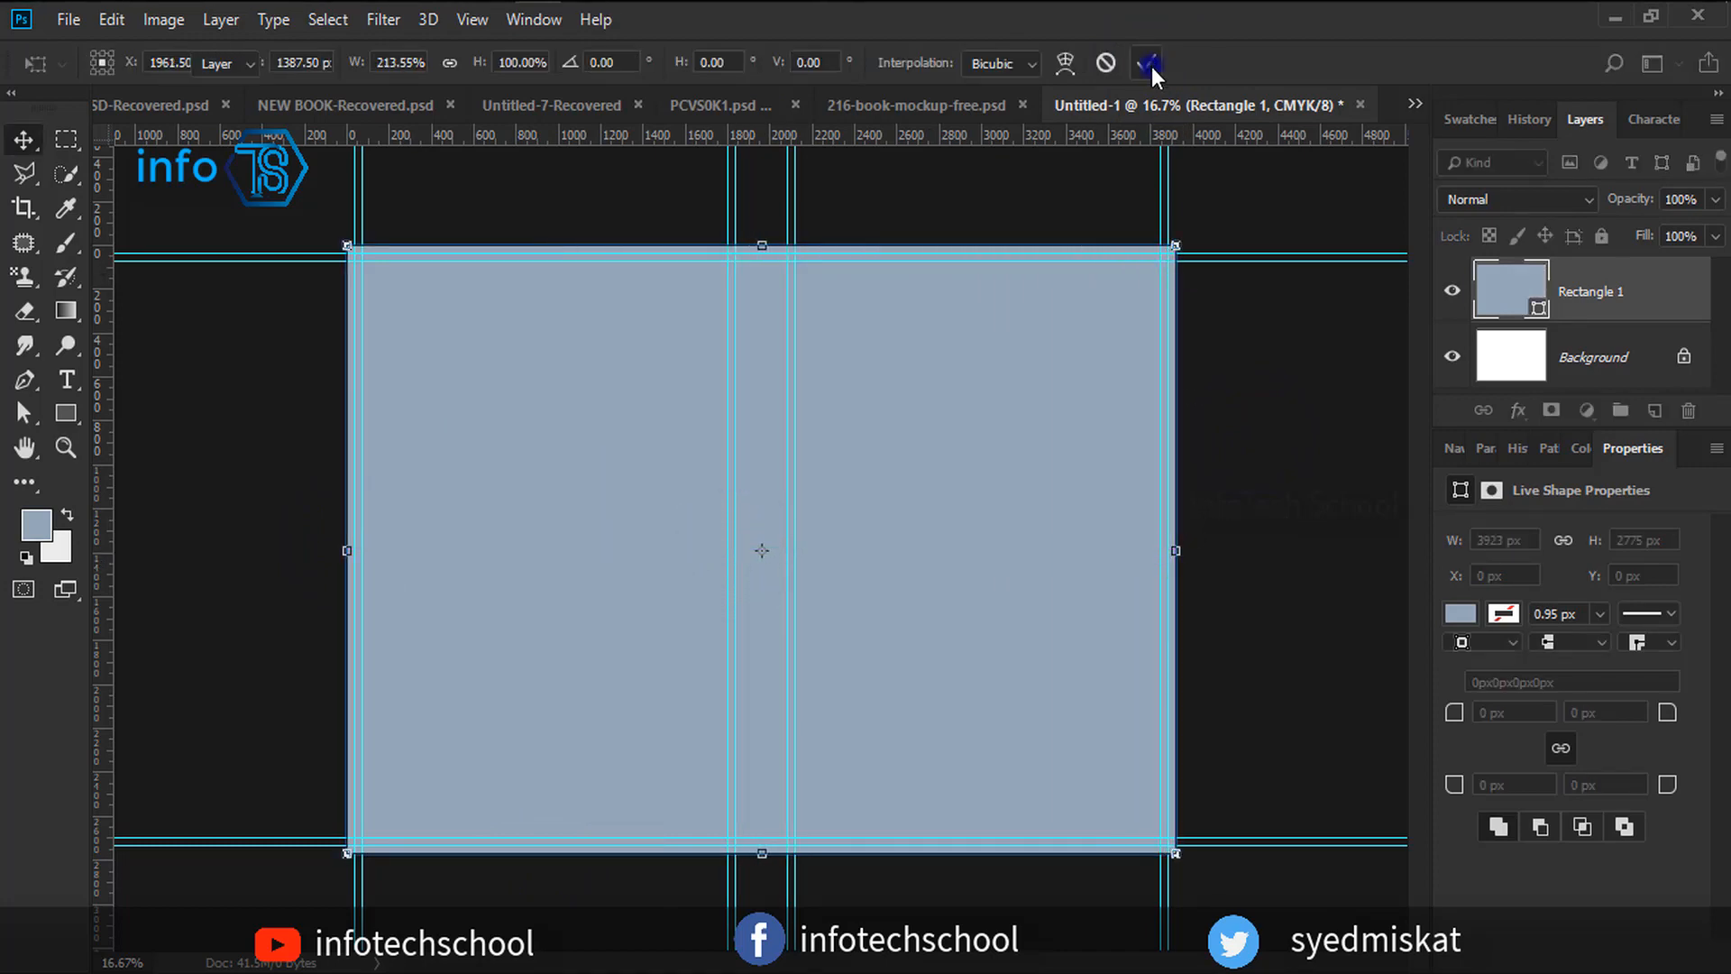
{"action": "left_click", "coordinate": [1285, 464]}
Place a horizontal and a vertical guide through the center of the full-cover rectangle and deselect it.
{"action": "left_click", "coordinate": [646, 518]}
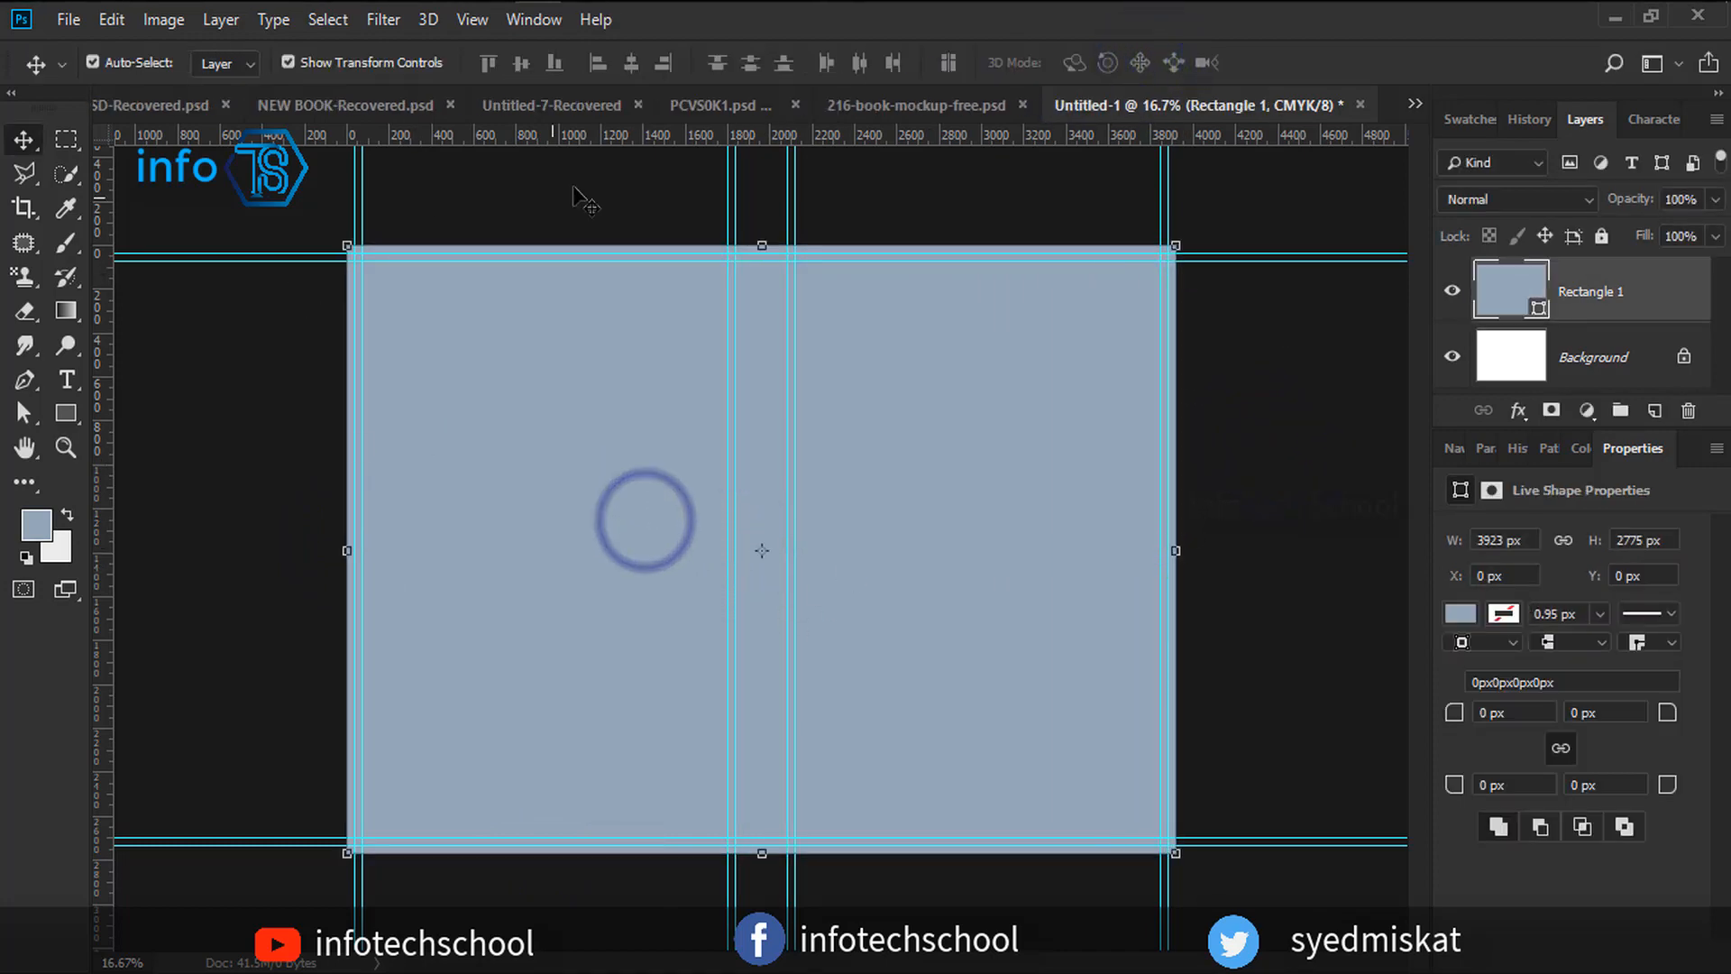
{"action": "left_click_drag", "start_coordinate": [645, 138], "coordinate": [649, 550]}
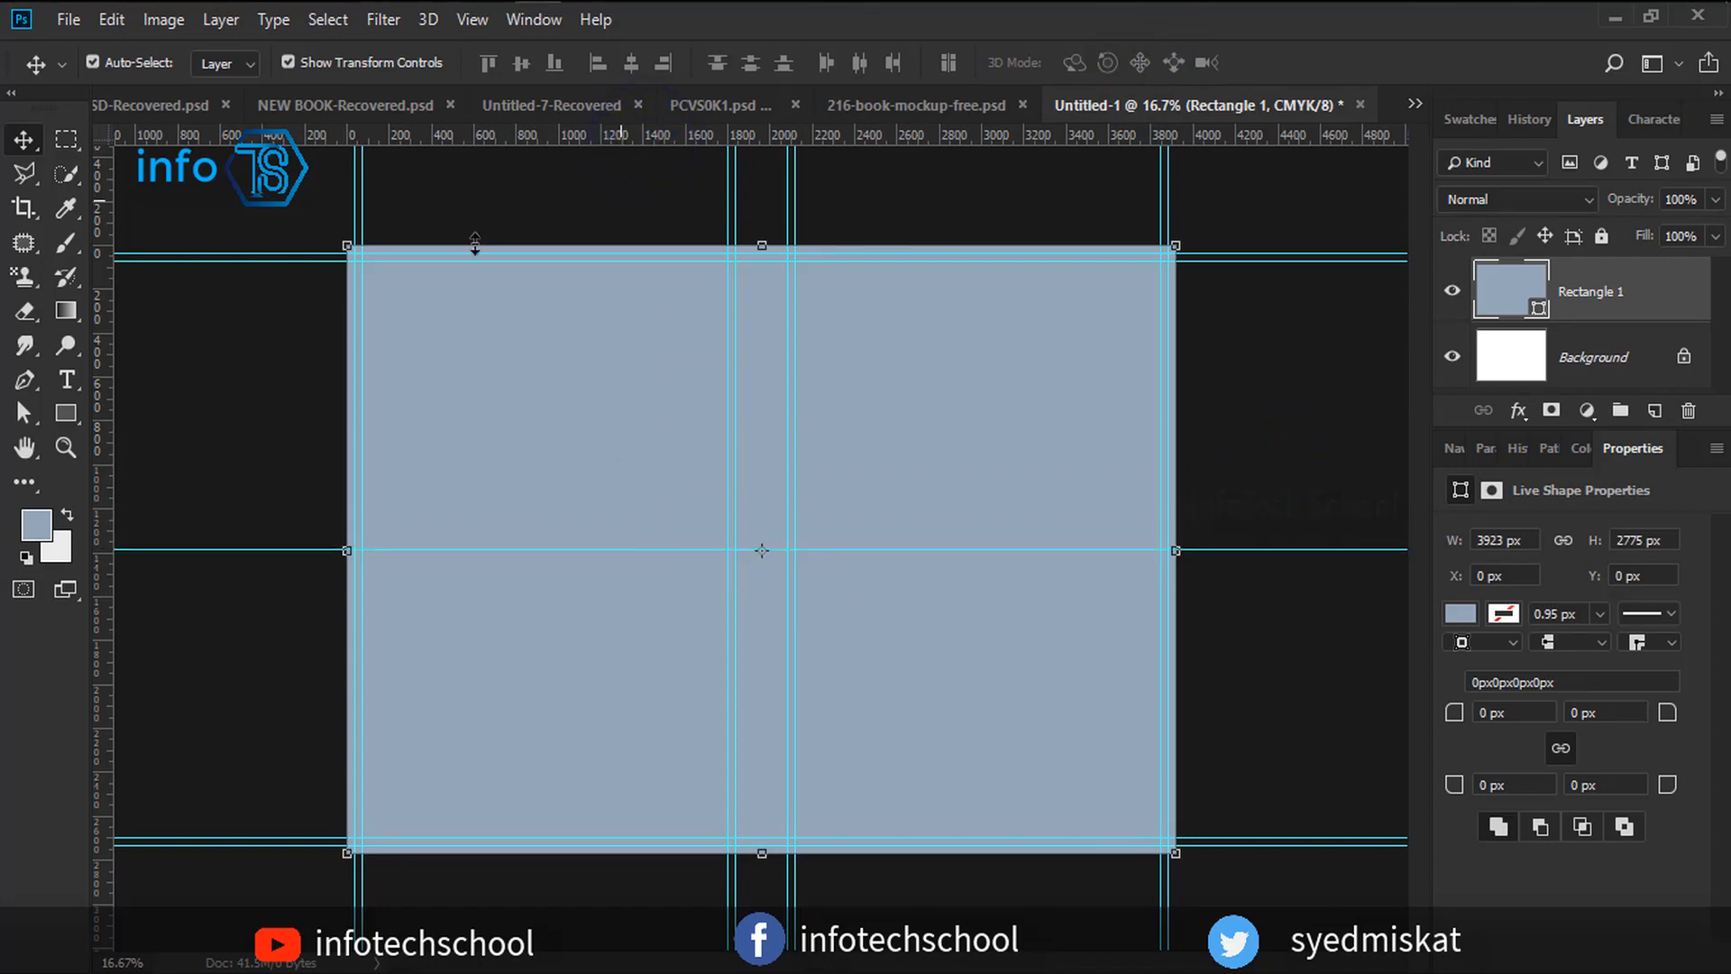
{"action": "left_click_drag", "start_coordinate": [126, 520], "coordinate": [761, 595]}
{"action": "left_click", "coordinate": [1248, 699]}
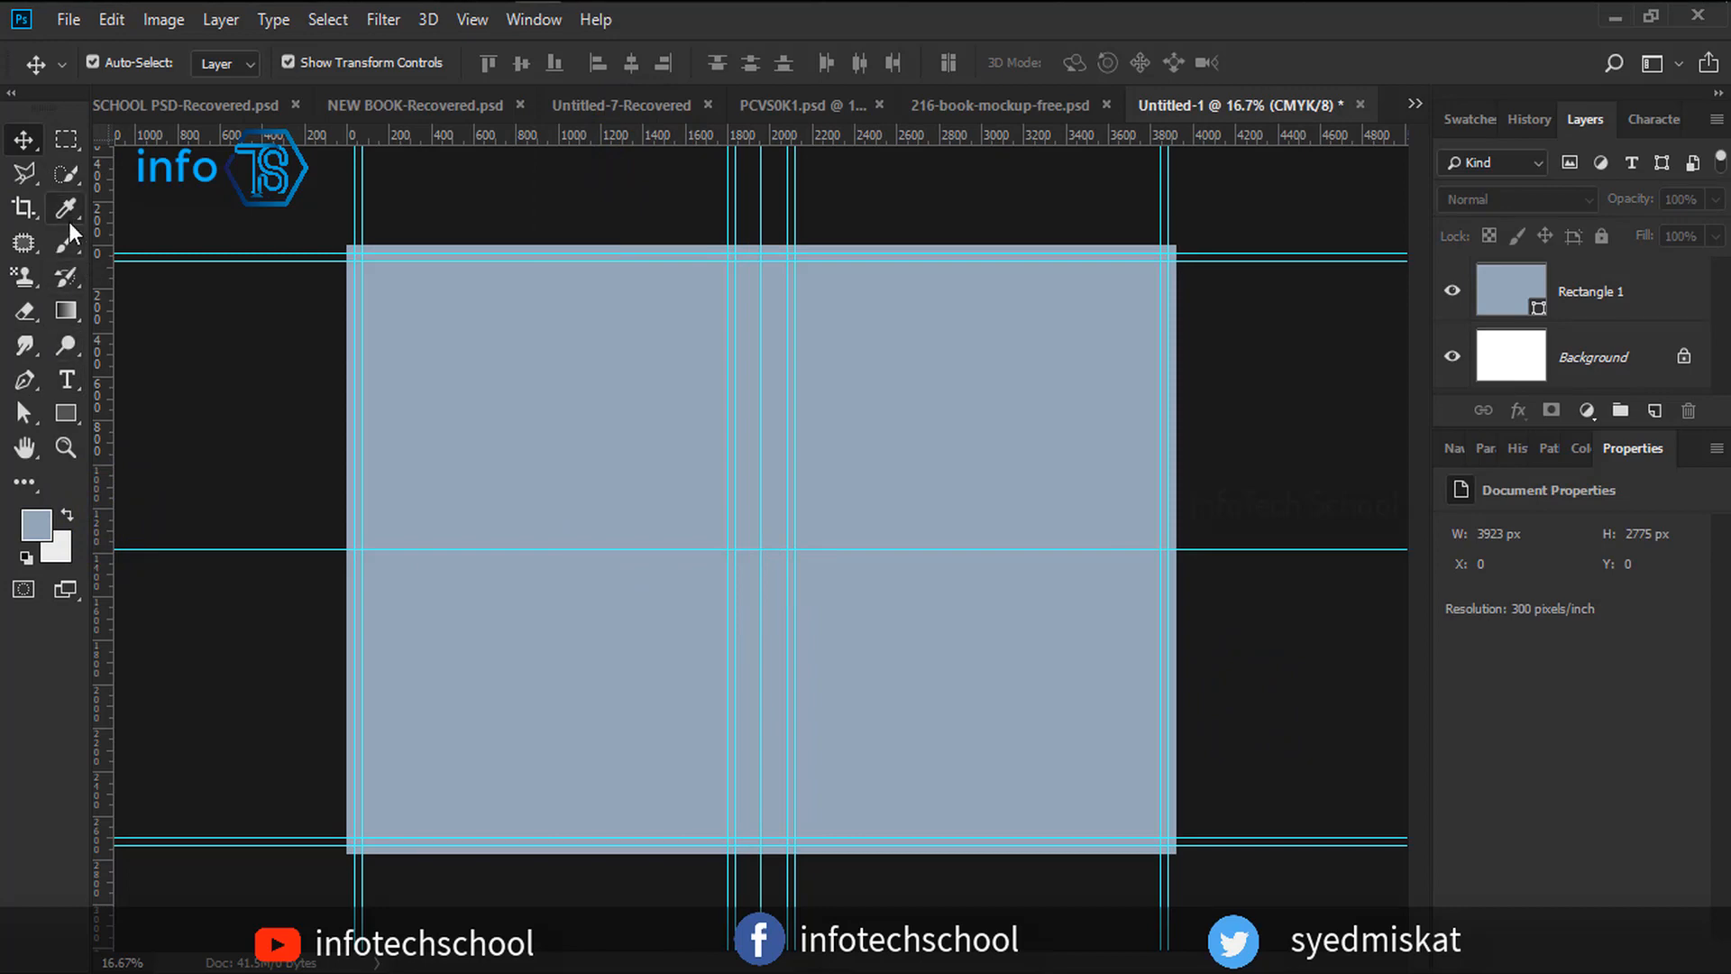
Draw a closed Pen shape curving from above the upper-right corner through the cover's center to below the lower-left corner, enclosing the lower-right area.
{"action": "left_click", "coordinate": [20, 384]}
{"action": "left_click", "coordinate": [1170, 209]}
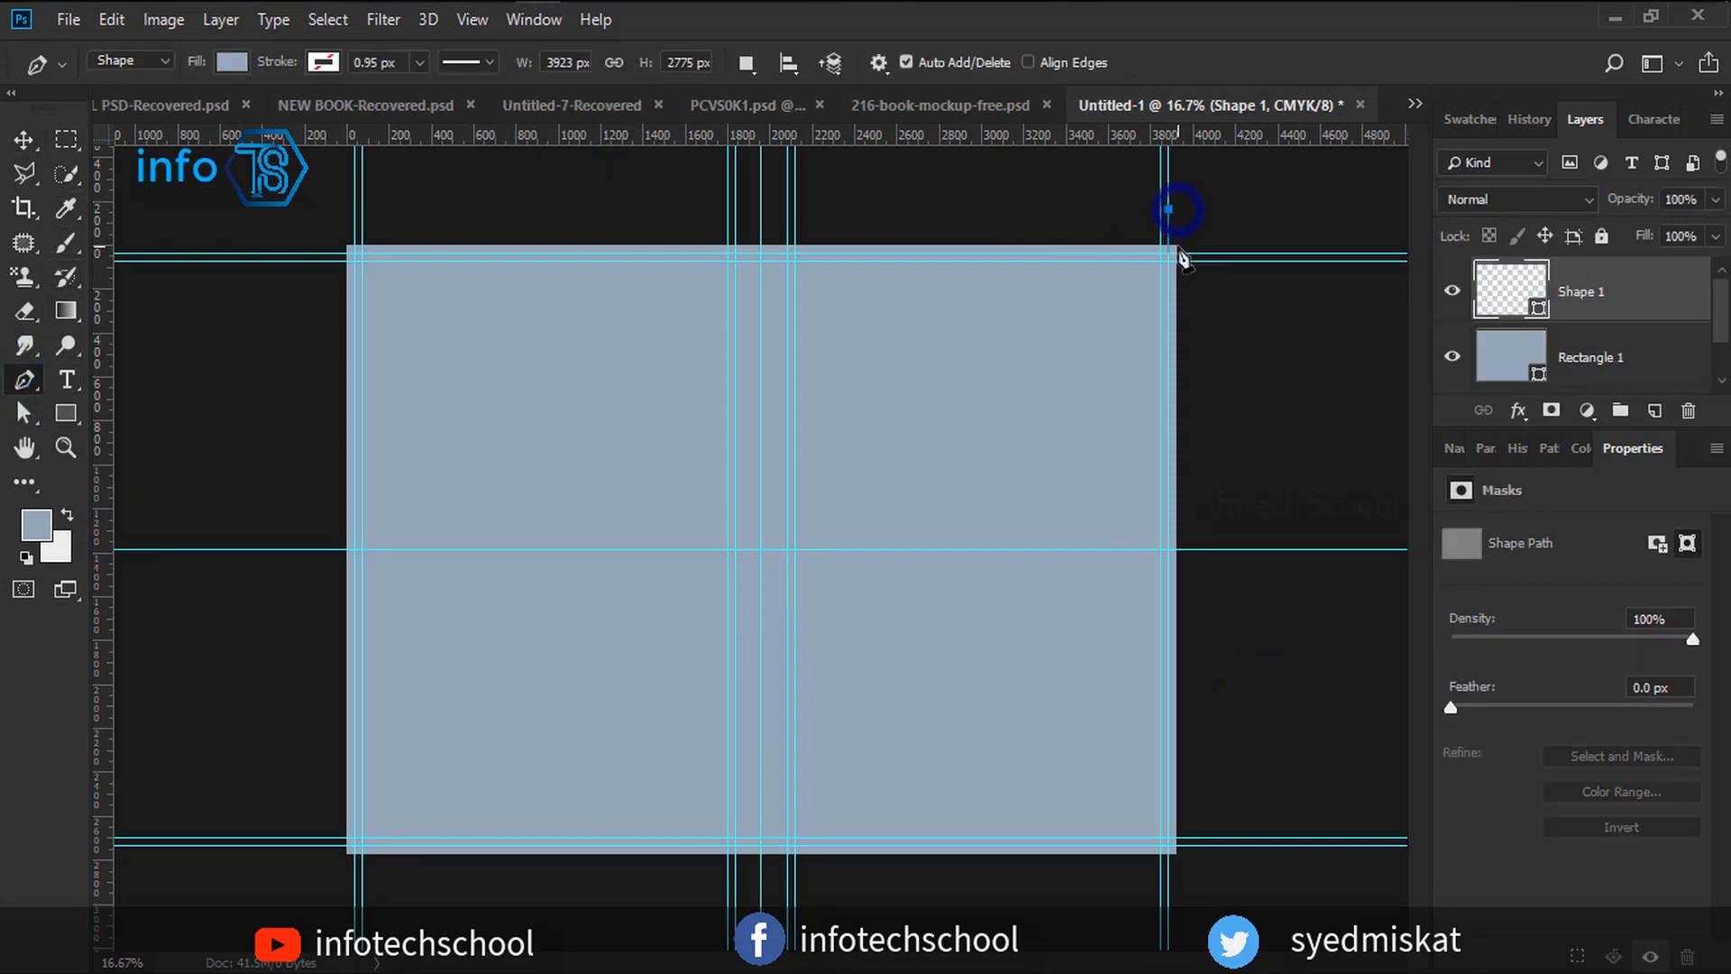
{"action": "left_click_drag", "start_coordinate": [762, 549], "coordinate": [355, 608]}
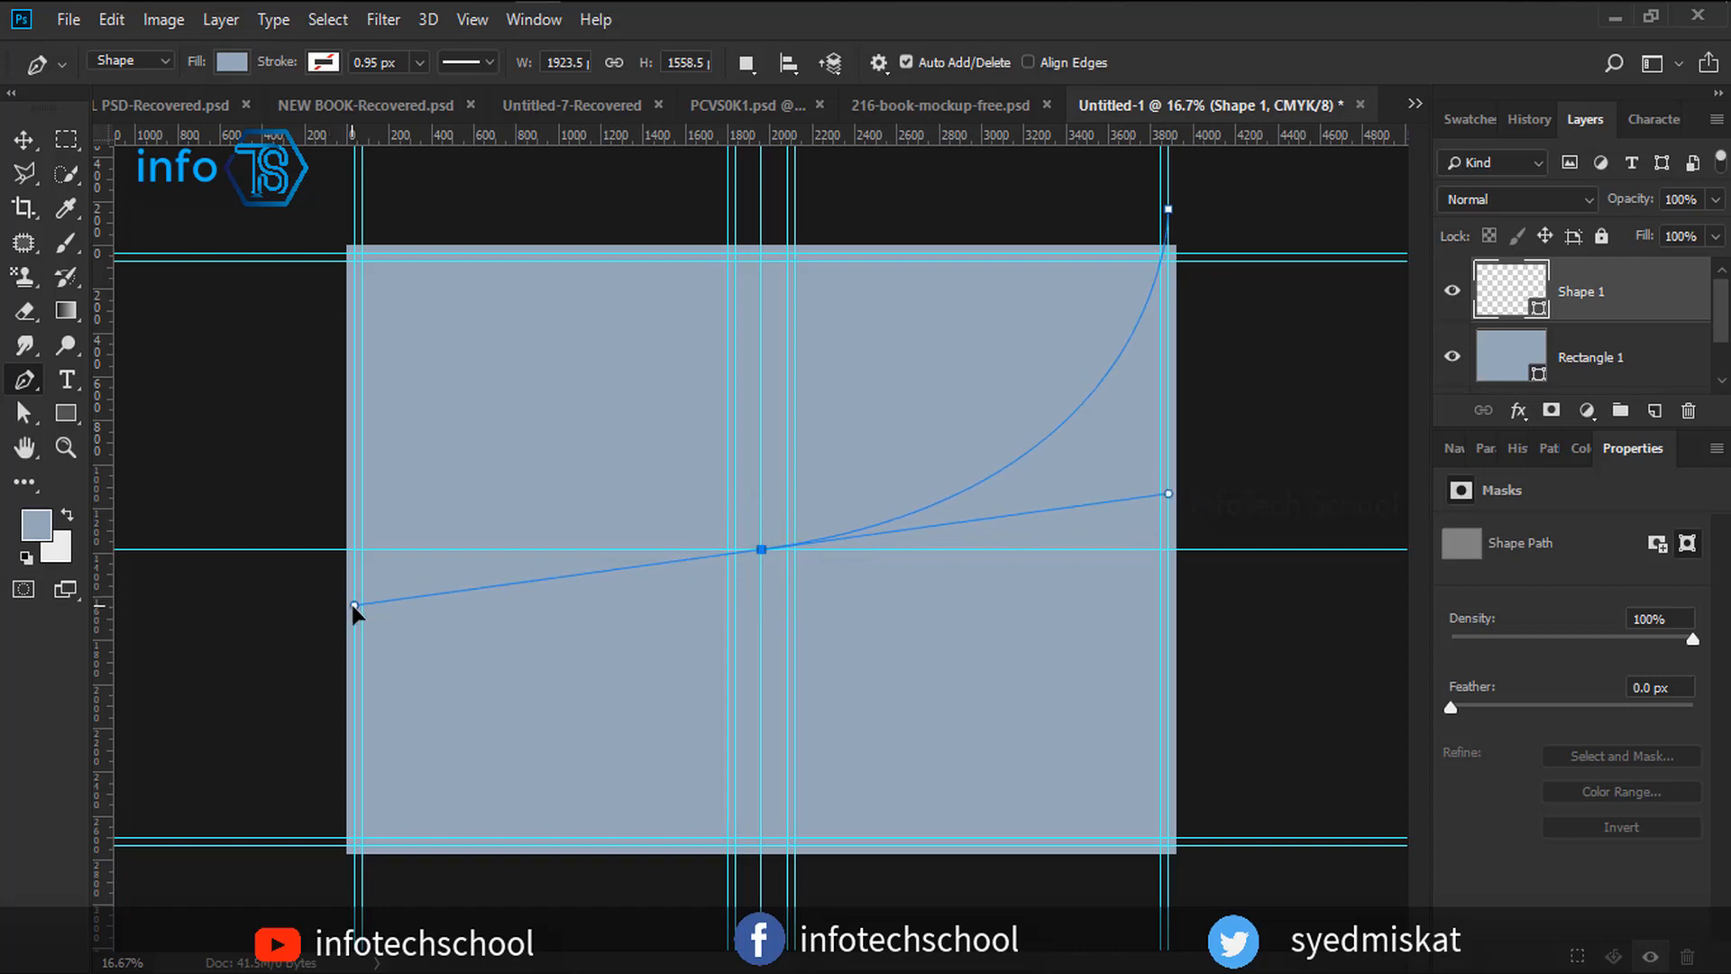
{"action": "left_click_drag", "start_coordinate": [352, 605], "coordinate": [354, 621]}
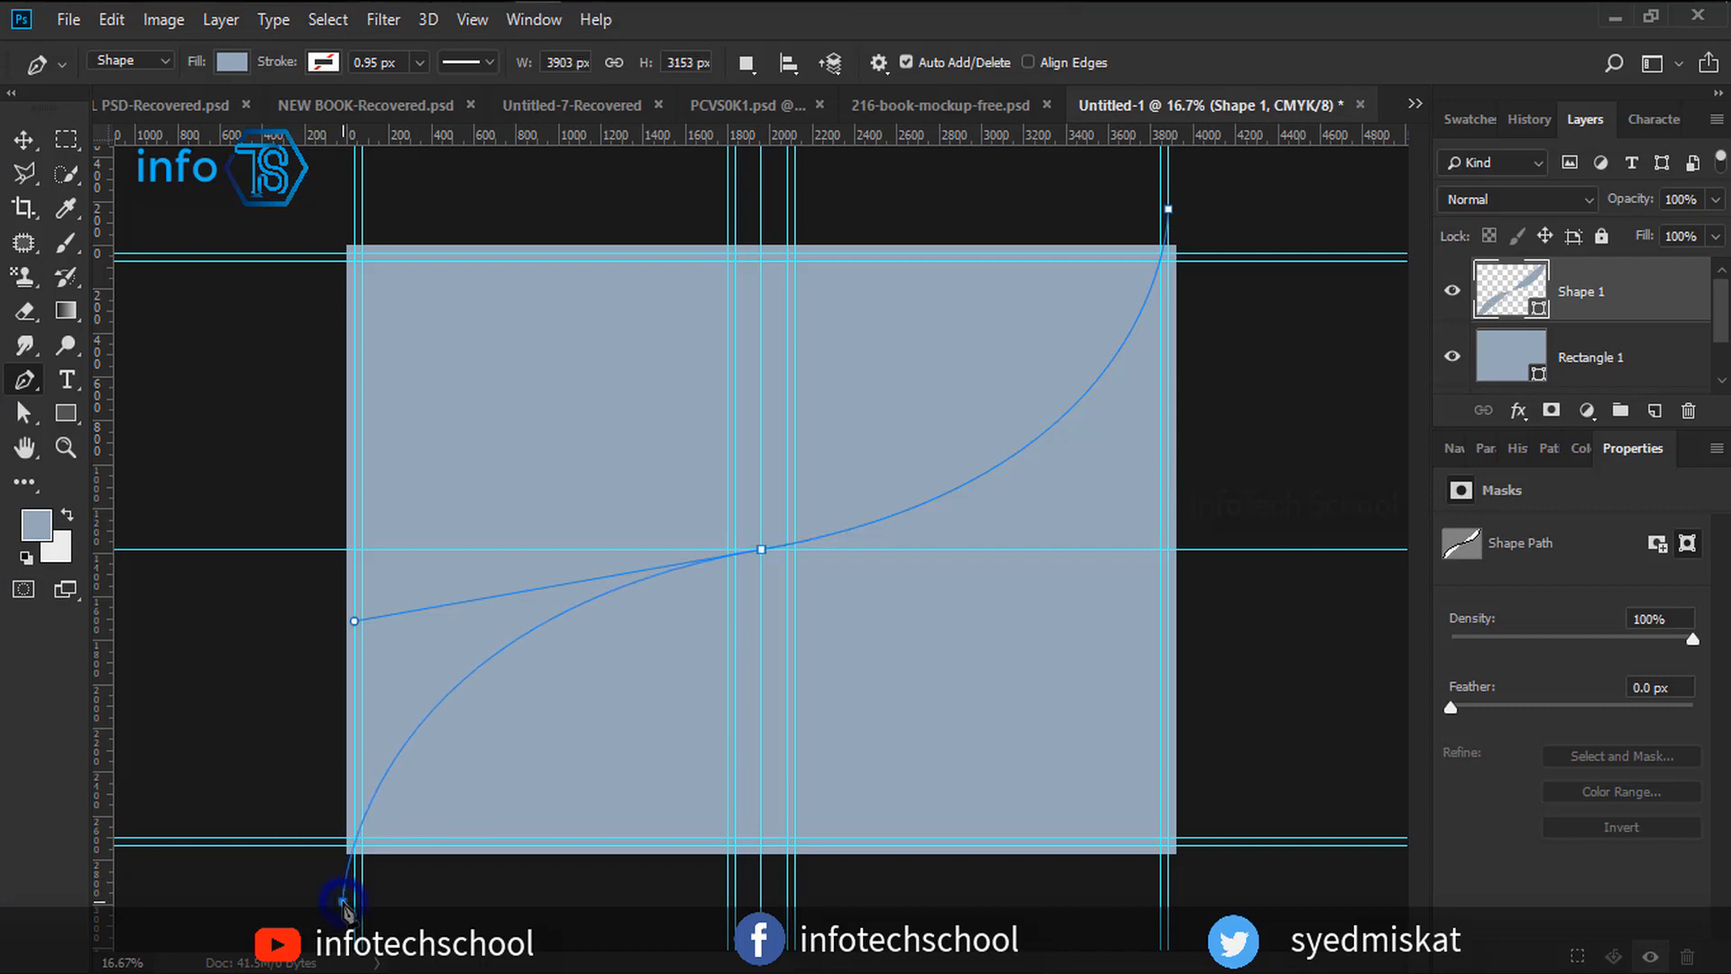
{"action": "left_click", "coordinate": [1264, 901]}
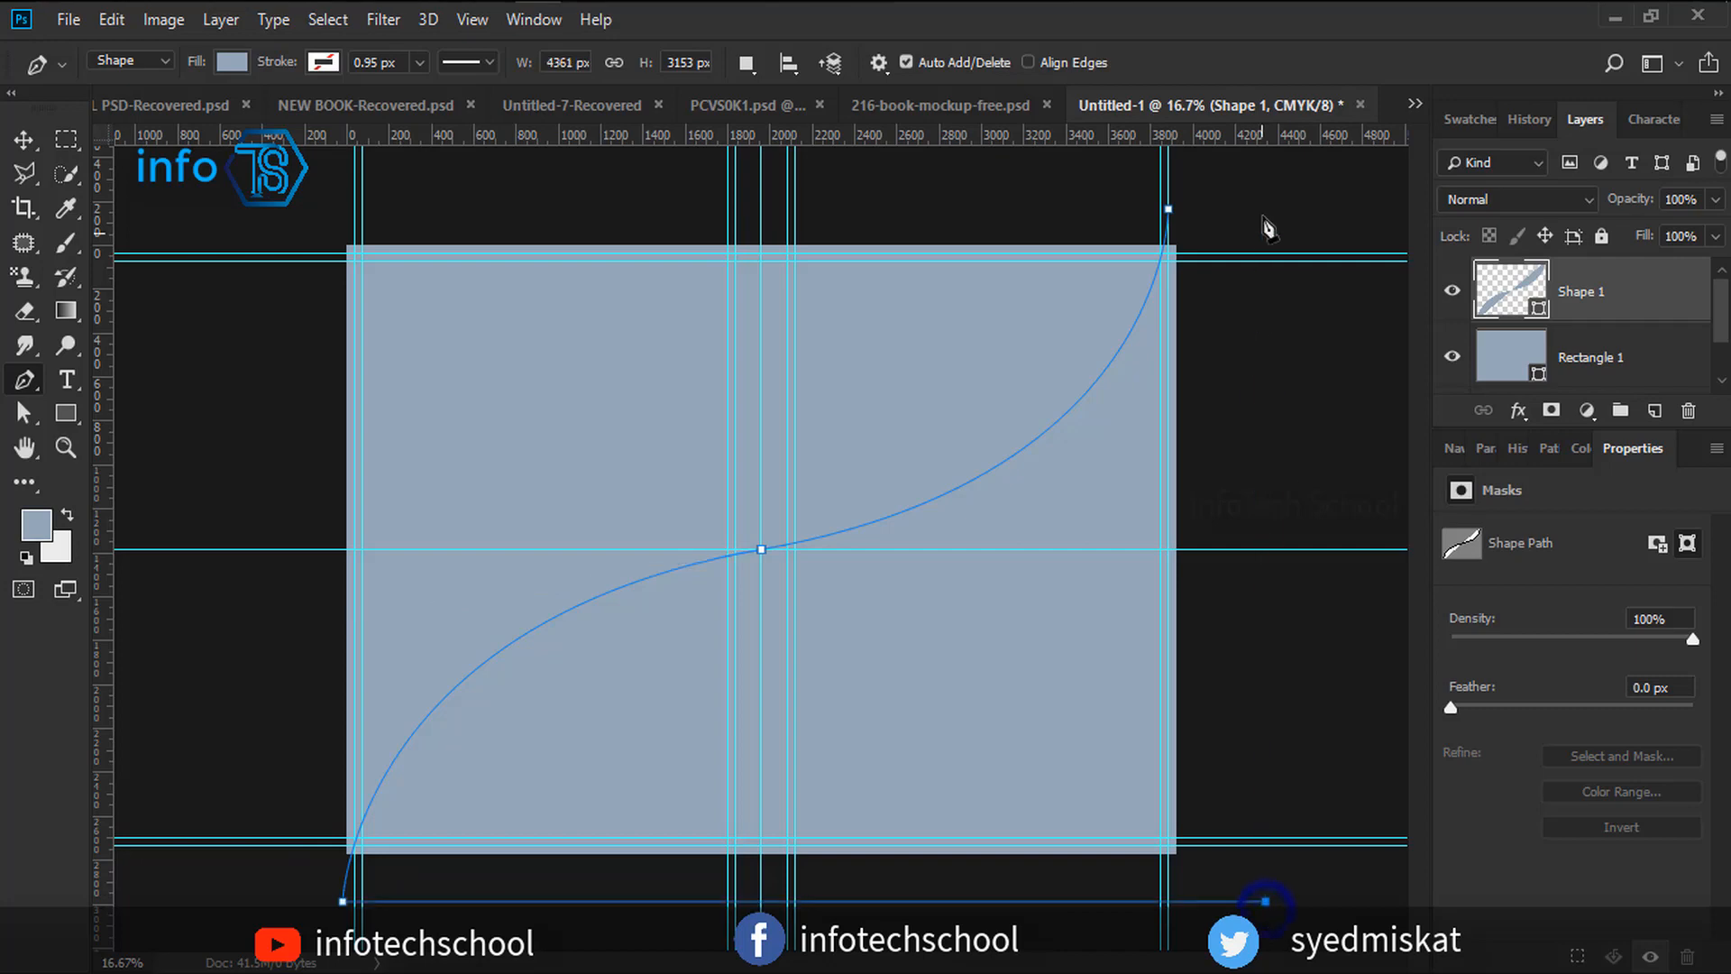
{"action": "left_click", "coordinate": [1260, 150]}
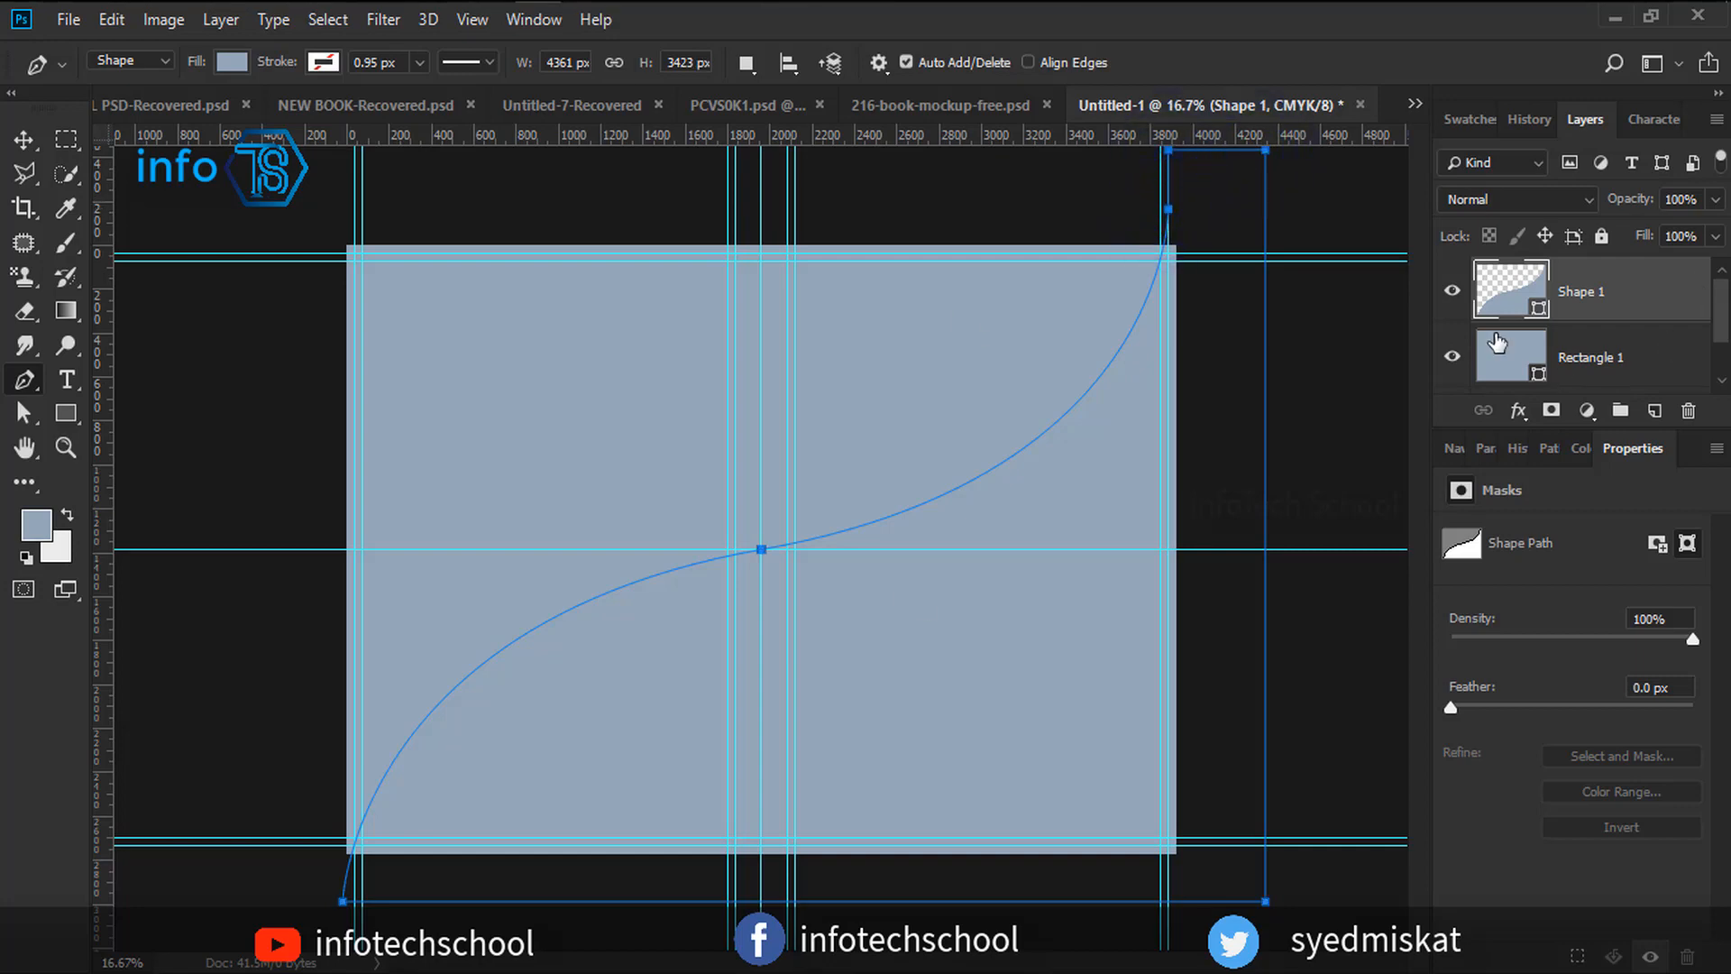
Change the curved shape's fill to dark navy #1d2934.
{"action": "double_click", "coordinate": [1539, 315]}
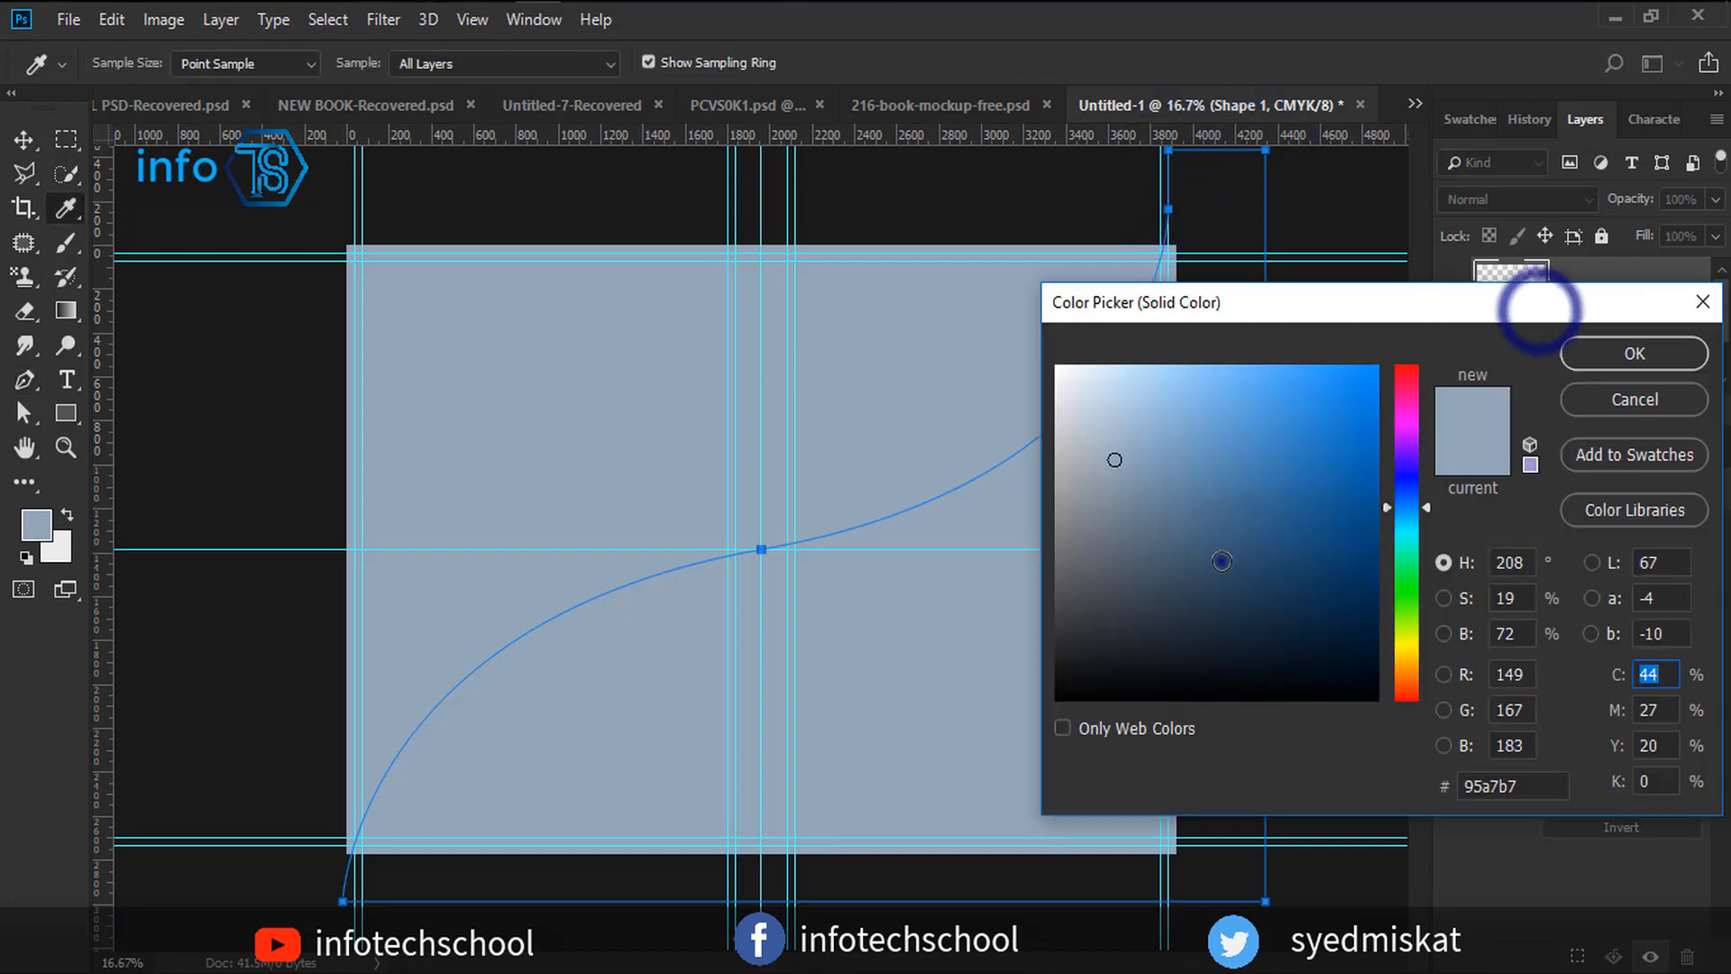
{"action": "left_click", "coordinate": [1196, 632]}
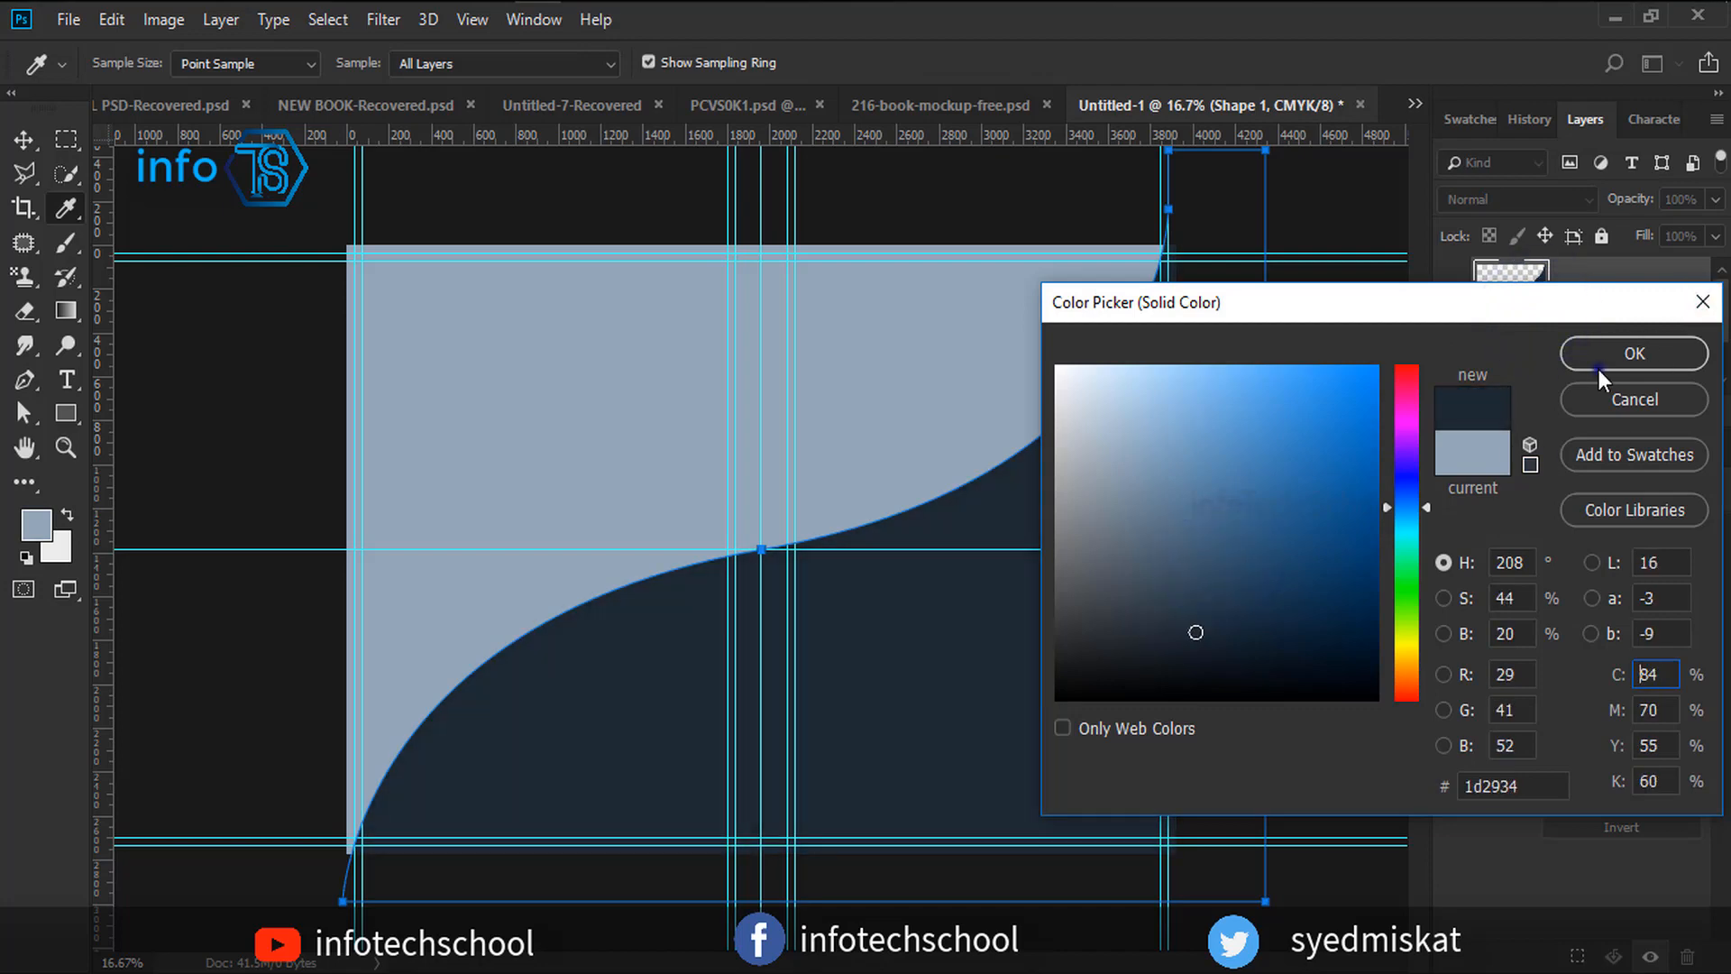
{"action": "left_click", "coordinate": [1599, 365]}
{"action": "left_click", "coordinate": [24, 139]}
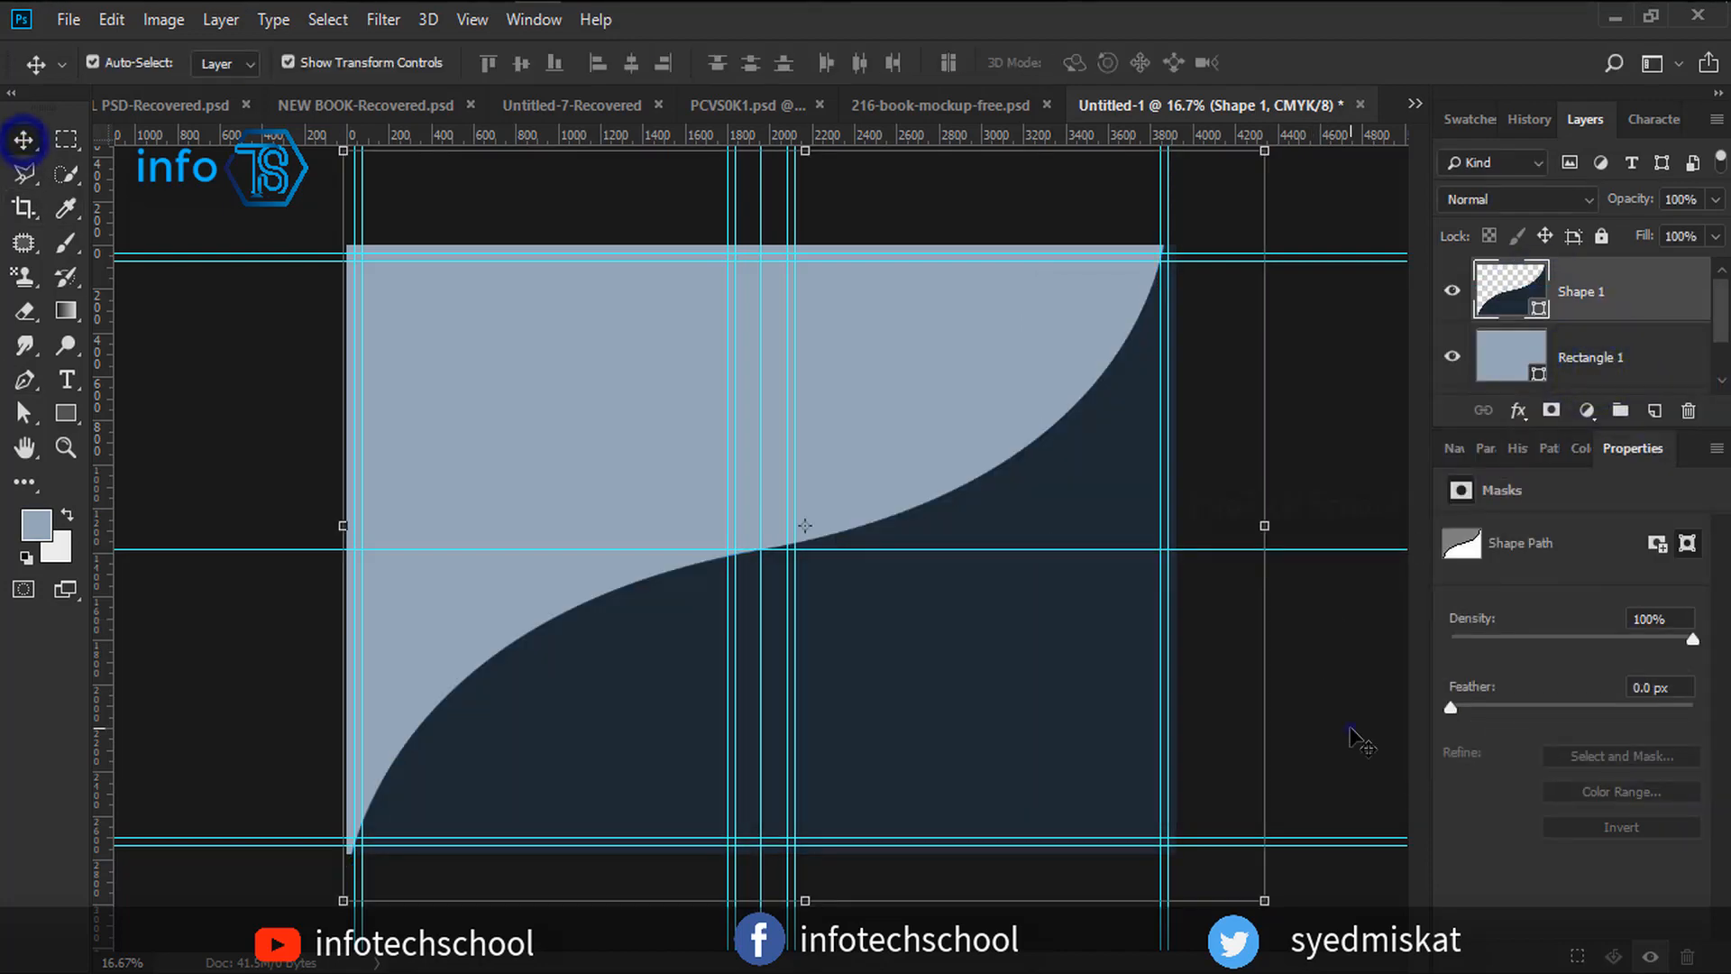
{"action": "left_click", "coordinate": [1350, 729]}
Duplicate the Shape 1 layer beneath the original and recolor the copy bright red.
{"action": "left_click", "coordinate": [1652, 288]}
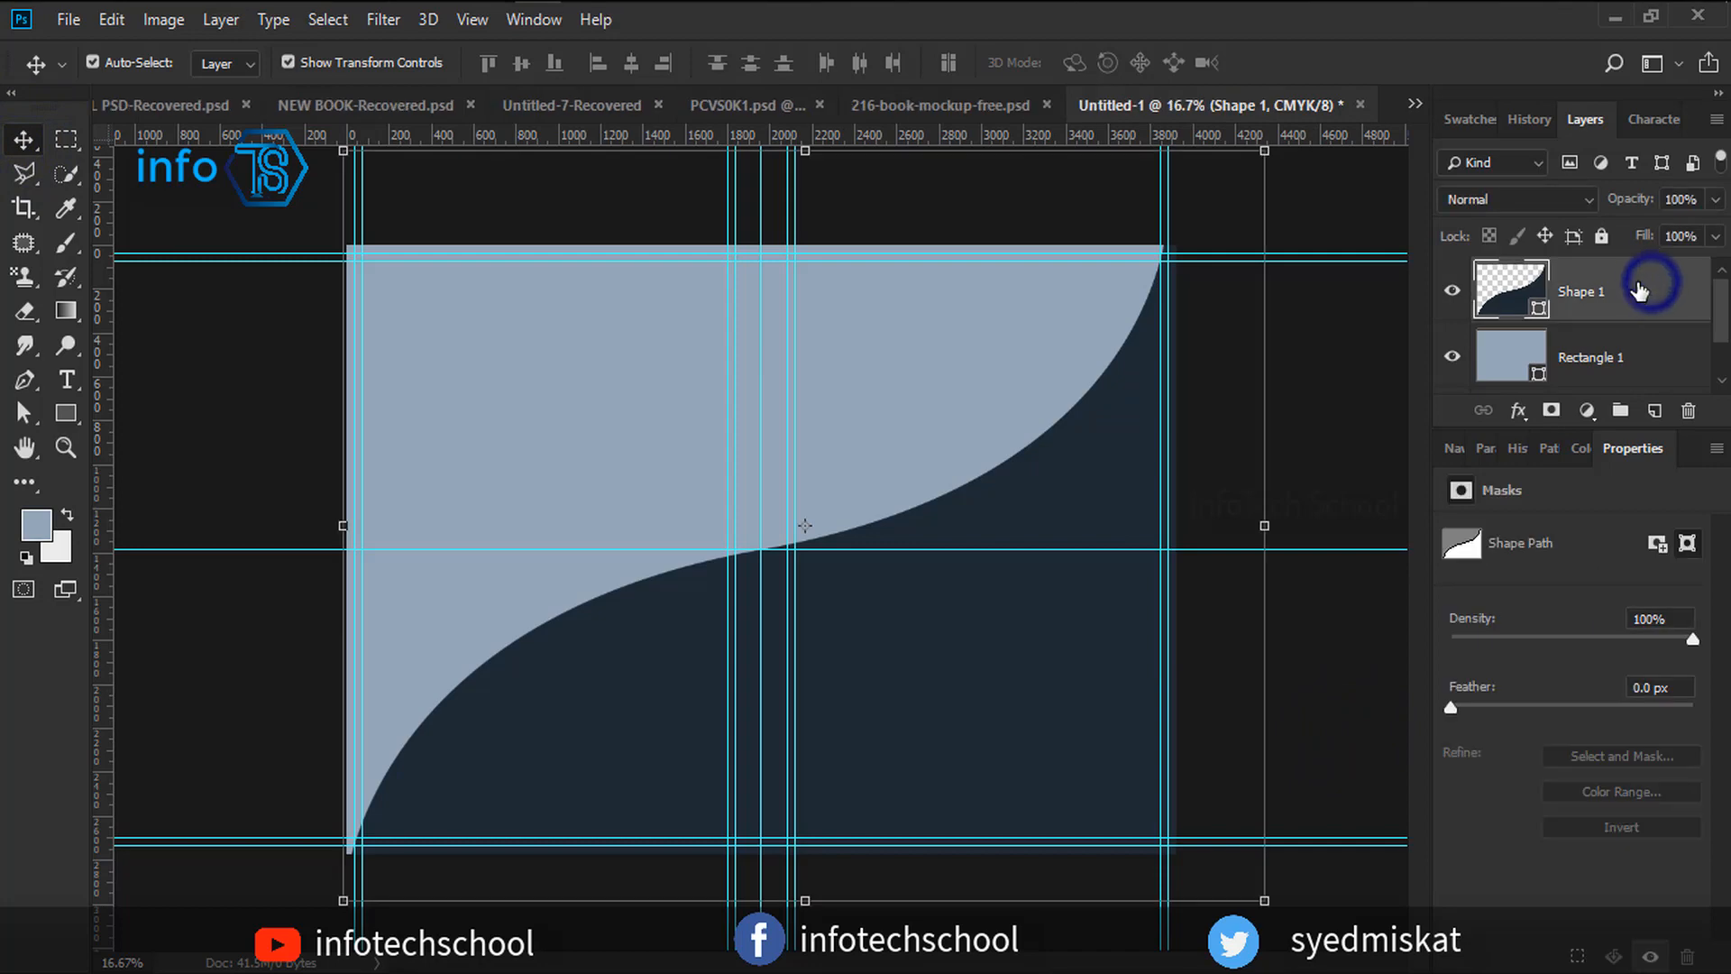
{"action": "left_click_drag", "start_coordinate": [1641, 287], "coordinate": [1535, 383], "text": "alt"}
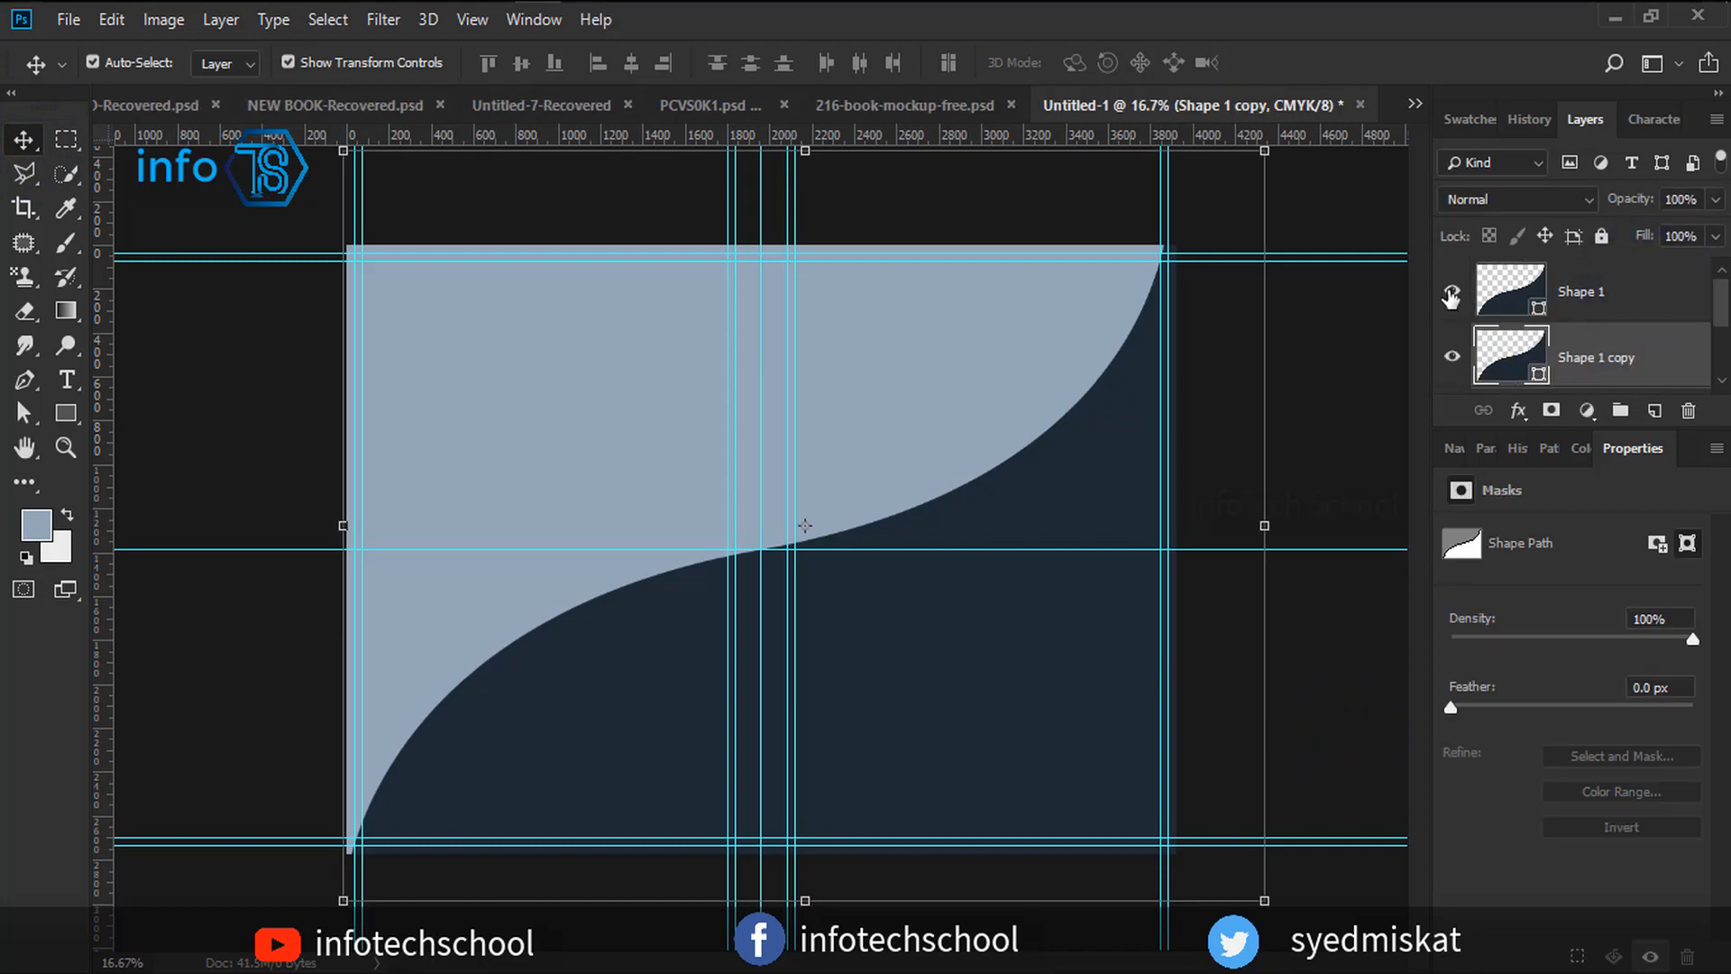
{"action": "double_click", "coordinate": [1532, 365]}
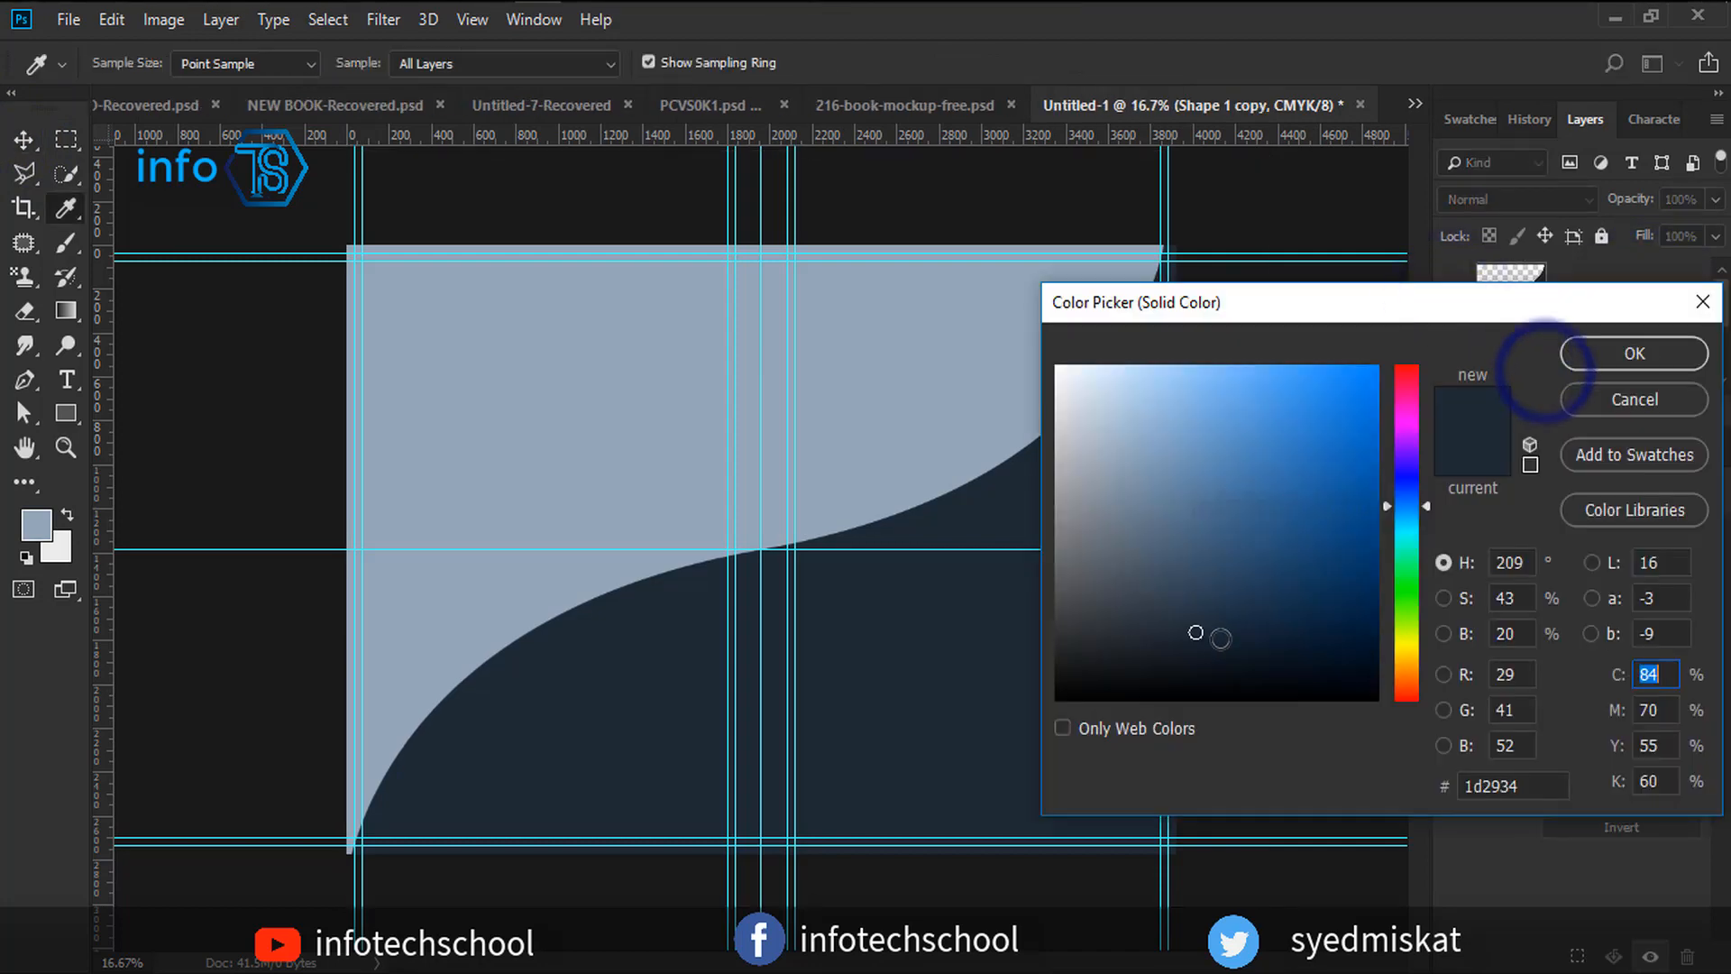
{"action": "left_click_drag", "start_coordinate": [1216, 606], "coordinate": [1306, 691]}
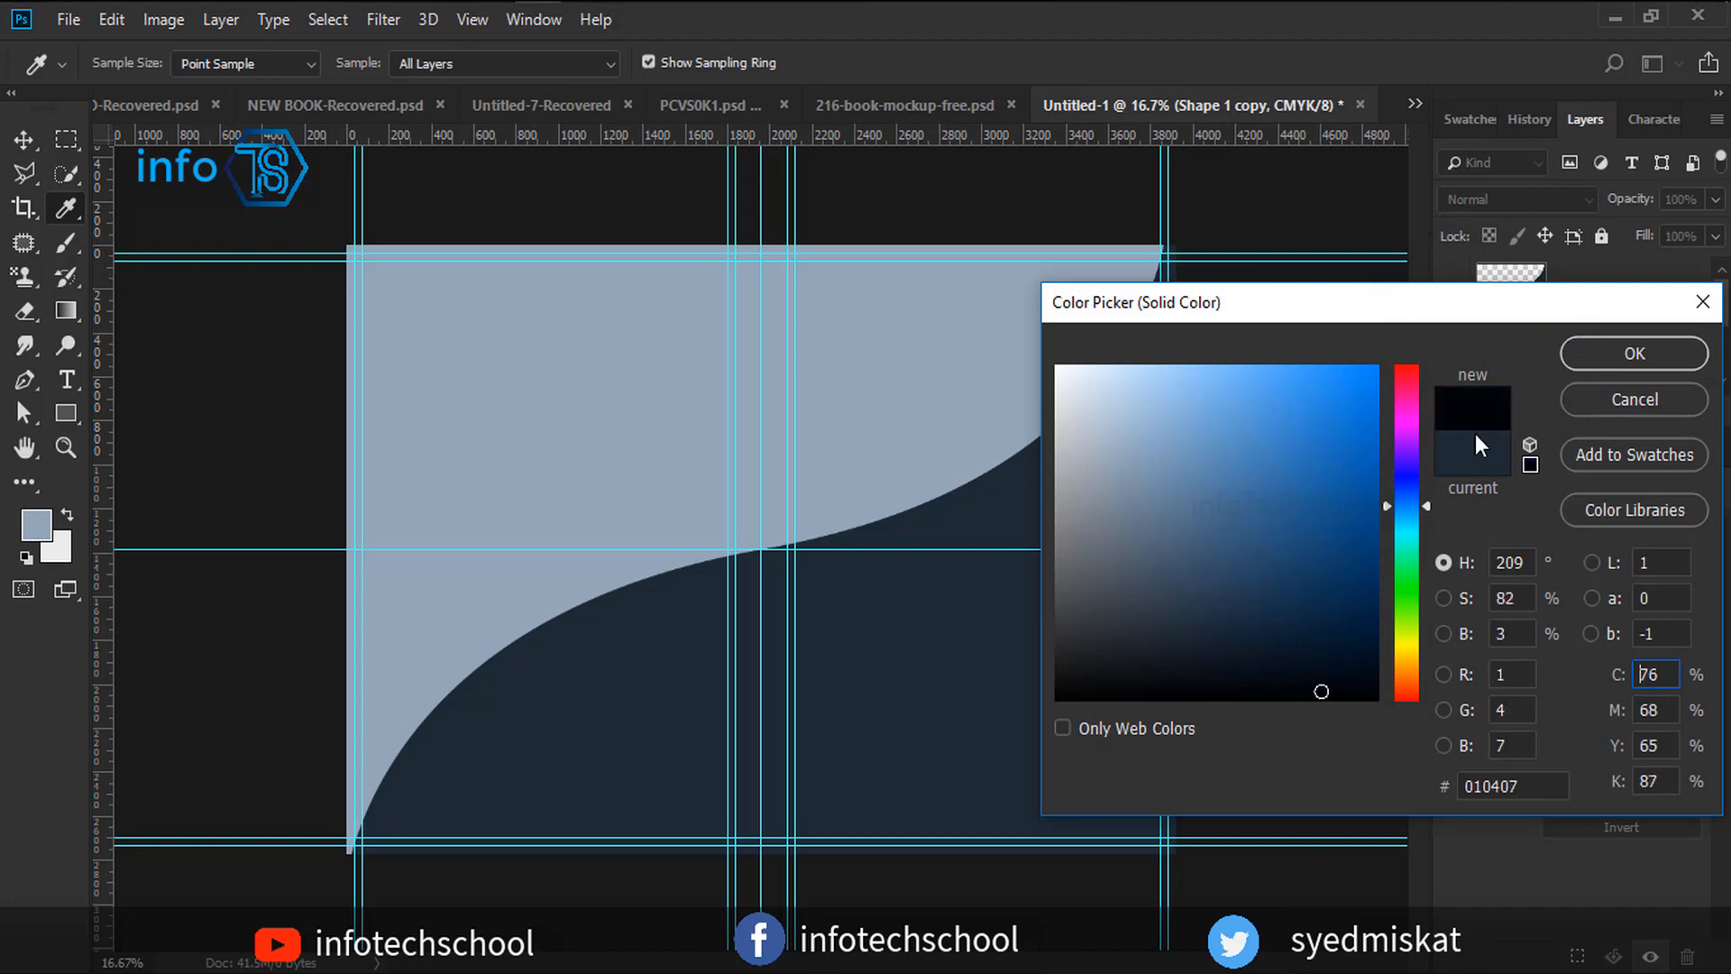
{"action": "left_click_drag", "start_coordinate": [1397, 385], "coordinate": [1402, 366]}
{"action": "left_click", "coordinate": [1372, 370]}
{"action": "left_click", "coordinate": [1622, 353]}
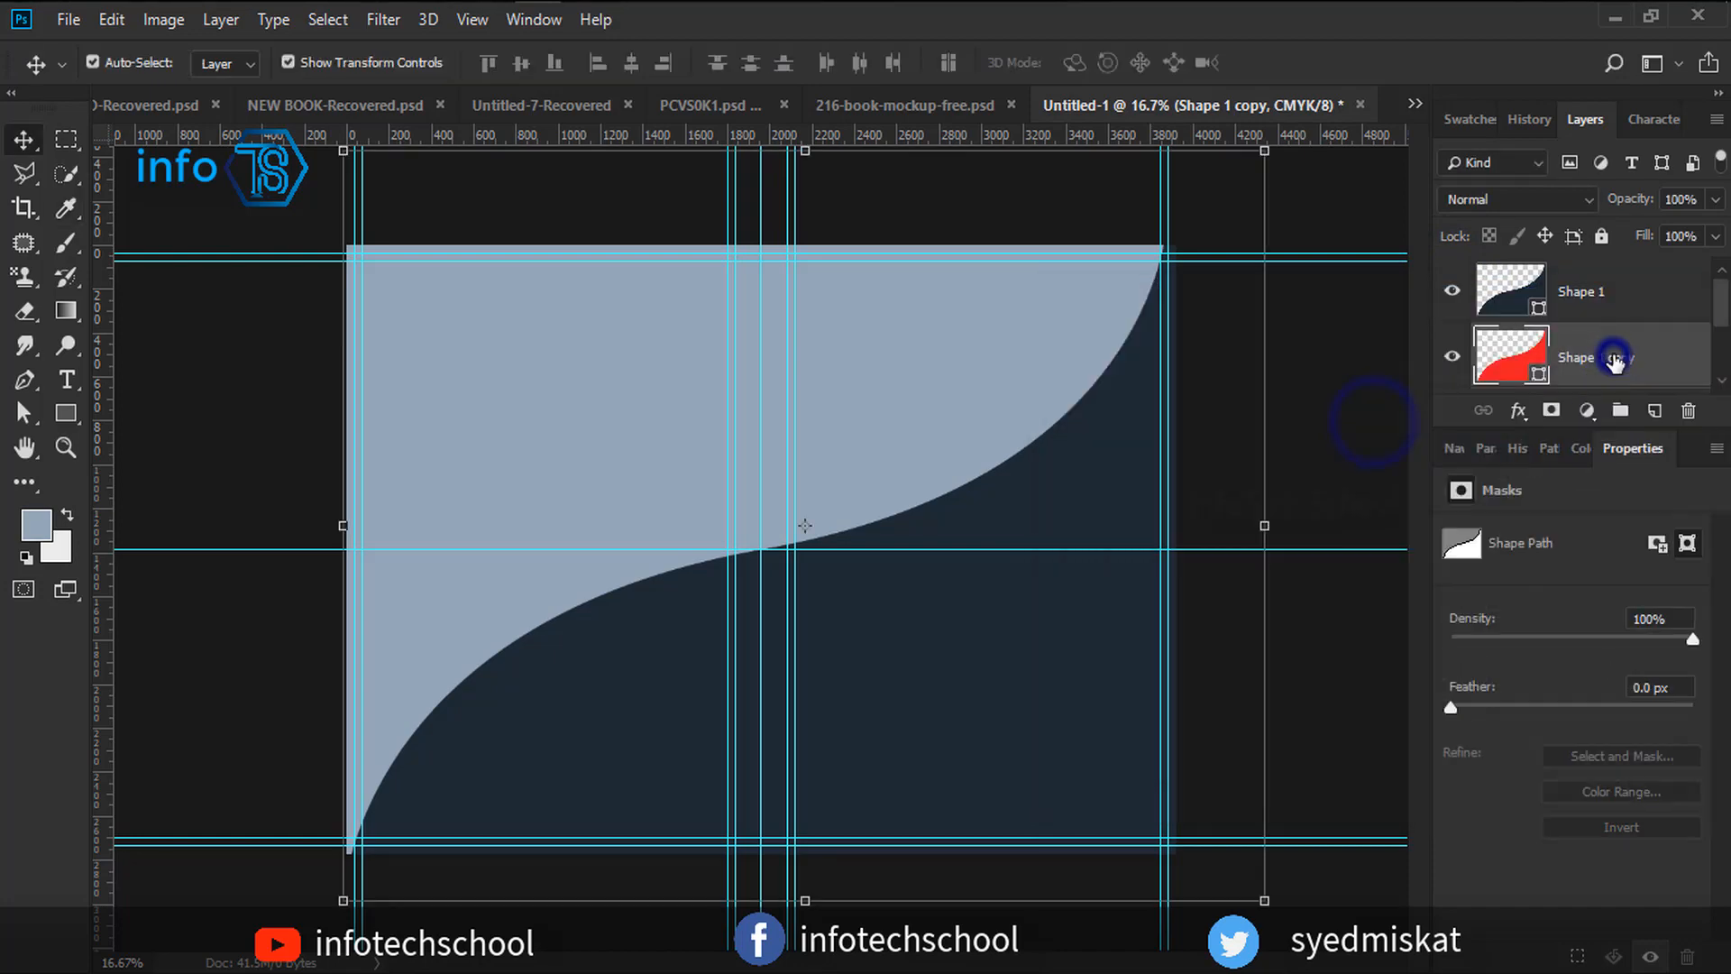
{"action": "left_click", "coordinate": [1346, 406]}
Place the chicken wings JPG 4ff98574f7569303d98237179a8ac557 from the AZ folder directly above the Shape 1 layer.
{"action": "left_click", "coordinate": [1627, 307]}
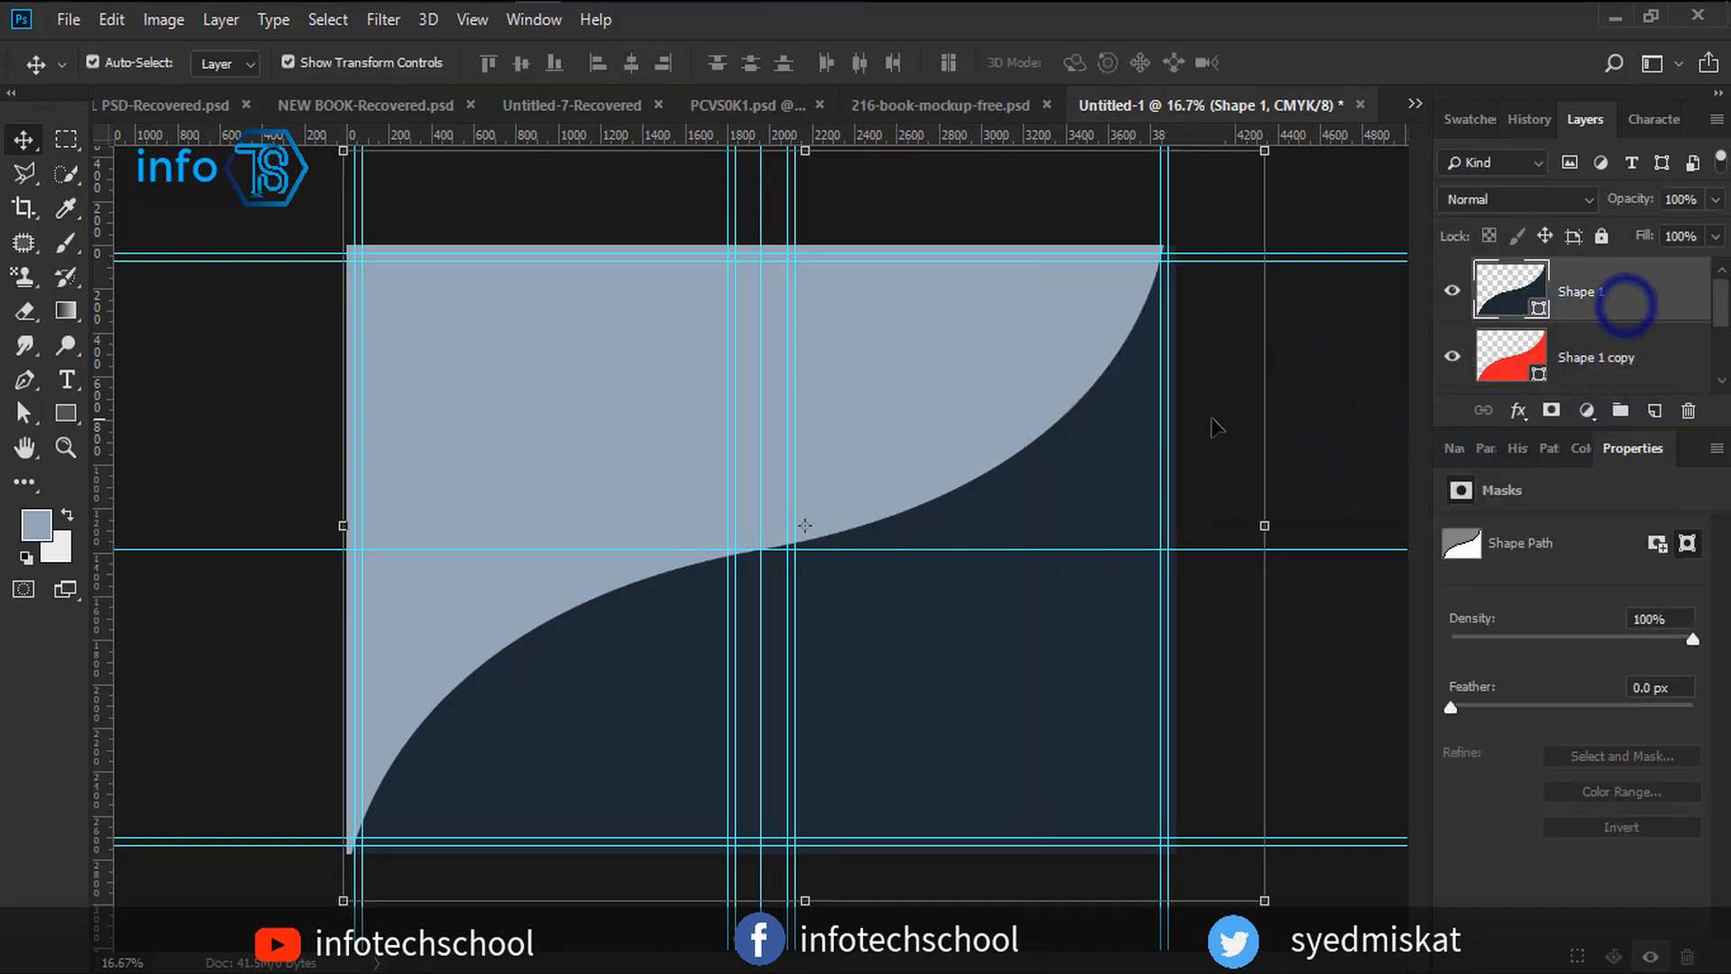
{"action": "left_click", "coordinate": [217, 1]}
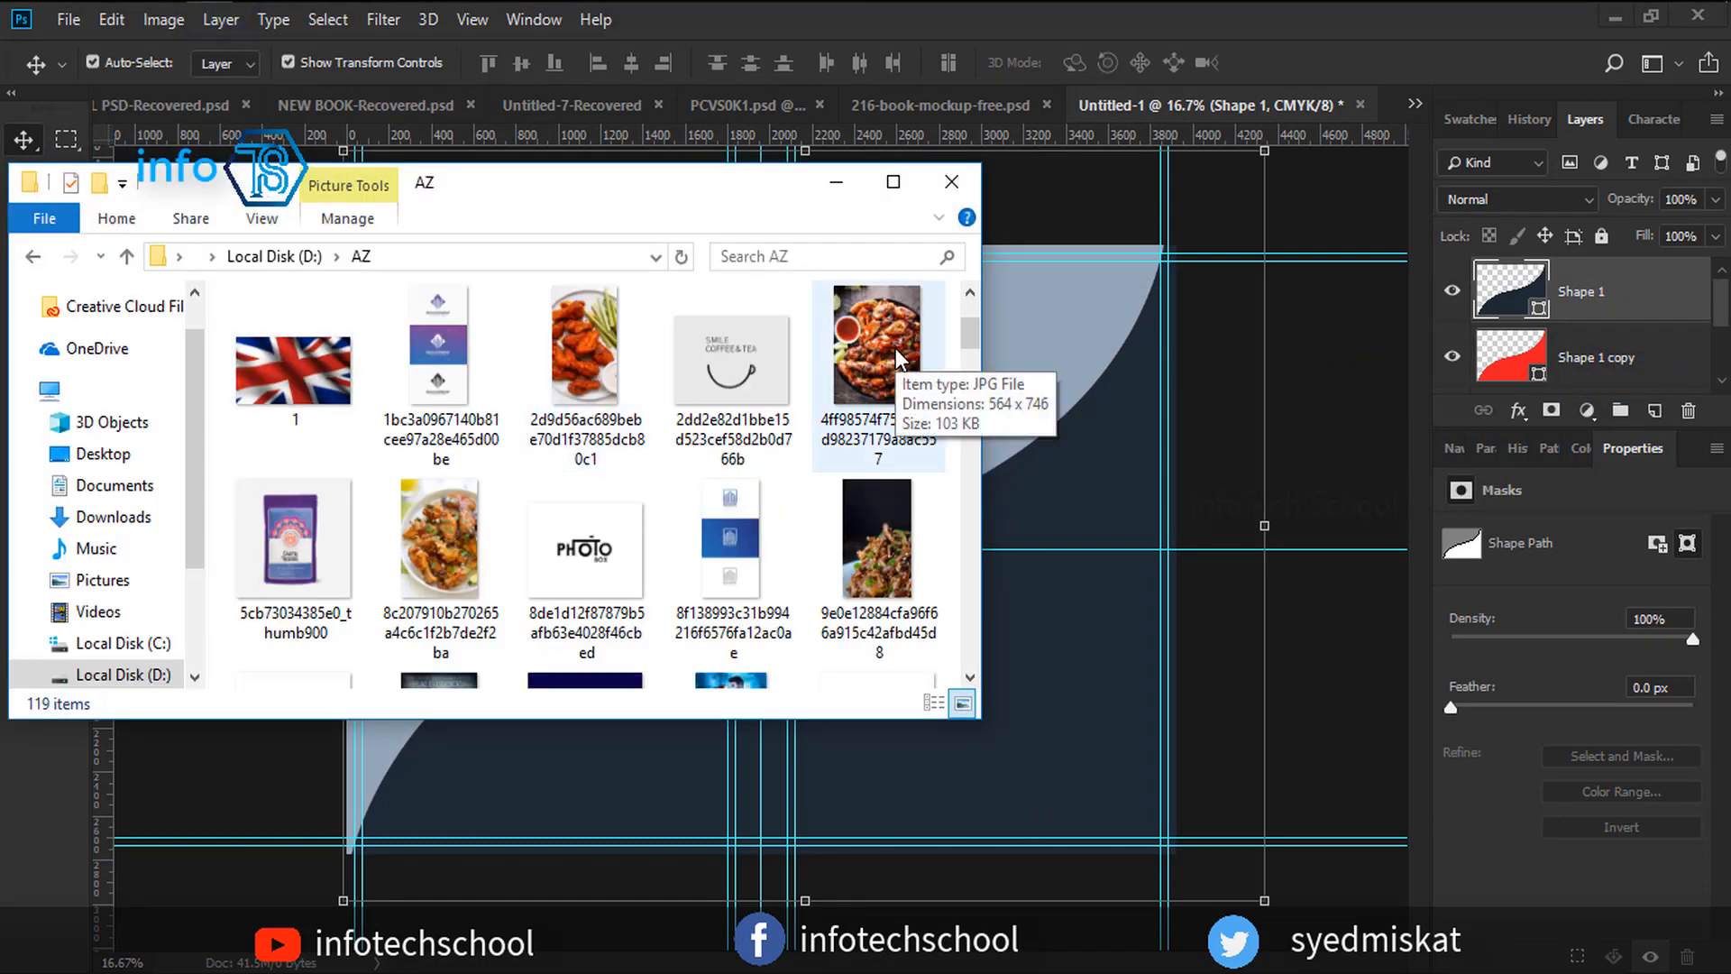
{"action": "left_click", "coordinate": [896, 355]}
{"action": "left_click_drag", "start_coordinate": [895, 348], "coordinate": [1057, 620]}
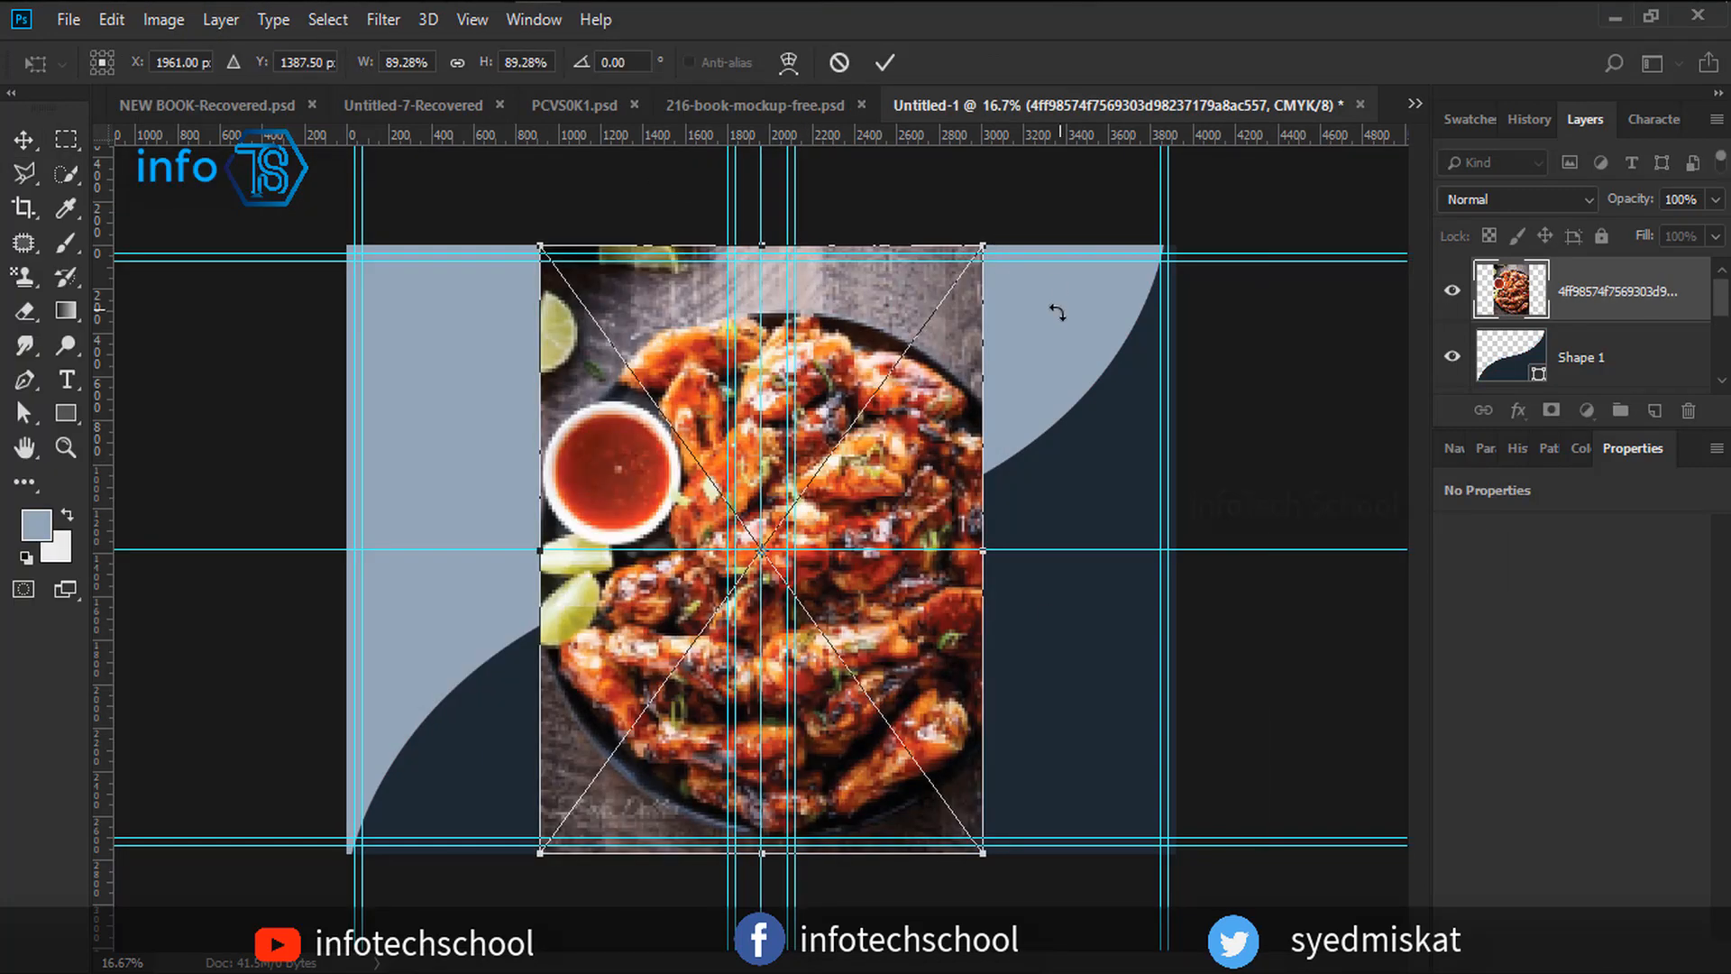
Enlarge the chicken wings photo to about 121%, rotate it to about -121°, and shift it toward the right cover.
{"action": "left_click_drag", "start_coordinate": [1057, 311], "coordinate": [980, 840]}
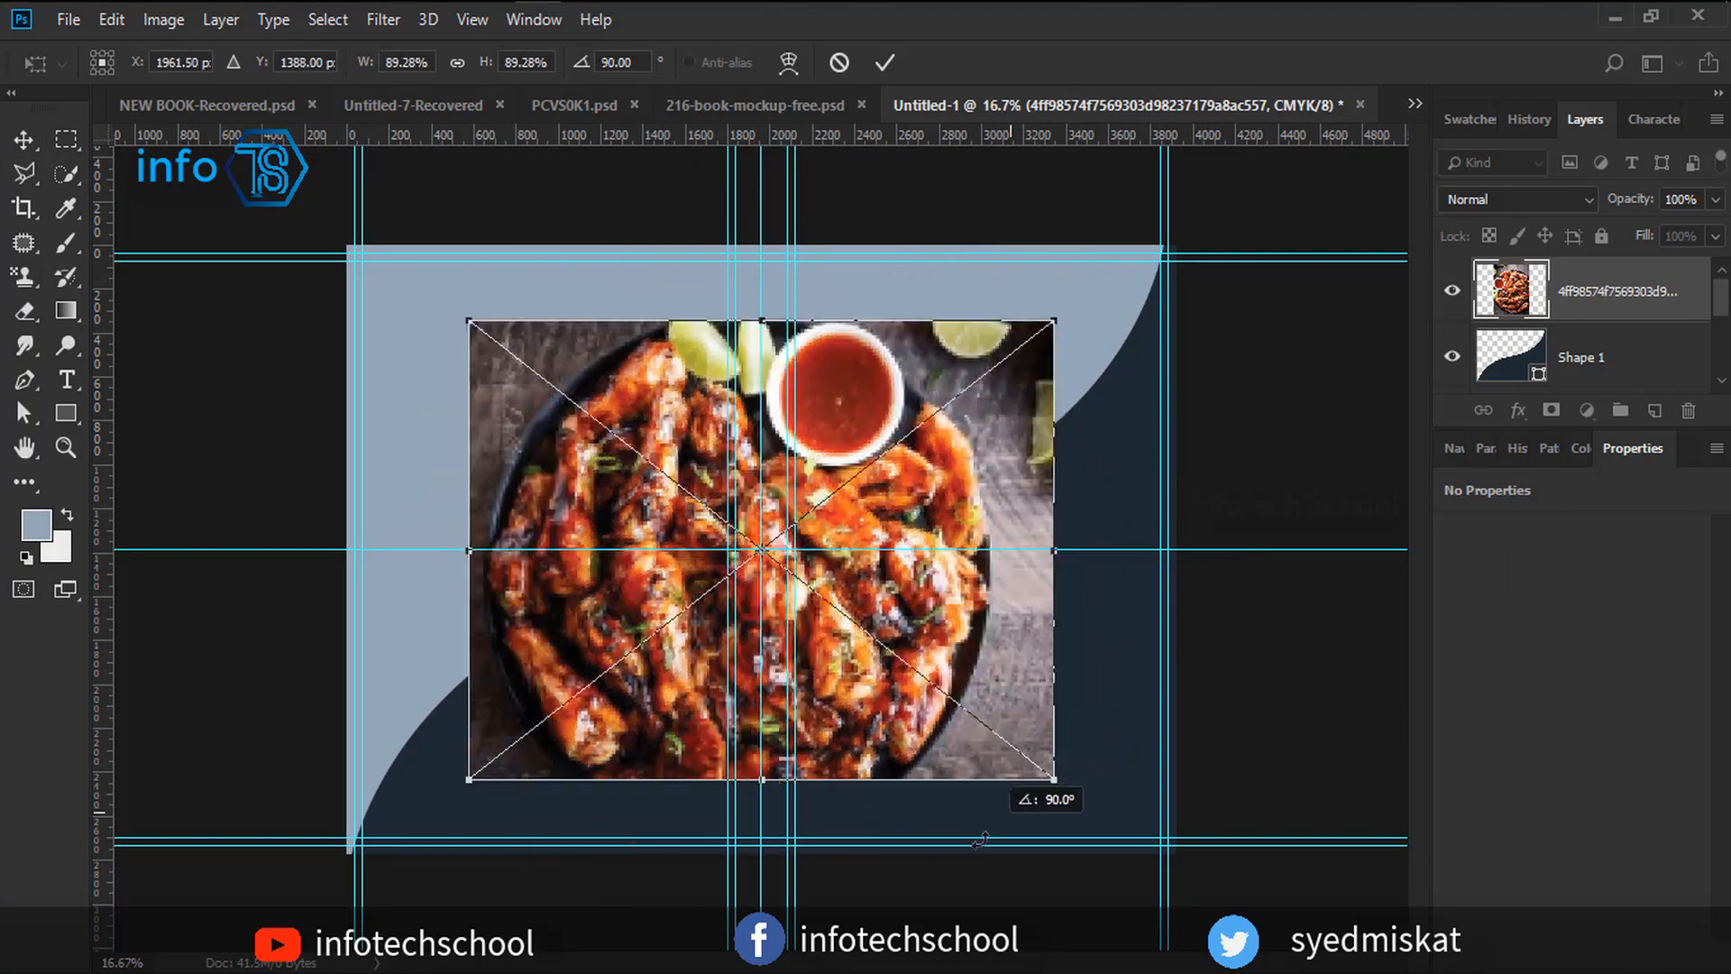
{"action": "left_click_drag", "start_coordinate": [951, 605], "coordinate": [1100, 668]}
{"action": "left_click_drag", "start_coordinate": [621, 386], "coordinate": [301, 375]}
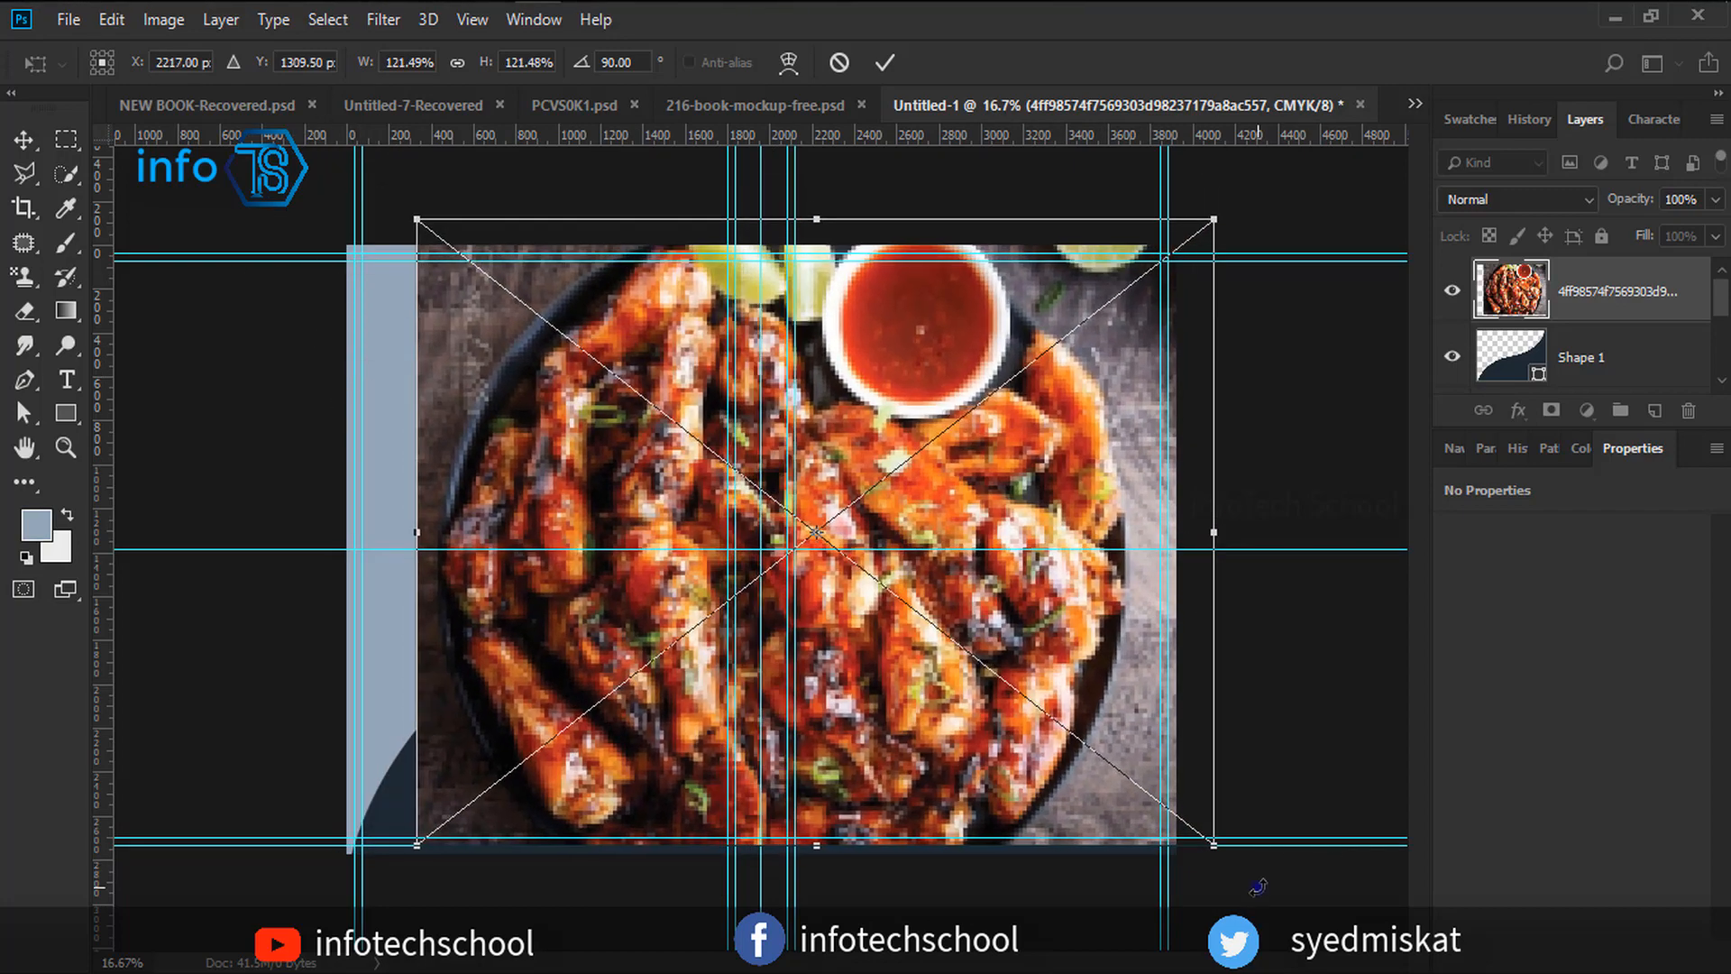
{"action": "left_click_drag", "start_coordinate": [1236, 823], "coordinate": [1276, 644]}
{"action": "left_click_drag", "start_coordinate": [1055, 742], "coordinate": [1057, 940]}
{"action": "left_click_drag", "start_coordinate": [1321, 794], "coordinate": [595, 503]}
{"action": "left_click_drag", "start_coordinate": [1079, 713], "coordinate": [1179, 731]}
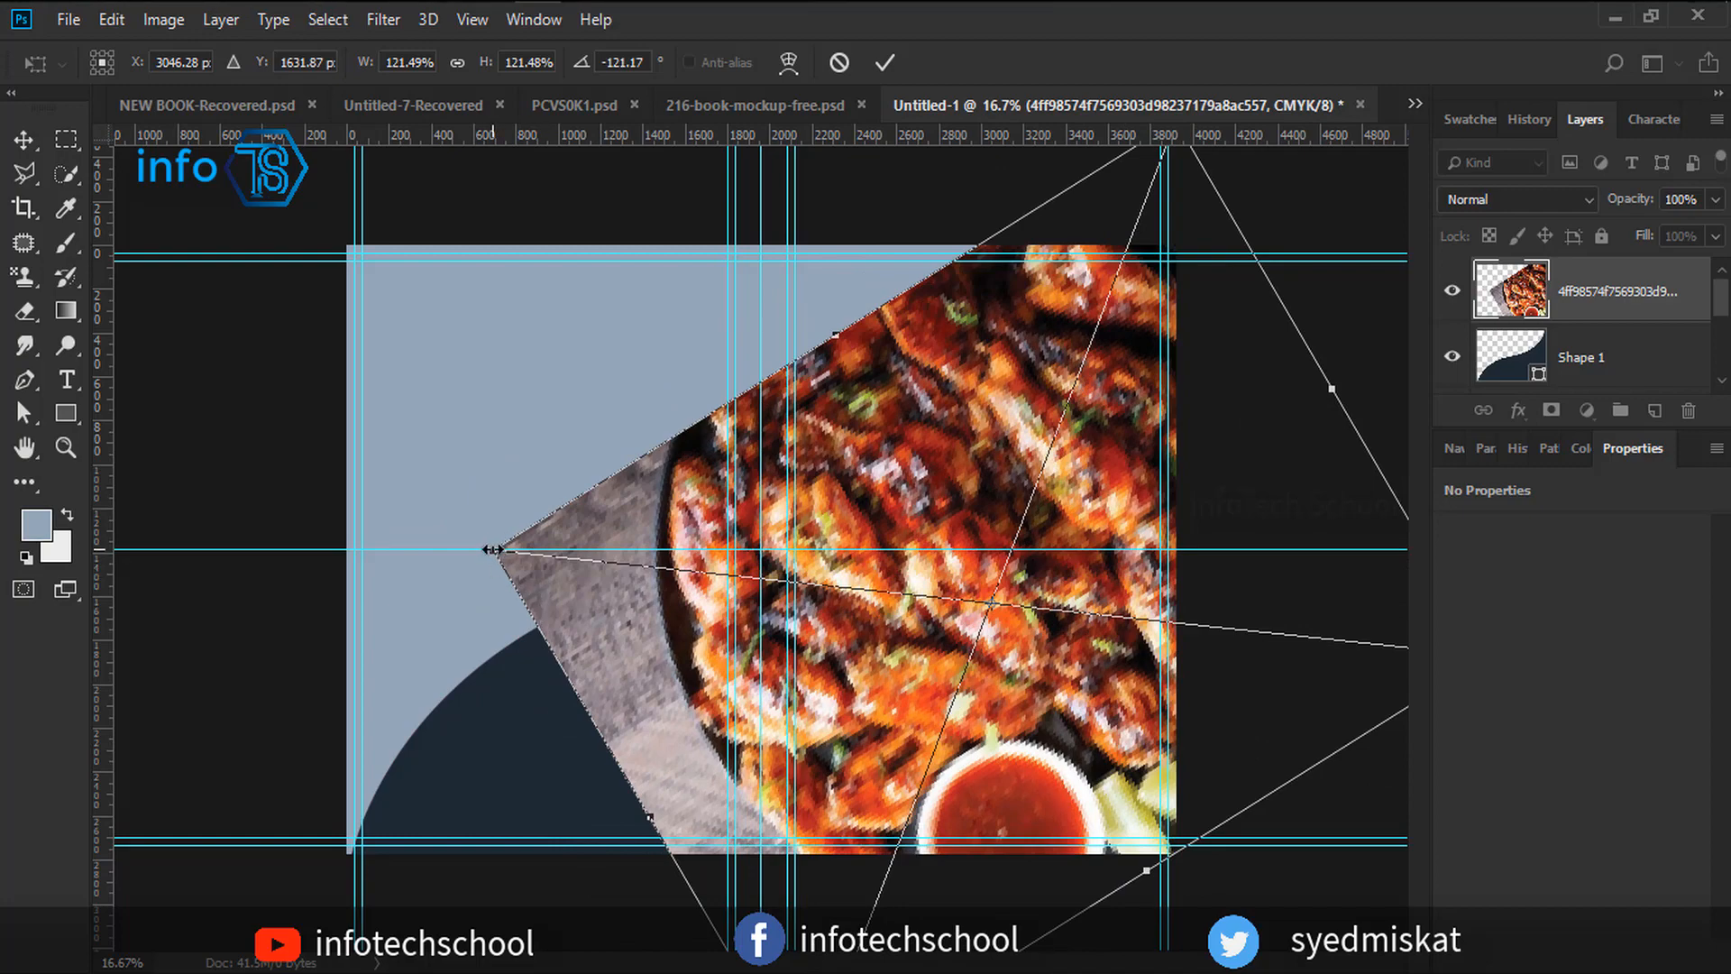
Rotate the photo to about -111.6°, scale it to about 132%, and position it over the navy curve.
{"action": "left_click_drag", "start_coordinate": [496, 547], "coordinate": [622, 552]}
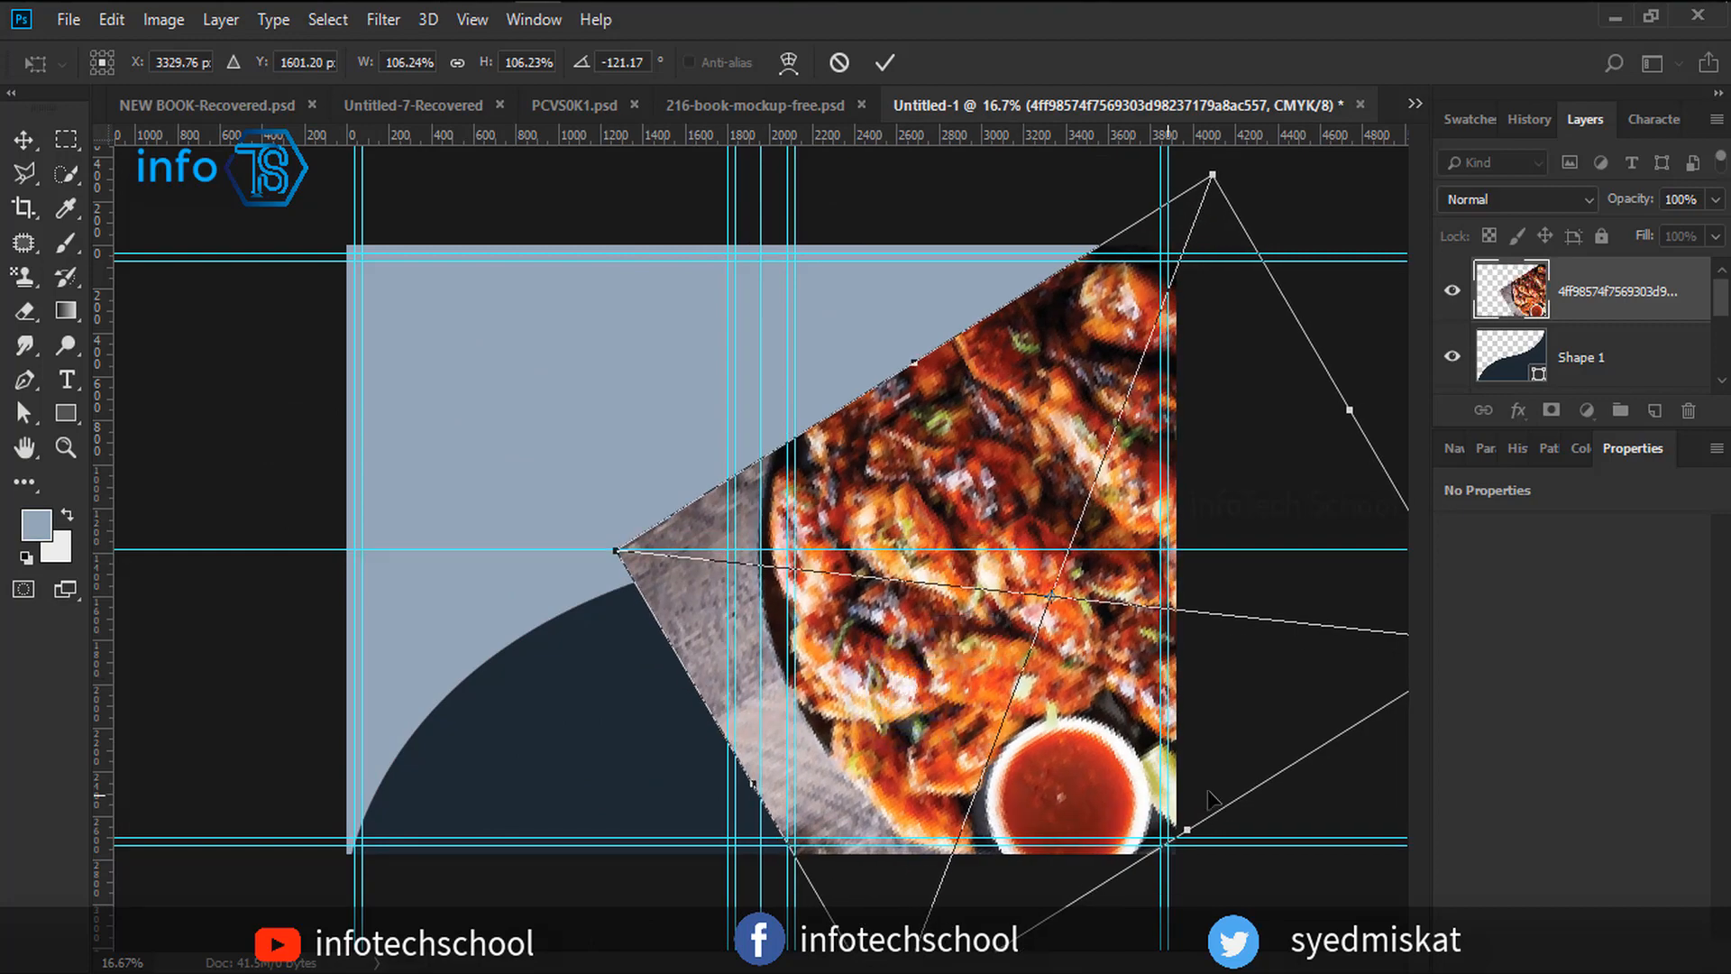
{"action": "left_click_drag", "start_coordinate": [1269, 870], "coordinate": [1211, 892]}
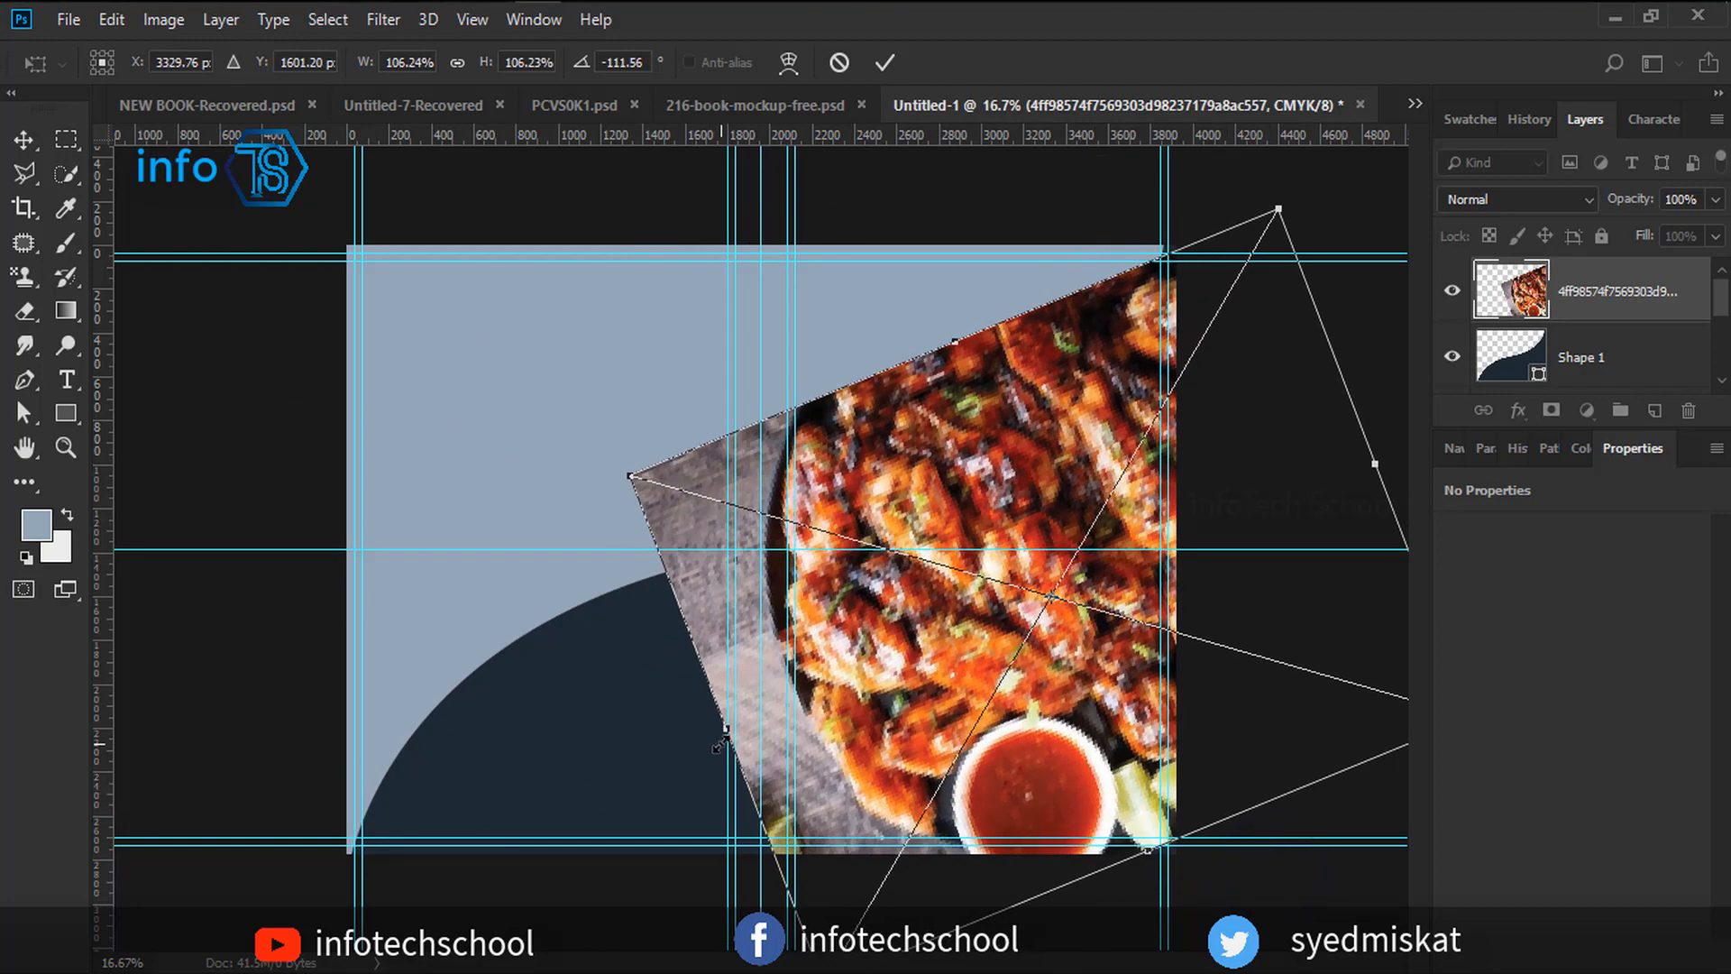
{"action": "left_click_drag", "start_coordinate": [1085, 692], "coordinate": [973, 722]}
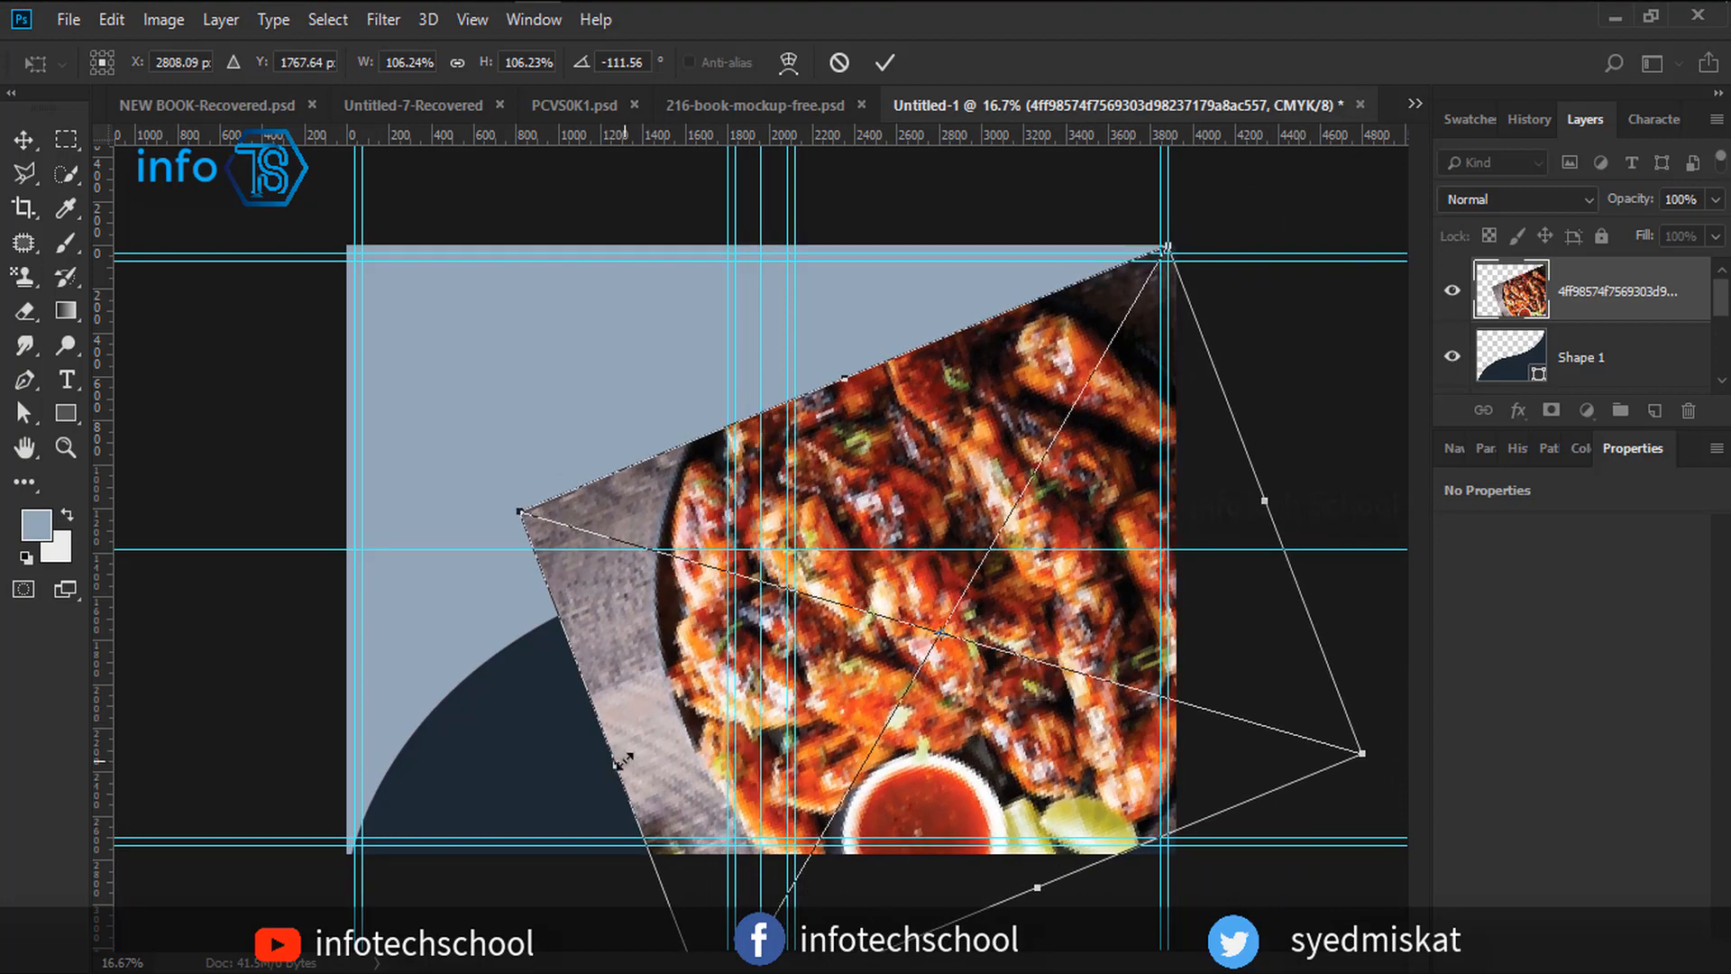
{"action": "left_click_drag", "start_coordinate": [518, 516], "coordinate": [297, 506]}
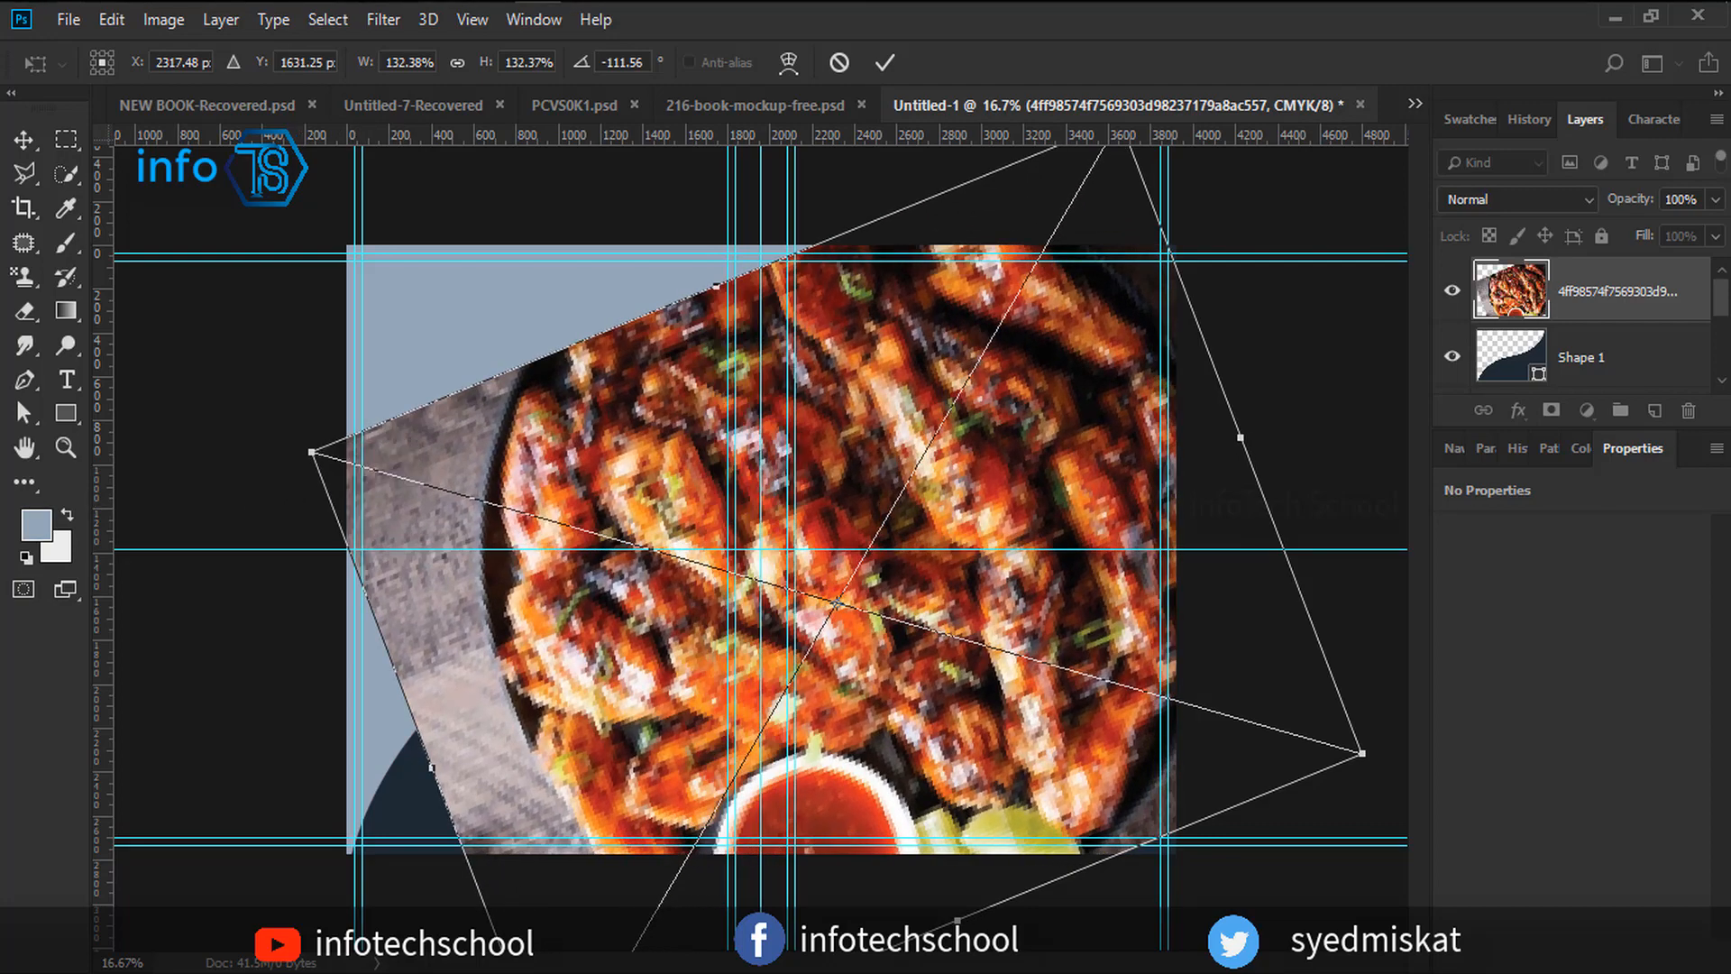
{"action": "left_click", "coordinate": [883, 63]}
{"action": "left_click_drag", "start_coordinate": [1068, 424], "coordinate": [1095, 462]}
Clip the chicken wings photo to Shape 1, scale it to about 104.9%, and shift it toward the lower right of the cover.
{"action": "right_click", "coordinate": [1686, 284]}
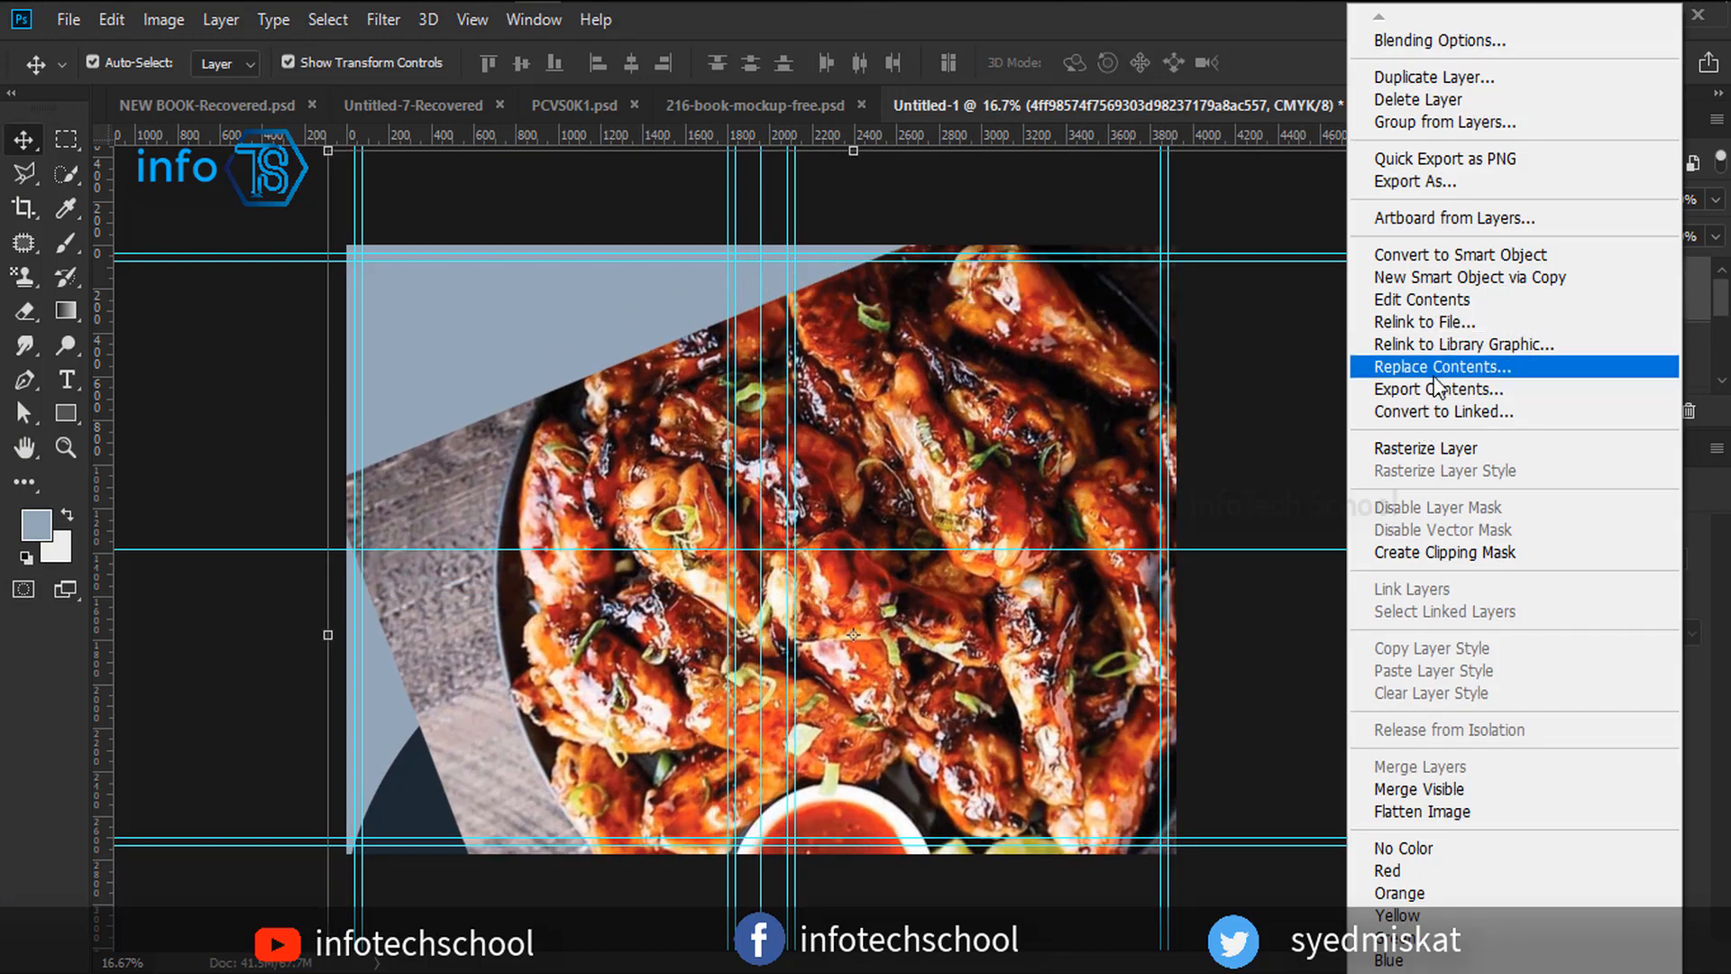
{"action": "left_click", "coordinate": [1453, 559]}
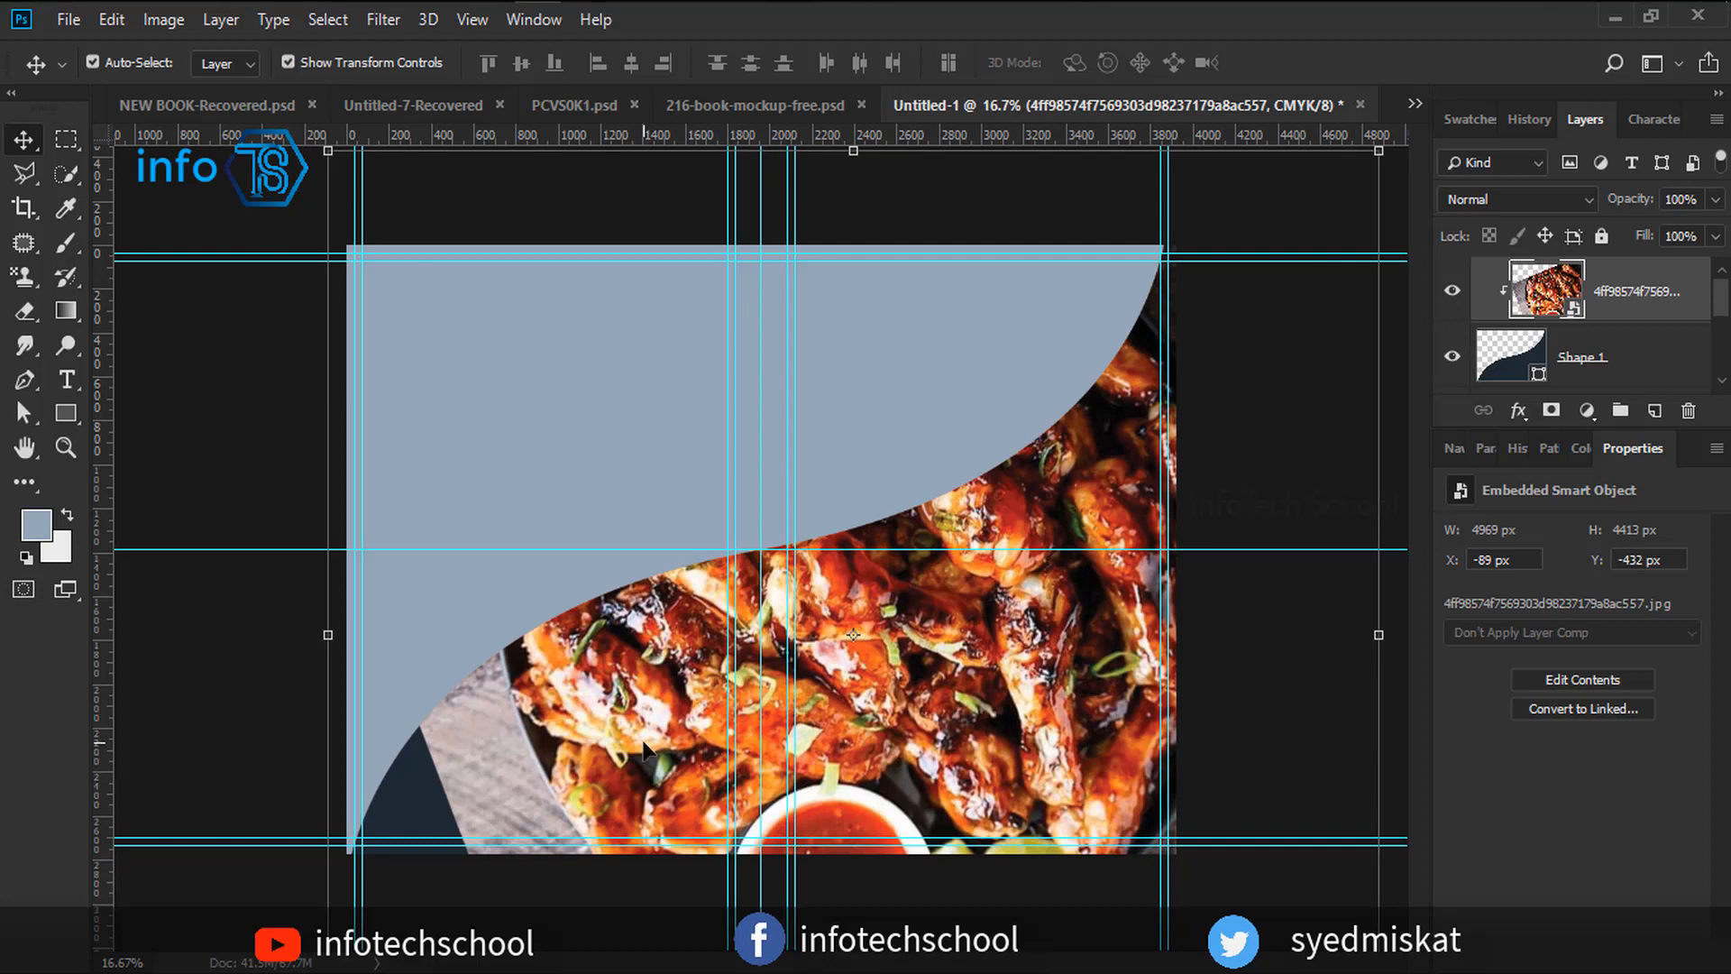
{"action": "left_click_drag", "start_coordinate": [920, 697], "coordinate": [1018, 816]}
{"action": "left_click", "coordinate": [363, 341]}
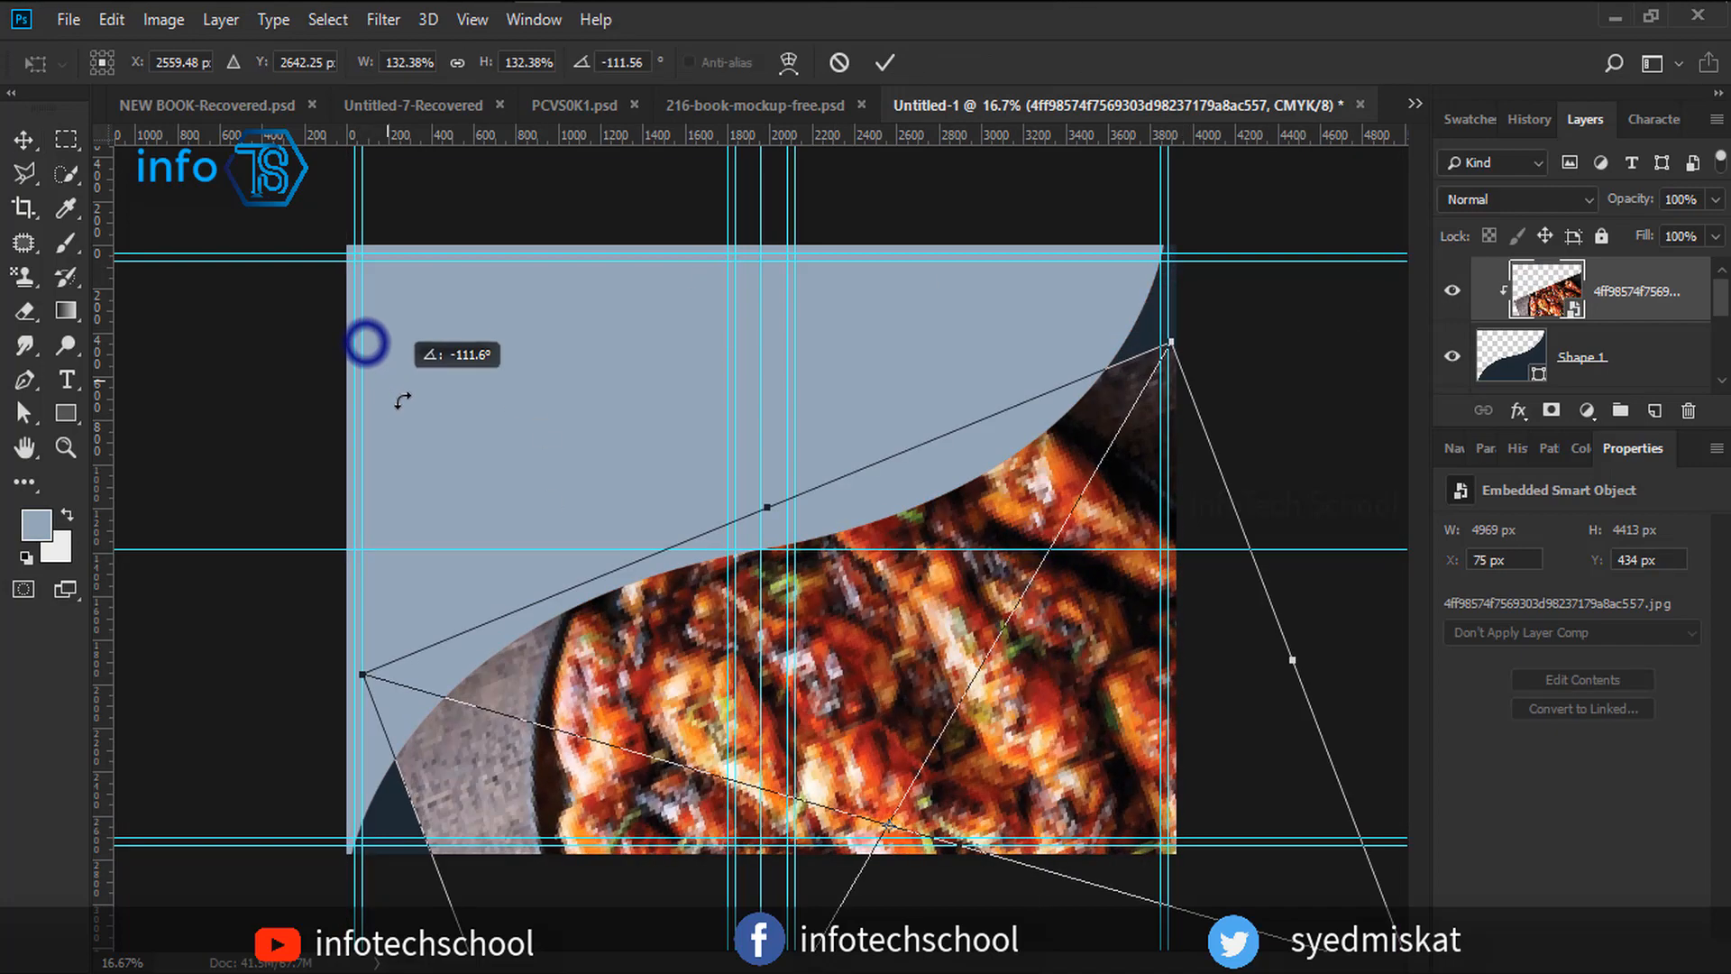
{"action": "left_click_drag", "start_coordinate": [362, 674], "coordinate": [575, 717]}
{"action": "left_click_drag", "start_coordinate": [879, 663], "coordinate": [862, 426]}
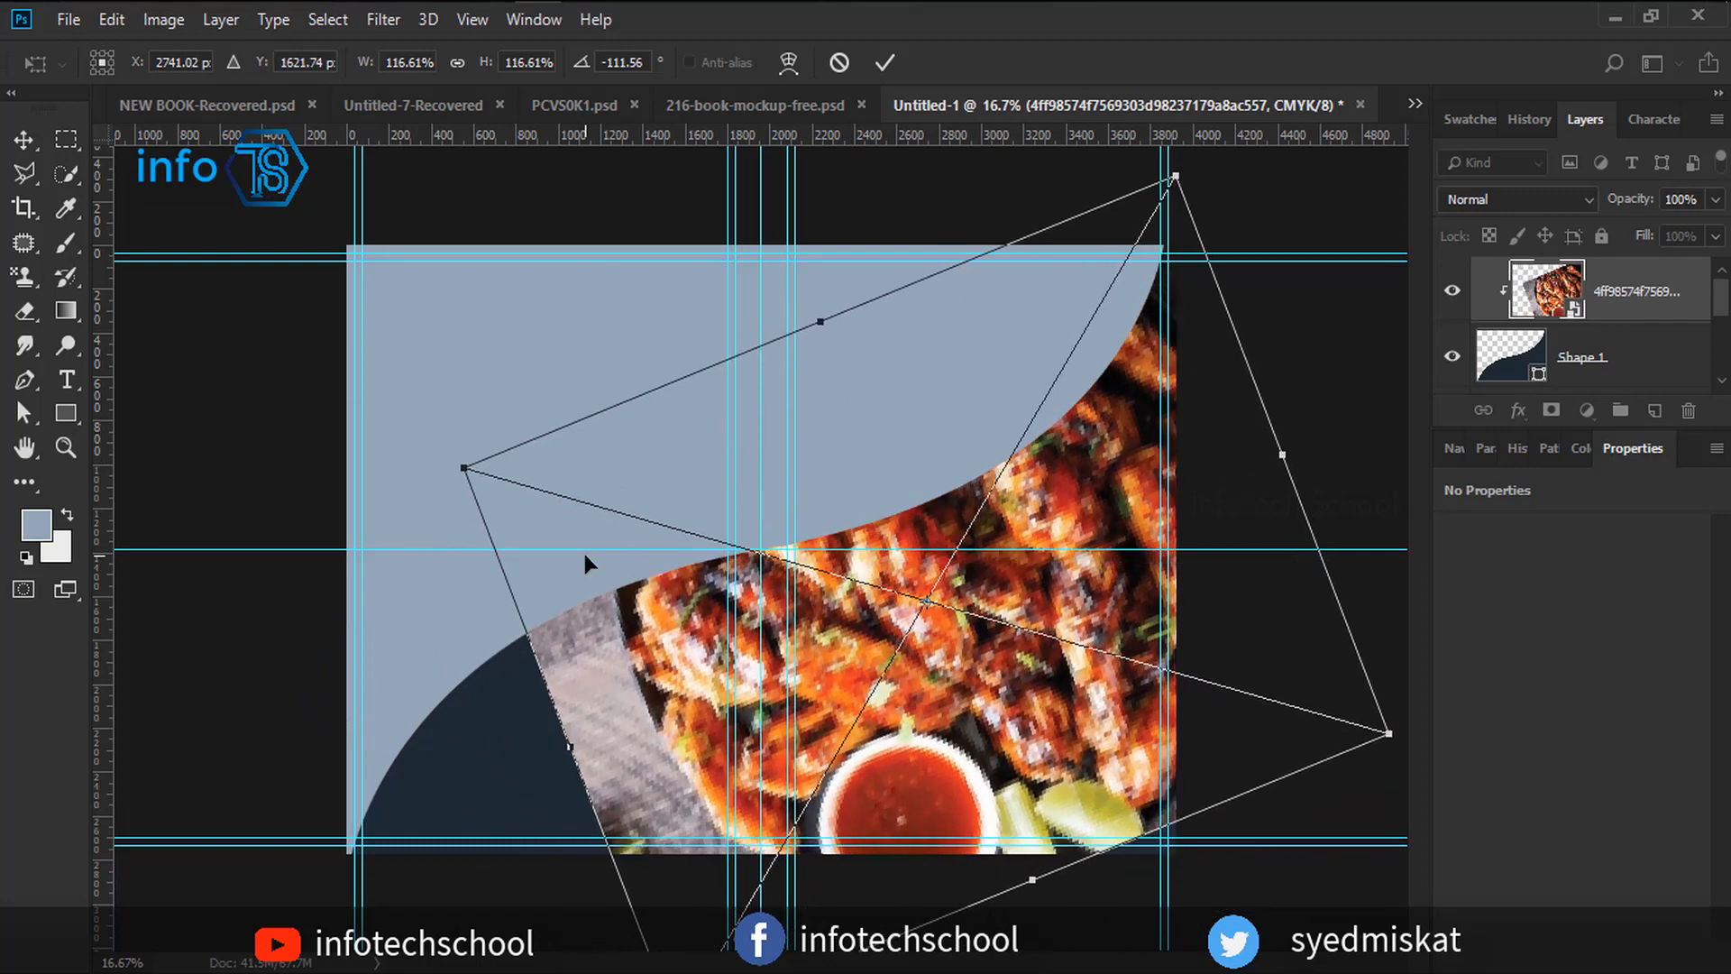
{"action": "left_click_drag", "start_coordinate": [460, 468], "coordinate": [552, 522]}
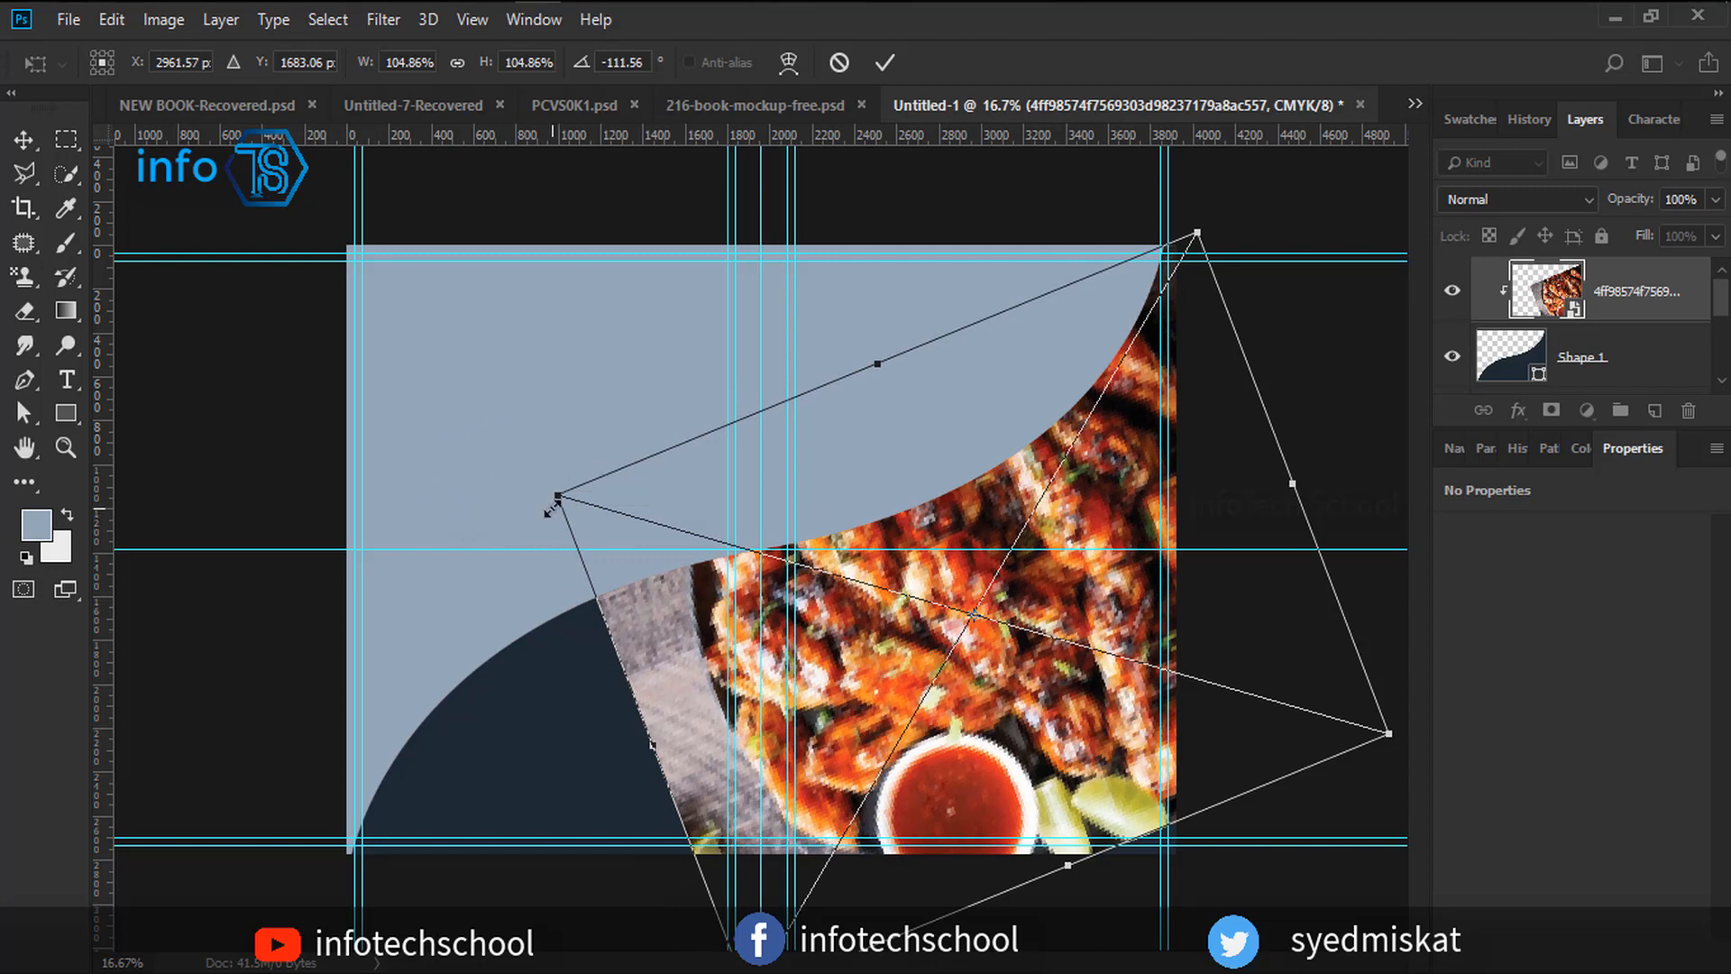
{"action": "left_click", "coordinate": [883, 63]}
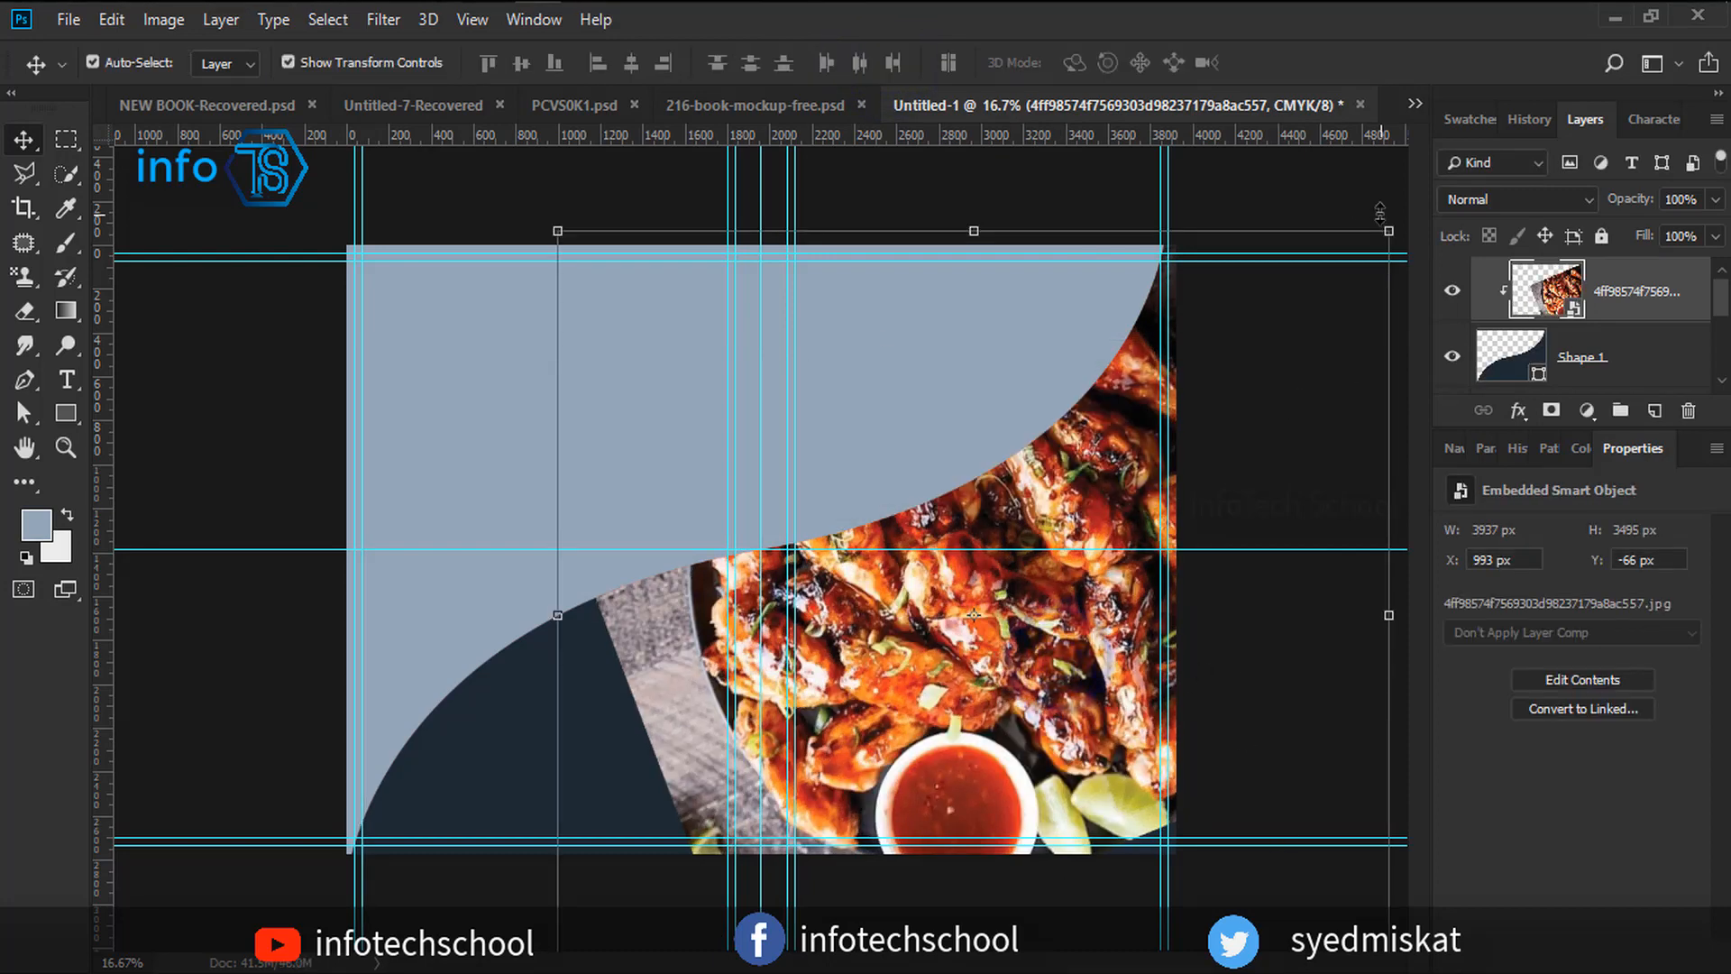
Enlarge the clipped chicken wings photo slightly to about 109% × 108% and rotate it to about -111.65°.
{"action": "left_click_drag", "start_coordinate": [1352, 198], "coordinate": [1088, 864]}
{"action": "left_click_drag", "start_coordinate": [1398, 735], "coordinate": [1408, 744]}
{"action": "left_click", "coordinate": [887, 65]}
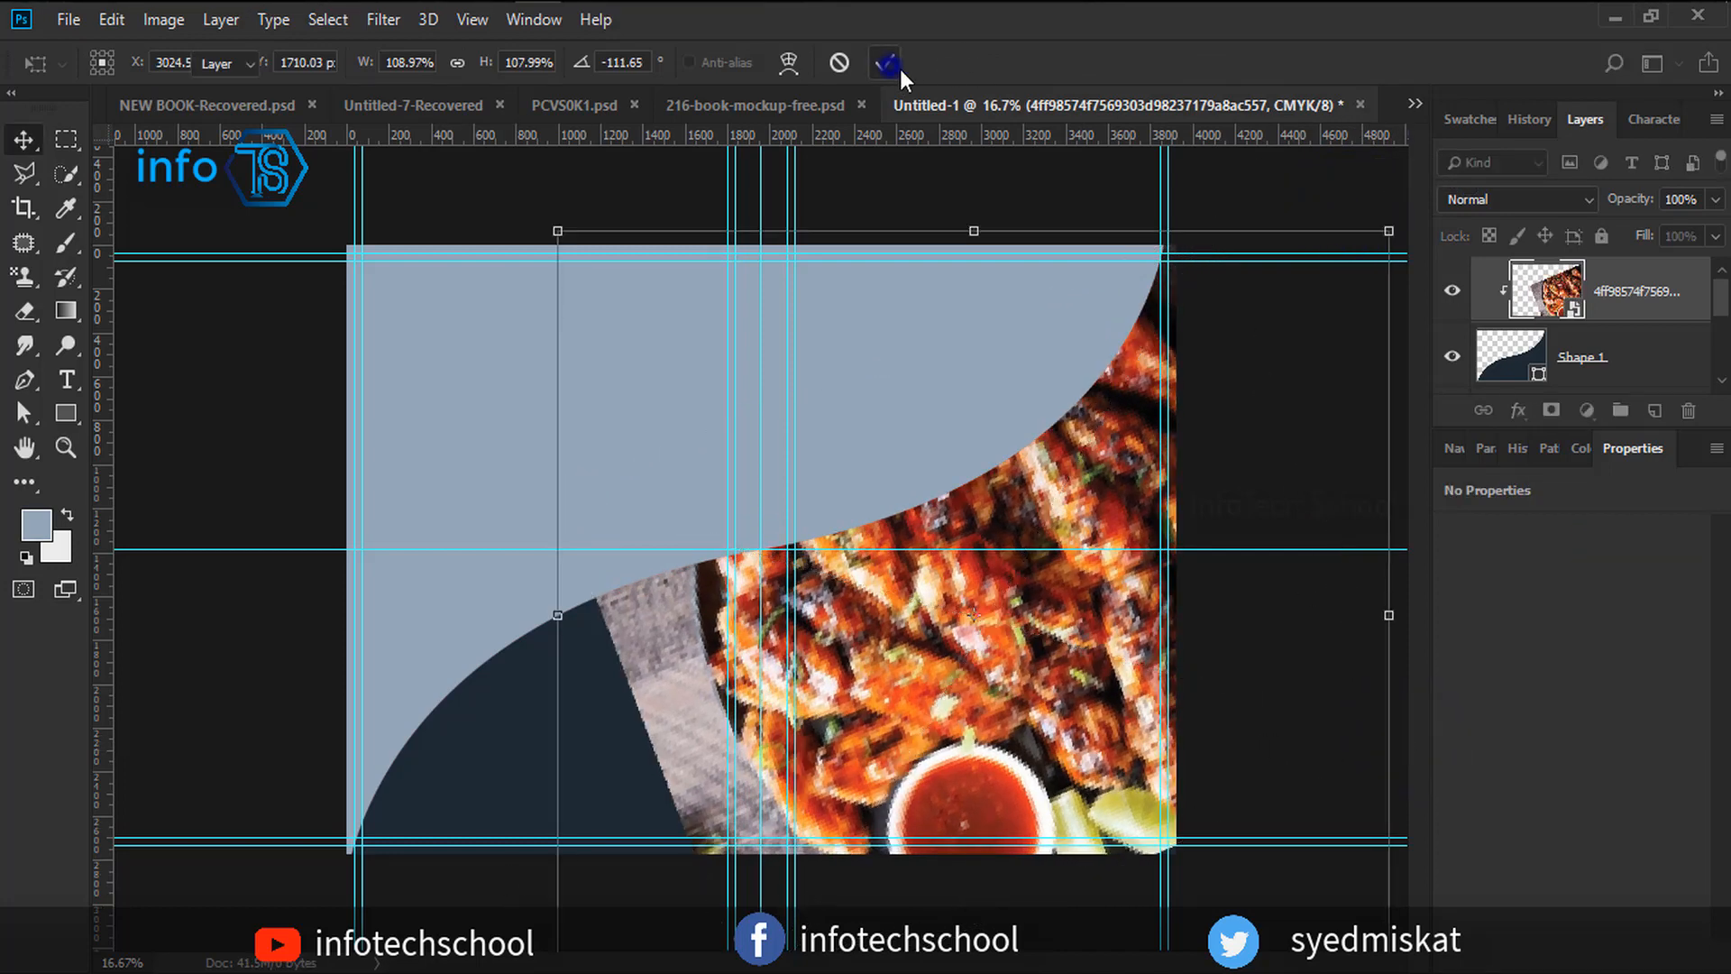
{"action": "left_click", "coordinate": [1290, 190]}
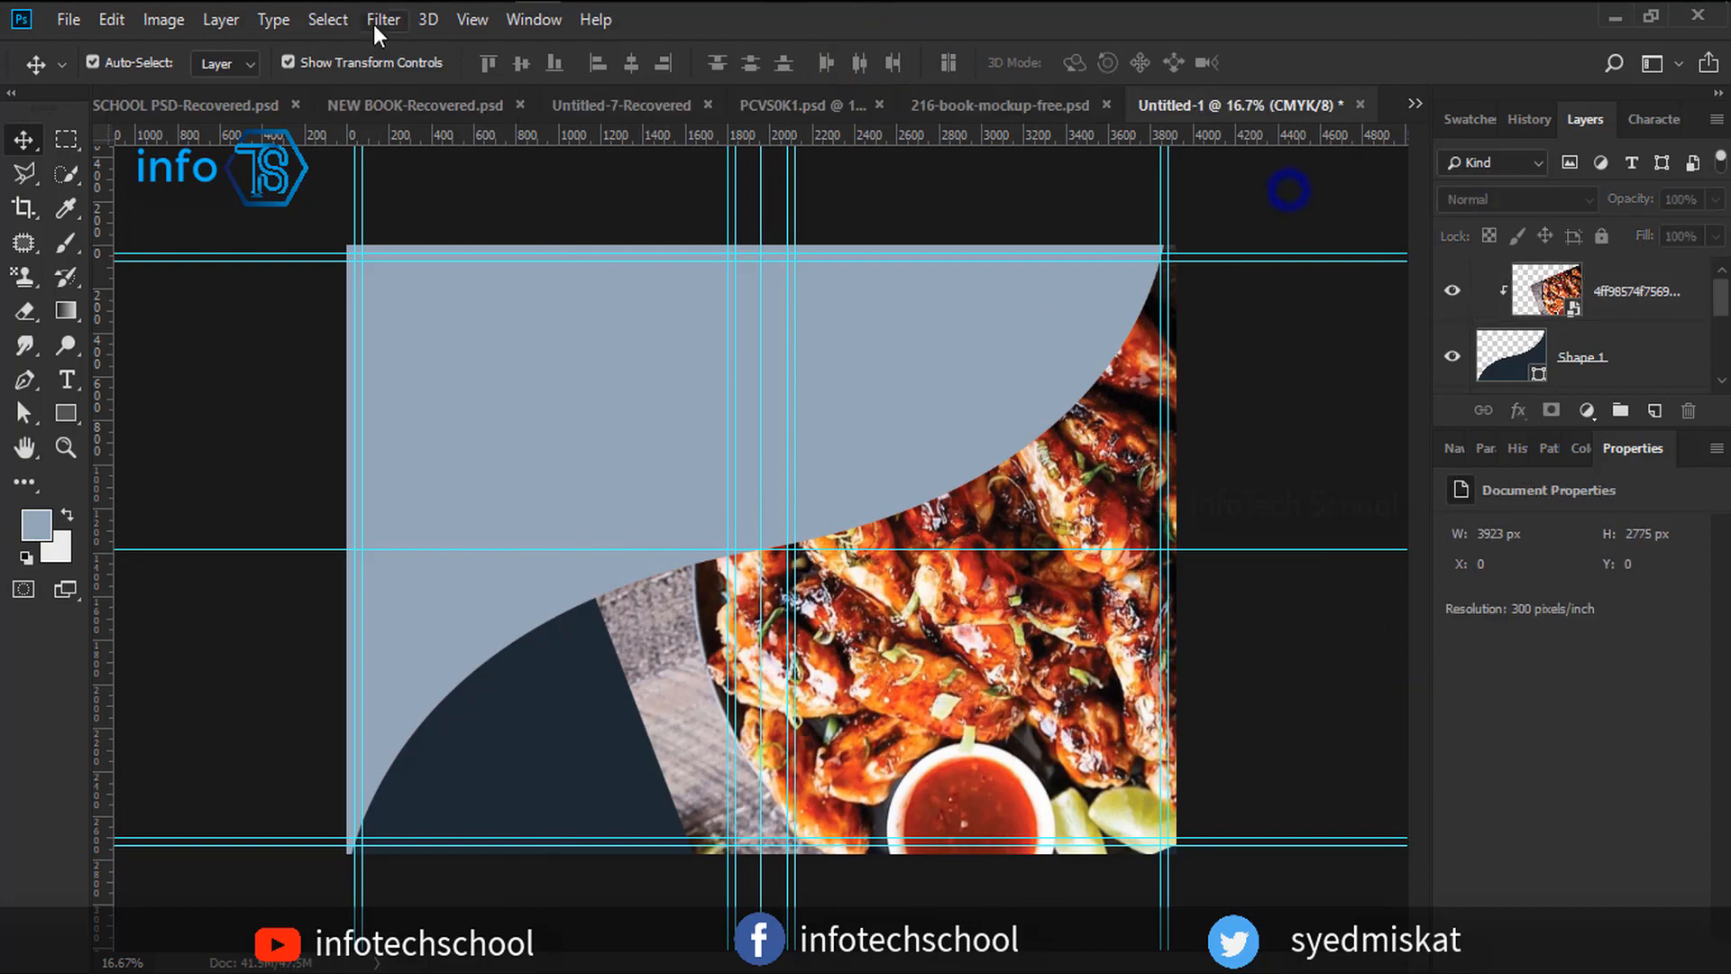
{"action": "left_click", "coordinate": [198, 2]}
{"action": "scroll", "coordinate": [447, 344], "scroll_direction": "down", "scroll_amount": 5}
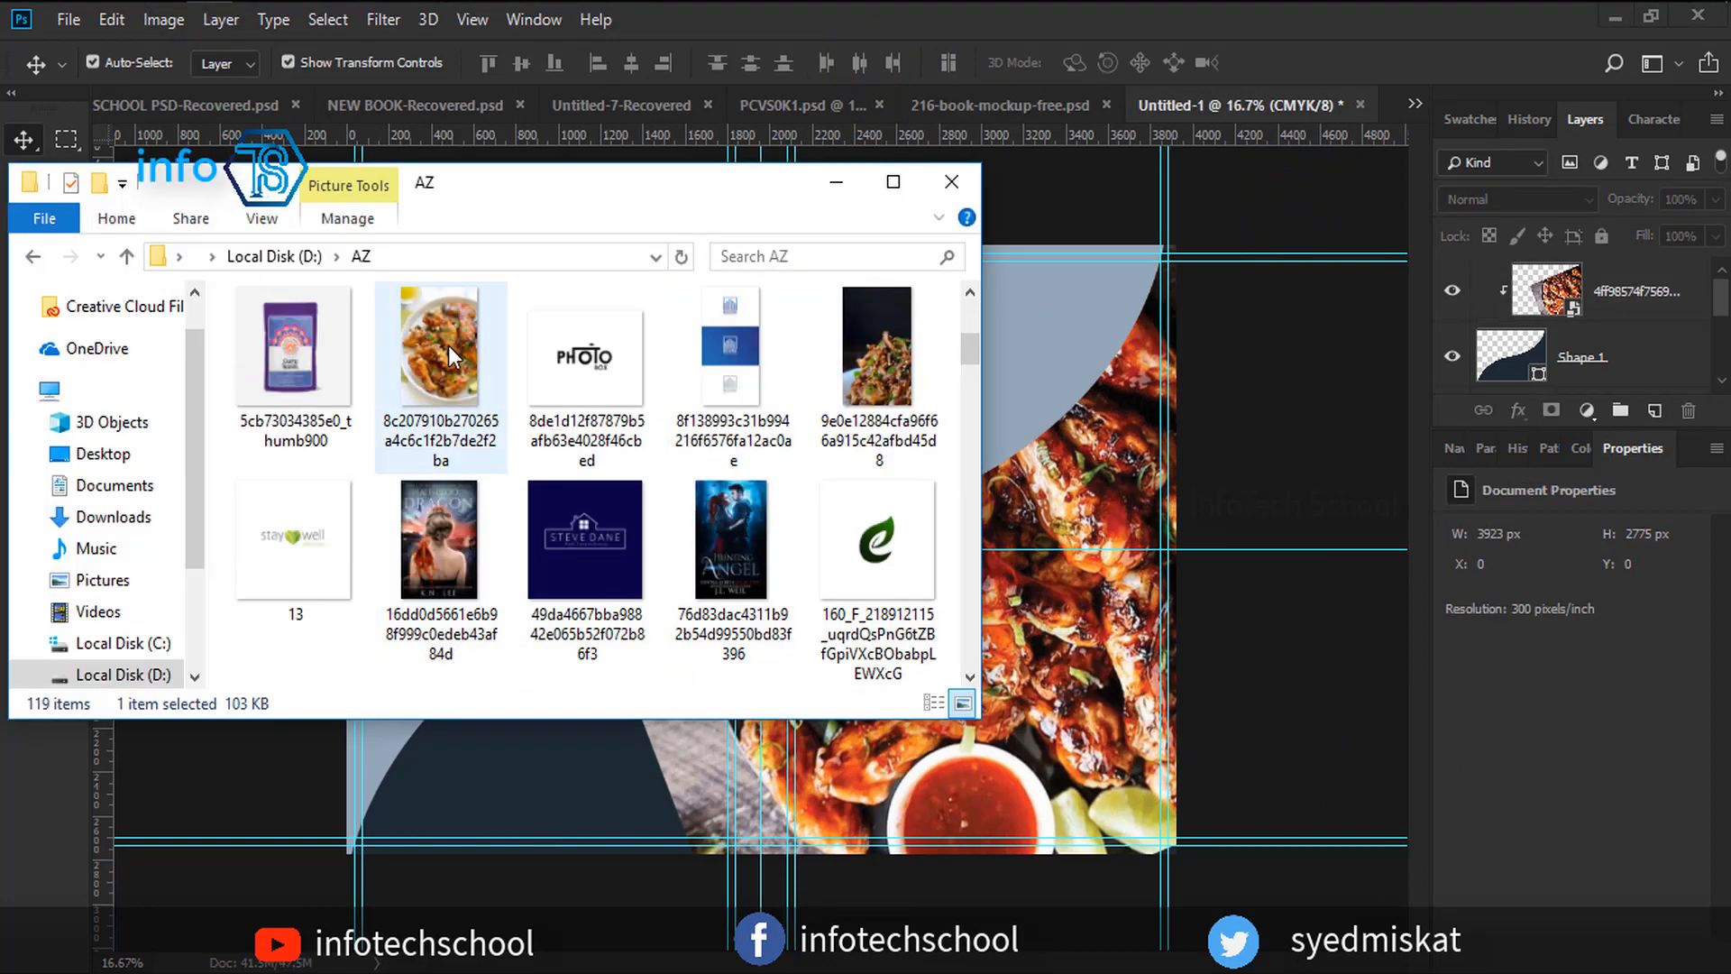
{"action": "scroll", "coordinate": [327, 498], "scroll_direction": "down", "scroll_amount": 15}
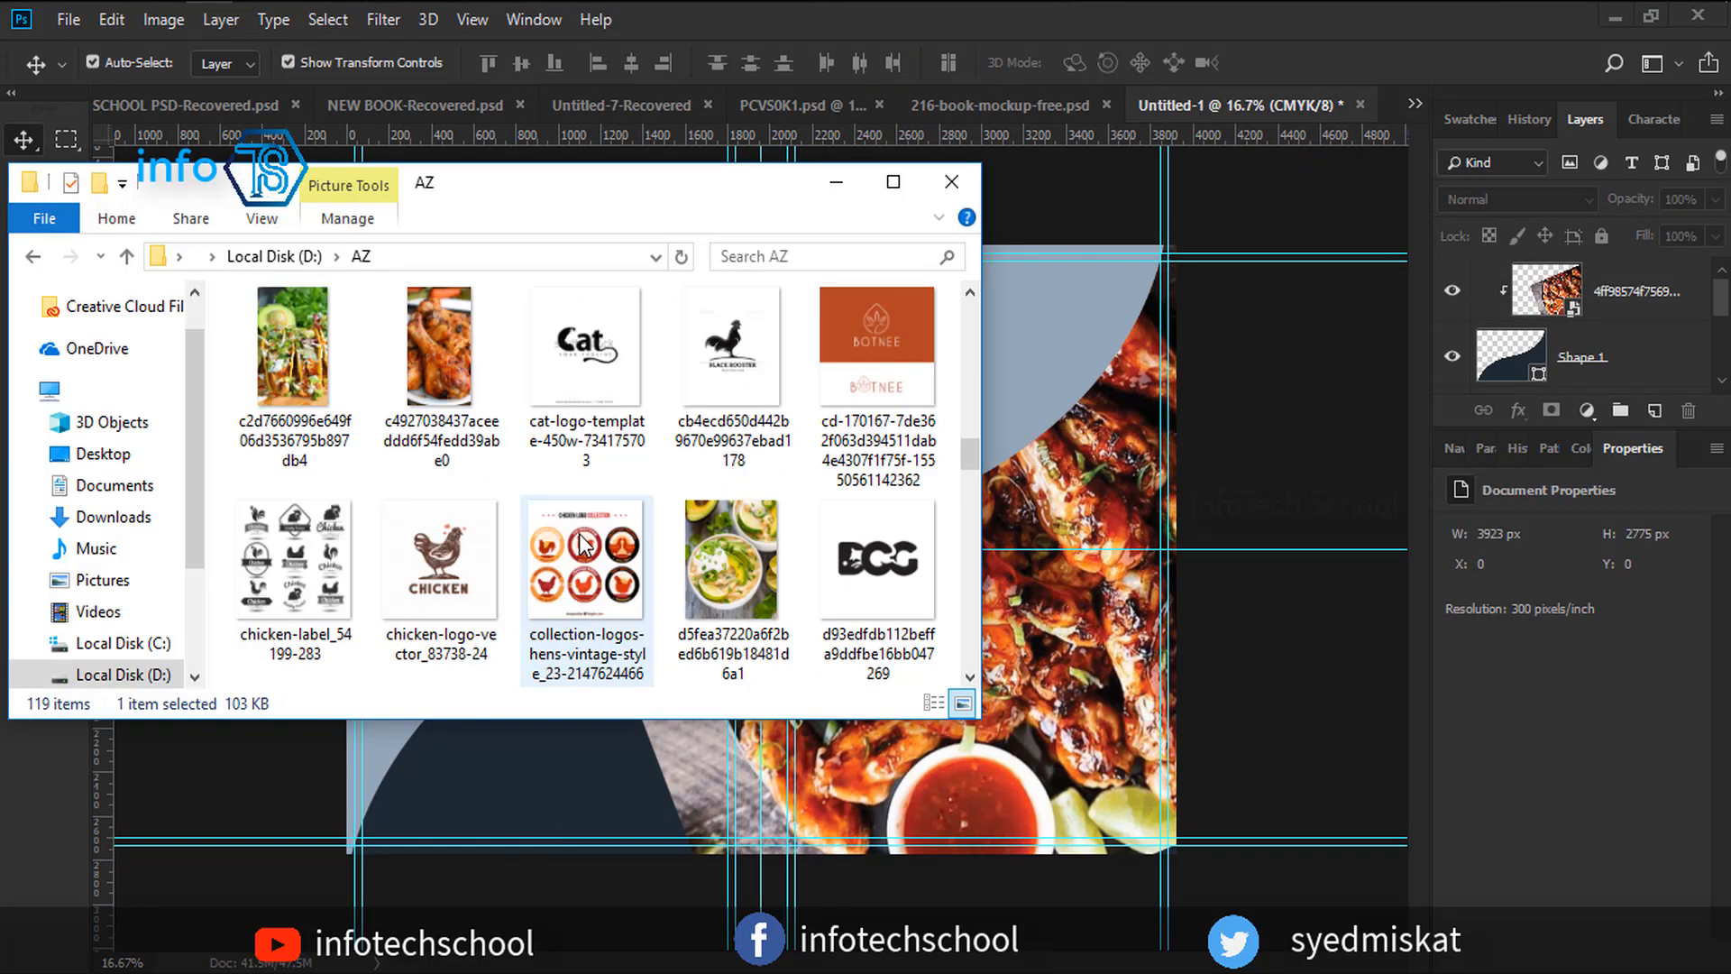
{"action": "left_click_drag", "start_coordinate": [456, 428], "coordinate": [1042, 719]}
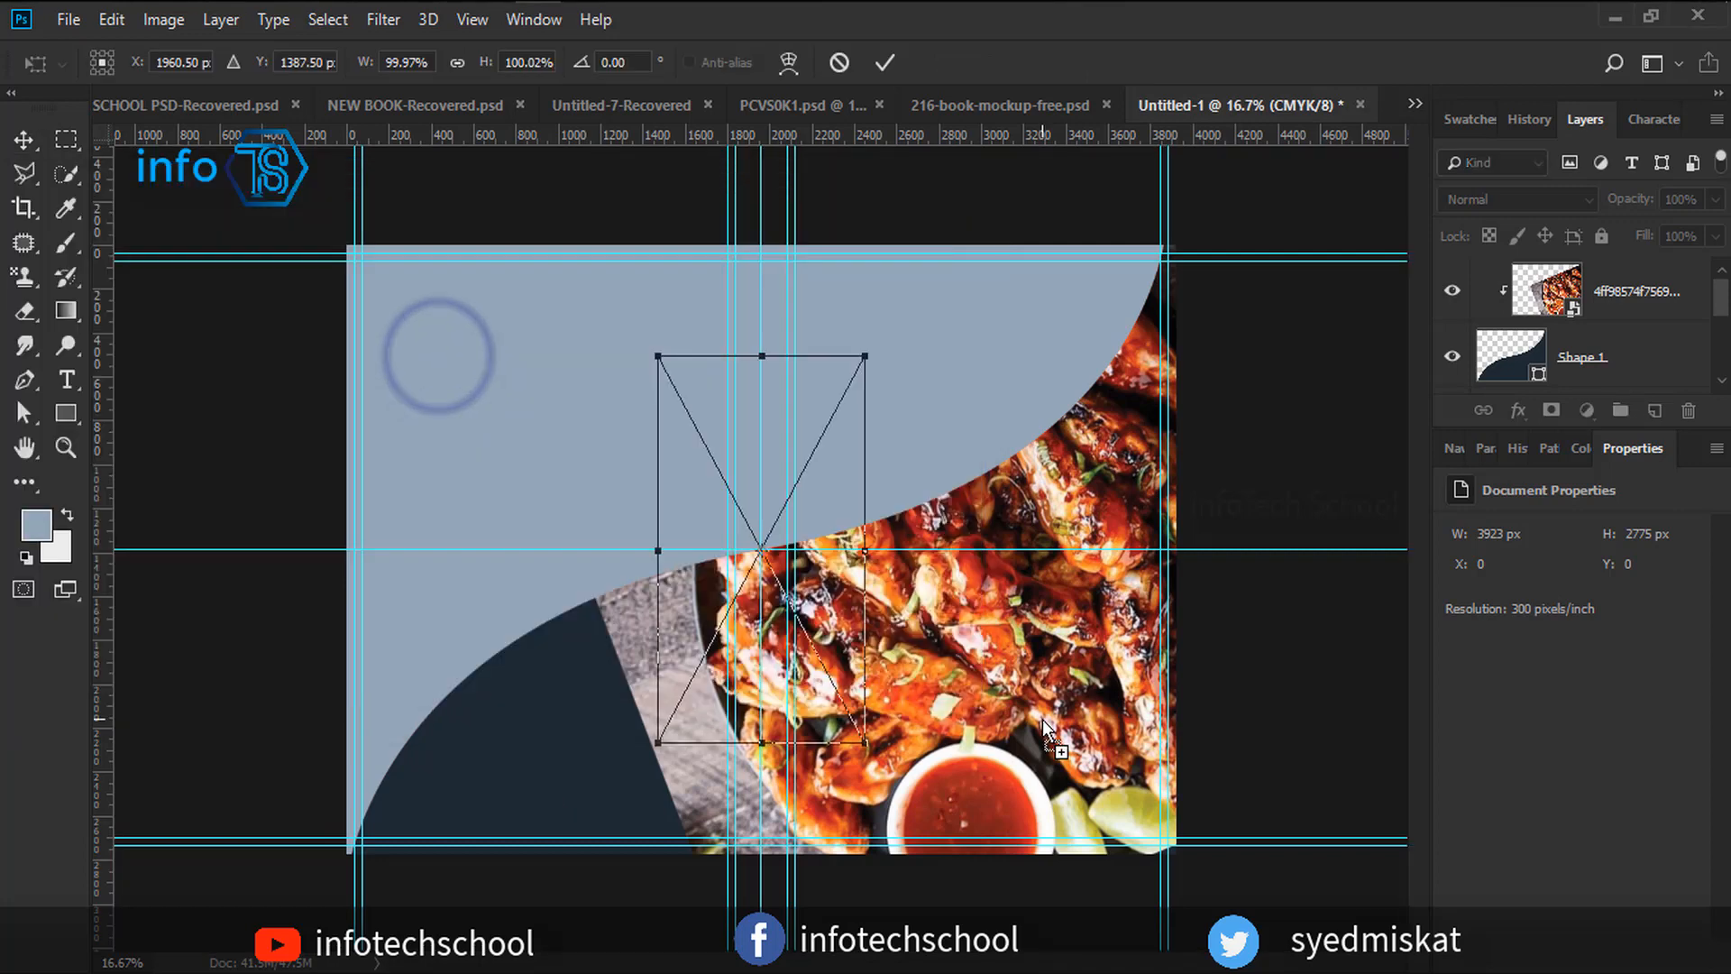
Enlarge the roasted chicken photo to about 194% × 174%, rotate it to about -22.6°, and position it over the lower back cover.
{"action": "left_click_drag", "start_coordinate": [721, 474], "coordinate": [734, 427]}
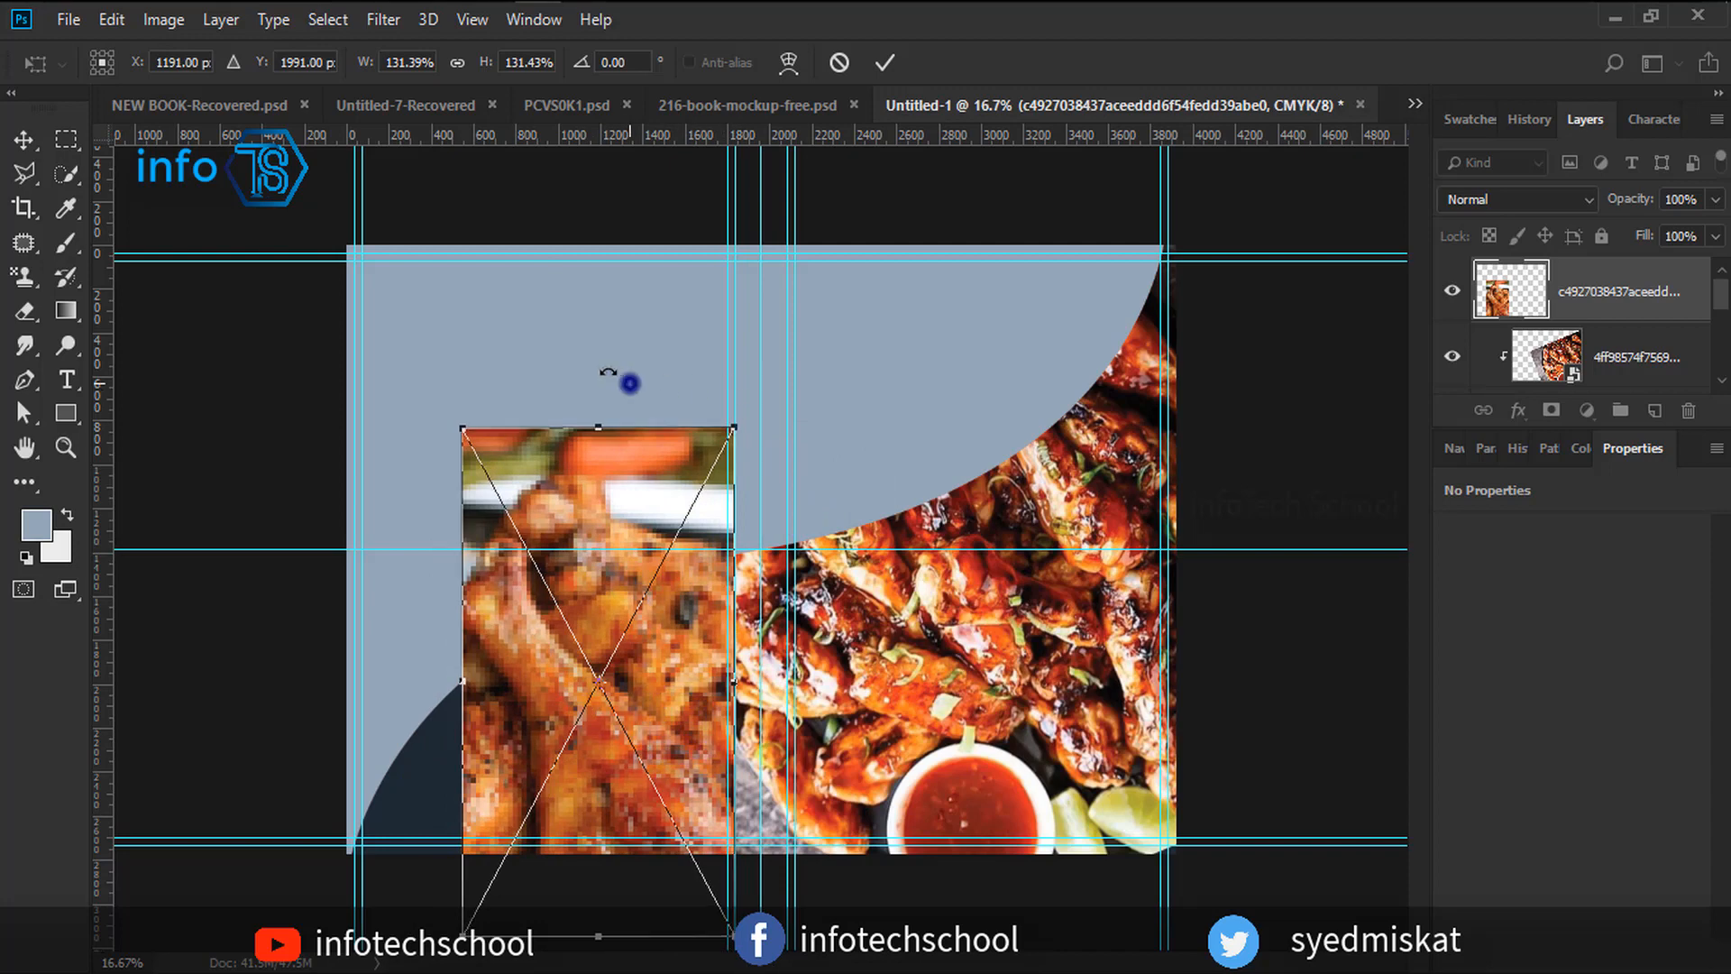
{"action": "left_click_drag", "start_coordinate": [609, 372], "coordinate": [514, 375]}
{"action": "left_click_drag", "start_coordinate": [553, 613], "coordinate": [514, 688]}
{"action": "left_click_drag", "start_coordinate": [336, 586], "coordinate": [142, 538]}
{"action": "left_click_drag", "start_coordinate": [655, 634], "coordinate": [689, 615]}
{"action": "left_click", "coordinate": [889, 60]}
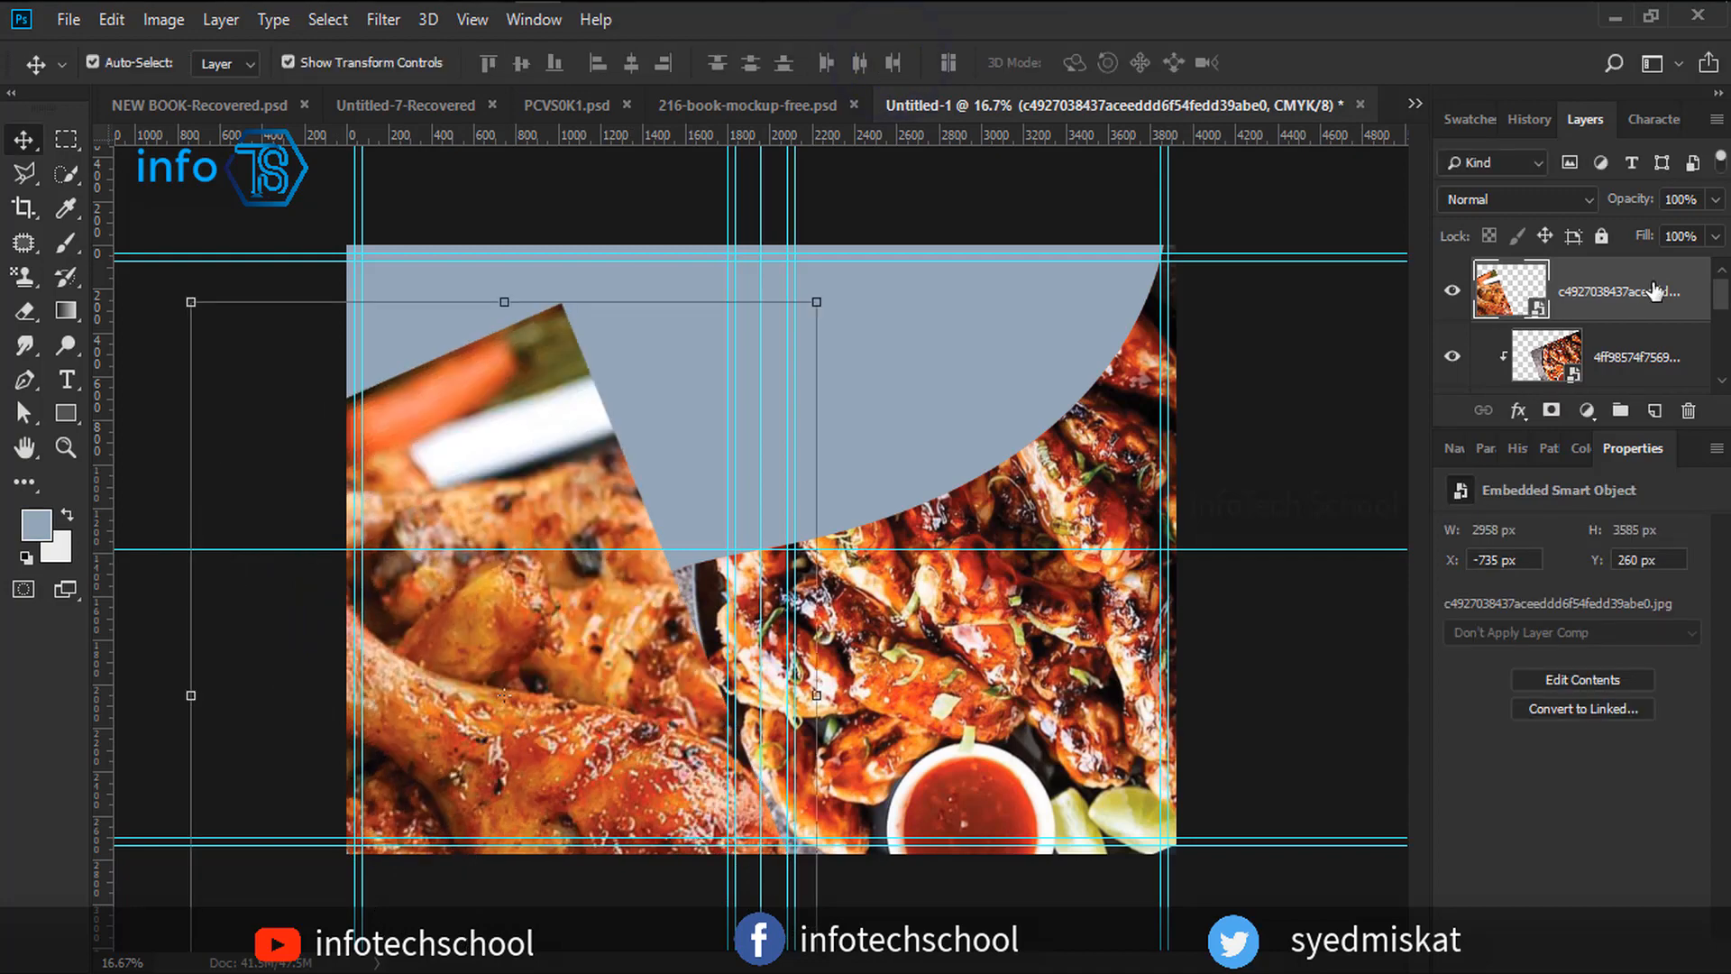
Clip the roasted chicken photo to Shape 1, scale it to about 202% × 175%, and shift it down toward the spine.
{"action": "right_click", "coordinate": [1650, 287]}
{"action": "left_click", "coordinate": [1443, 552]}
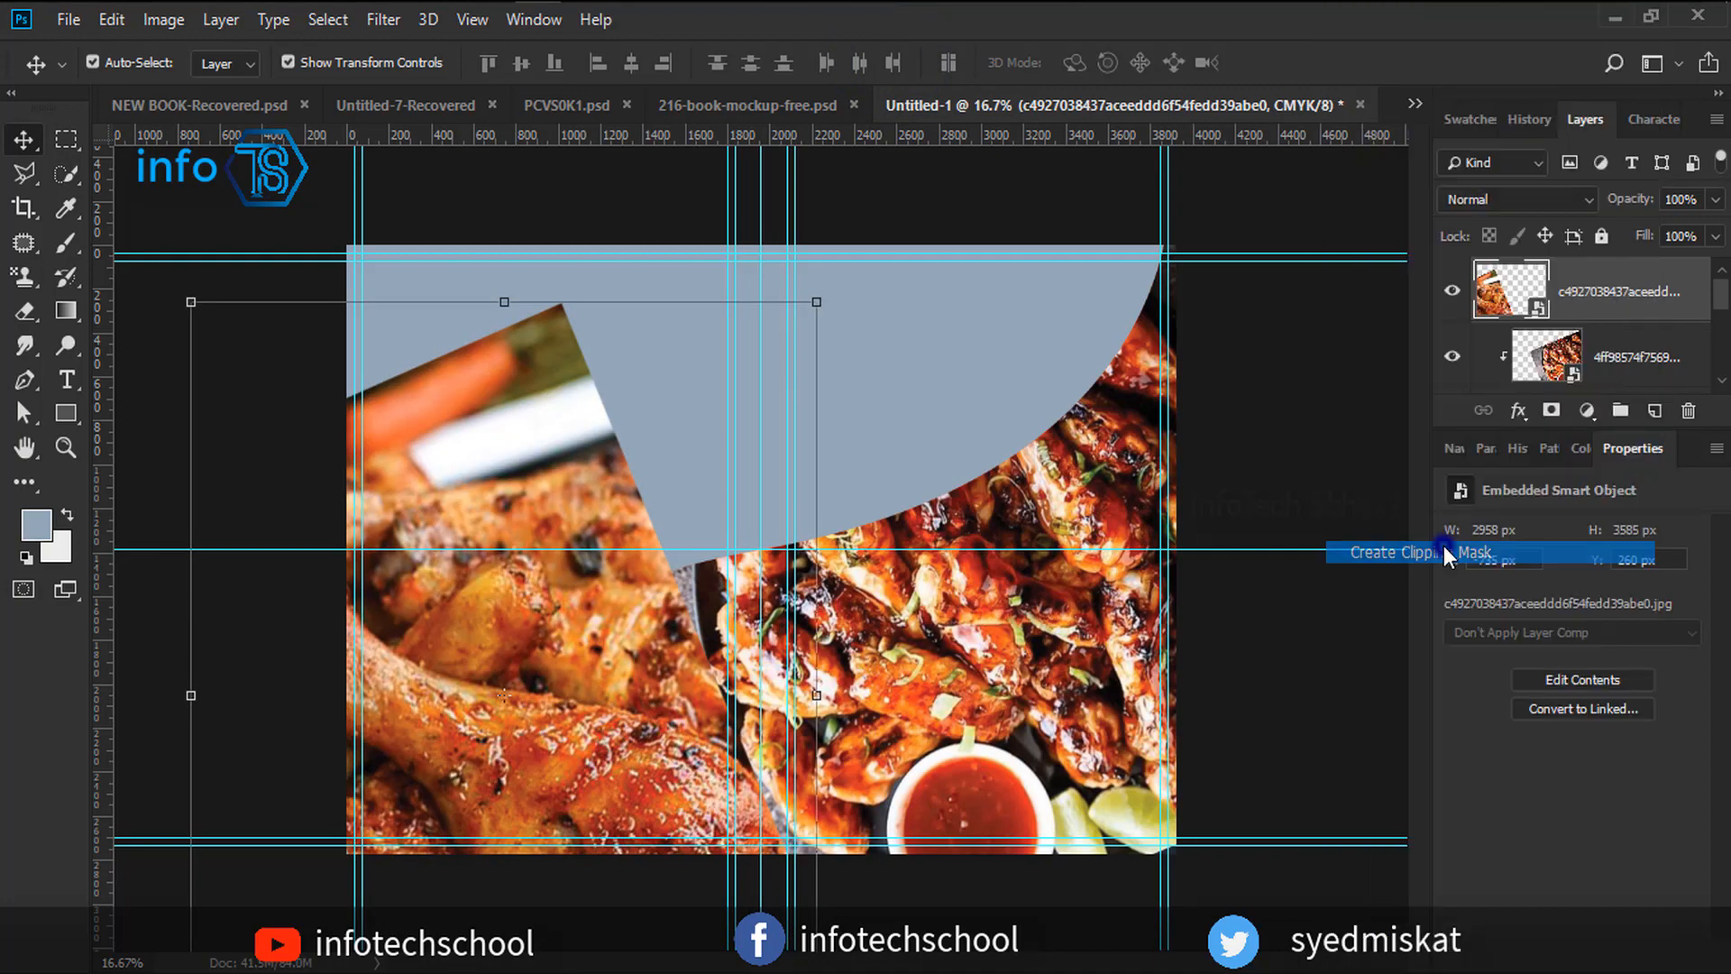
{"action": "left_click", "coordinate": [603, 655]}
{"action": "left_click", "coordinate": [822, 304]}
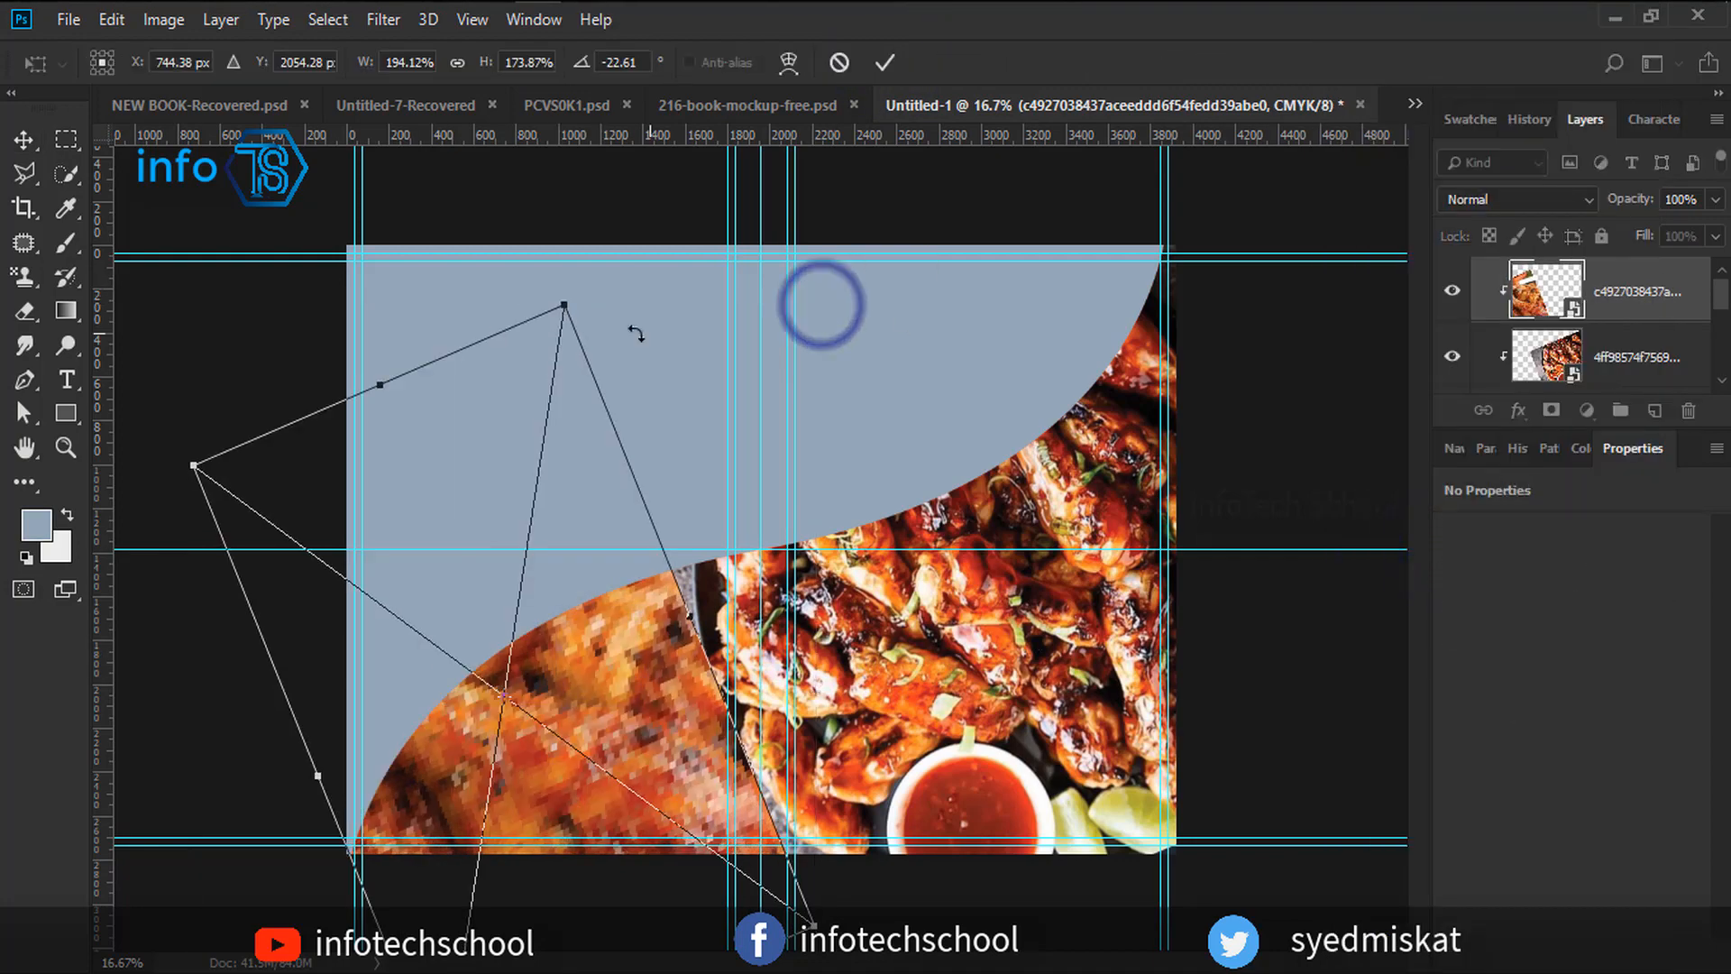
{"action": "left_click_drag", "start_coordinate": [565, 305], "coordinate": [578, 293]}
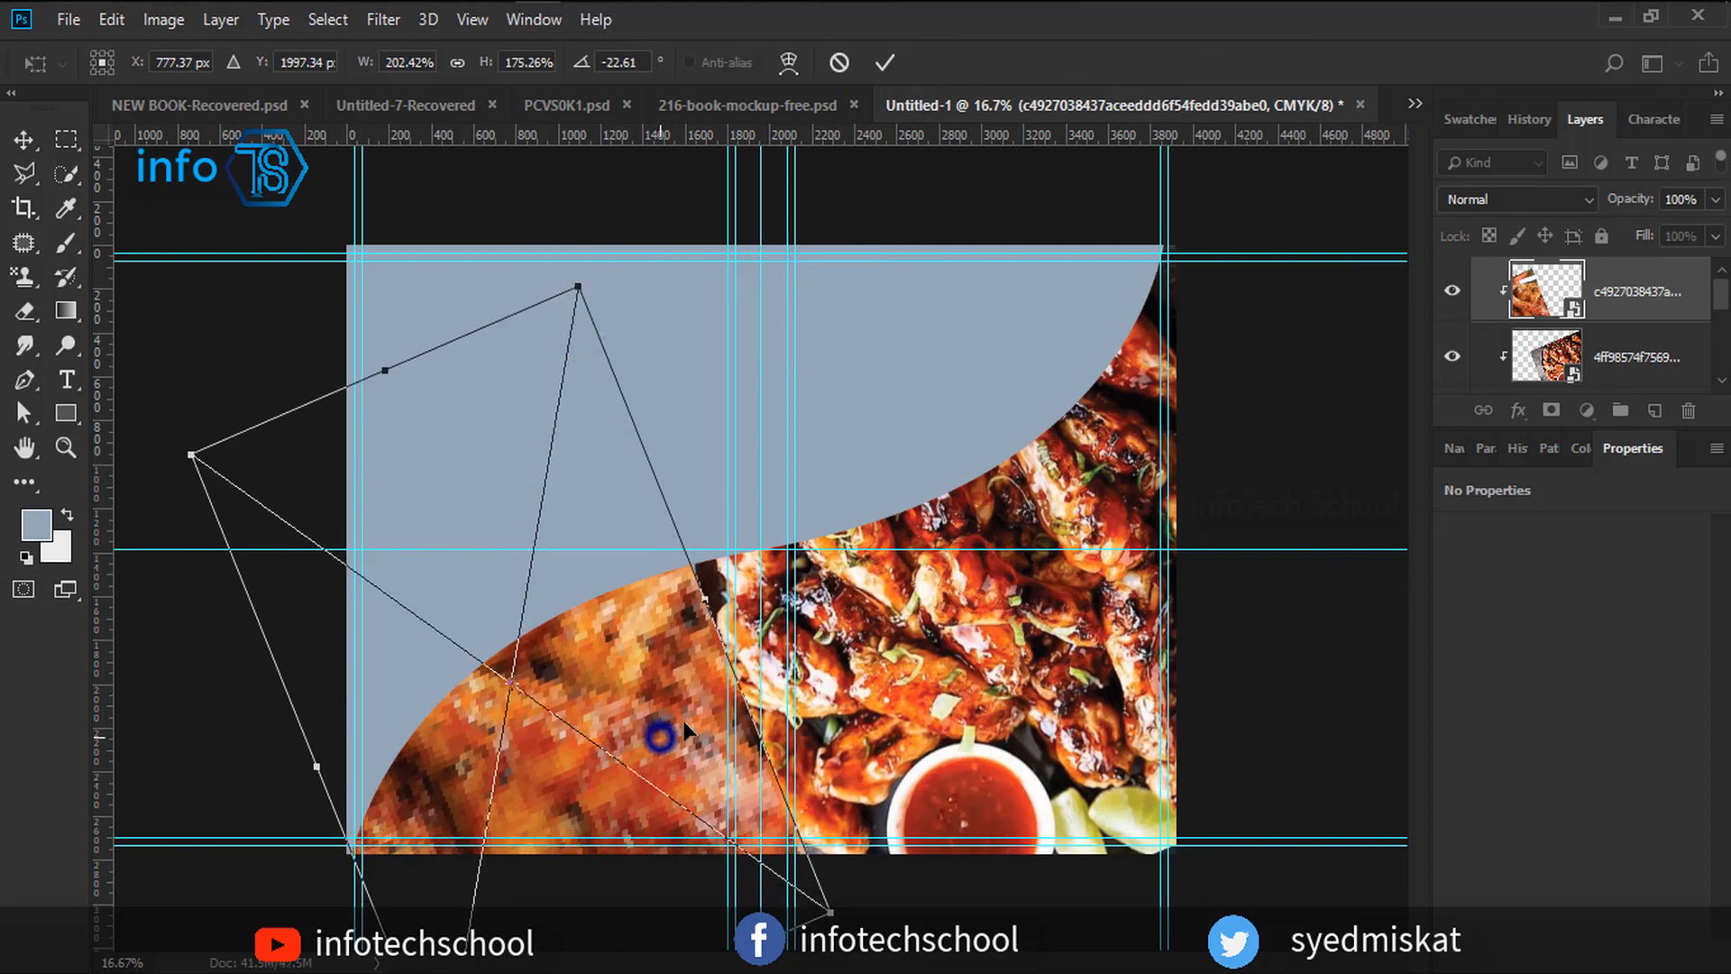
{"action": "left_click_drag", "start_coordinate": [657, 726], "coordinate": [711, 803]}
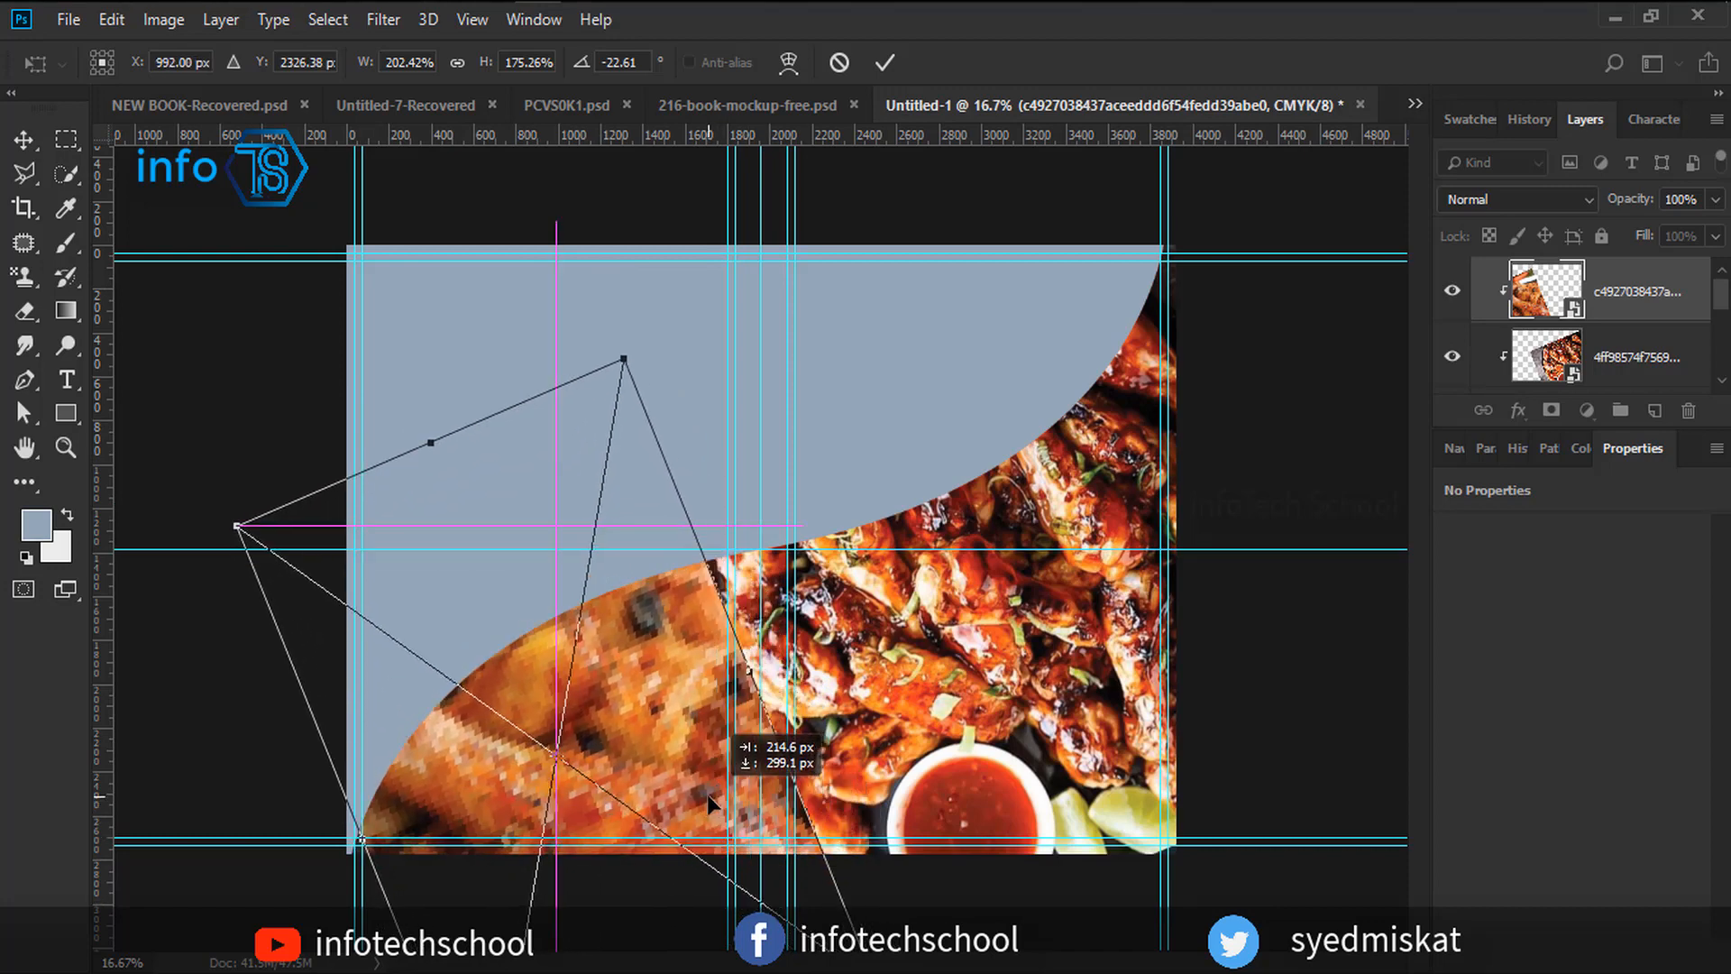
{"action": "left_click", "coordinate": [884, 62]}
{"action": "left_click", "coordinate": [1294, 643]}
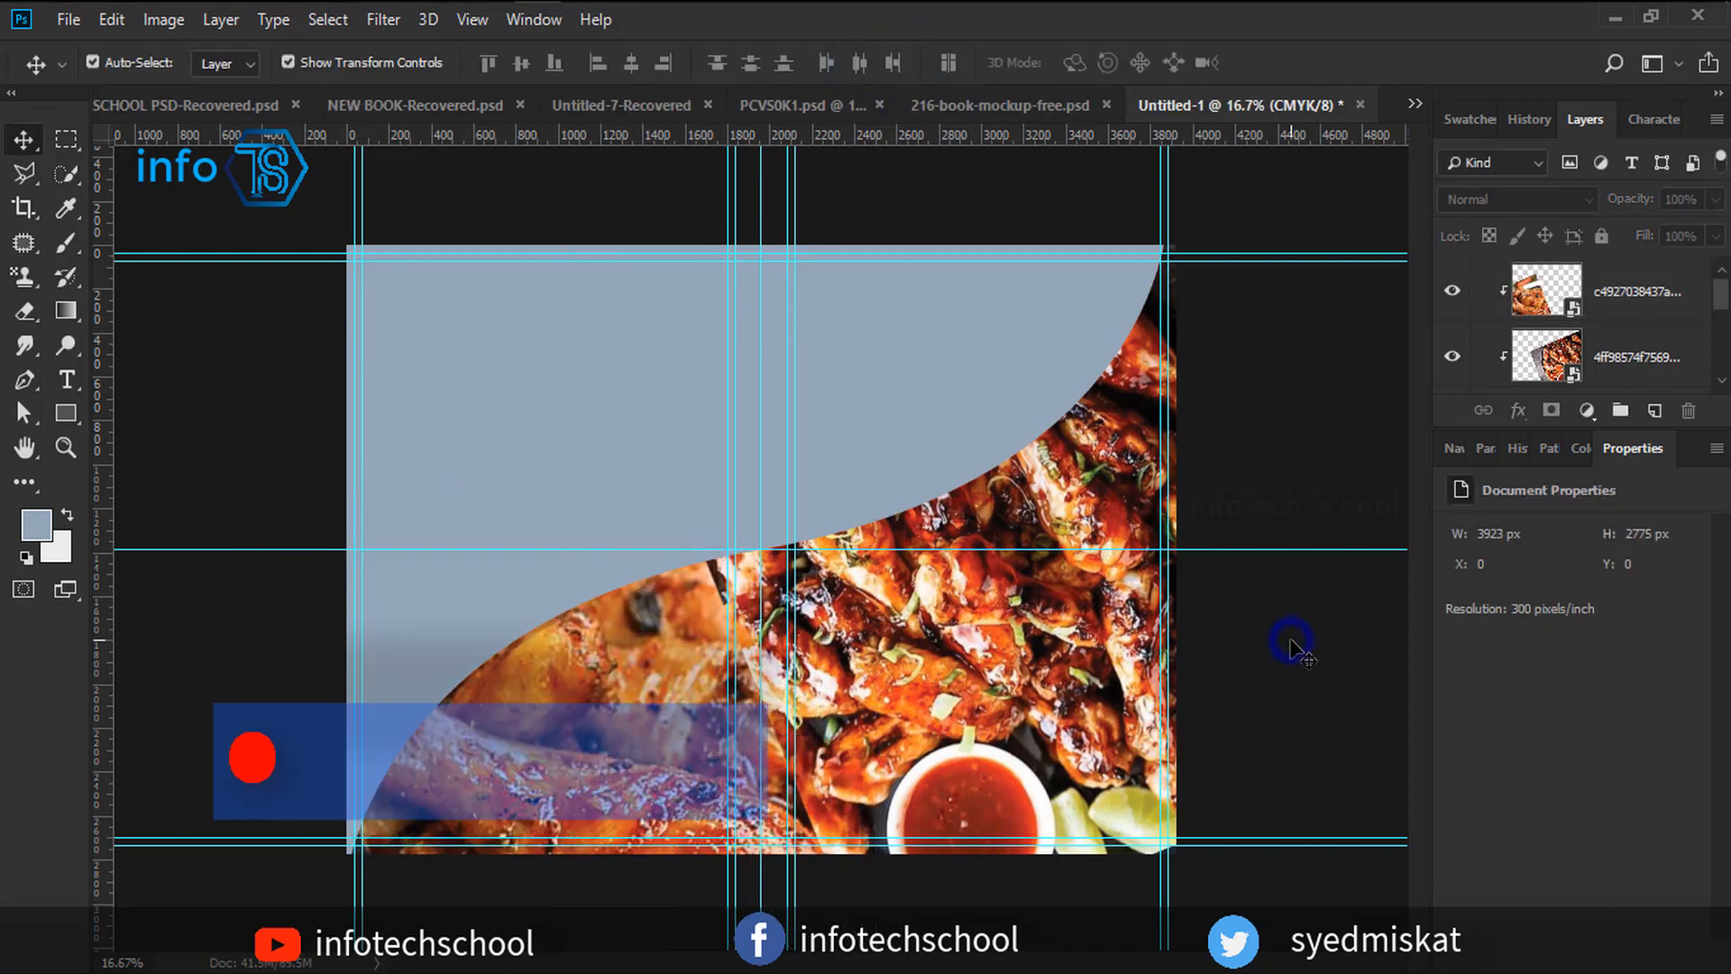
{"action": "left_click", "coordinate": [609, 730]}
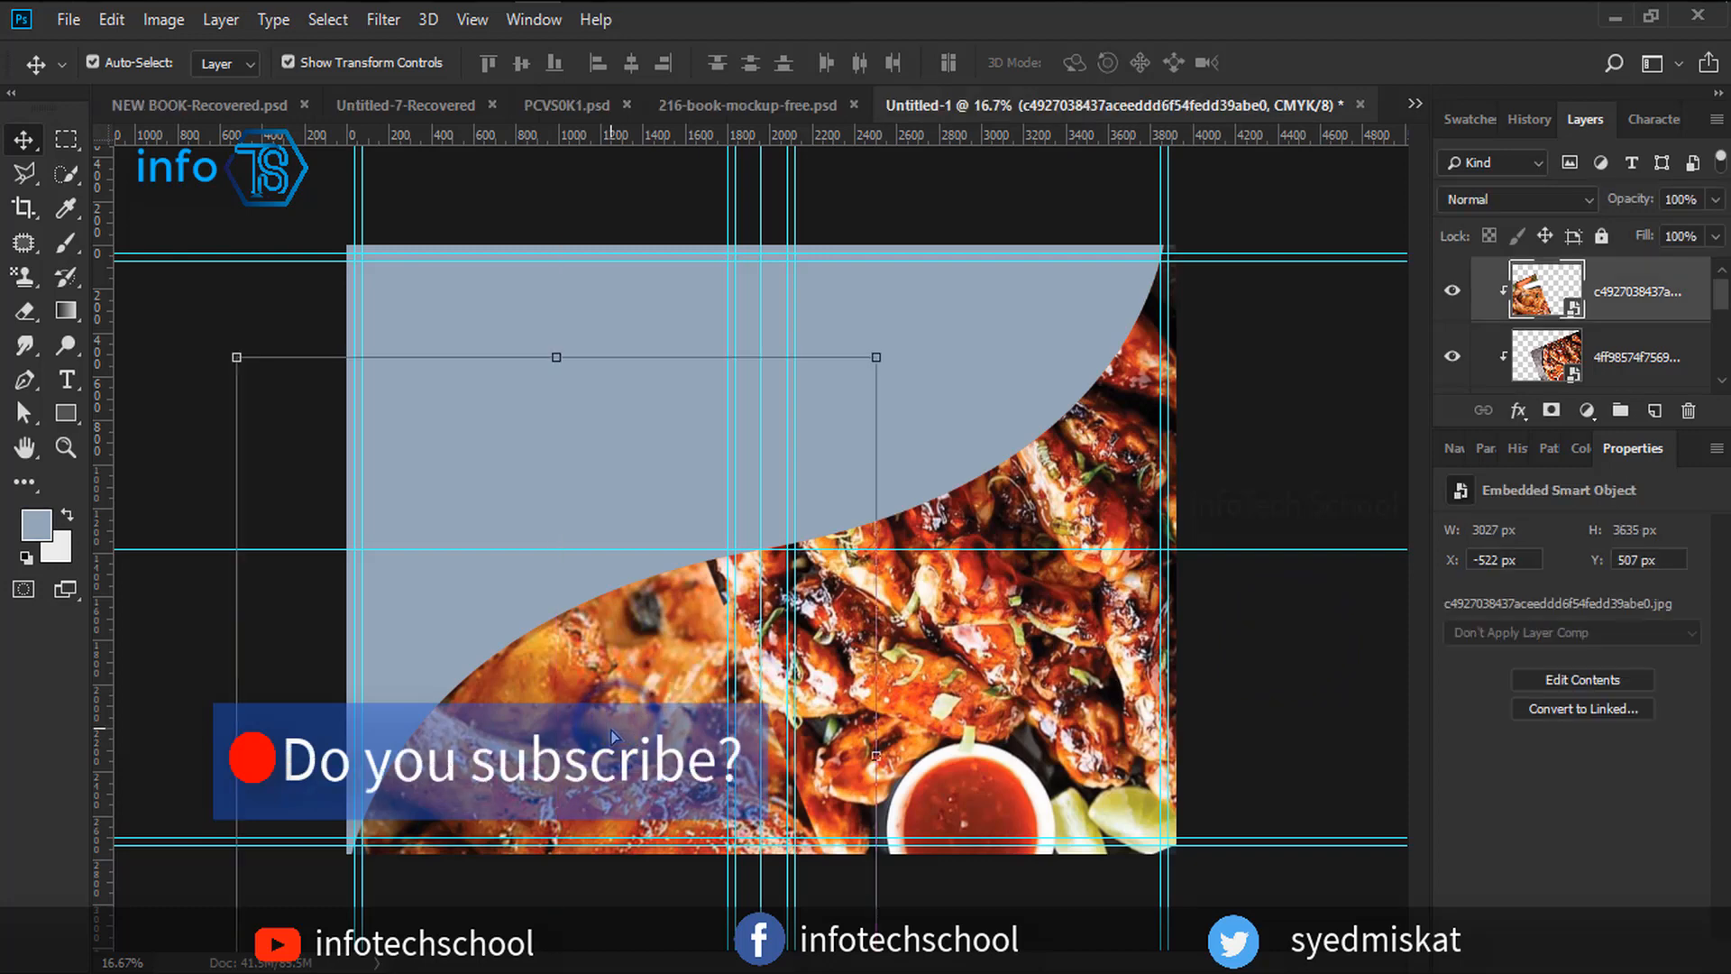
{"action": "left_click", "coordinate": [1244, 452]}
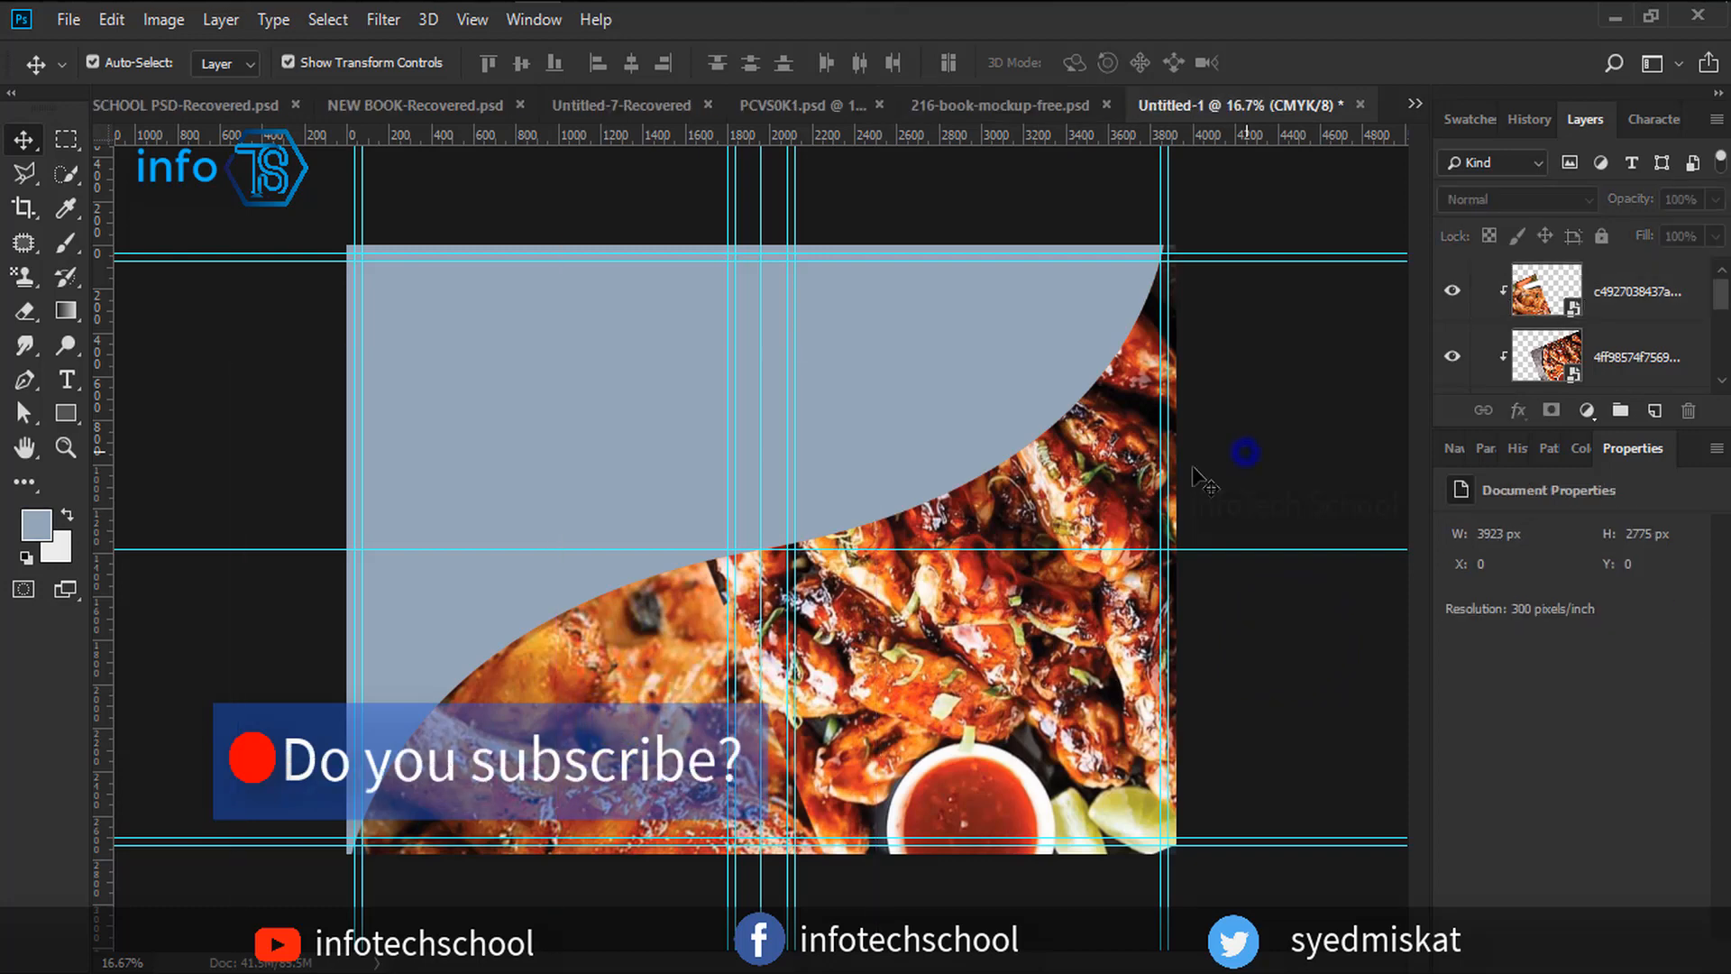
{"action": "left_click", "coordinate": [595, 726]}
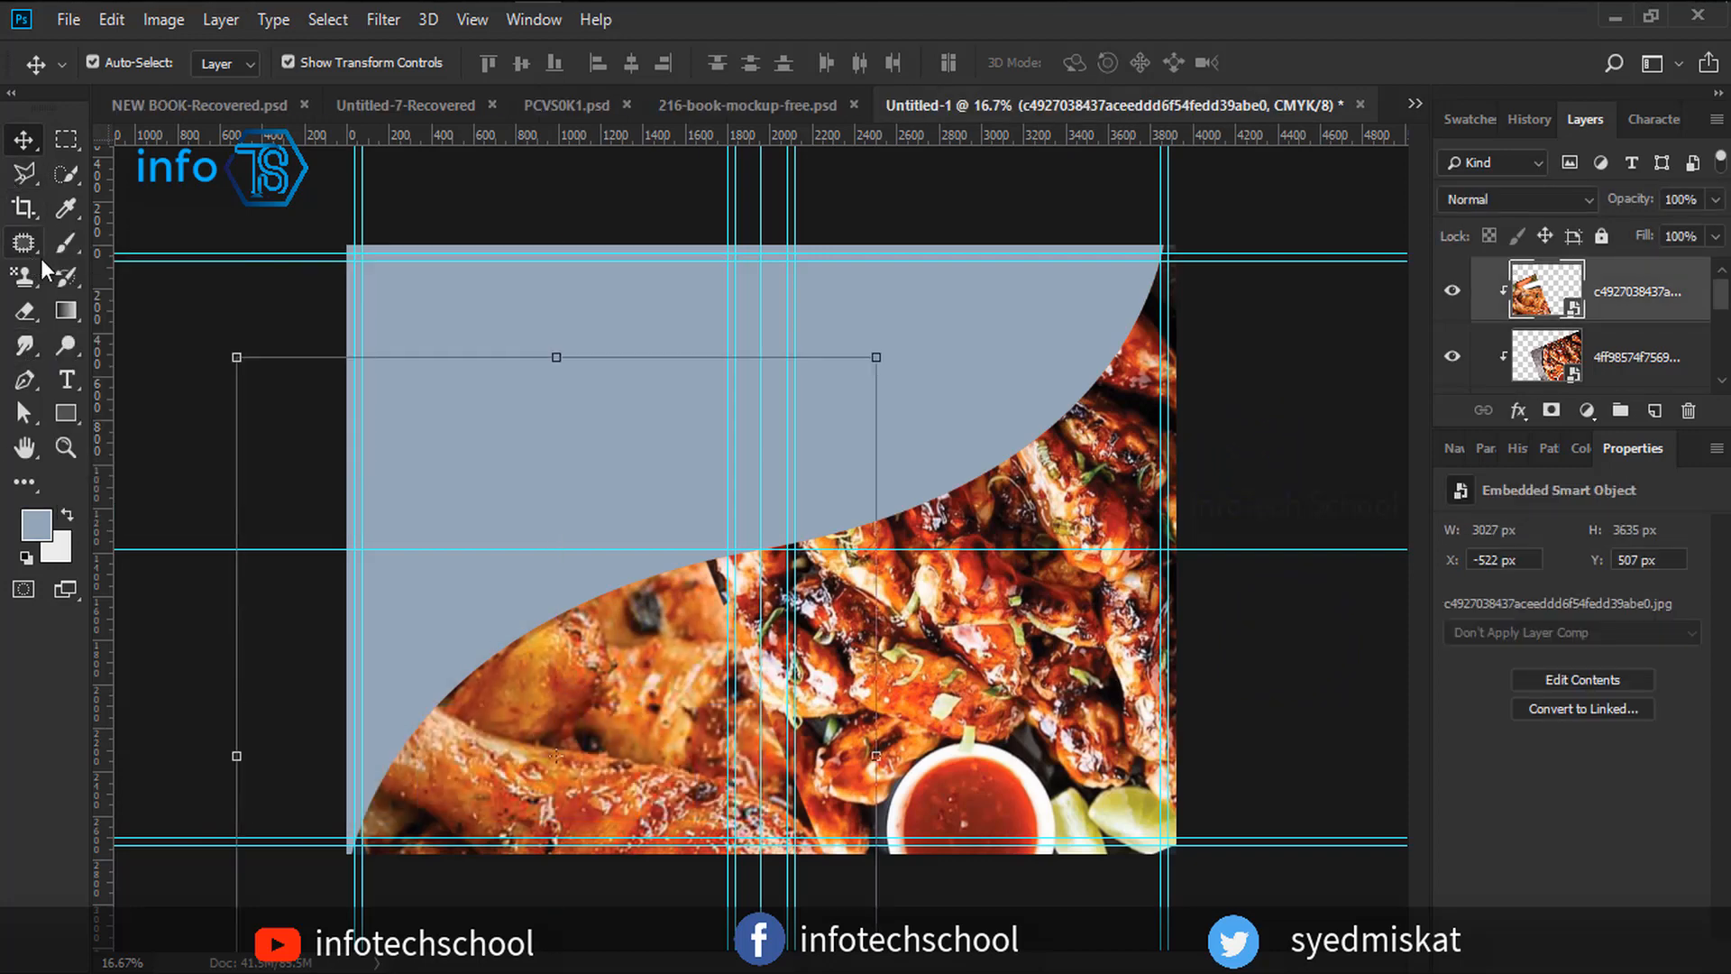
{"action": "left_click", "coordinate": [1274, 676]}
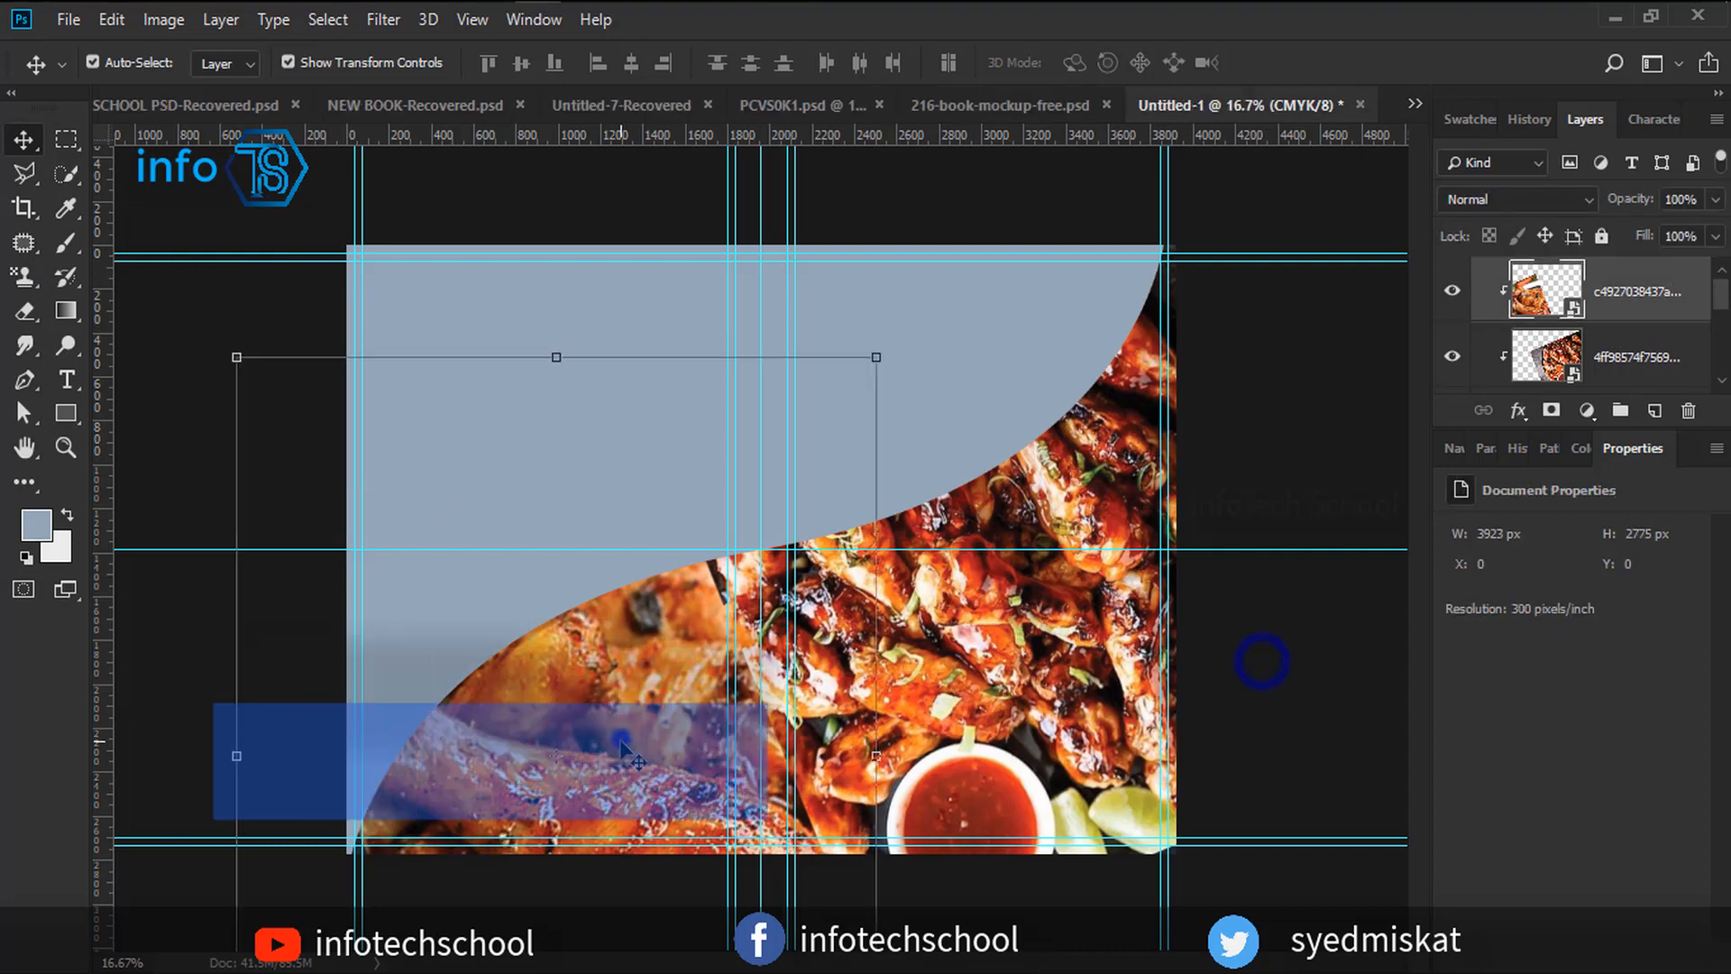
Nudge the red Shape 1 copy upward so it forms a thin band along the photos' curved edge.
{"action": "scroll", "coordinate": [1632, 383], "scroll_direction": "down", "scroll_amount": 2}
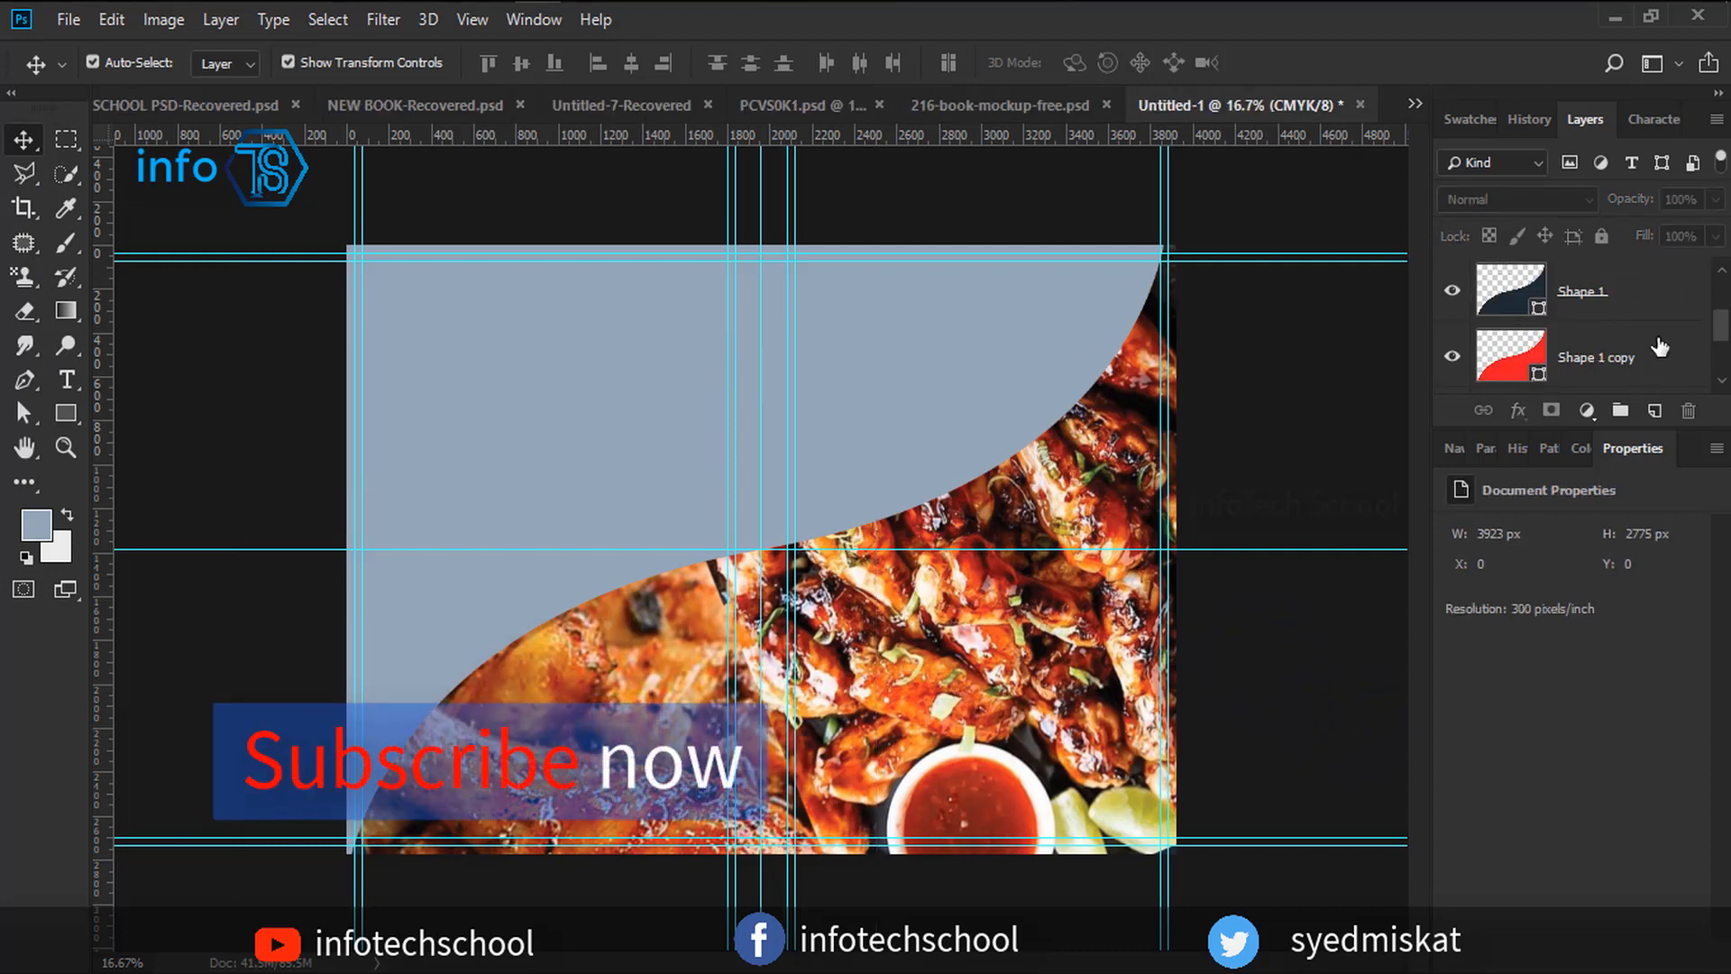
{"action": "left_click", "coordinate": [1636, 356]}
{"action": "key", "text": "shift+Up"}
{"action": "key", "text": "shift+Up"}
{"action": "key", "text": "shift+Up"}
{"action": "key", "text": "shift+Up"}
{"action": "key", "text": "shift+Up"}
{"action": "key", "text": "shift+Up"}
{"action": "key", "text": "shift+Up"}
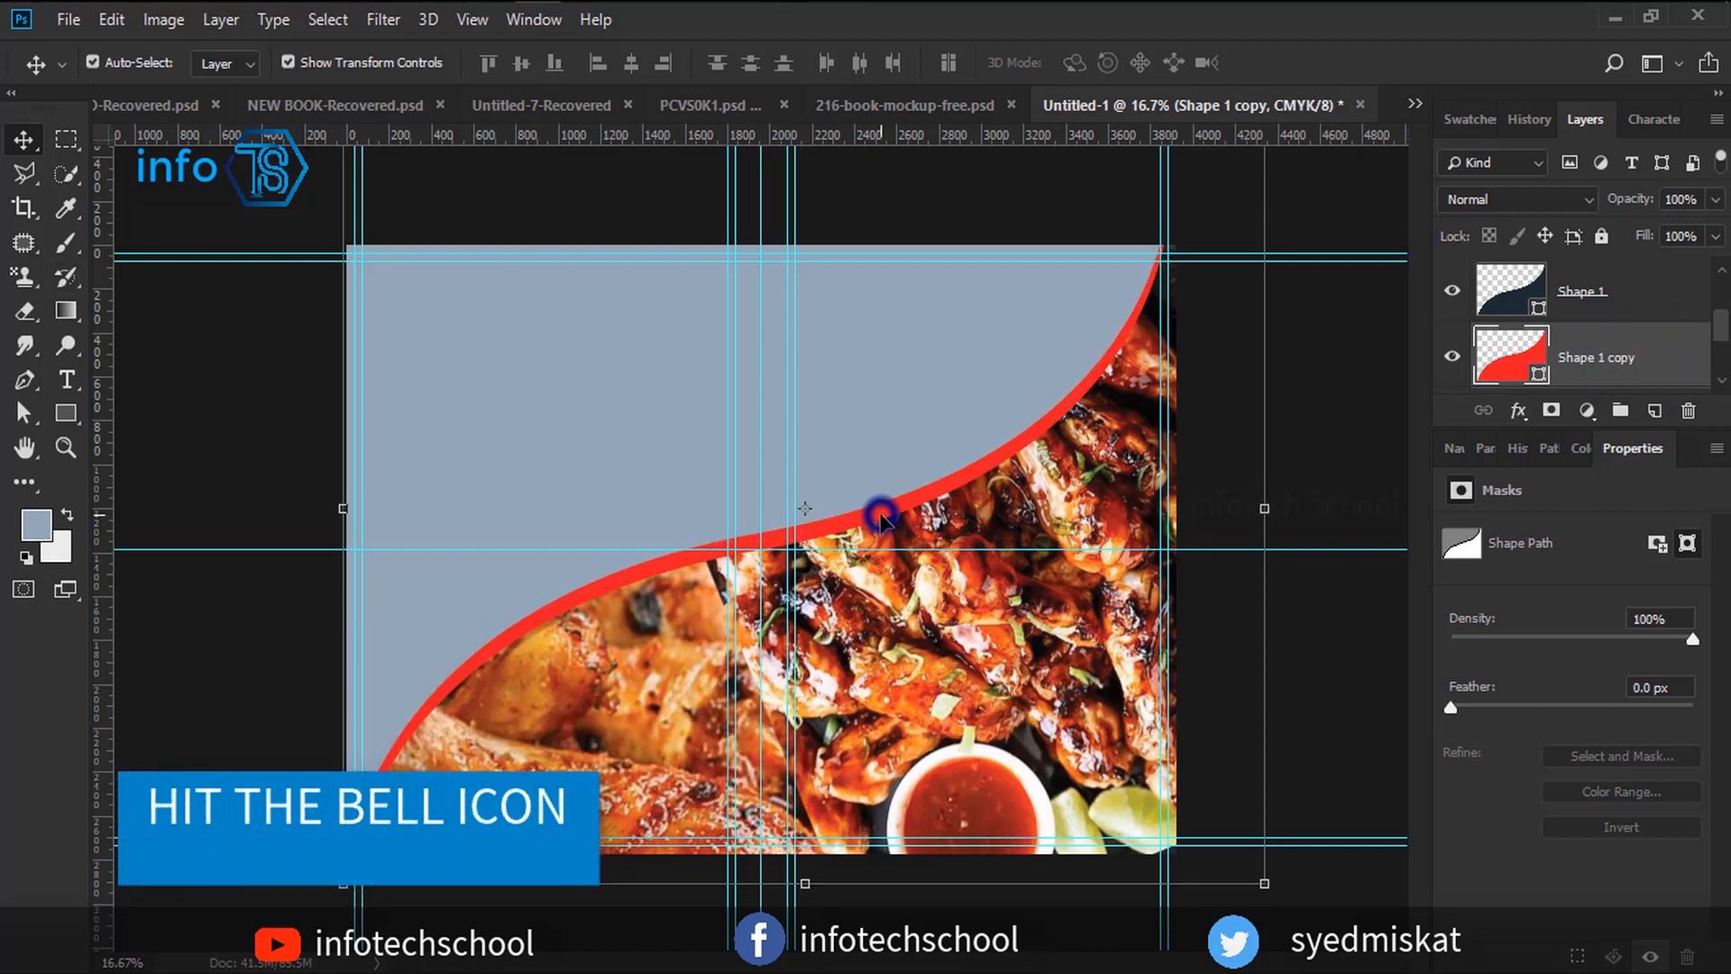
Duplicate the red Shape 1 copy as a near-white (#fdfdfd) shape stacked directly above the red one.
{"action": "scroll", "coordinate": [1598, 318], "scroll_direction": "down", "scroll_amount": 1}
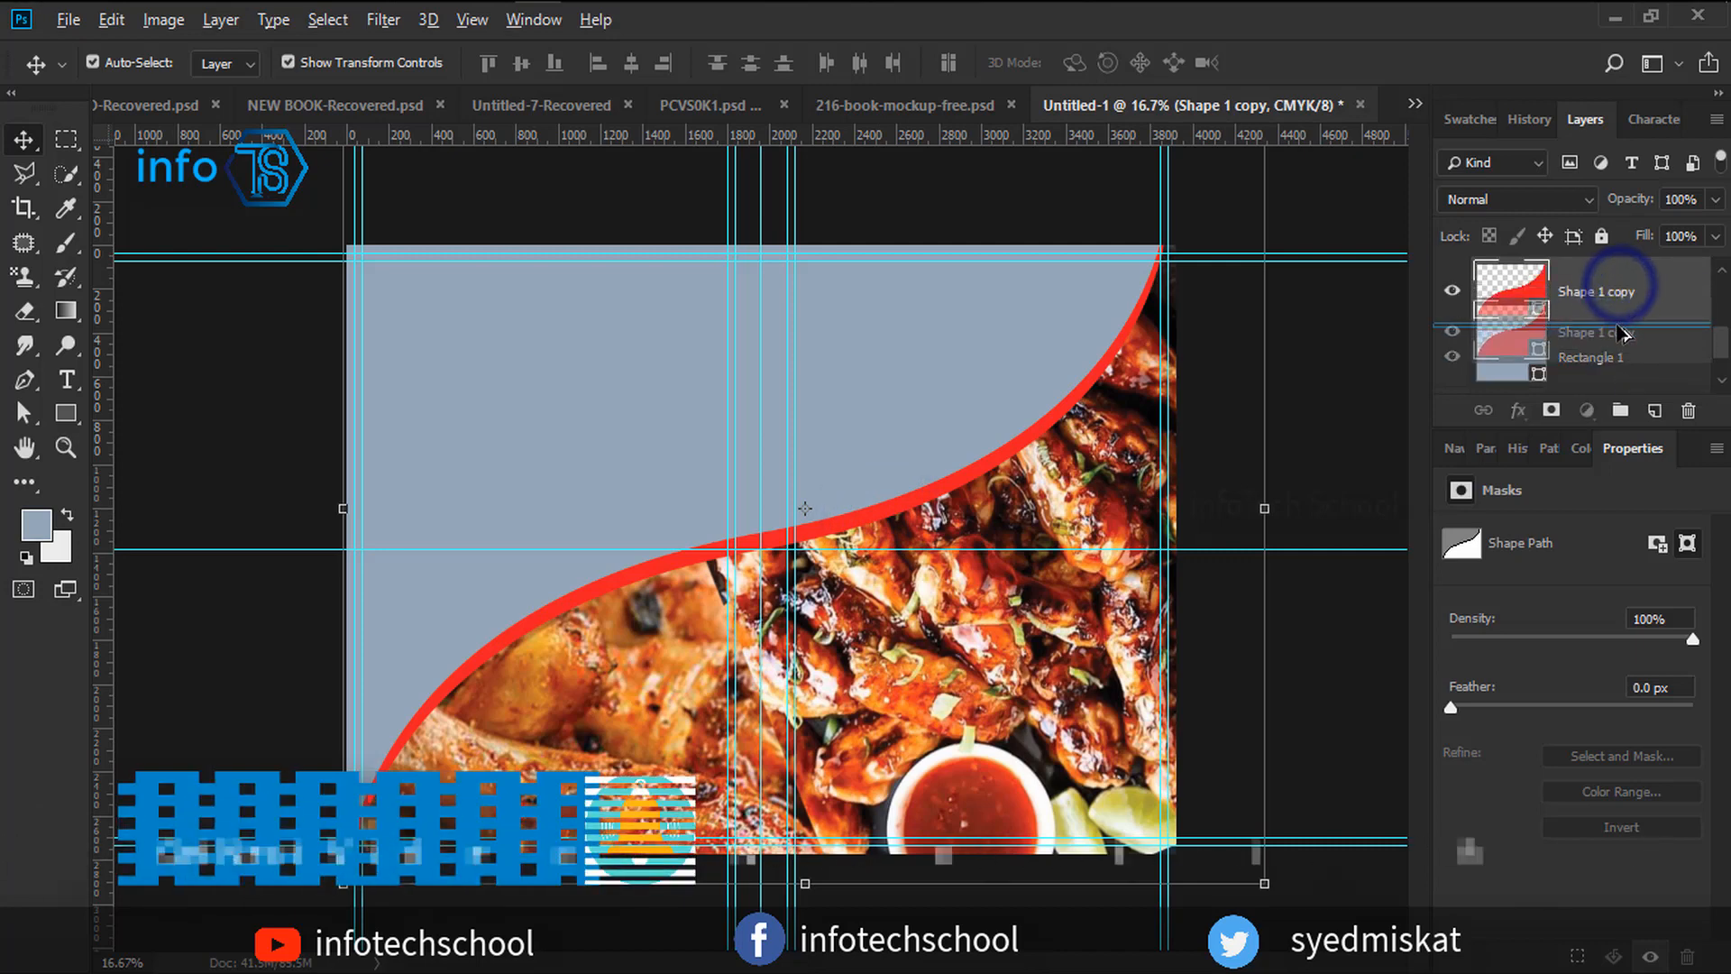
{"action": "key", "text": "ctrl+j"}
{"action": "double_click", "coordinate": [1537, 379]}
{"action": "left_click_drag", "start_coordinate": [1086, 410], "coordinate": [1017, 370]}
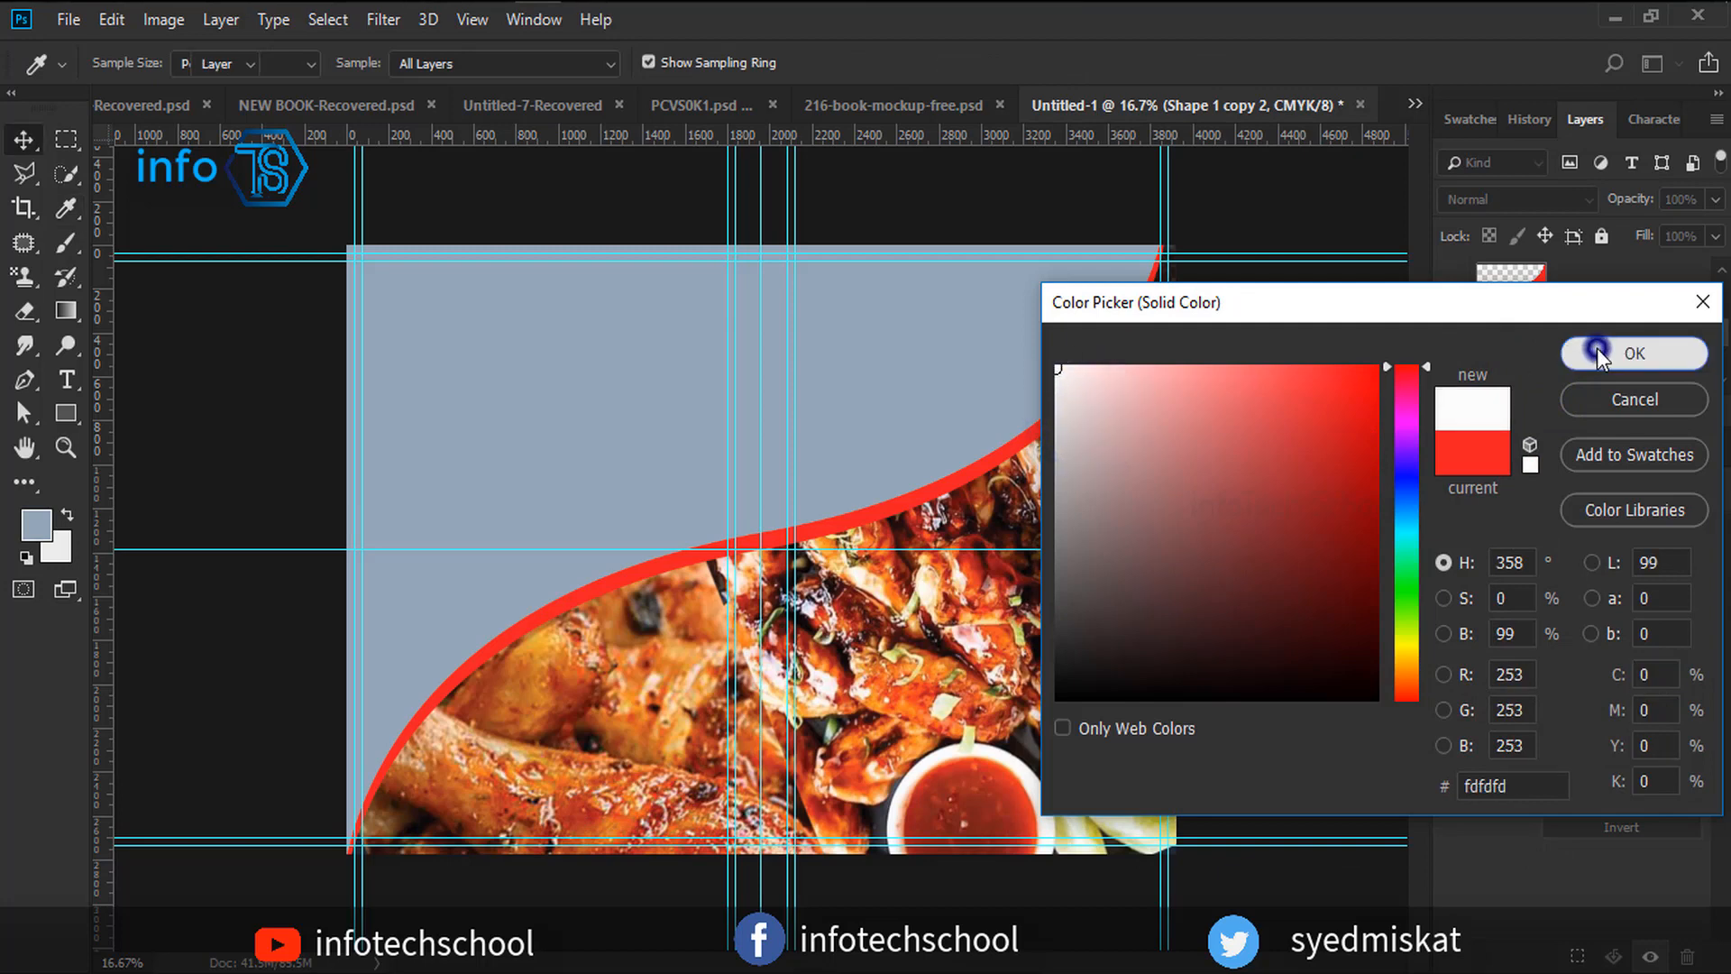
{"action": "left_click", "coordinate": [1598, 350]}
{"action": "left_click_drag", "start_coordinate": [1601, 354], "coordinate": [1592, 269]}
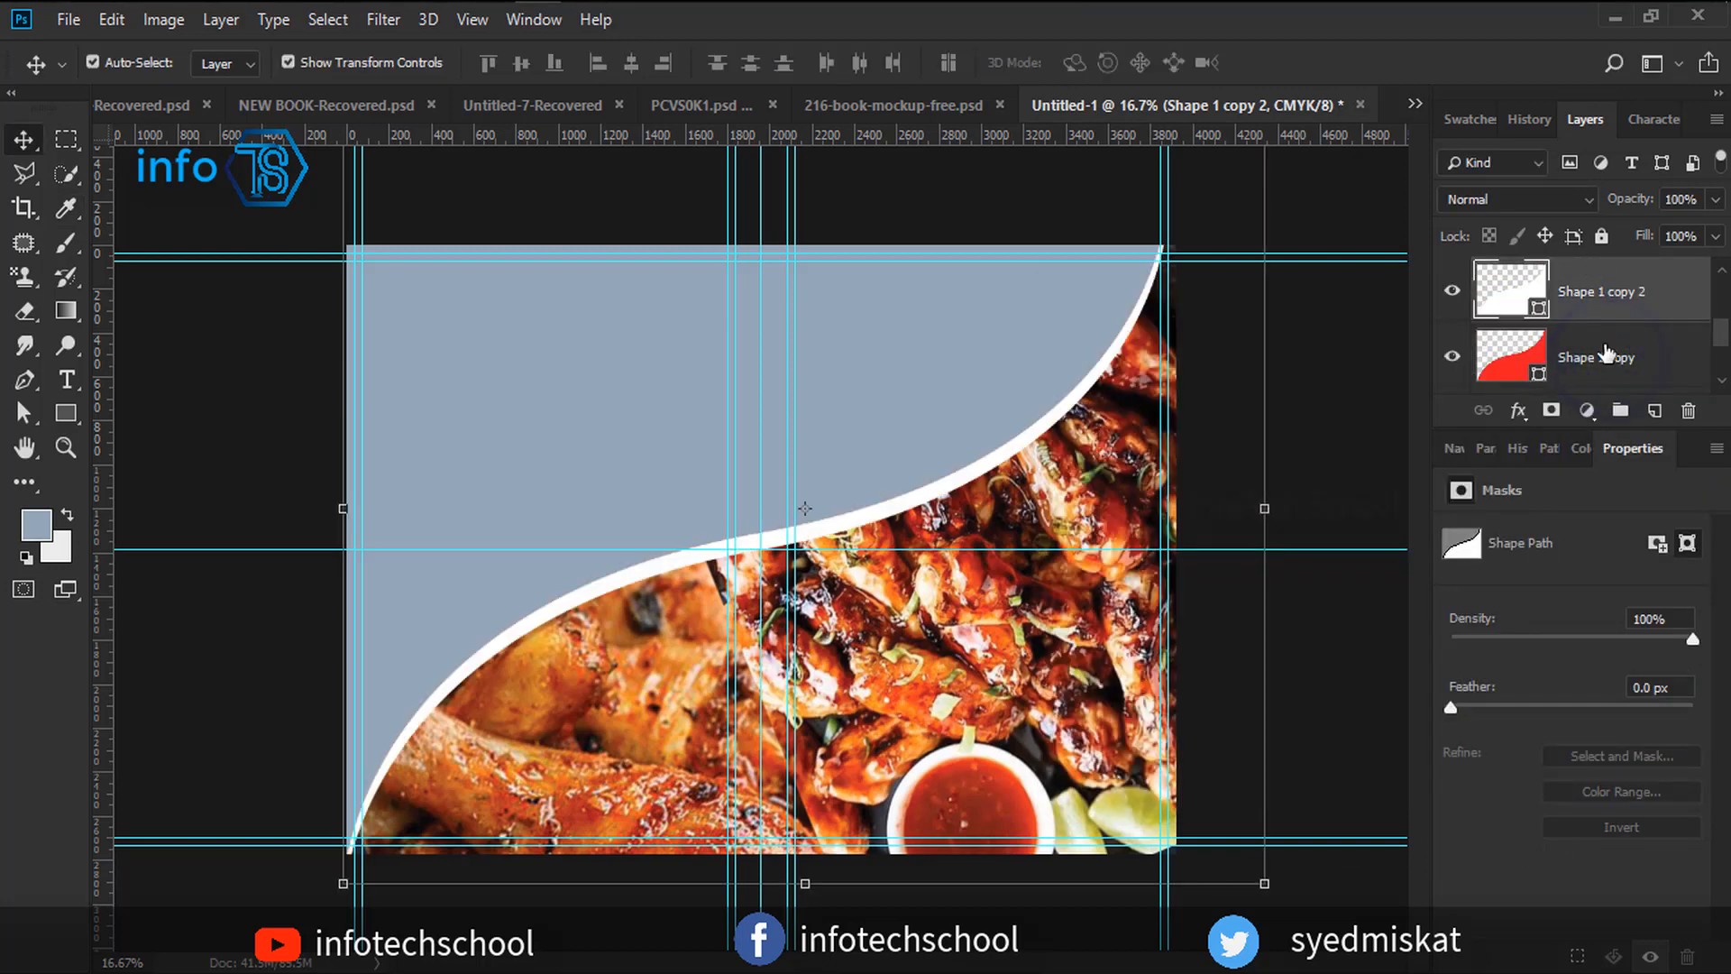
Nudge the red Shape 1 copy further upward so a red band shows above the white one.
{"action": "left_click", "coordinate": [1598, 359]}
{"action": "key", "text": "shift+Up"}
{"action": "key", "text": "shift+Up"}
{"action": "key", "text": "shift+Up"}
{"action": "key", "text": "shift+Up"}
{"action": "key", "text": "shift+Up"}
{"action": "key", "text": "shift+Up"}
{"action": "key", "text": "shift+Up"}
{"action": "key", "text": "shift+Up"}
{"action": "key", "text": "shift+Up"}
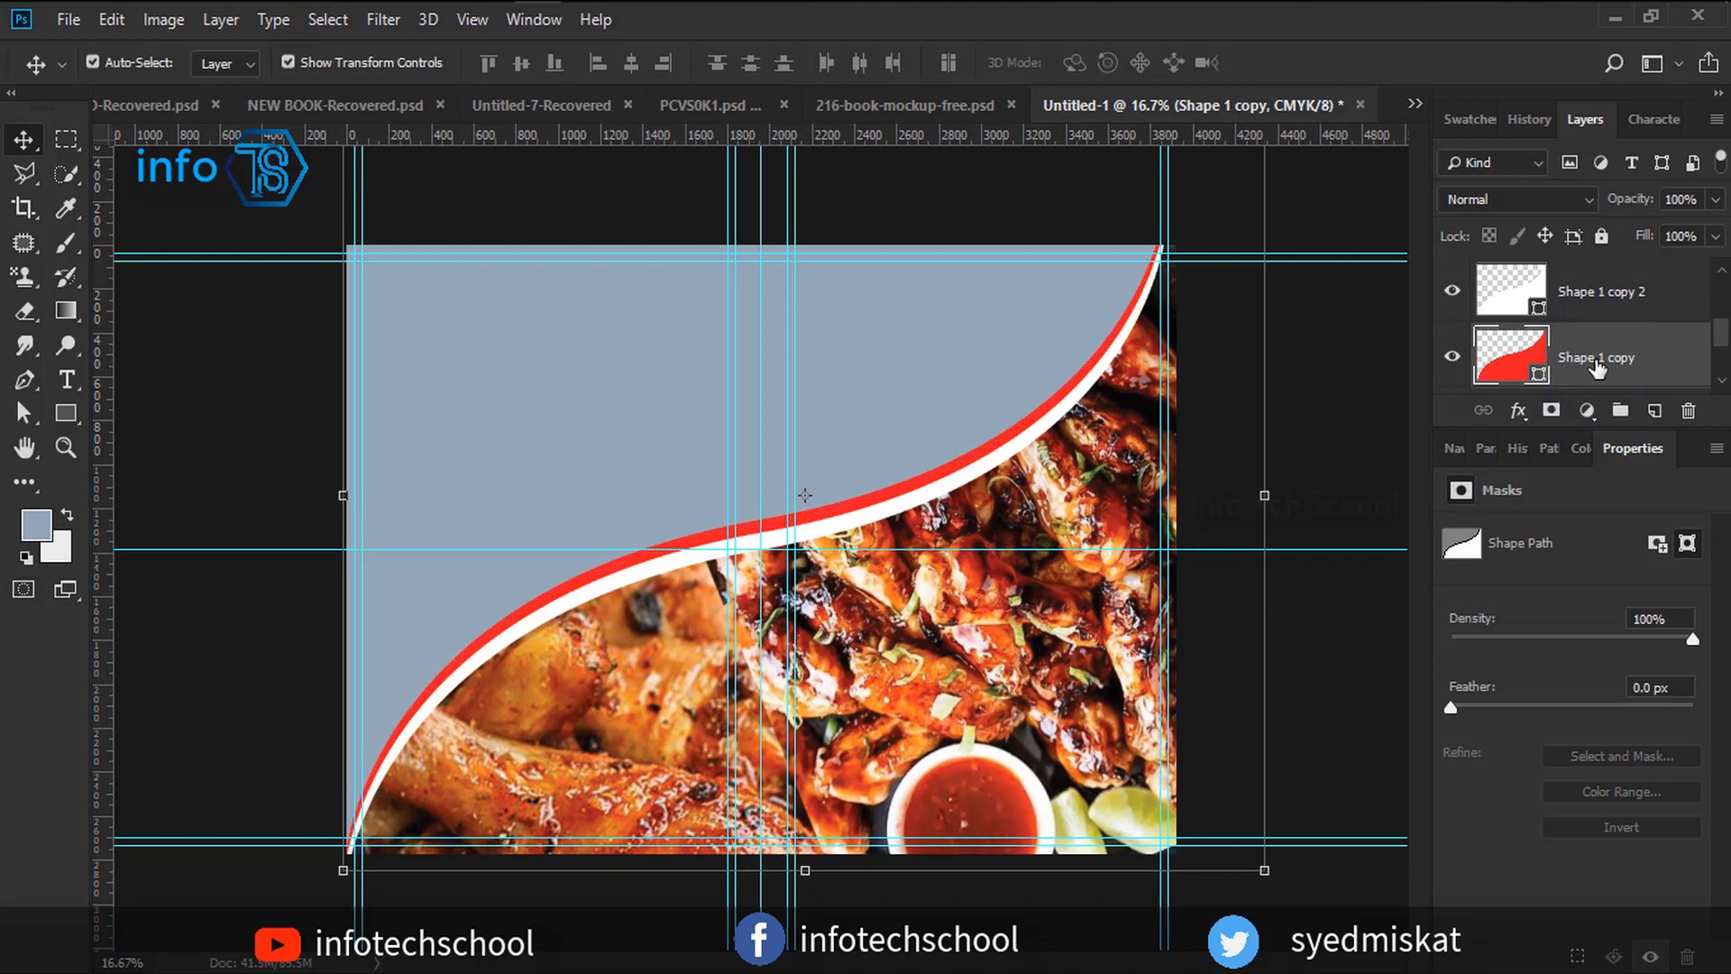
{"action": "left_click", "coordinate": [1350, 488]}
Scale the white curved shape to about 101.2% × 101.5%, extending it at the upper-right corner of the cover.
{"action": "left_click", "coordinate": [1091, 388]}
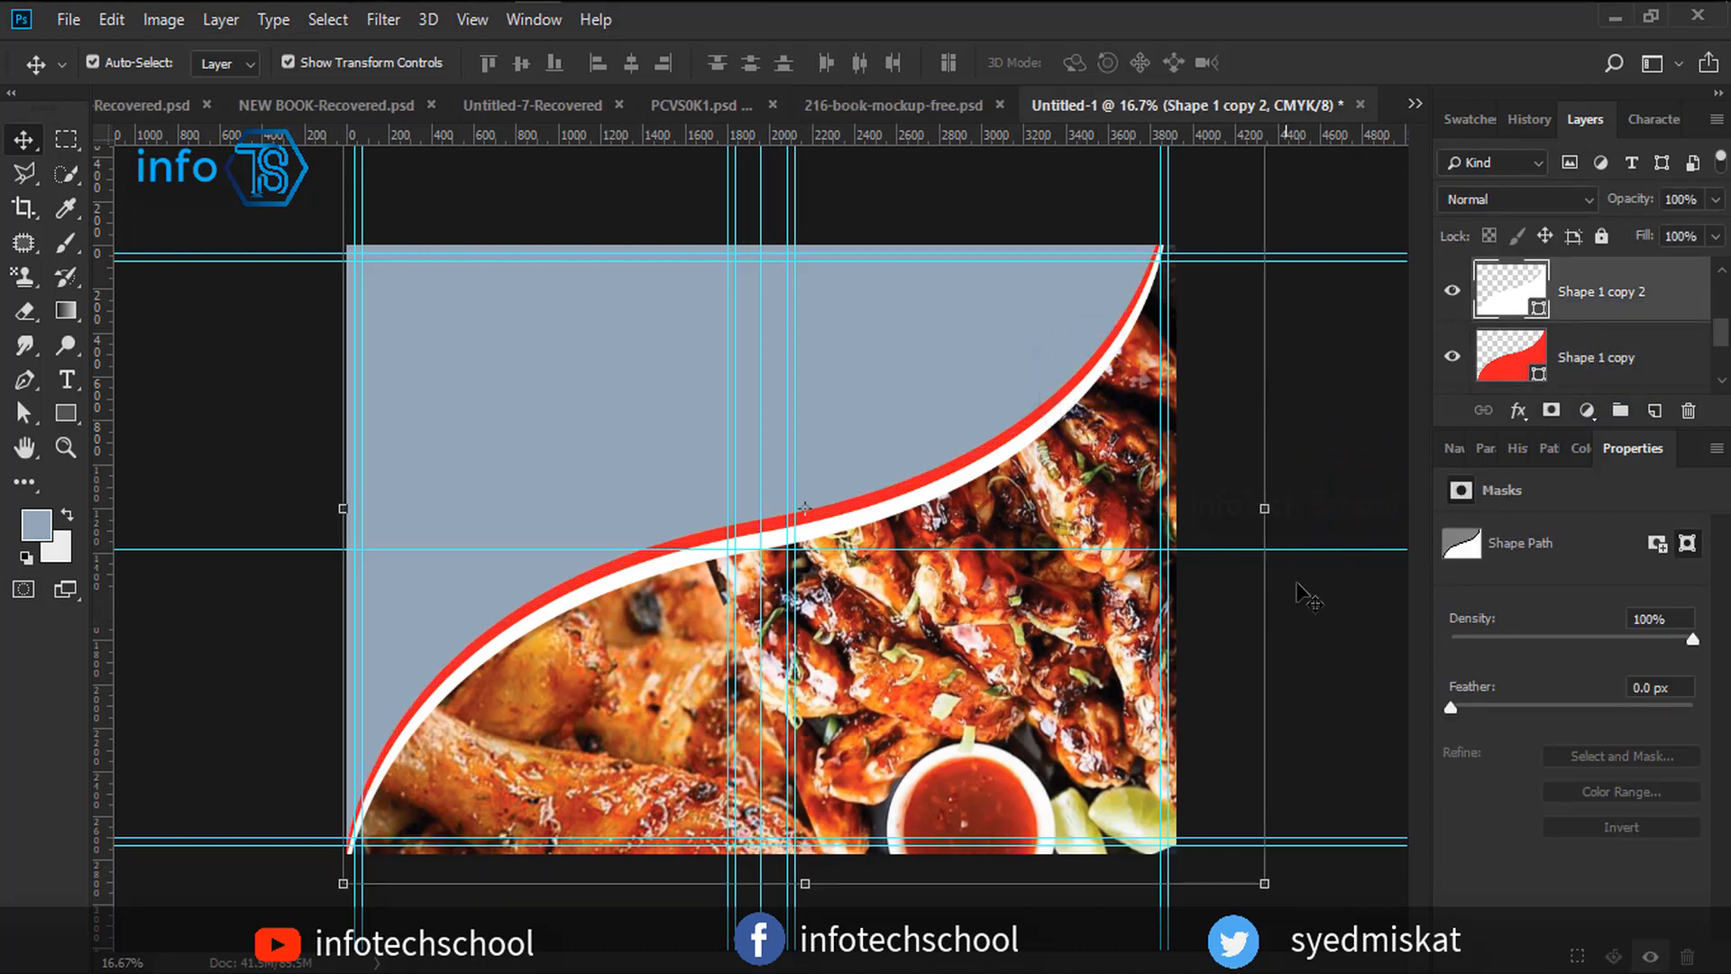
{"action": "key", "text": "ctrl+minus"}
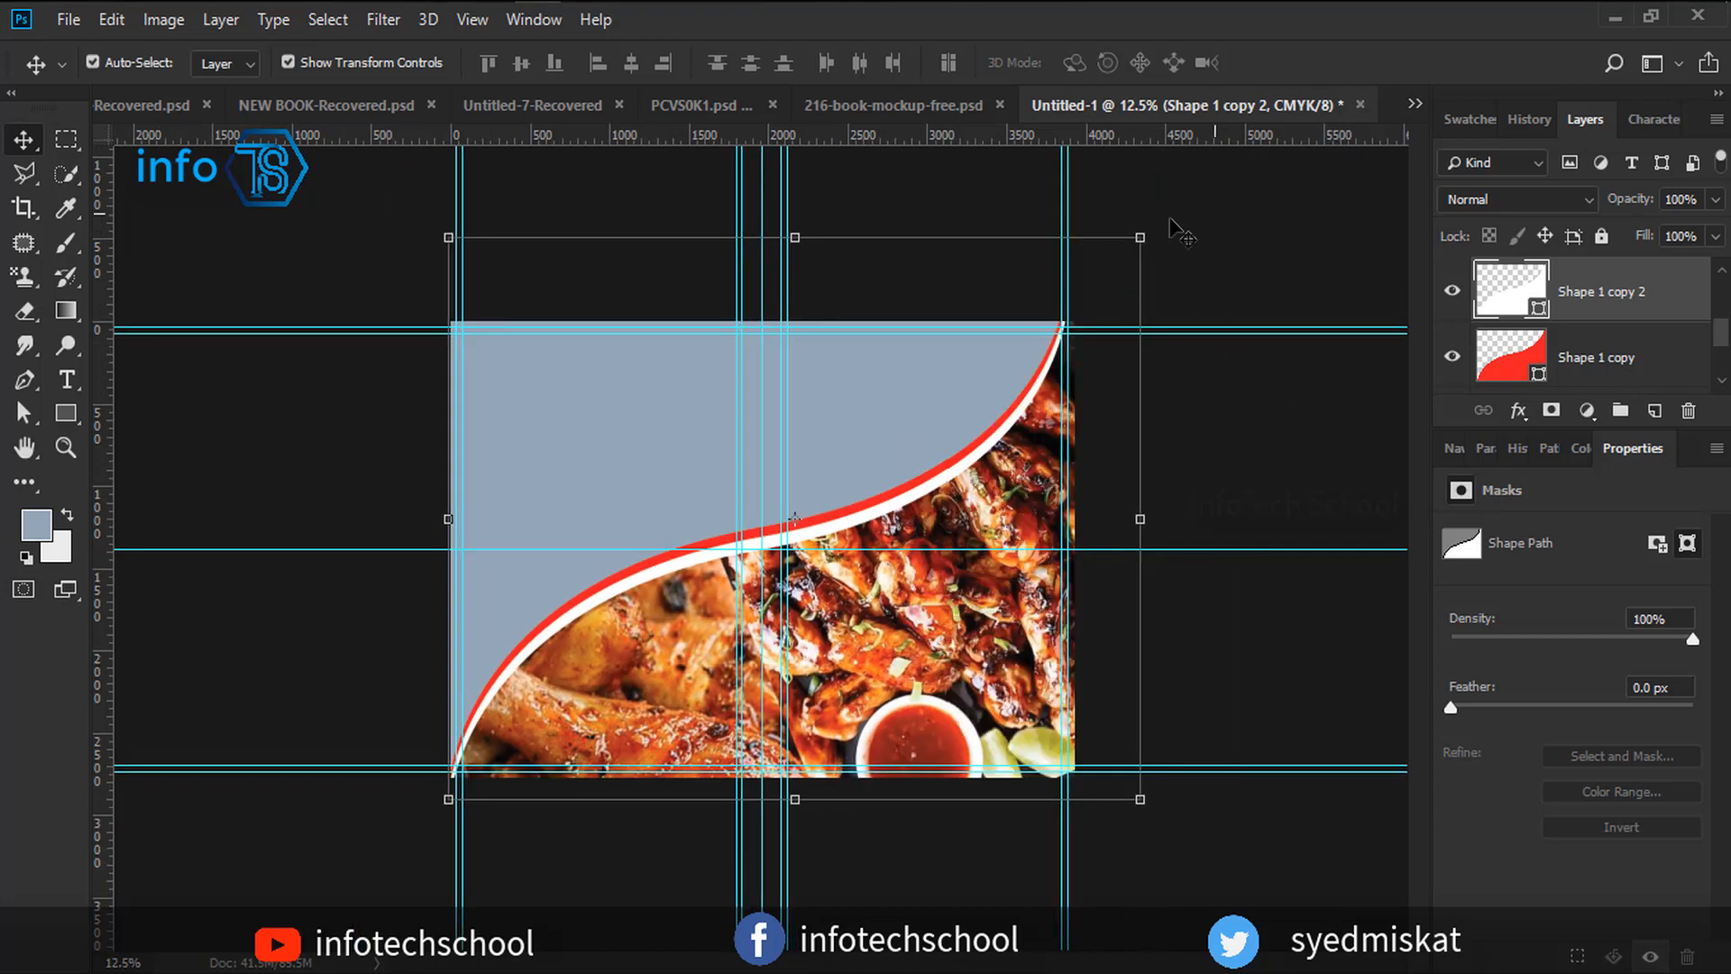
{"action": "left_click_drag", "start_coordinate": [1141, 237], "coordinate": [1151, 228]}
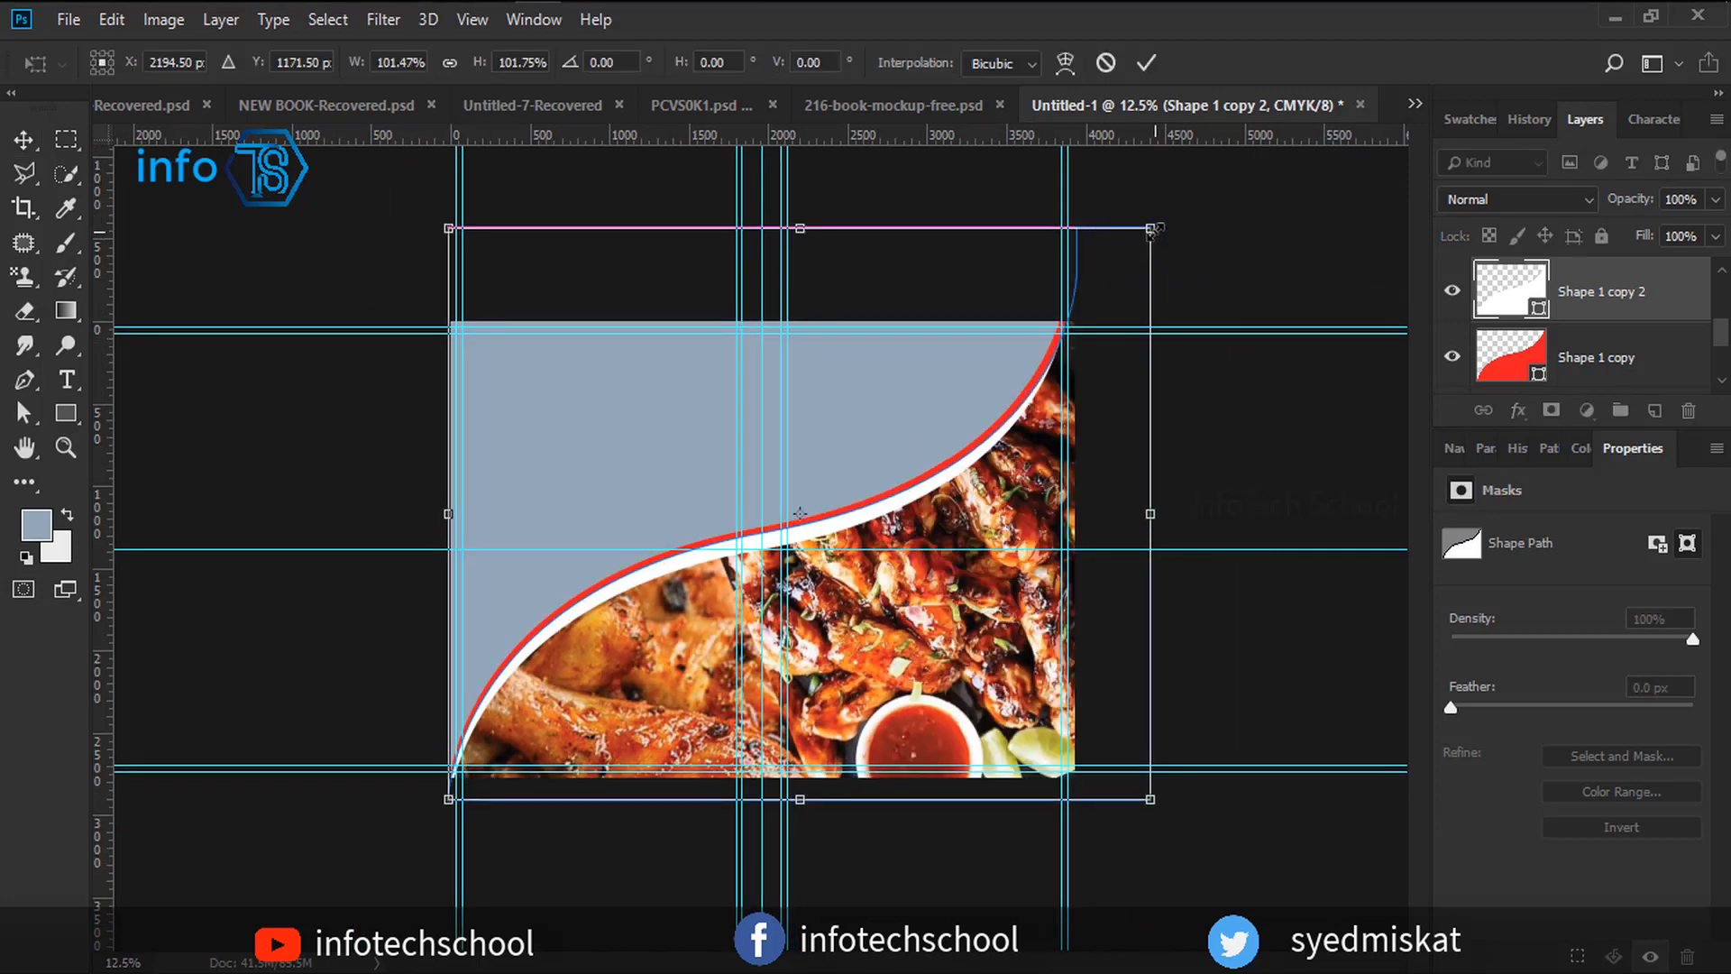
{"action": "left_click_drag", "start_coordinate": [448, 801], "coordinate": [460, 813]}
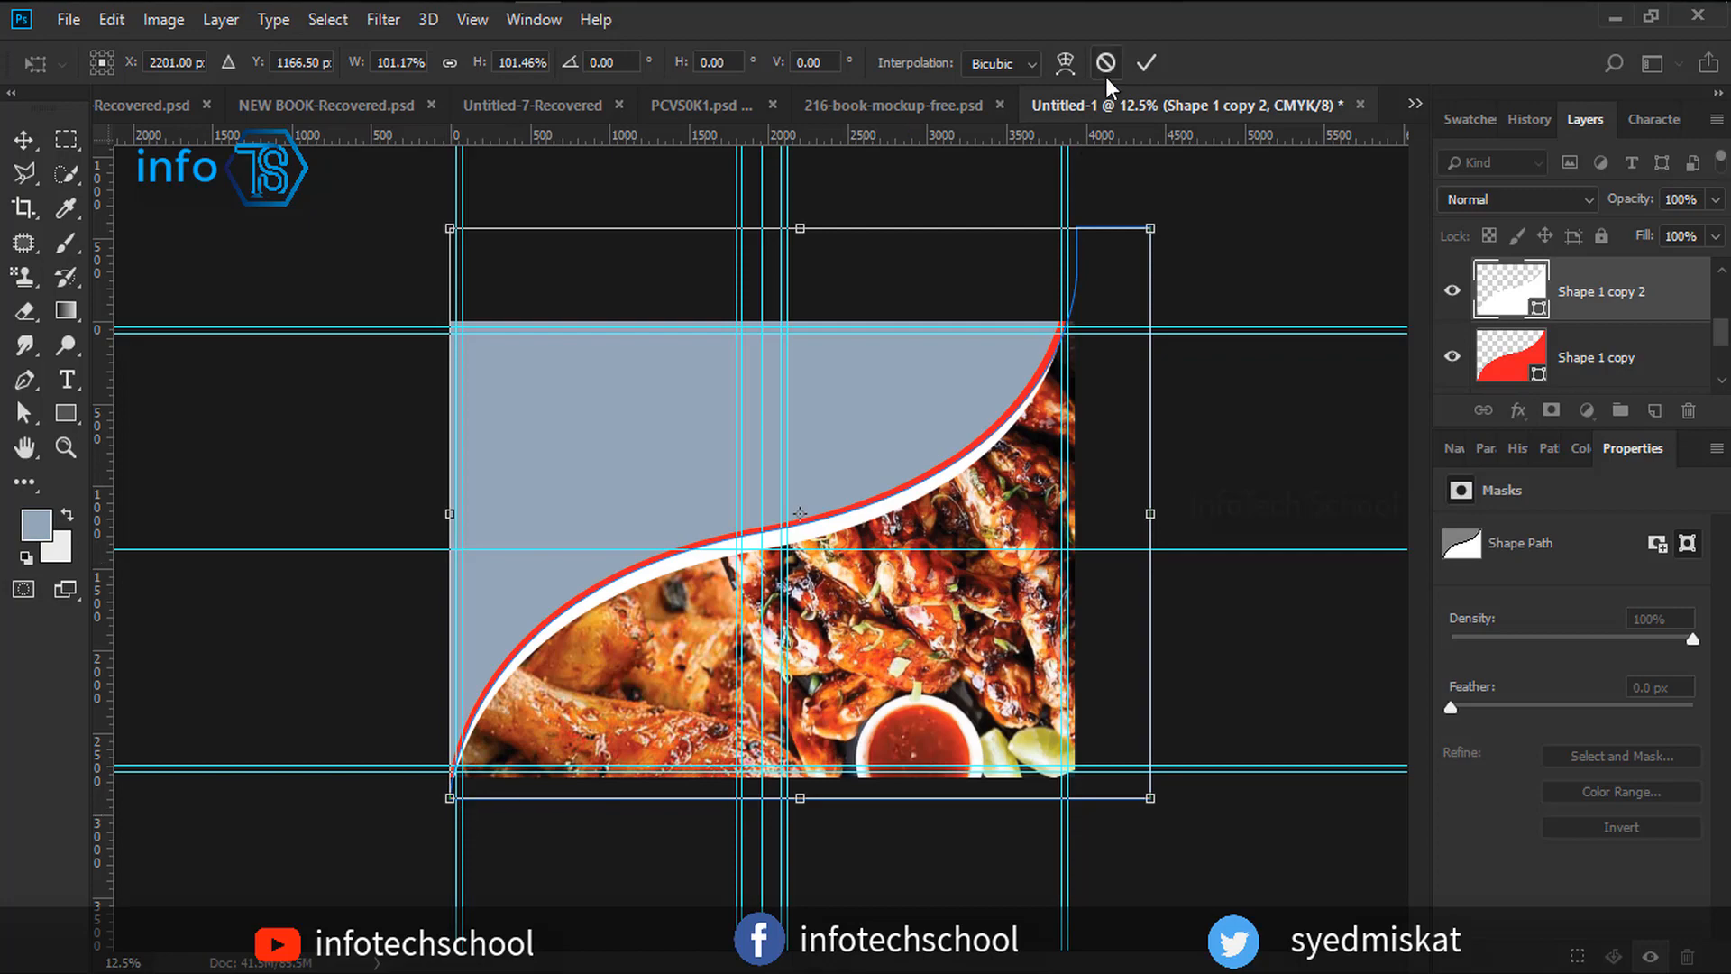
{"action": "left_click", "coordinate": [1145, 65]}
Scale the white curved shape to about 99.7% from its lower-left corner, refining where the white band meets the cover's lower-left edge.
{"action": "key", "text": "ctrl+plus"}
{"action": "key", "text": "ctrl+plus"}
{"action": "key", "text": "ctrl+plus"}
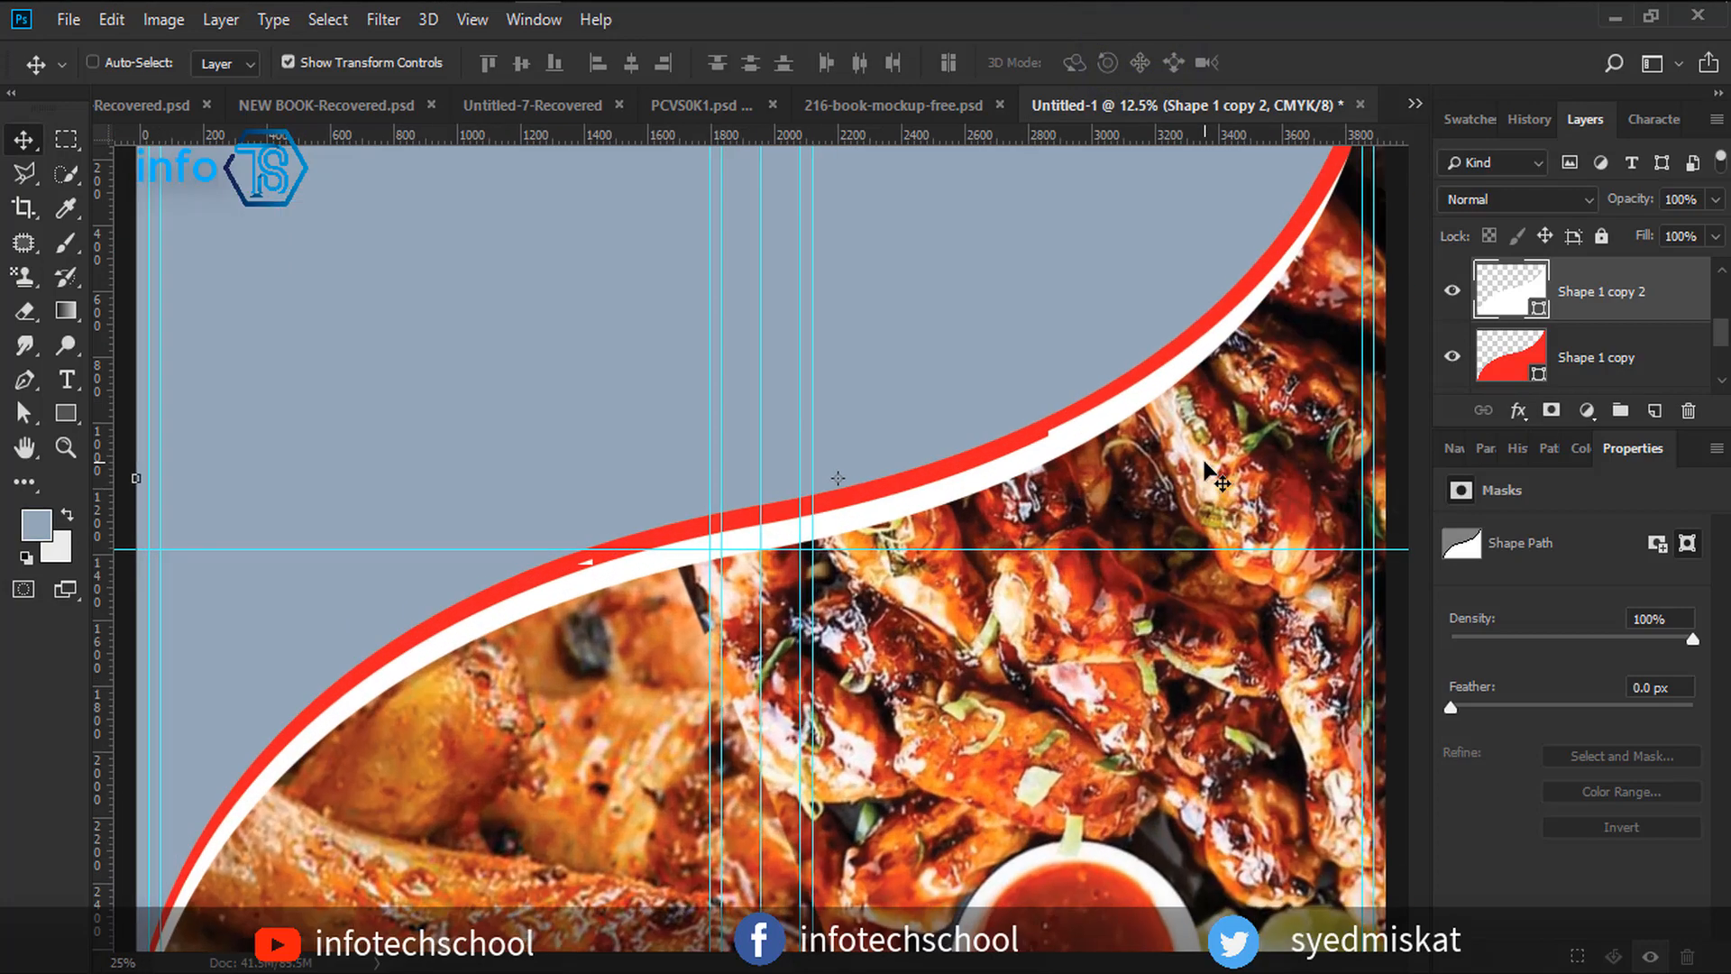
{"action": "left_click_drag", "start_coordinate": [448, 709], "coordinate": [1088, 196]}
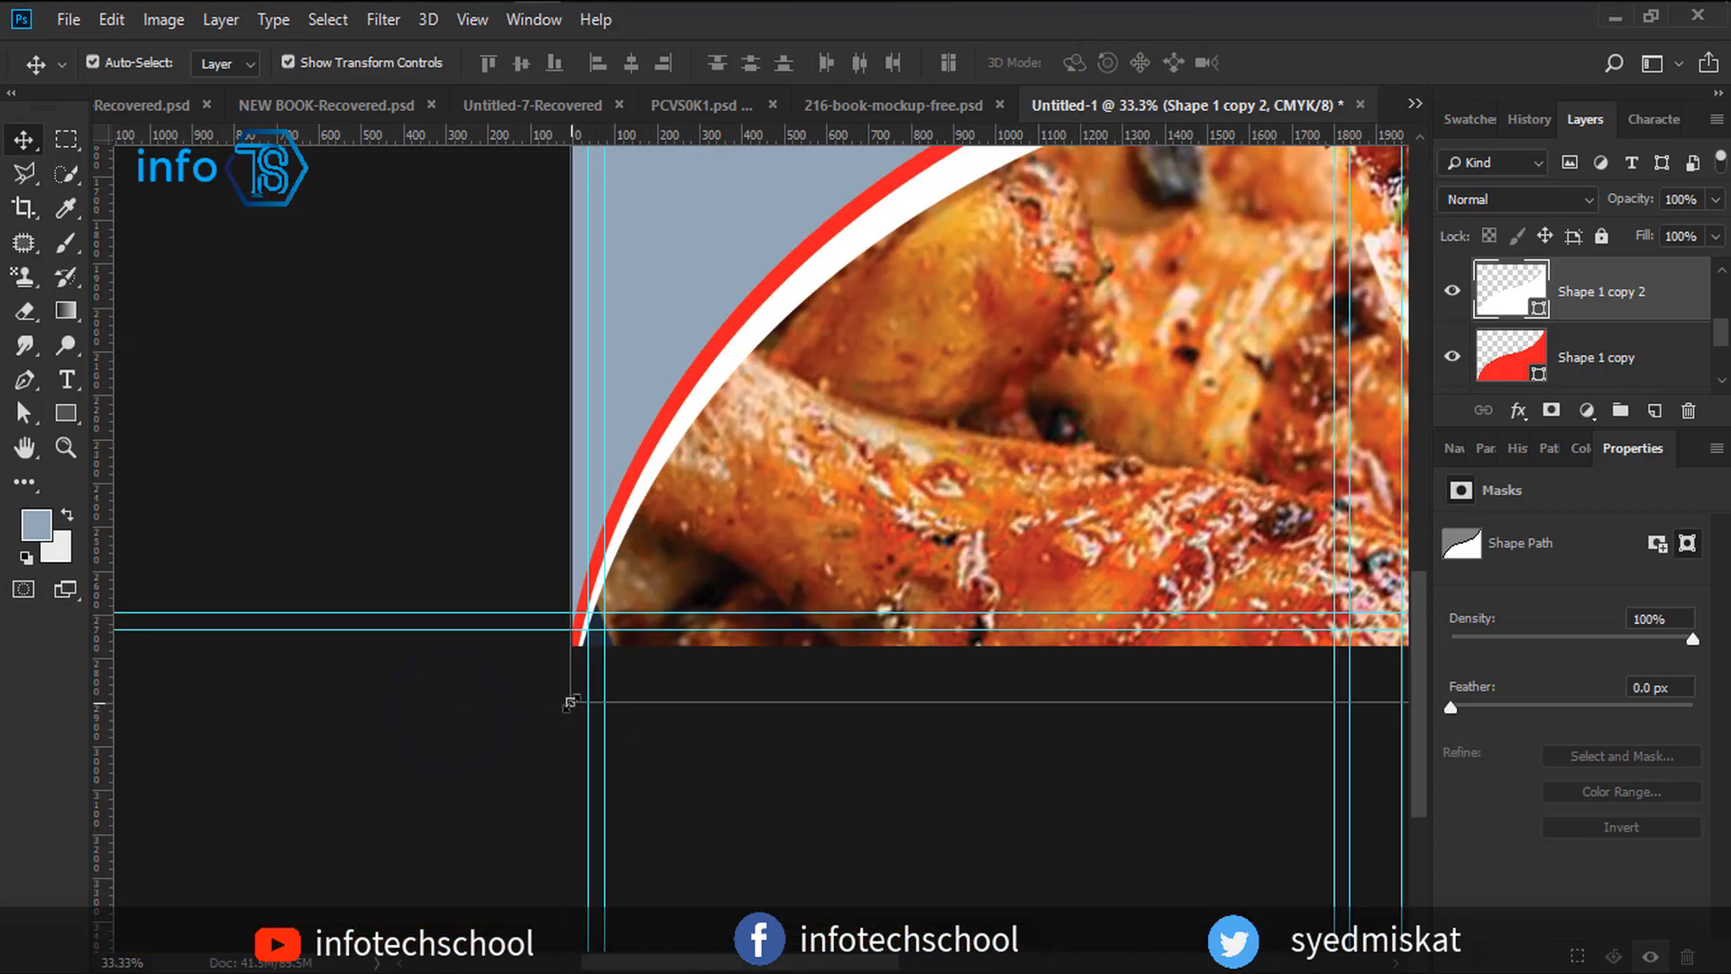
{"action": "key", "text": "ctrl+t"}
{"action": "left_click_drag", "start_coordinate": [570, 700], "coordinate": [585, 712]}
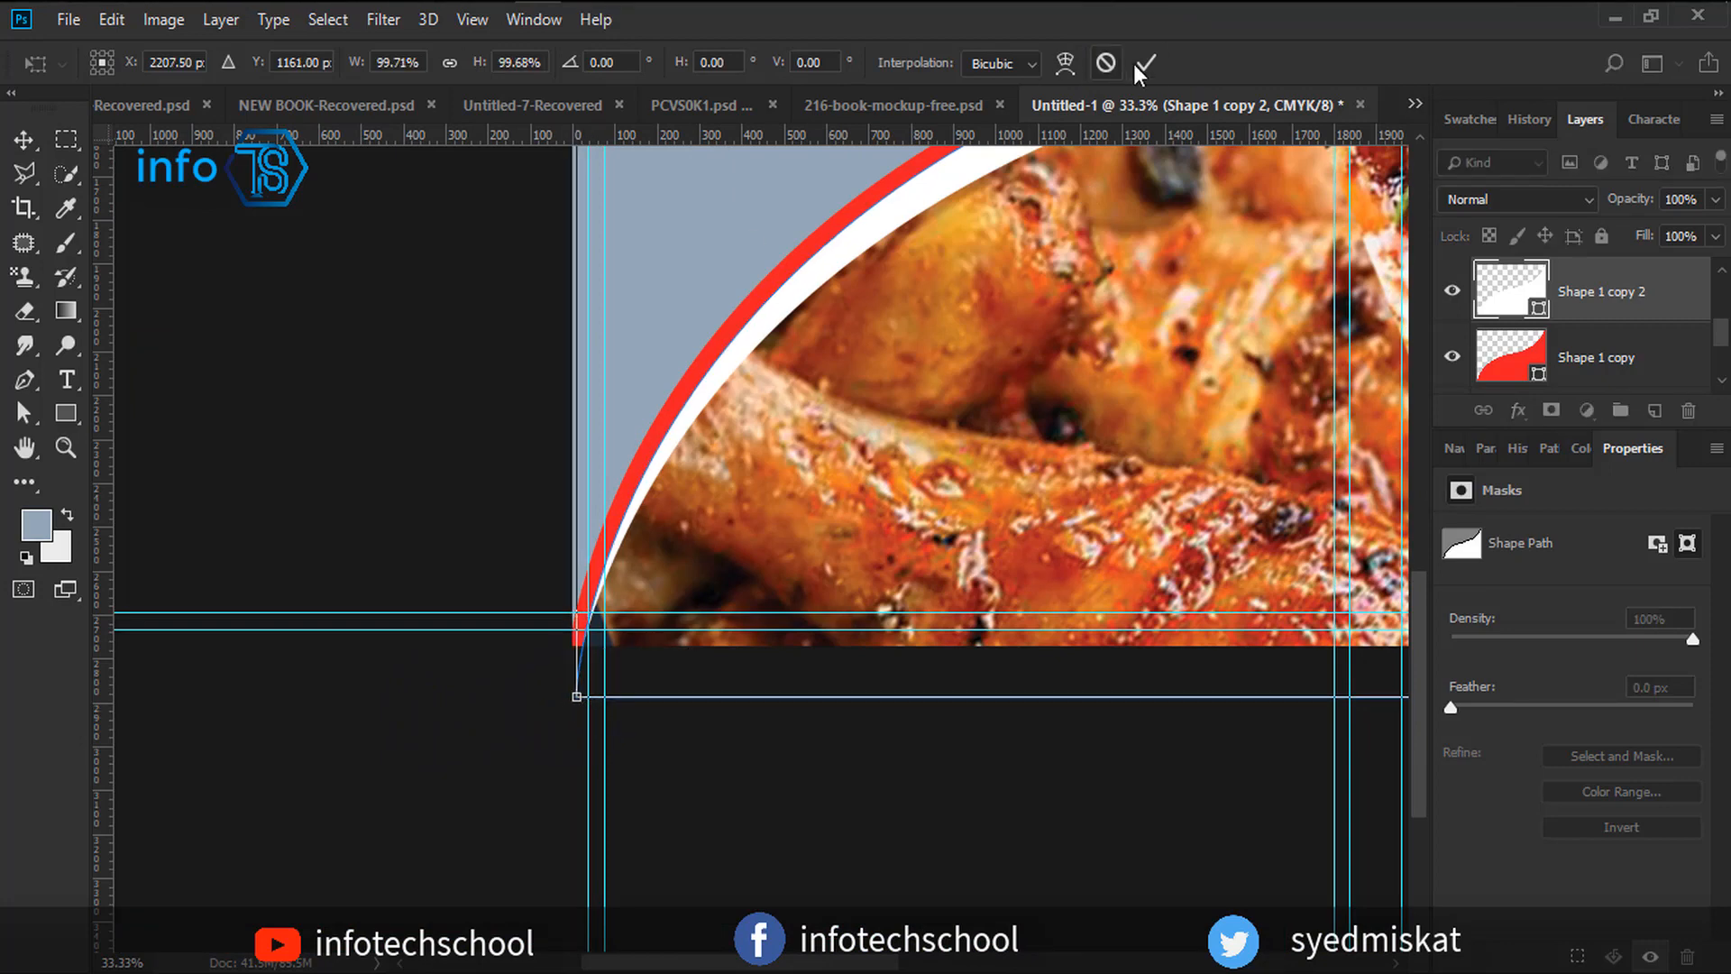
{"action": "left_click", "coordinate": [1139, 67]}
{"action": "left_click", "coordinate": [577, 701]}
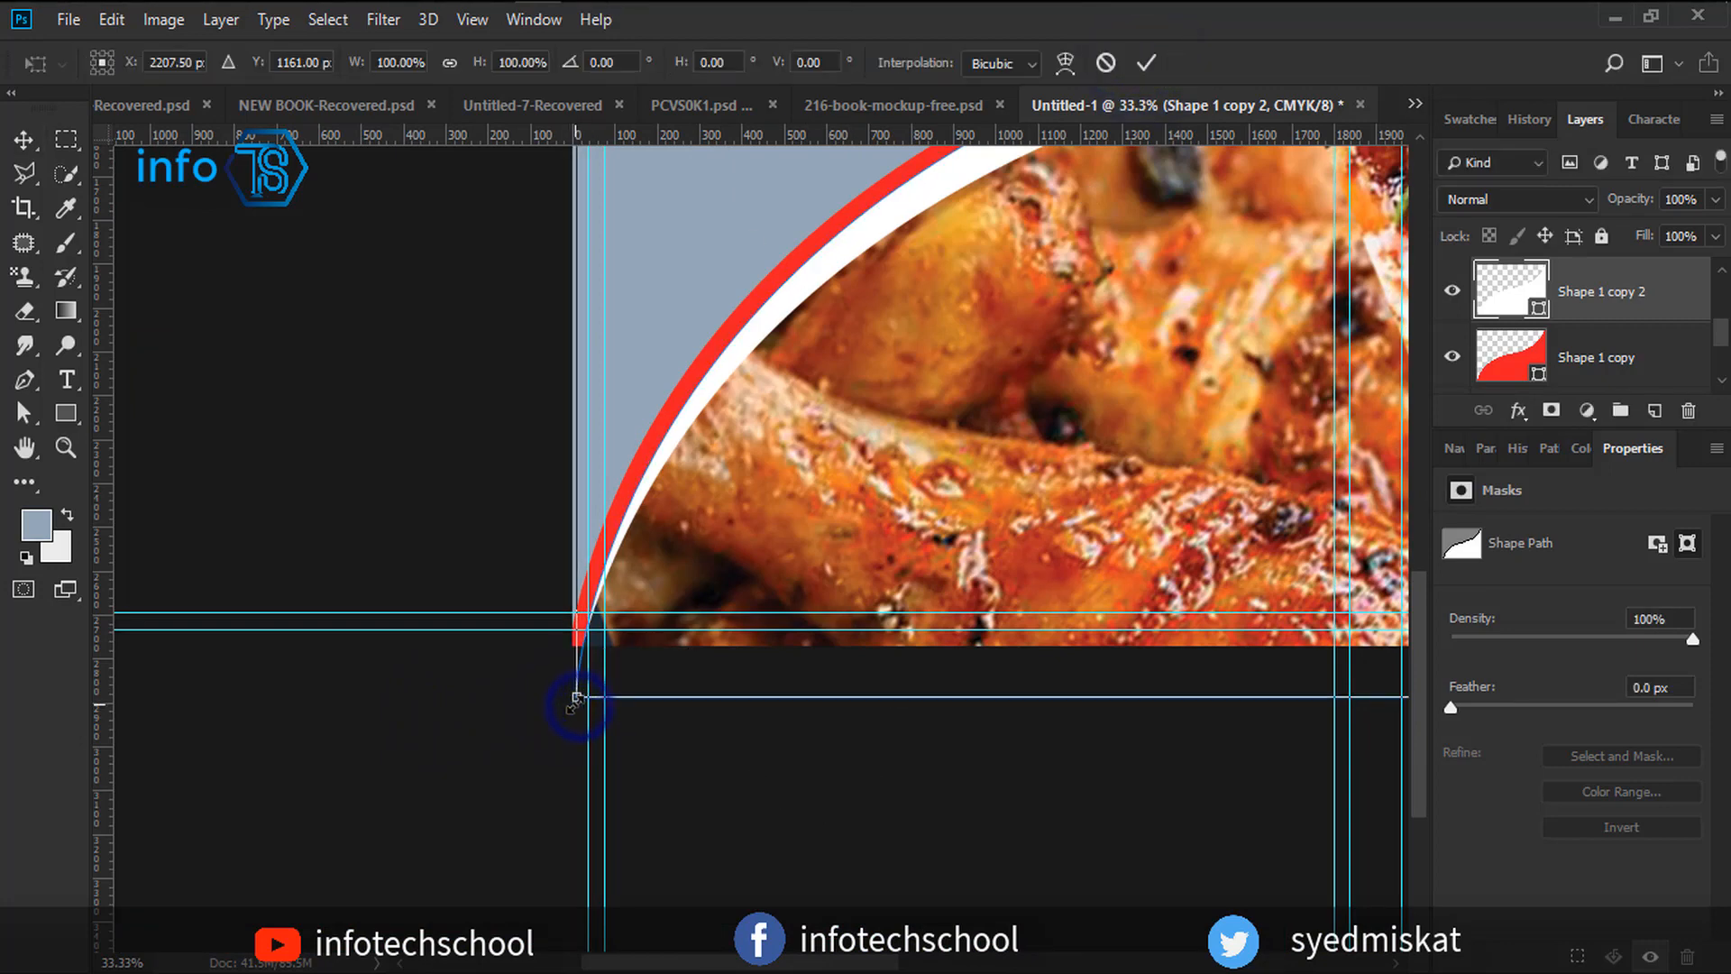
{"action": "left_click_drag", "start_coordinate": [577, 699], "coordinate": [574, 696]}
{"action": "left_click", "coordinate": [1143, 63]}
{"action": "left_click", "coordinate": [710, 810]}
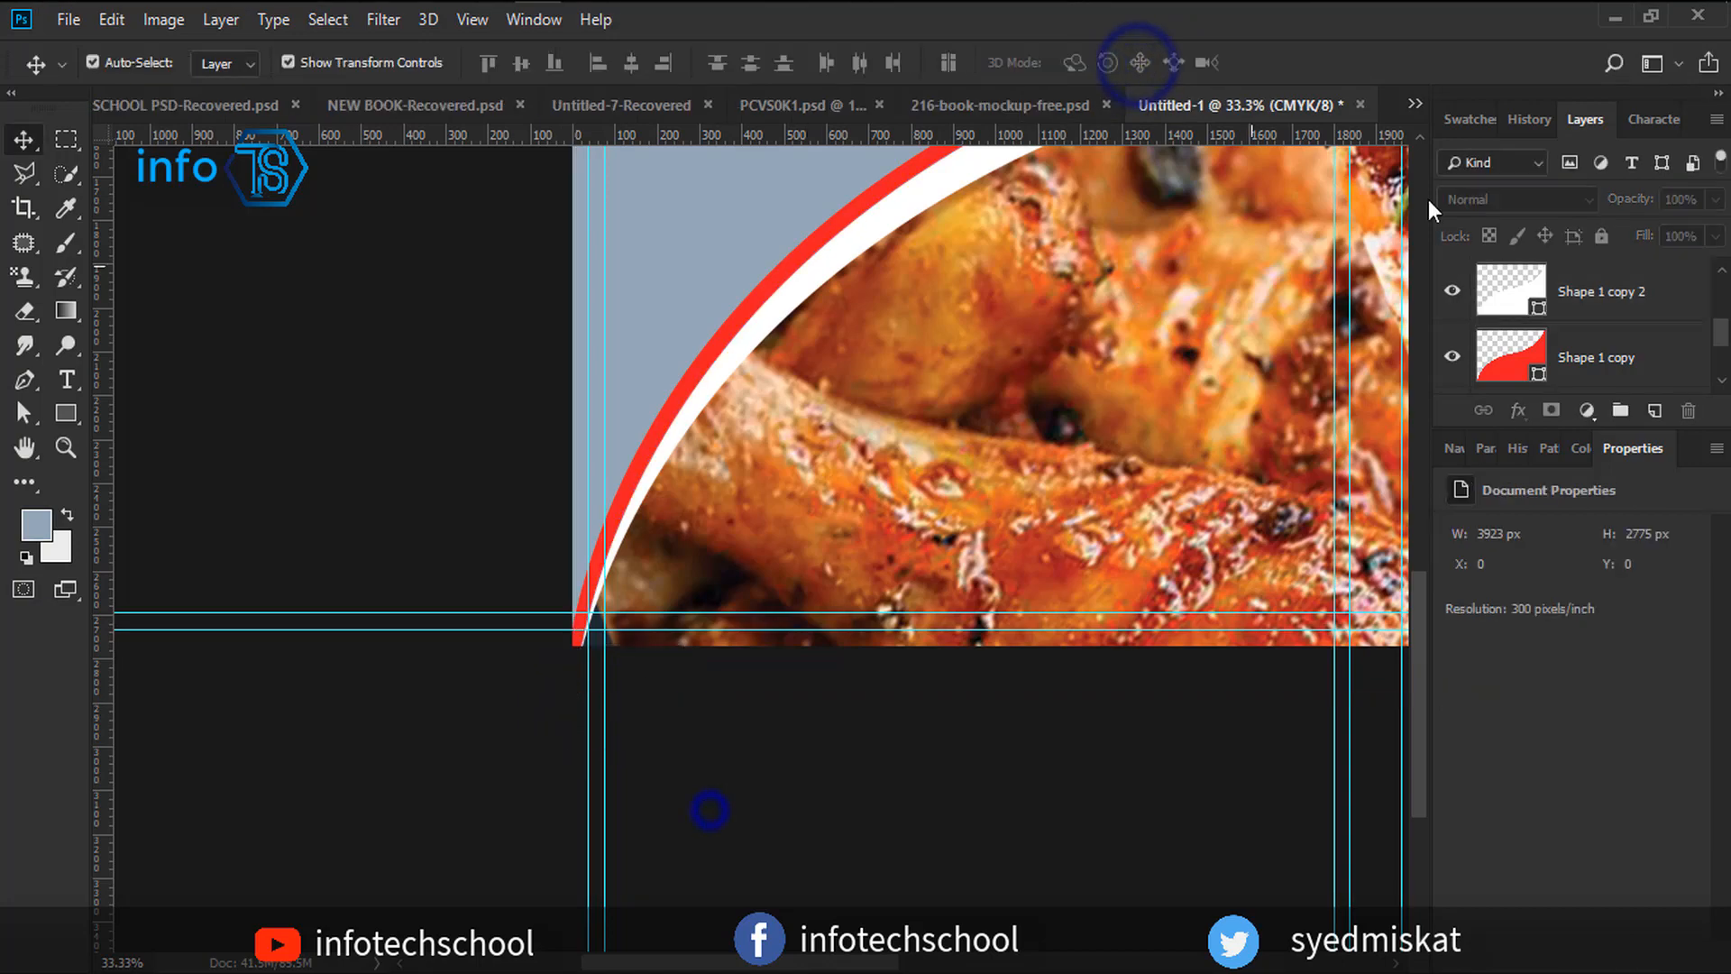
Shrink the white curved shape slightly from its upper-right corner so the white band extends up to the cover's upper-right end.
{"action": "scroll", "coordinate": [999, 413], "scroll_direction": "up", "scroll_amount": 2}
{"action": "left_click_drag", "start_coordinate": [1027, 506], "coordinate": [451, 685]}
{"action": "left_click_drag", "start_coordinate": [1066, 247], "coordinate": [908, 625]}
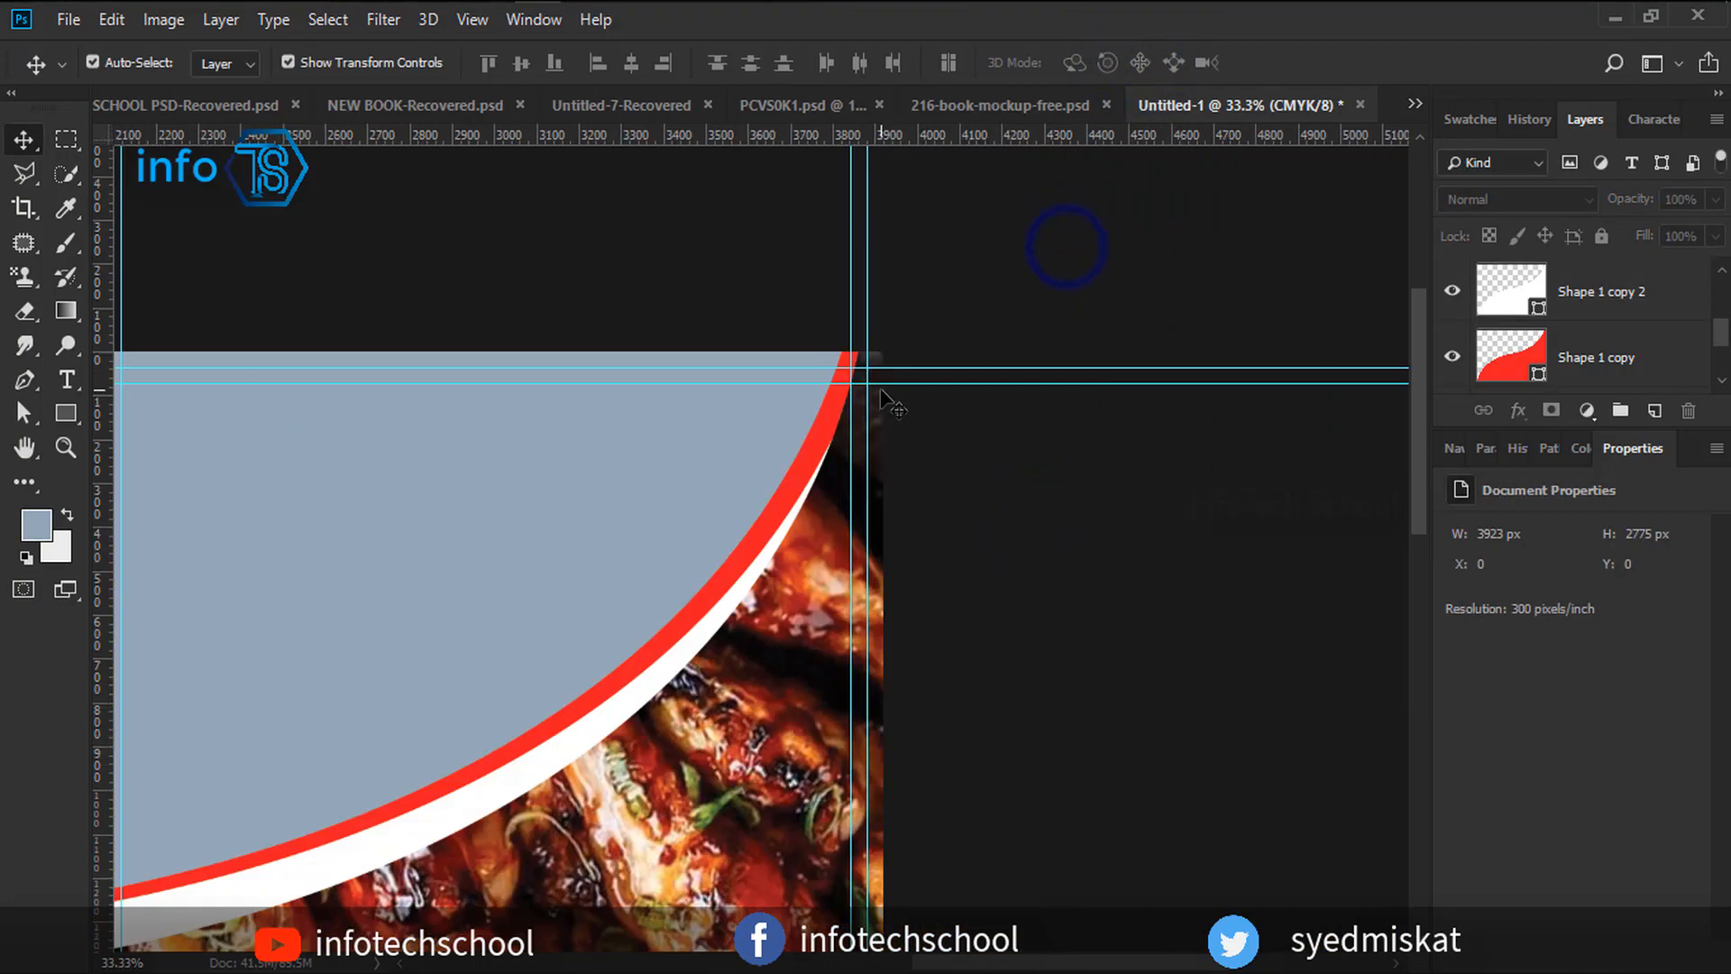
{"action": "left_click", "coordinate": [738, 613]}
{"action": "scroll", "coordinate": [1073, 270], "scroll_direction": "up", "scroll_amount": 3}
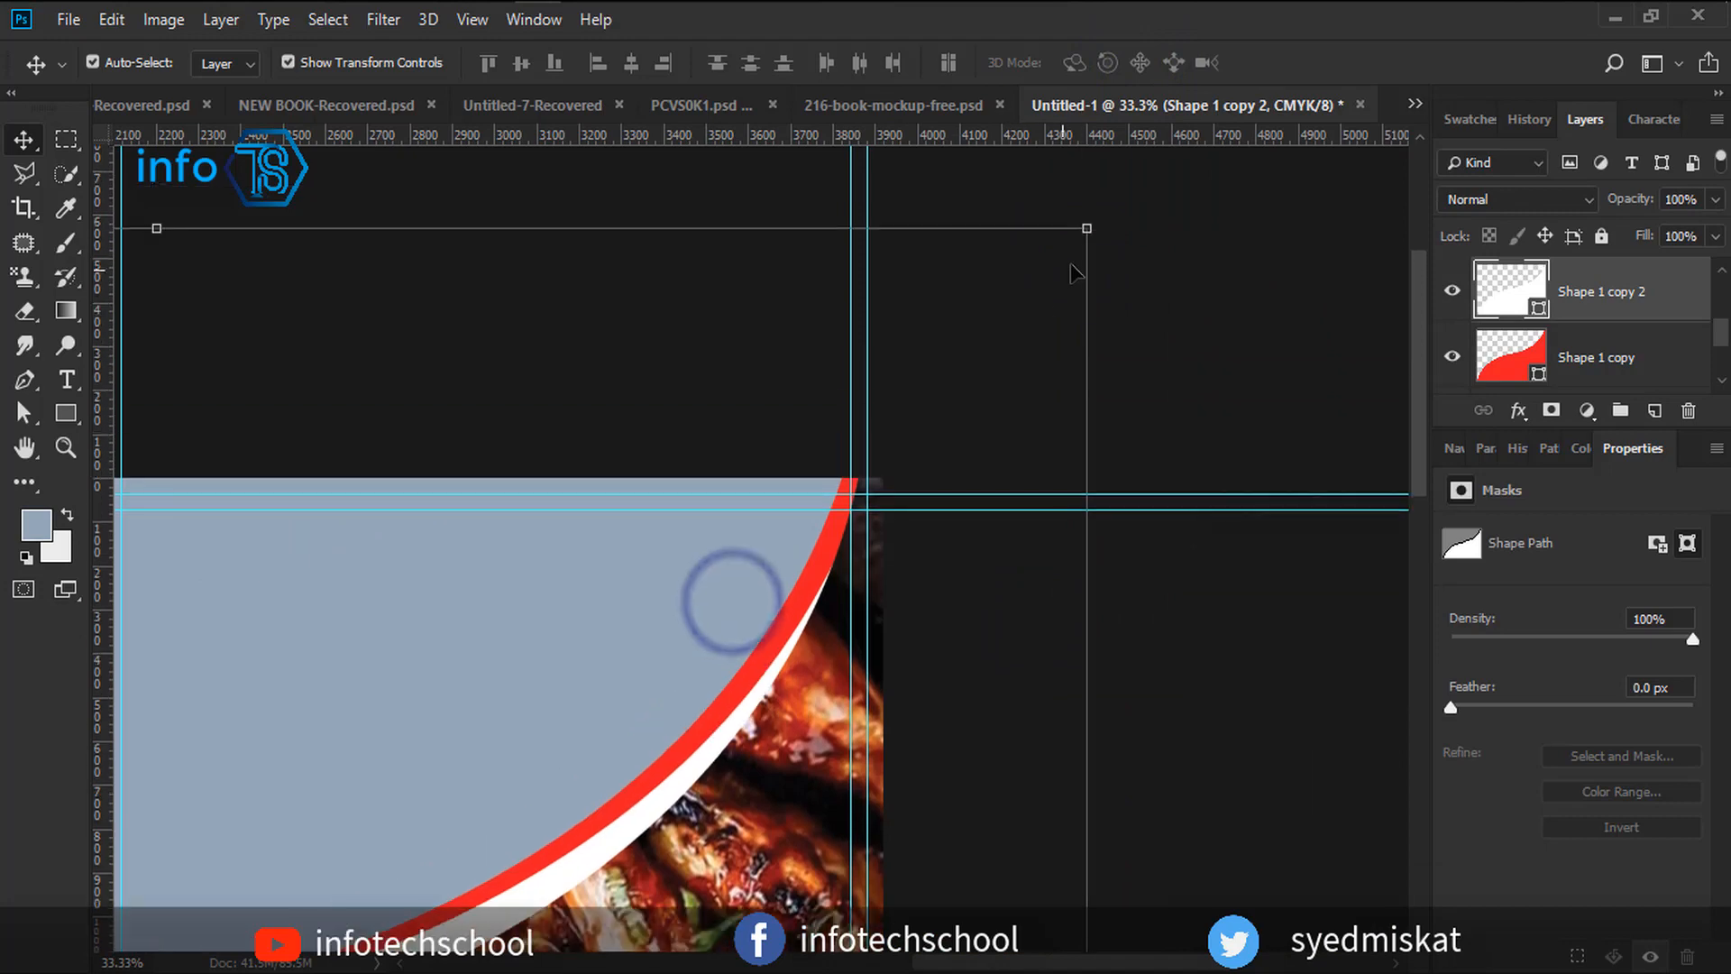
{"action": "left_click_drag", "start_coordinate": [1089, 227], "coordinate": [1072, 240]}
{"action": "left_click", "coordinate": [1143, 63]}
{"action": "scroll", "coordinate": [1178, 348], "scroll_direction": "down", "scroll_amount": 3}
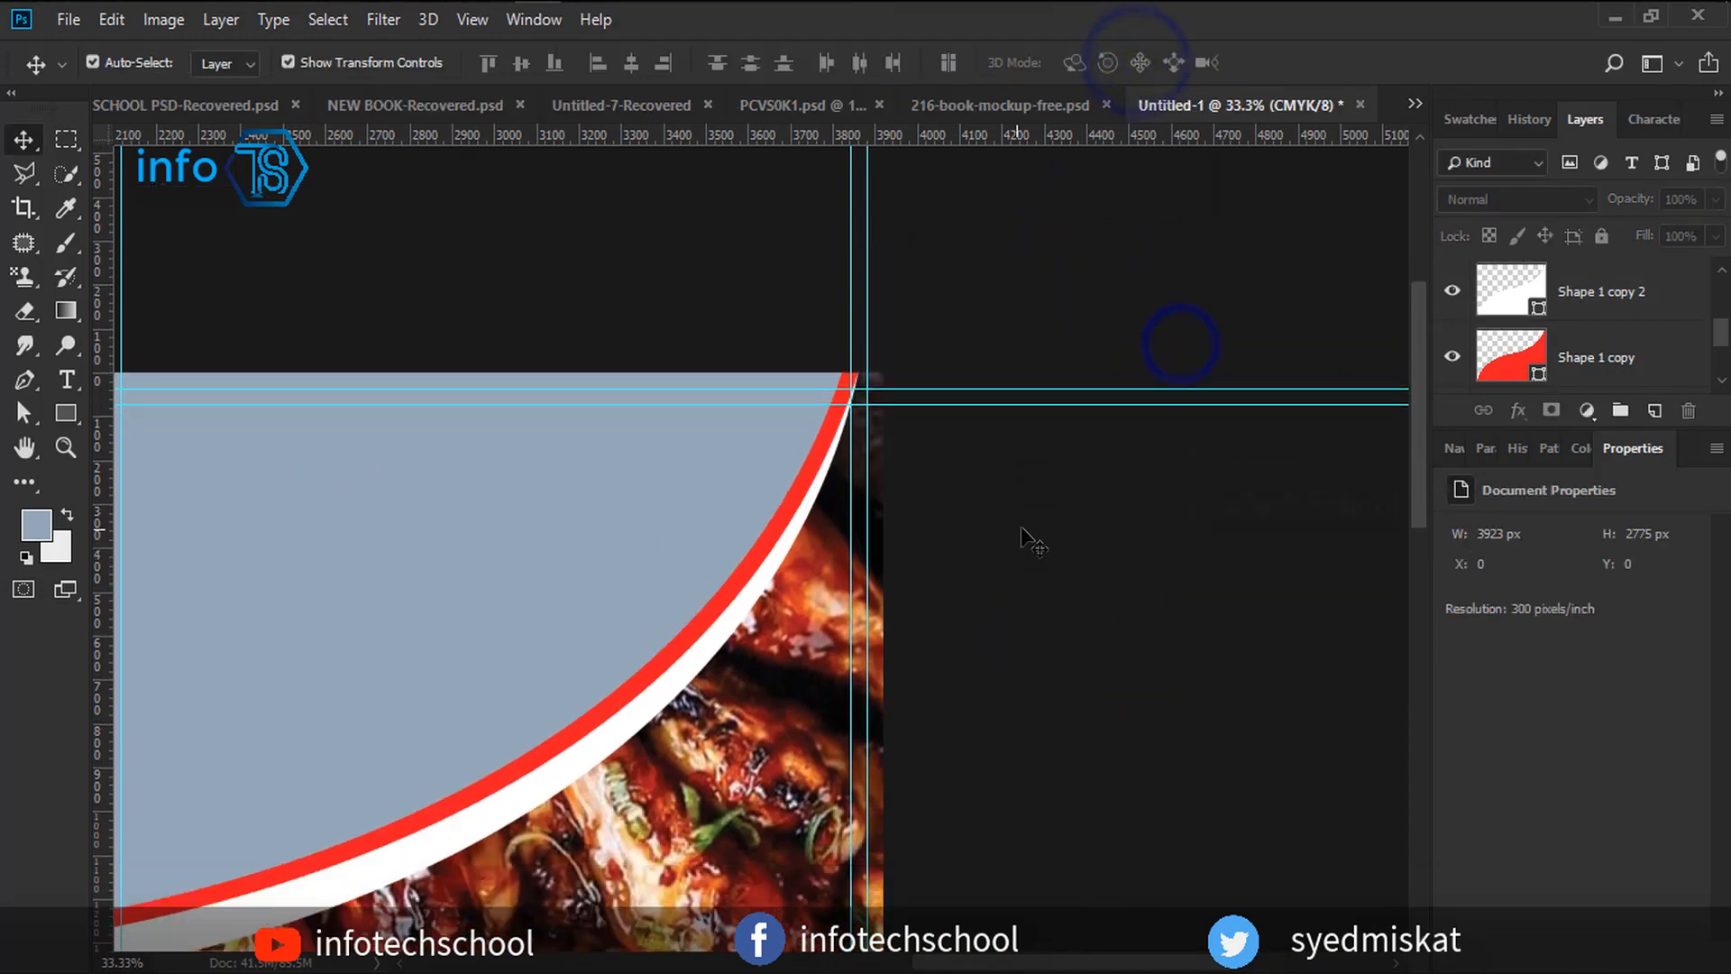
Delete the red Shape 1 copy and duplicate the white Shape 1 copy 2 directly beneath the original.
{"action": "left_click", "coordinate": [1611, 358]}
{"action": "key", "text": "Delete"}
{"action": "left_click", "coordinate": [1625, 300]}
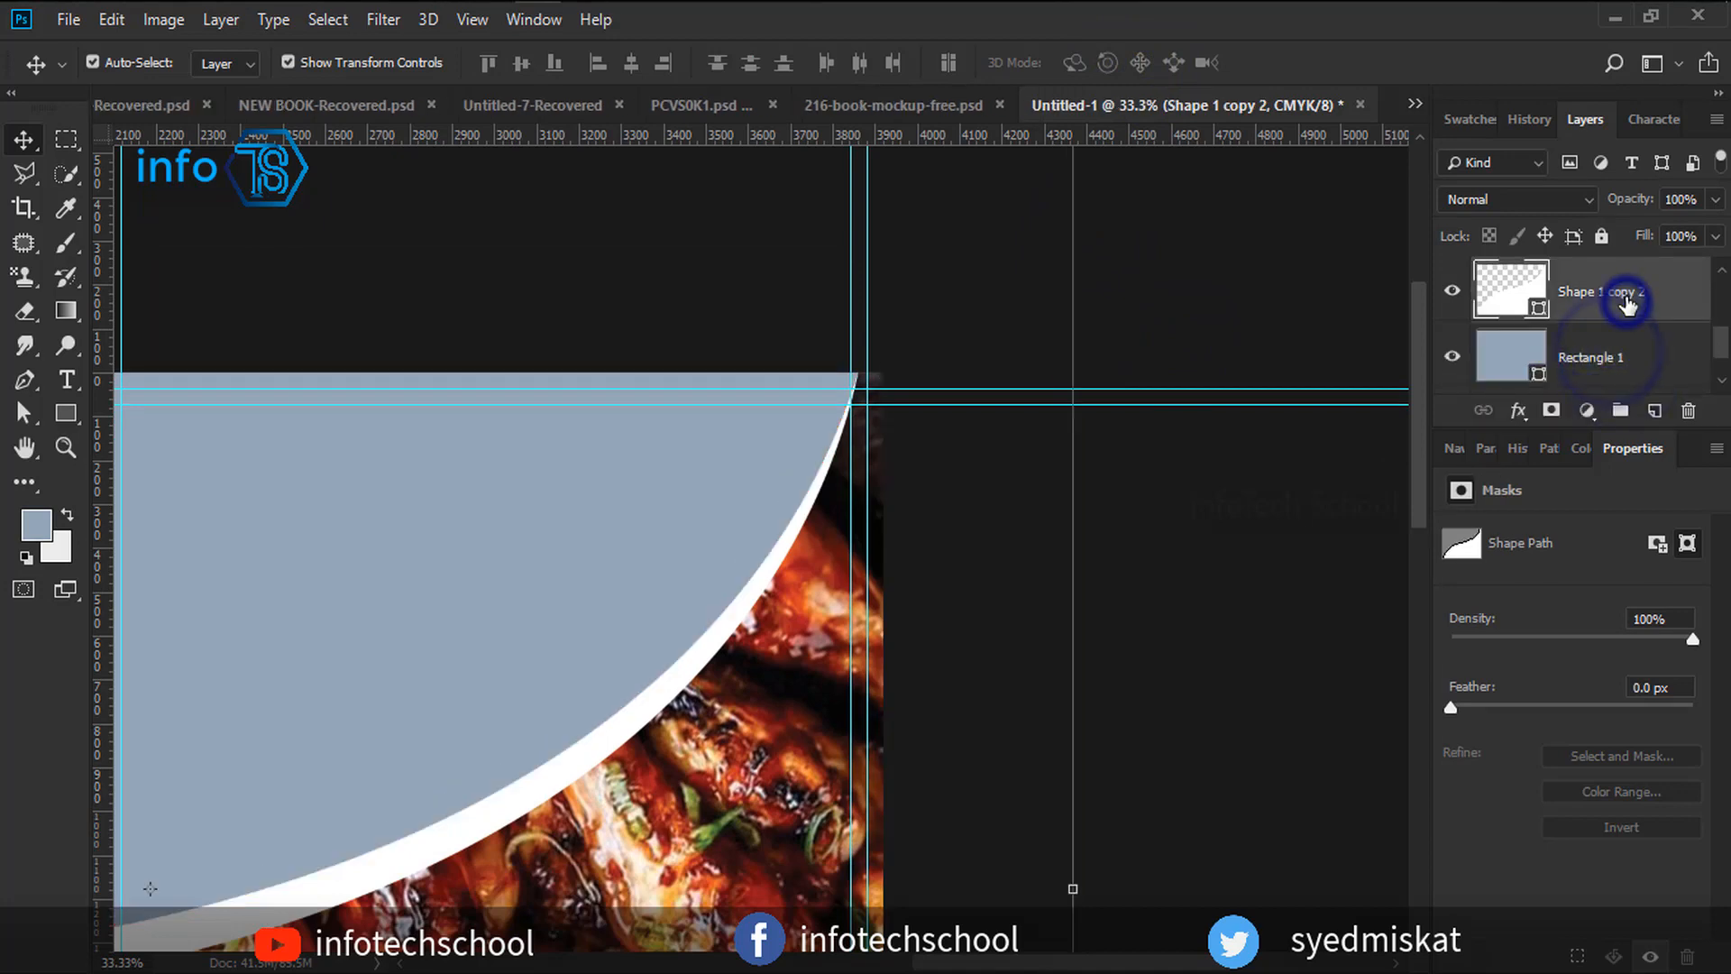
{"action": "left_click_drag", "start_coordinate": [1627, 305], "coordinate": [1551, 392]}
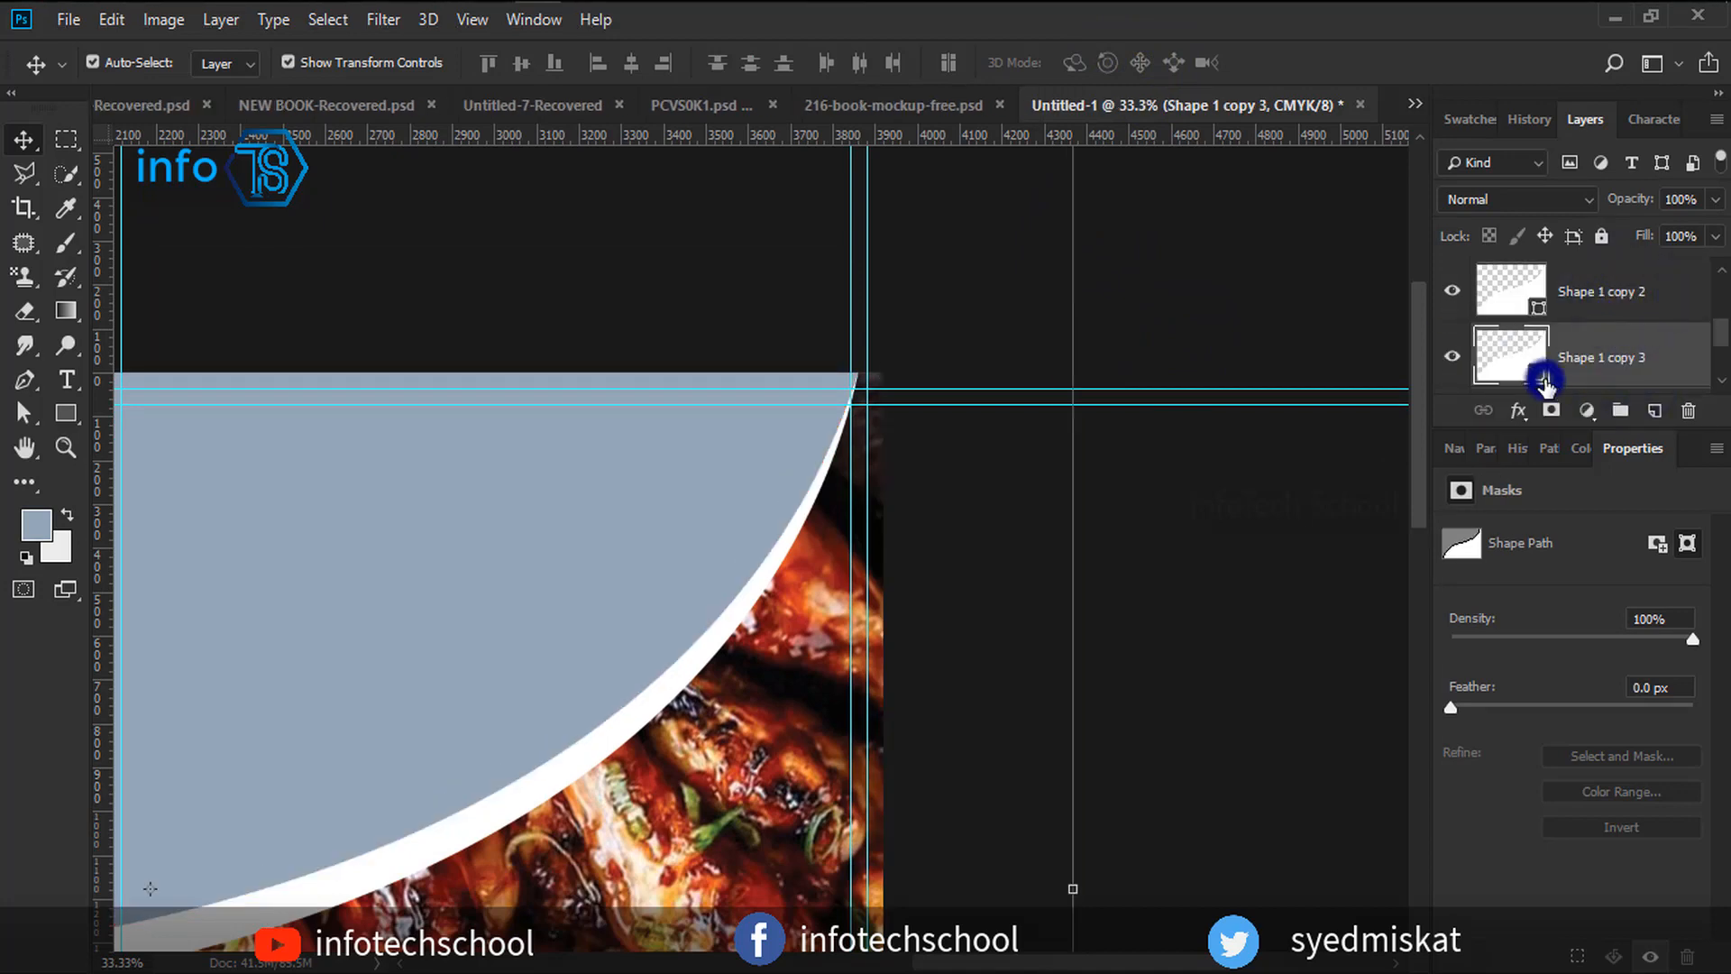
Recolor the lower duplicate of the white curved shape to pure red (#ff0000).
{"action": "double_click", "coordinate": [1544, 383]}
{"action": "left_click", "coordinate": [1402, 367]}
{"action": "left_click_drag", "start_coordinate": [1329, 374], "coordinate": [1376, 366]}
{"action": "left_click", "coordinate": [1633, 356]}
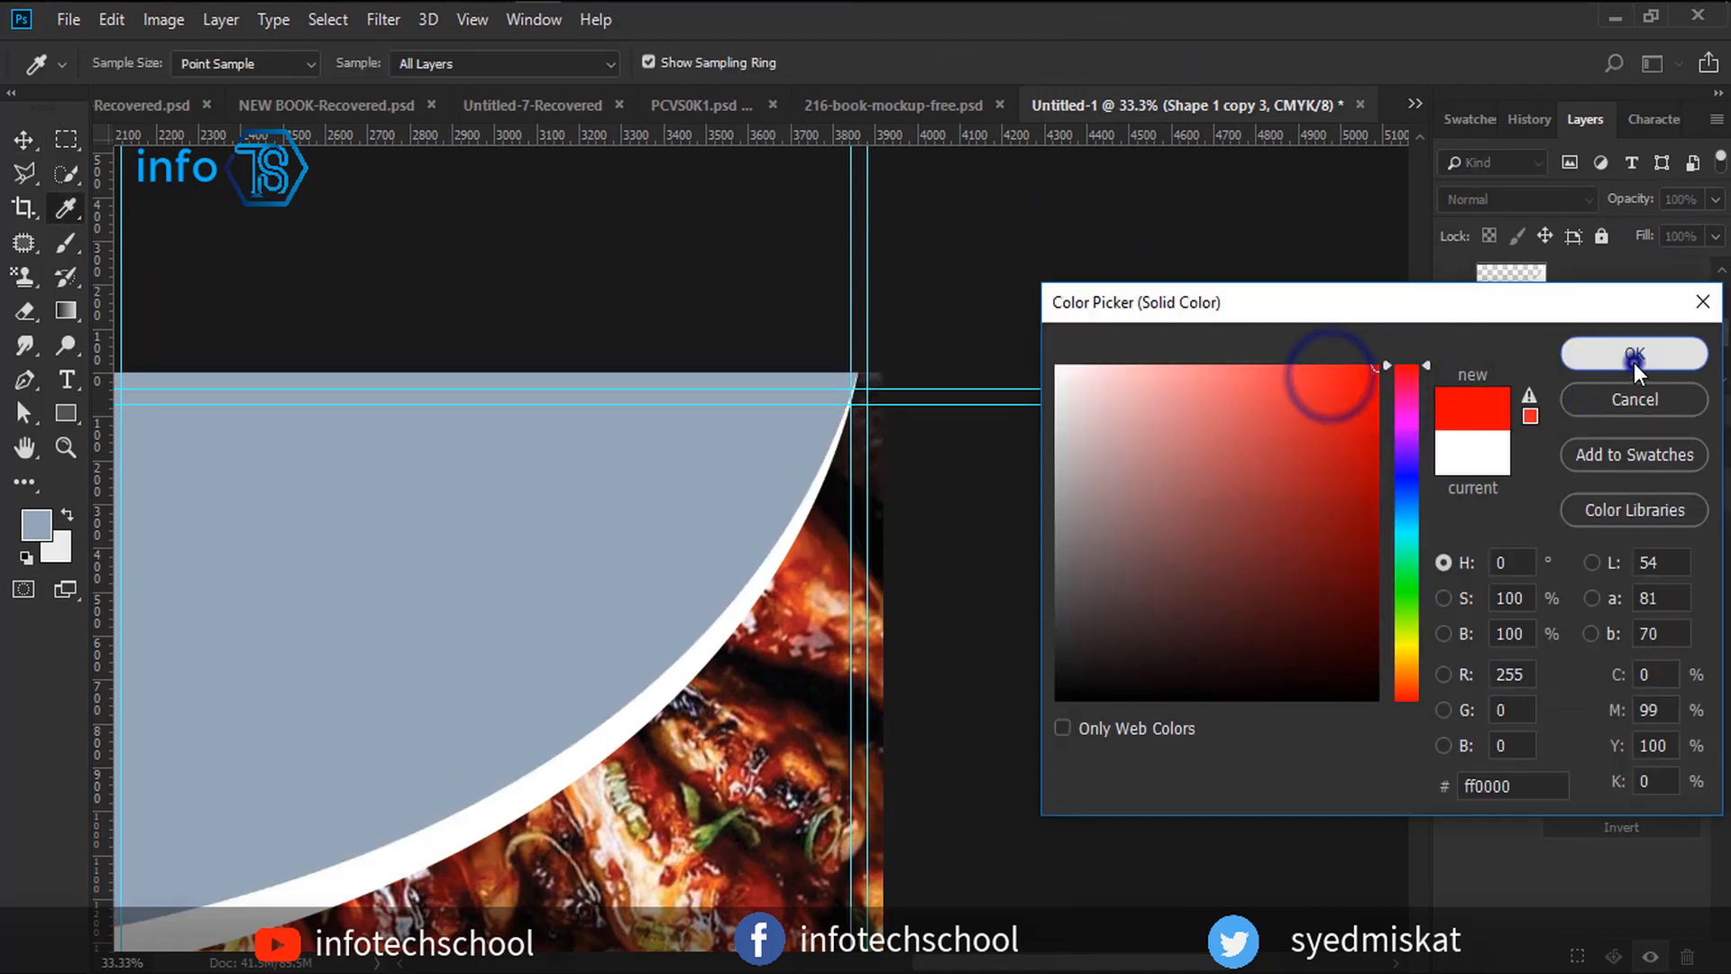
Nudge the red curved duplicate upward so a thin red band shows above the white band.
{"action": "key", "text": "ctrl+minus"}
{"action": "key", "text": "ctrl+minus"}
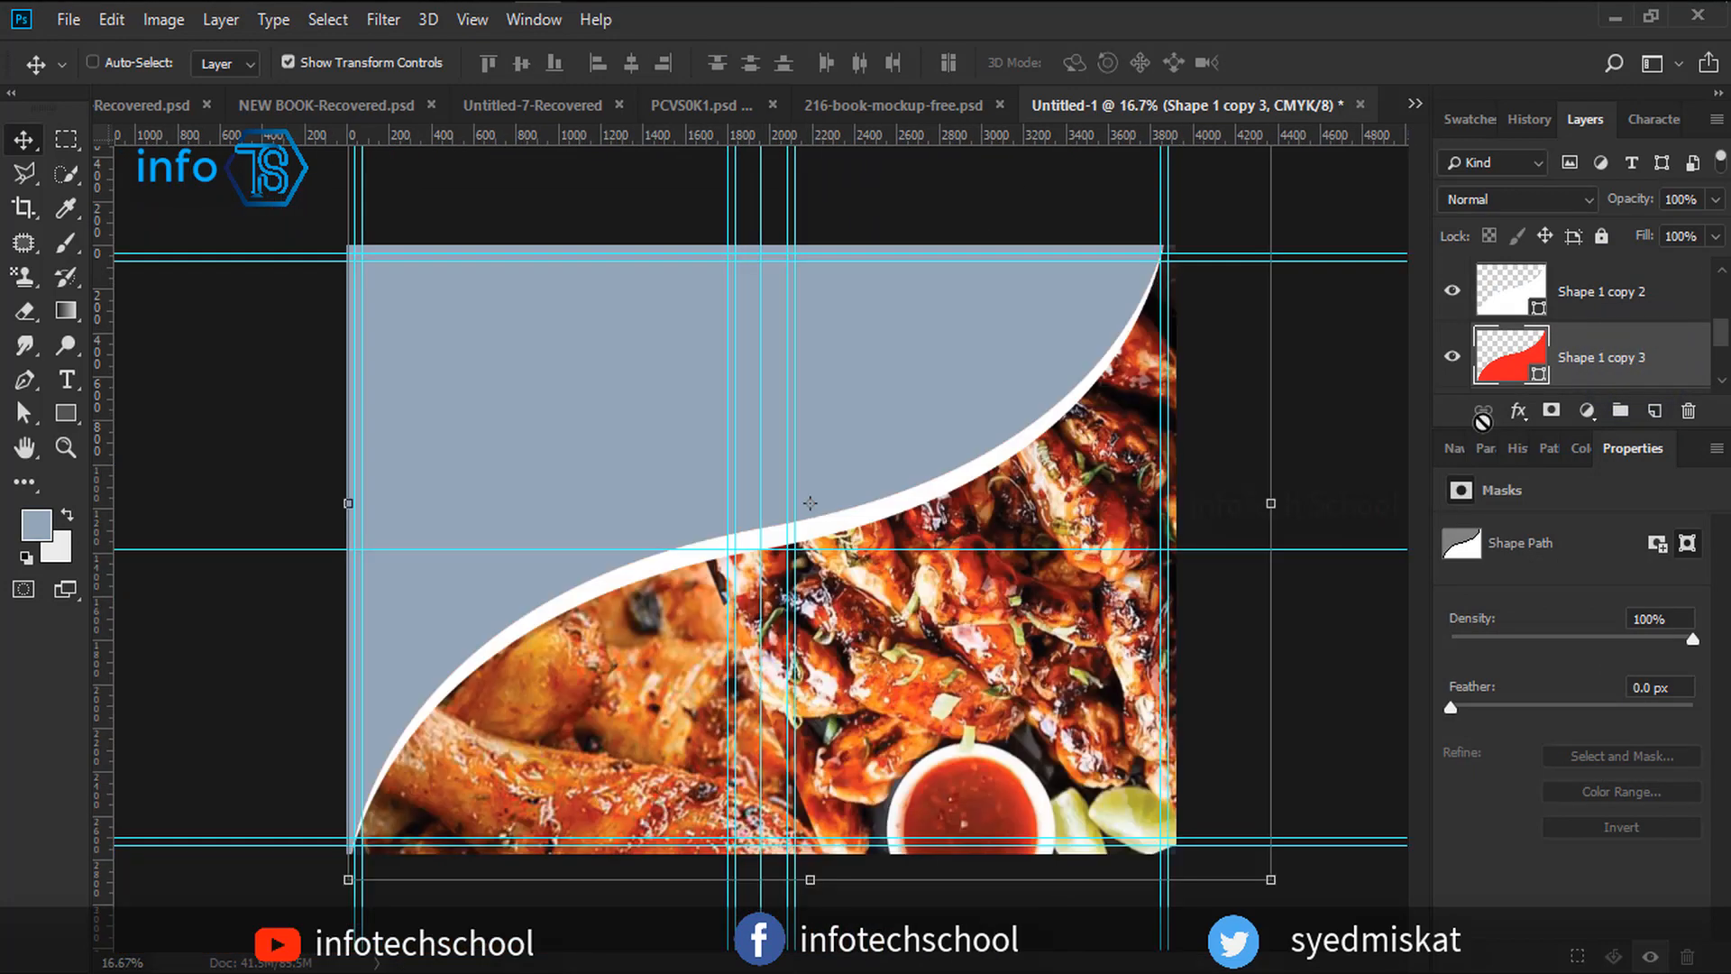
{"action": "key", "text": "shift+Up"}
{"action": "key", "text": "shift+Up"}
{"action": "key", "text": "shift+Up"}
{"action": "key", "text": "shift+Up"}
{"action": "key", "text": "shift+Up"}
{"action": "key", "text": "shift+Up"}
{"action": "key", "text": "shift+Up"}
{"action": "key", "text": "shift+Up"}
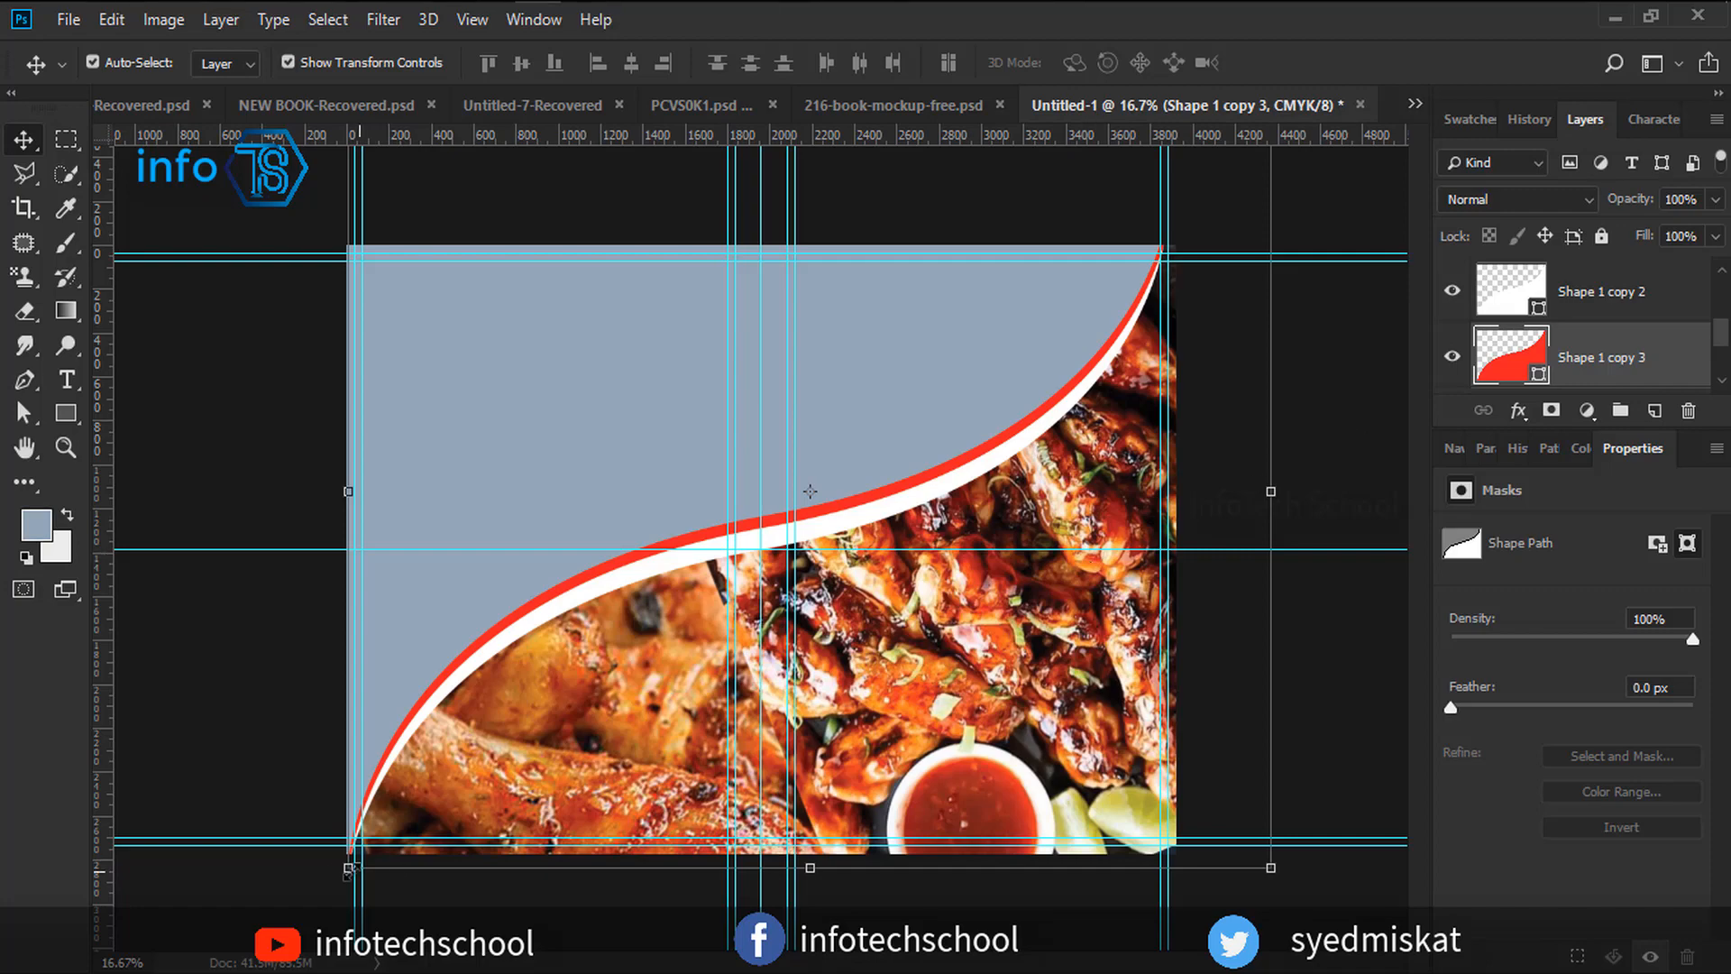
Hide and reshow the left chicken photo to examine the shapes beneath it at the curve's lower-left end.
{"action": "key", "text": "ctrl+plus"}
{"action": "key", "text": "ctrl+plus"}
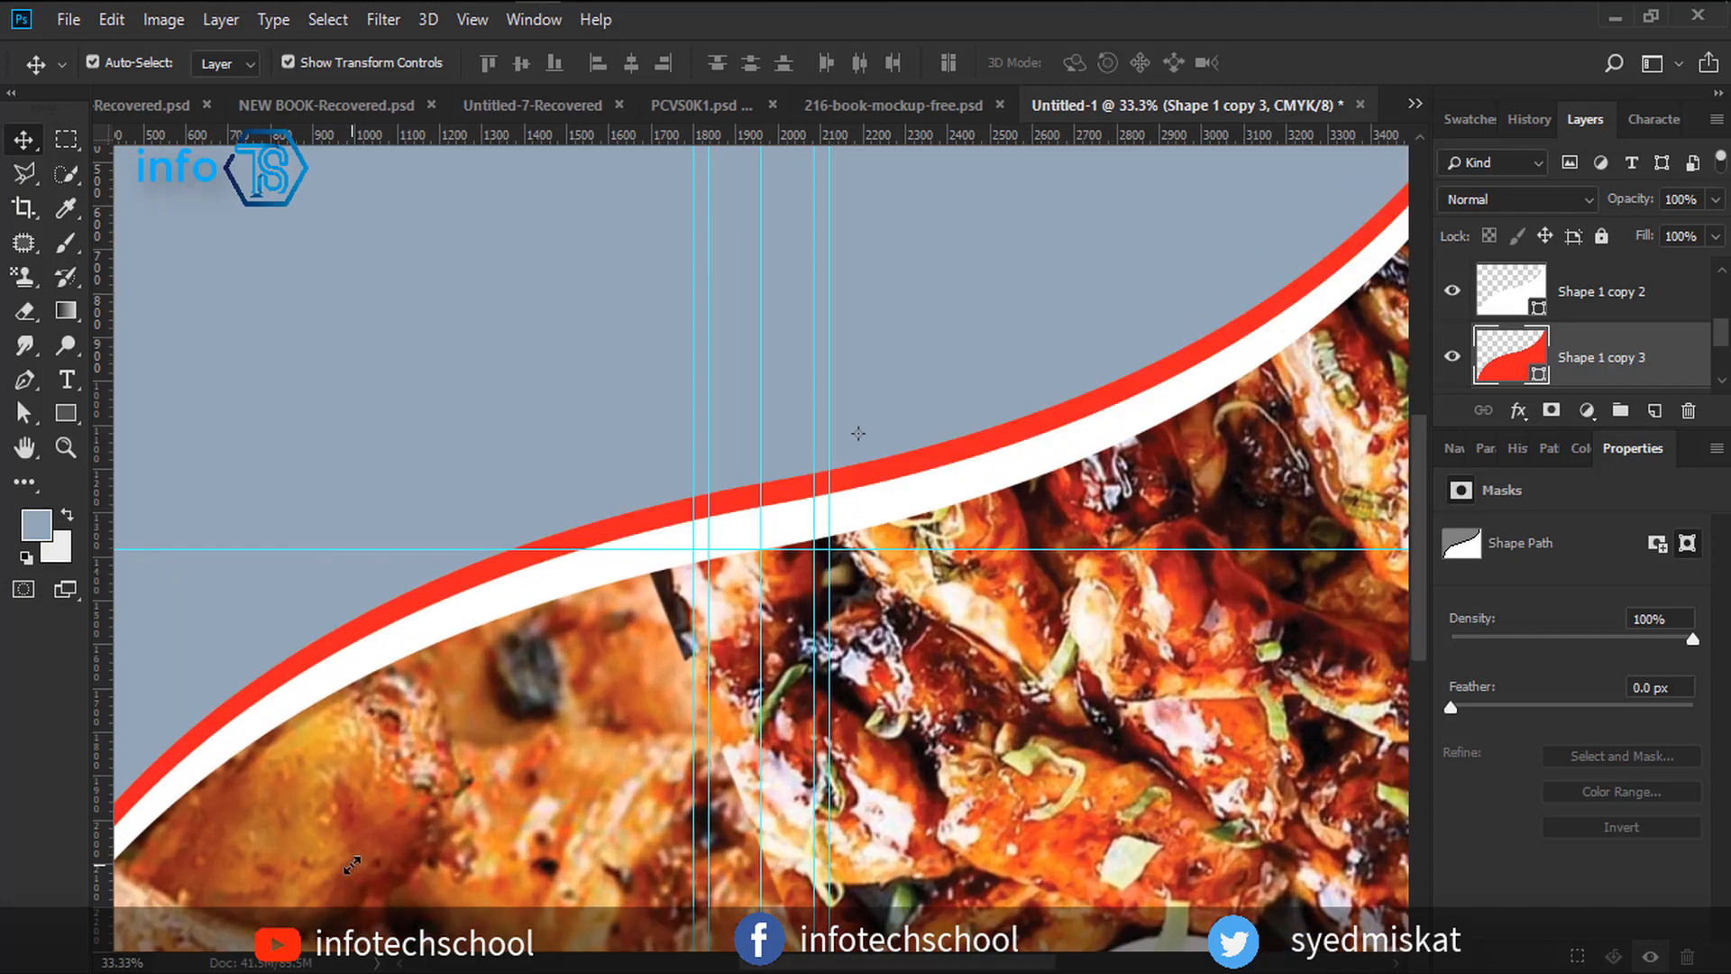
{"action": "left_click_drag", "start_coordinate": [450, 853], "coordinate": [990, 139]}
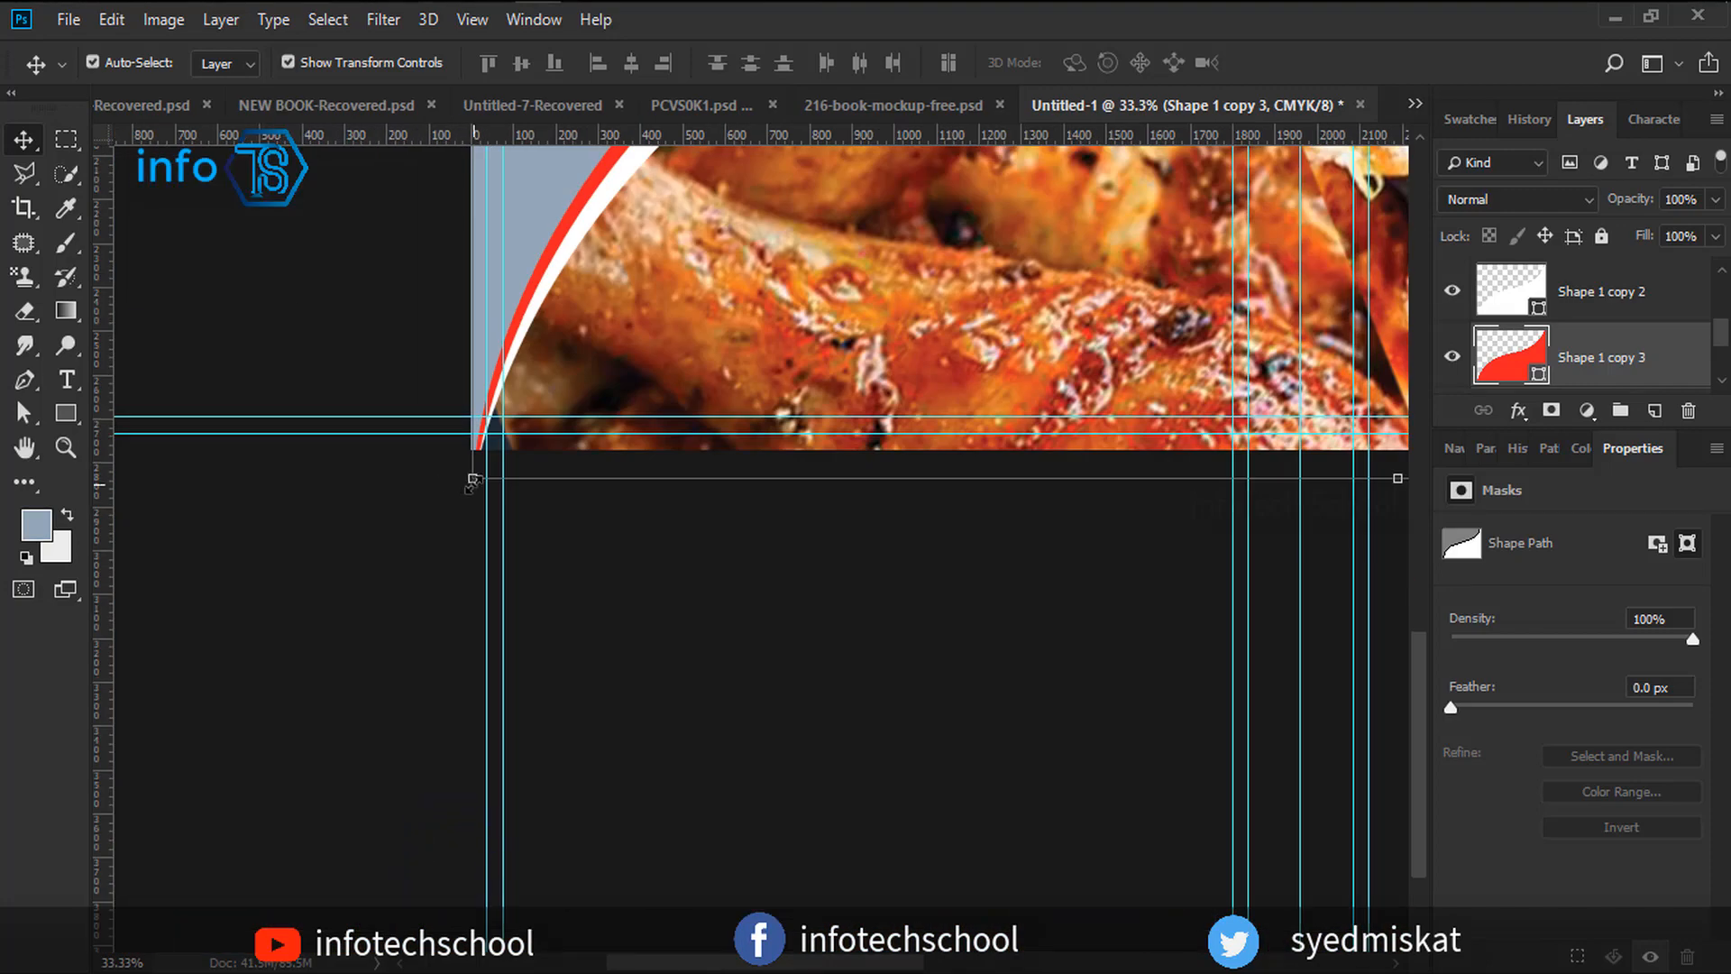
{"action": "left_click", "coordinate": [617, 590]}
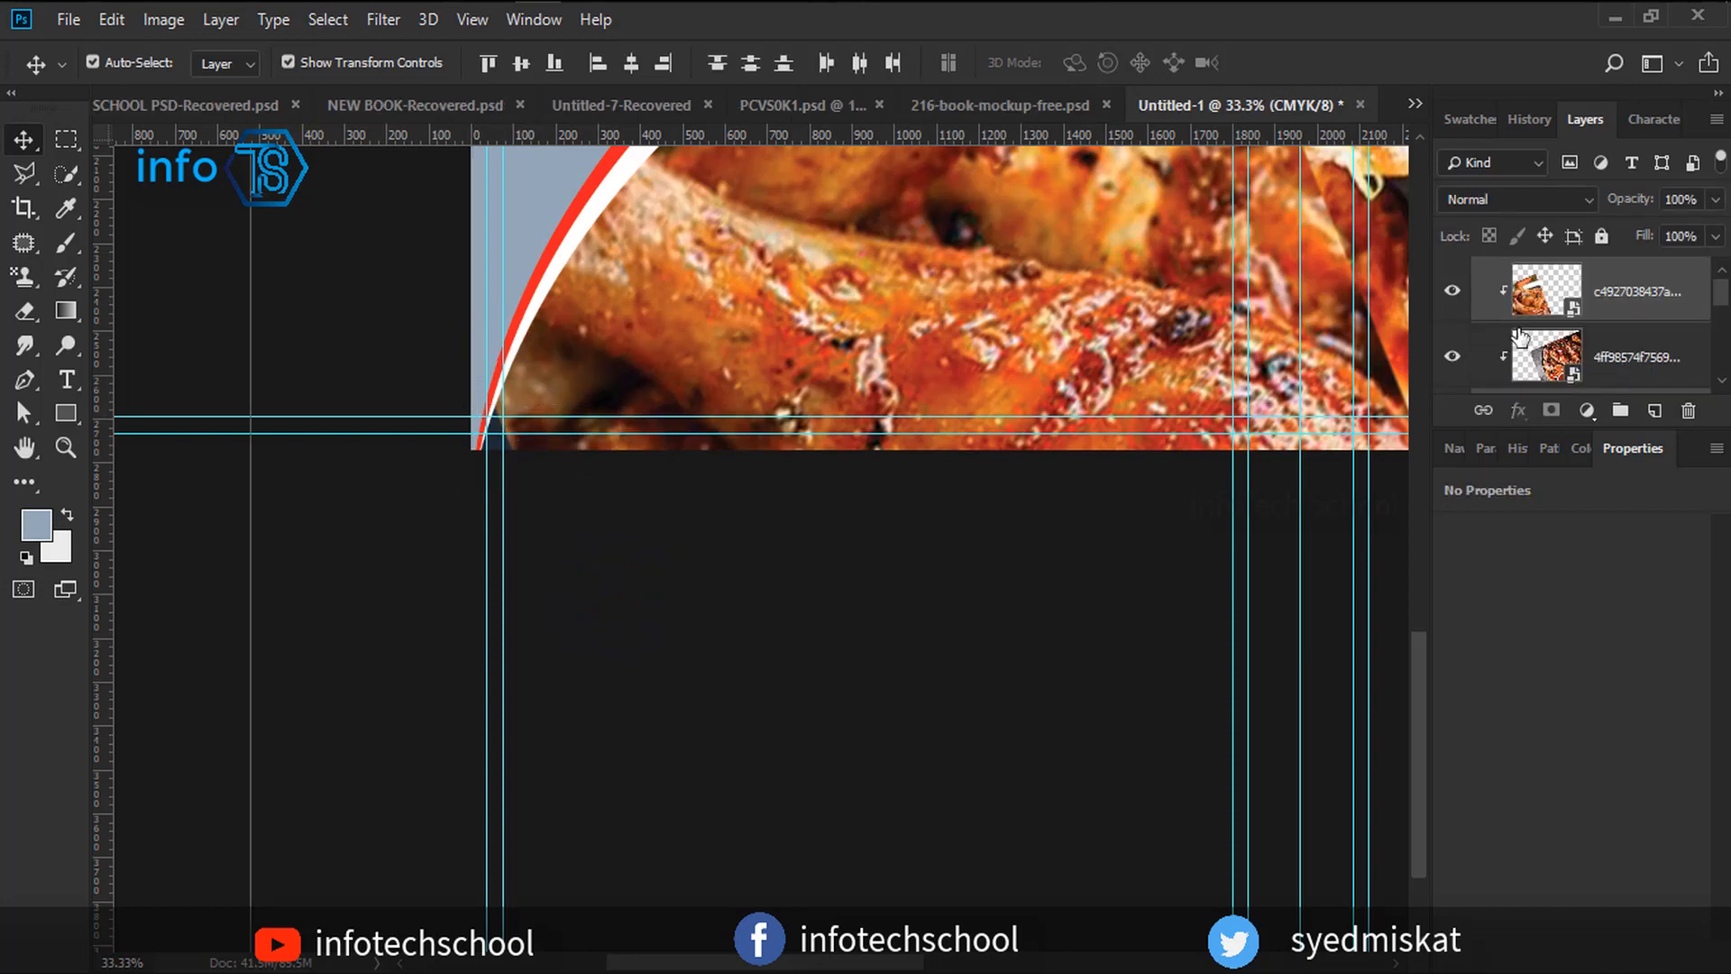
{"action": "left_click", "coordinate": [662, 545]}
{"action": "left_click", "coordinate": [529, 348]}
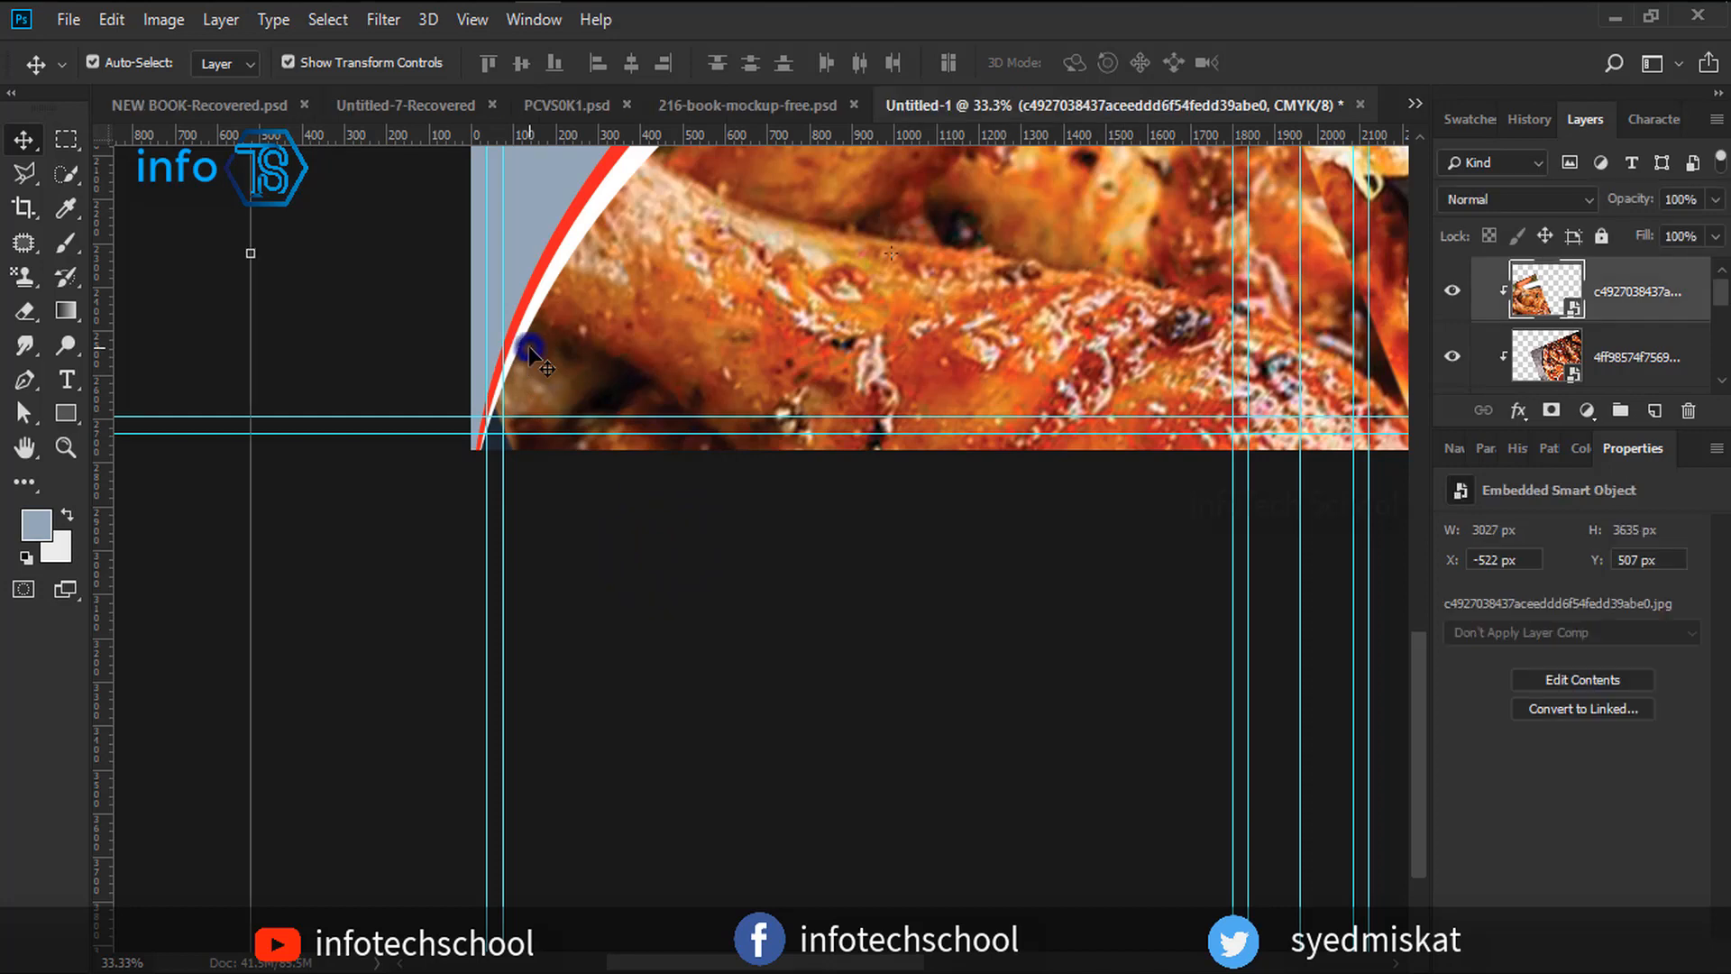
{"action": "left_click", "coordinate": [1448, 290]}
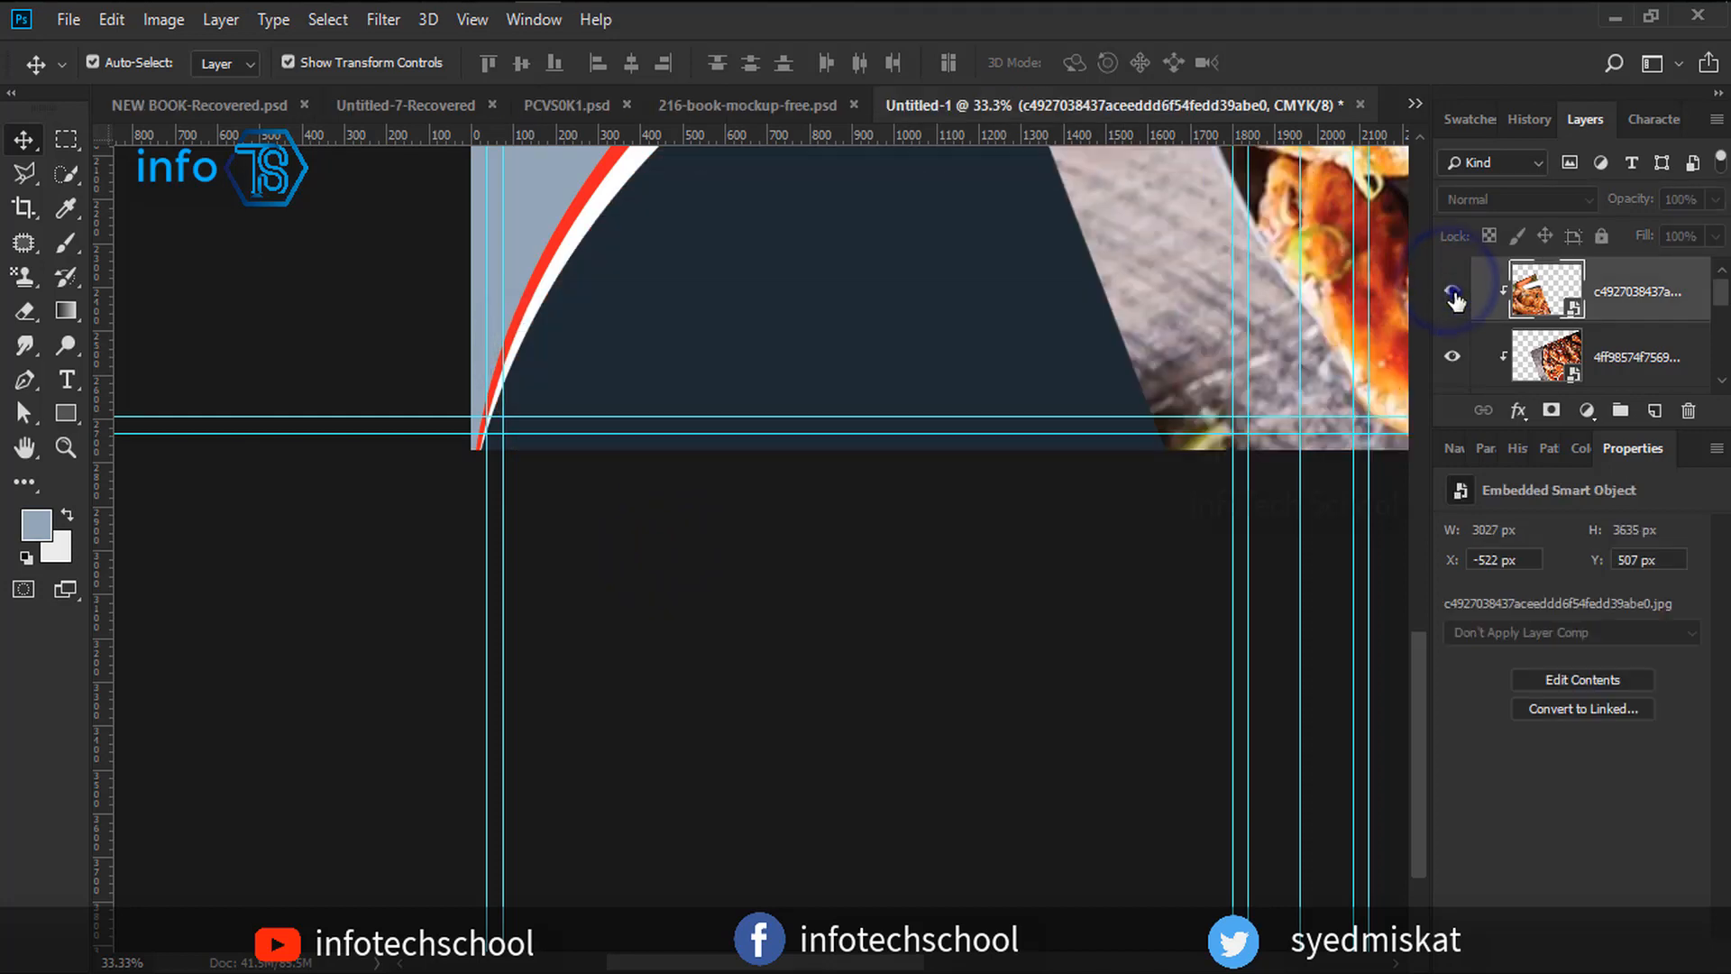
{"action": "left_click", "coordinate": [1452, 291]}
Scale the red Shape 1 copy 3 to about 99.8% from its lower-left corner.
{"action": "left_click", "coordinate": [522, 311]}
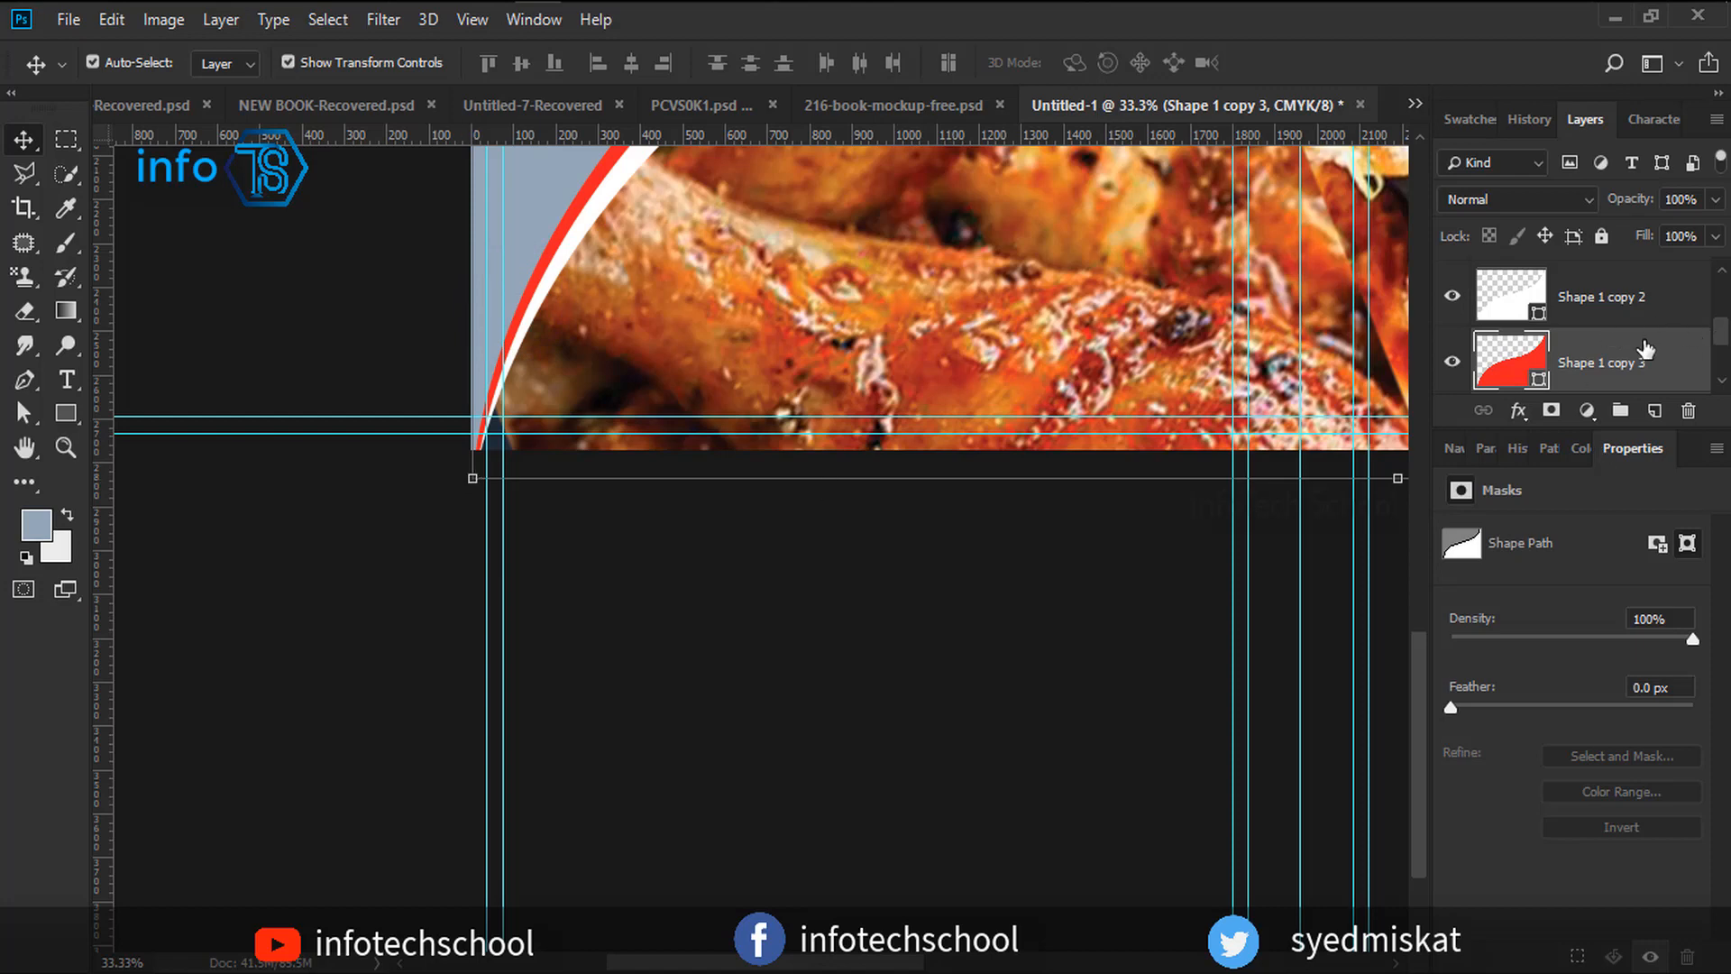
{"action": "scroll", "coordinate": [1645, 349], "scroll_direction": "down", "scroll_amount": 1}
{"action": "left_click_drag", "start_coordinate": [468, 490], "coordinate": [480, 493]}
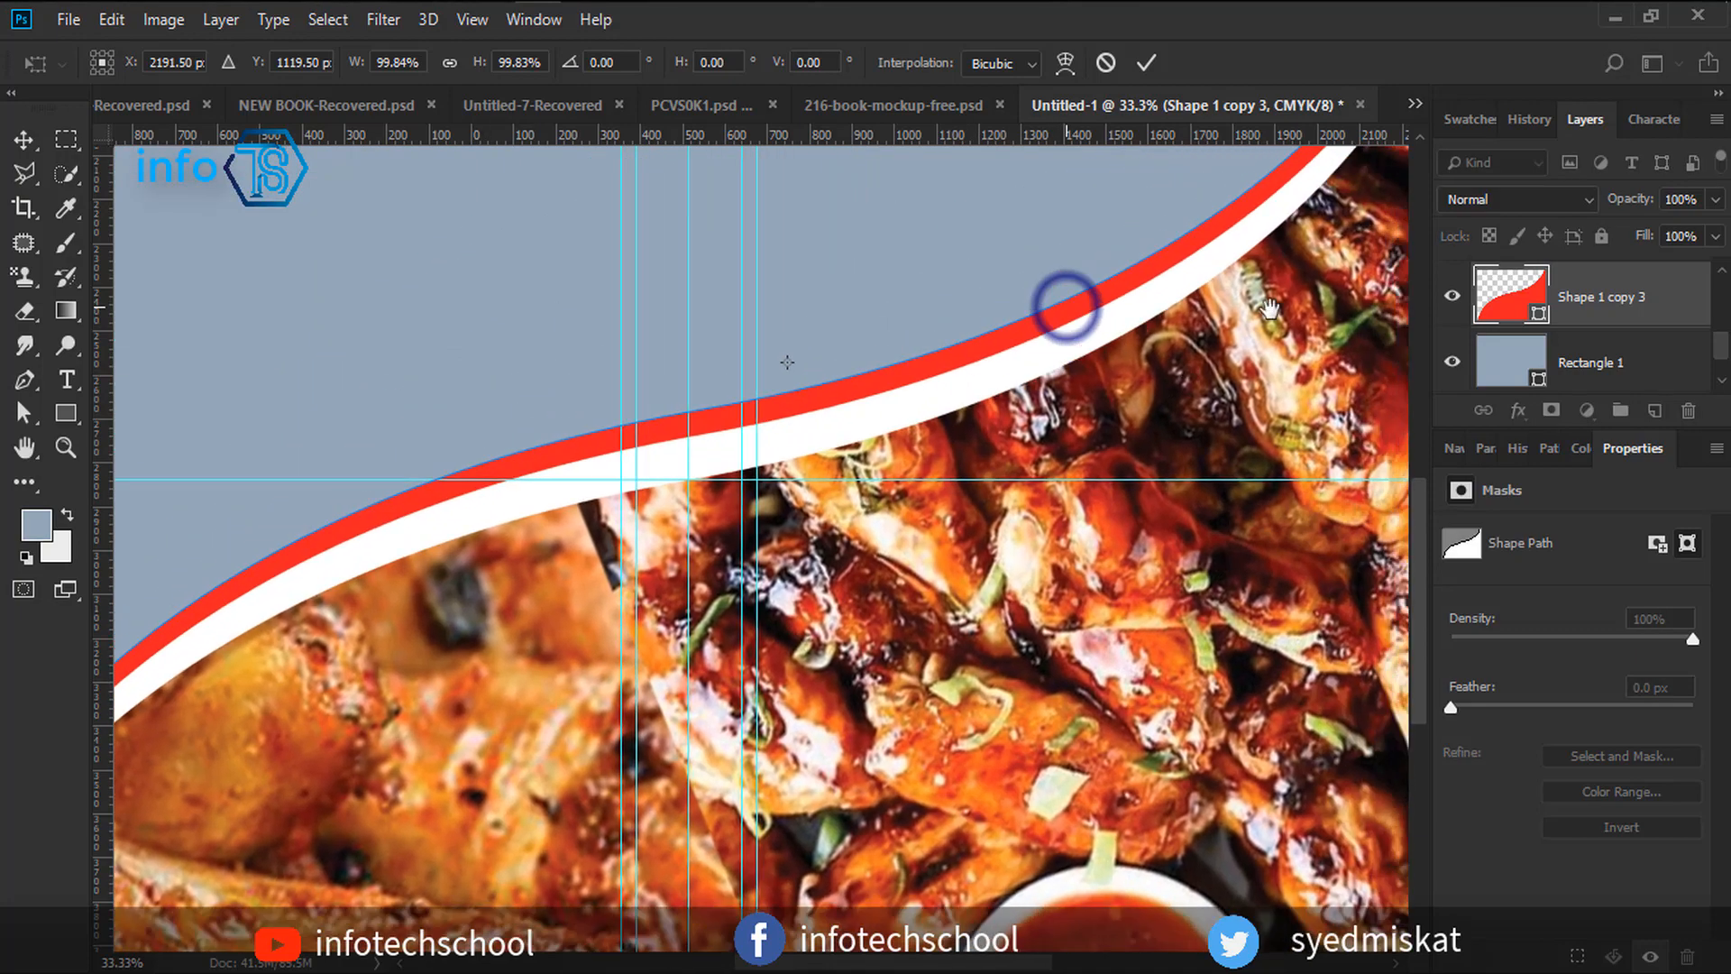
{"action": "left_click_drag", "start_coordinate": [1271, 307], "coordinate": [879, 578]}
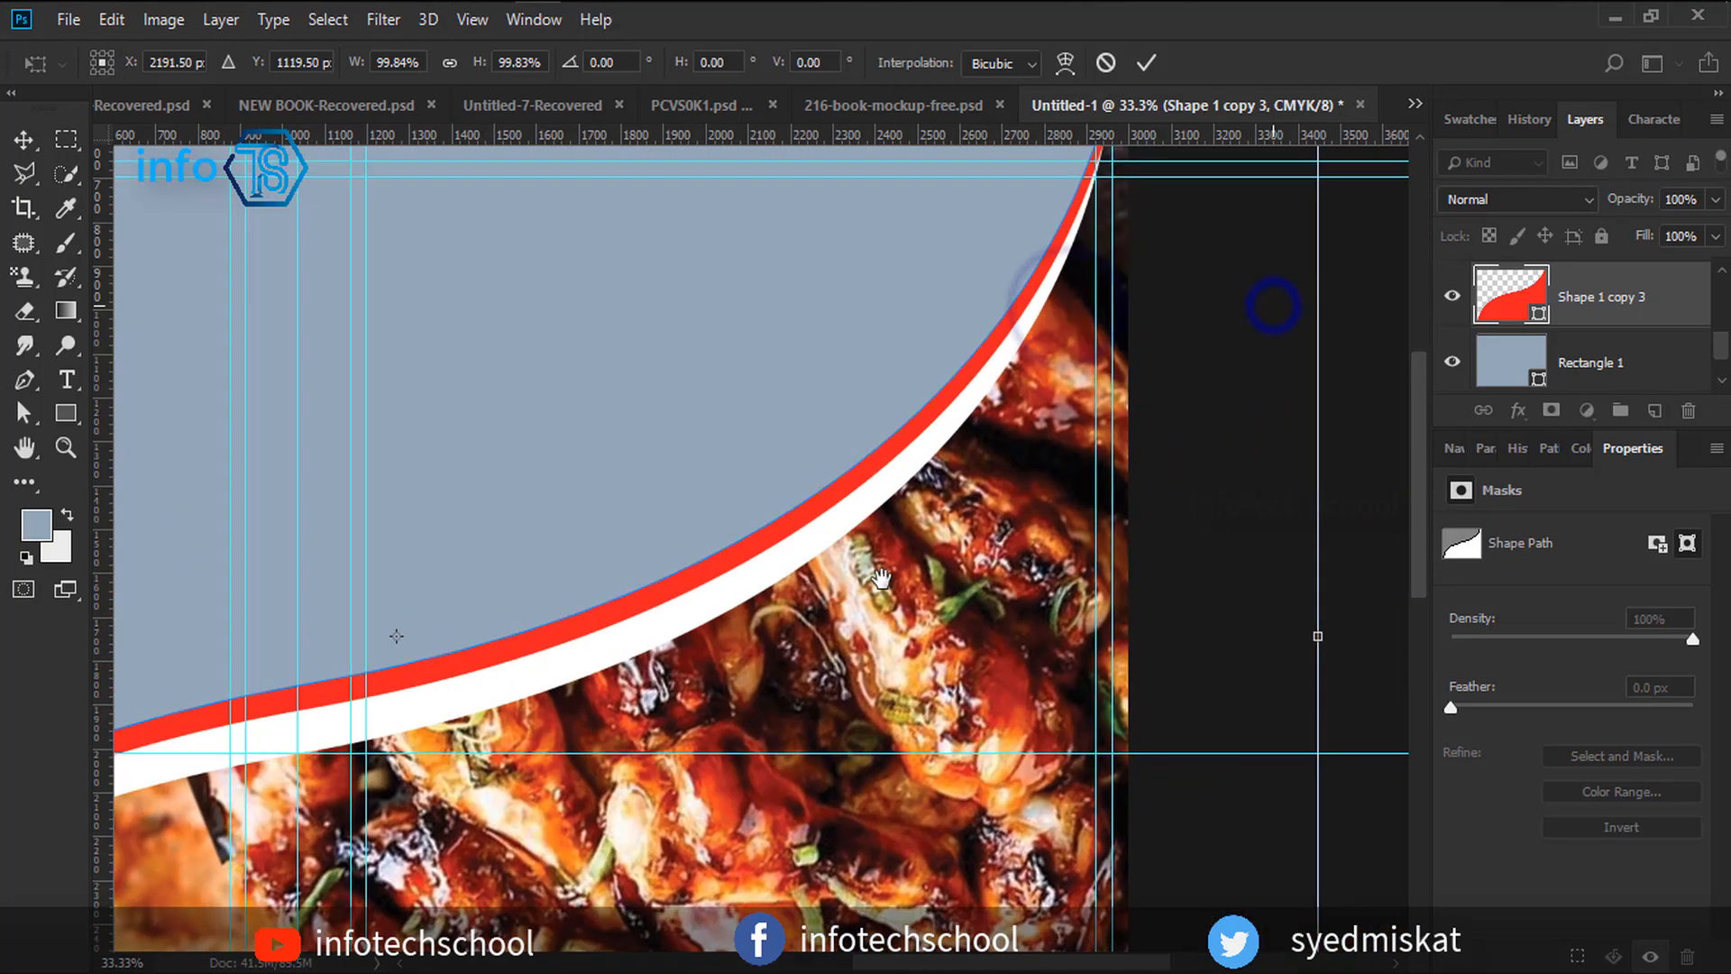
{"action": "mouse_move", "coordinate": [1064, 370]}
{"action": "left_mouse_down"}
{"action": "mouse_move", "coordinate": [976, 537]}
{"action": "mouse_move", "coordinate": [852, 691]}
{"action": "left_mouse_up"}
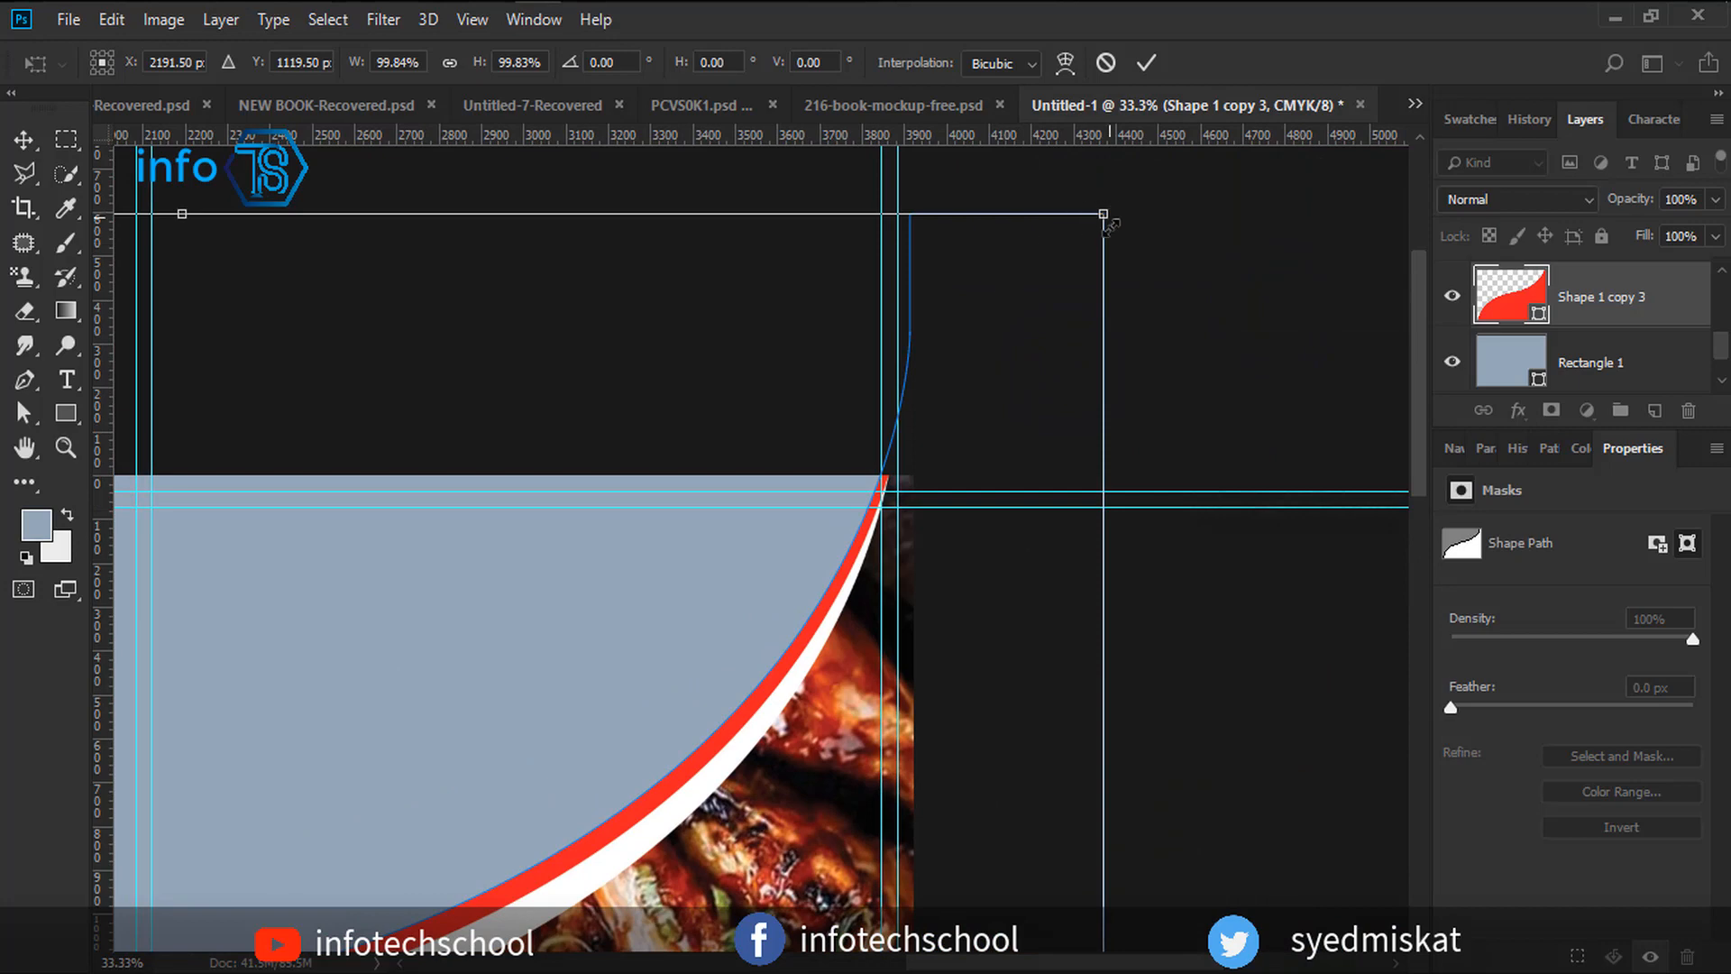
{"action": "left_click", "coordinate": [1143, 63]}
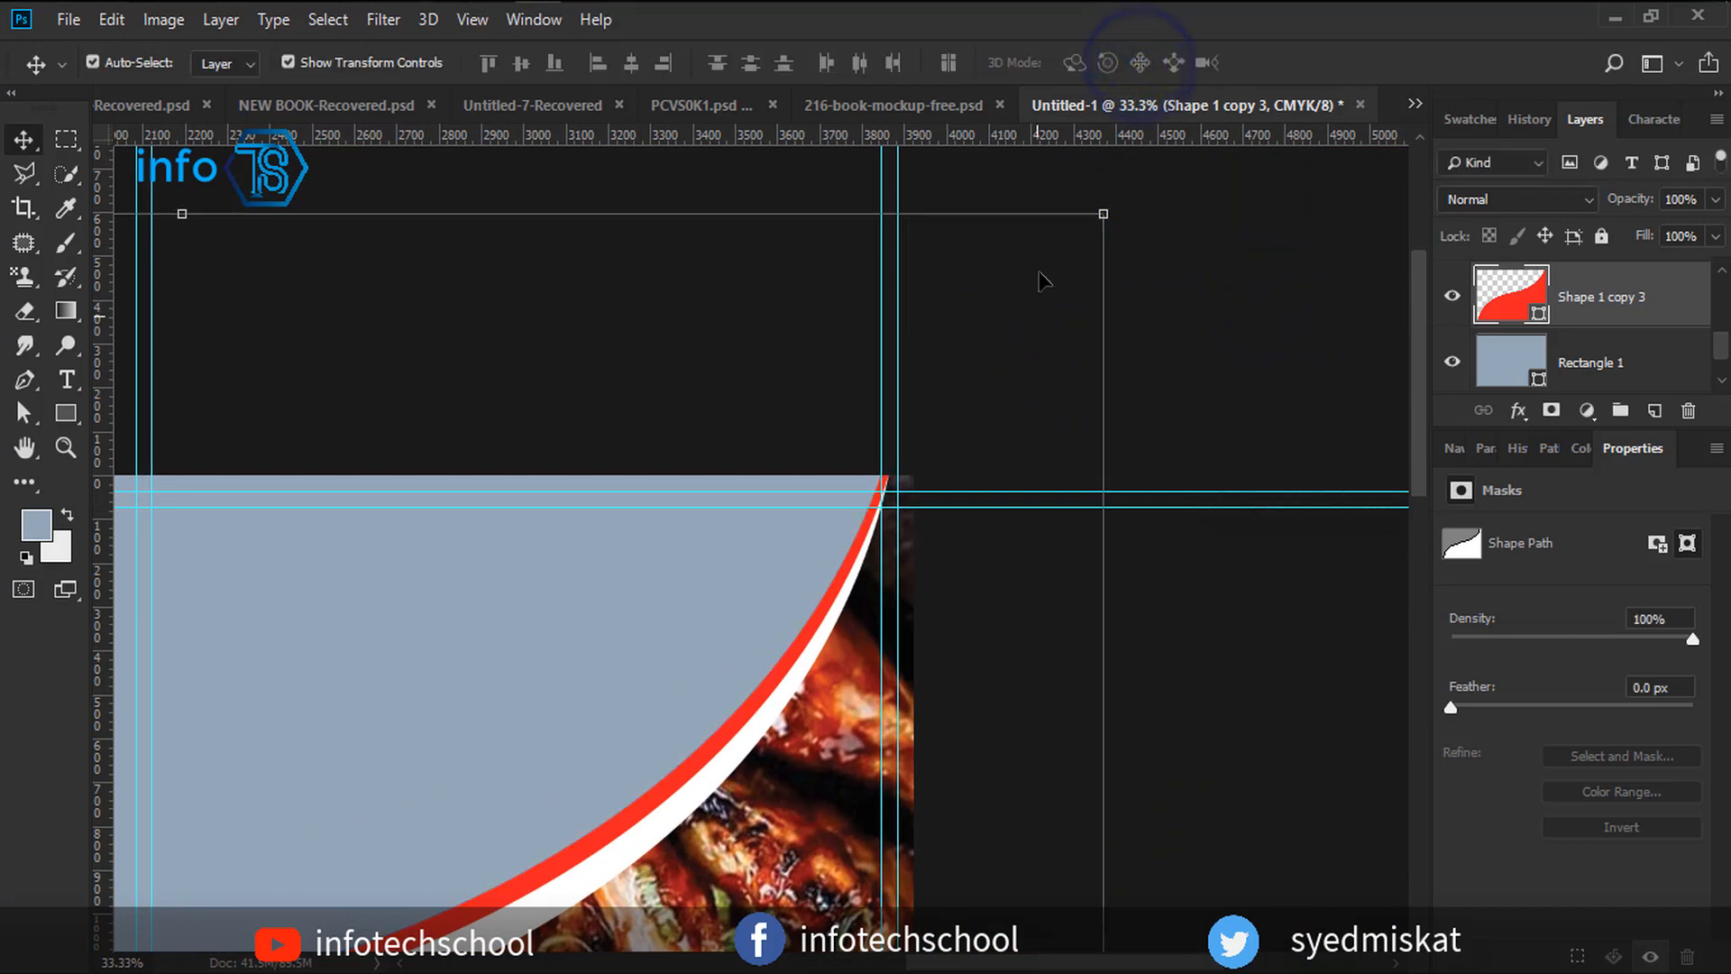
Scale the red curved shape to about 100.55% from its upper-right corner, tapering the red band toward the cover's edge, and deselect it.
{"action": "left_click_drag", "start_coordinate": [1107, 211], "coordinate": [1129, 216]}
{"action": "left_click", "coordinate": [1143, 63]}
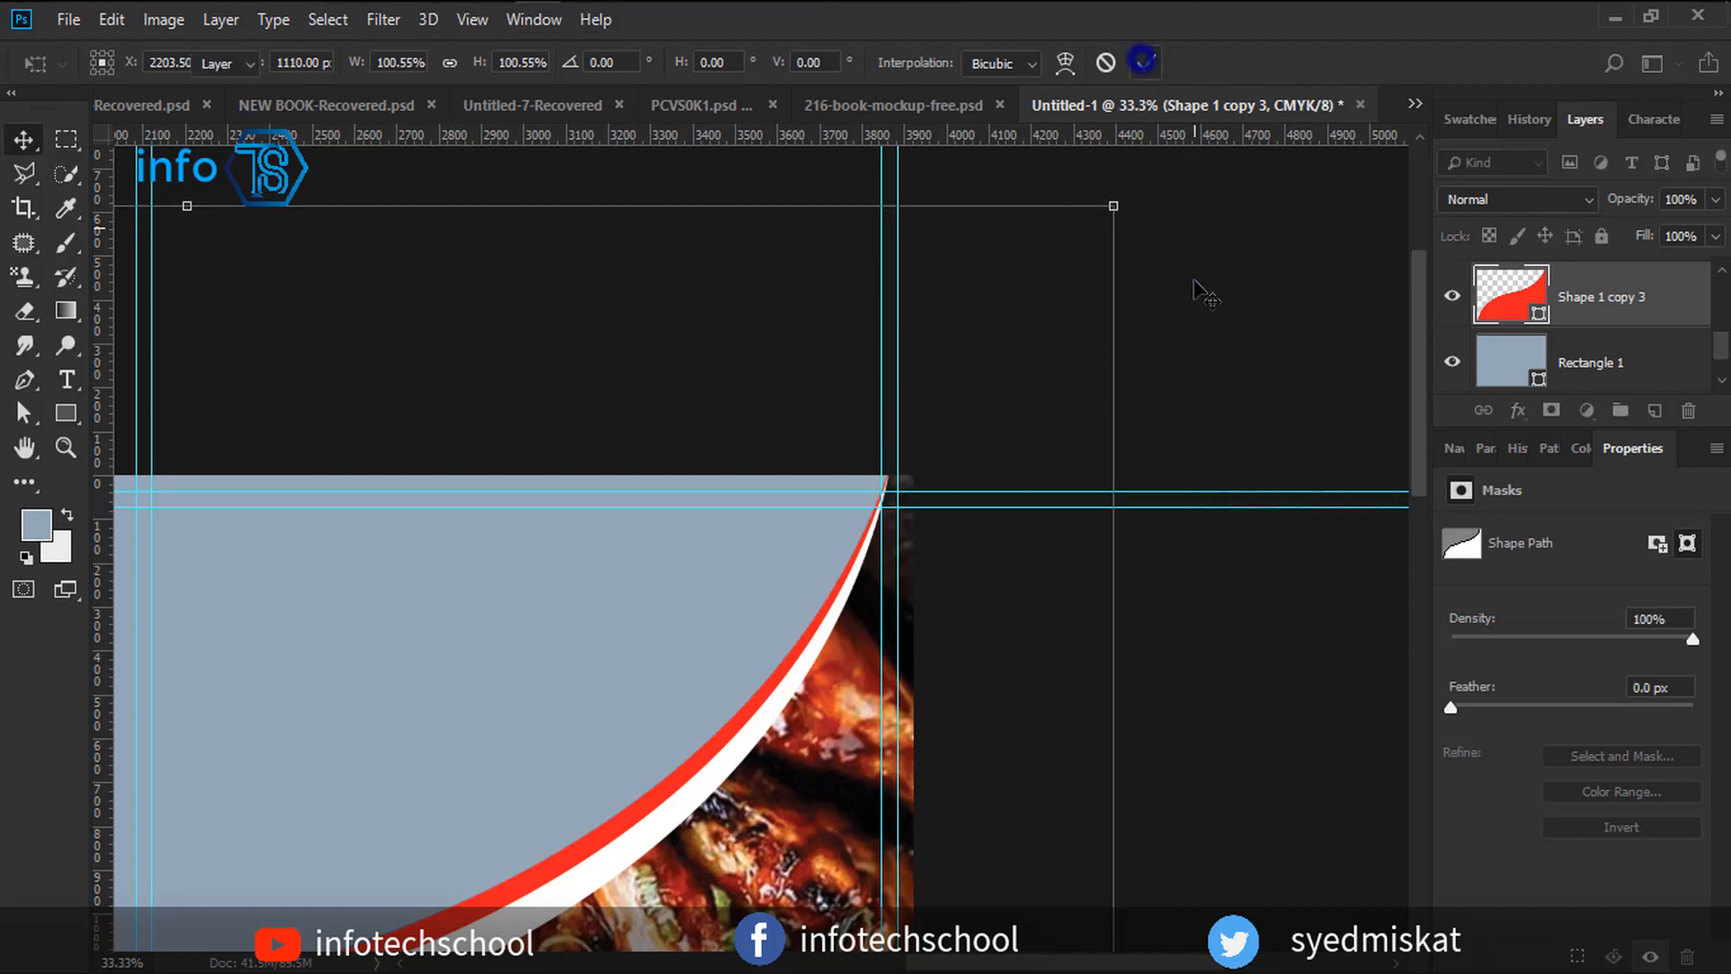
{"action": "left_click", "coordinate": [1195, 285], "text": "ctrl"}
{"action": "key", "text": "ctrl+minus"}
{"action": "key", "text": "ctrl+minus"}
{"action": "key", "text": "ctrl+minus"}
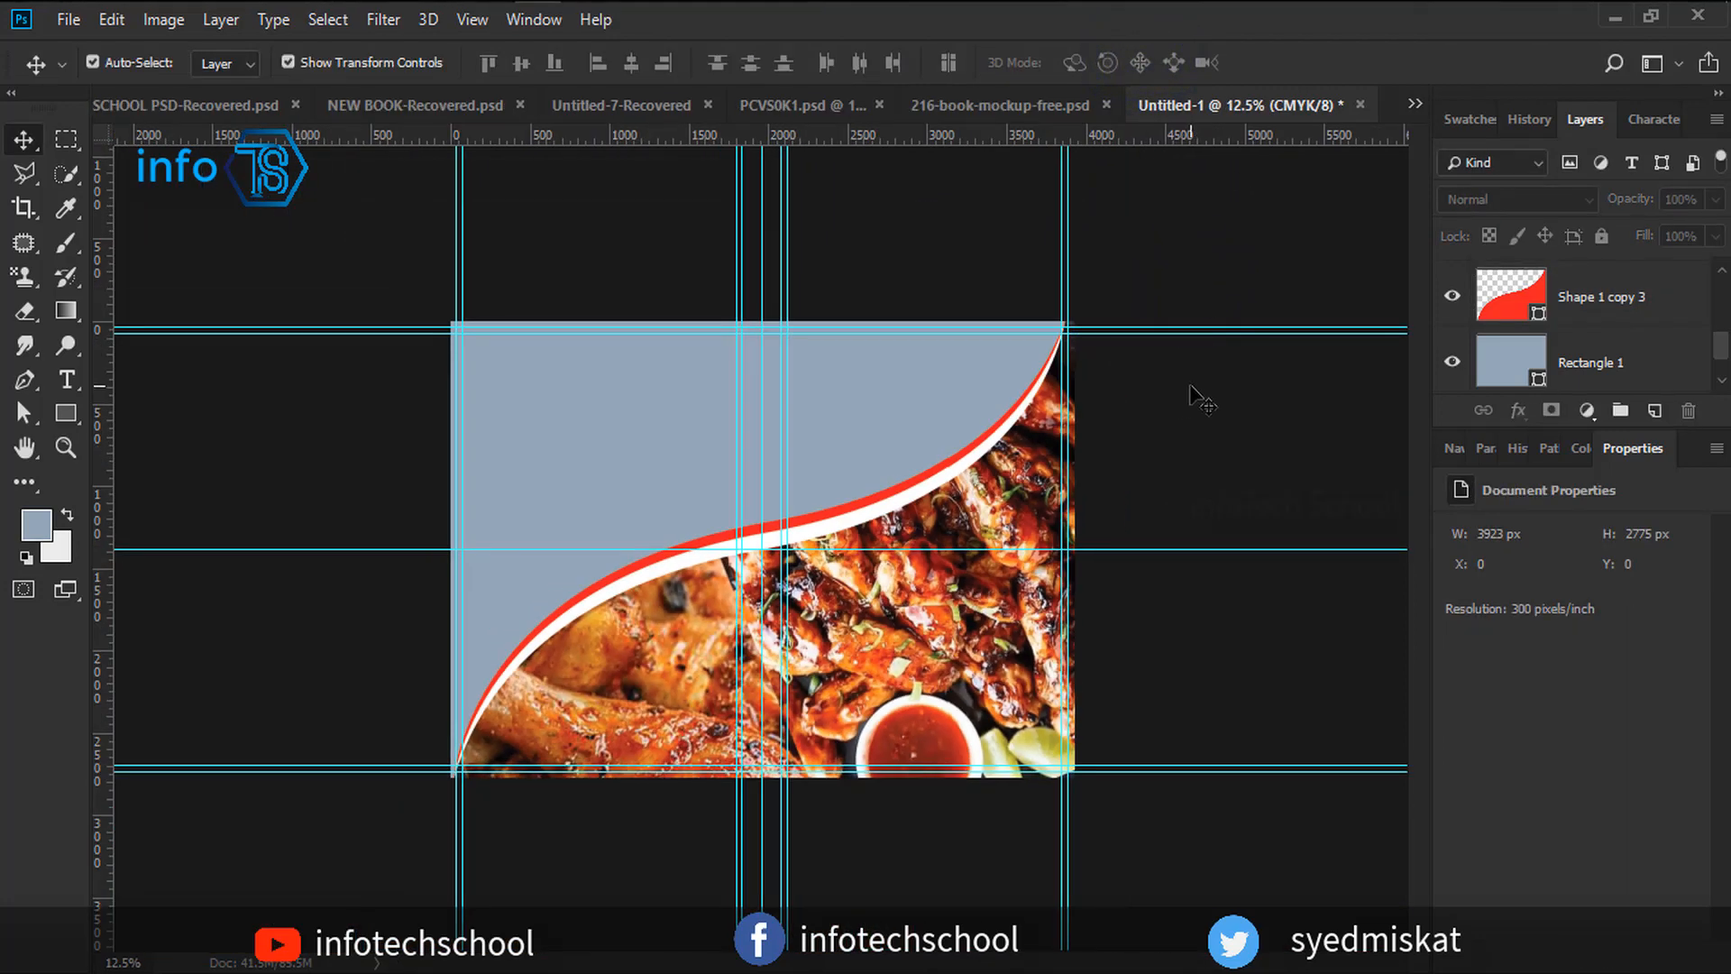
Move the clipped chicken wings photo straight up to Y −408 px, raising the sauce bowl within the curved shape.
{"action": "left_click", "coordinate": [1005, 607]}
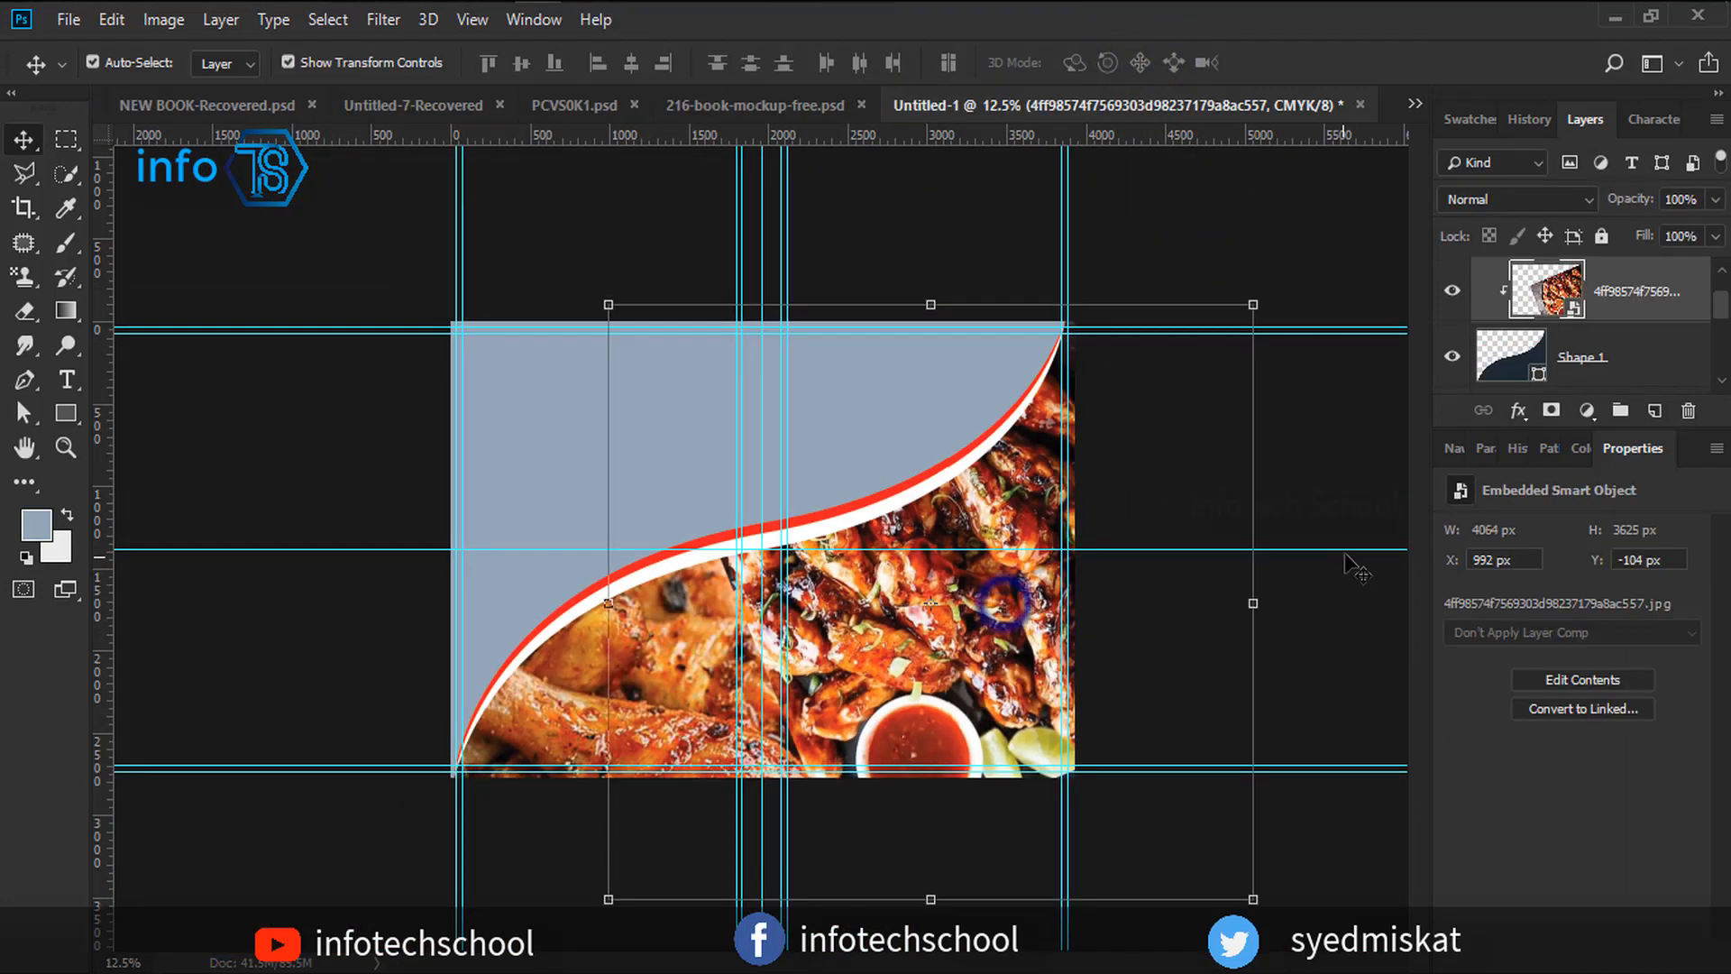
{"action": "key", "text": "shift+Up"}
{"action": "key", "text": "shift+Up"}
{"action": "key", "text": "shift+Up"}
{"action": "key", "text": "shift+Up"}
{"action": "key", "text": "shift+Up"}
{"action": "key", "text": "shift+Up"}
{"action": "key", "text": "shift+Up"}
{"action": "key", "text": "shift+Up"}
{"action": "key", "text": "shift+Up"}
{"action": "key", "text": "shift+Up"}
{"action": "key", "text": "shift+Up"}
{"action": "key", "text": "shift+Up"}
{"action": "key", "text": "shift+Up"}
{"action": "key", "text": "shift+Up"}
{"action": "key", "text": "shift+Up"}
{"action": "key", "text": "shift+Up"}
{"action": "key", "text": "shift+Up"}
{"action": "key", "text": "shift+Up"}
{"action": "key", "text": "shift+Up"}
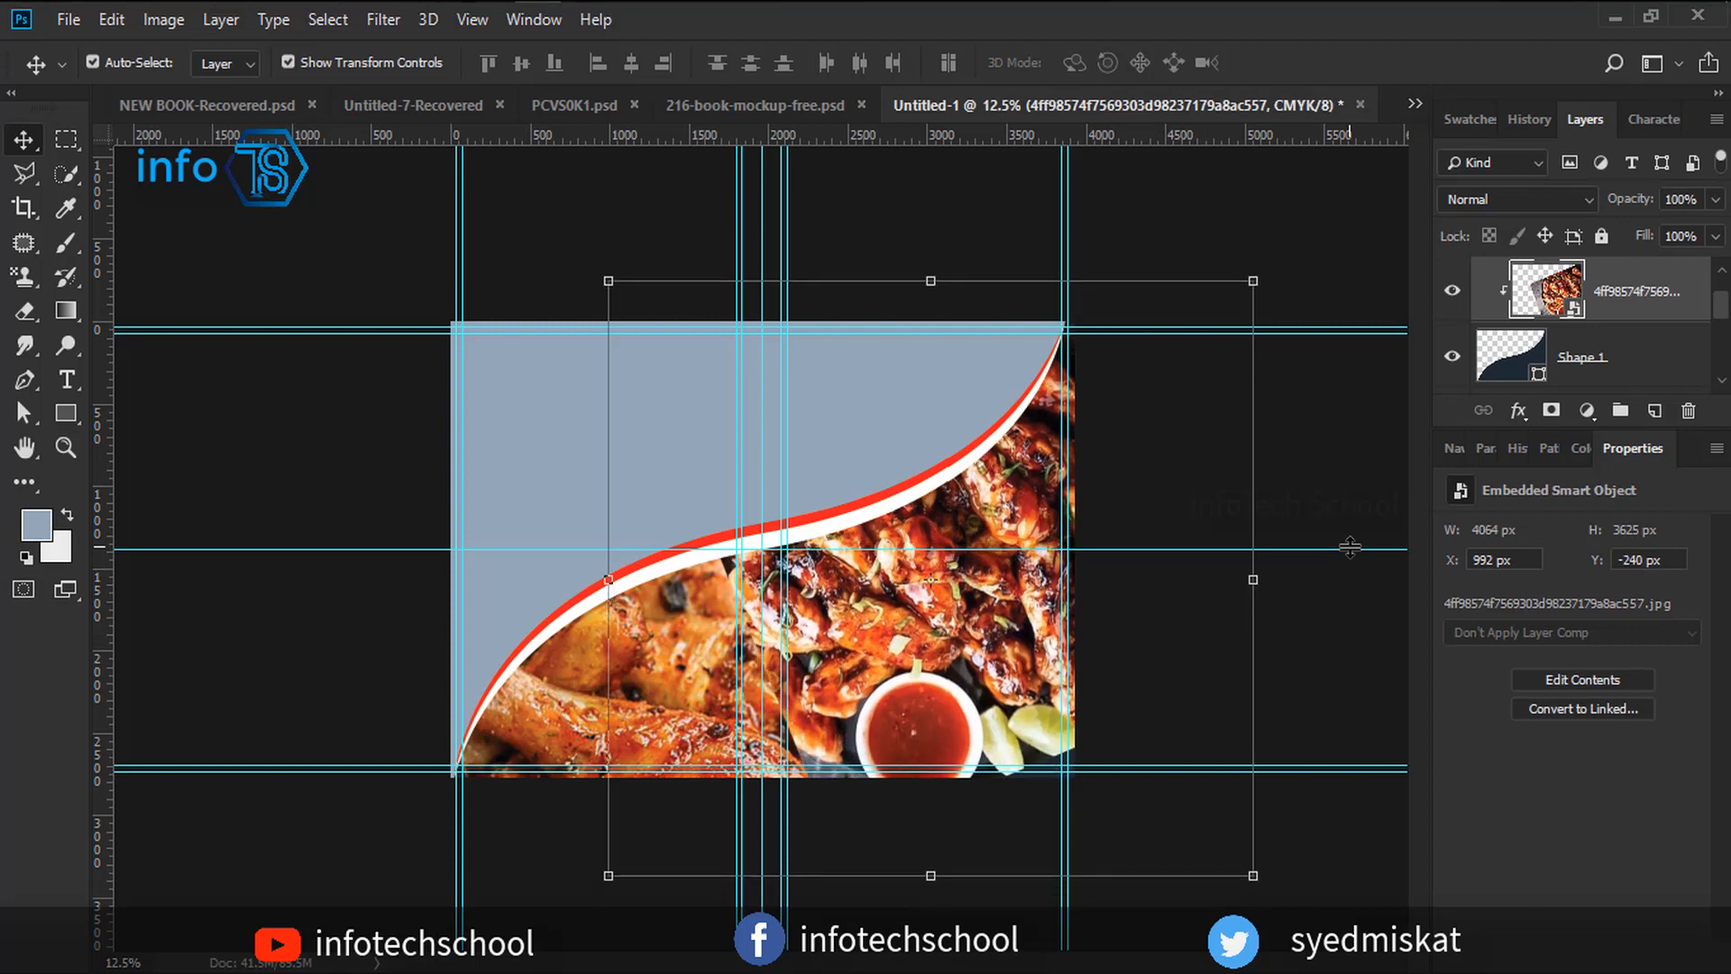
{"action": "key", "text": "Up"}
{"action": "key", "text": "Up"}
{"action": "key", "text": "Up"}
{"action": "key", "text": "Up"}
{"action": "key", "text": "Up"}
{"action": "key", "text": "Up"}
{"action": "key", "text": "Up"}
{"action": "key", "text": "Up"}
{"action": "key", "text": "Up"}
{"action": "key", "text": "Up"}
{"action": "key", "text": "Up"}
{"action": "key", "text": "Up"}
{"action": "key", "text": "Up"}
{"action": "key", "text": "Up"}
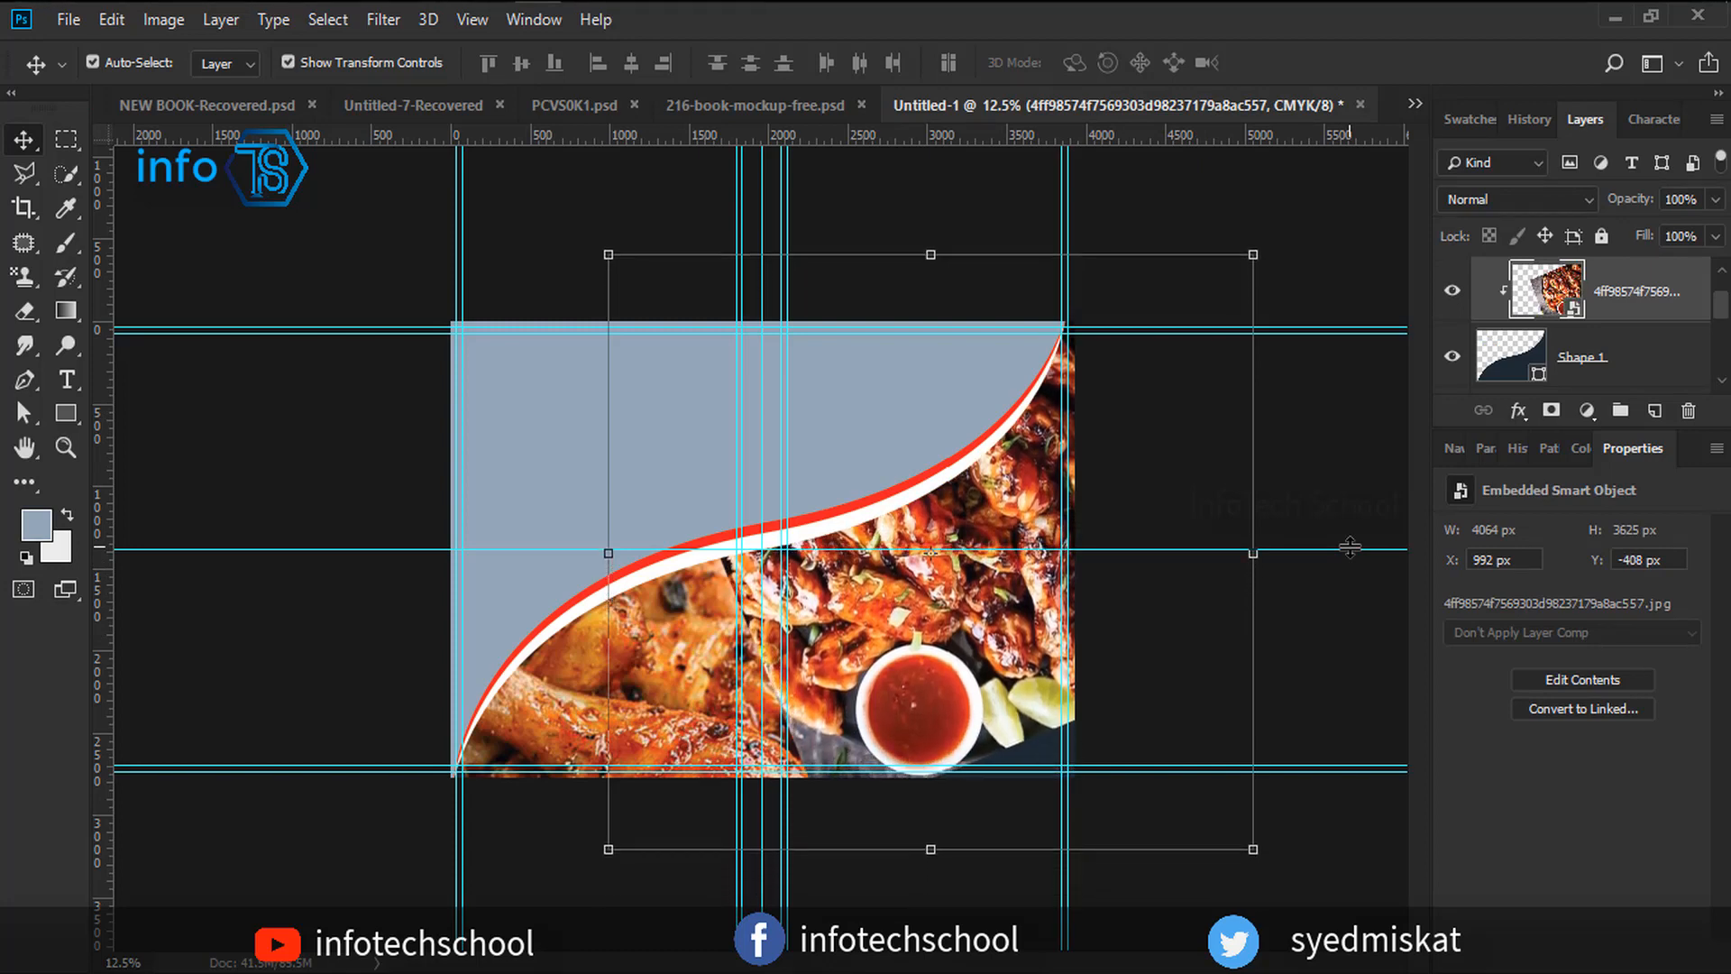
{"action": "left_click", "coordinate": [1318, 245]}
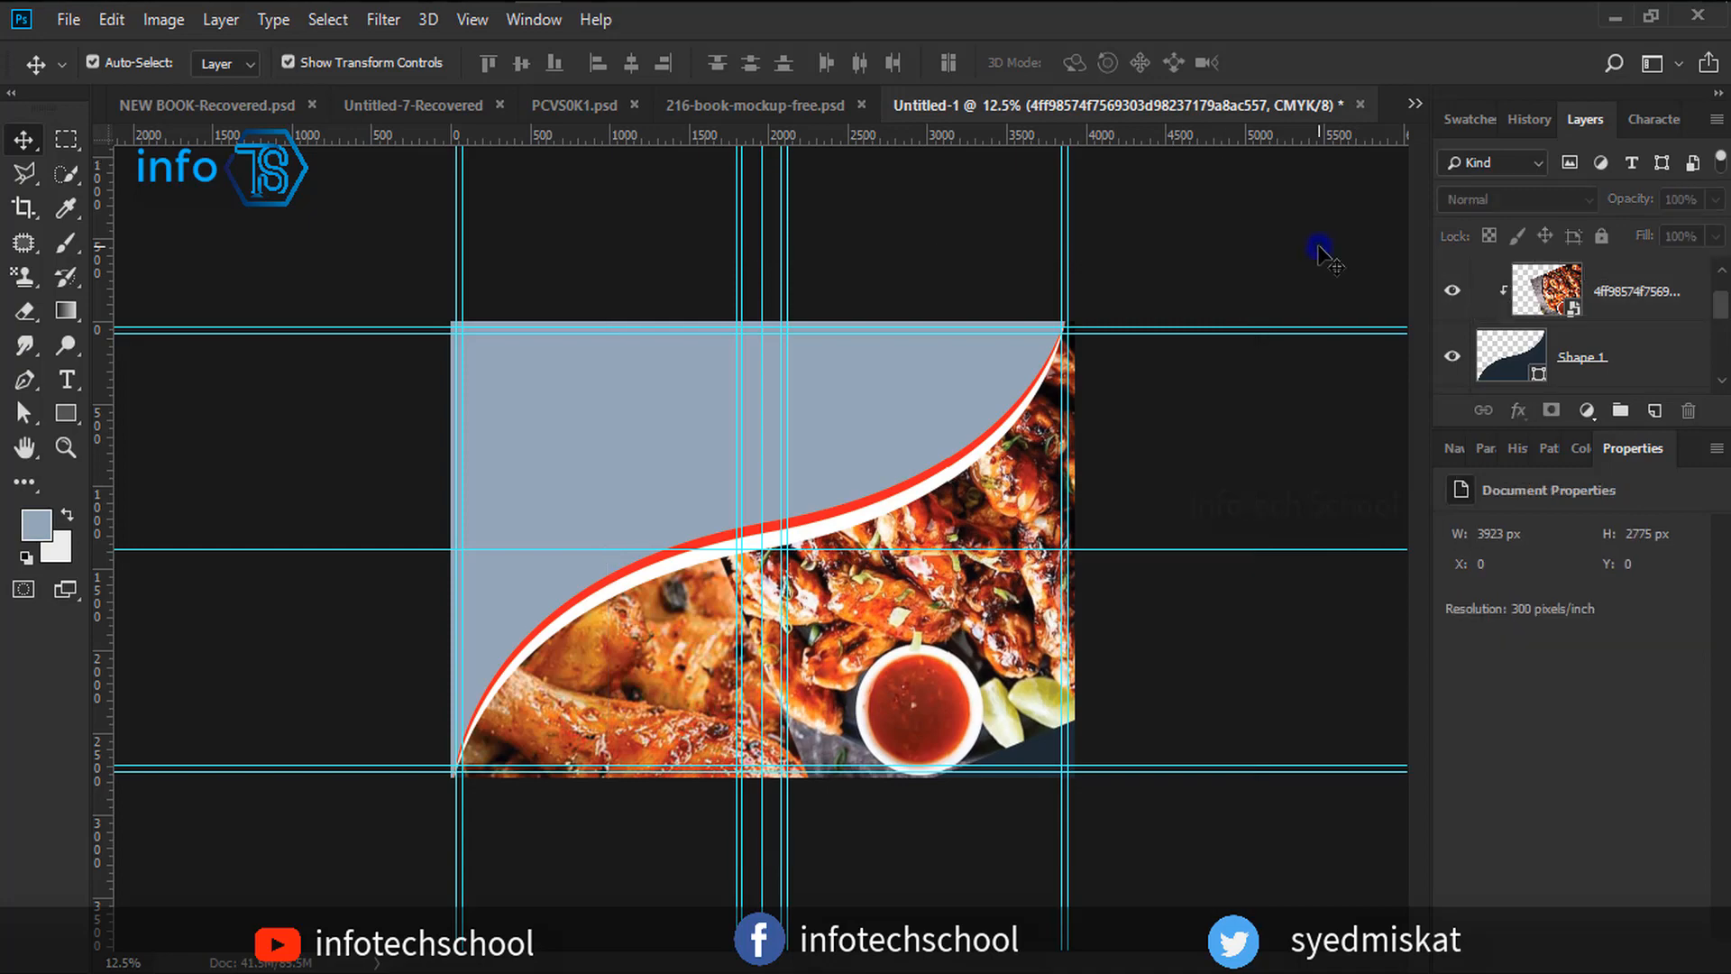
Outline the grey tabletop area beside the sauce bowl with the Polygonal Lasso and make the chicken wings photo layer active.
{"action": "key", "text": "ctrl+minus"}
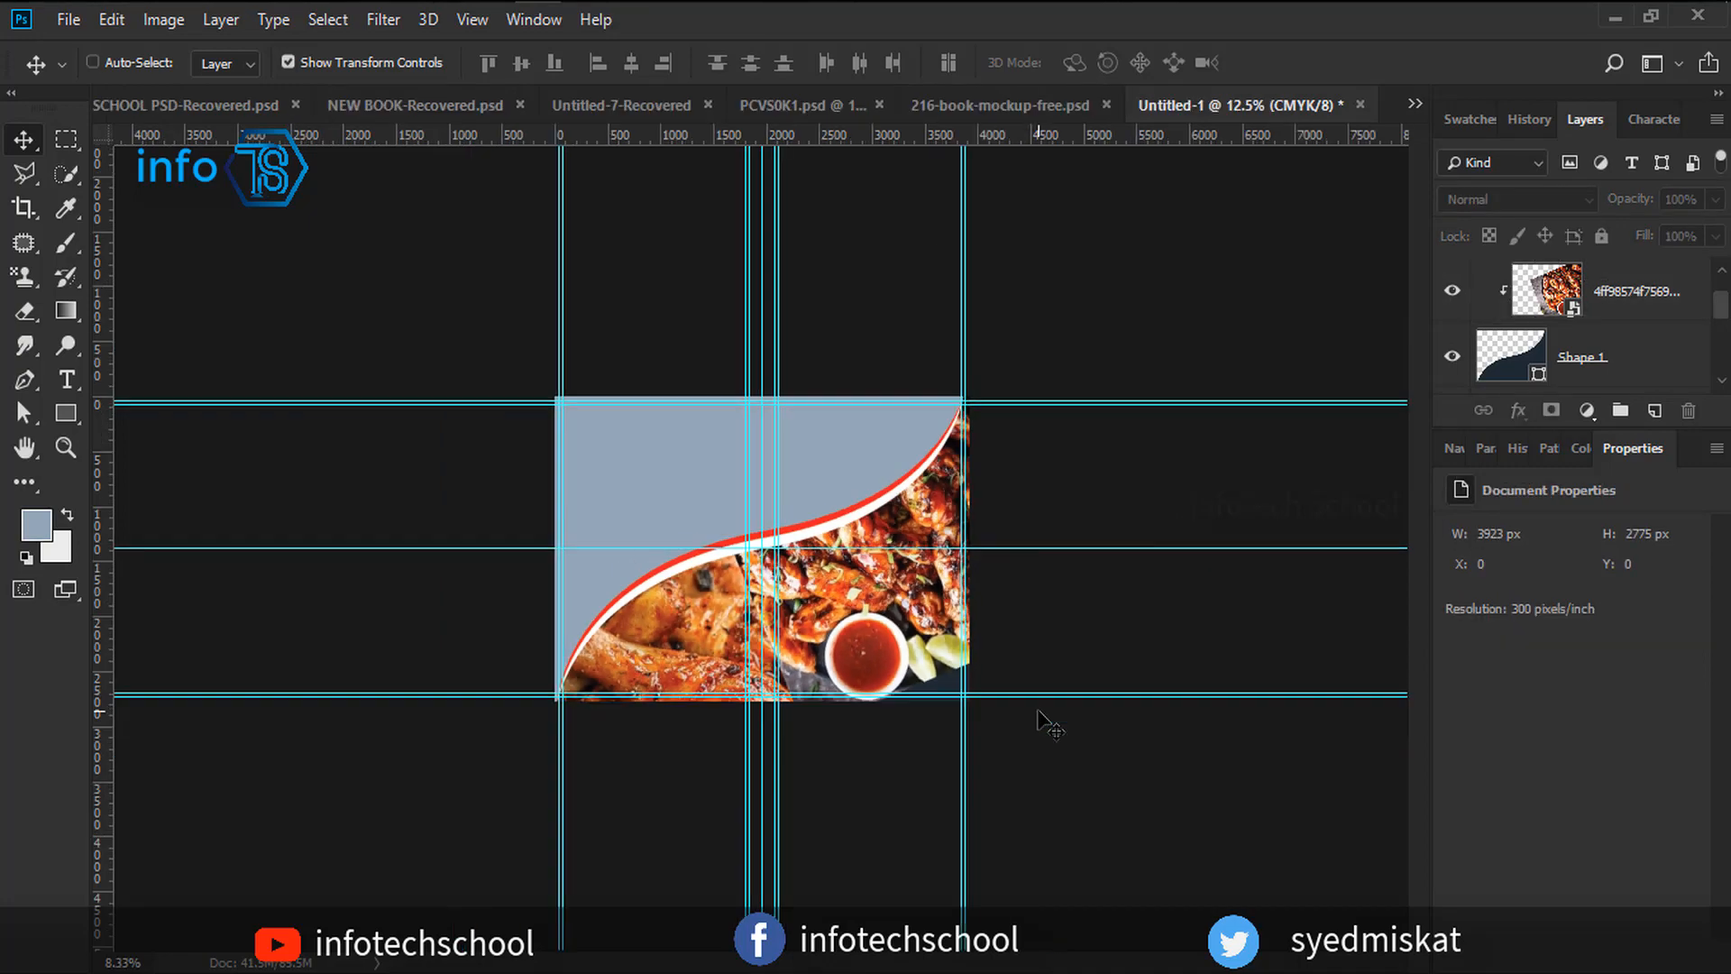
{"action": "key", "text": "ctrl+plus"}
{"action": "key", "text": "ctrl+plus"}
{"action": "key", "text": "ctrl+plus"}
{"action": "left_click_drag", "start_coordinate": [1082, 701], "coordinate": [679, 293]}
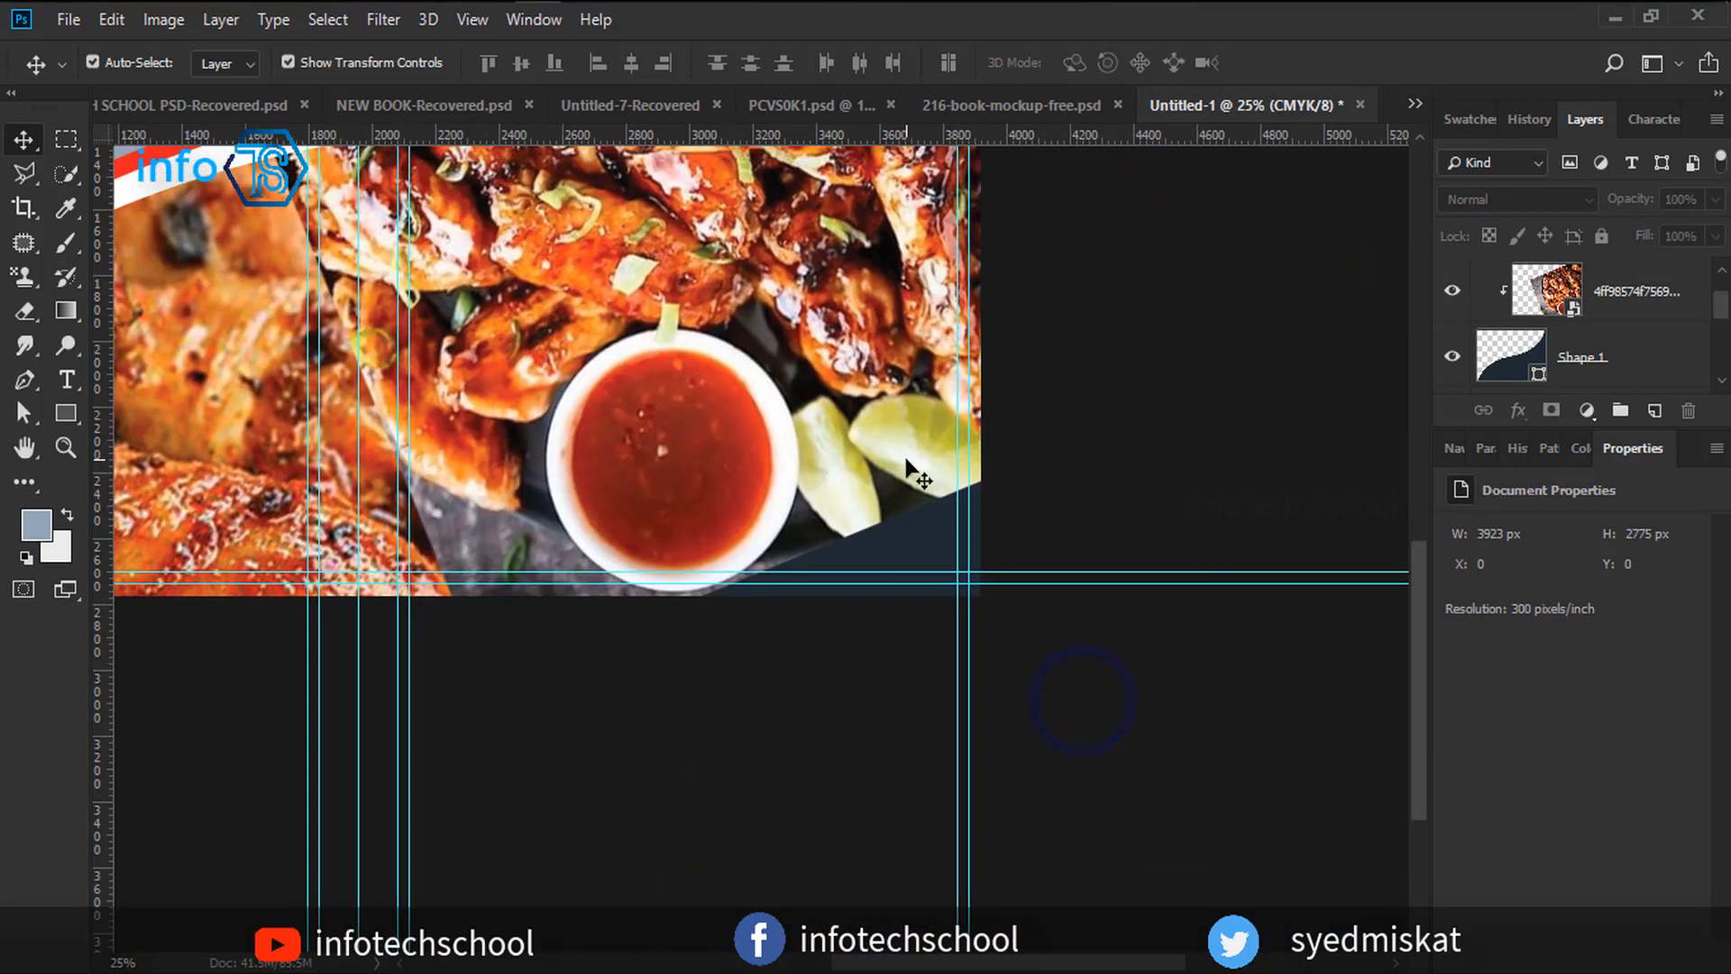
{"action": "left_click", "coordinate": [66, 141]}
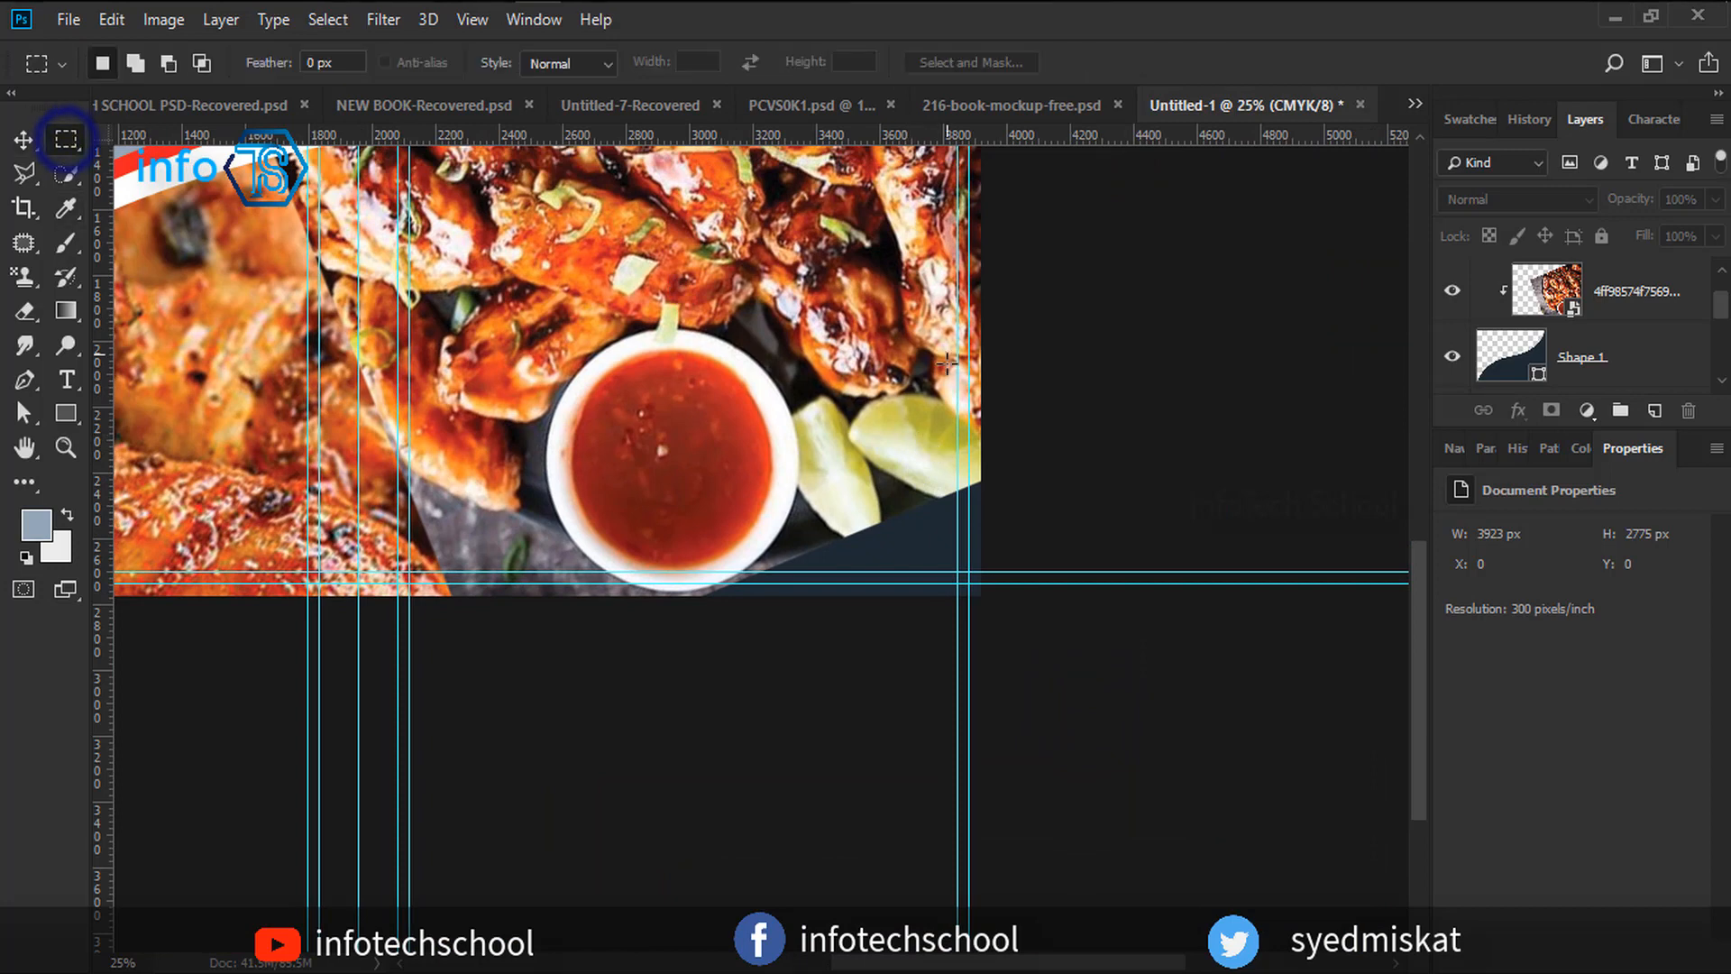
{"action": "left_click", "coordinate": [23, 172]}
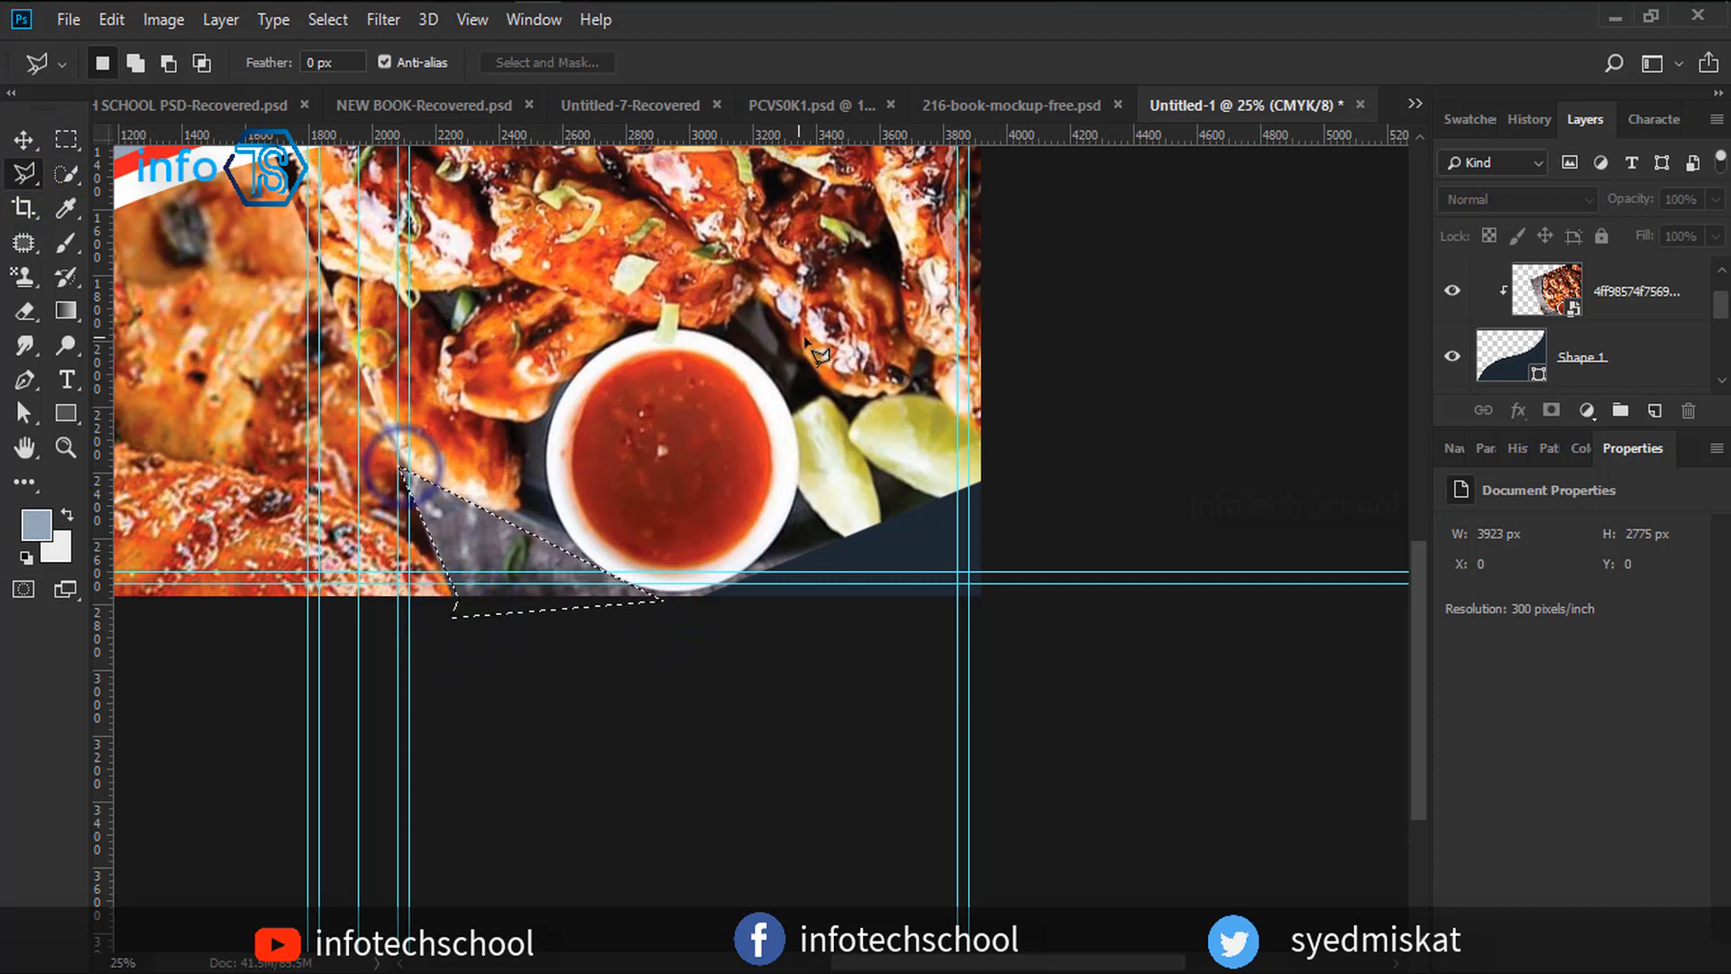
{"action": "scroll", "coordinate": [1658, 352], "scroll_direction": "up", "scroll_amount": 1}
{"action": "left_click", "coordinate": [1659, 354]}
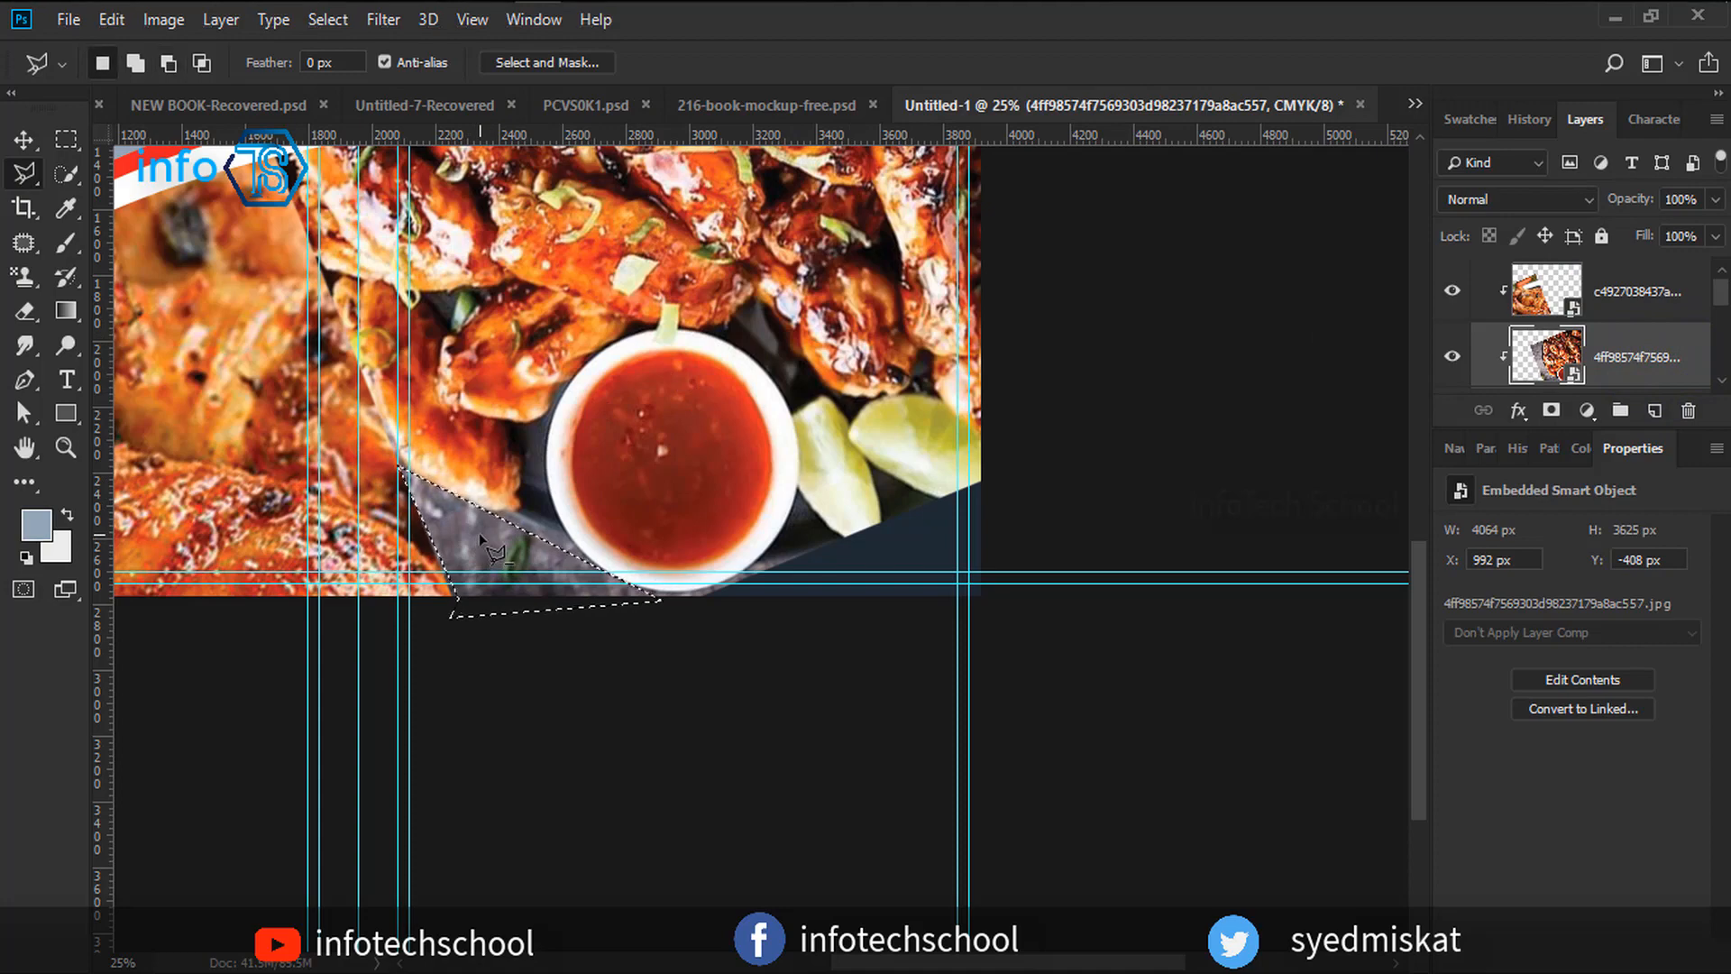
Try to move the selected tabletop area of the chicken wings photo toward the sauce bowl.
{"action": "left_click", "coordinate": [24, 140]}
{"action": "left_click_drag", "start_coordinate": [476, 551], "coordinate": [539, 510]}
{"action": "key", "text": "ctrl+z"}
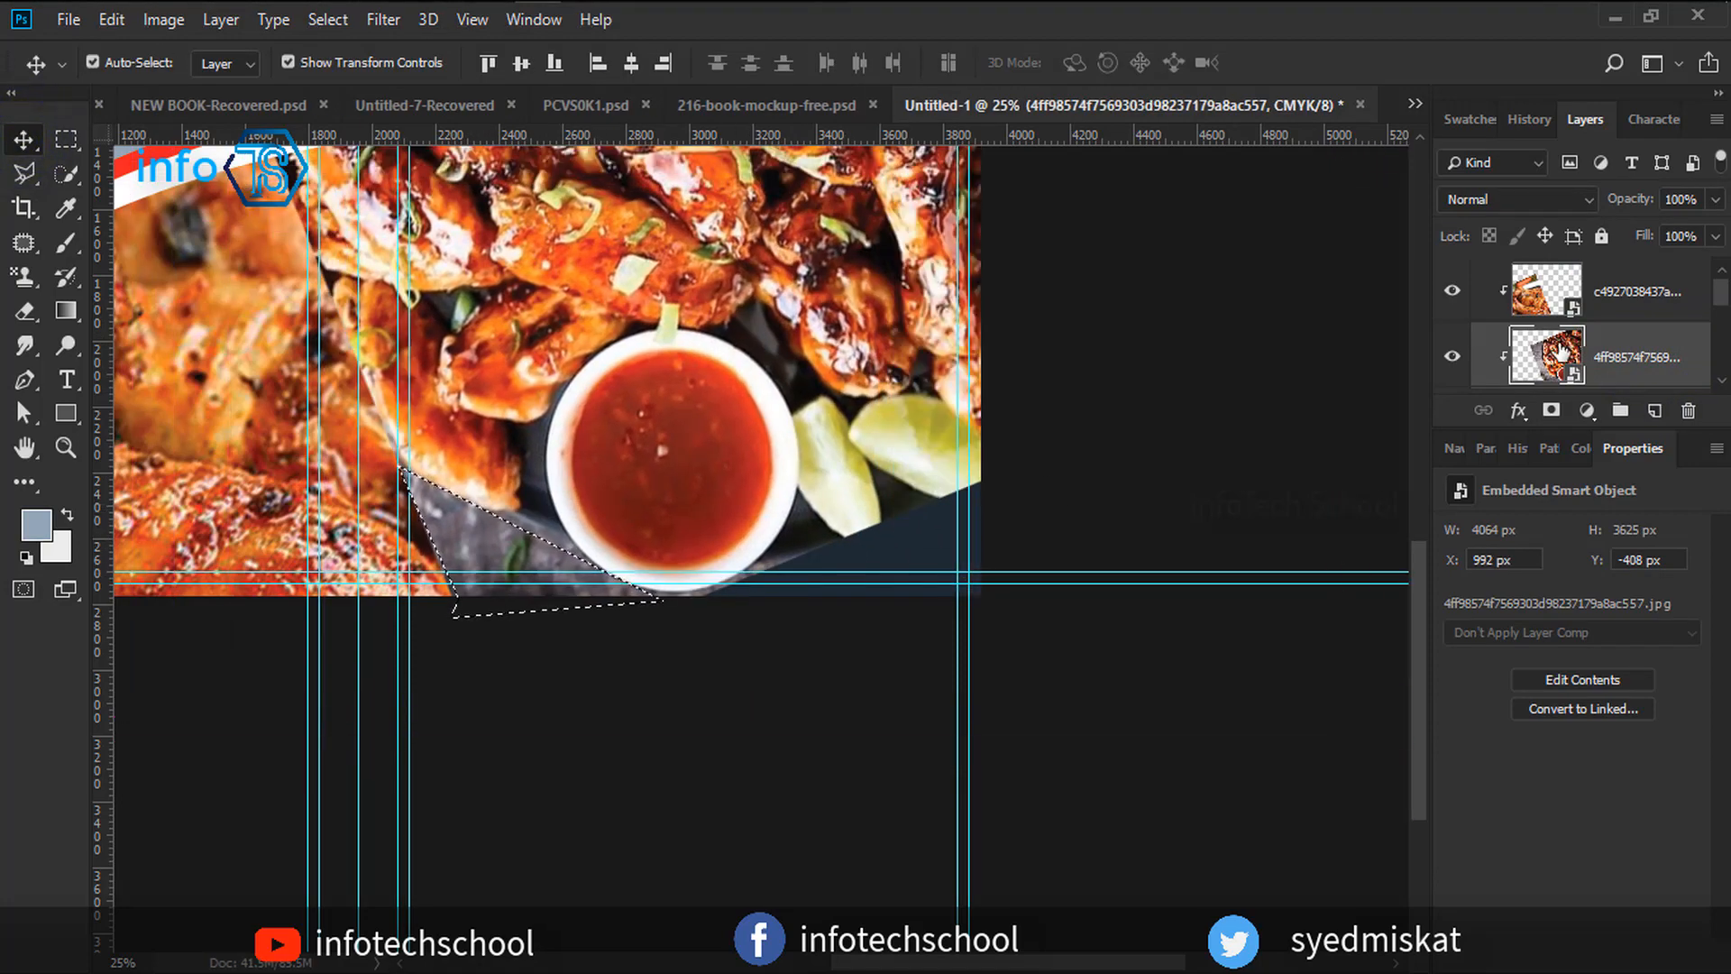
Release the chicken wings photo and the photo above it from the clipping mask.
{"action": "left_click", "coordinate": [1452, 291]}
{"action": "left_click", "coordinate": [1447, 291]}
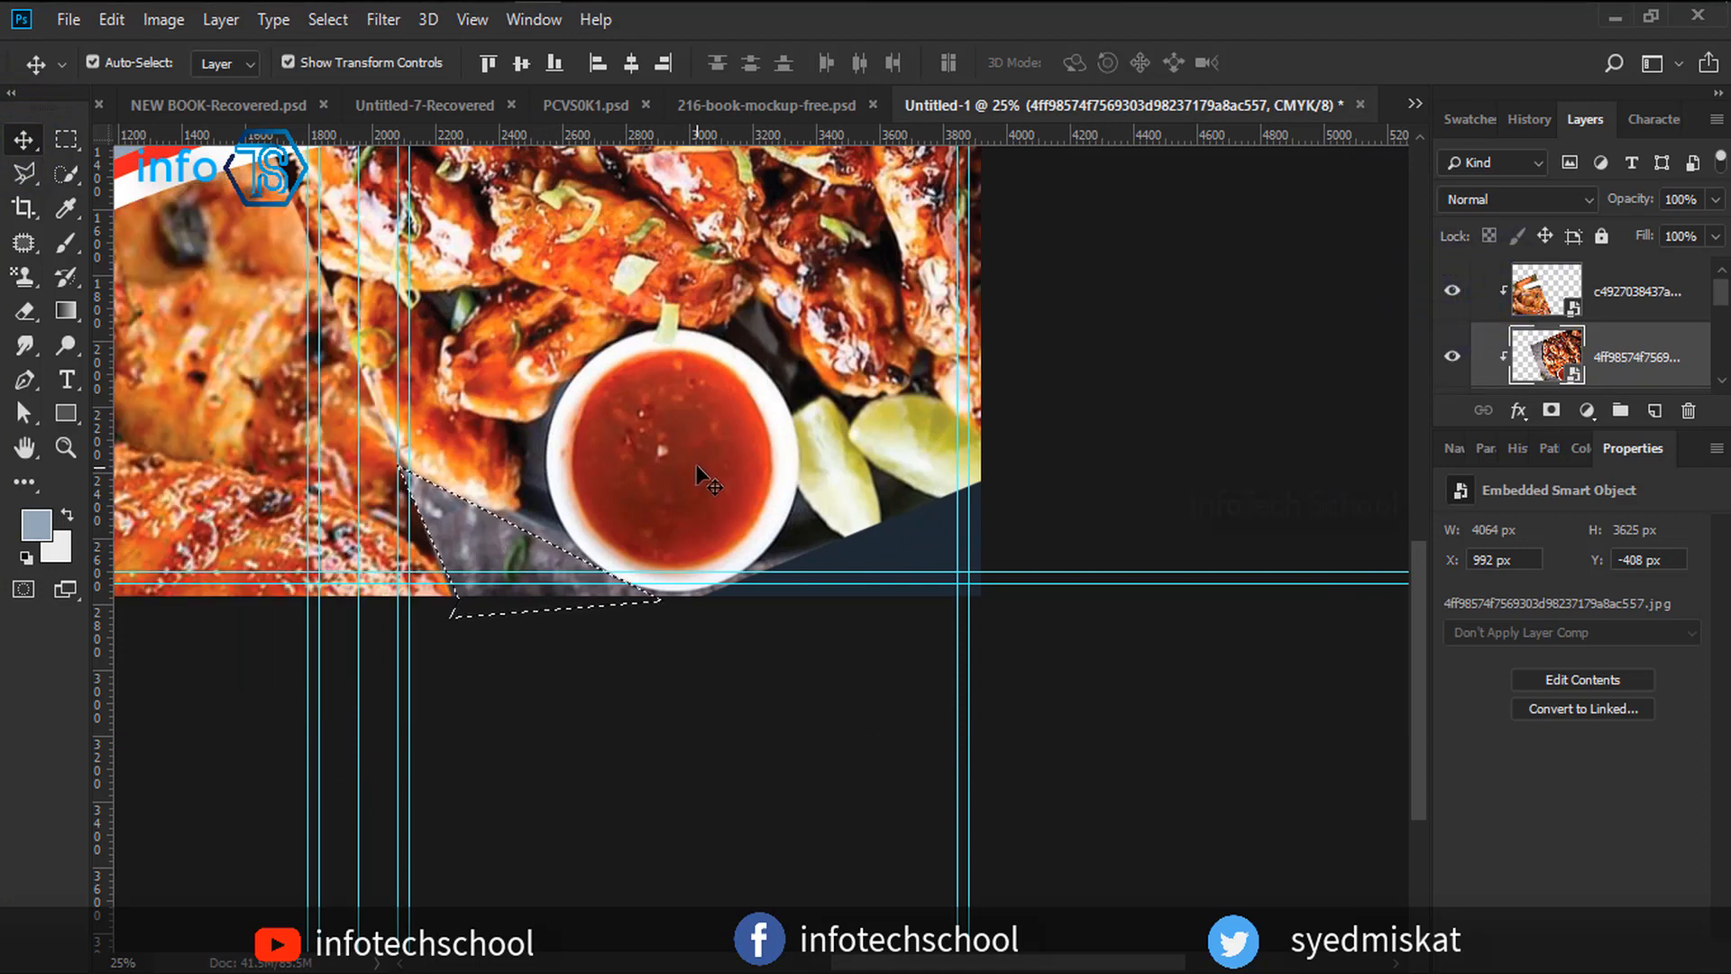
{"action": "right_click", "coordinate": [1670, 352]}
{"action": "left_click", "coordinate": [1437, 552]}
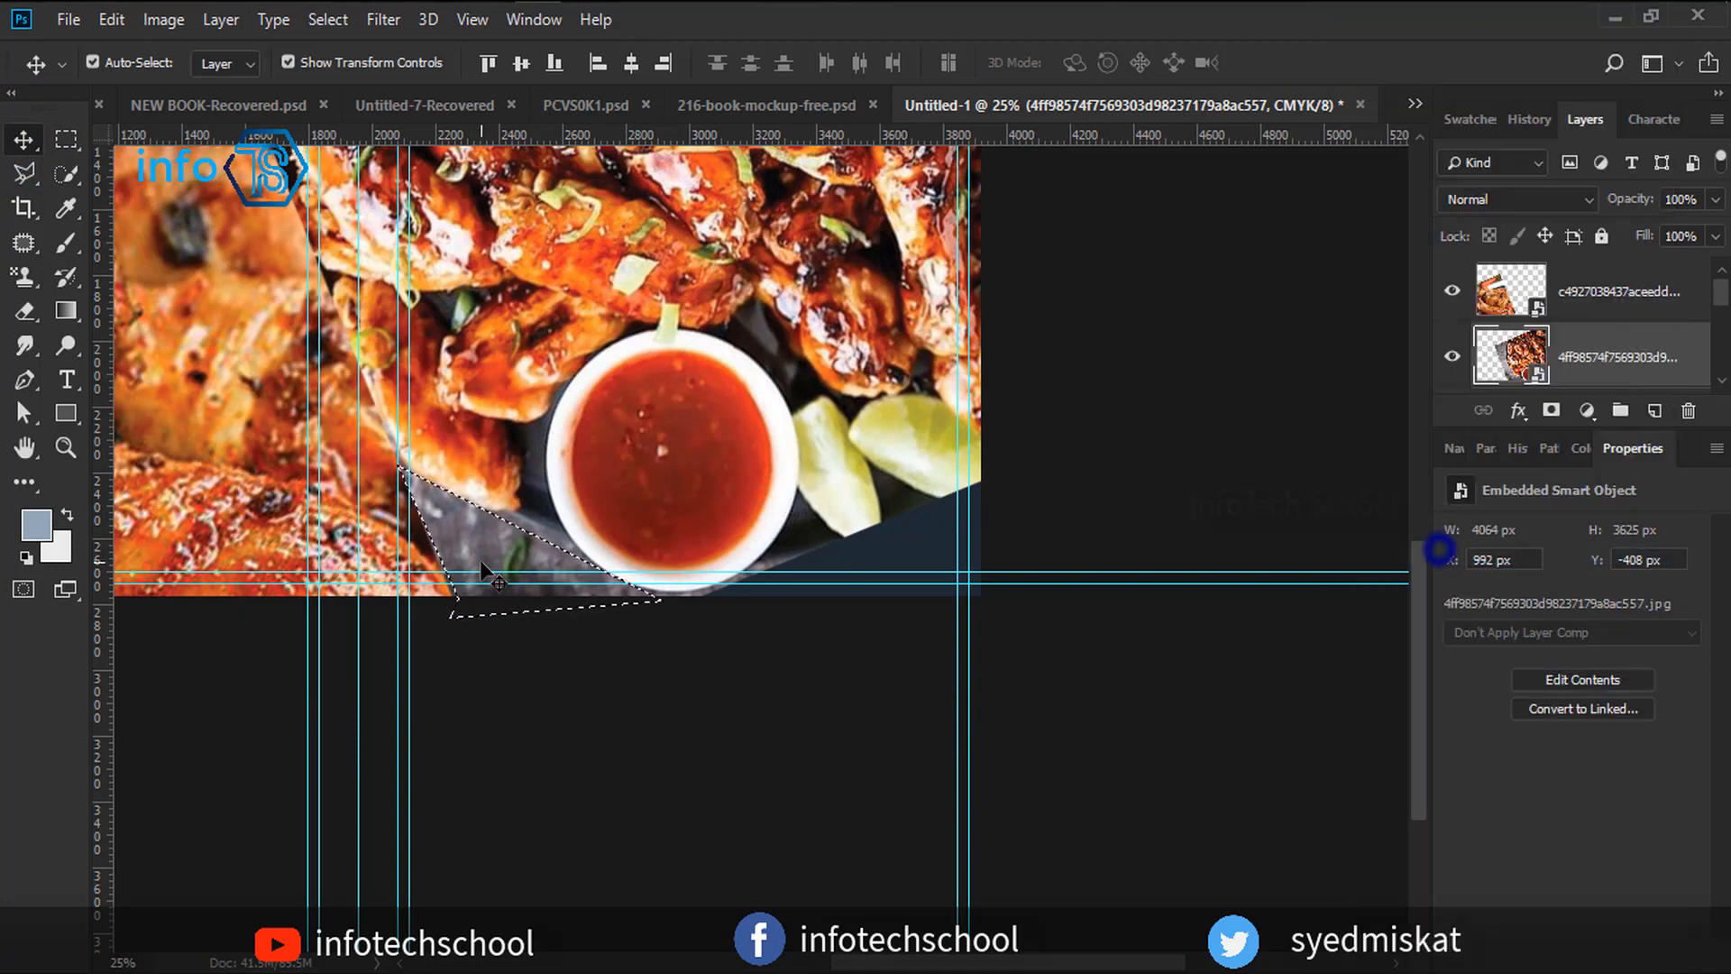
{"action": "left_click", "coordinate": [545, 680]}
{"action": "left_click", "coordinate": [27, 142]}
{"action": "left_click", "coordinate": [1630, 352]}
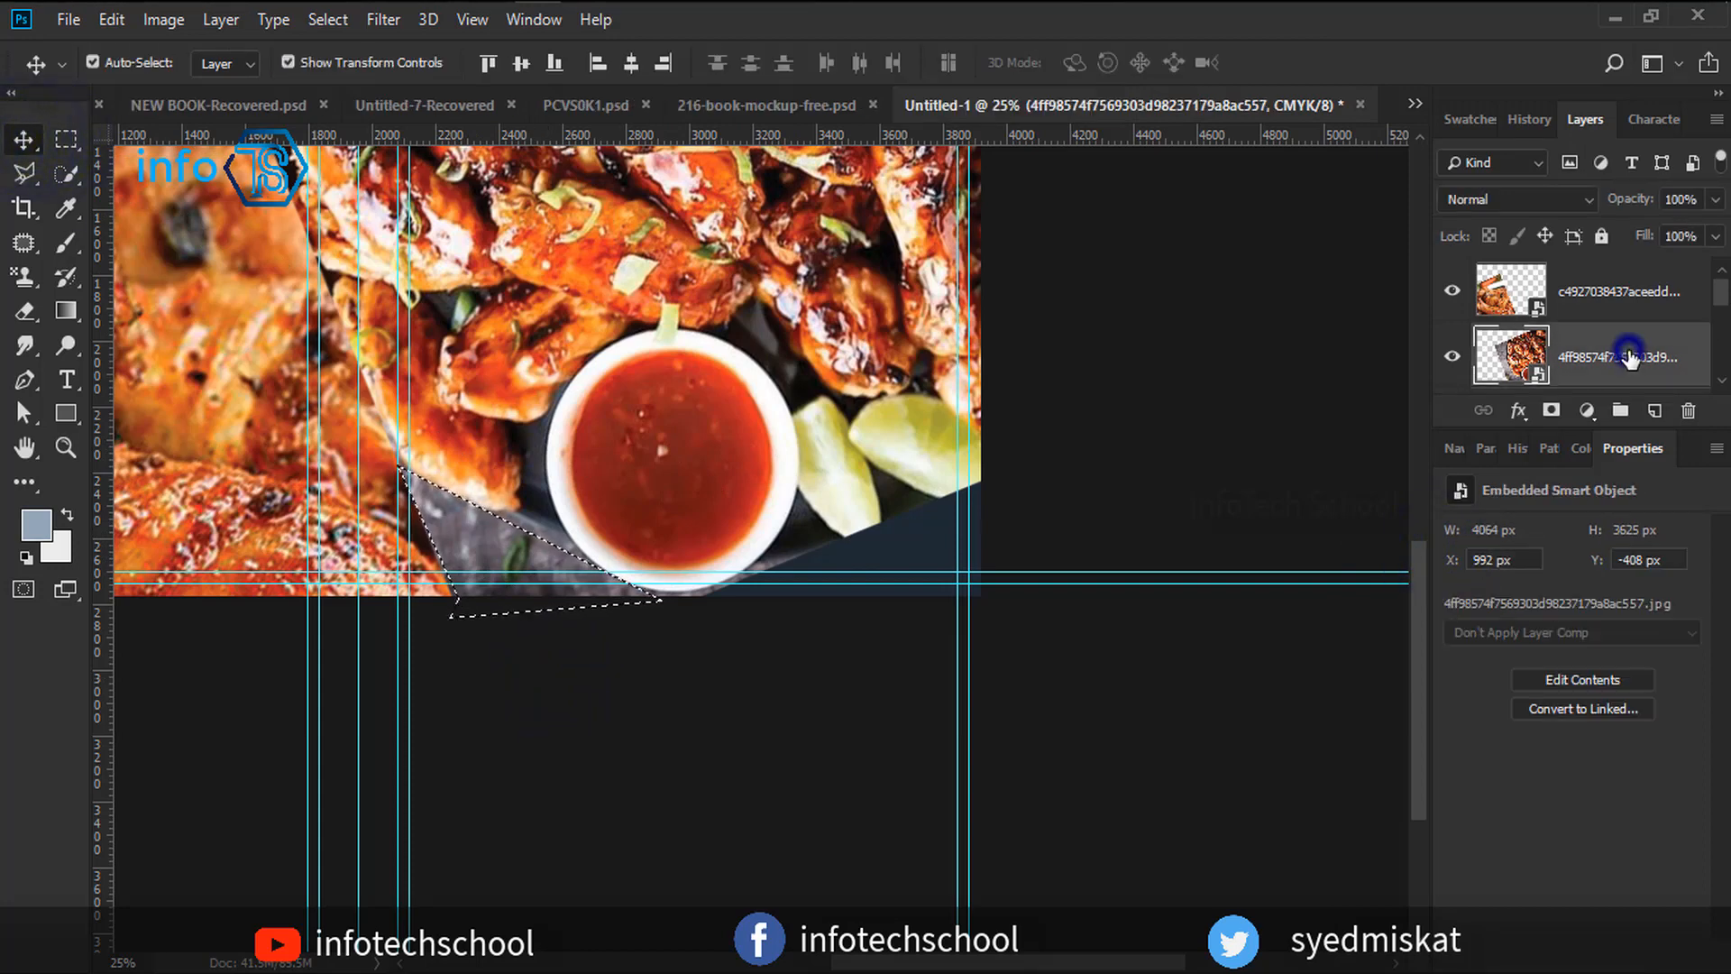
{"action": "mouse_move", "coordinate": [486, 544]}
{"action": "left_mouse_down"}
{"action": "mouse_move", "coordinate": [557, 577]}
{"action": "mouse_move", "coordinate": [486, 505]}
{"action": "mouse_move", "coordinate": [487, 536]}
{"action": "left_mouse_up"}
{"action": "key", "text": "ctrl+z"}
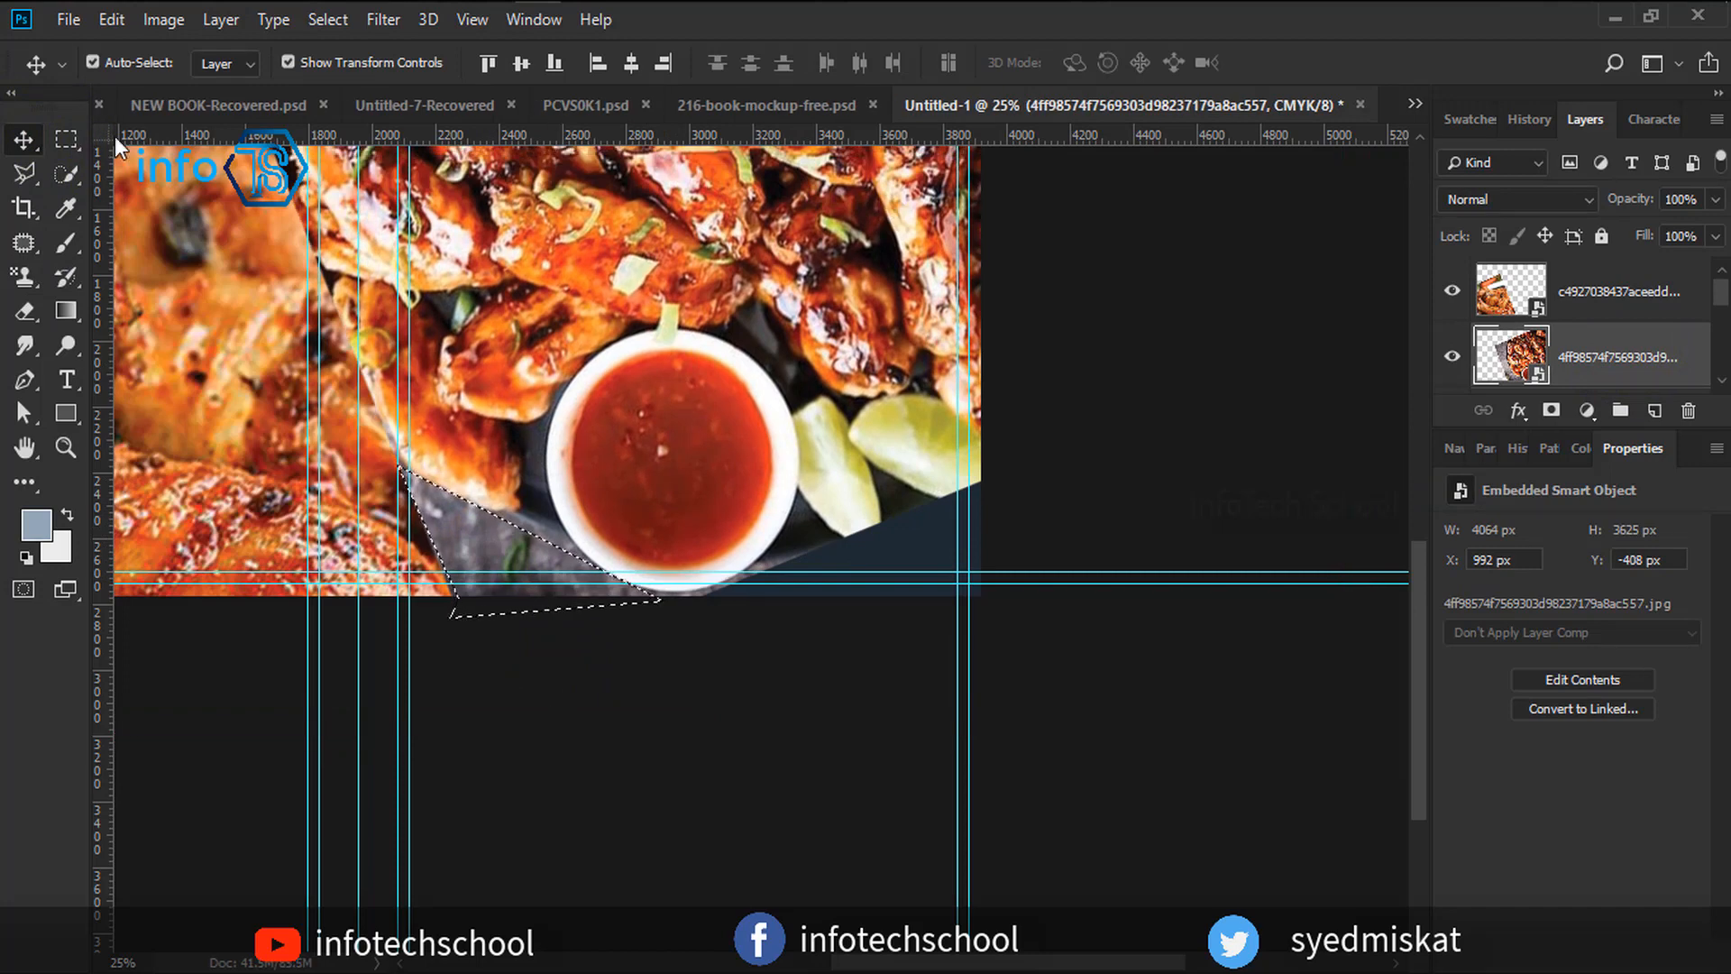
Discard the current selection and outline the grey tabletop area beside the sauce bowl again with the Polygonal Lasso.
{"action": "left_click", "coordinate": [69, 141]}
{"action": "left_click", "coordinate": [569, 747]}
{"action": "left_click", "coordinate": [26, 171]}
{"action": "left_click", "coordinate": [154, 199]}
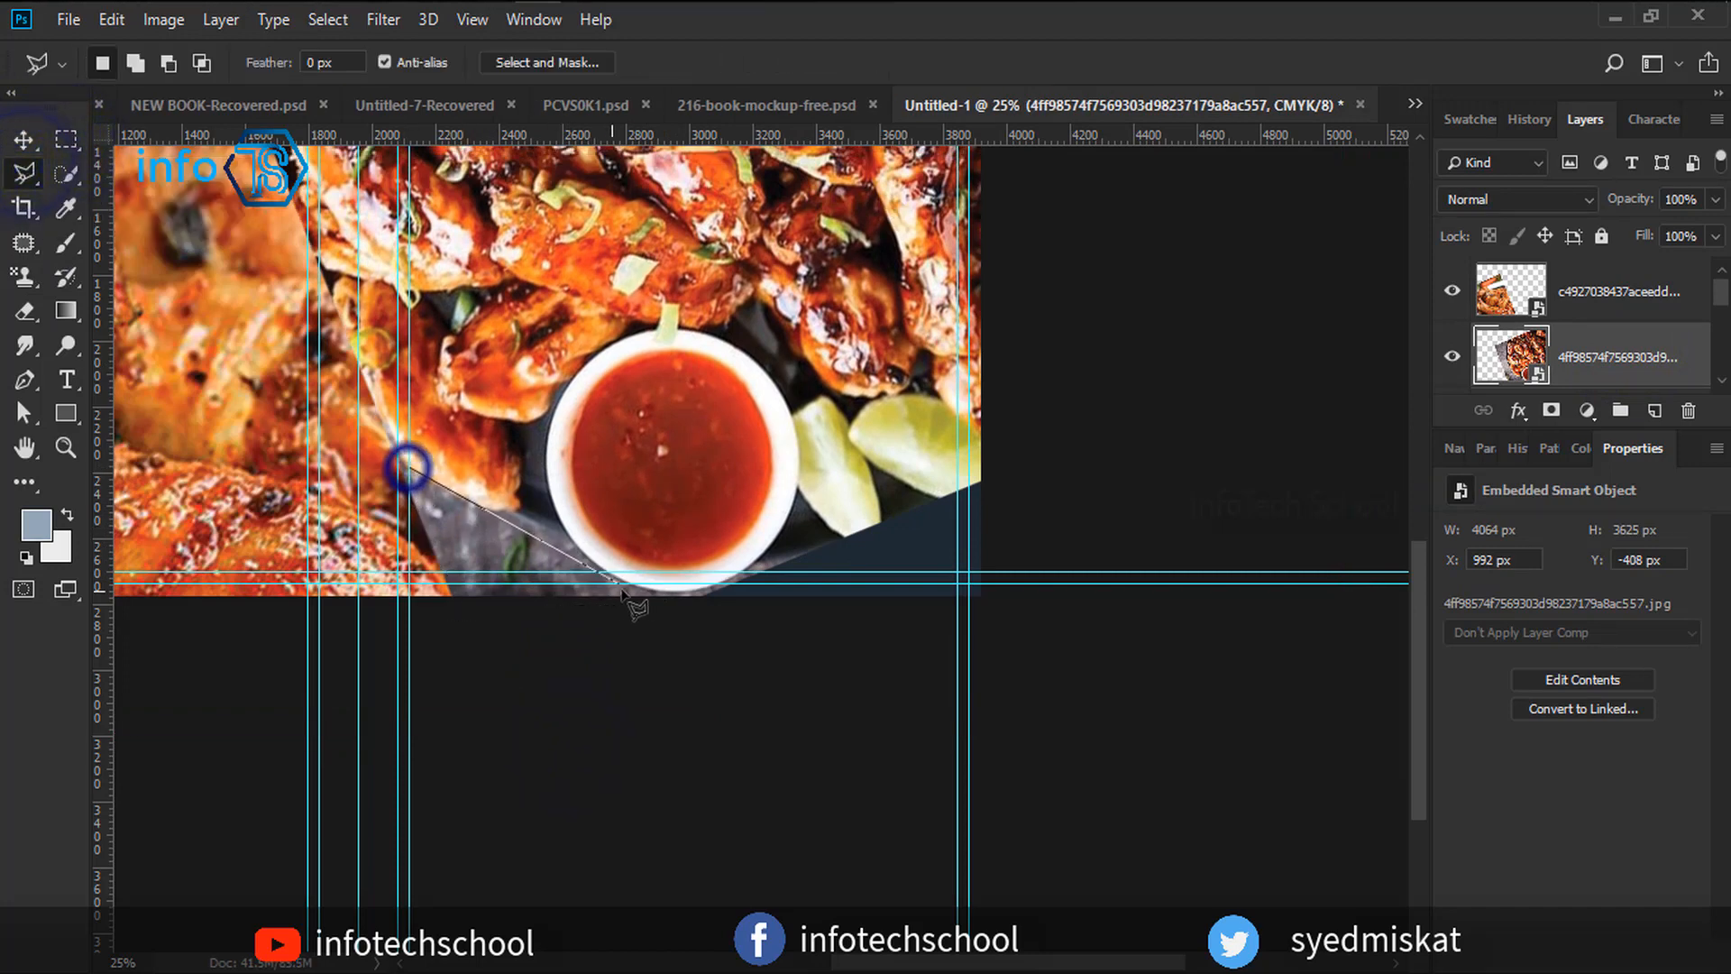
{"action": "key", "text": "v"}
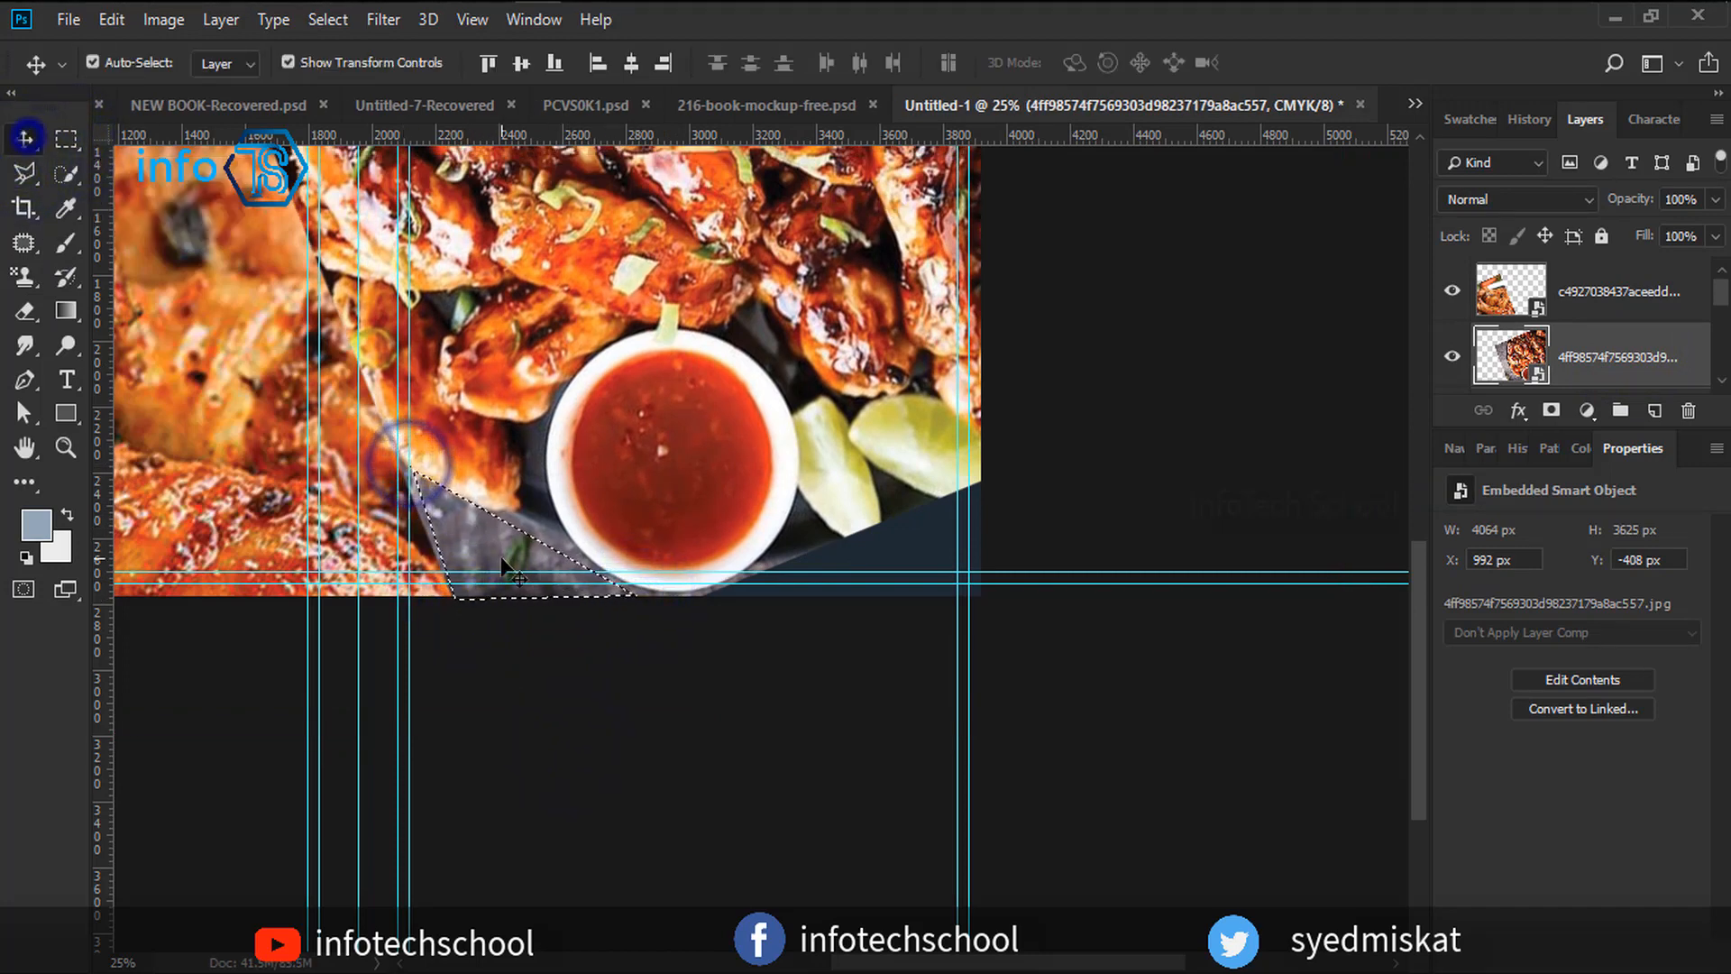
Rasterize the chicken wings photo layer and place a copy of the selected tabletop area over the lime wedges.
{"action": "right_click", "coordinate": [1613, 357]}
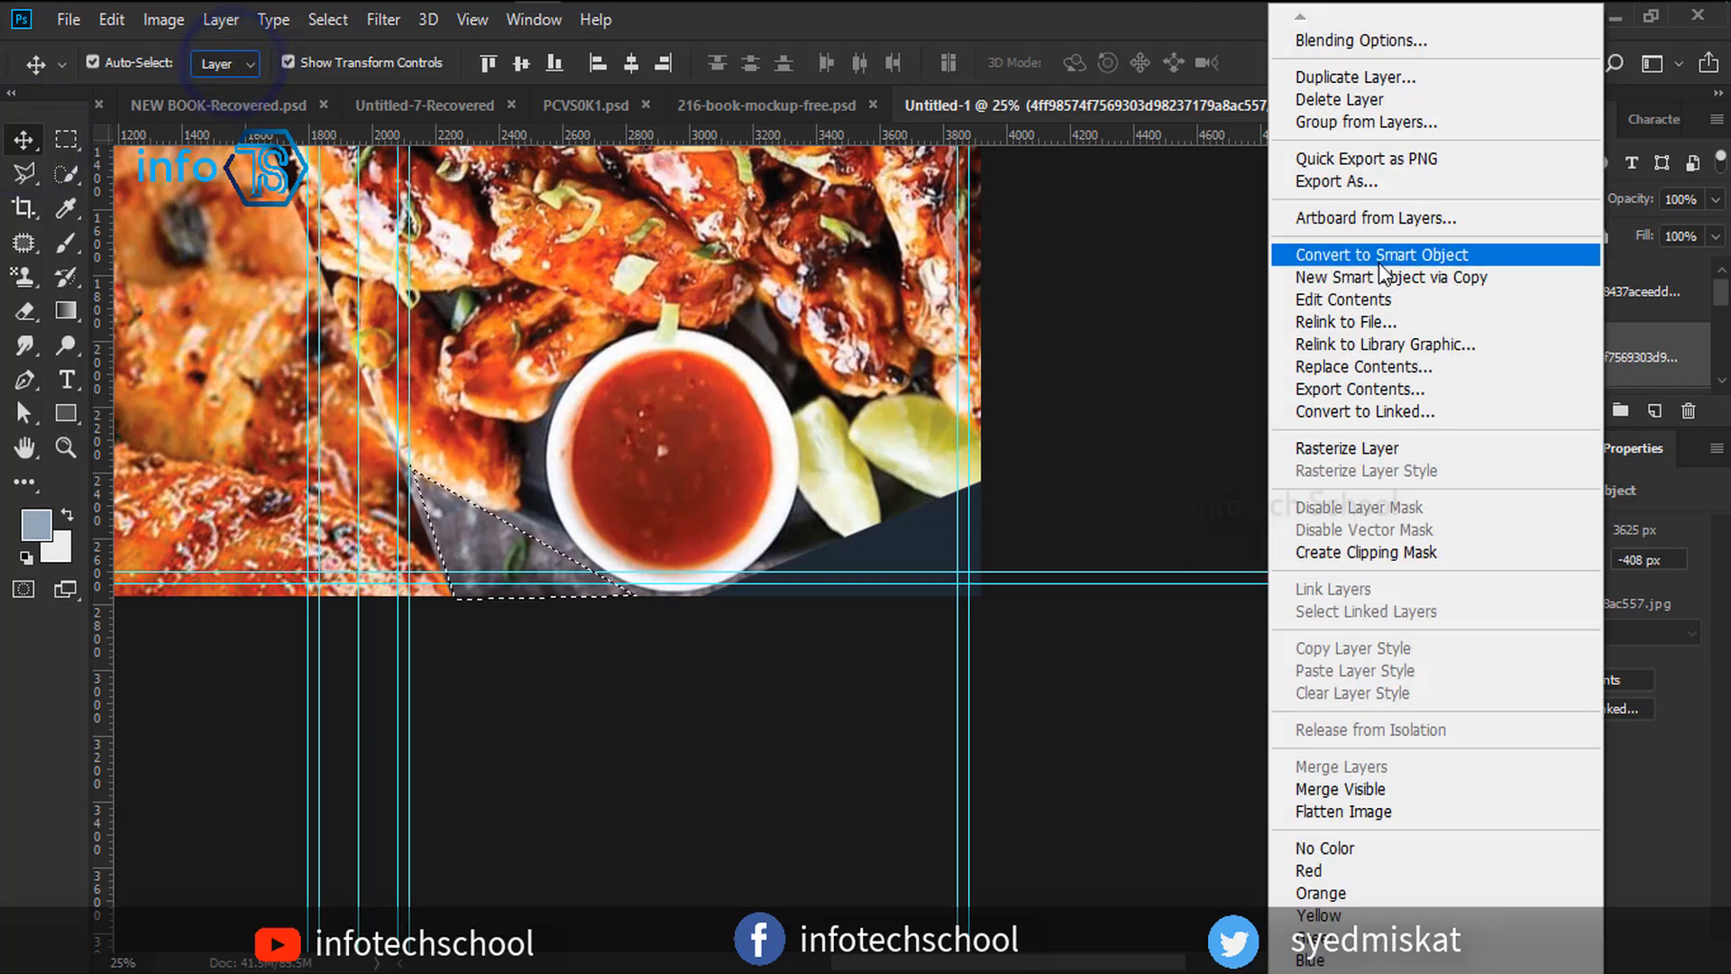
{"action": "left_click", "coordinate": [1348, 442]}
{"action": "left_click_drag", "start_coordinate": [560, 557], "coordinate": [790, 477]}
Scale the copied tabletop patch to about 193.68%, rotate it to about 158.88° and position it over the empty corner below the lime wedges.
{"action": "key", "text": "ctrl+t"}
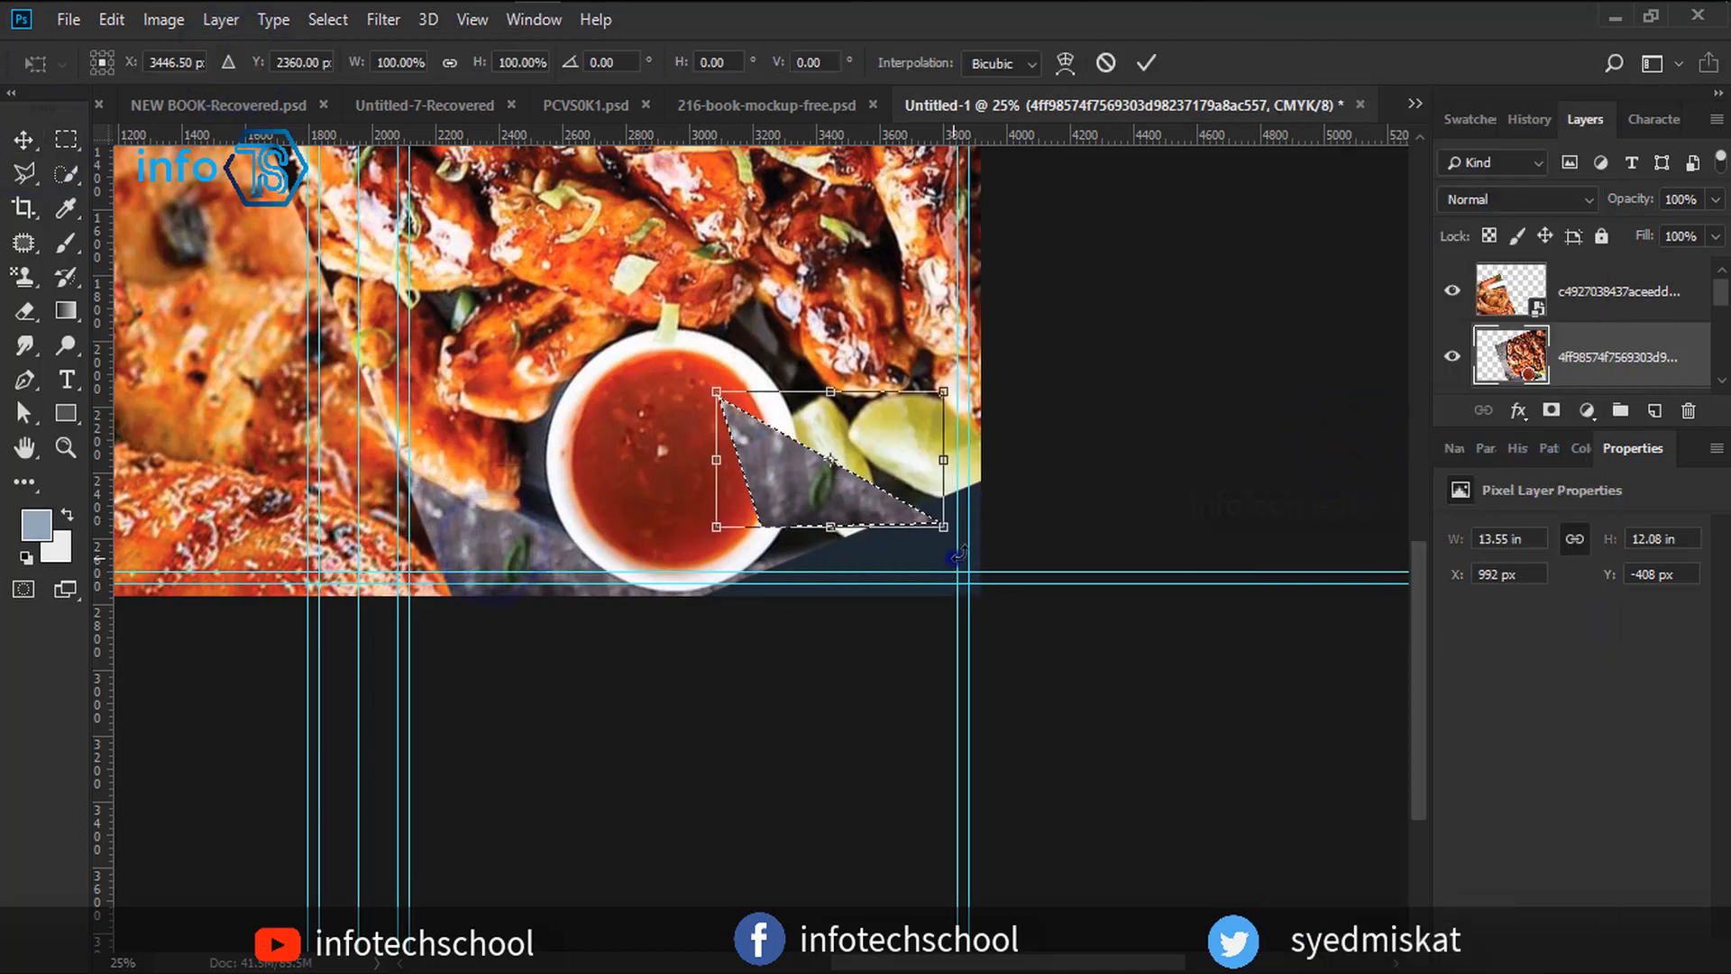
{"action": "left_click_drag", "start_coordinate": [954, 565], "coordinate": [960, 433]}
{"action": "left_click_drag", "start_coordinate": [879, 469], "coordinate": [780, 451]}
{"action": "left_click_drag", "start_coordinate": [734, 611], "coordinate": [775, 348]}
{"action": "left_click_drag", "start_coordinate": [726, 399], "coordinate": [877, 561]}
{"action": "left_click_drag", "start_coordinate": [821, 754], "coordinate": [809, 753]}
{"action": "left_click_drag", "start_coordinate": [968, 503], "coordinate": [1074, 428]}
{"action": "left_click_drag", "start_coordinate": [934, 483], "coordinate": [934, 548]}
{"action": "left_click_drag", "start_coordinate": [1168, 744], "coordinate": [1170, 732]}
{"action": "left_click_drag", "start_coordinate": [934, 537], "coordinate": [964, 527]}
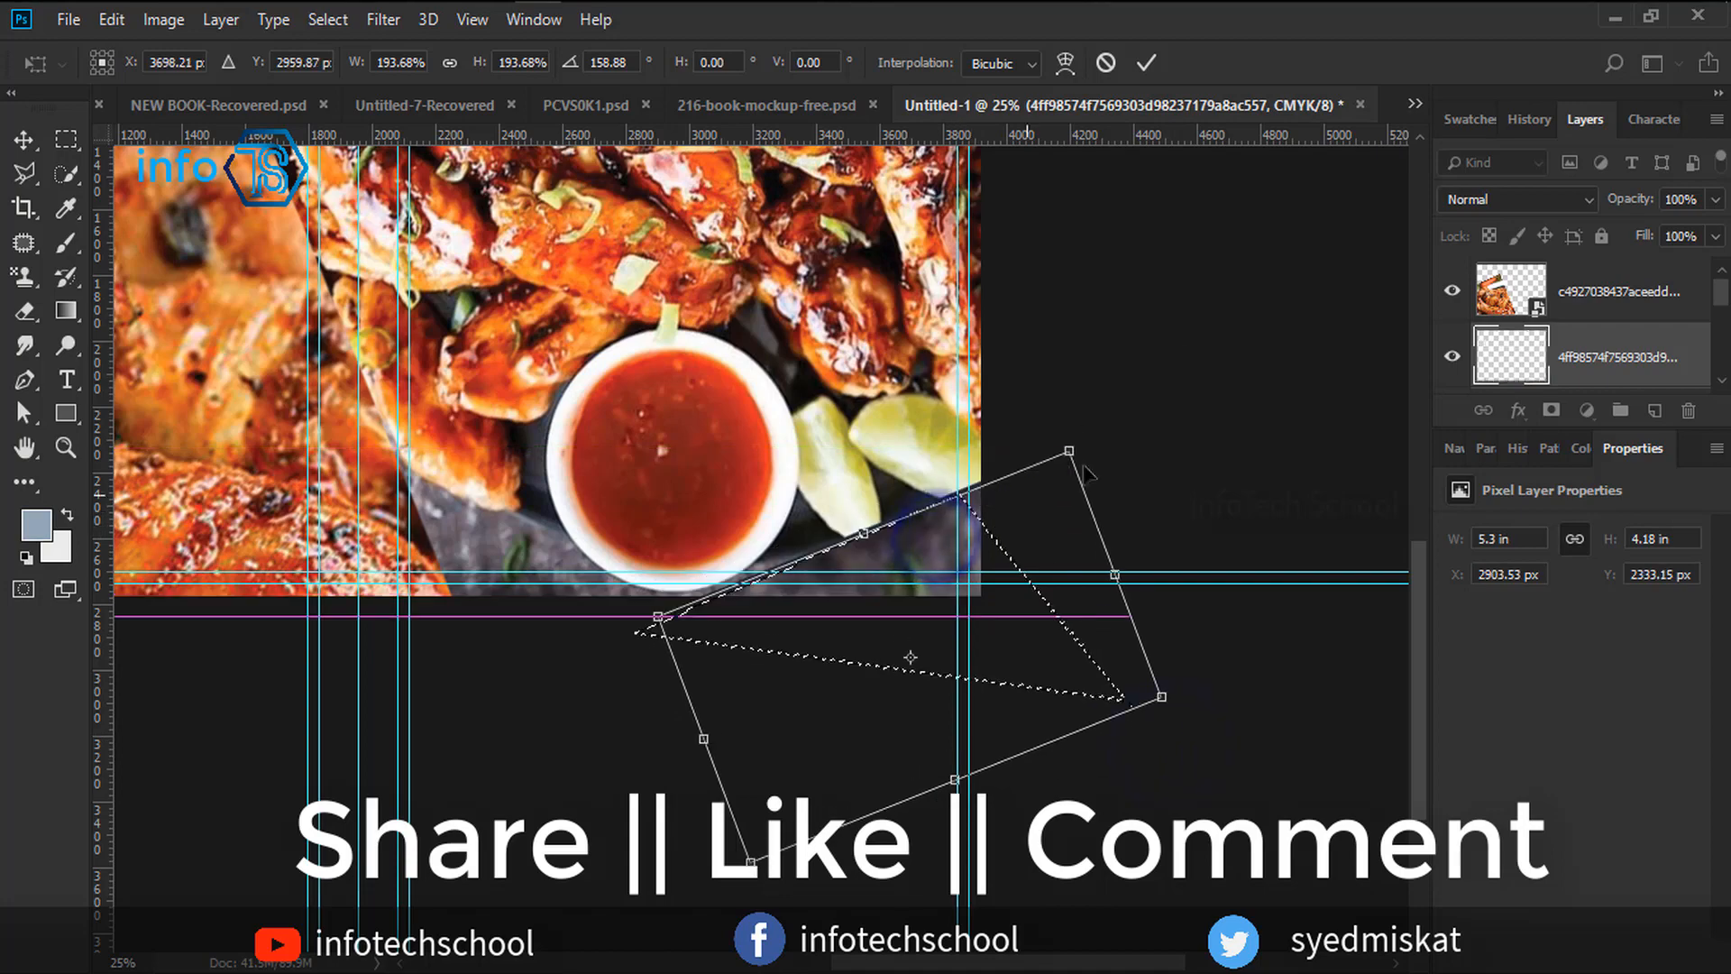
{"action": "left_click", "coordinate": [1144, 62]}
Move the tabletop patch up against the photo's slanted edge beneath the lime wedges.
{"action": "key", "text": "ctrl+plus"}
{"action": "key", "text": "ctrl+plus"}
{"action": "key", "text": "ctrl+plus"}
{"action": "key", "text": "ctrl+plus"}
{"action": "left_click_drag", "start_coordinate": [1148, 583], "coordinate": [823, 569]}
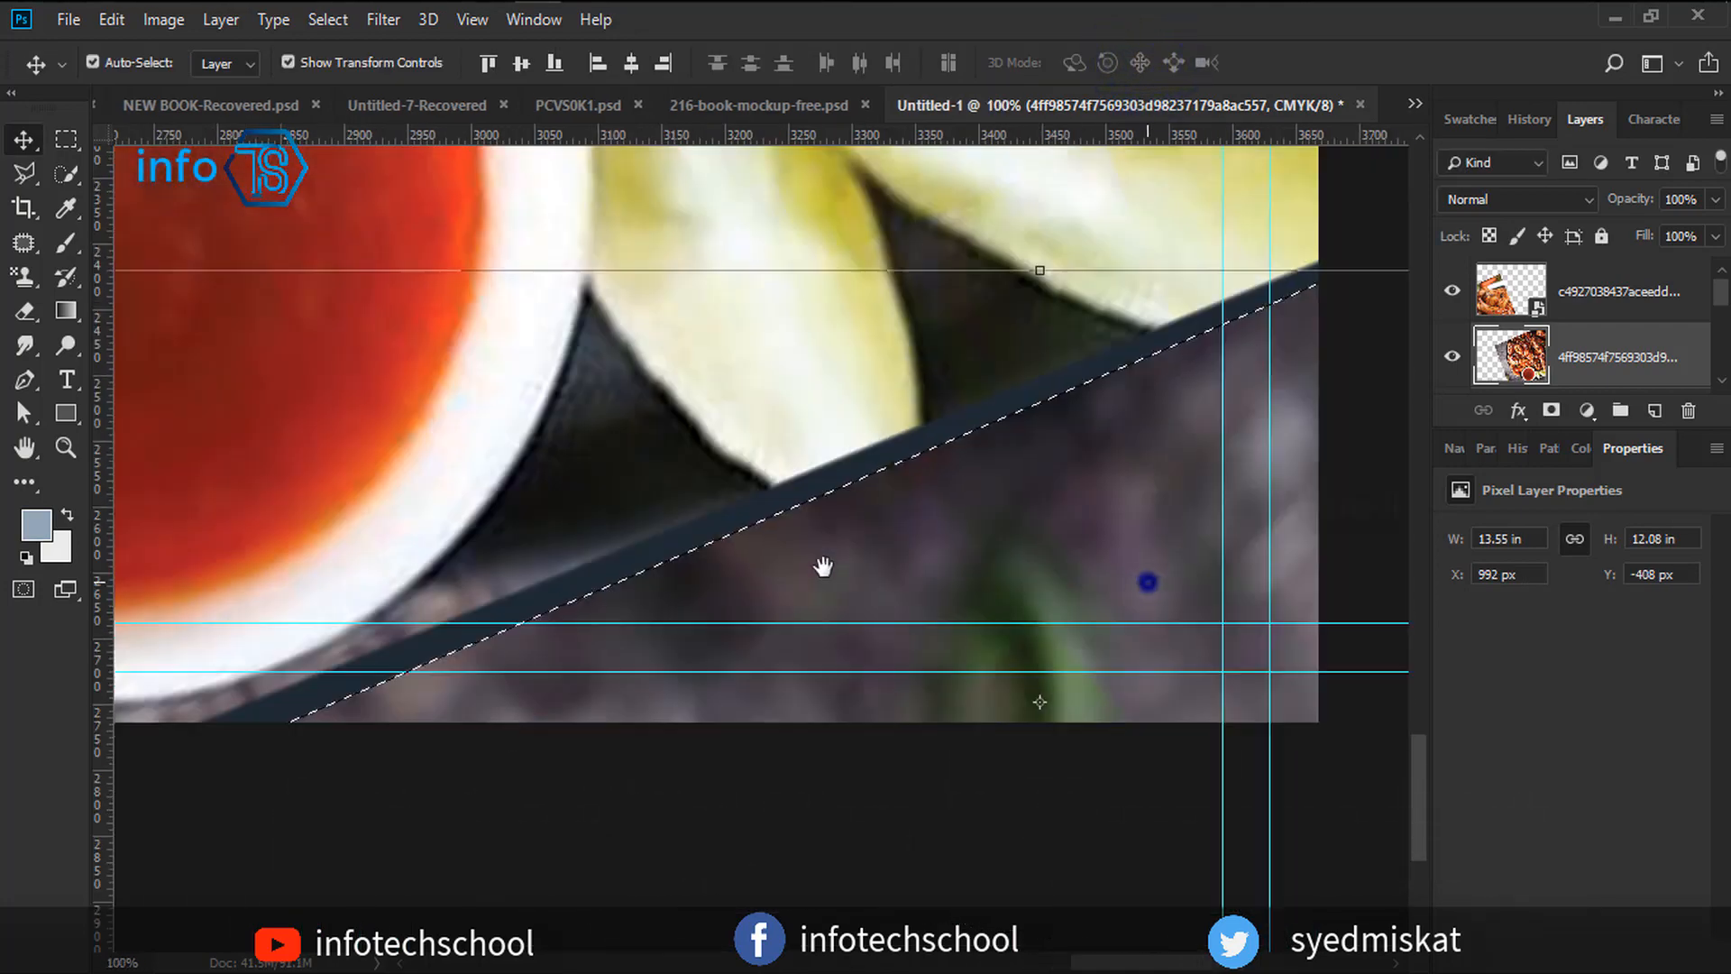
{"action": "left_click_drag", "start_coordinate": [980, 528], "coordinate": [968, 513]}
Rotate the tabletop patch slightly and shift it to close the gap along the photo's edge, then clear the selection.
{"action": "key", "text": "ctrl+t"}
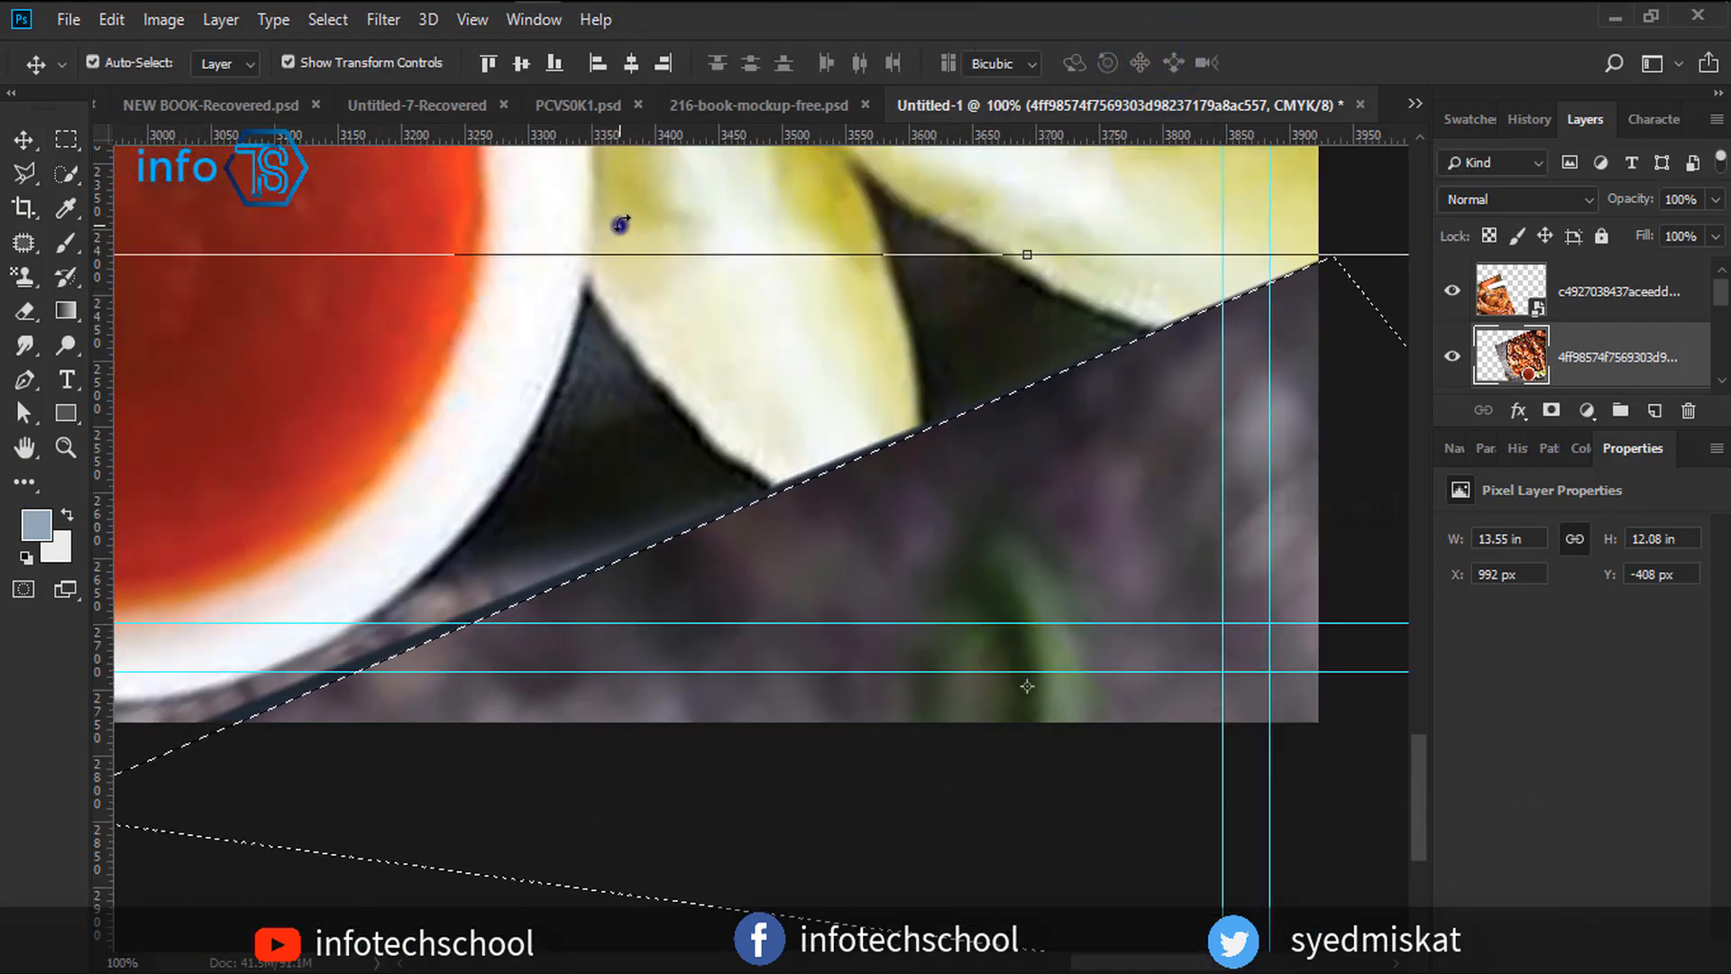
{"action": "left_click_drag", "start_coordinate": [619, 225], "coordinate": [628, 222]}
{"action": "left_click_drag", "start_coordinate": [1004, 514], "coordinate": [1082, 479]}
{"action": "left_click", "coordinate": [1145, 62]}
{"action": "left_click", "coordinate": [464, 881]}
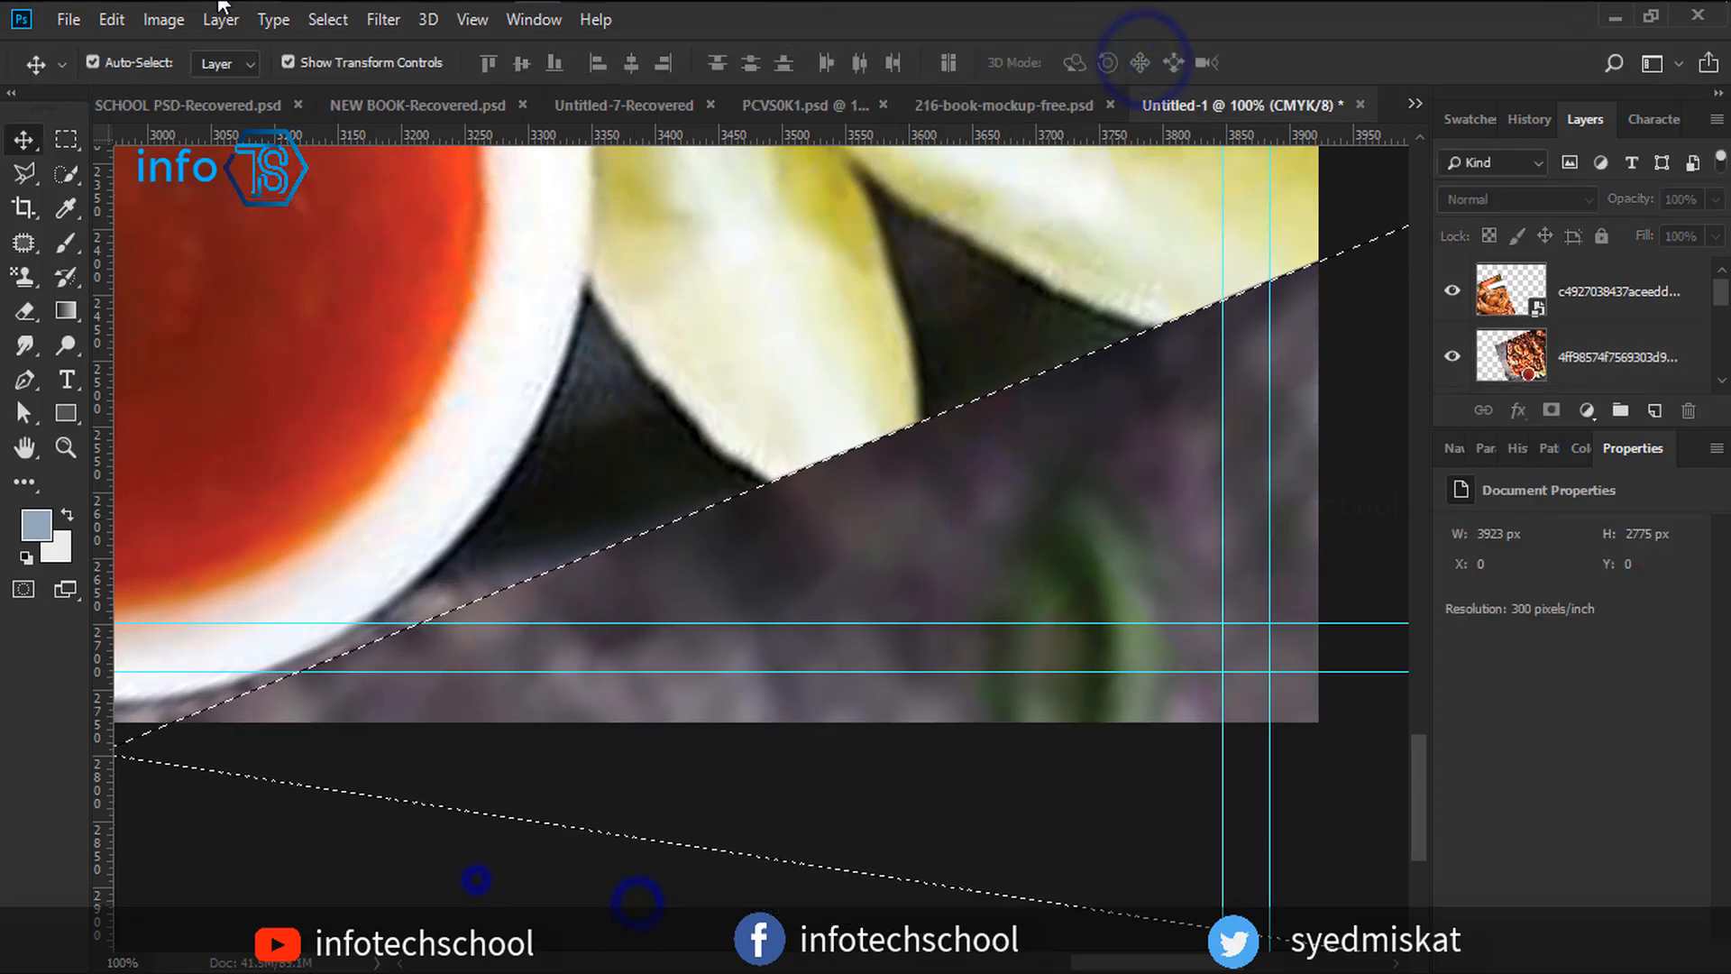
{"action": "left_click", "coordinate": [66, 139]}
{"action": "left_click", "coordinate": [311, 827]}
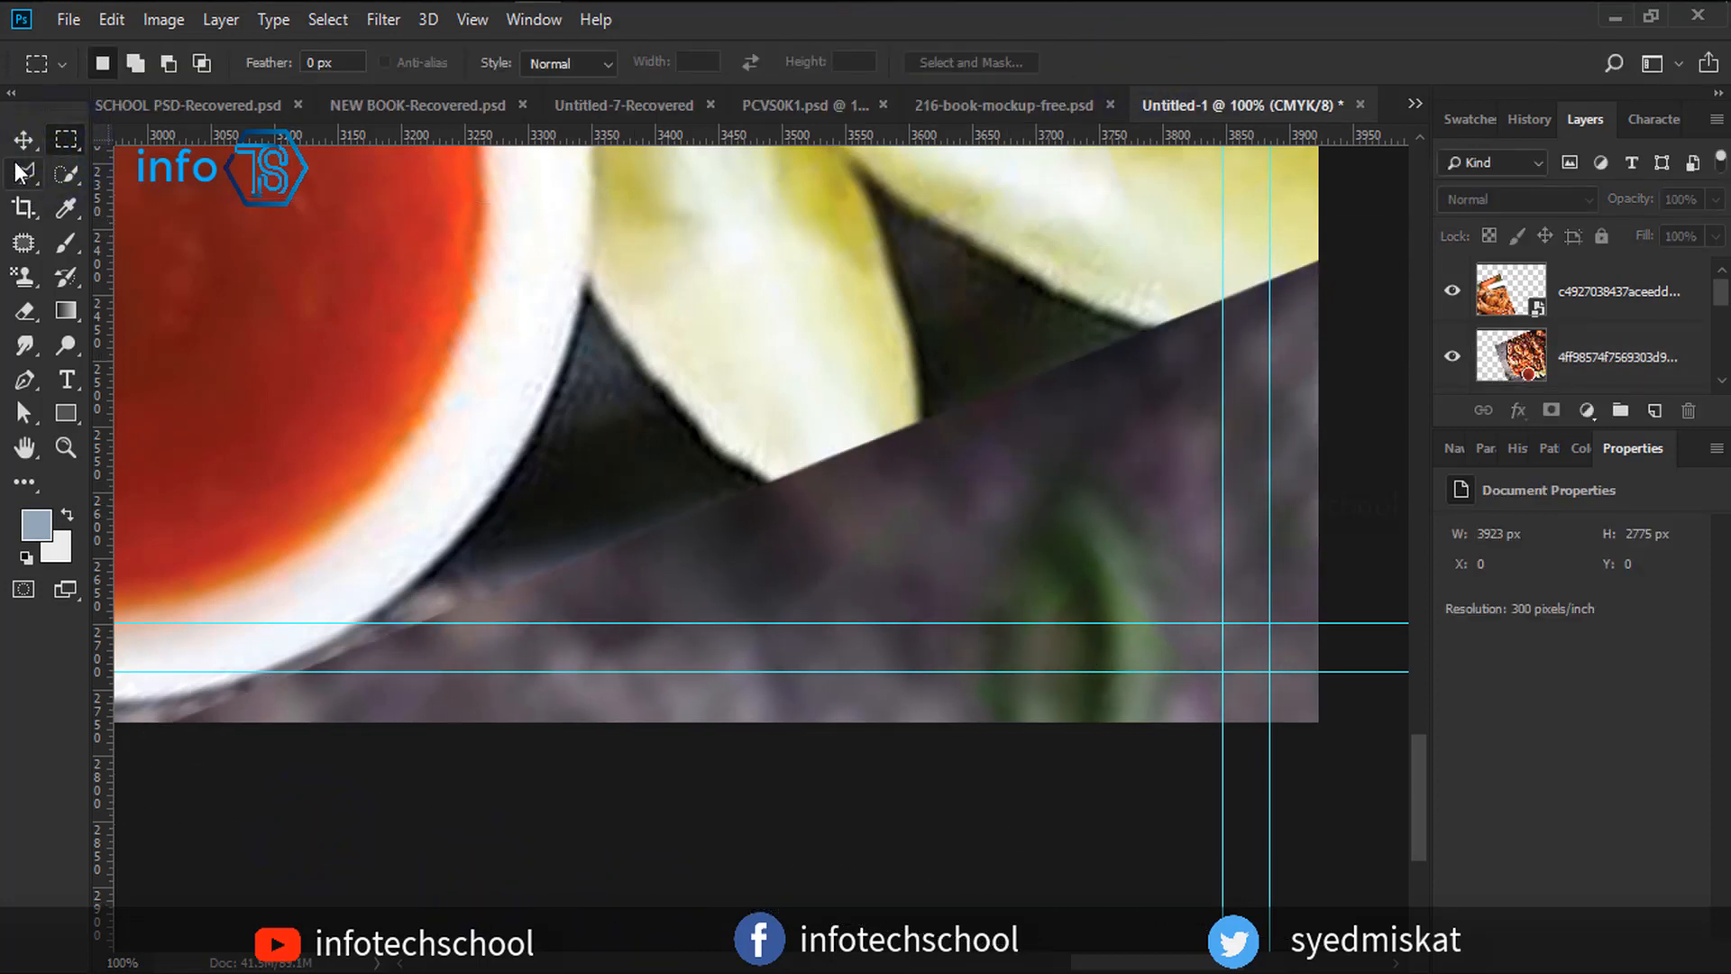
Inspect the chicken wings photo layer with its tabletop patch by toggling the layer's visibility and checking the layer order.
{"action": "left_click", "coordinate": [22, 242]}
{"action": "left_click", "coordinate": [18, 142]}
{"action": "left_click", "coordinate": [1017, 556]}
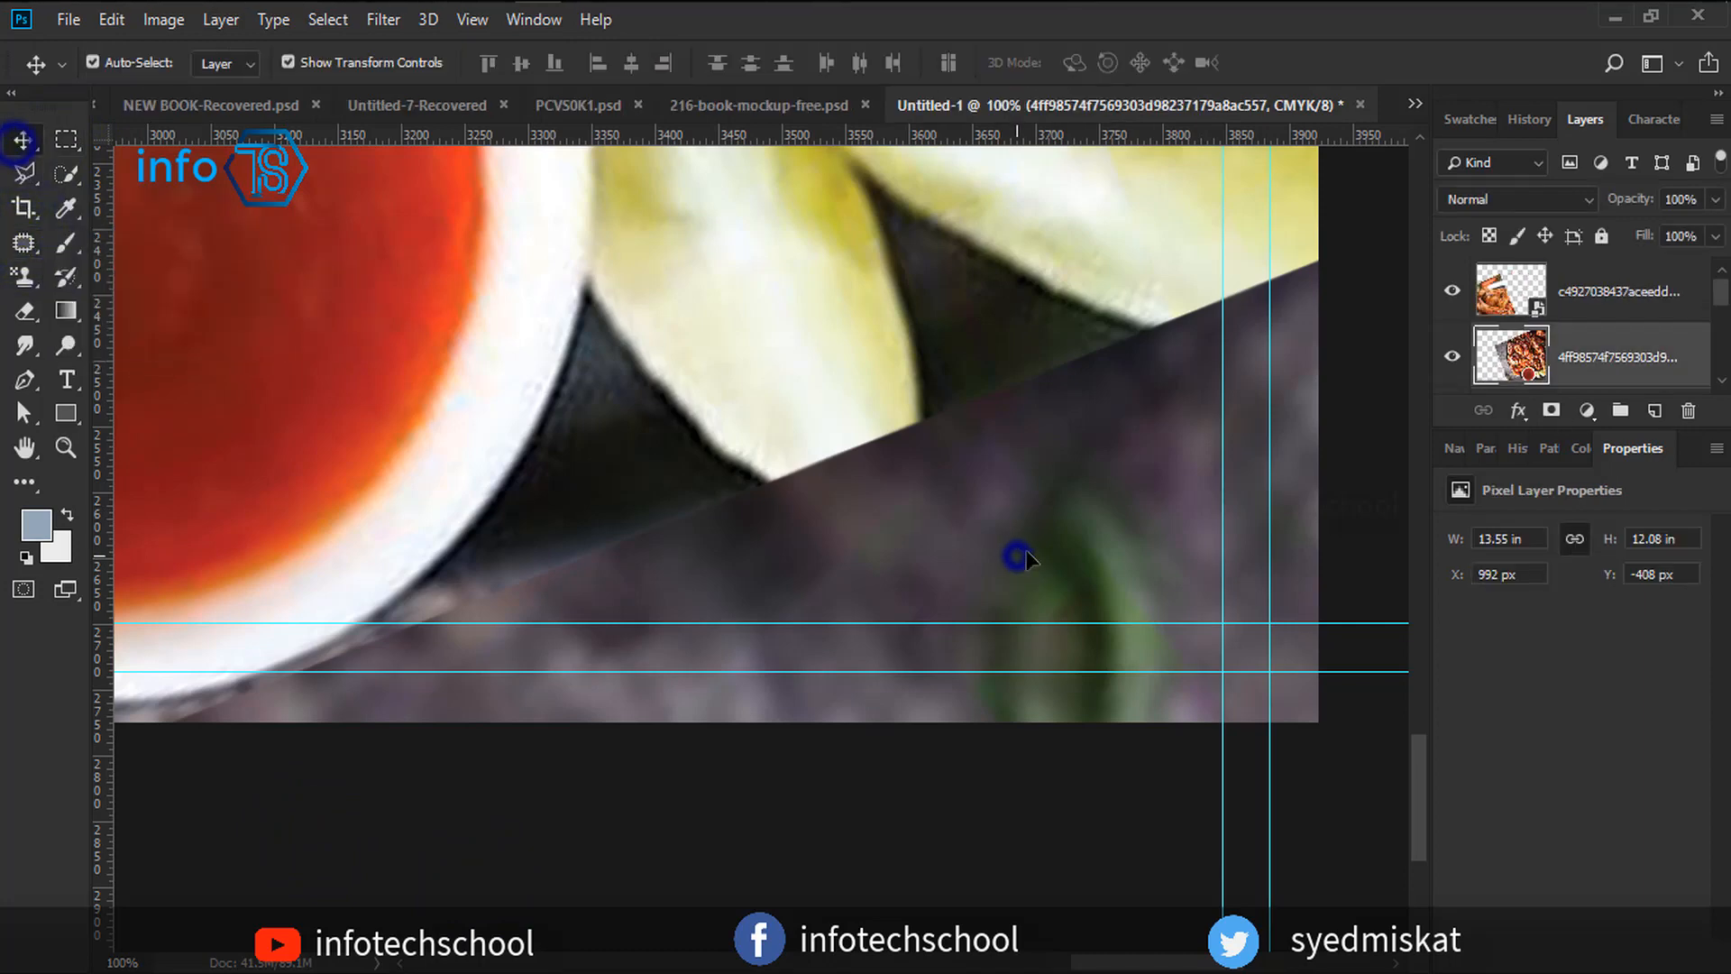
{"action": "left_click", "coordinate": [1454, 356]}
{"action": "left_click", "coordinate": [1454, 356]}
{"action": "left_click", "coordinate": [1639, 374]}
{"action": "left_click", "coordinate": [735, 529]}
{"action": "scroll", "coordinate": [1613, 330], "scroll_direction": "down", "scroll_amount": 1}
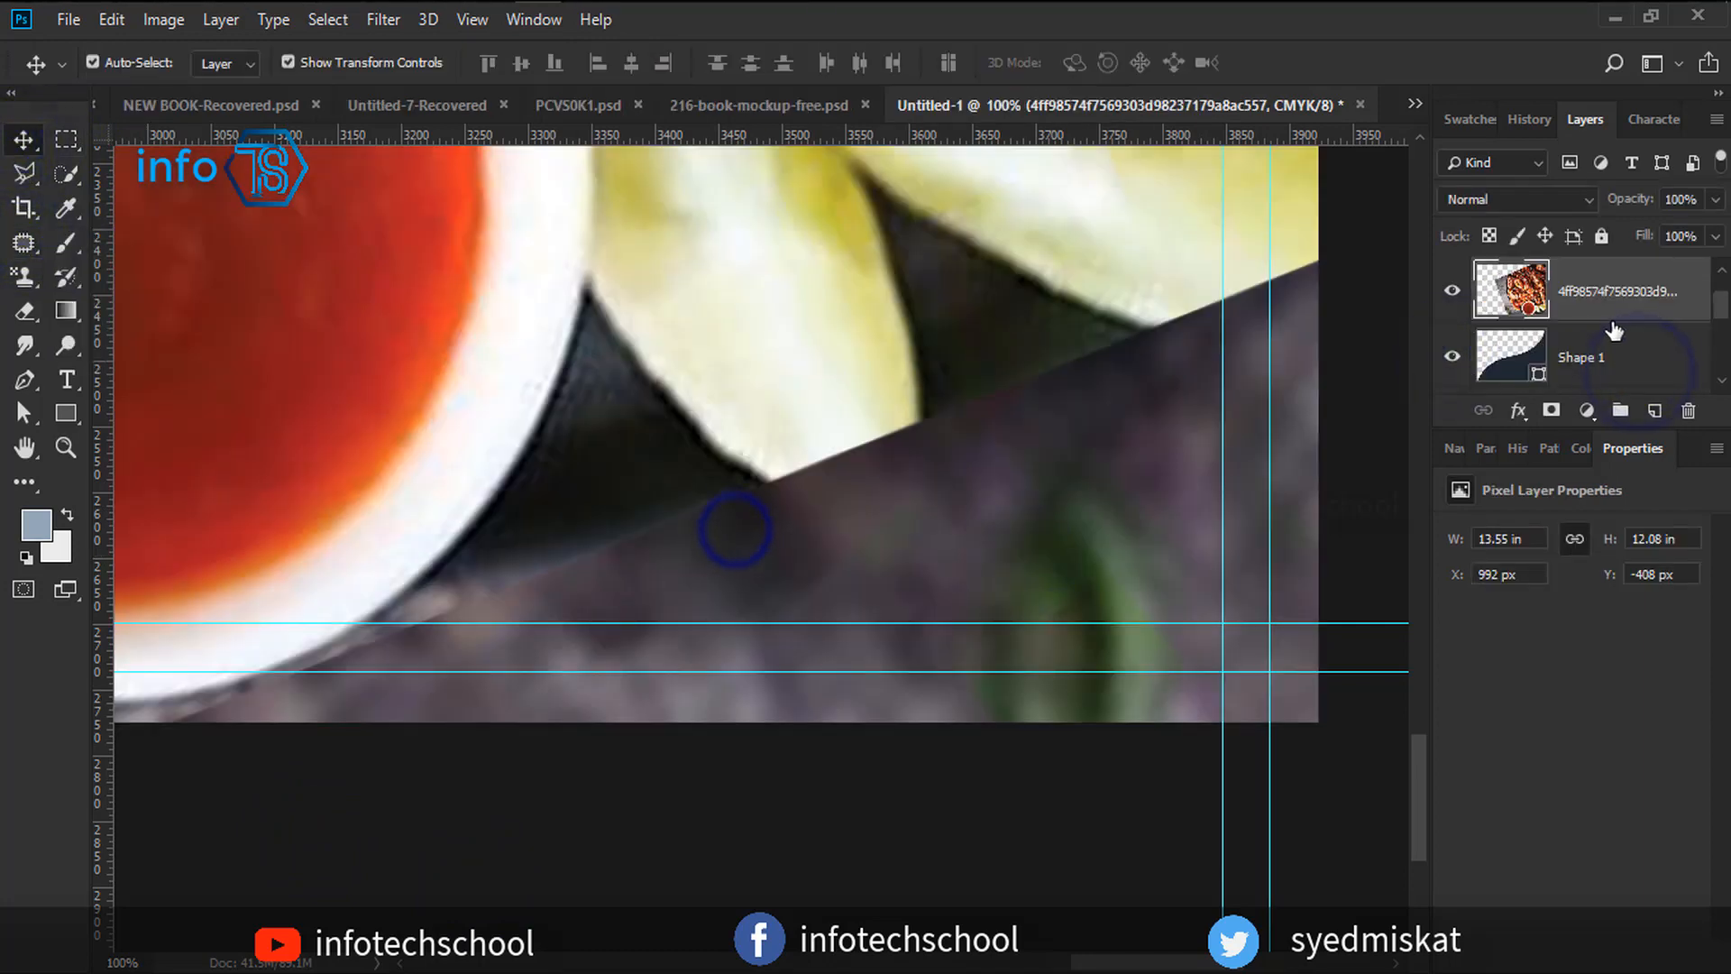
Outline the cut-off tip of the lime wedge nearest the sauce bowl with the Patch tool.
{"action": "left_click", "coordinate": [22, 241]}
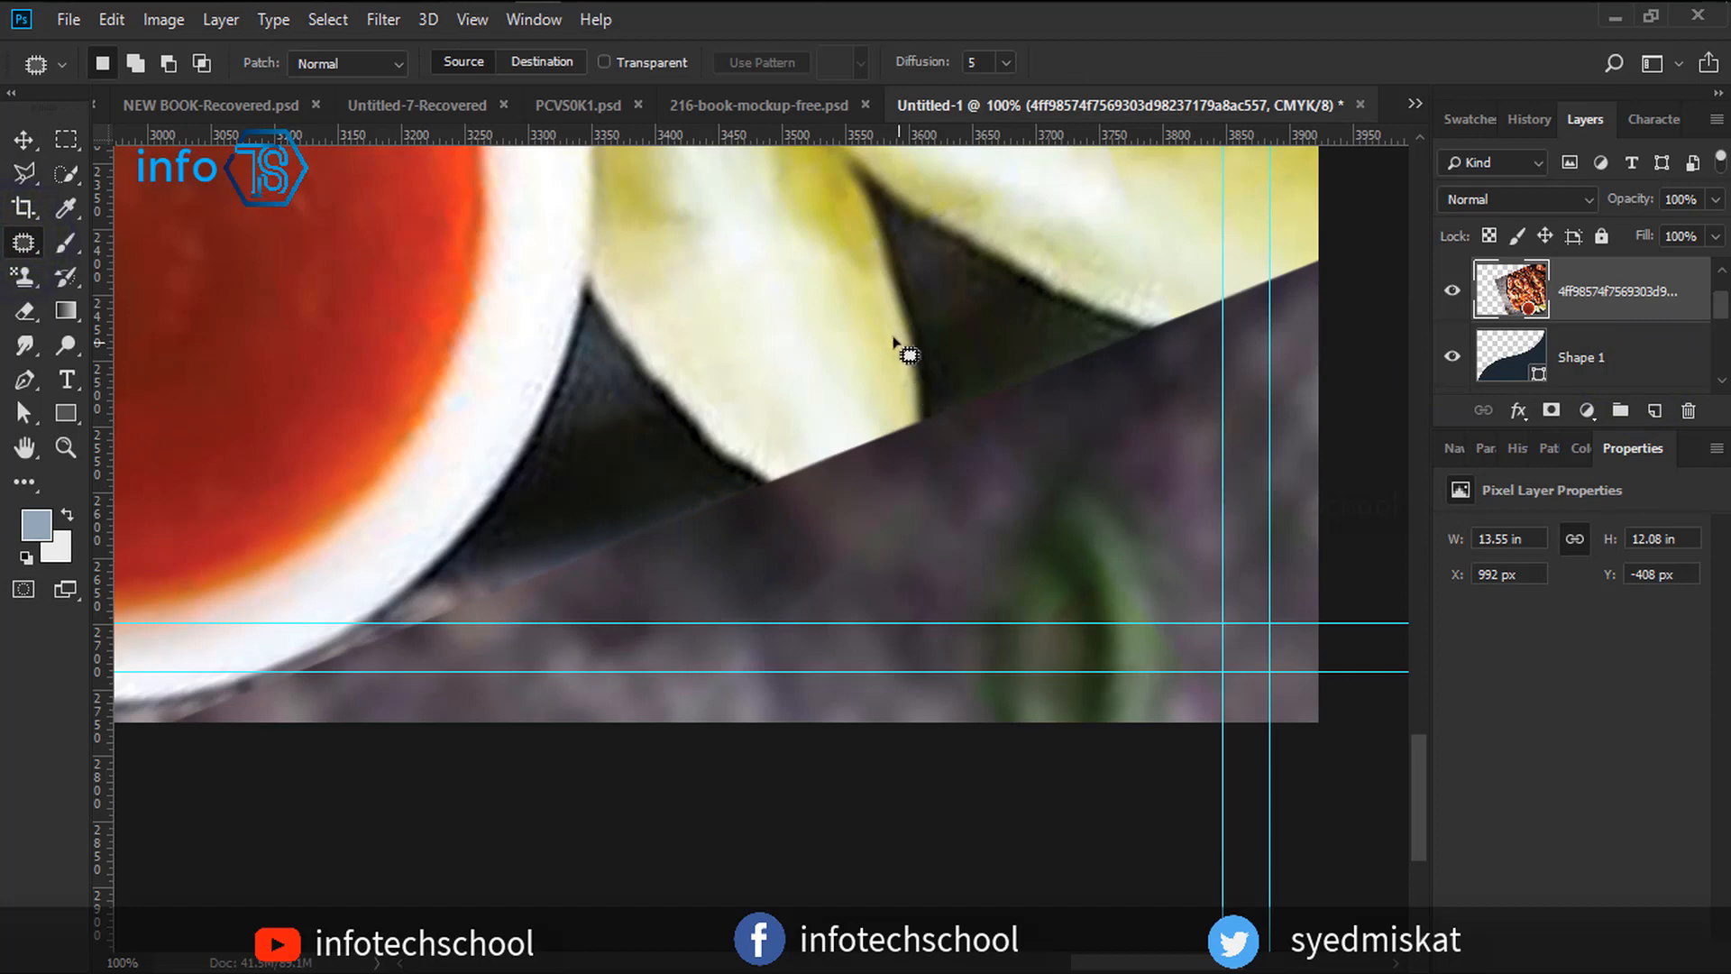
{"action": "mouse_move", "coordinate": [863, 301]}
{"action": "left_mouse_down"}
{"action": "mouse_move", "coordinate": [865, 417]}
{"action": "mouse_move", "coordinate": [793, 402]}
{"action": "mouse_move", "coordinate": [809, 298]}
{"action": "left_mouse_up"}
{"action": "left_click", "coordinate": [853, 348]}
{"action": "left_click_drag", "start_coordinate": [1147, 303], "coordinate": [1147, 305]}
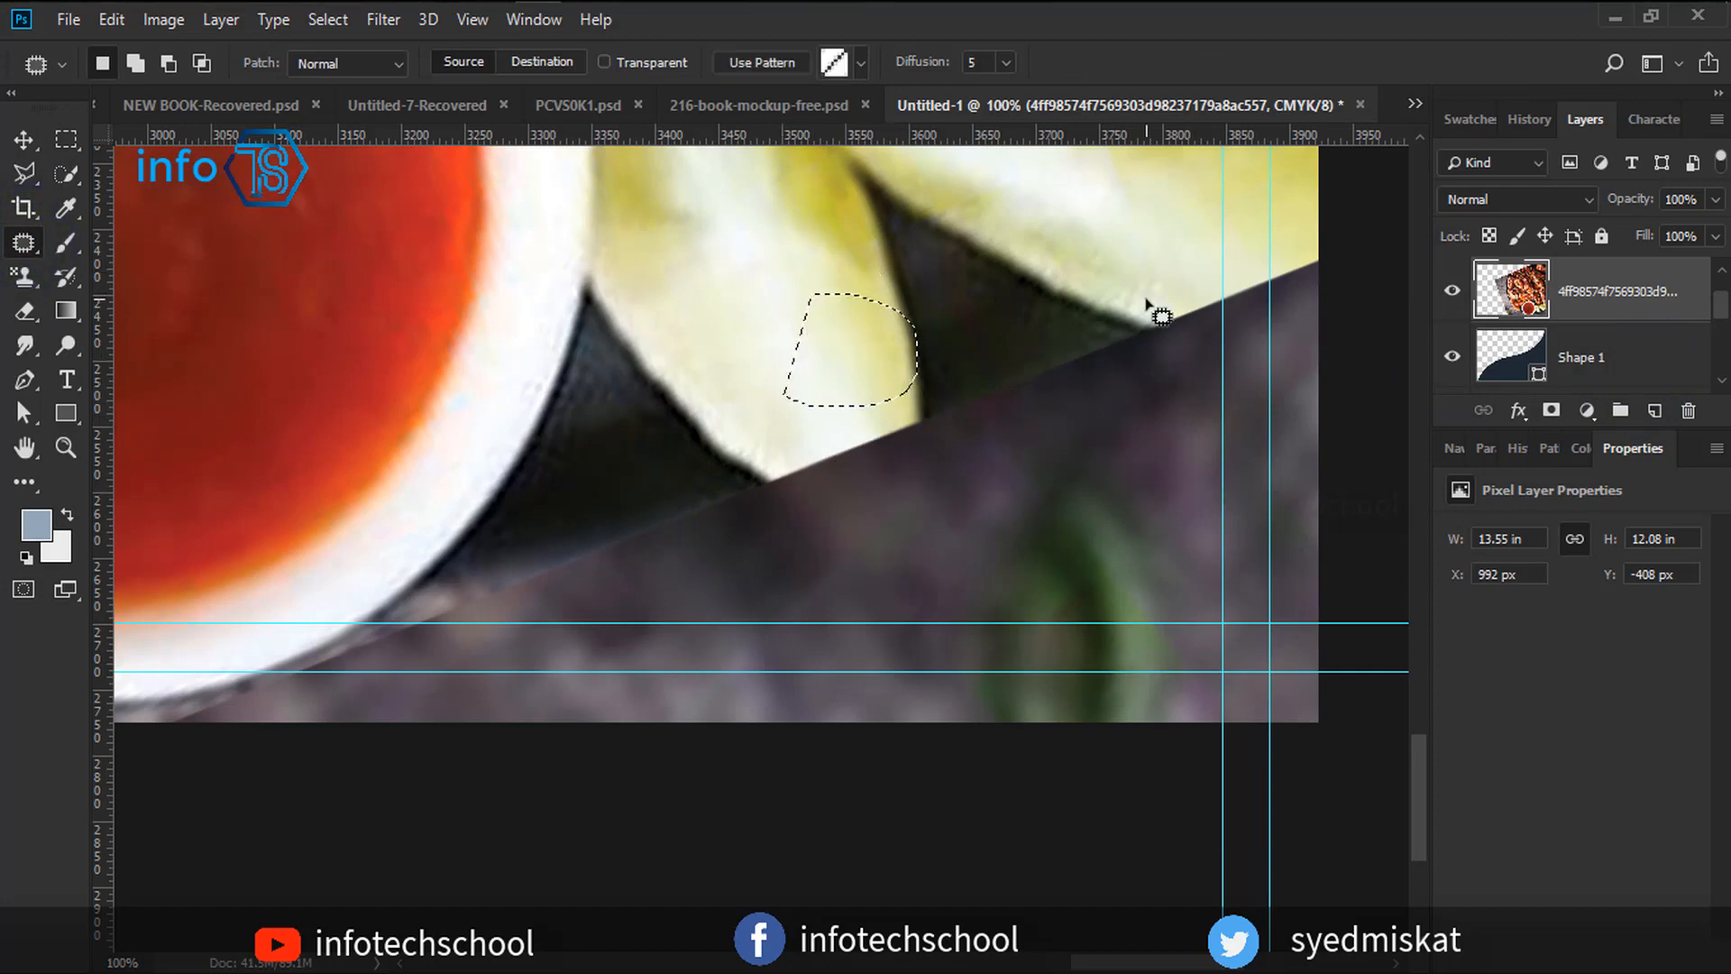
{"action": "left_click_drag", "start_coordinate": [928, 445], "coordinate": [920, 401]}
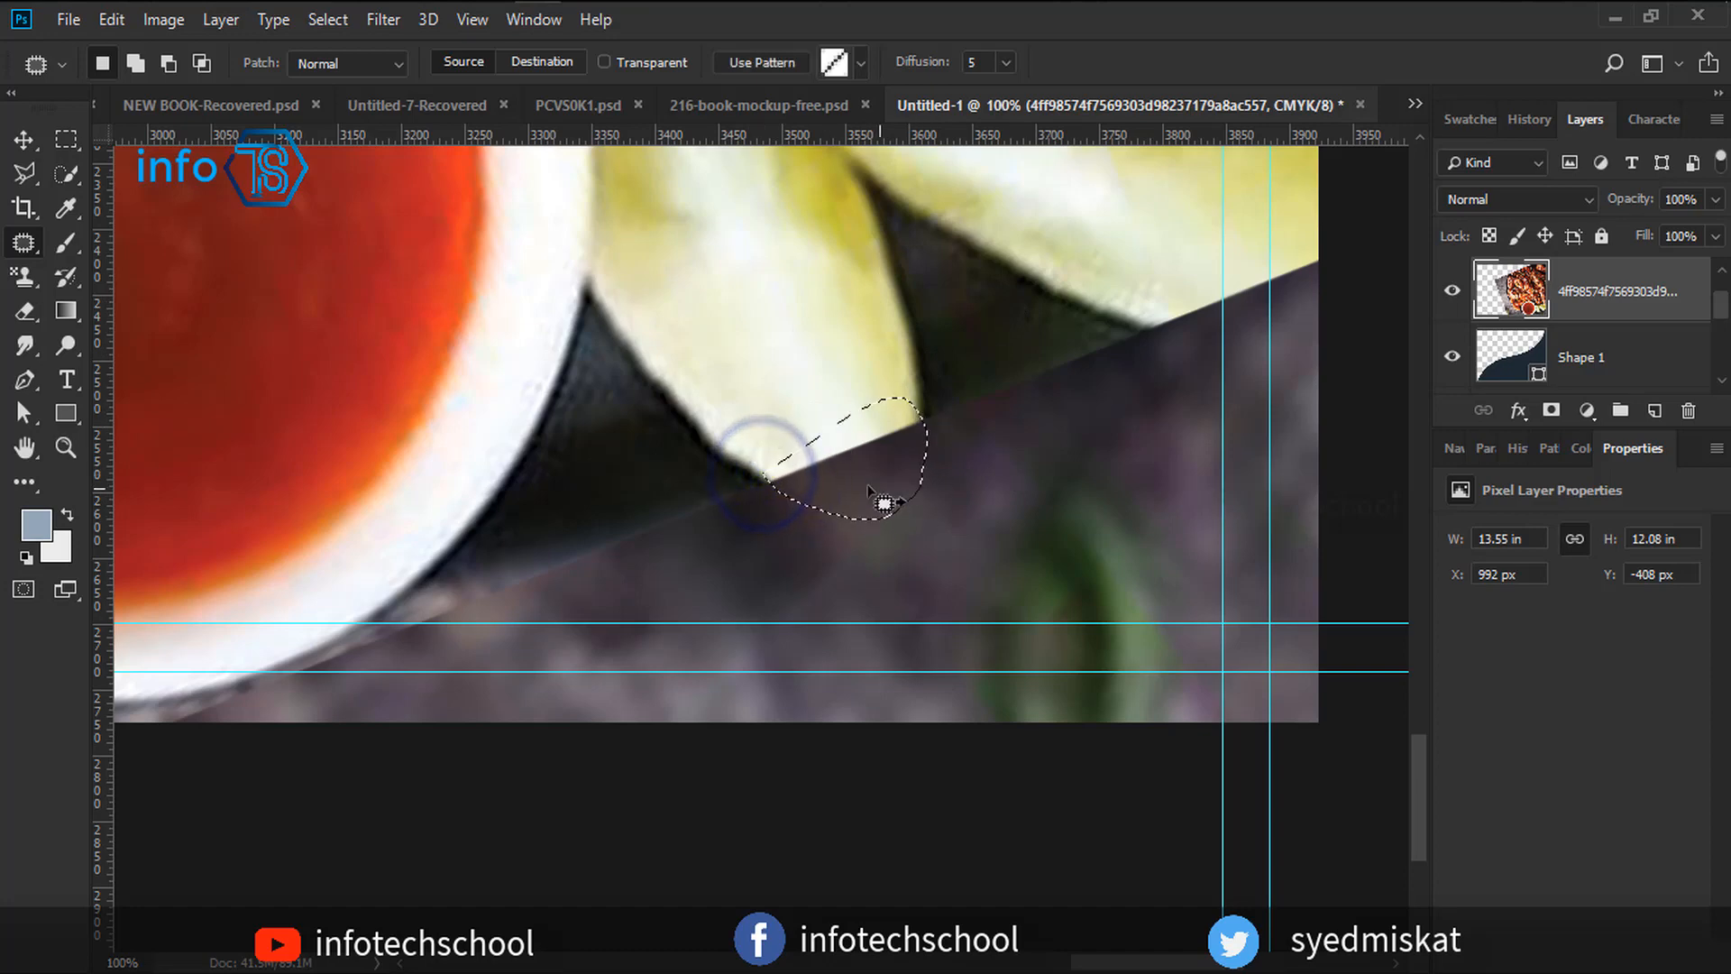
Patch the outlined lime tip from the neighbouring wedge and sample the wedge's pale colour as the foreground.
{"action": "mouse_move", "coordinate": [859, 473]}
{"action": "left_mouse_down"}
{"action": "mouse_move", "coordinate": [873, 495]}
{"action": "mouse_move", "coordinate": [781, 470]}
{"action": "mouse_move", "coordinate": [772, 284]}
{"action": "mouse_move", "coordinate": [1163, 275]}
{"action": "left_mouse_up"}
{"action": "left_click", "coordinate": [66, 209]}
{"action": "left_click", "coordinate": [772, 301]}
{"action": "left_click", "coordinate": [23, 242]}
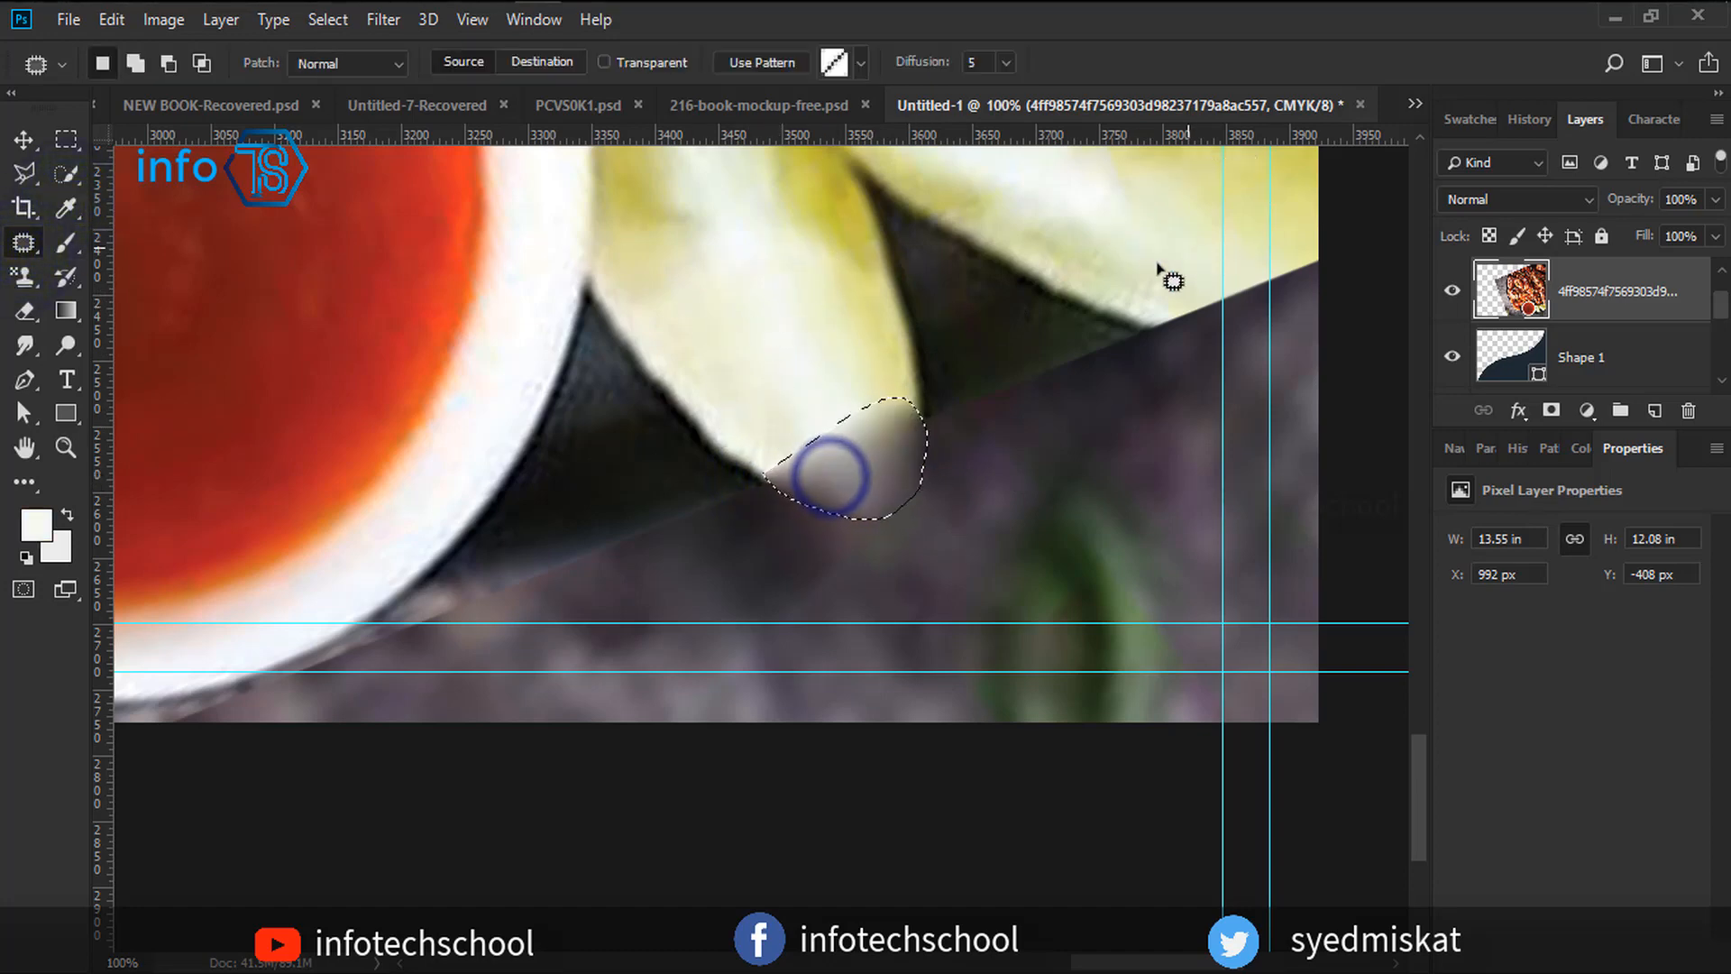
Paint the outlined tip with colours sampled from the lime wedge and clear the selection.
{"action": "left_click", "coordinate": [61, 249]}
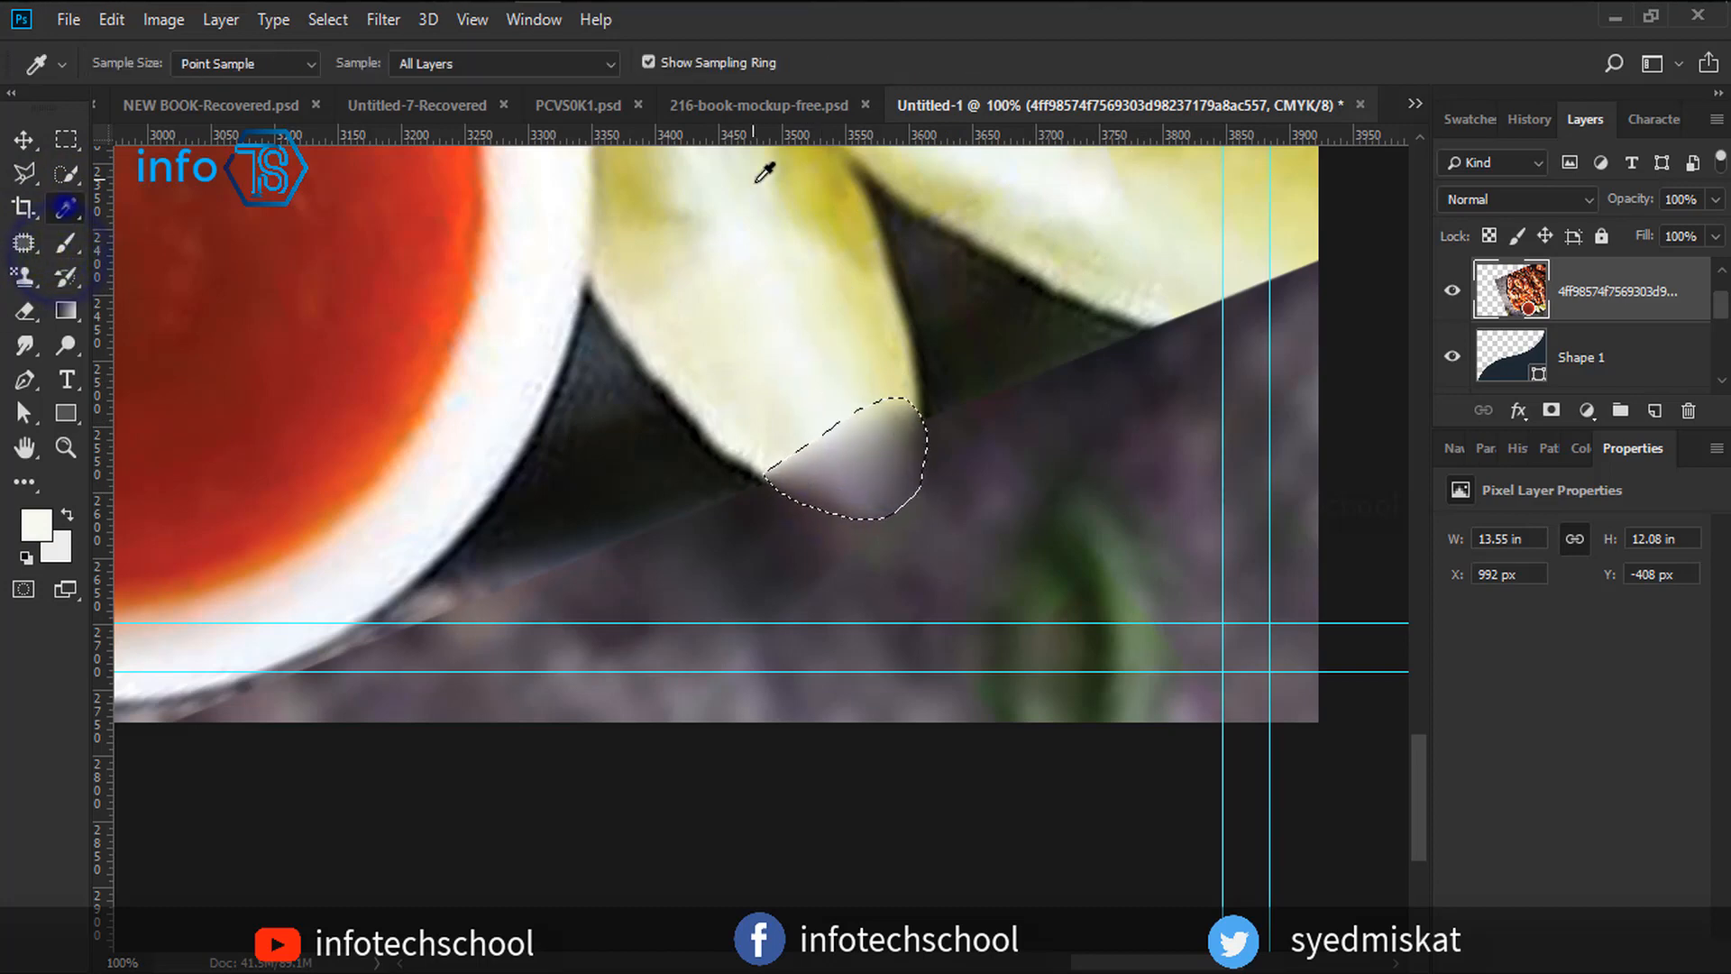
{"action": "left_click", "coordinate": [833, 209], "text": "alt"}
{"action": "mouse_move", "coordinate": [841, 458]}
{"action": "left_mouse_down"}
{"action": "mouse_move", "coordinate": [893, 470]}
{"action": "mouse_move", "coordinate": [839, 405]}
{"action": "mouse_move", "coordinate": [857, 418]}
{"action": "mouse_move", "coordinate": [833, 479]}
{"action": "left_mouse_up"}
{"action": "left_click", "coordinate": [67, 515]}
{"action": "left_click", "coordinate": [873, 396]}
{"action": "mouse_move", "coordinate": [867, 378]}
{"action": "left_mouse_down"}
{"action": "mouse_move", "coordinate": [811, 451]}
{"action": "mouse_move", "coordinate": [822, 415]}
{"action": "left_mouse_up"}
{"action": "left_click", "coordinate": [22, 141]}
{"action": "left_click", "coordinate": [66, 148]}
{"action": "left_click", "coordinate": [593, 511]}
Smudge the painted lime tip so it blends into the wedge above it.
{"action": "left_click", "coordinate": [25, 351]}
{"action": "left_click_drag", "start_coordinate": [823, 425], "coordinate": [816, 409]}
{"action": "mouse_move", "coordinate": [866, 421]}
{"action": "left_mouse_down"}
{"action": "mouse_move", "coordinate": [849, 390]}
{"action": "mouse_move", "coordinate": [808, 386]}
{"action": "left_mouse_up"}
{"action": "left_click_drag", "start_coordinate": [831, 426], "coordinate": [810, 340]}
{"action": "left_click_drag", "start_coordinate": [922, 551], "coordinate": [865, 423]}
{"action": "left_click_drag", "start_coordinate": [970, 526], "coordinate": [846, 361]}
{"action": "left_click_drag", "start_coordinate": [889, 370], "coordinate": [855, 317]}
{"action": "left_click_drag", "start_coordinate": [821, 433], "coordinate": [788, 383]}
{"action": "left_click_drag", "start_coordinate": [774, 428], "coordinate": [745, 366]}
Reduce the Smudge brush to 80 px and refine the lime tip's outline and the tabletop seam around it.
{"action": "key", "text": "bracketleft"}
{"action": "key", "text": "bracketleft"}
{"action": "key", "text": "bracketleft"}
{"action": "key", "text": "bracketleft"}
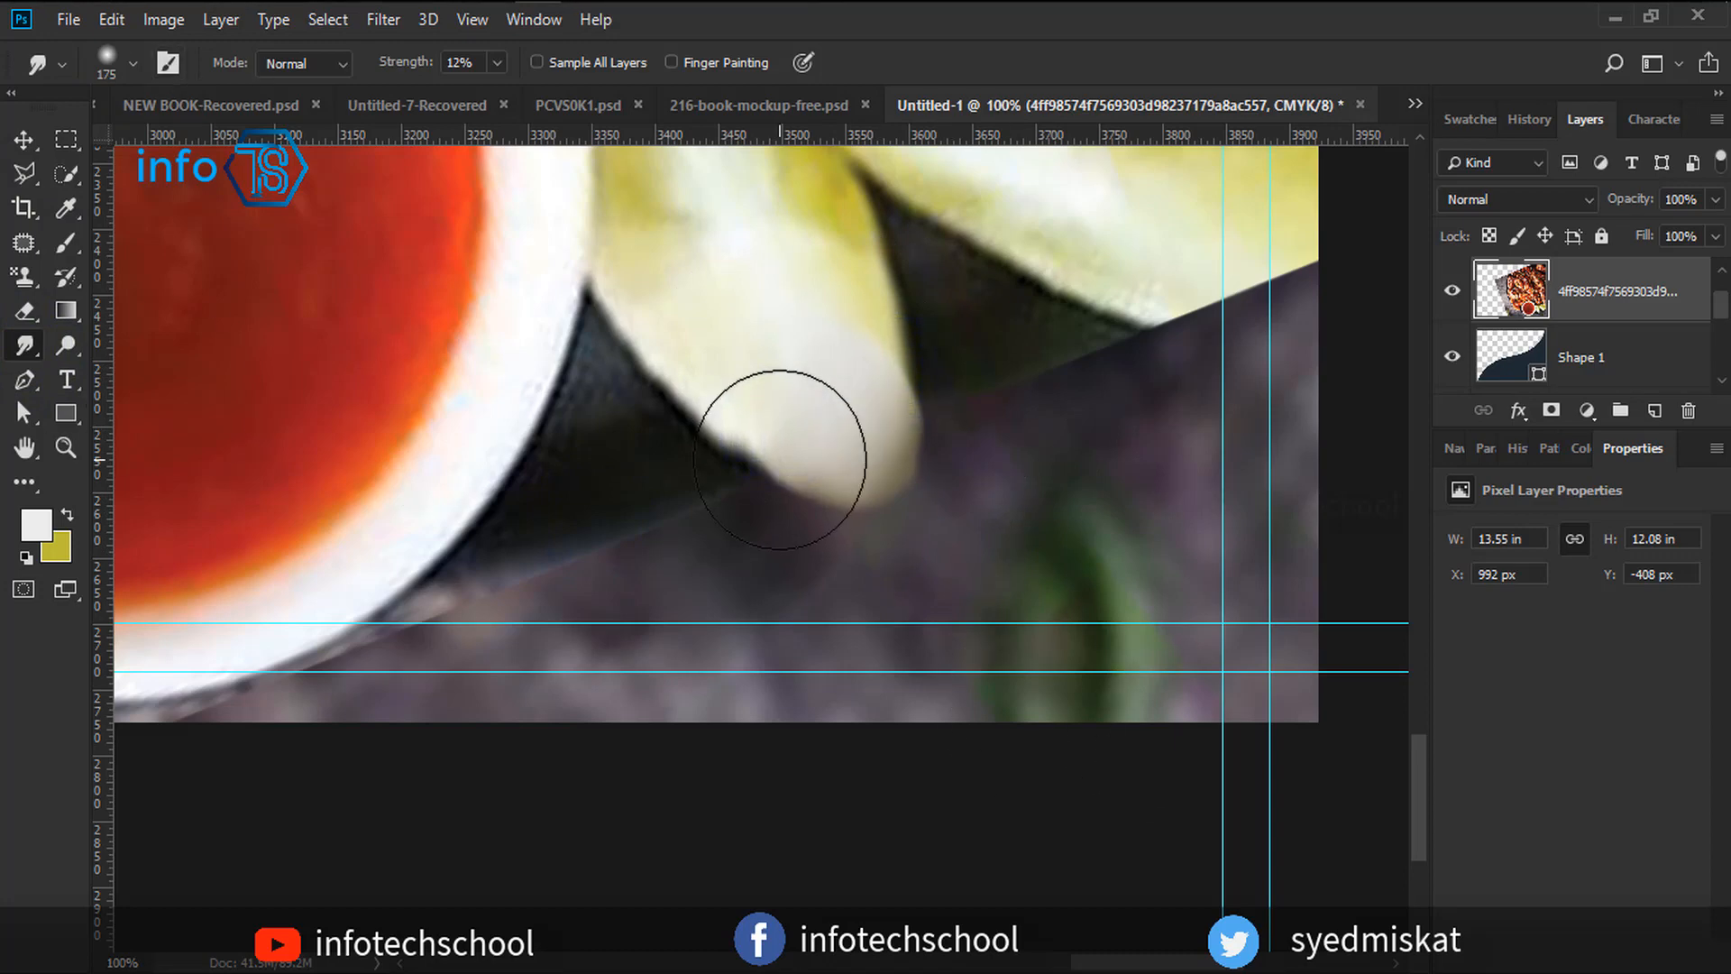
{"action": "mouse_move", "coordinate": [873, 543]}
{"action": "left_mouse_down"}
{"action": "mouse_move", "coordinate": [918, 529]}
{"action": "mouse_move", "coordinate": [865, 494]}
{"action": "left_mouse_up"}
{"action": "left_click_drag", "start_coordinate": [933, 522], "coordinate": [889, 479]}
{"action": "mouse_move", "coordinate": [838, 541]}
{"action": "left_mouse_down"}
{"action": "mouse_move", "coordinate": [896, 390]}
{"action": "mouse_move", "coordinate": [891, 322]}
{"action": "left_mouse_up"}
{"action": "left_click_drag", "start_coordinate": [909, 394], "coordinate": [888, 360]}
{"action": "left_click_drag", "start_coordinate": [955, 367], "coordinate": [910, 450]}
{"action": "mouse_move", "coordinate": [961, 500]}
{"action": "left_mouse_down"}
{"action": "mouse_move", "coordinate": [906, 469]}
{"action": "mouse_move", "coordinate": [892, 482]}
{"action": "left_mouse_up"}
{"action": "left_click_drag", "start_coordinate": [588, 571], "coordinate": [609, 540]}
{"action": "left_click_drag", "start_coordinate": [634, 571], "coordinate": [647, 535]}
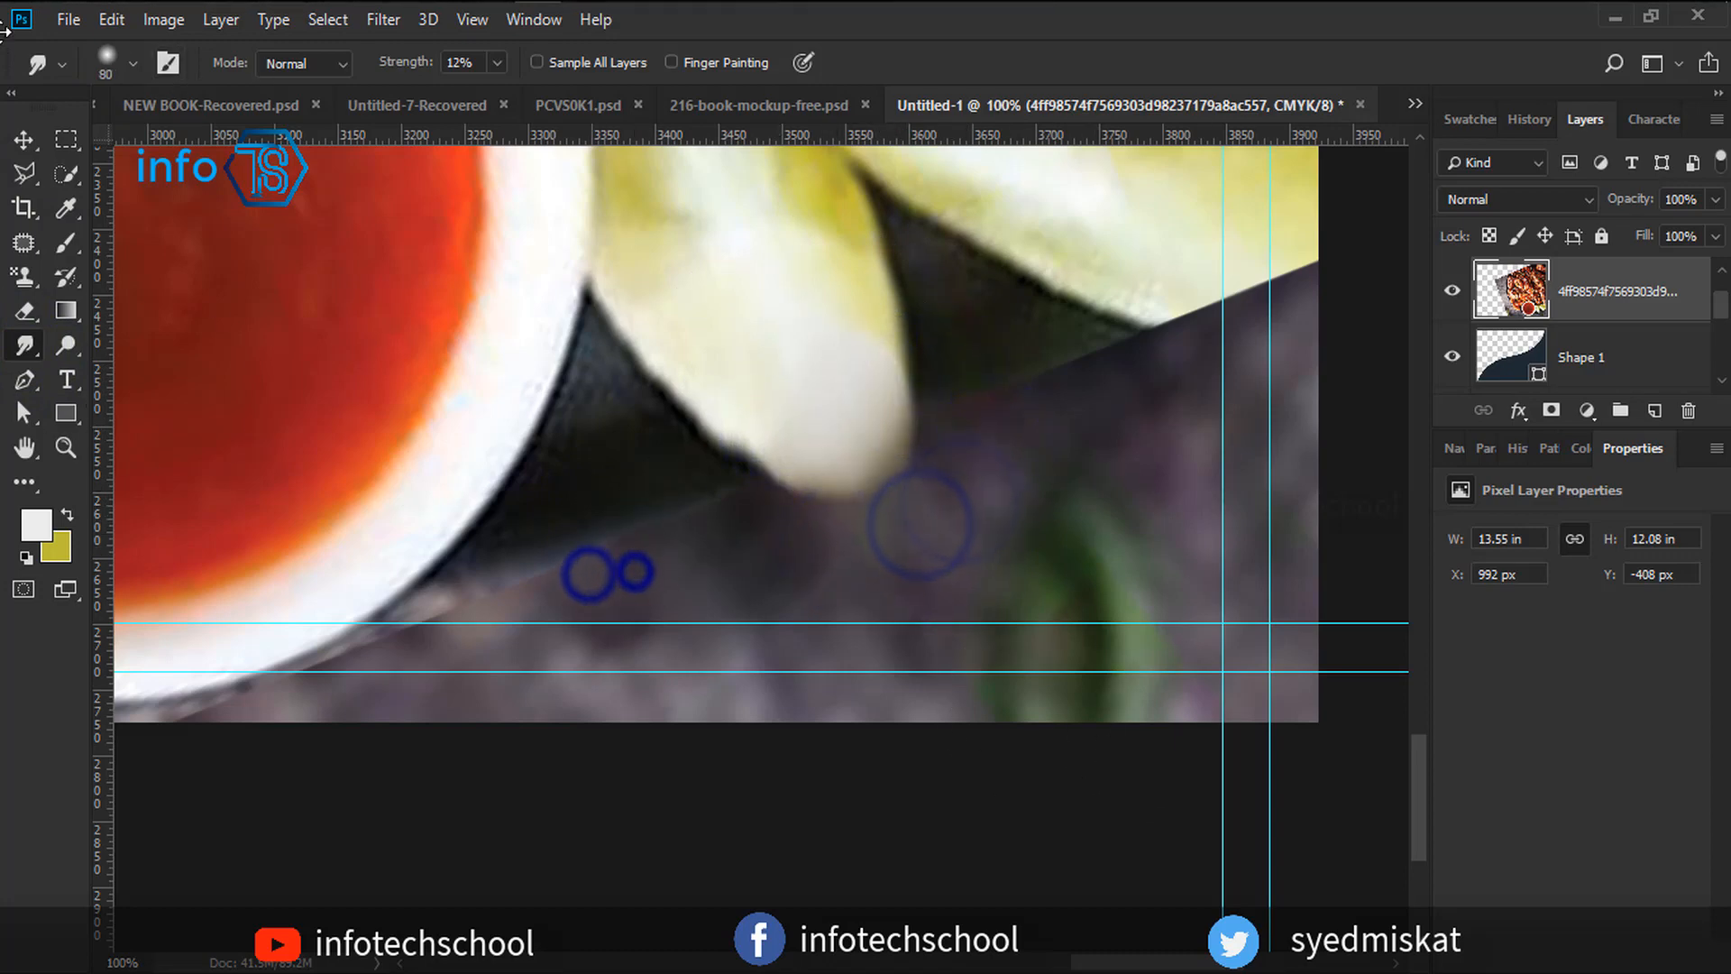
Sample the dark plate colour and brush it at 38% opacity over the seam between the sauce bowl and lime wedge.
{"action": "left_click", "coordinate": [65, 211]}
{"action": "left_click", "coordinate": [634, 498]}
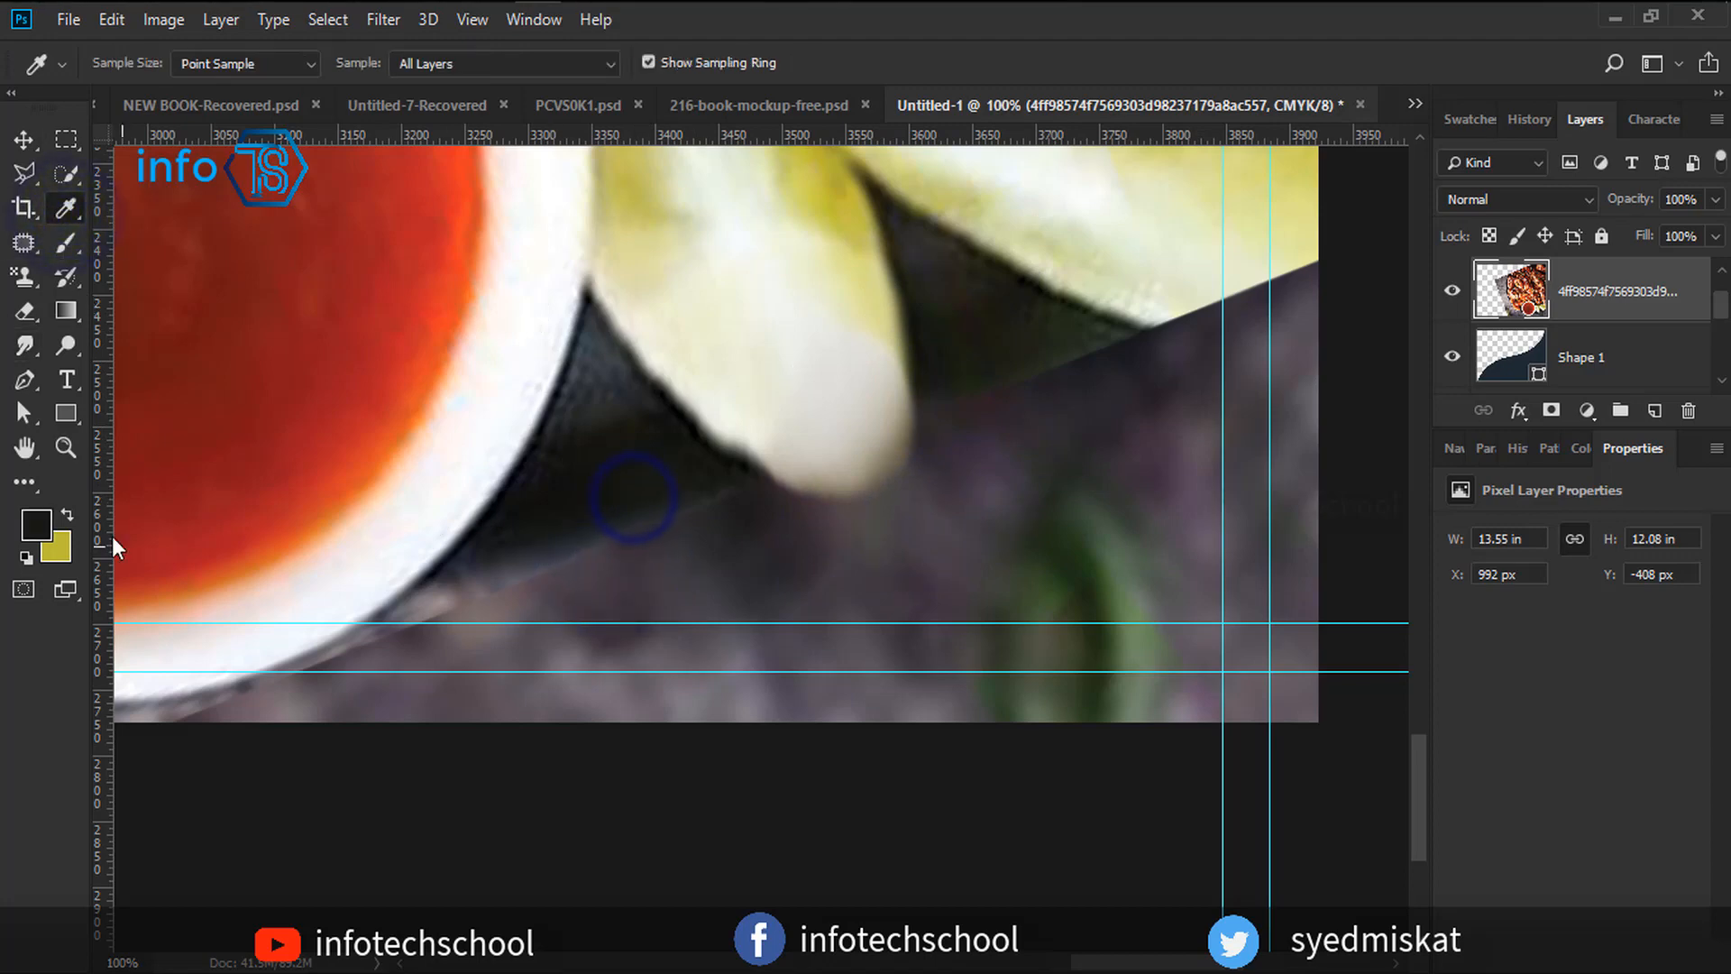
{"action": "key", "text": "b"}
{"action": "mouse_move", "coordinate": [704, 526]}
{"action": "left_mouse_down"}
{"action": "mouse_move", "coordinate": [572, 533]}
{"action": "mouse_move", "coordinate": [625, 543]}
{"action": "mouse_move", "coordinate": [659, 512]}
{"action": "mouse_move", "coordinate": [482, 604]}
{"action": "left_mouse_up"}
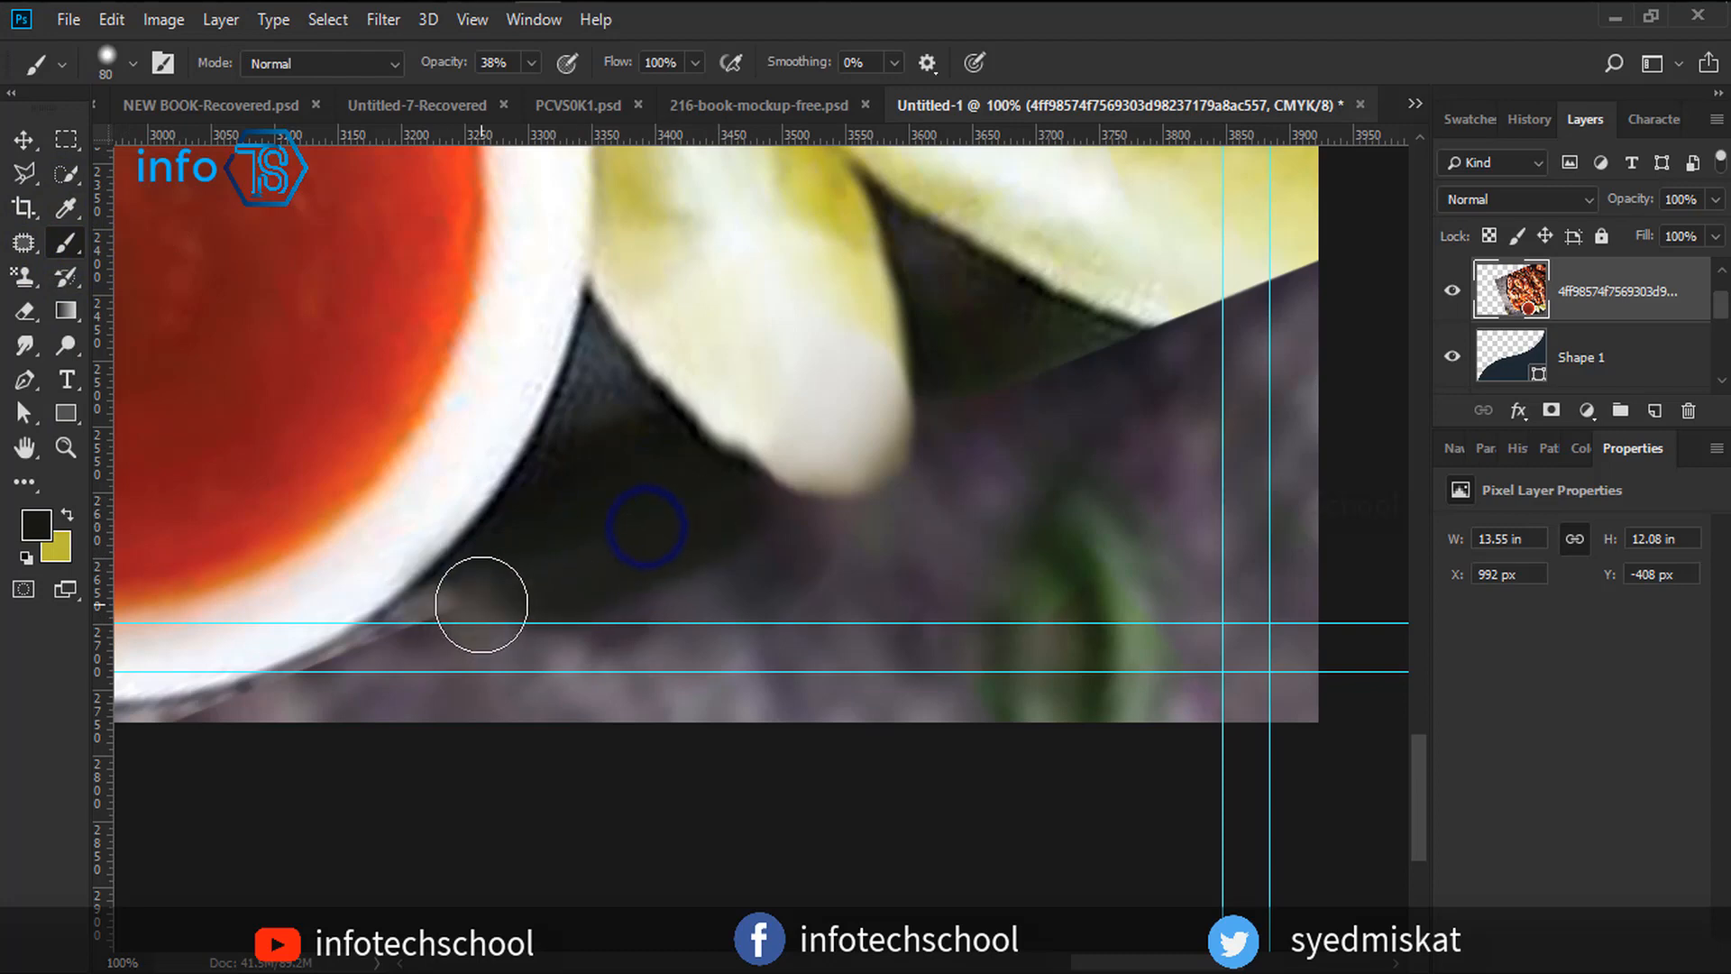
Outline the cut-off end of the second lime wedge at the cover's edge with the Patch tool.
{"action": "left_click", "coordinate": [24, 173]}
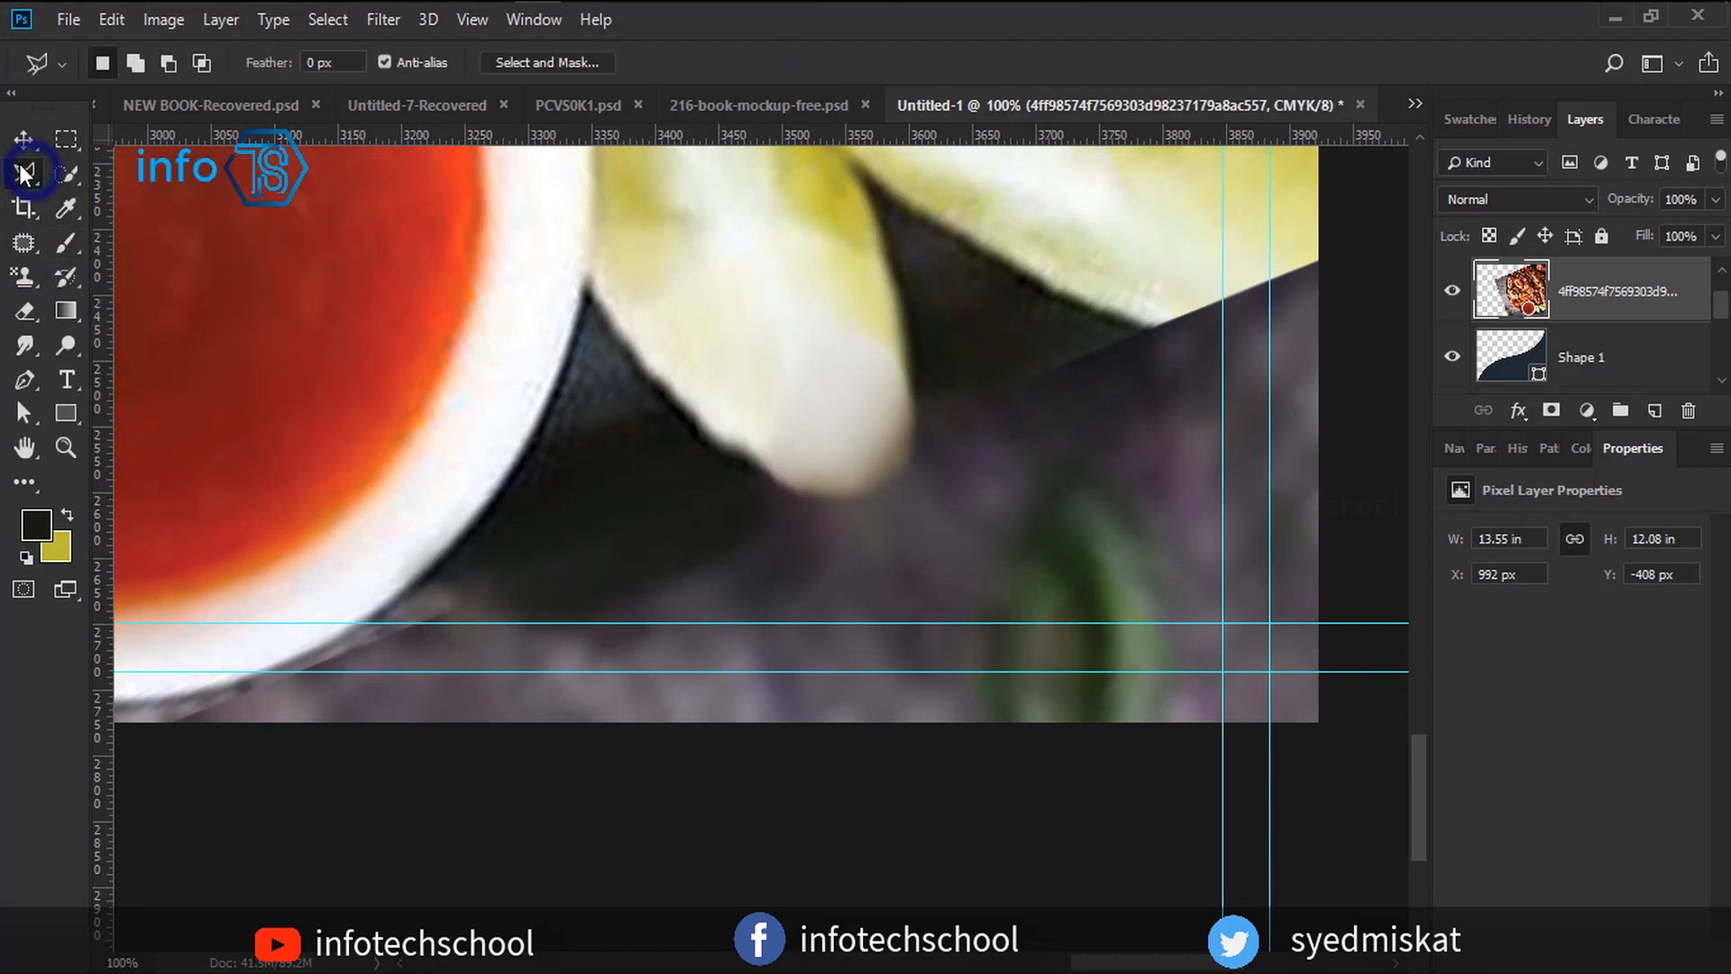
{"action": "left_click", "coordinate": [24, 241]}
{"action": "mouse_move", "coordinate": [1143, 327]}
{"action": "left_mouse_down"}
{"action": "mouse_move", "coordinate": [1343, 289]}
{"action": "mouse_move", "coordinate": [1334, 253]}
{"action": "mouse_move", "coordinate": [1154, 329]}
{"action": "left_mouse_up"}
Paint the outlined end of the second lime wedge with its sampled pale colour and clear the selection.
{"action": "left_click", "coordinate": [65, 242]}
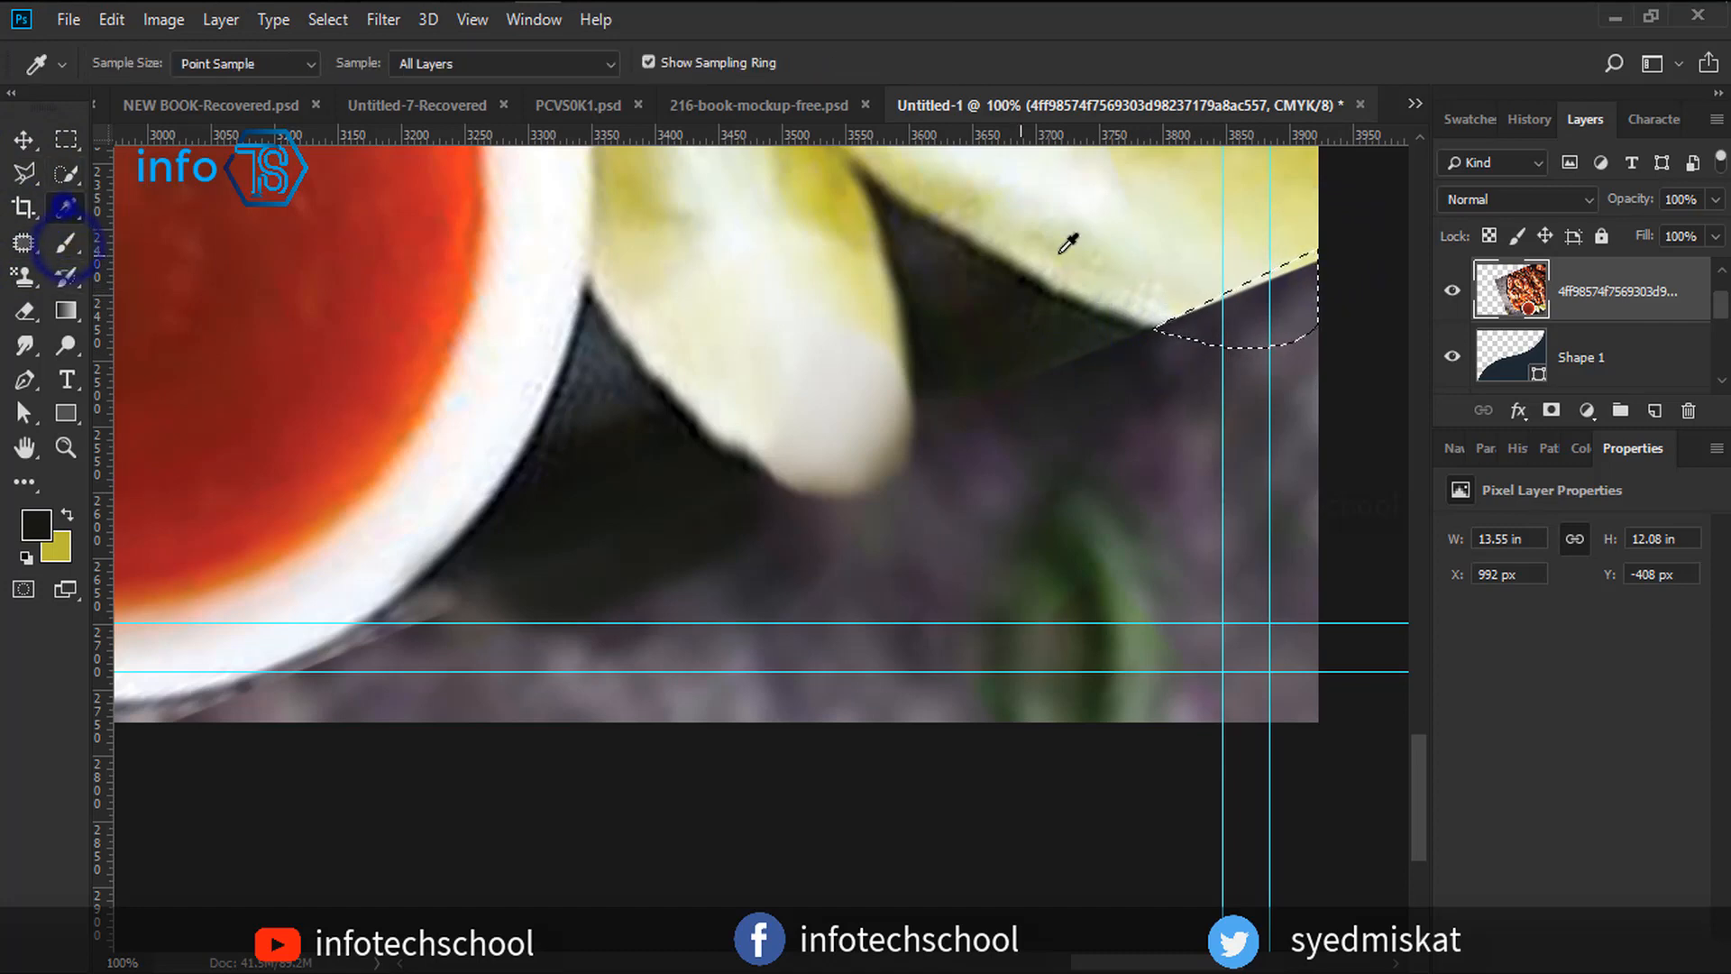
{"action": "left_click", "coordinate": [1135, 292], "text": "alt"}
{"action": "mouse_move", "coordinate": [1136, 292]}
{"action": "left_mouse_down"}
{"action": "mouse_move", "coordinate": [1205, 293]}
{"action": "mouse_move", "coordinate": [1300, 259]}
{"action": "mouse_move", "coordinate": [1207, 274]}
{"action": "mouse_move", "coordinate": [1170, 302]}
{"action": "left_mouse_up"}
{"action": "left_click", "coordinate": [1280, 269]}
{"action": "left_click", "coordinate": [1238, 277]}
{"action": "left_click", "coordinate": [1197, 282]}
{"action": "left_click", "coordinate": [27, 142]}
{"action": "left_click", "coordinate": [61, 141]}
{"action": "left_click", "coordinate": [491, 397]}
Smudge the painted end of the second lime wedge into the rest of the fruit.
{"action": "left_click", "coordinate": [20, 344]}
{"action": "left_click_drag", "start_coordinate": [1229, 267], "coordinate": [1172, 298]}
{"action": "left_click_drag", "start_coordinate": [1214, 258], "coordinate": [1174, 294]}
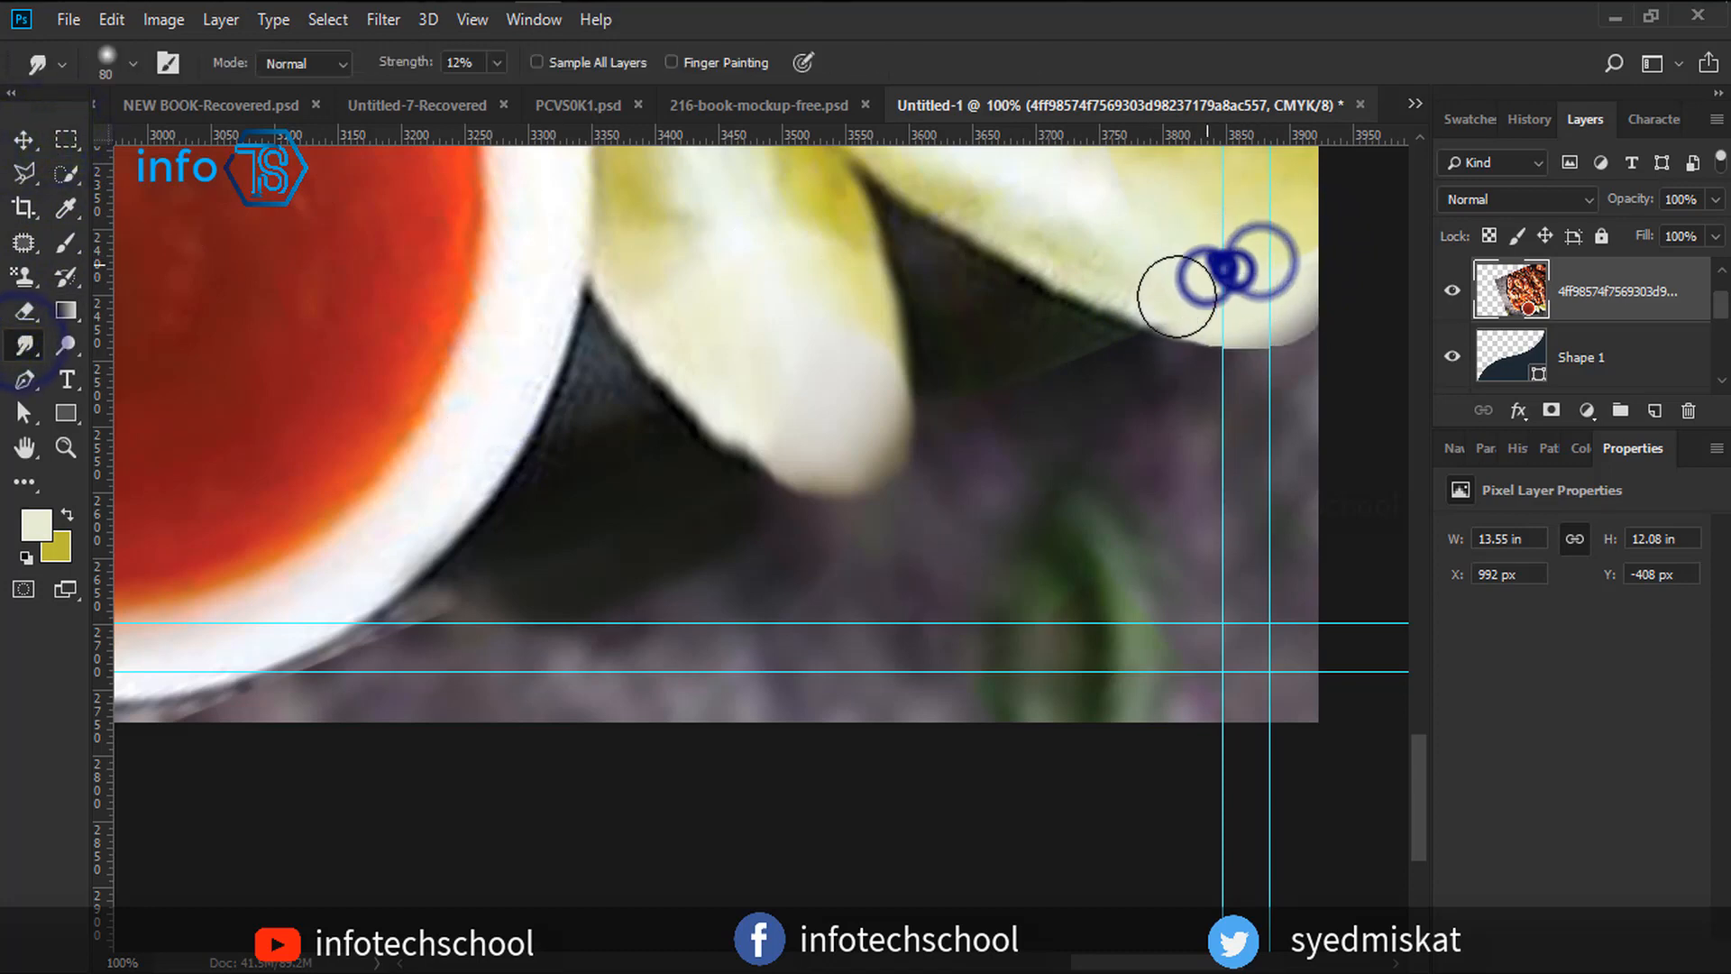
{"action": "left_click_drag", "start_coordinate": [1316, 233], "coordinate": [1284, 261]}
{"action": "mouse_move", "coordinate": [1278, 279]}
{"action": "left_mouse_down"}
{"action": "mouse_move", "coordinate": [1298, 257]}
{"action": "mouse_move", "coordinate": [1284, 273]}
{"action": "left_mouse_up"}
Smudge the remaining seam between the plate and tabletop patch, from the second wedge down to the sauce bowl's rim.
{"action": "mouse_move", "coordinate": [1127, 363]}
{"action": "left_mouse_down"}
{"action": "mouse_move", "coordinate": [1062, 364]}
{"action": "mouse_move", "coordinate": [1019, 336]}
{"action": "left_mouse_up"}
{"action": "left_click_drag", "start_coordinate": [1115, 447], "coordinate": [1079, 449]}
{"action": "left_click_drag", "start_coordinate": [216, 711], "coordinate": [378, 638]}
{"action": "mouse_move", "coordinate": [428, 691]}
{"action": "left_mouse_down"}
{"action": "mouse_move", "coordinate": [386, 557]}
{"action": "mouse_move", "coordinate": [449, 626]}
{"action": "left_mouse_up"}
{"action": "left_click_drag", "start_coordinate": [546, 590], "coordinate": [556, 556]}
{"action": "mouse_move", "coordinate": [575, 567]}
{"action": "left_mouse_down"}
{"action": "mouse_move", "coordinate": [361, 682]}
{"action": "mouse_move", "coordinate": [258, 722]}
{"action": "mouse_move", "coordinate": [240, 711]}
{"action": "left_mouse_up"}
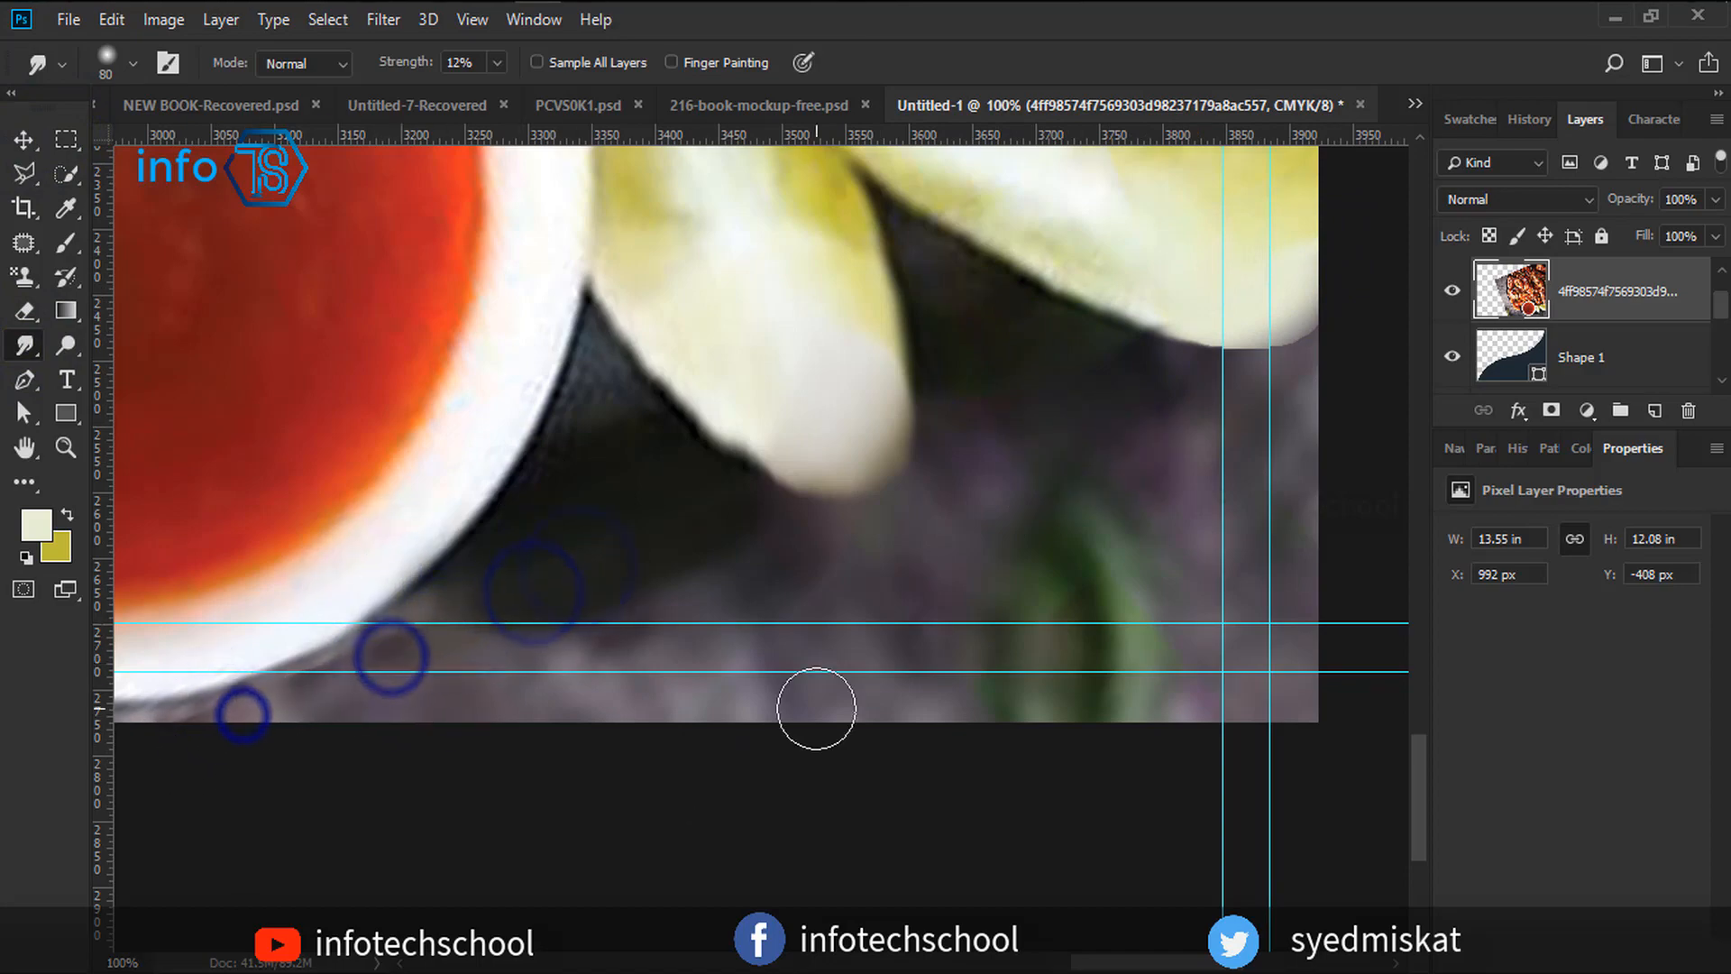
Clip the other chicken photo to the chicken wings photo layer beneath it.
{"action": "key", "text": "ctrl+minus"}
{"action": "key", "text": "ctrl+minus"}
{"action": "key", "text": "ctrl+minus"}
{"action": "key", "text": "ctrl+minus"}
{"action": "key", "text": "ctrl+minus"}
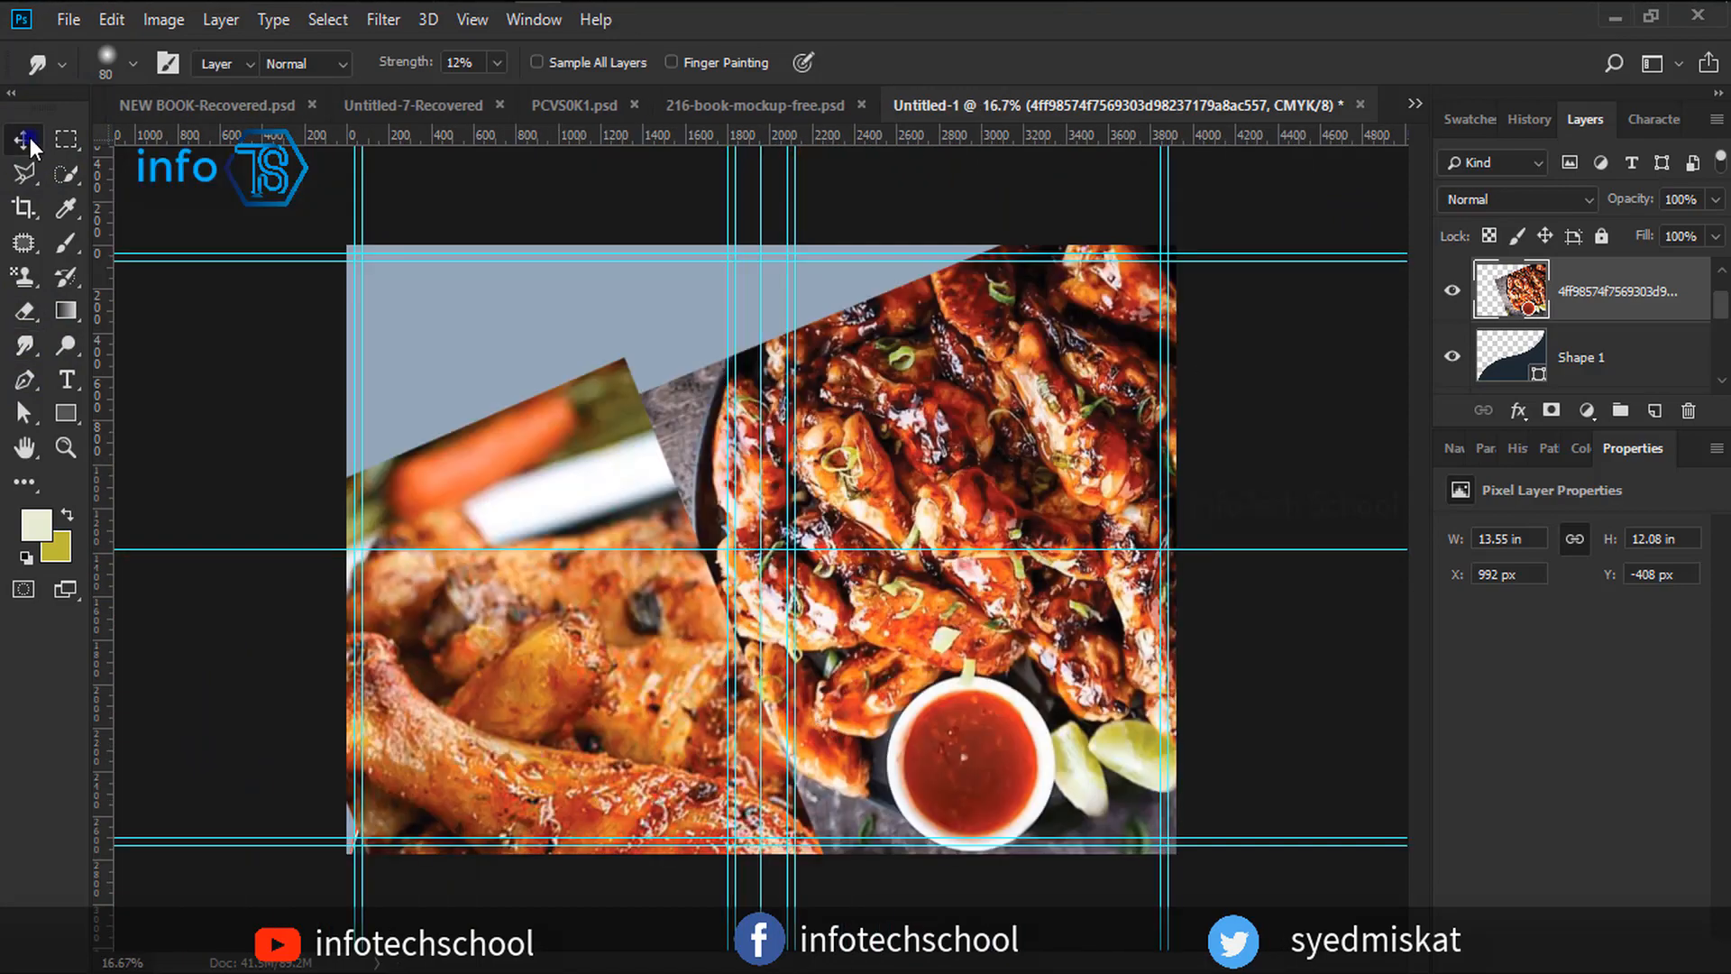
{"action": "left_click", "coordinate": [30, 141]}
{"action": "scroll", "coordinate": [1682, 308], "scroll_direction": "up", "scroll_amount": 1}
{"action": "right_click", "coordinate": [1677, 283]}
{"action": "left_click", "coordinate": [1453, 545]}
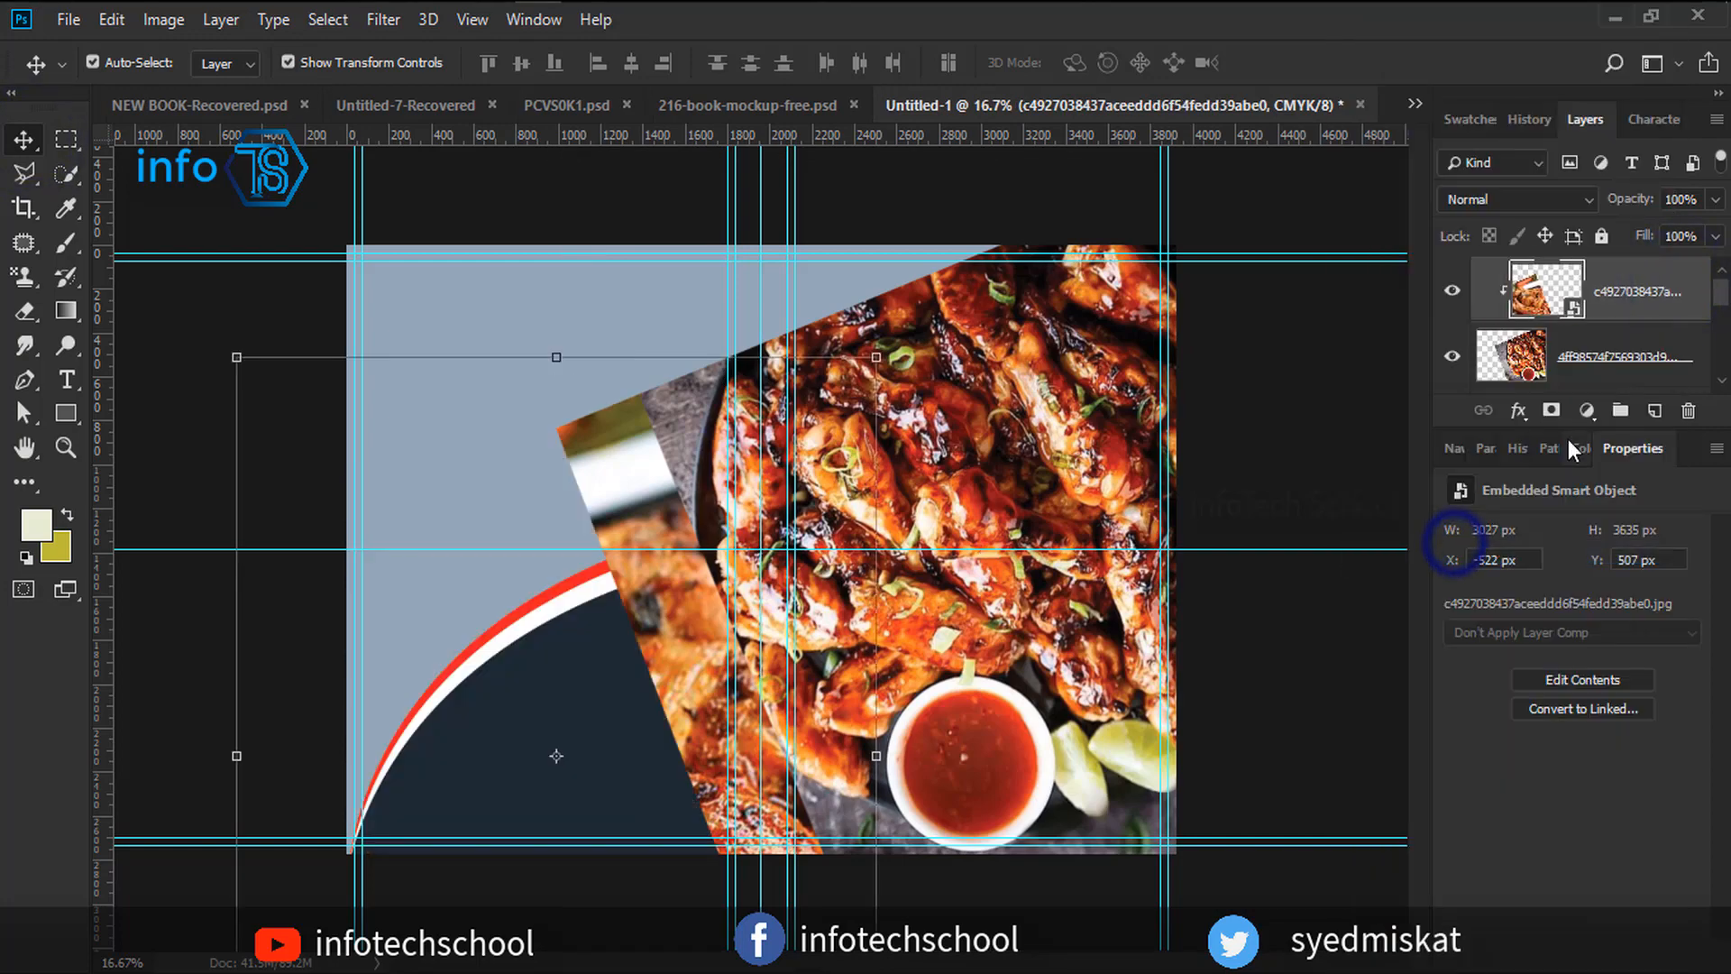
Clip the chicken wings photo layer to the curved shape beneath it and deselect the layers.
{"action": "left_click", "coordinate": [1448, 295]}
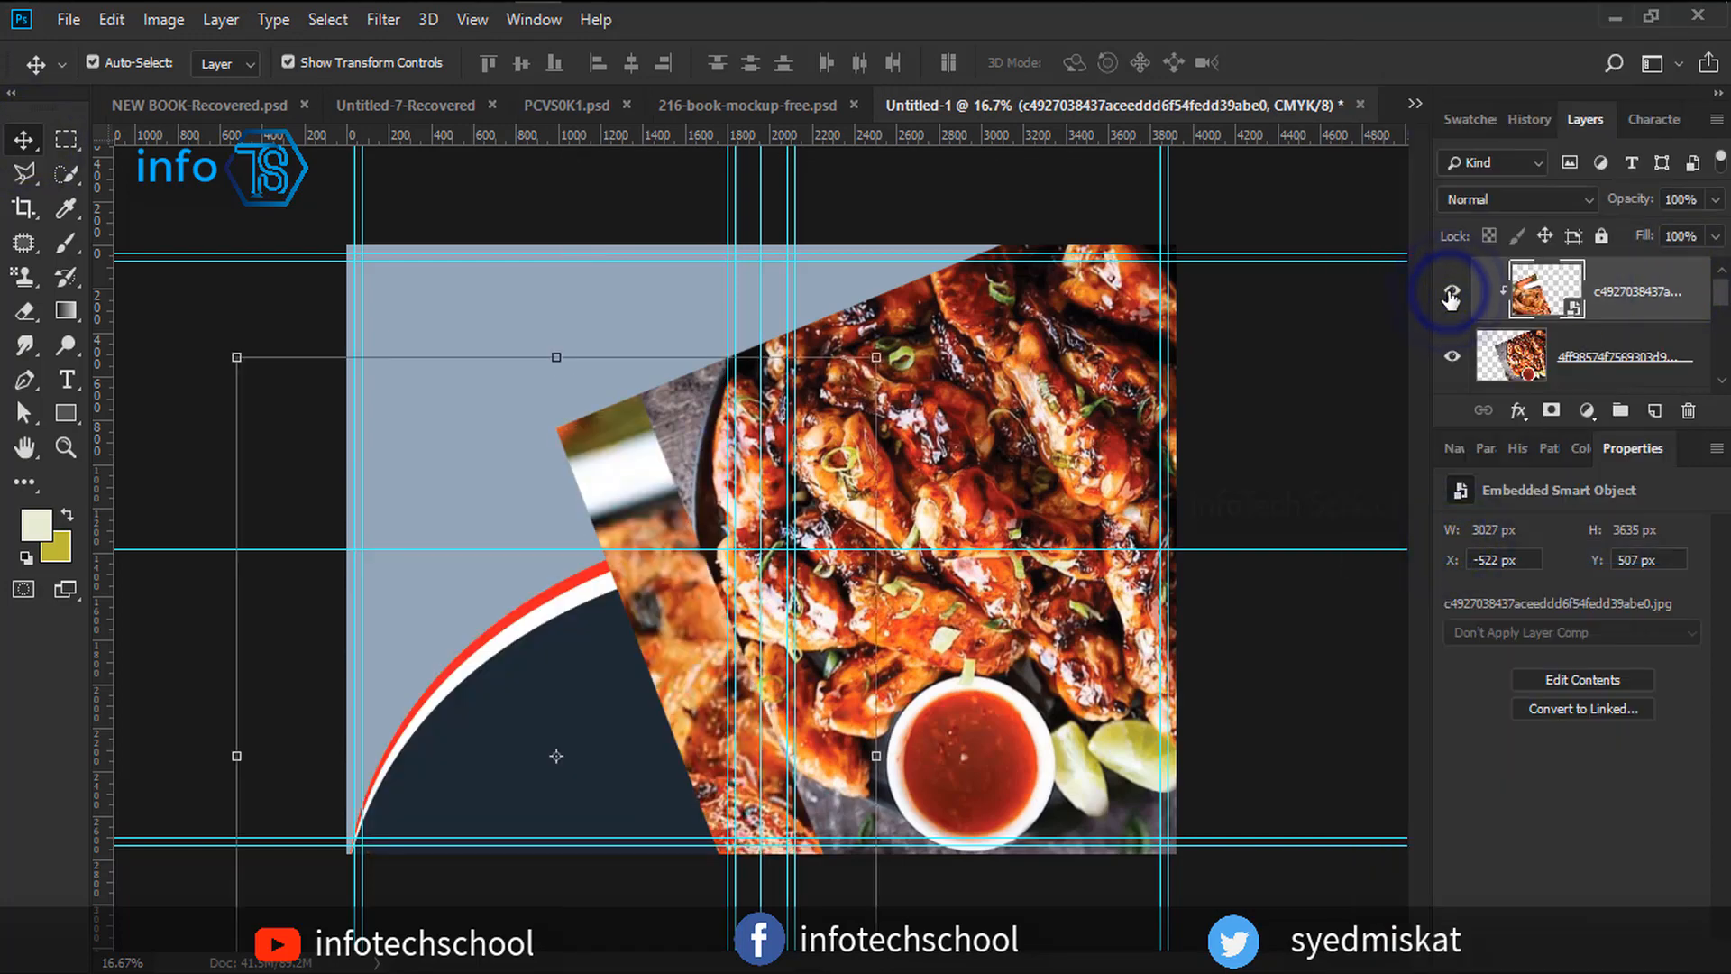
{"action": "left_click", "coordinate": [1451, 290]}
{"action": "left_click", "coordinate": [1451, 290]}
{"action": "right_click", "coordinate": [1667, 353]}
{"action": "left_click", "coordinate": [1384, 465]}
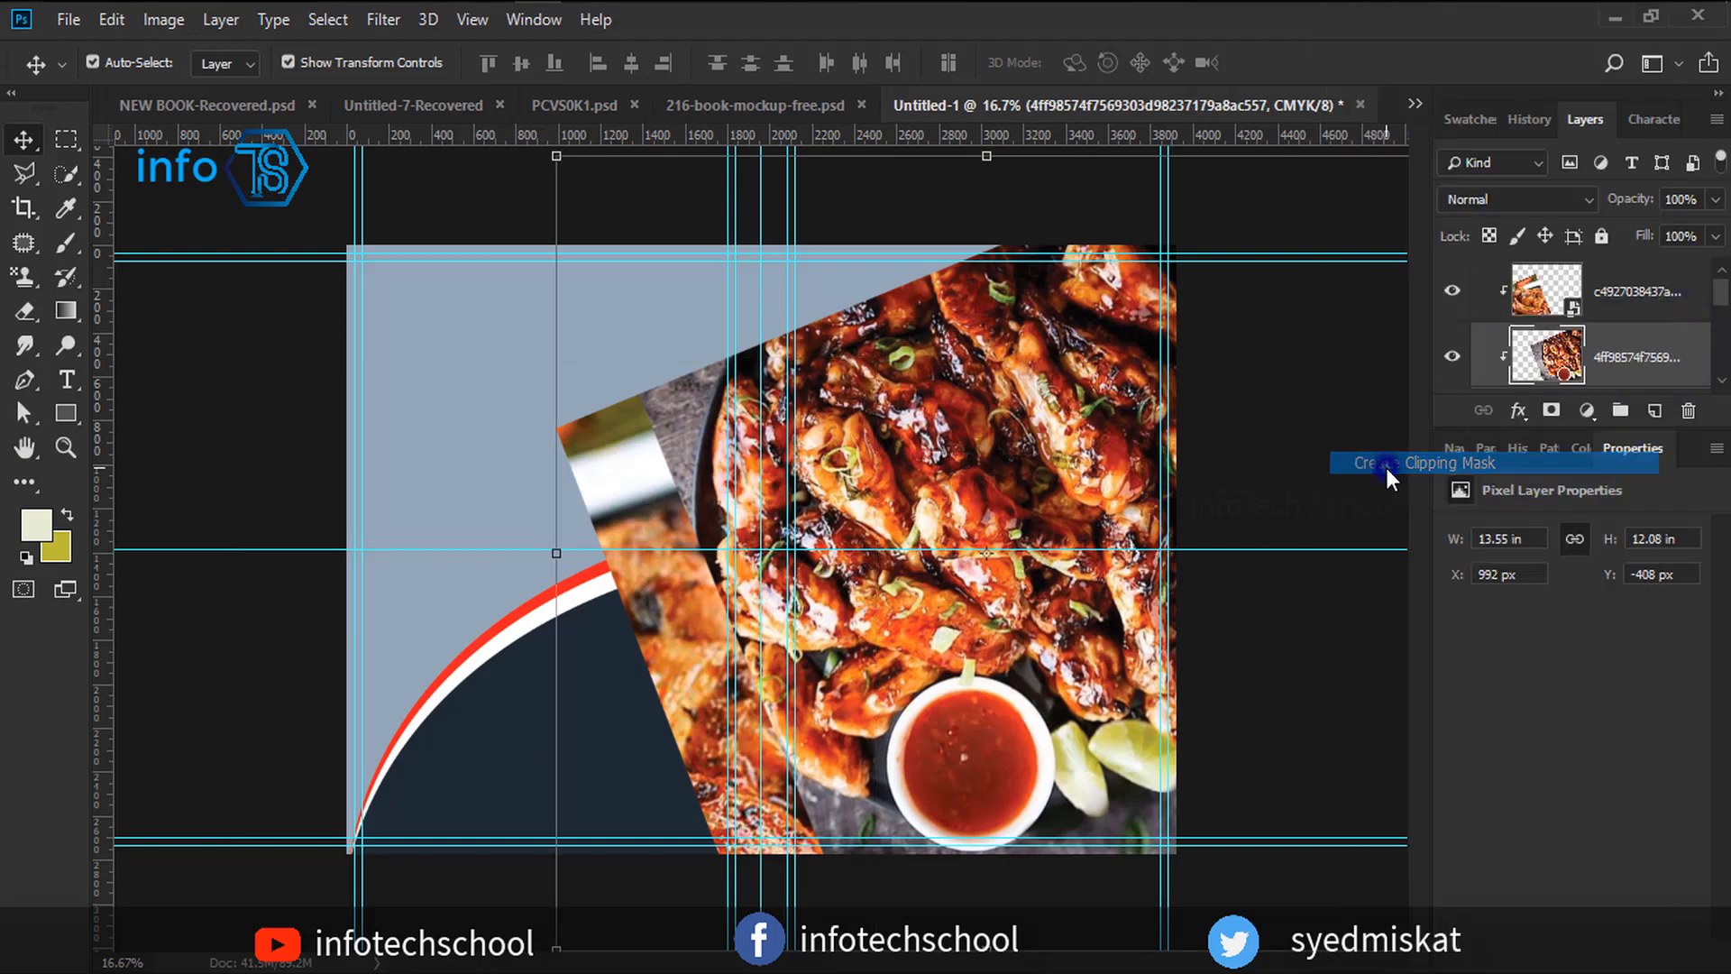
{"action": "left_click", "coordinate": [1284, 719]}
Add a layer mask to the chicken wings photo layer for blending where the two chicken photos meet.
{"action": "scroll", "coordinate": [761, 617], "scroll_direction": "up", "scroll_amount": 3}
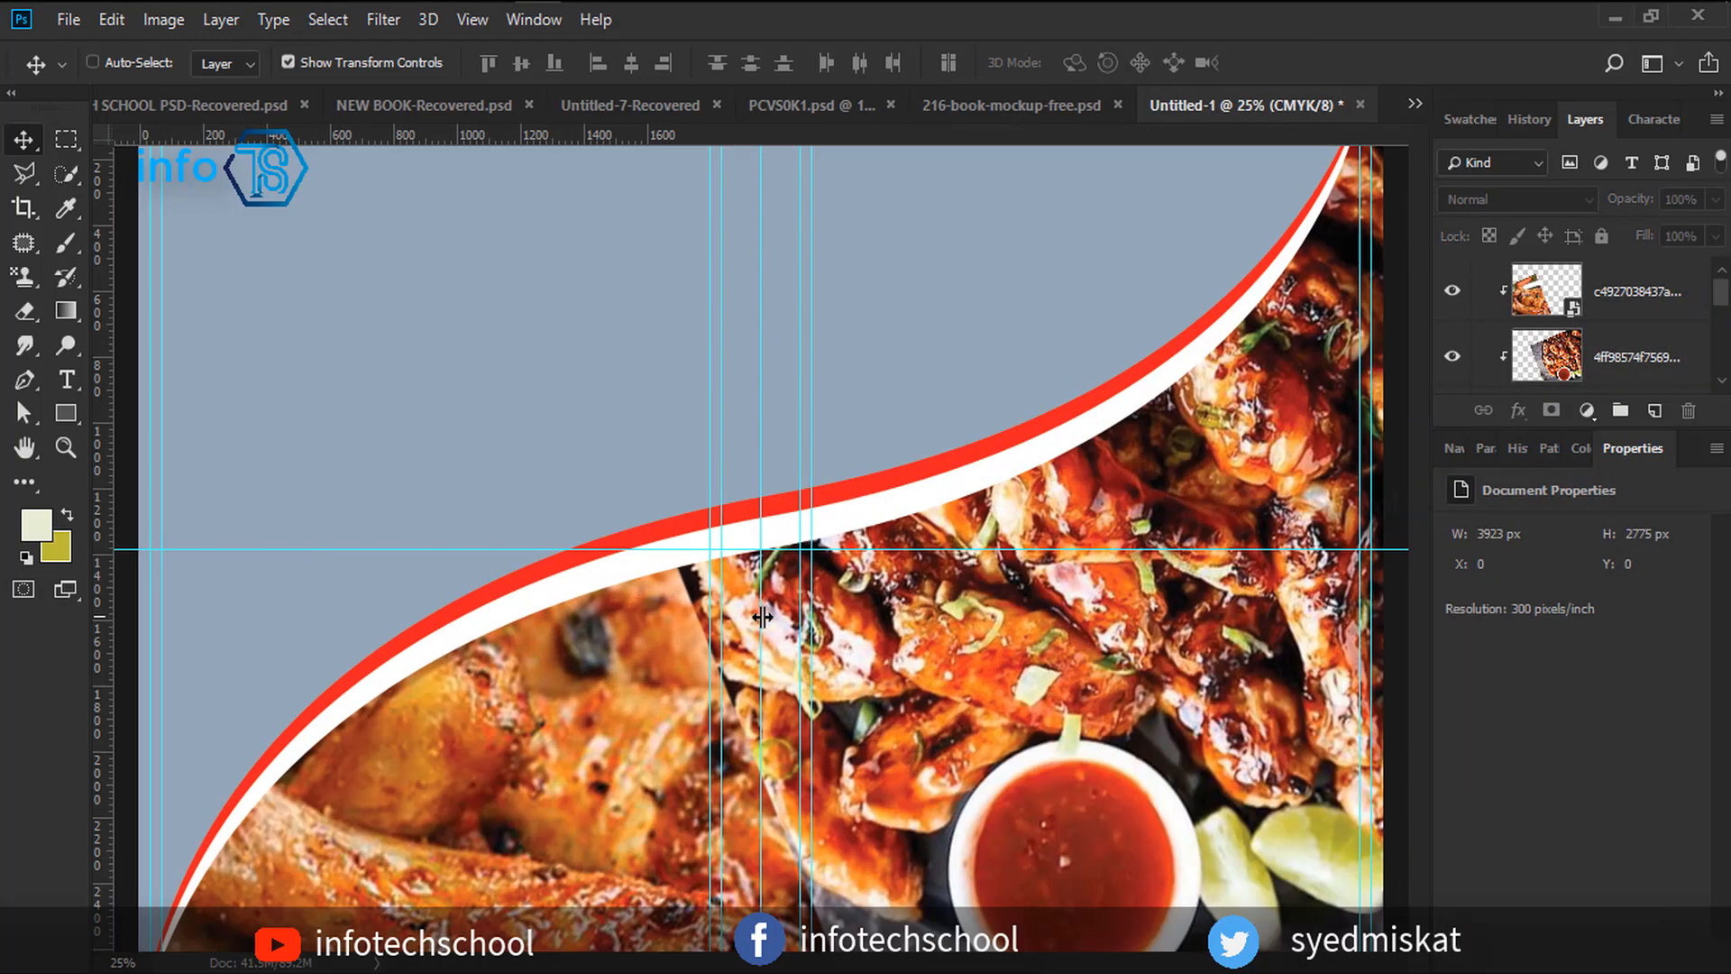
{"action": "left_click_drag", "start_coordinate": [545, 706], "coordinate": [539, 483]}
{"action": "left_click_drag", "start_coordinate": [596, 683], "coordinate": [362, 542]}
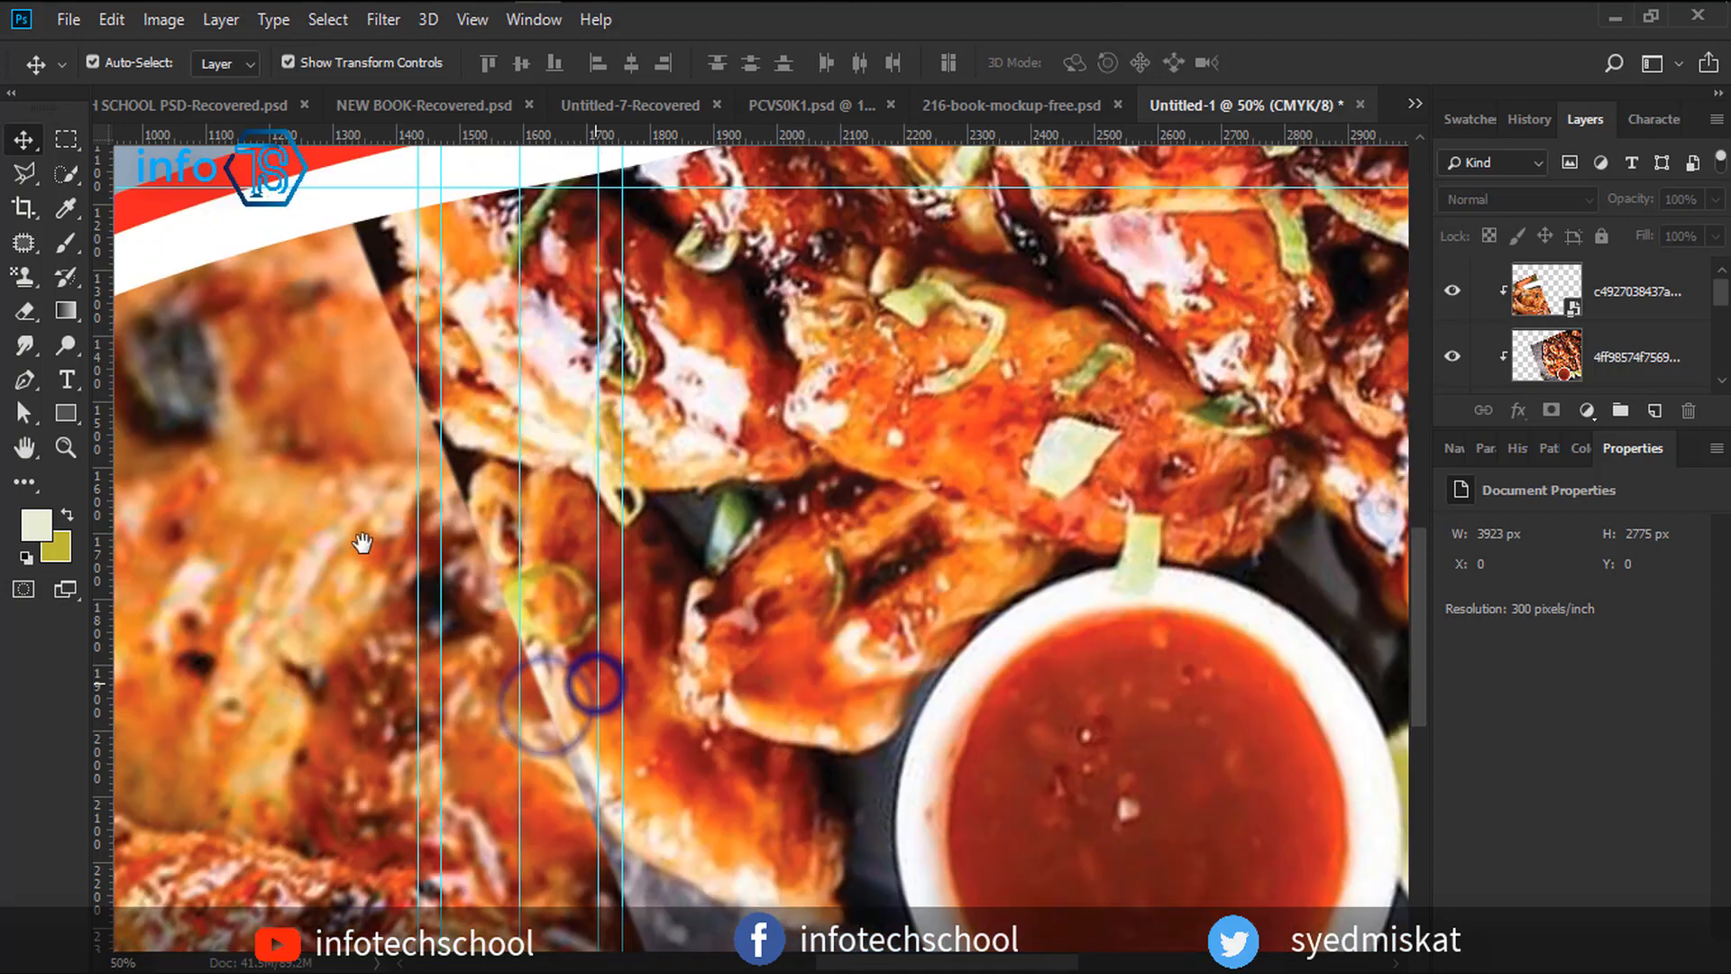
{"action": "left_click", "coordinate": [1642, 354]}
{"action": "left_click", "coordinate": [1551, 410]}
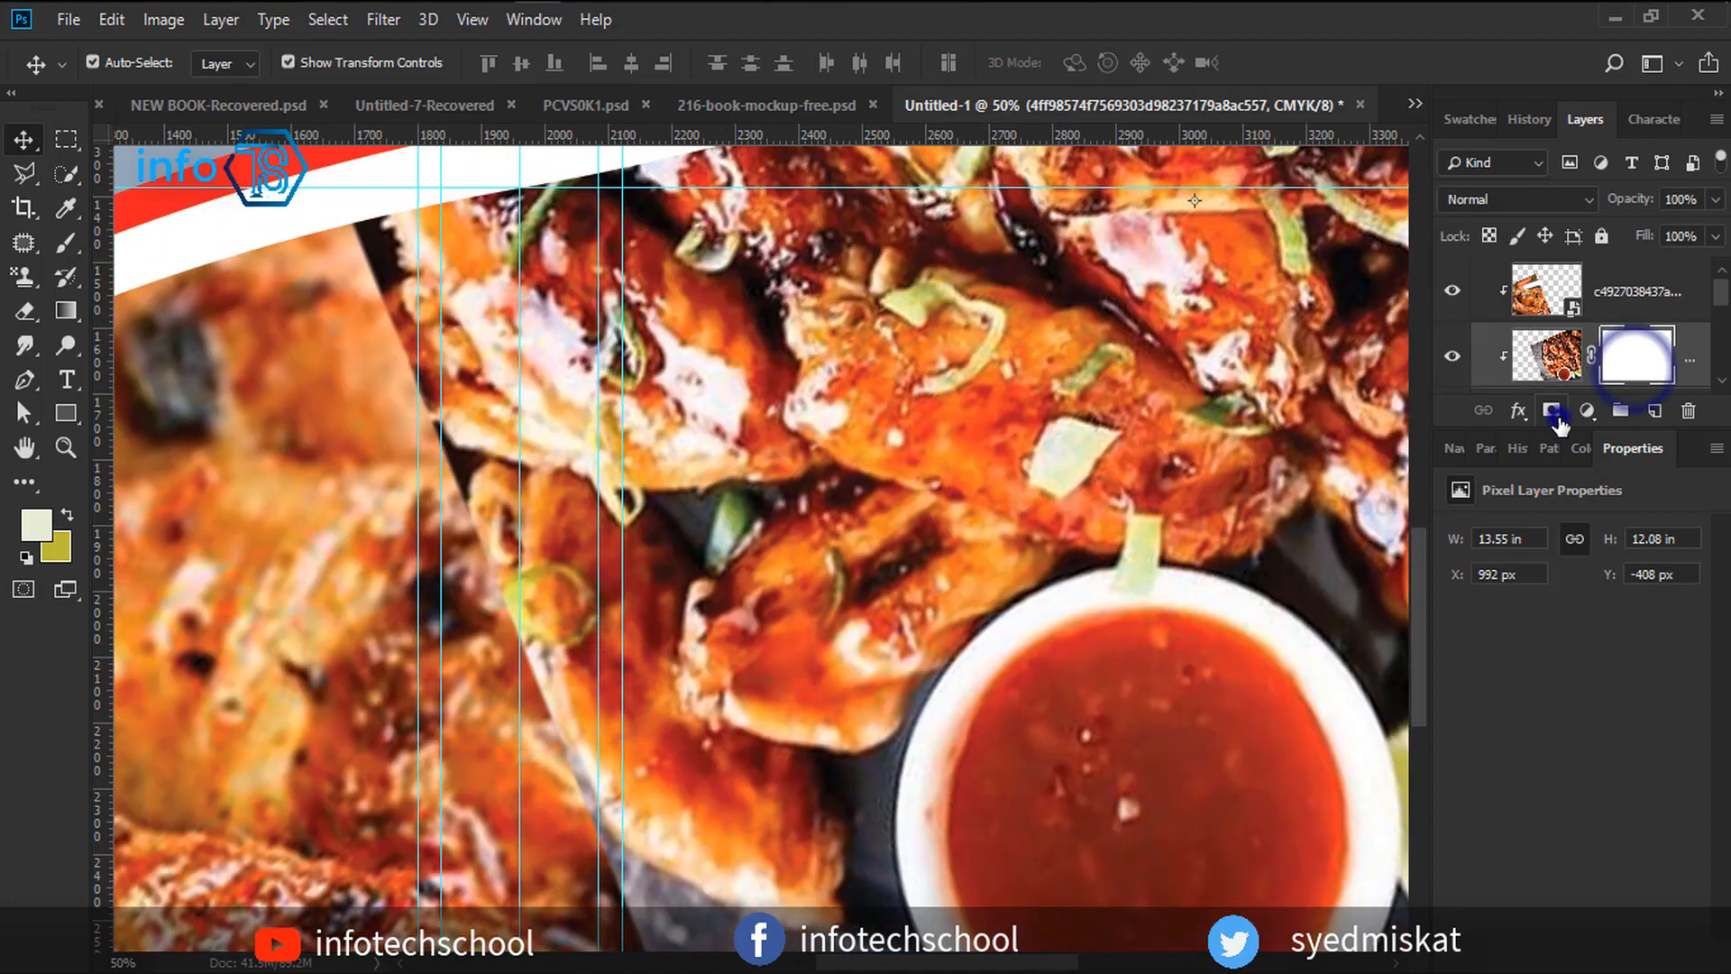
Try to blend the seam between the chicken photos by brushing black at 38% opacity on the chicken wings photo's layer mask.
{"action": "left_click", "coordinate": [56, 242]}
{"action": "left_click_drag", "start_coordinate": [370, 276], "coordinate": [453, 494]}
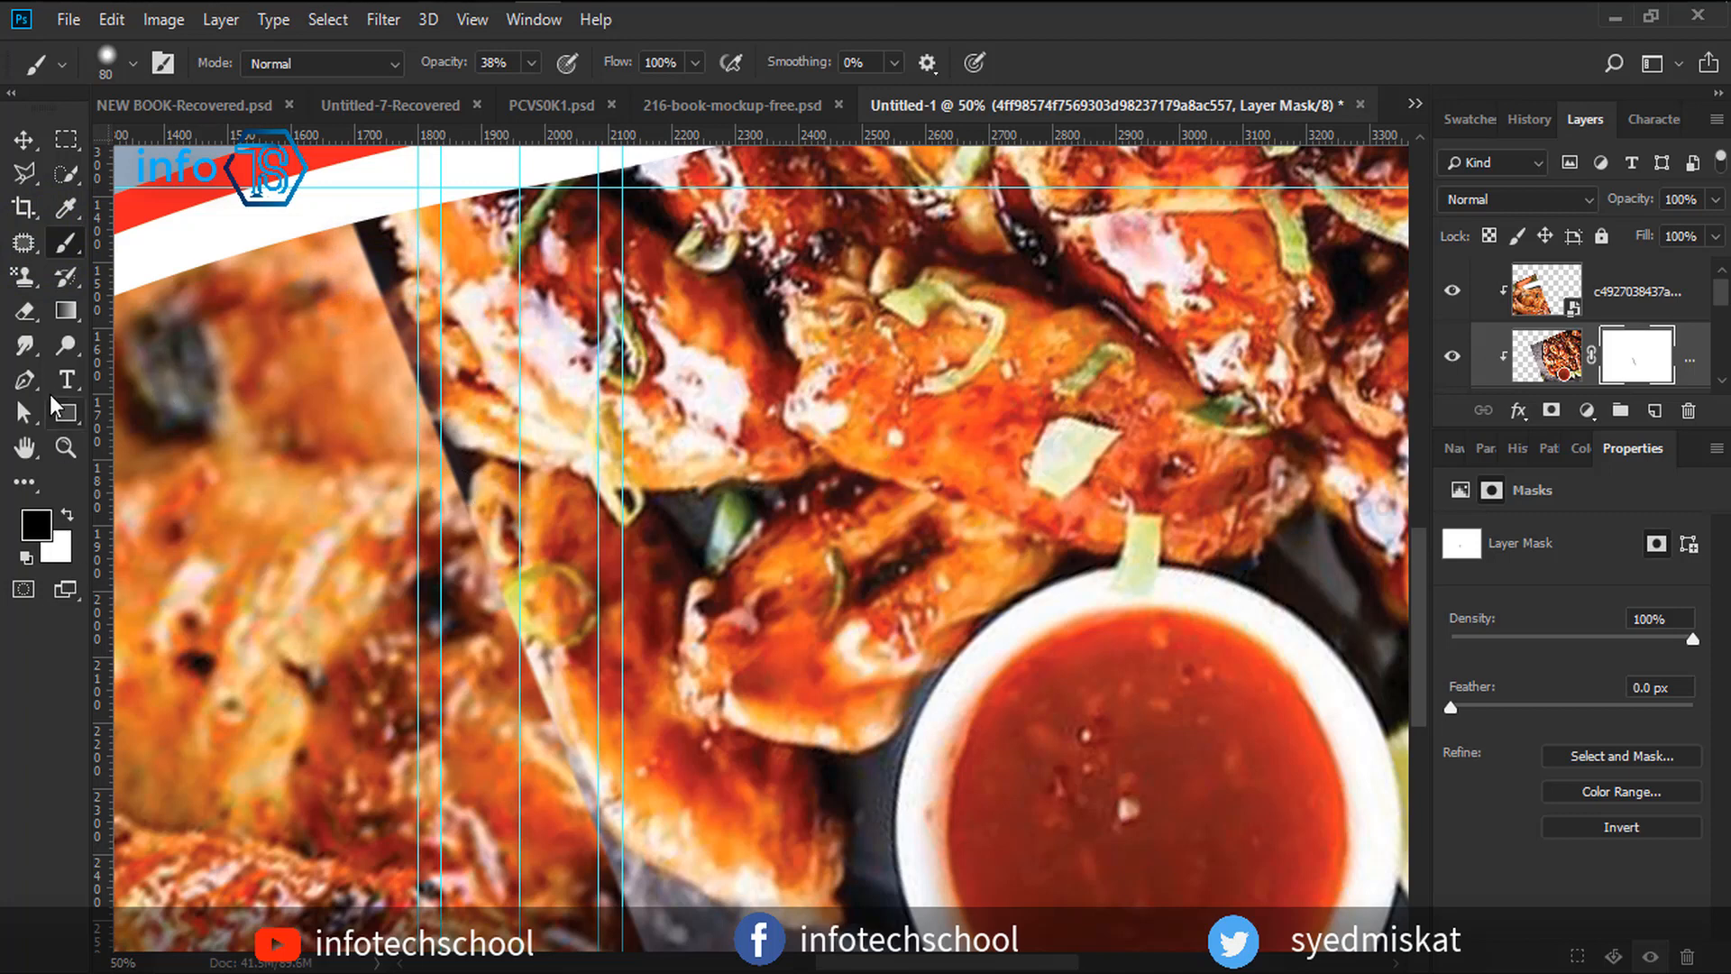
{"action": "left_click_drag", "start_coordinate": [421, 461], "coordinate": [443, 500]}
{"action": "mouse_move", "coordinate": [376, 219]}
{"action": "left_mouse_down"}
{"action": "mouse_move", "coordinate": [430, 419]}
{"action": "mouse_move", "coordinate": [586, 784]}
{"action": "left_mouse_up"}
{"action": "left_click", "coordinate": [594, 800]}
Brush white along the seam on the chicken wings photo's layer mask to restore the masked edge.
{"action": "left_click", "coordinate": [1665, 357]}
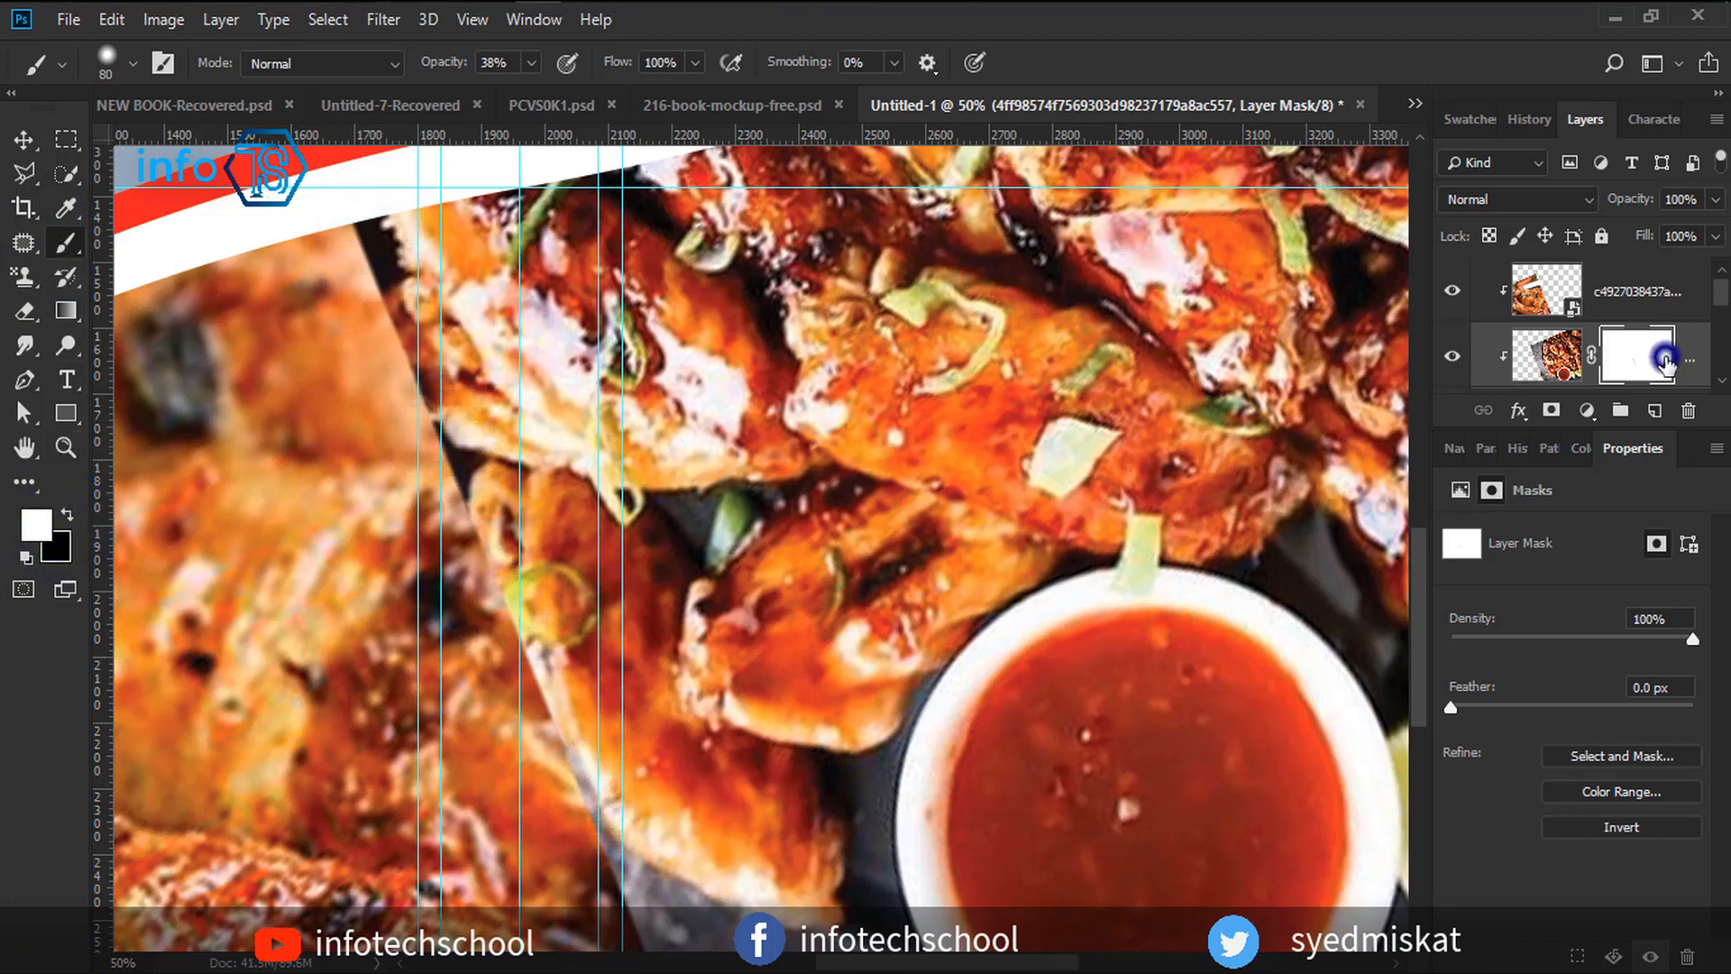
{"action": "scroll", "coordinate": [630, 501], "scroll_direction": "down", "scroll_amount": 1}
{"action": "left_click_drag", "start_coordinate": [402, 265], "coordinate": [444, 473]}
{"action": "left_click_drag", "start_coordinate": [374, 237], "coordinate": [419, 361]}
{"action": "scroll", "coordinate": [540, 559], "scroll_direction": "down", "scroll_amount": 6}
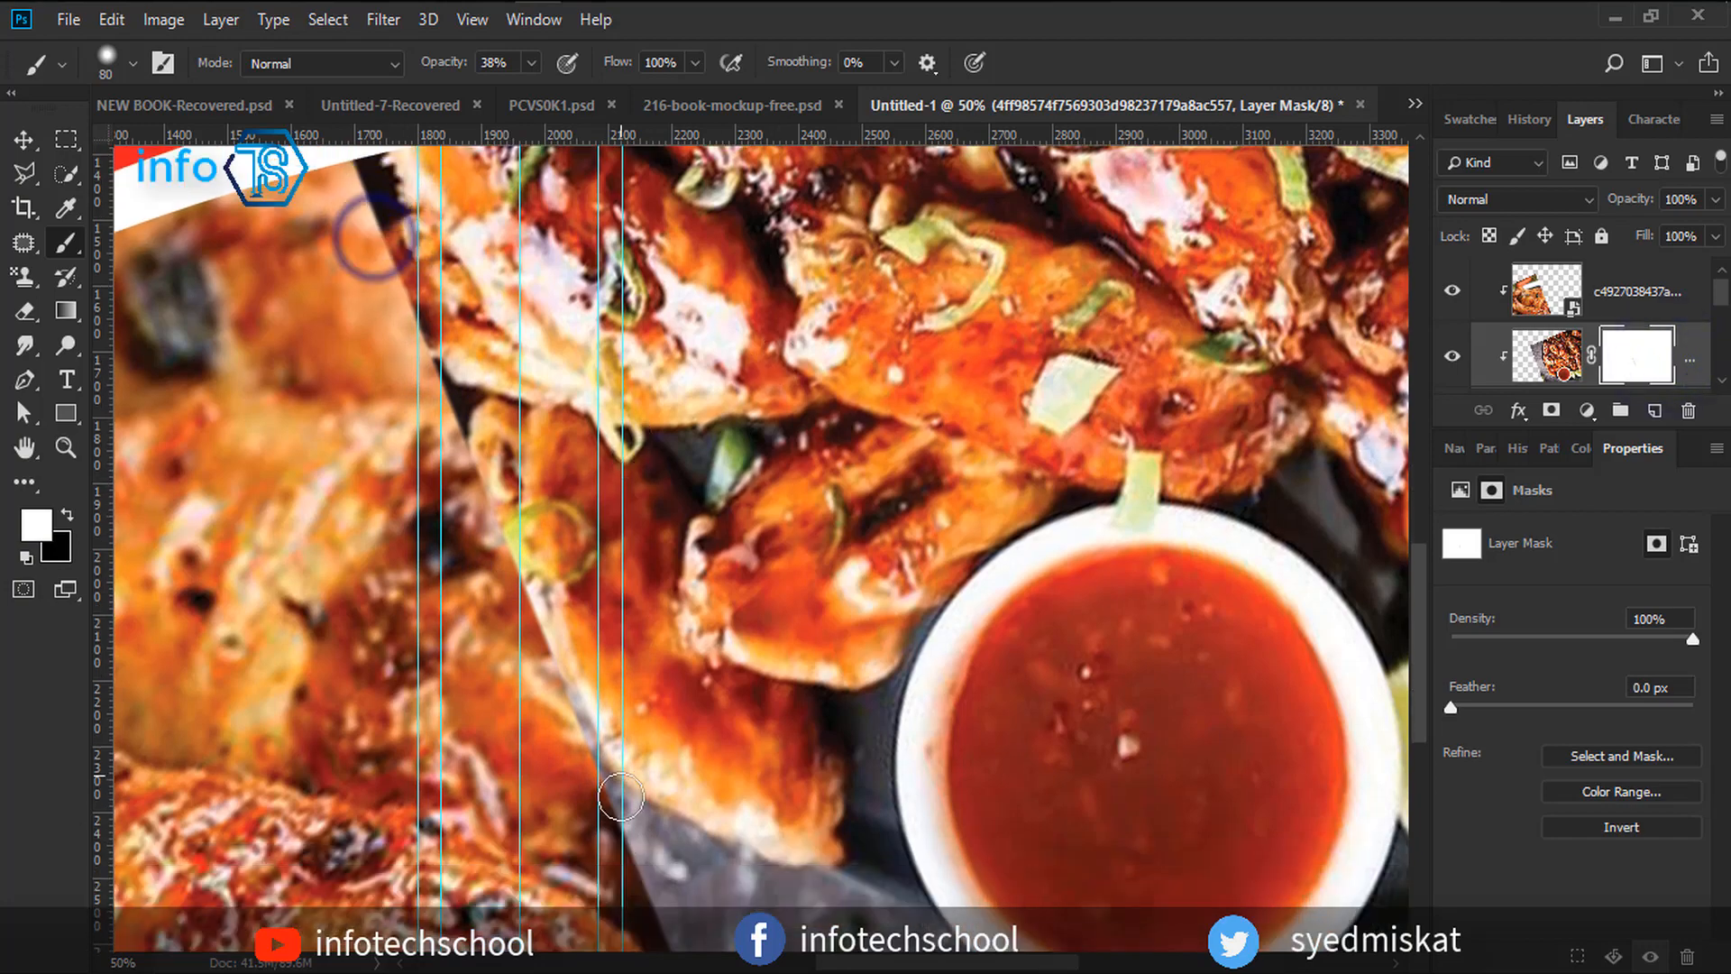
{"action": "left_click", "coordinate": [650, 744]}
{"action": "scroll", "coordinate": [374, 463], "scroll_direction": "up", "scroll_amount": 8}
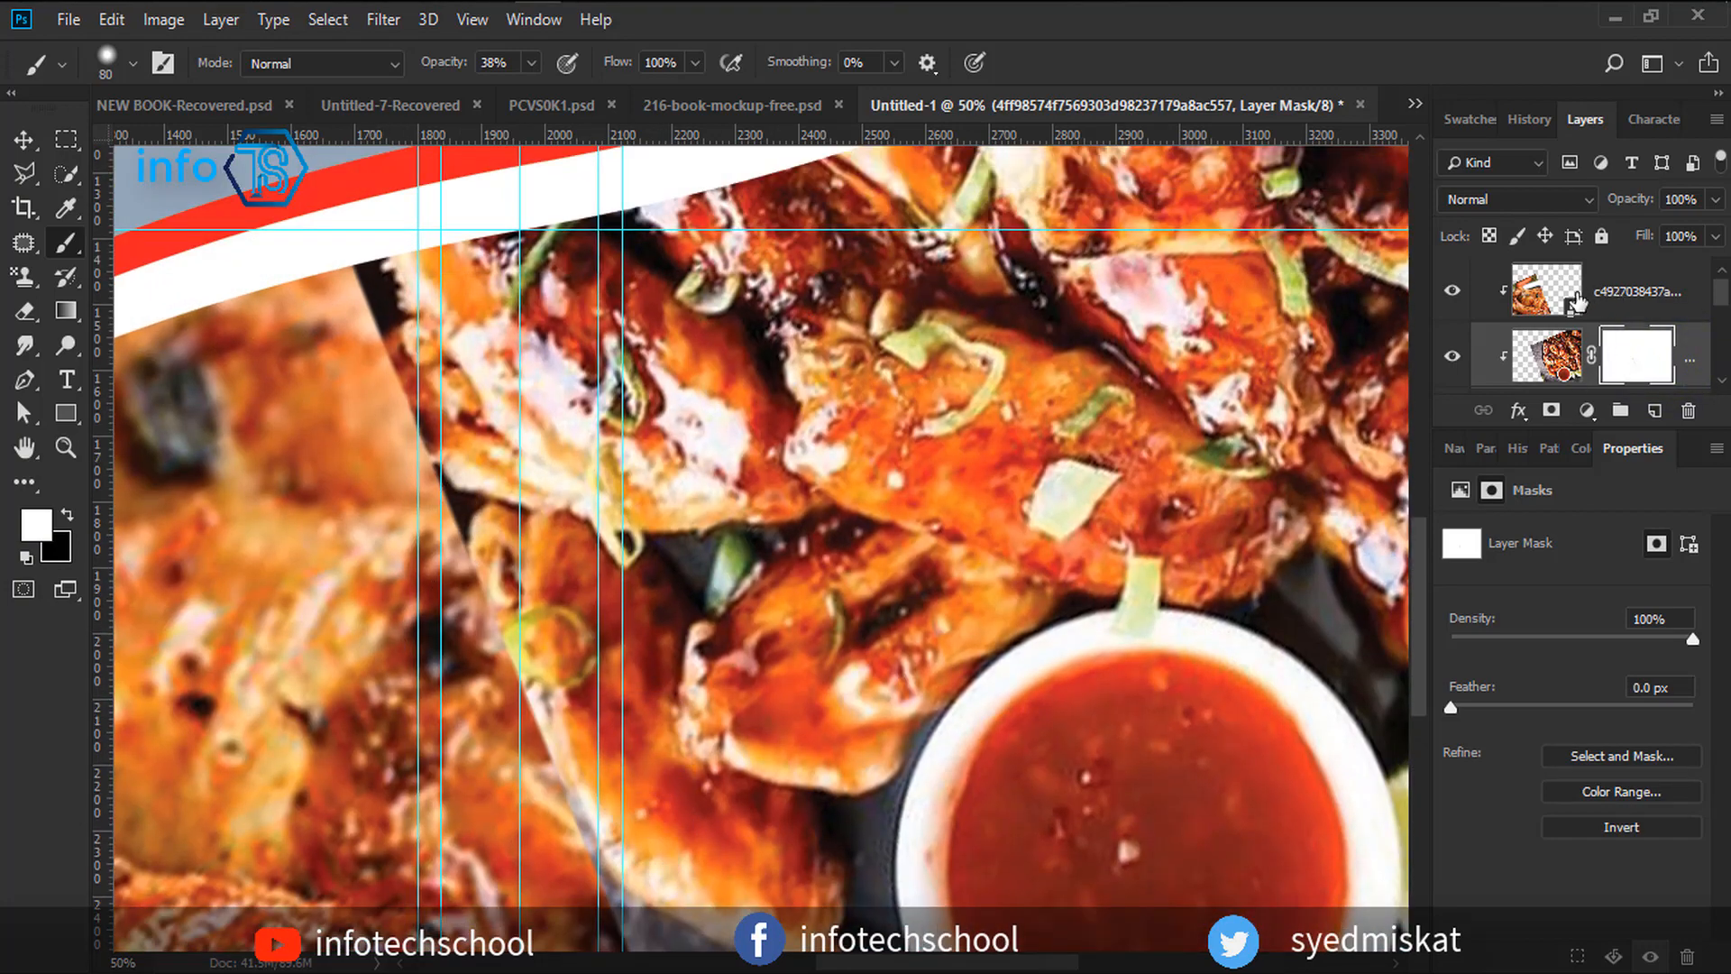
Smudge along the seam on the chicken wings photo itself with an 80 px brush at 12% strength.
{"action": "left_click", "coordinate": [25, 345]}
{"action": "left_click", "coordinate": [365, 287]}
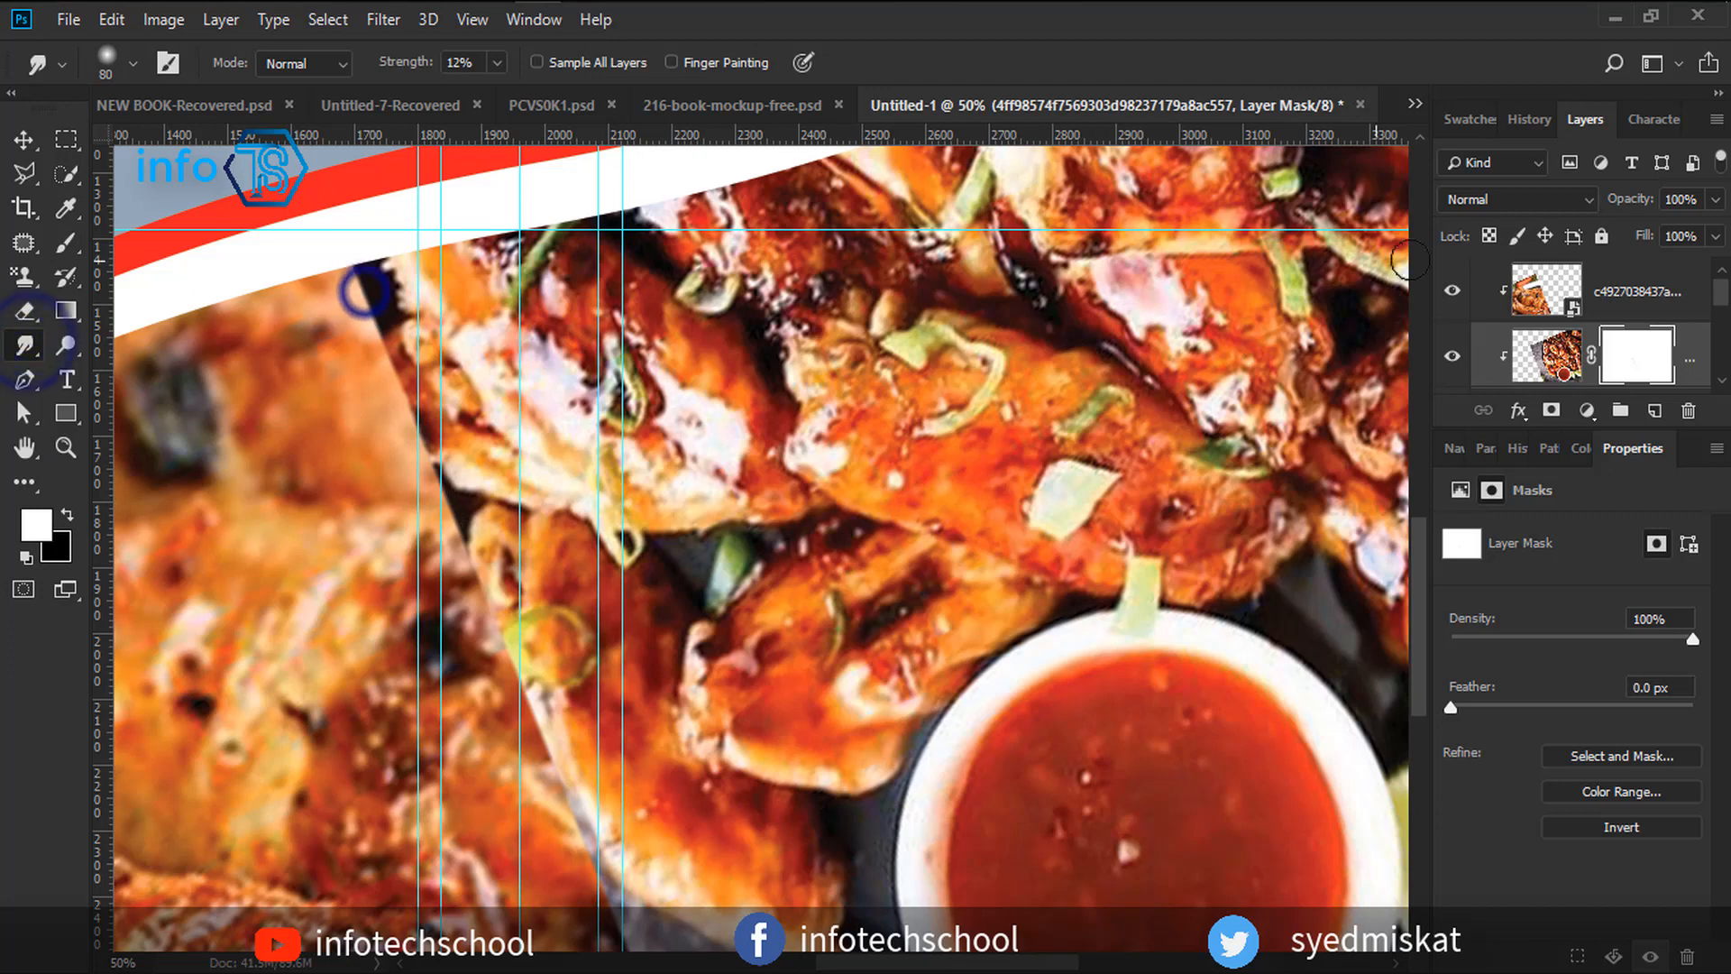
{"action": "left_click", "coordinate": [1545, 358]}
{"action": "left_click", "coordinate": [366, 287]}
{"action": "mouse_move", "coordinate": [366, 287]}
{"action": "left_mouse_down"}
{"action": "mouse_move", "coordinate": [423, 379]}
{"action": "mouse_move", "coordinate": [390, 326]}
{"action": "left_mouse_up"}
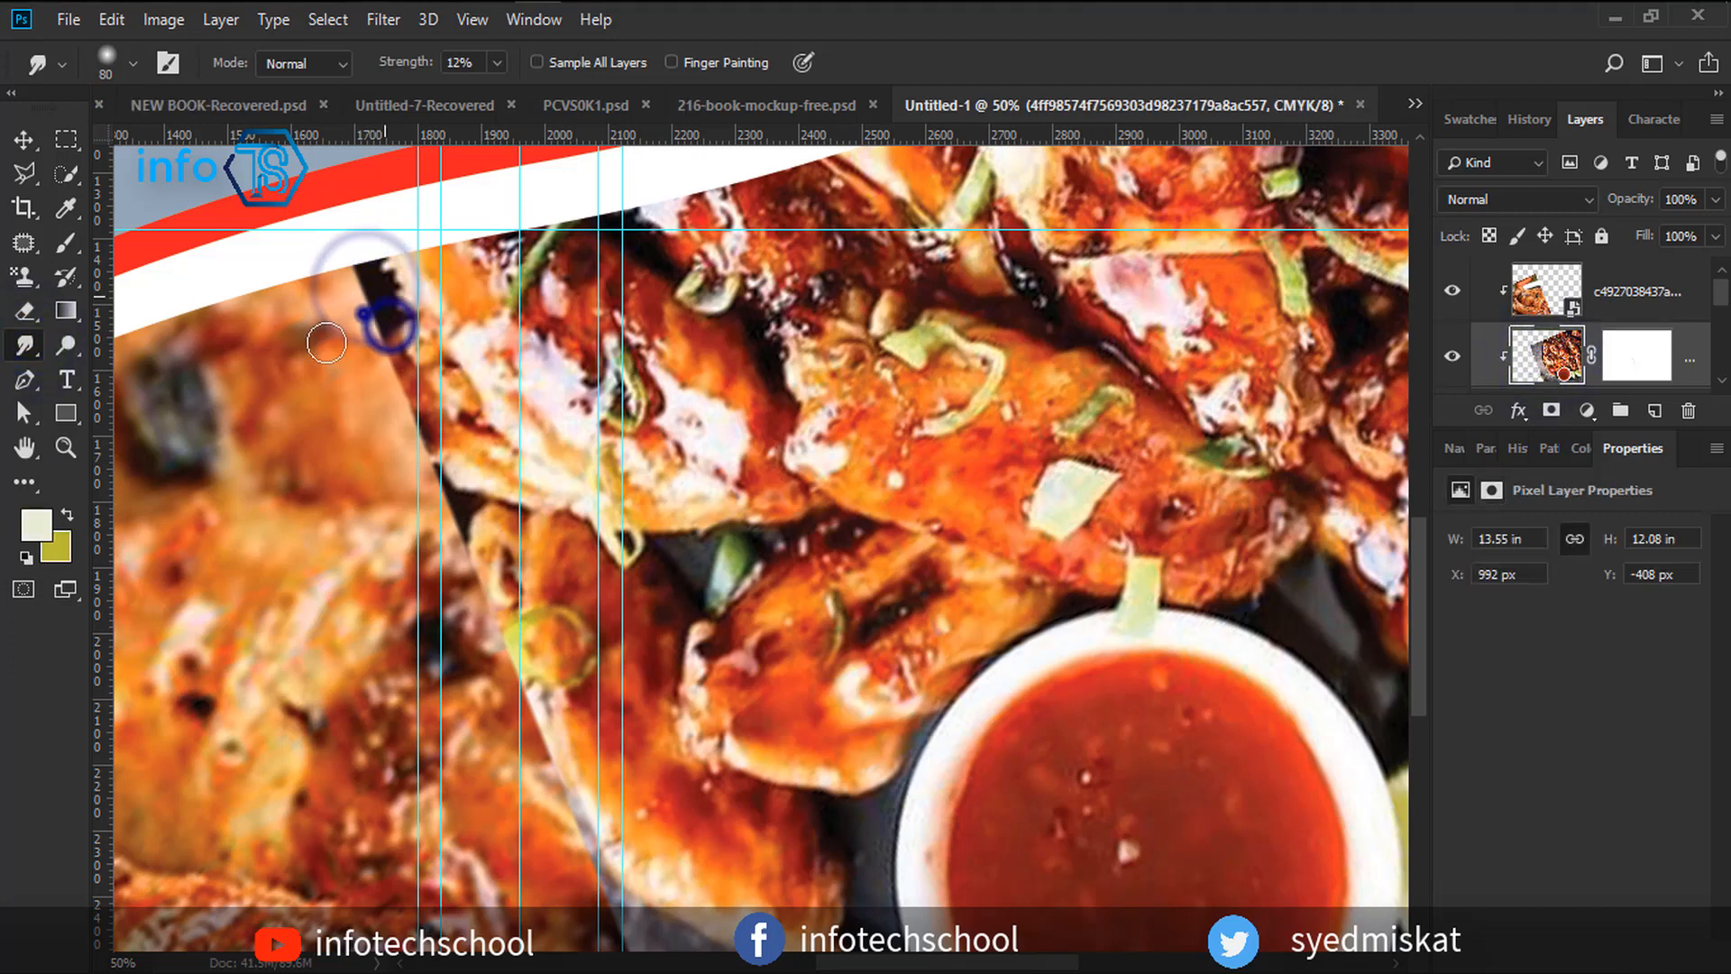
{"action": "mouse_move", "coordinate": [440, 388]}
{"action": "left_mouse_down"}
{"action": "mouse_move", "coordinate": [389, 451]}
{"action": "mouse_move", "coordinate": [404, 409]}
{"action": "mouse_move", "coordinate": [482, 582]}
{"action": "left_mouse_up"}
{"action": "mouse_move", "coordinate": [484, 585]}
{"action": "left_mouse_down"}
{"action": "mouse_move", "coordinate": [472, 623]}
{"action": "mouse_move", "coordinate": [646, 954]}
{"action": "mouse_move", "coordinate": [586, 843]}
{"action": "left_mouse_up"}
{"action": "mouse_move", "coordinate": [514, 769]}
{"action": "left_mouse_down"}
{"action": "mouse_move", "coordinate": [485, 728]}
{"action": "mouse_move", "coordinate": [482, 663]}
{"action": "left_mouse_up"}
{"action": "left_click_drag", "start_coordinate": [479, 619], "coordinate": [495, 579]}
{"action": "left_click_drag", "start_coordinate": [362, 351], "coordinate": [397, 302]}
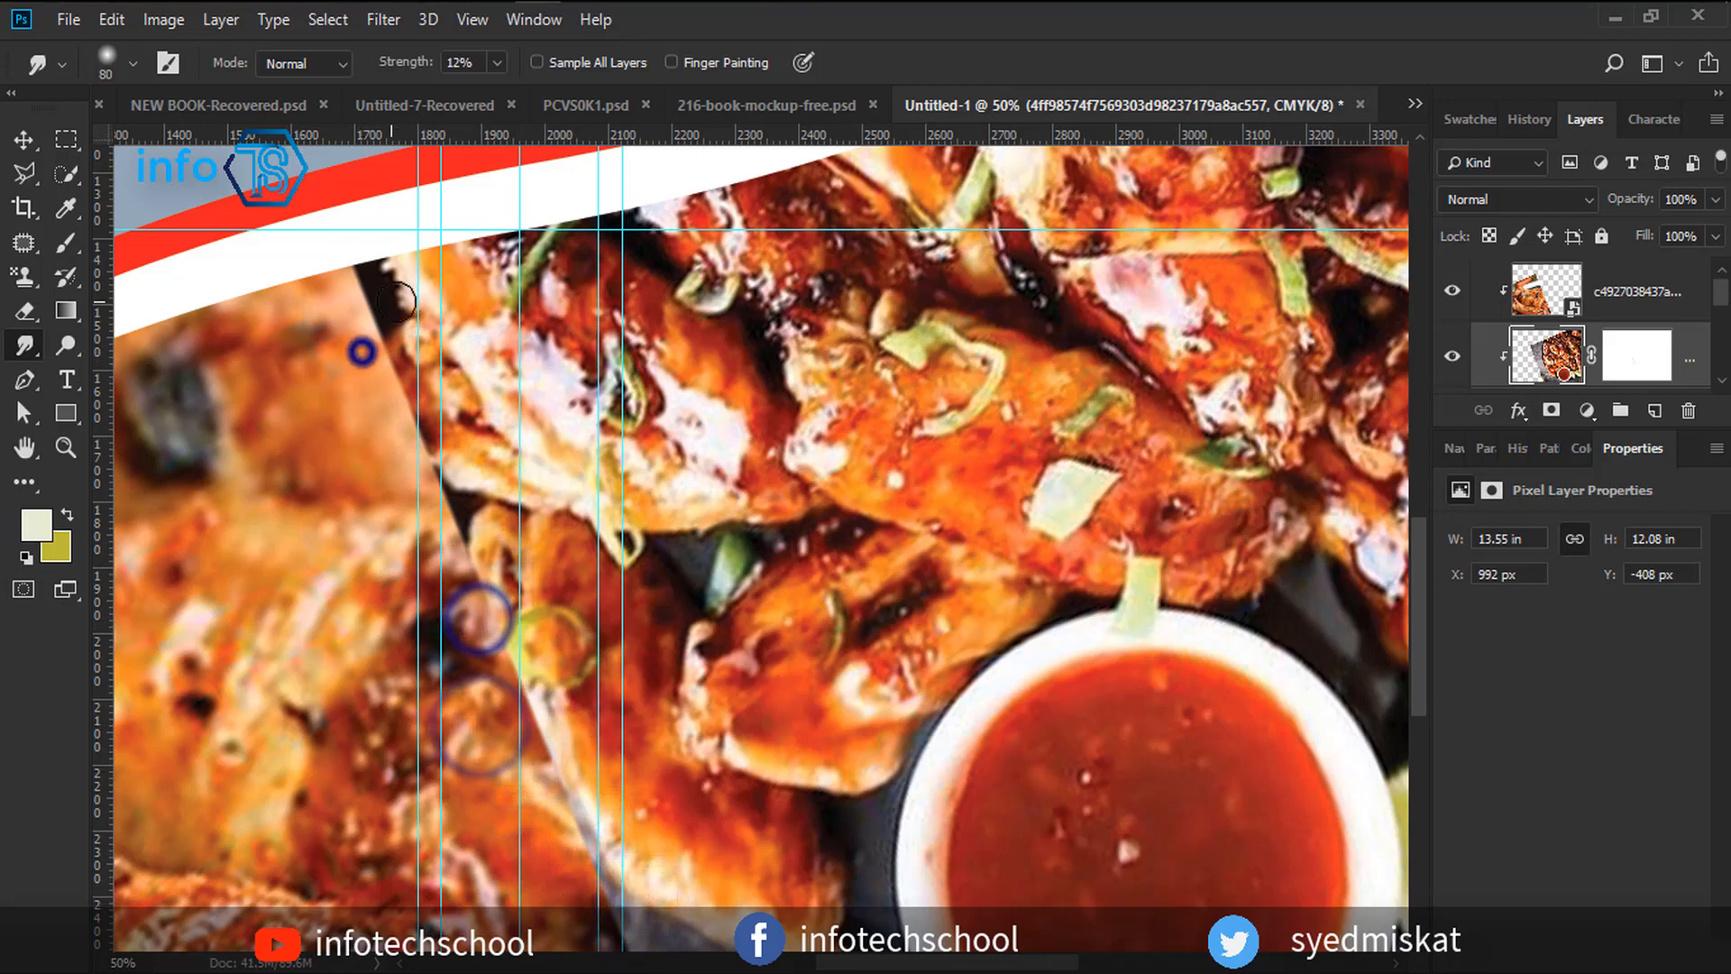
Add a layer mask to the other chicken photo and rasterize its smart object so the image can be smudged.
{"action": "left_click", "coordinate": [1521, 290]}
{"action": "left_click", "coordinate": [1551, 411]}
{"action": "left_click", "coordinate": [1544, 289]}
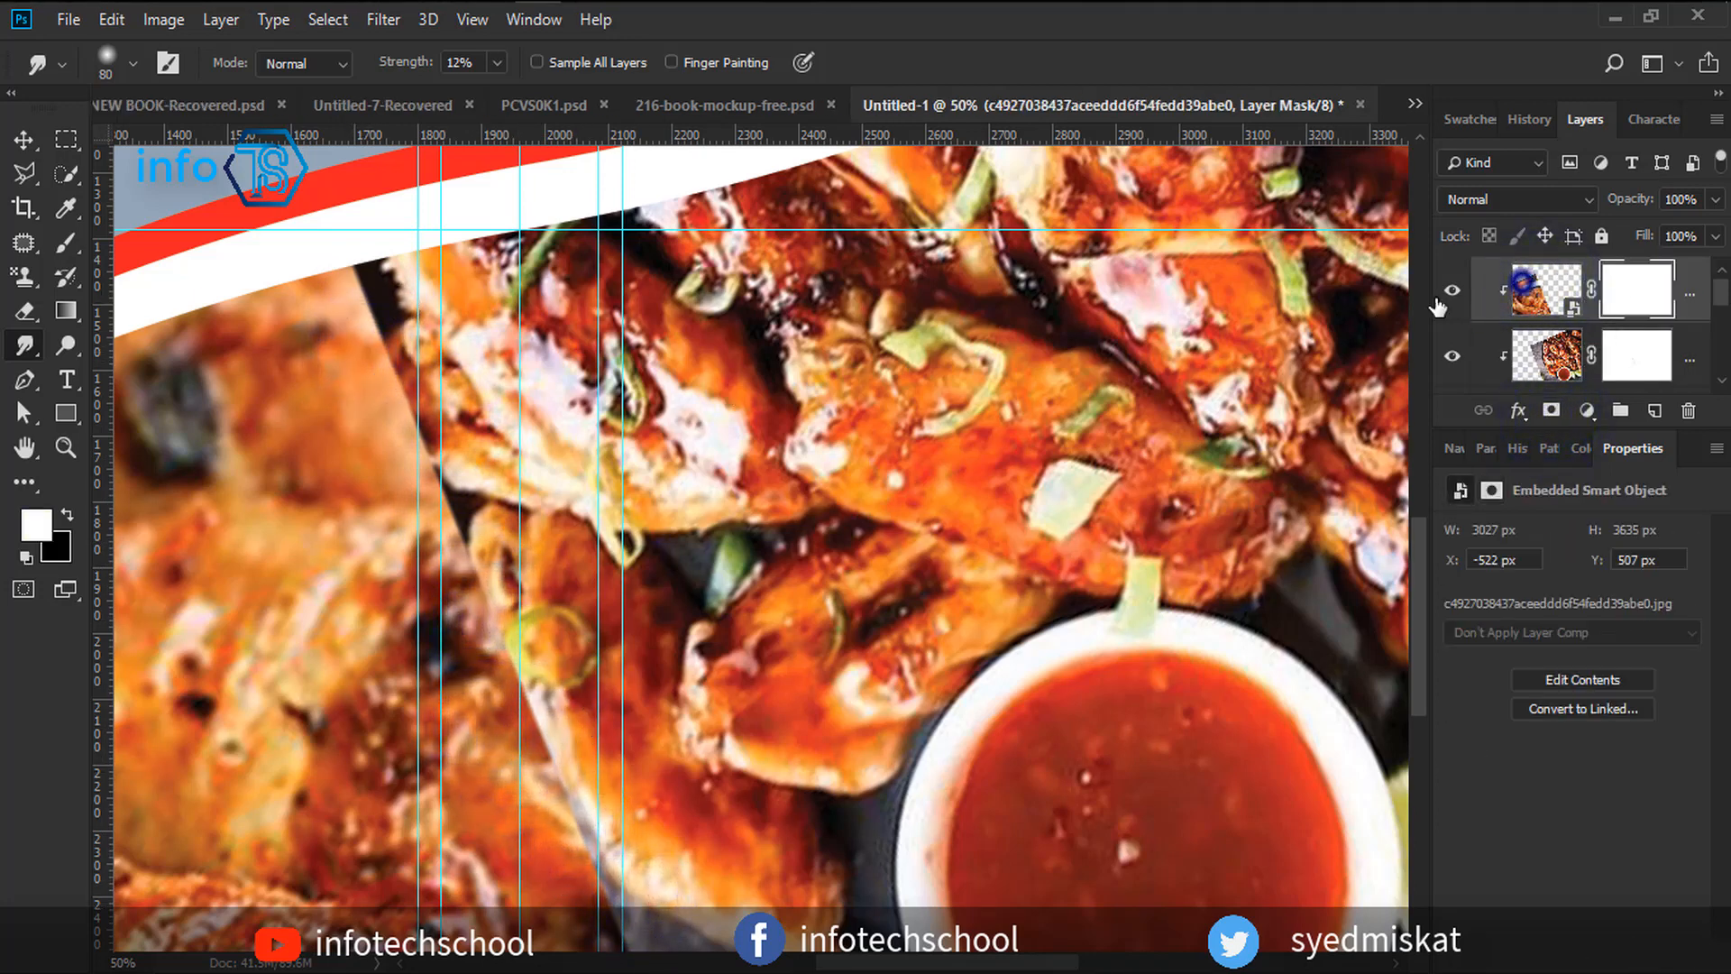
{"action": "left_click", "coordinate": [312, 360]}
{"action": "left_click", "coordinate": [835, 401]}
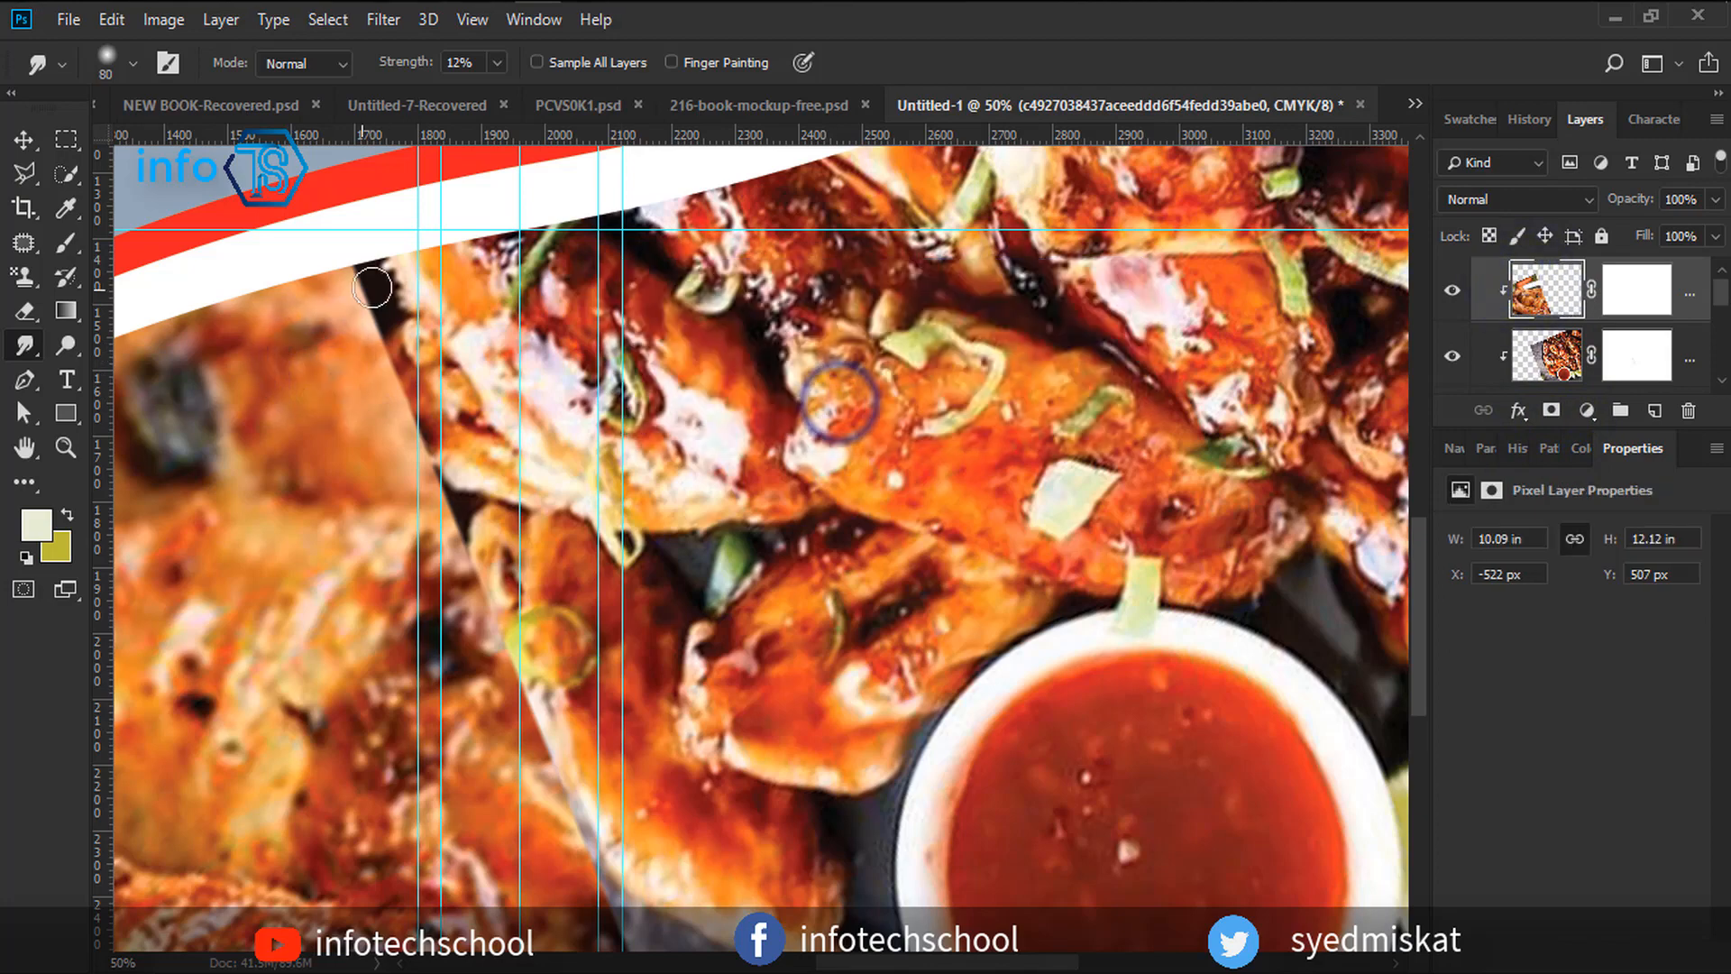
Smudge the upper and middle seam between the two chicken photos on the rasterized layer, enlarging the brush to 175 px at 12% strength.
{"action": "mouse_move", "coordinate": [375, 336]}
{"action": "left_mouse_down"}
{"action": "mouse_move", "coordinate": [422, 314]}
{"action": "mouse_move", "coordinate": [369, 351]}
{"action": "mouse_move", "coordinate": [347, 305]}
{"action": "mouse_move", "coordinate": [364, 324]}
{"action": "mouse_move", "coordinate": [413, 317]}
{"action": "mouse_move", "coordinate": [338, 367]}
{"action": "mouse_move", "coordinate": [352, 352]}
{"action": "mouse_move", "coordinate": [388, 379]}
{"action": "left_mouse_up"}
{"action": "key", "text": "bracketright"}
{"action": "key", "text": "bracketright"}
{"action": "left_click_drag", "start_coordinate": [345, 390], "coordinate": [487, 370]}
{"action": "mouse_move", "coordinate": [379, 398]}
{"action": "left_mouse_down"}
{"action": "mouse_move", "coordinate": [400, 330]}
{"action": "mouse_move", "coordinate": [359, 462]}
{"action": "left_mouse_up"}
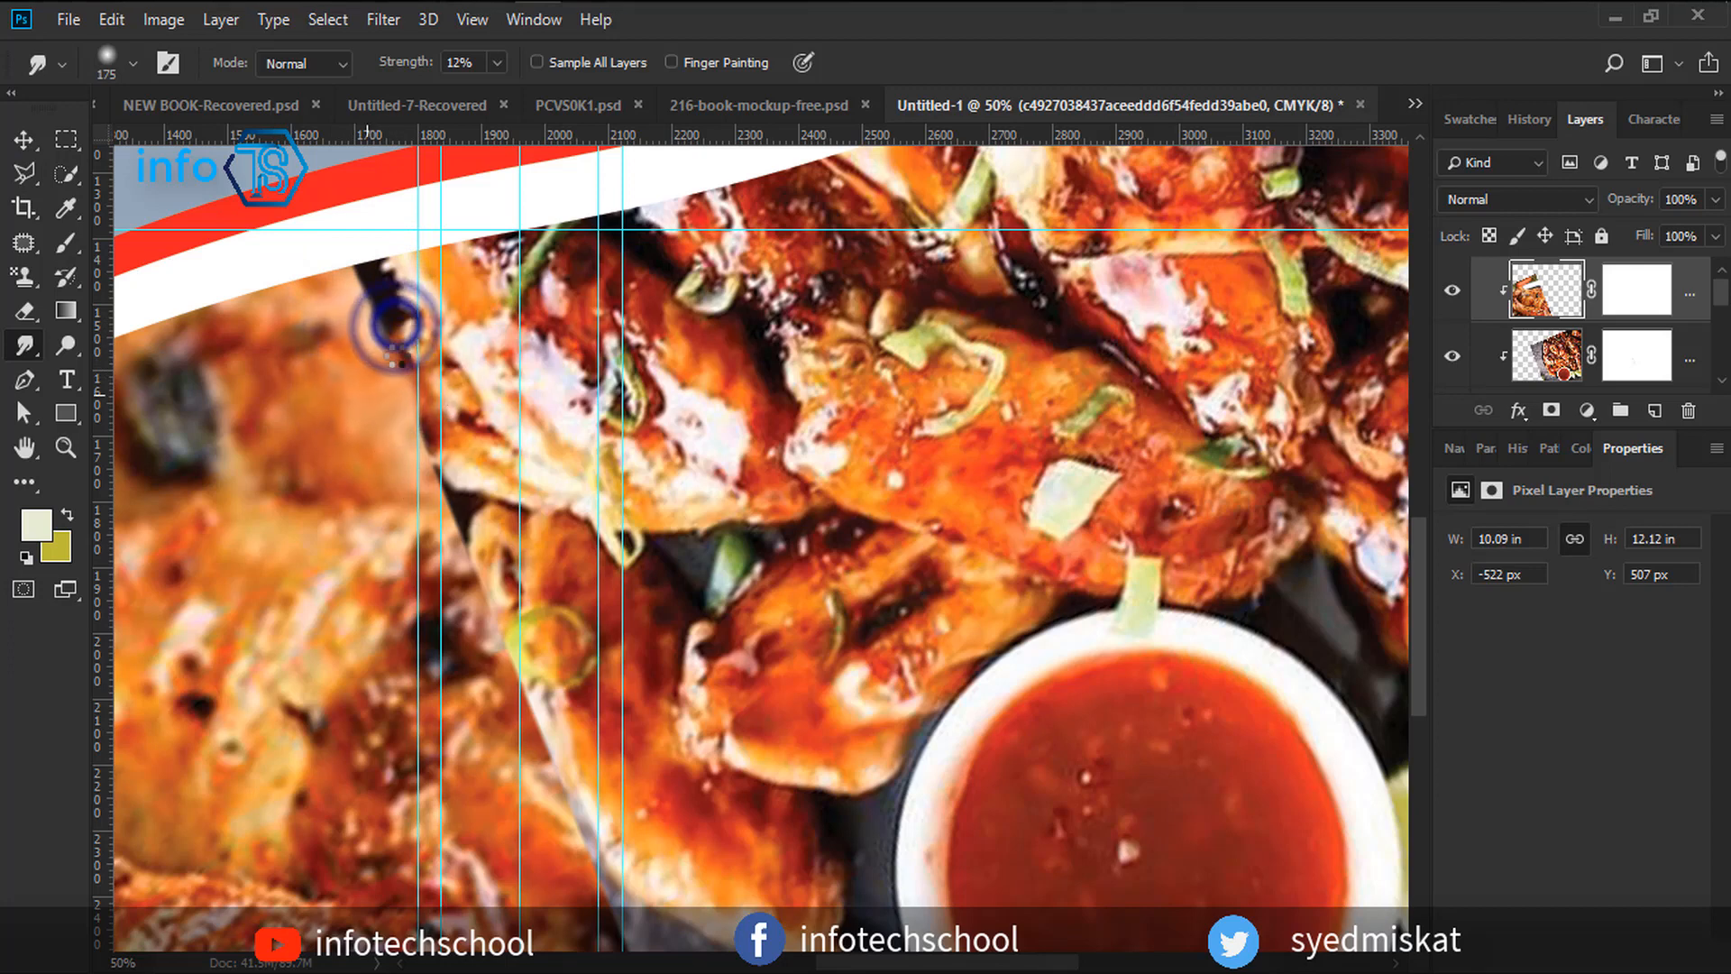
{"action": "mouse_move", "coordinate": [395, 321]}
{"action": "left_mouse_down"}
{"action": "mouse_move", "coordinate": [327, 430]}
{"action": "mouse_move", "coordinate": [310, 396]}
{"action": "left_mouse_up"}
{"action": "mouse_move", "coordinate": [383, 325]}
{"action": "left_mouse_down"}
{"action": "mouse_move", "coordinate": [382, 456]}
{"action": "mouse_move", "coordinate": [497, 533]}
{"action": "left_mouse_up"}
{"action": "left_click_drag", "start_coordinate": [506, 502], "coordinate": [451, 581]}
{"action": "left_click_drag", "start_coordinate": [468, 651], "coordinate": [517, 602]}
{"action": "mouse_move", "coordinate": [553, 797]}
{"action": "left_mouse_down"}
{"action": "mouse_move", "coordinate": [595, 823]}
{"action": "mouse_move", "coordinate": [606, 783]}
{"action": "mouse_move", "coordinate": [638, 800]}
{"action": "mouse_move", "coordinate": [701, 779]}
{"action": "mouse_move", "coordinate": [640, 807]}
{"action": "mouse_move", "coordinate": [696, 769]}
{"action": "left_mouse_up"}
Smudge the lower seam beside the grey tabletop, and touch up the seam's middle and upper end below the white band.
{"action": "scroll", "coordinate": [579, 830], "scroll_direction": "down", "scroll_amount": 3}
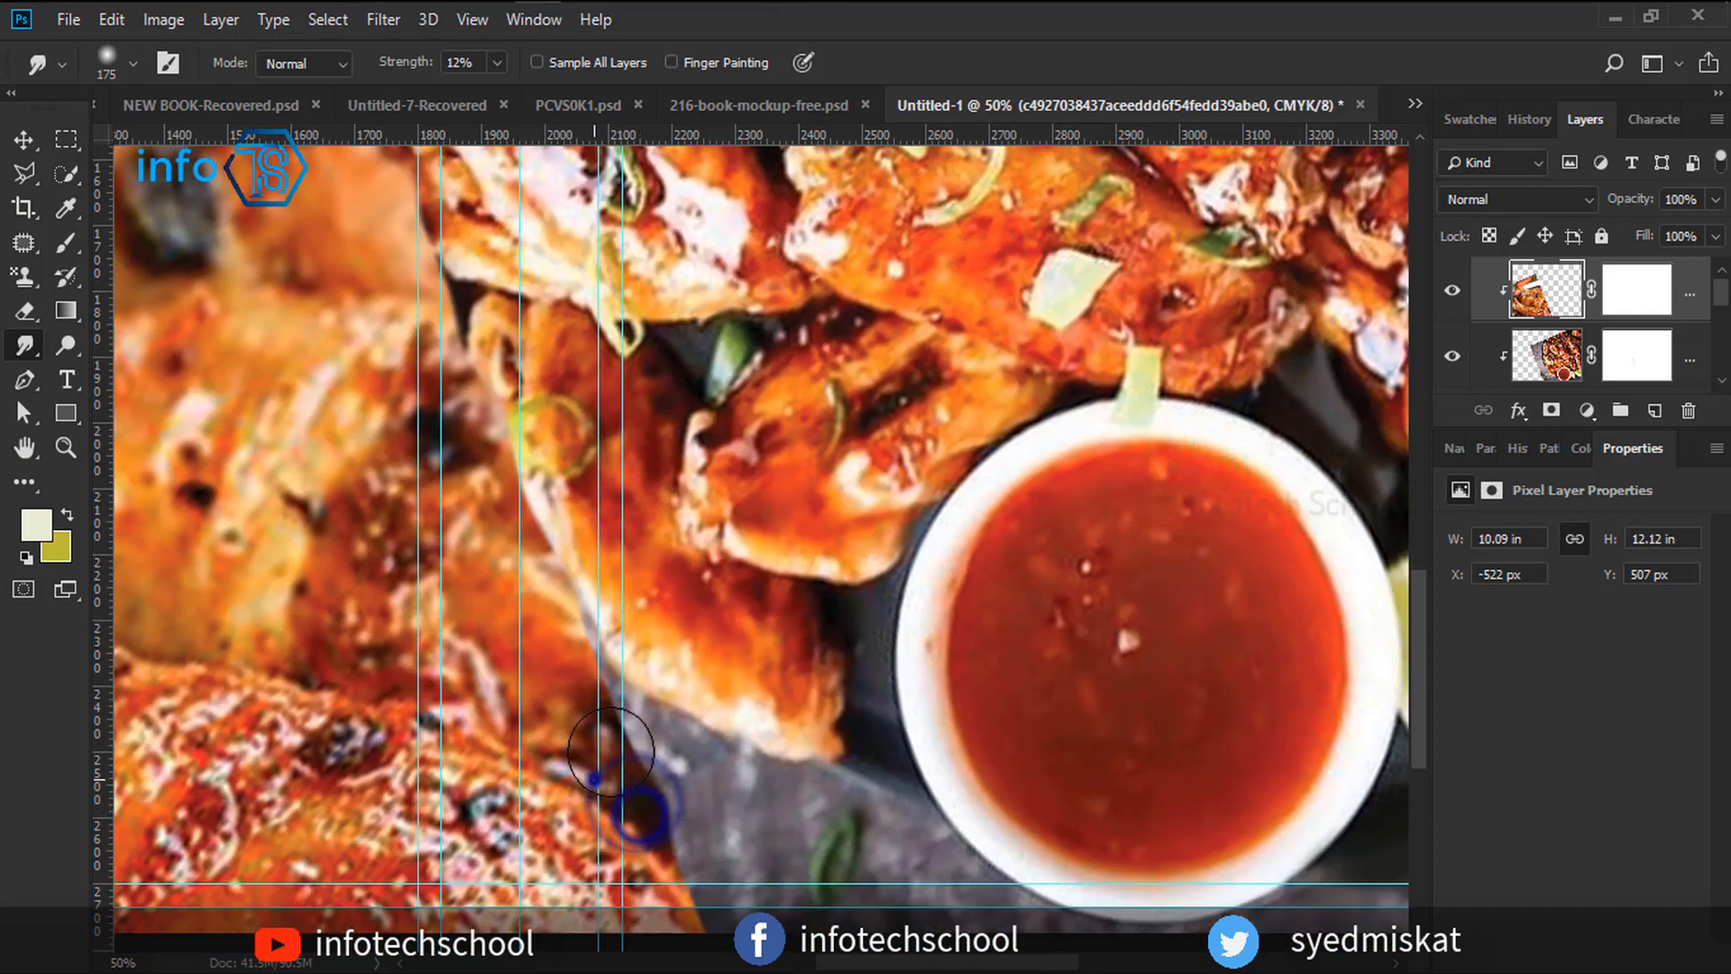
{"action": "mouse_move", "coordinate": [589, 773]}
{"action": "left_mouse_down"}
{"action": "mouse_move", "coordinate": [649, 664]}
{"action": "mouse_move", "coordinate": [661, 688]}
{"action": "left_mouse_up"}
{"action": "left_click_drag", "start_coordinate": [607, 743], "coordinate": [642, 744]}
{"action": "scroll", "coordinate": [641, 744], "scroll_direction": "down", "scroll_amount": 1}
{"action": "mouse_move", "coordinate": [690, 835]}
{"action": "left_mouse_down"}
{"action": "mouse_move", "coordinate": [713, 797]}
{"action": "mouse_move", "coordinate": [679, 753]}
{"action": "mouse_move", "coordinate": [652, 766]}
{"action": "mouse_move", "coordinate": [622, 684]}
{"action": "left_mouse_up"}
{"action": "left_click_drag", "start_coordinate": [655, 767], "coordinate": [647, 616]}
{"action": "mouse_move", "coordinate": [625, 676]}
{"action": "left_mouse_down"}
{"action": "mouse_move", "coordinate": [645, 613]}
{"action": "mouse_move", "coordinate": [571, 597]}
{"action": "mouse_move", "coordinate": [609, 747]}
{"action": "mouse_move", "coordinate": [567, 639]}
{"action": "left_mouse_up"}
{"action": "scroll", "coordinate": [573, 589], "scroll_direction": "up", "scroll_amount": 1}
{"action": "scroll", "coordinate": [466, 569], "scroll_direction": "up", "scroll_amount": 2}
{"action": "mouse_move", "coordinate": [414, 487]}
{"action": "left_mouse_down"}
{"action": "mouse_move", "coordinate": [495, 457]}
{"action": "mouse_move", "coordinate": [433, 453]}
{"action": "mouse_move", "coordinate": [505, 453]}
{"action": "left_mouse_up"}
{"action": "left_click_drag", "start_coordinate": [343, 328], "coordinate": [420, 242]}
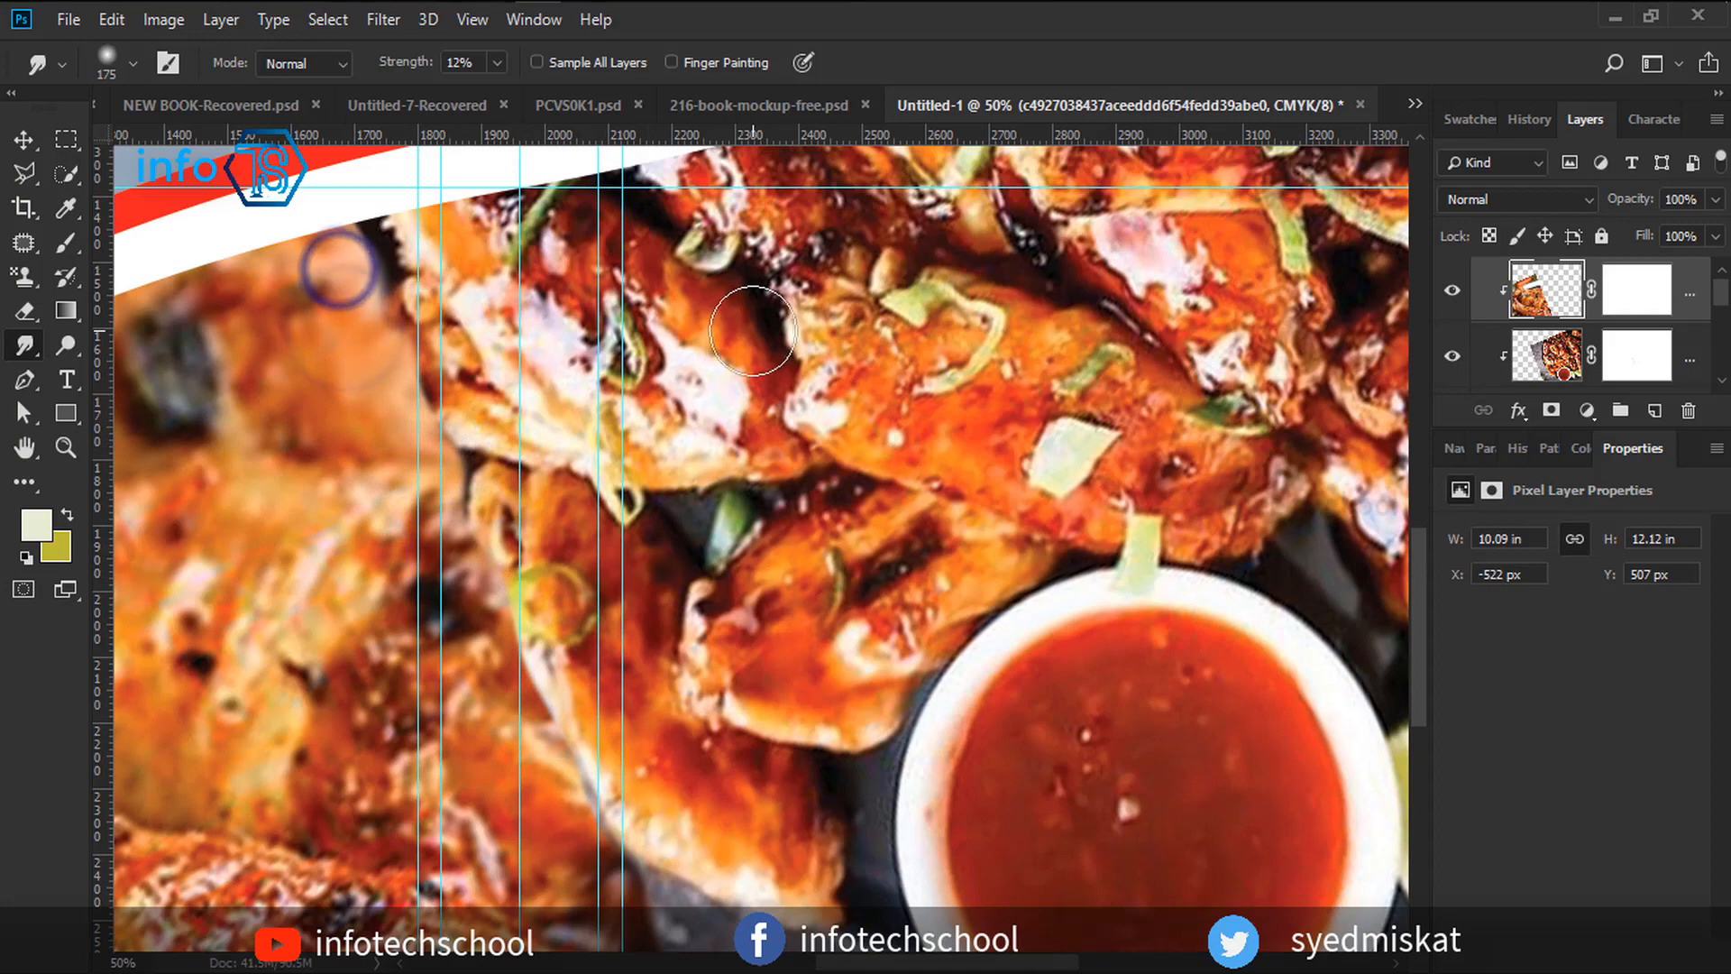
Try to thin the white curved band by reducing its shape height to 98.84%.
{"action": "key", "text": "ctrl+minus"}
{"action": "key", "text": "ctrl+minus"}
{"action": "key", "text": "ctrl+minus"}
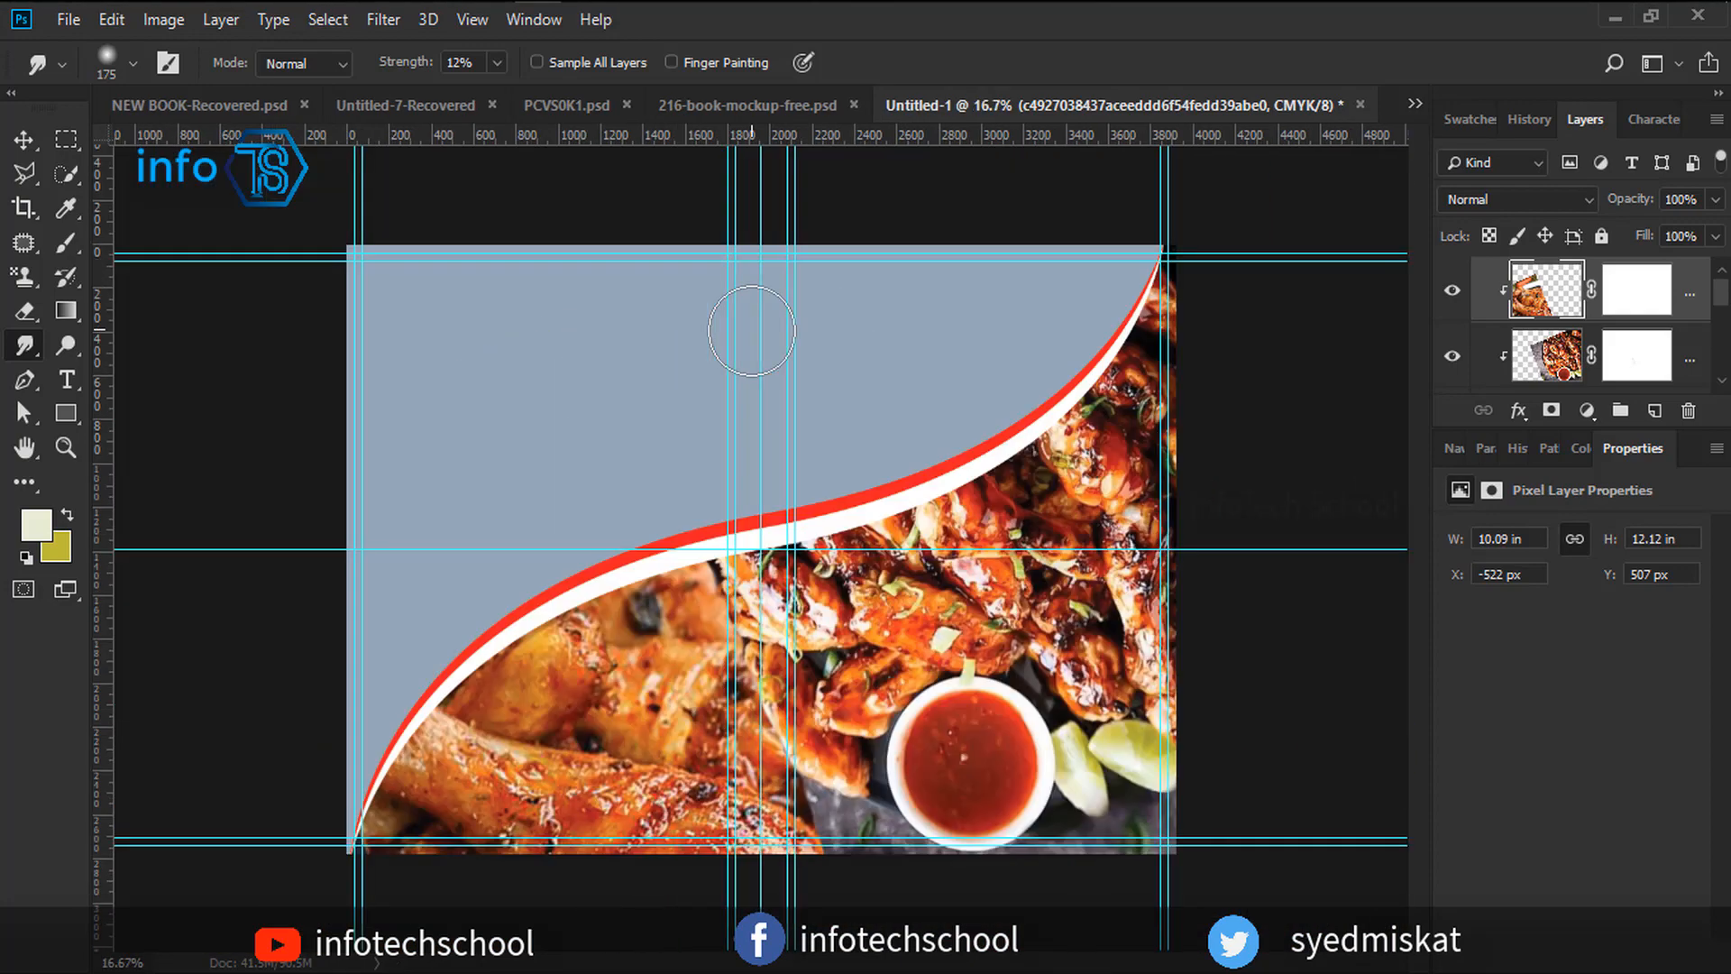
{"action": "key", "text": "ctrl+minus"}
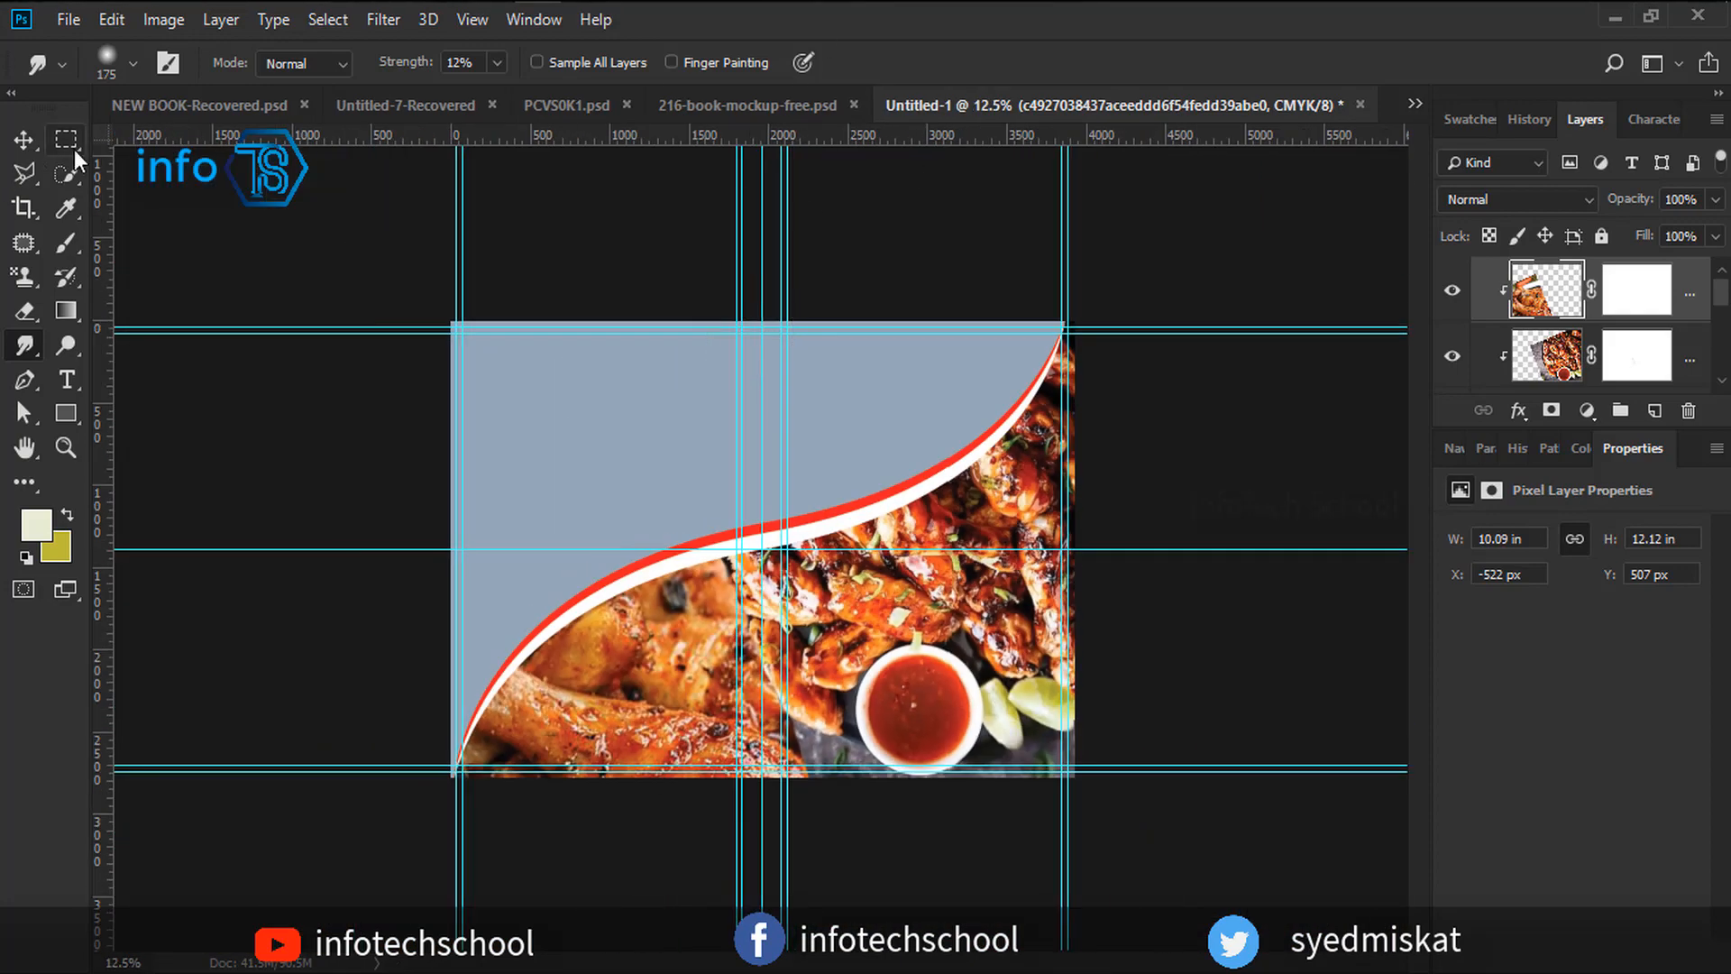
{"action": "left_click", "coordinate": [23, 138]}
{"action": "left_click", "coordinate": [1170, 606]}
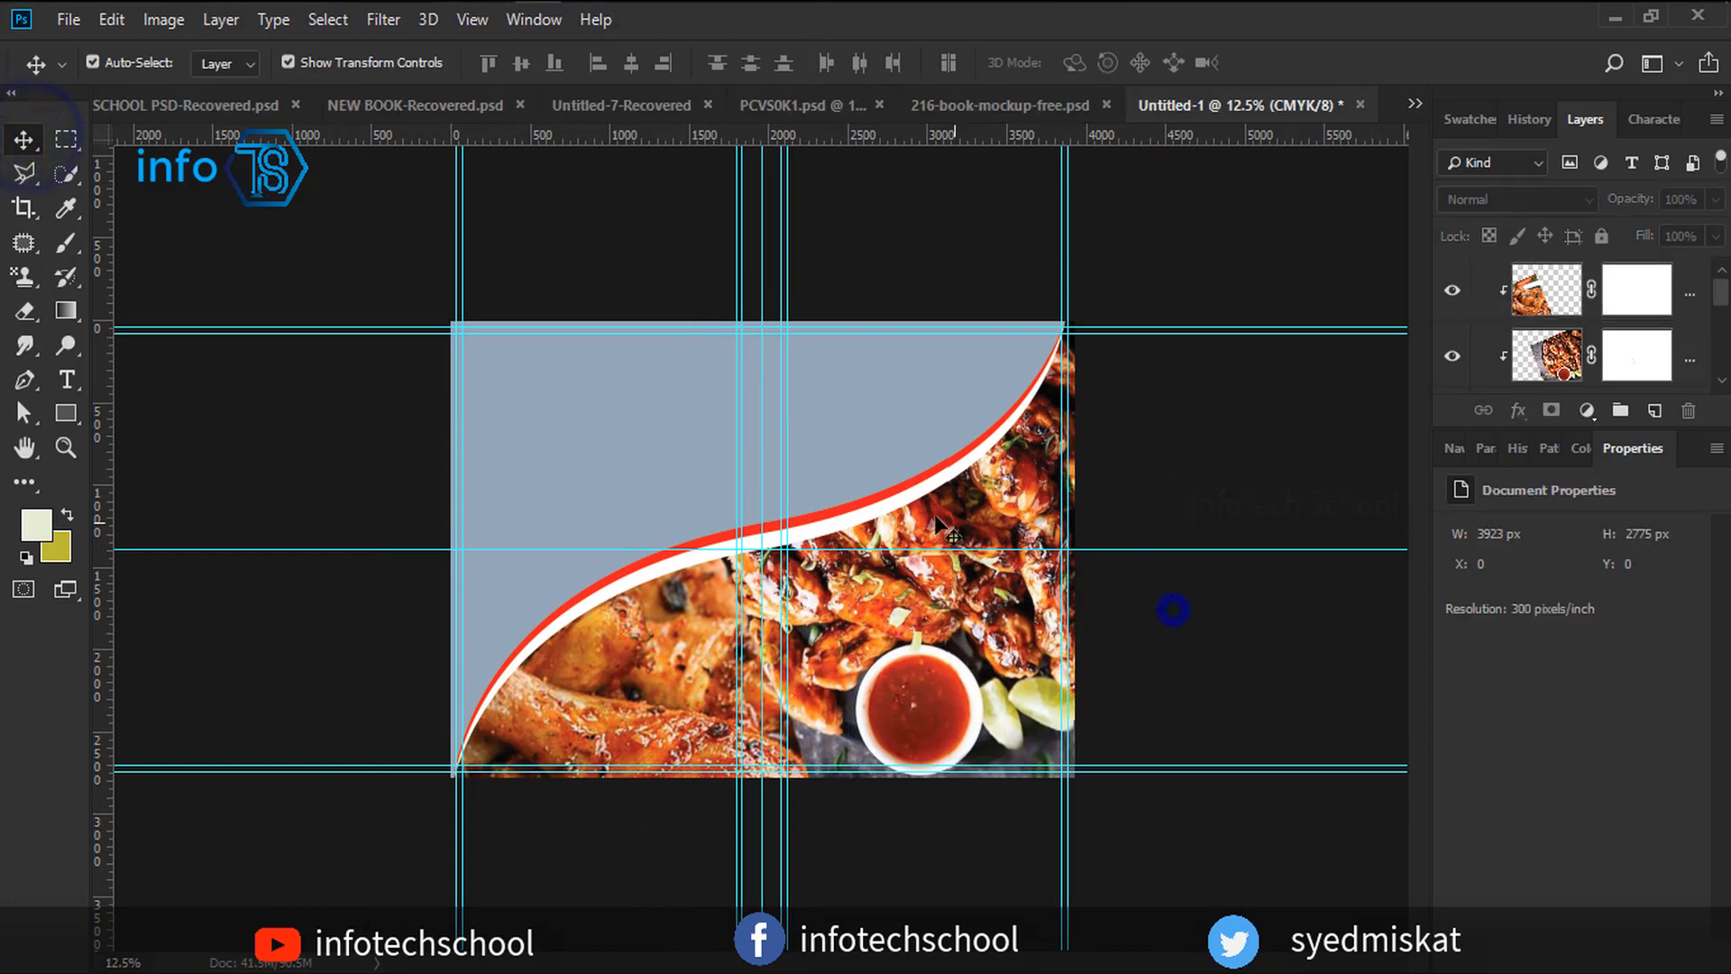
{"action": "left_click", "coordinate": [838, 523]}
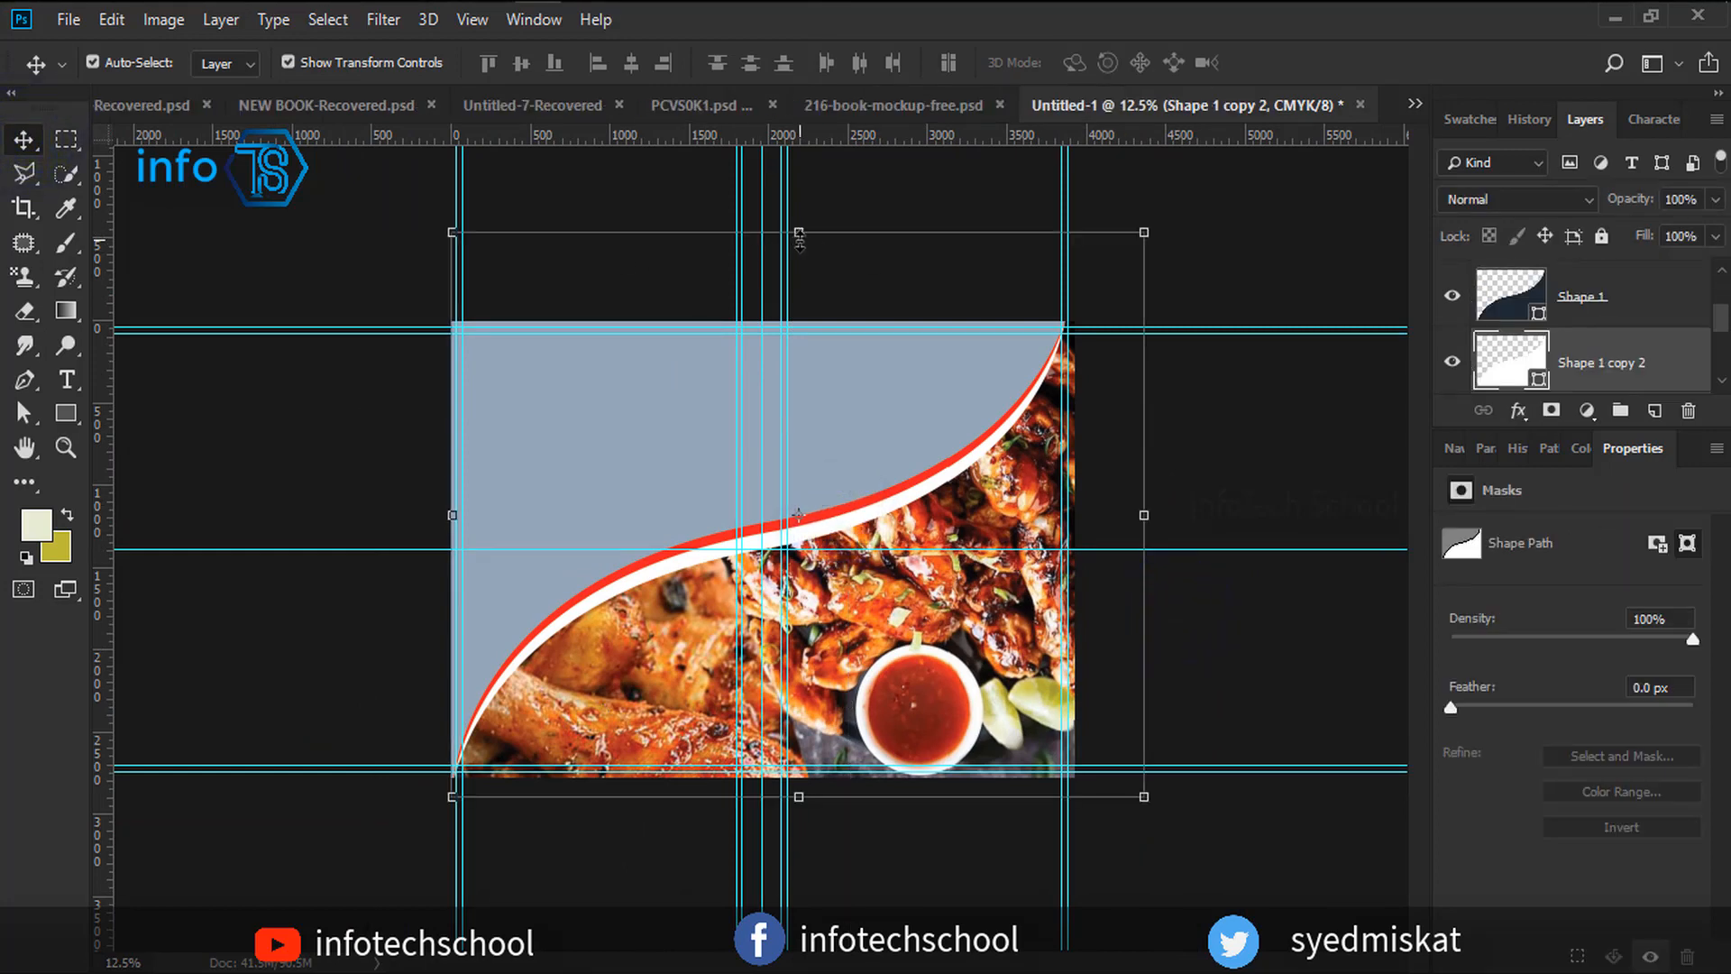
{"action": "left_click_drag", "start_coordinate": [799, 233], "coordinate": [802, 241]}
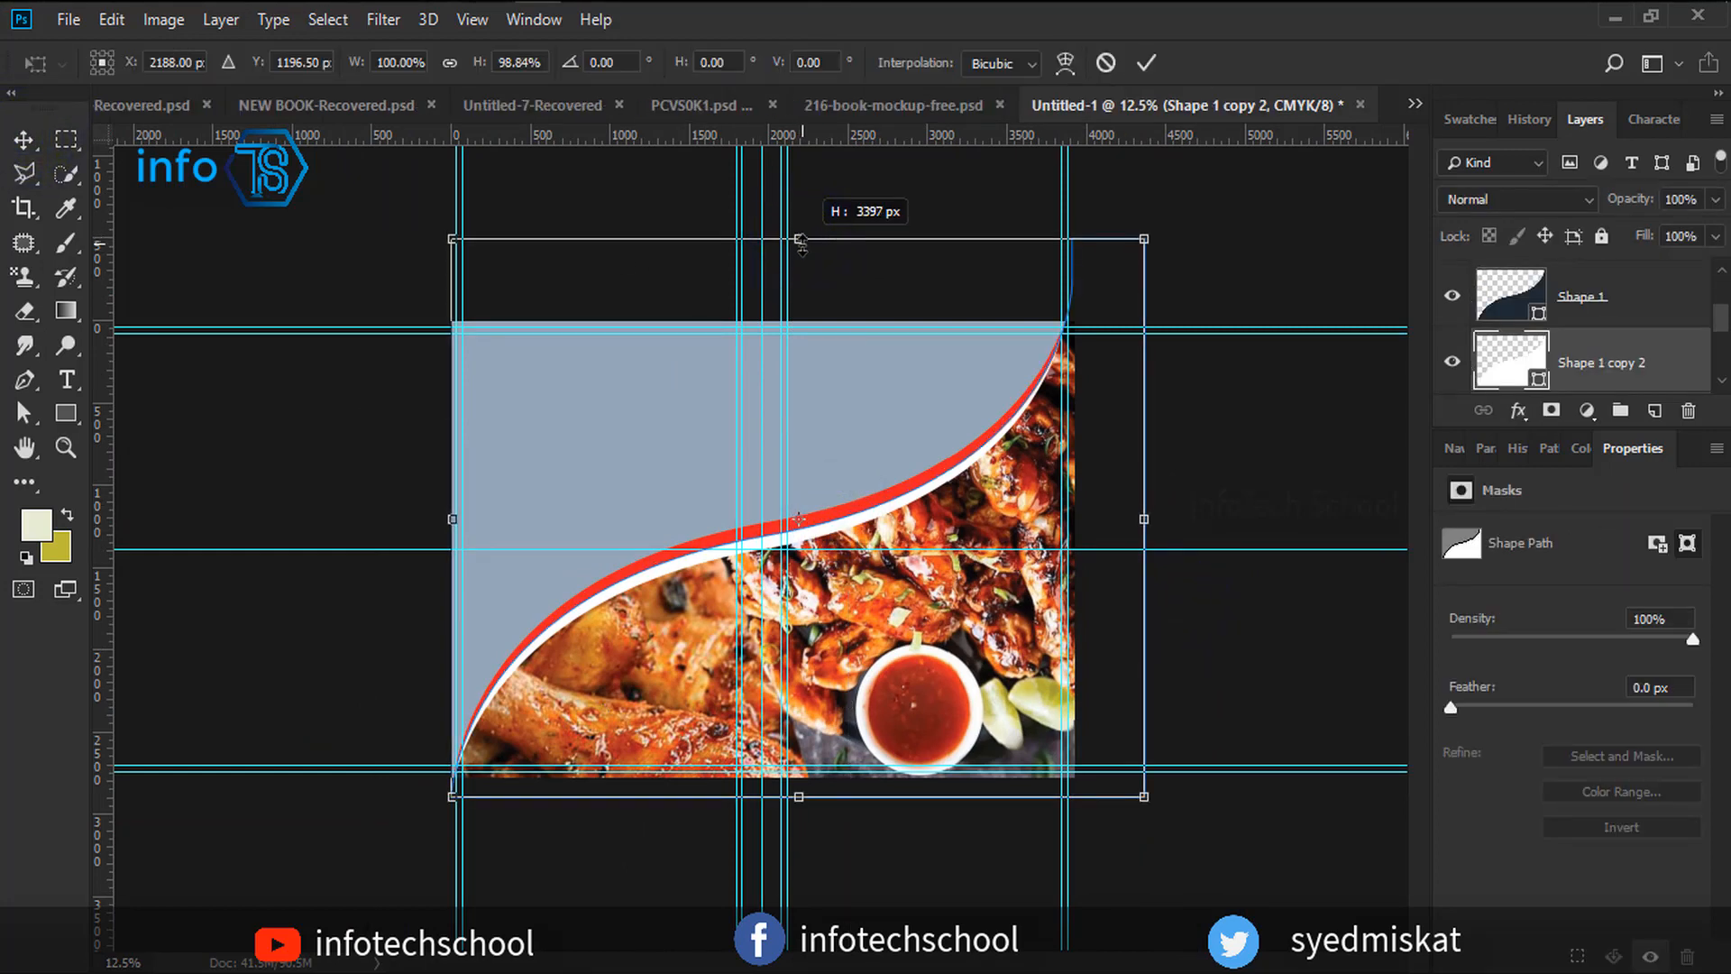
{"action": "left_click", "coordinate": [1145, 62]}
{"action": "left_click", "coordinate": [1237, 241]}
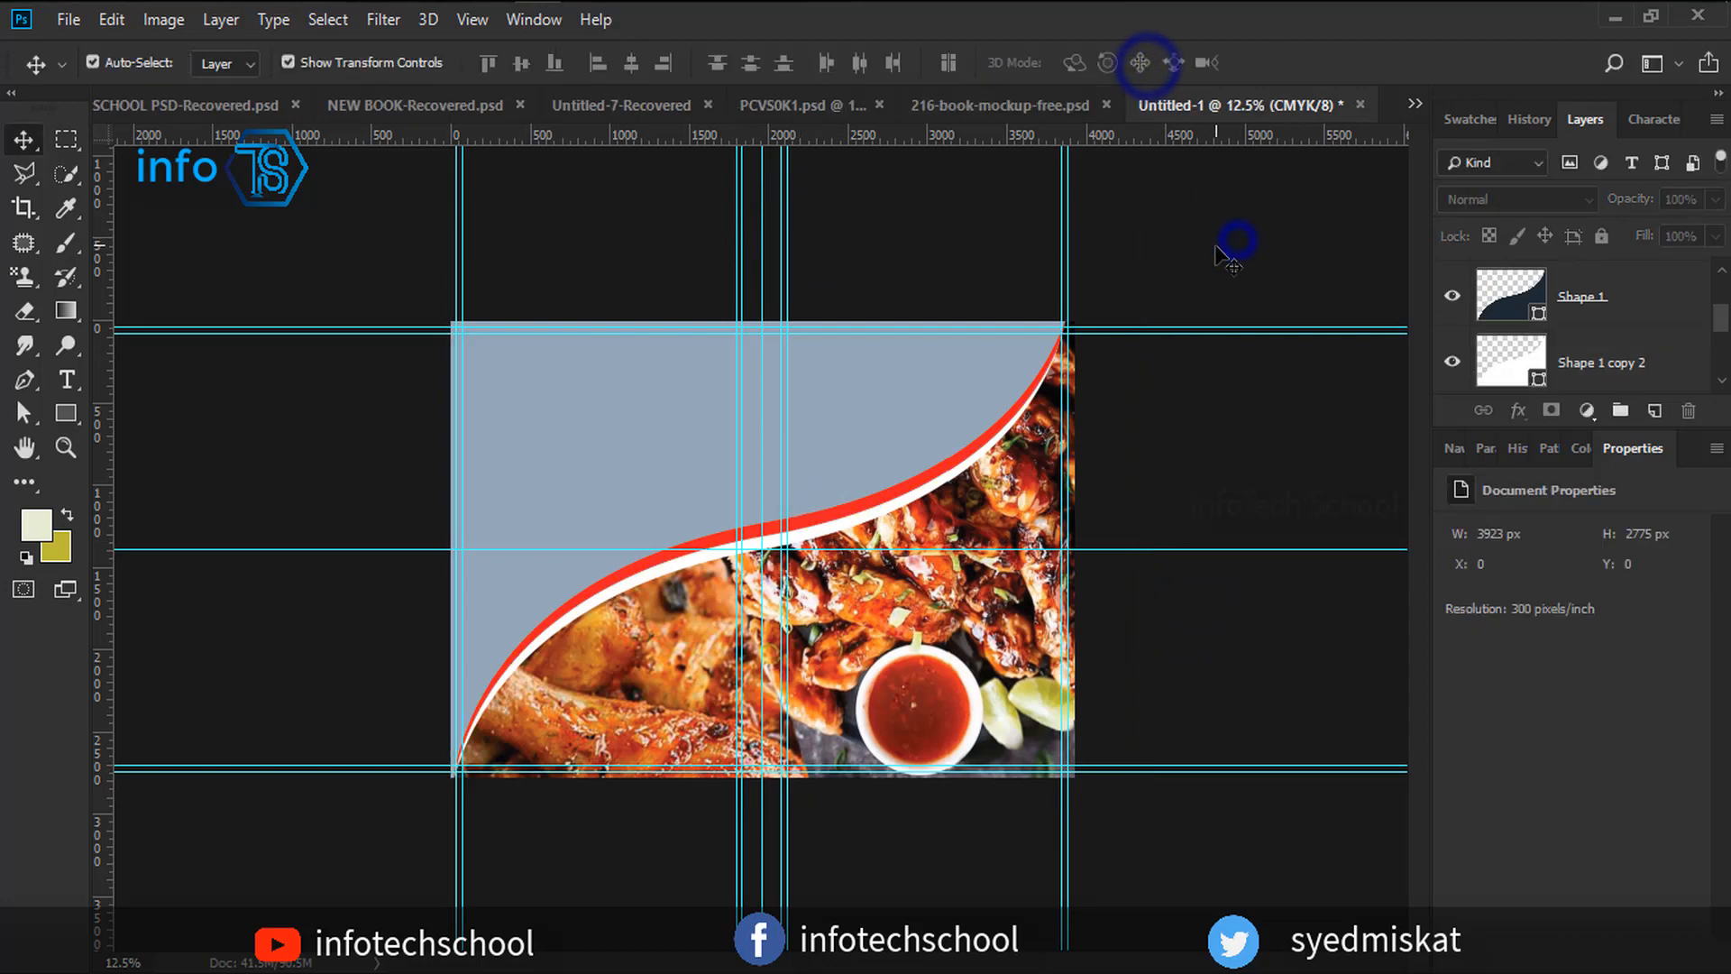
{"action": "left_click", "coordinate": [868, 527]}
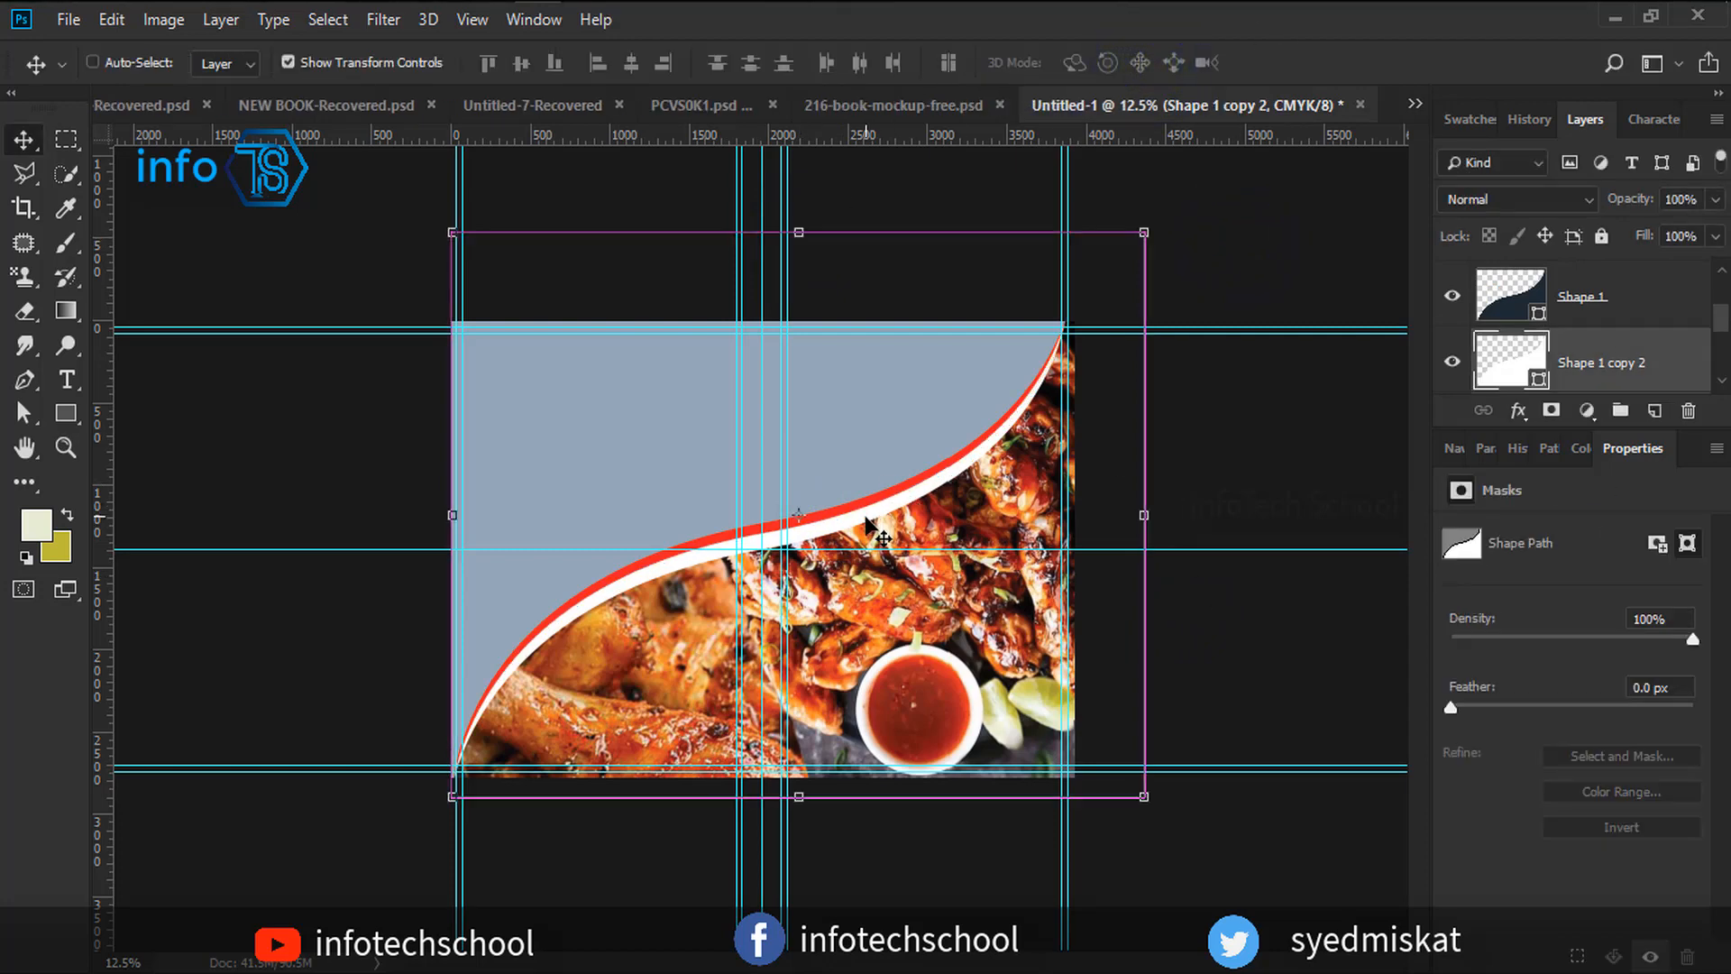
{"action": "left_click_drag", "start_coordinate": [1145, 799], "coordinate": [1144, 797]}
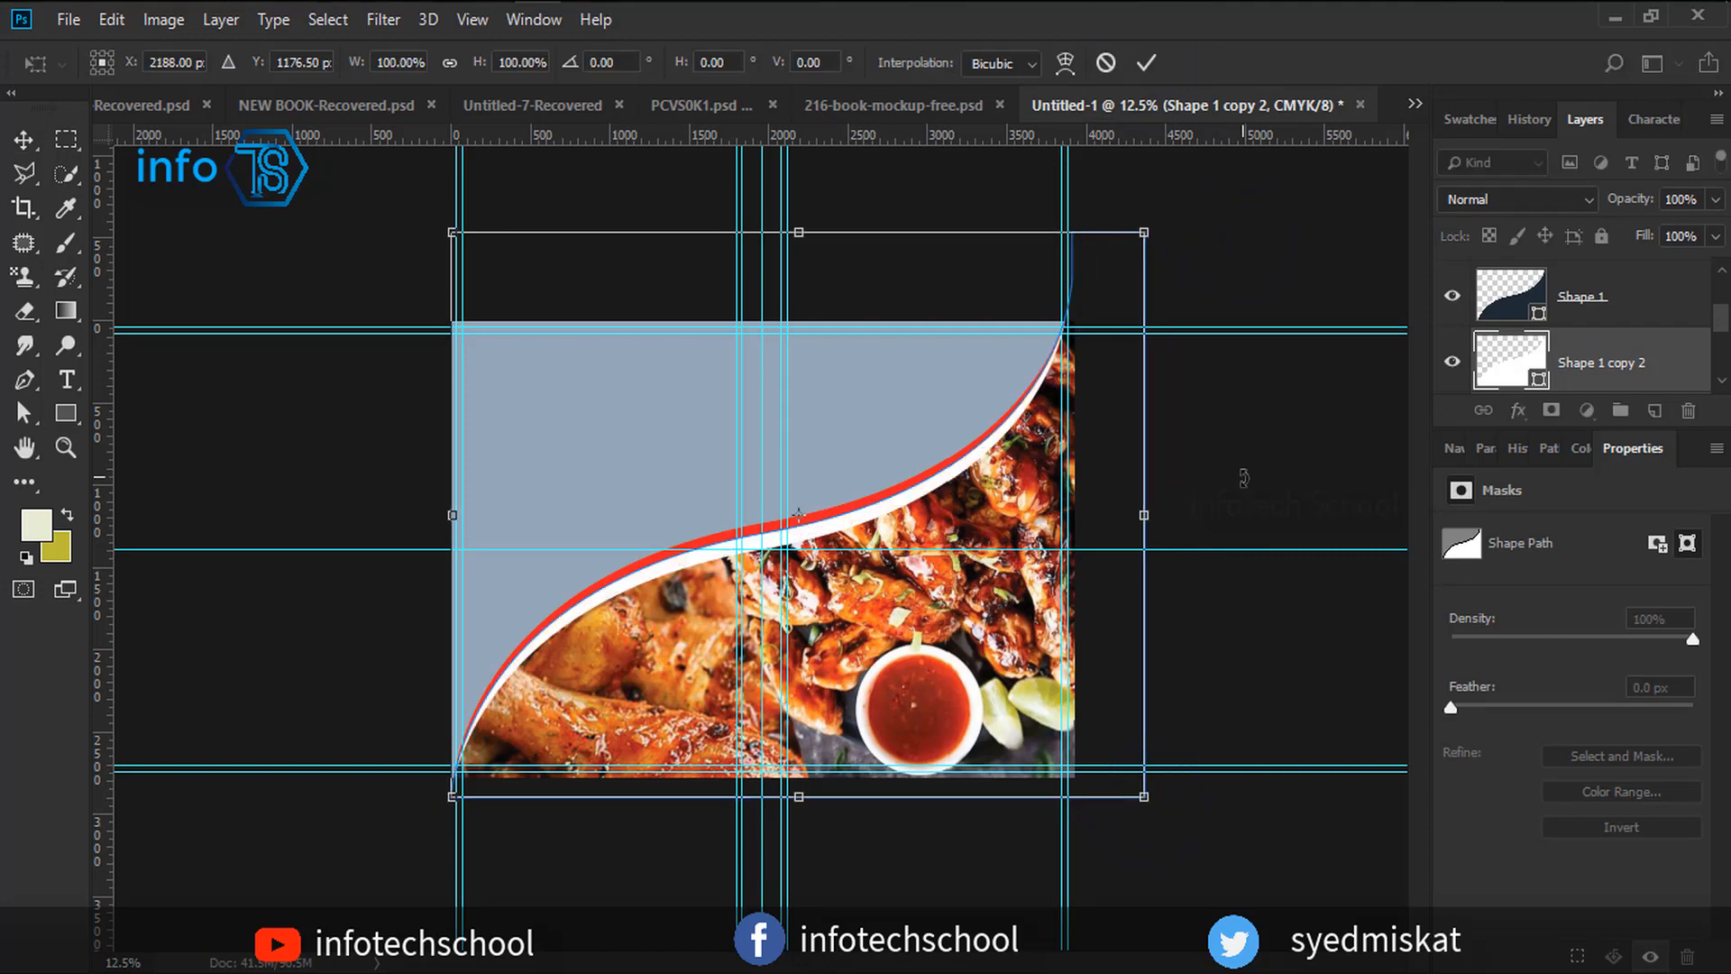
{"action": "left_click", "coordinate": [1105, 62]}
Change the white curved band's fill to light grey d6d6d6 and leave all layers deselected.
{"action": "double_click", "coordinate": [1538, 375]}
{"action": "left_click", "coordinate": [1061, 410]}
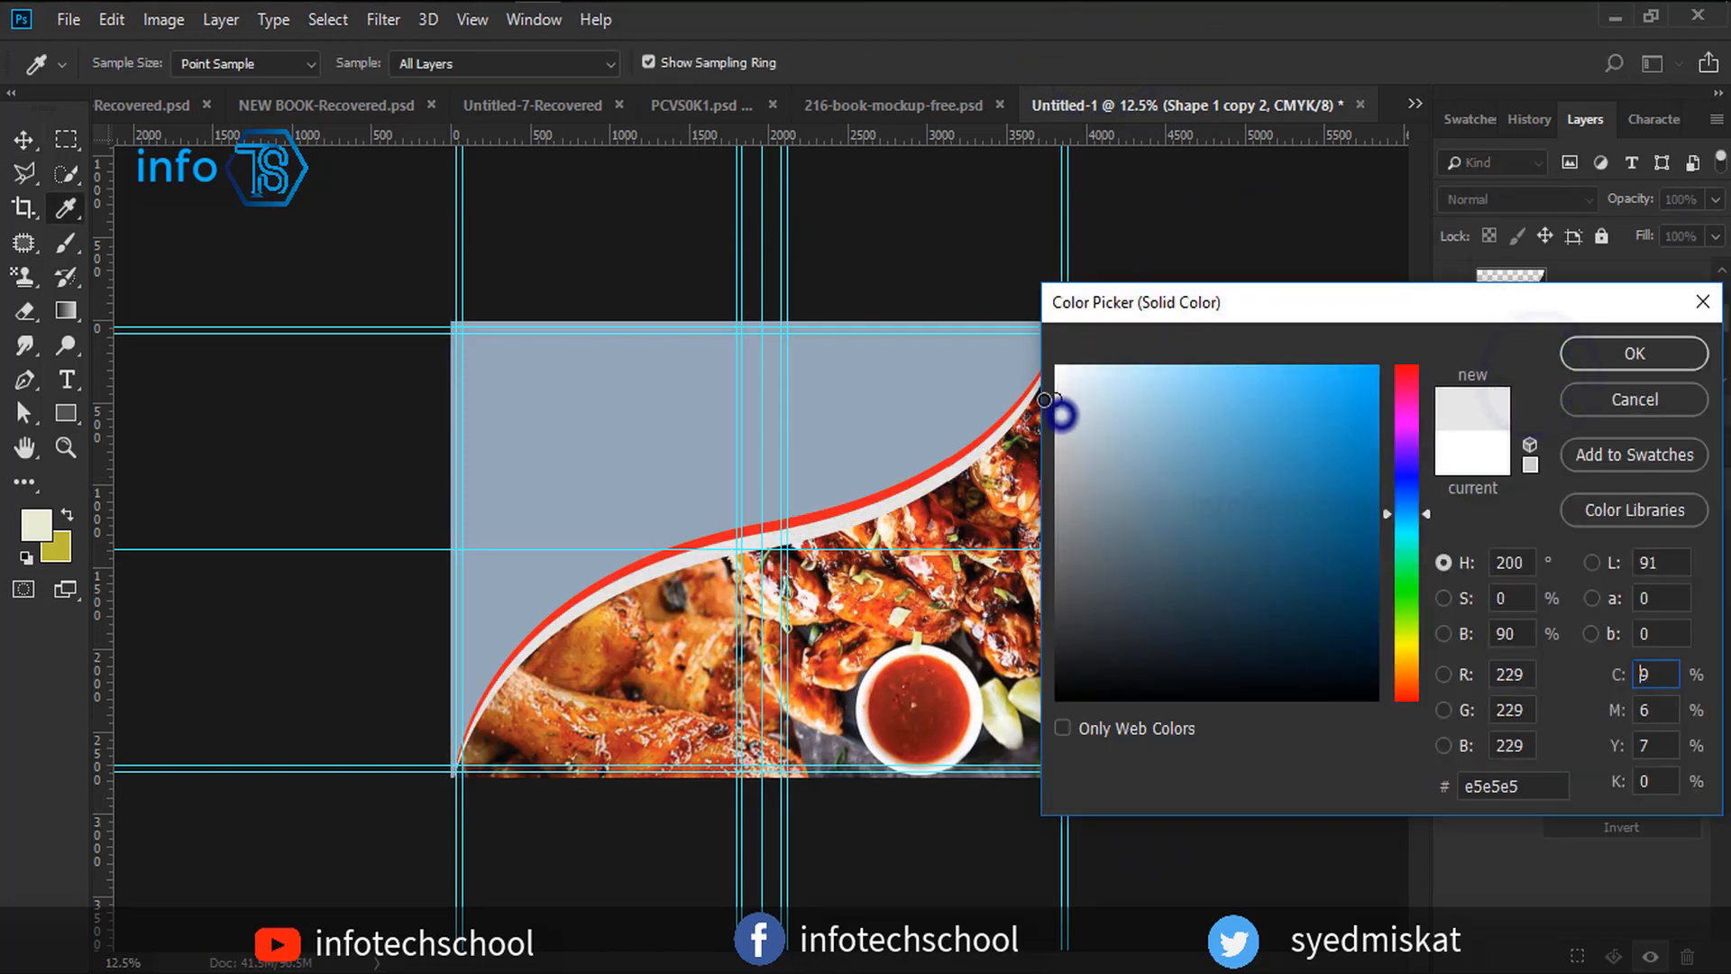
{"action": "mouse_move", "coordinate": [1044, 400]}
{"action": "left_mouse_down"}
{"action": "mouse_move", "coordinate": [1030, 433]}
{"action": "mouse_move", "coordinate": [1019, 399]}
{"action": "left_mouse_up"}
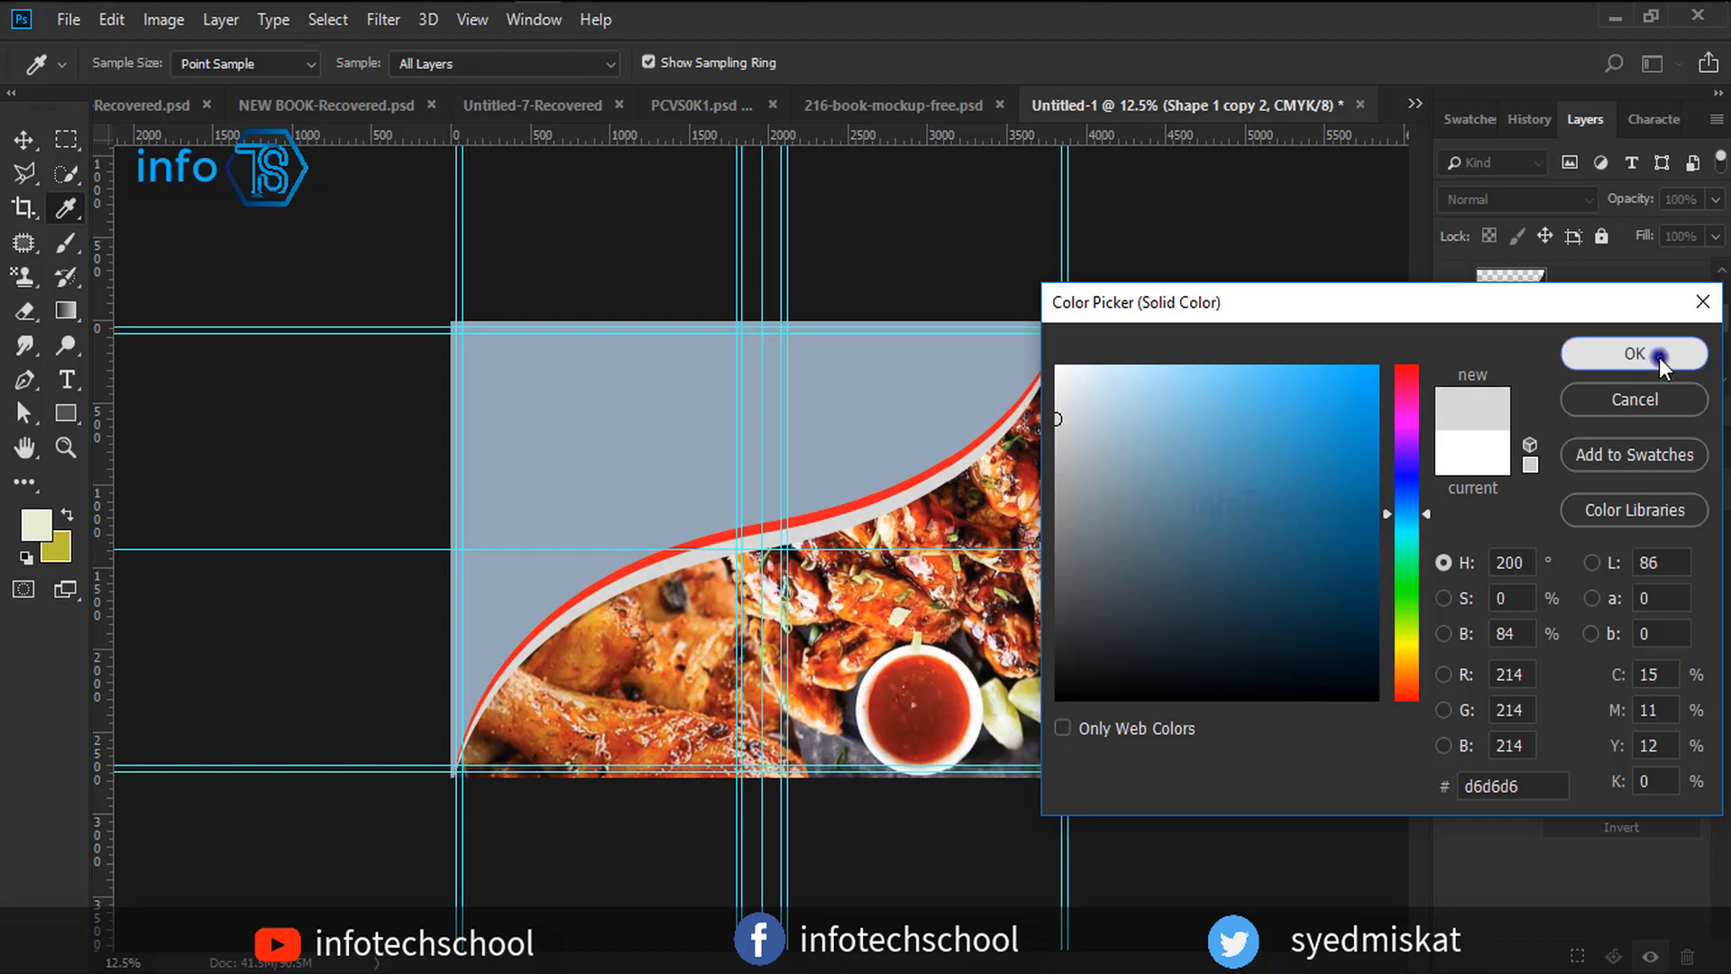
{"action": "left_click", "coordinate": [1602, 353]}
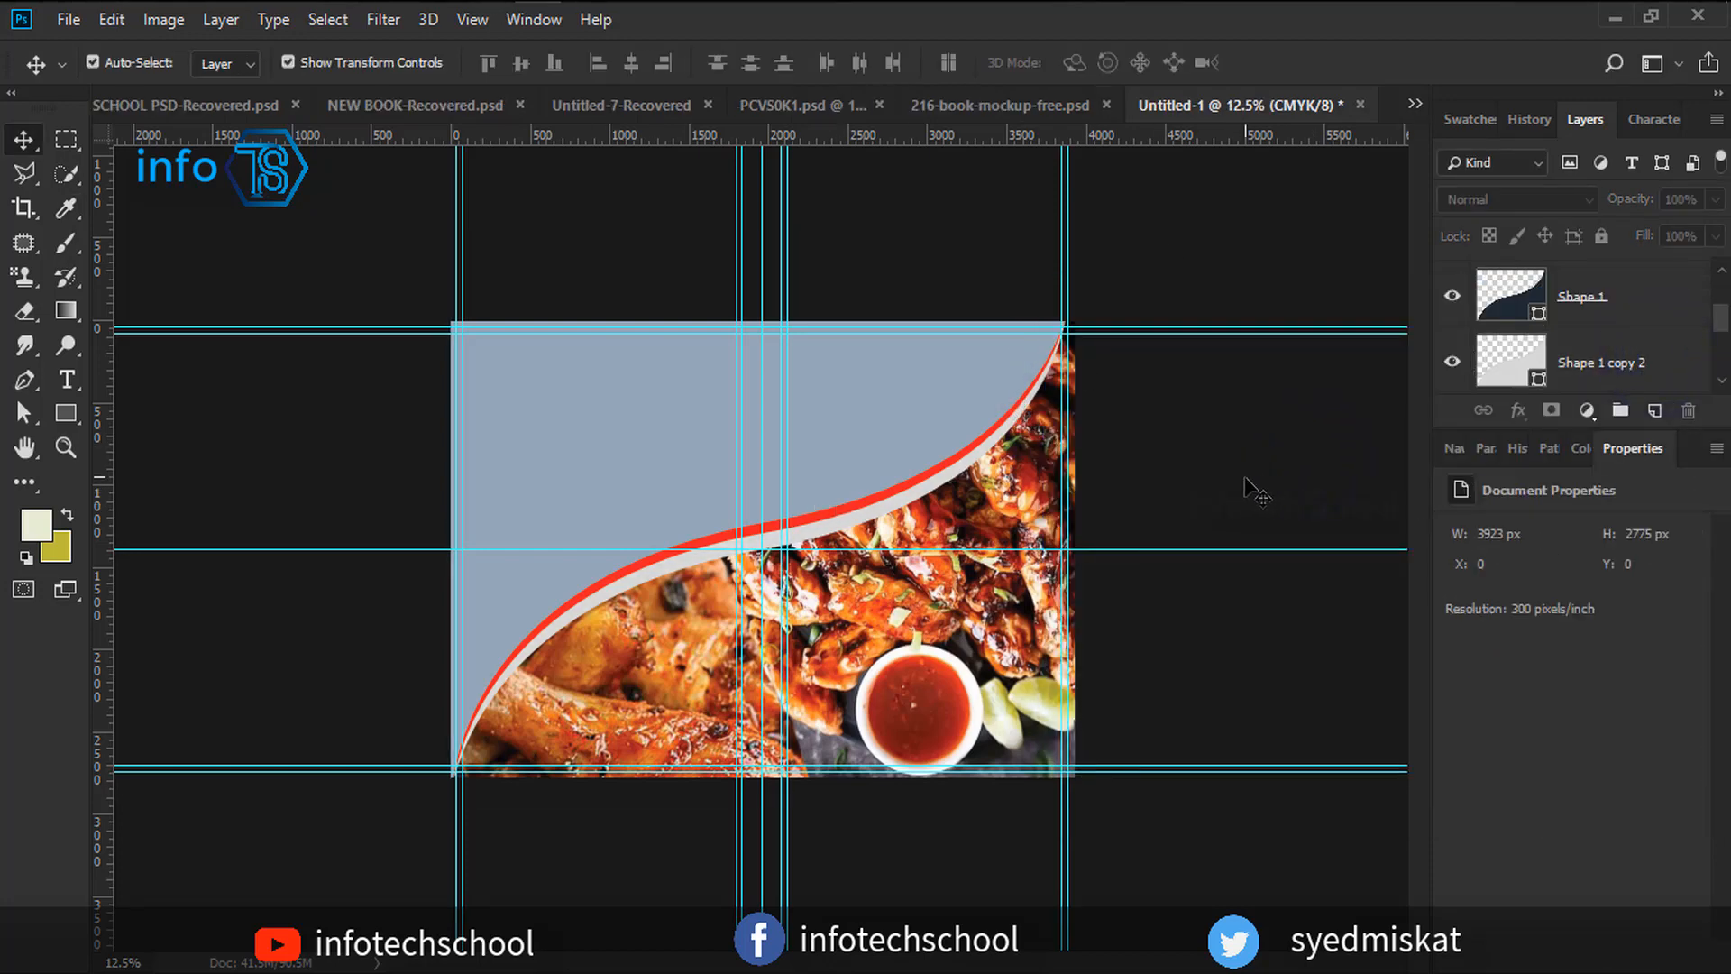
{"action": "left_click", "coordinate": [905, 391]}
{"action": "left_click", "coordinate": [1295, 458]}
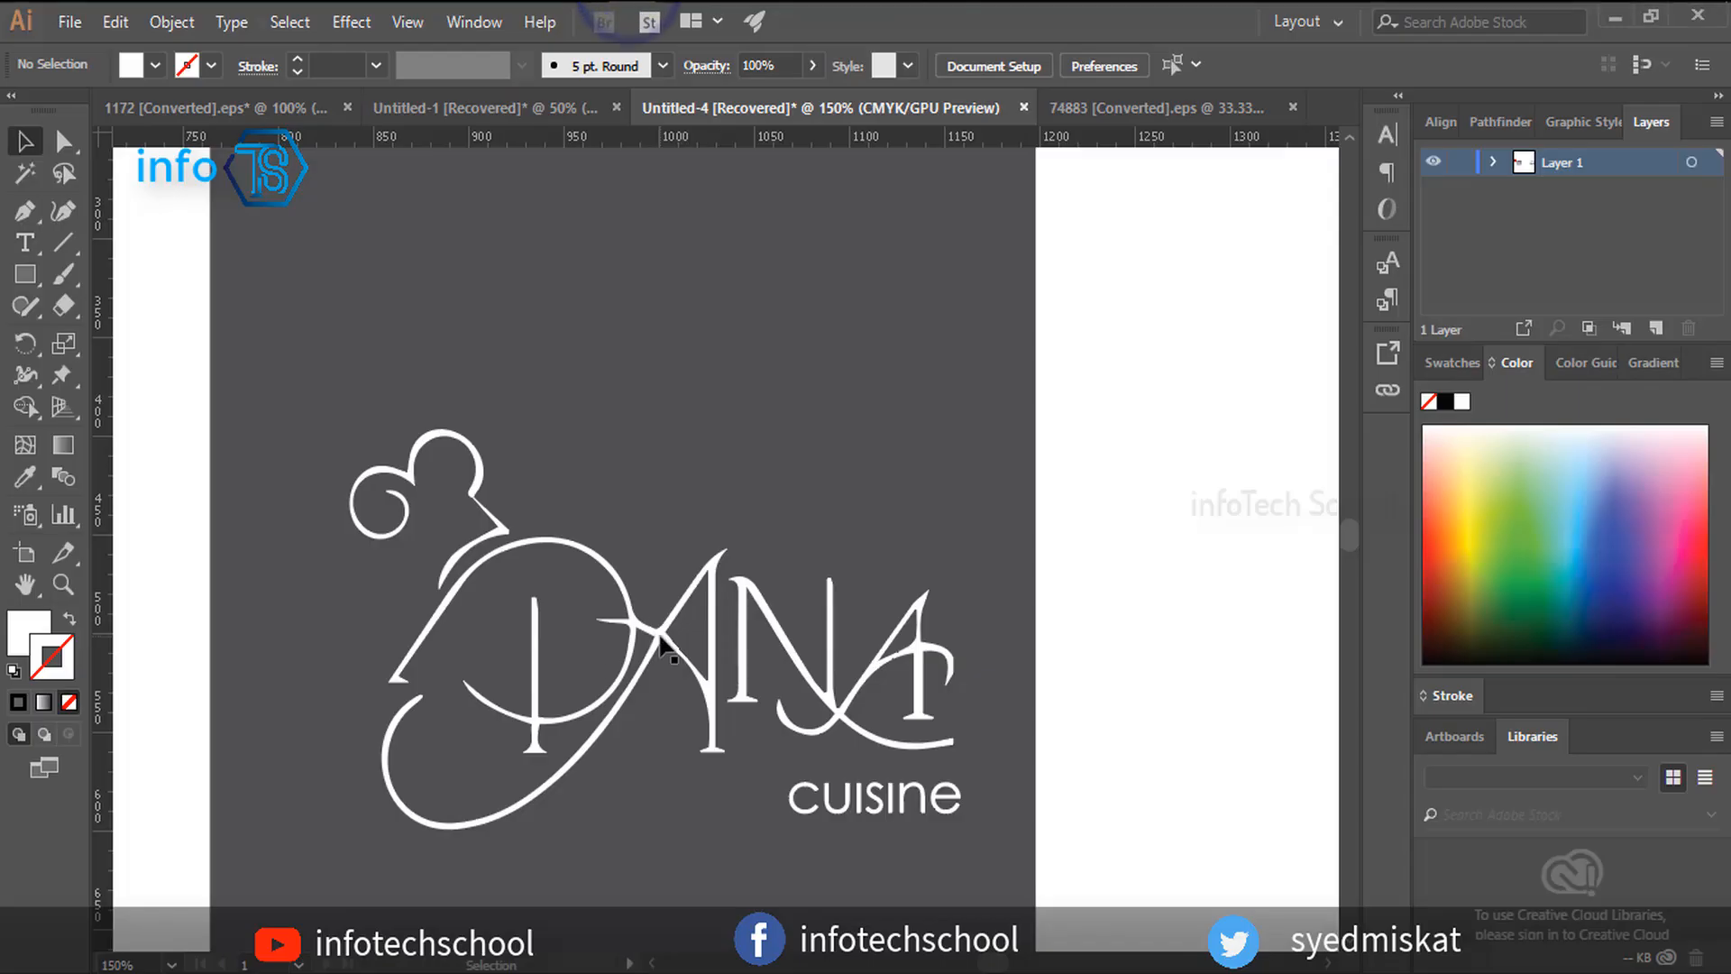
Copy the white Dana Cuisine logo from Illustrator and paste it into the Photoshop cover as a smart object.
{"action": "left_click_drag", "start_coordinate": [663, 645], "coordinate": [566, 162]}
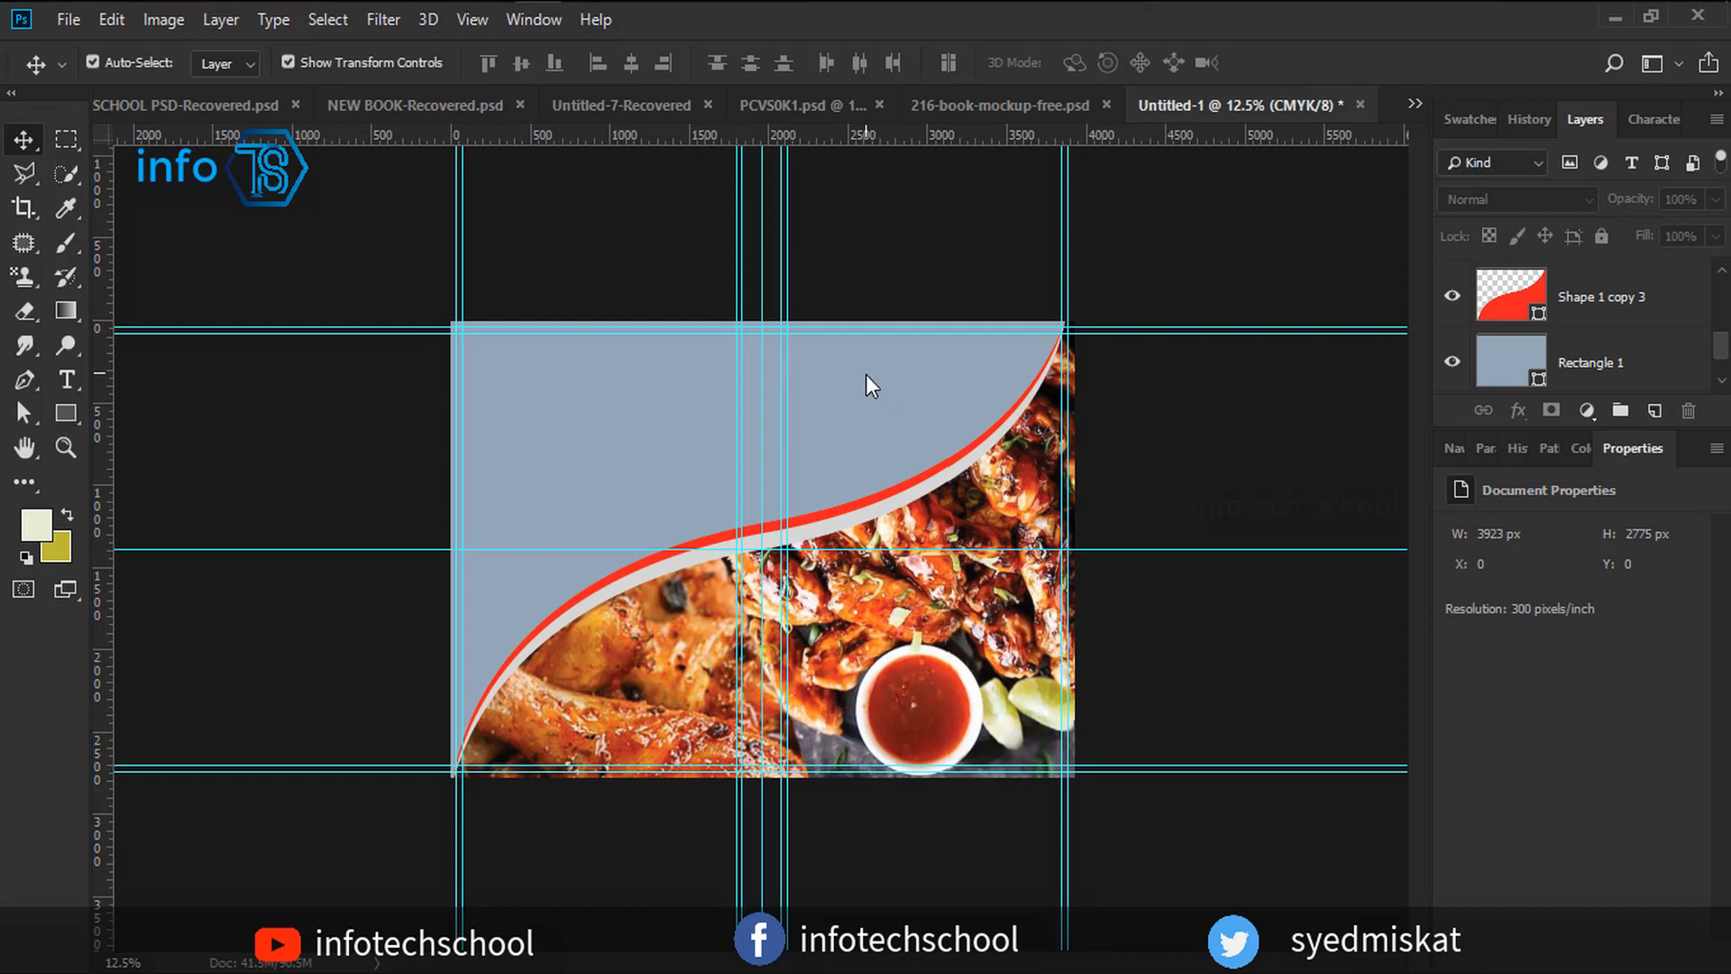
{"action": "key", "text": "ctrl+v"}
{"action": "key", "text": "ctrl+plus"}
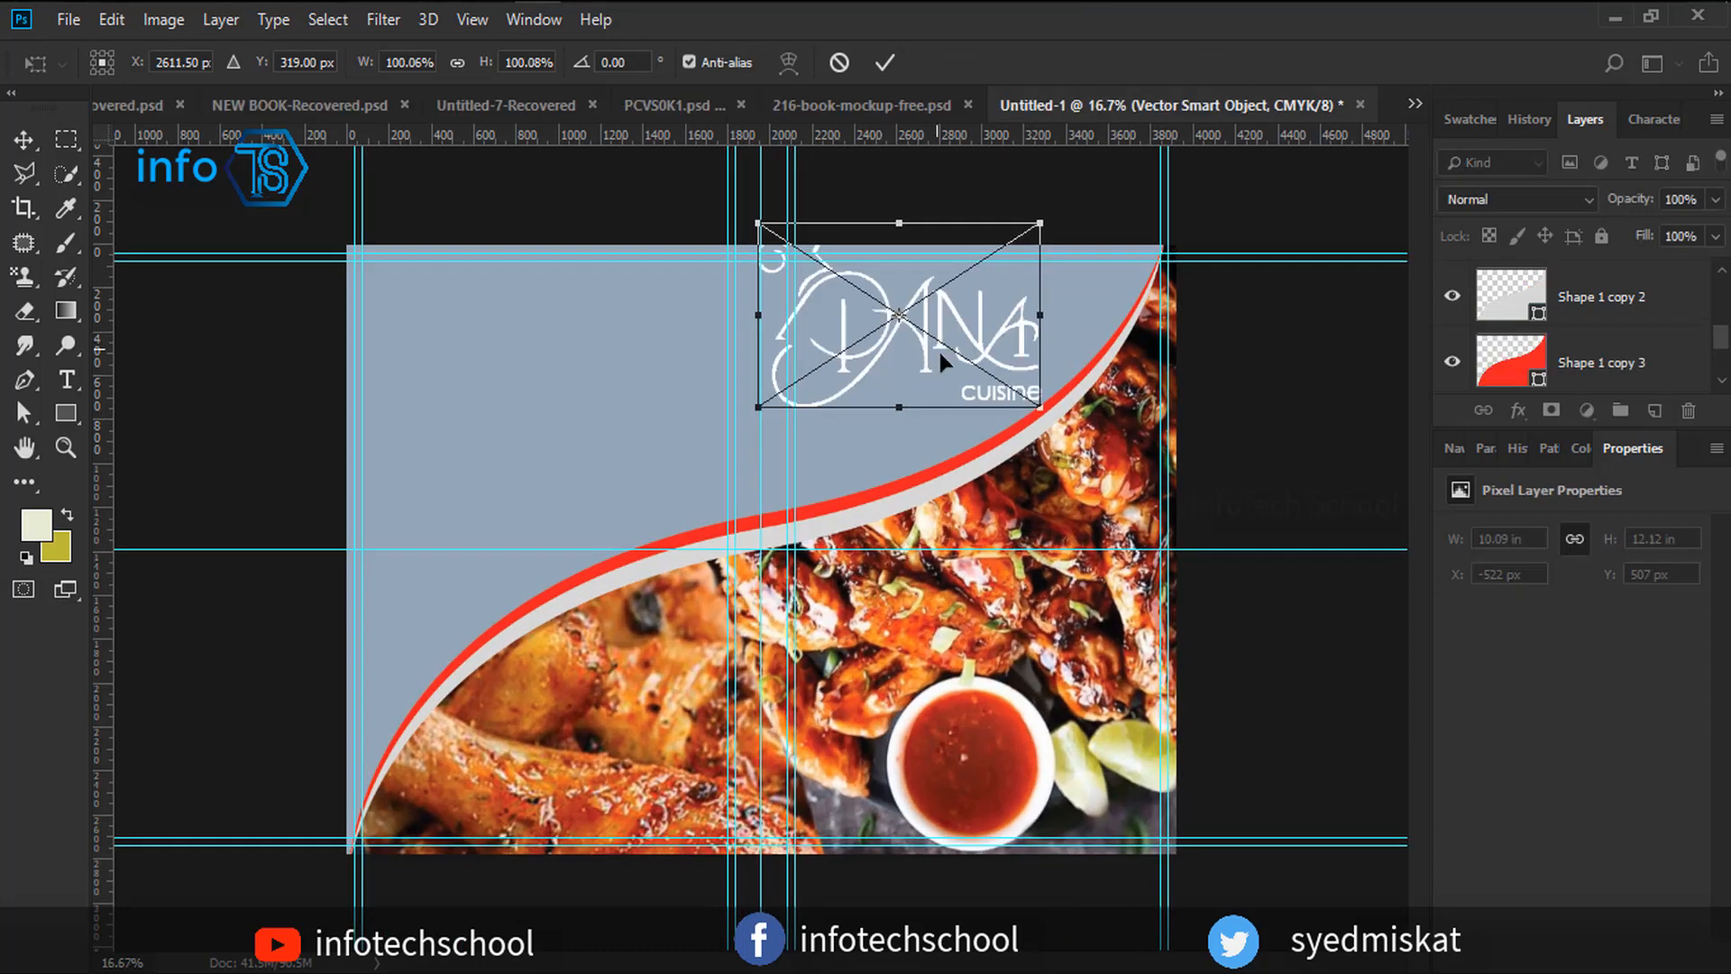
Scale the logo to about 989 × 624 px and place it on the grey-blue area of the front cover.
{"action": "left_click_drag", "start_coordinate": [924, 346], "coordinate": [971, 415]}
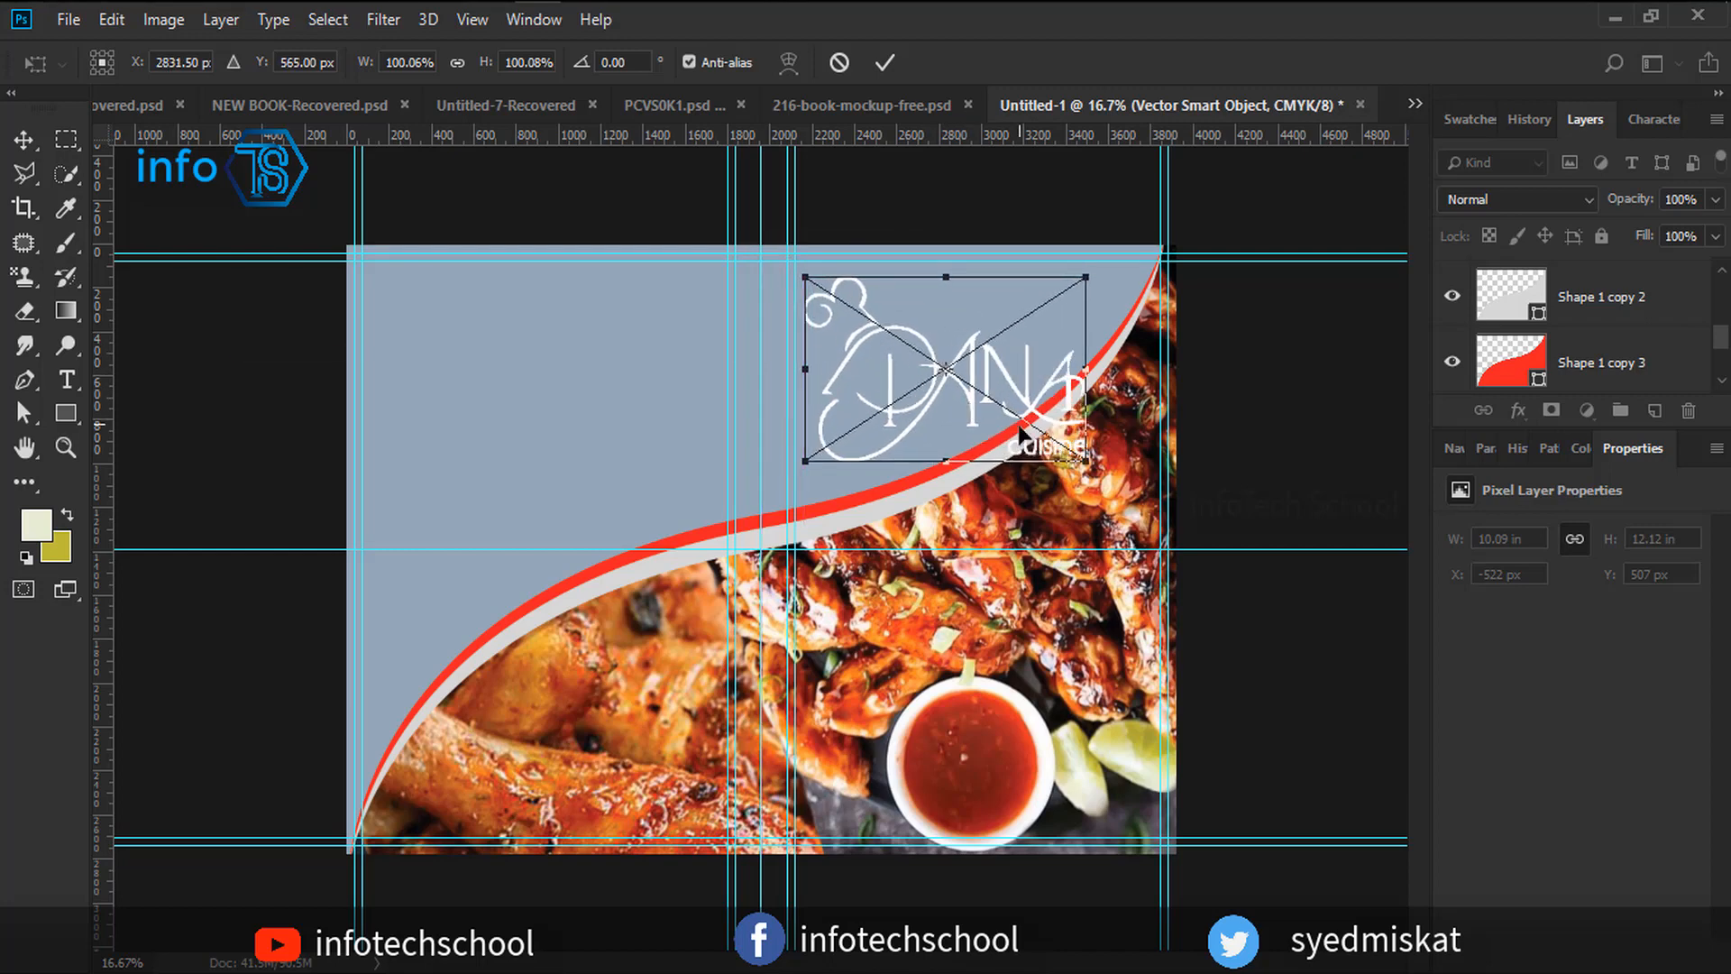
{"action": "left_click_drag", "start_coordinate": [1088, 460], "coordinate": [1012, 412]}
{"action": "left_click_drag", "start_coordinate": [948, 353], "coordinate": [956, 351]}
{"action": "left_click", "coordinate": [892, 59]}
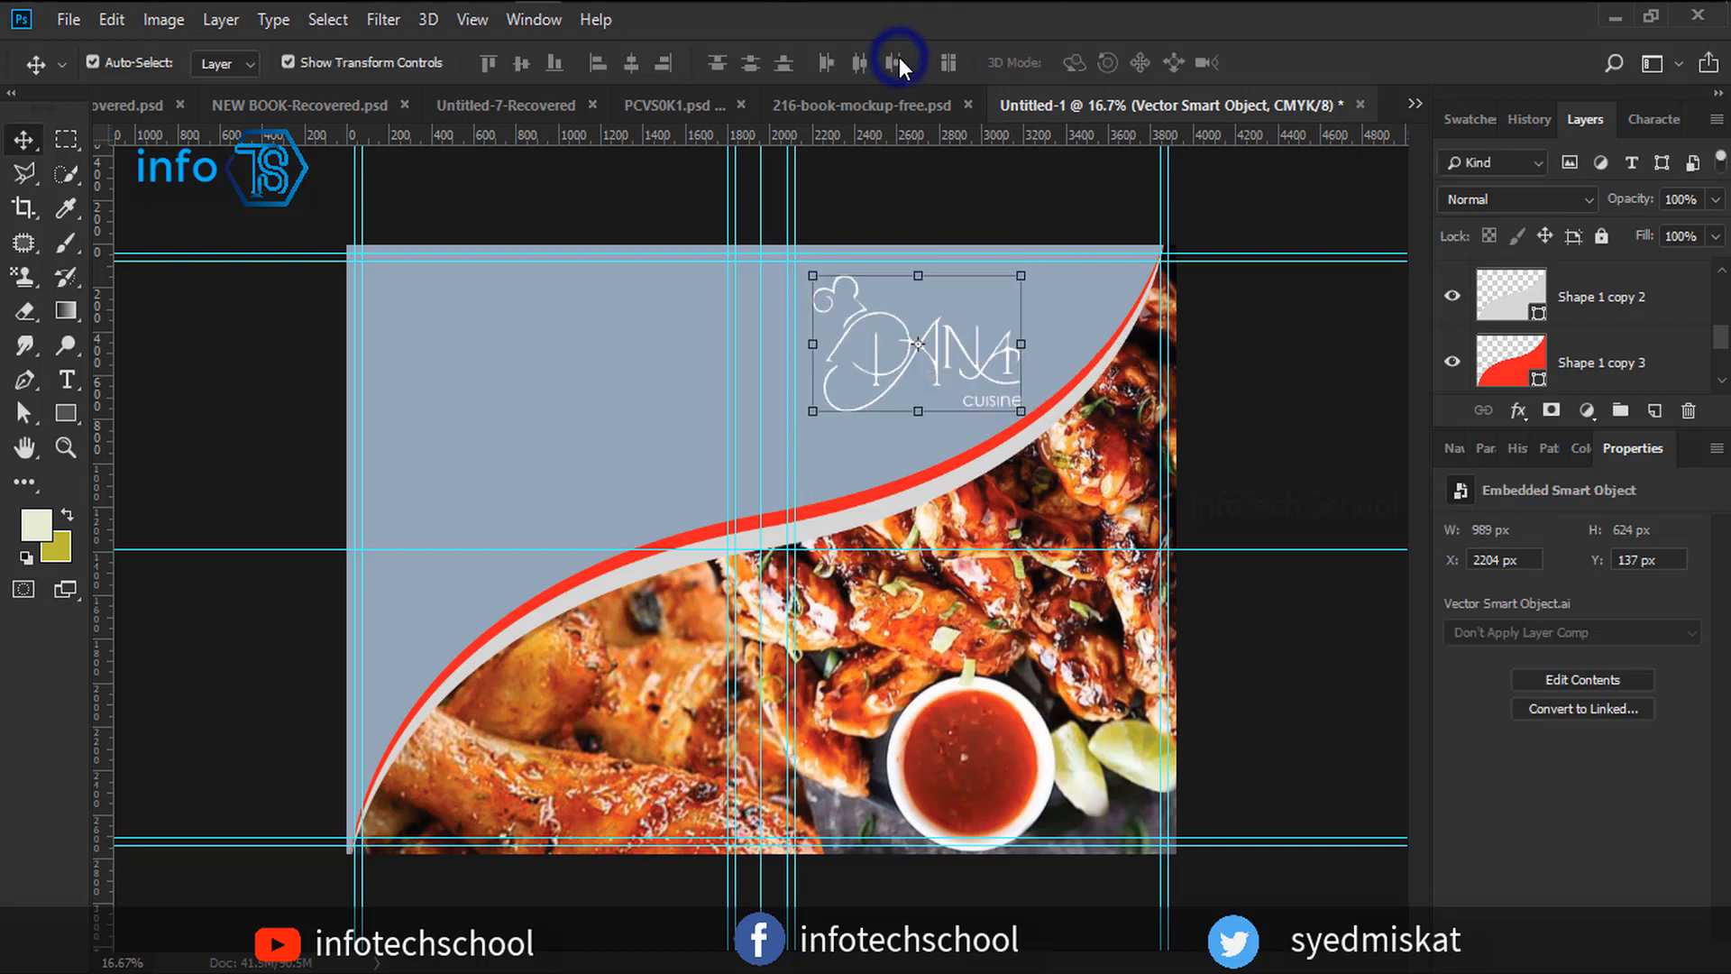
Draw a rectangle shape of about 1671 × 1529 px on the back cover, directly above the background rectangle layer.
{"action": "left_click", "coordinate": [631, 388]}
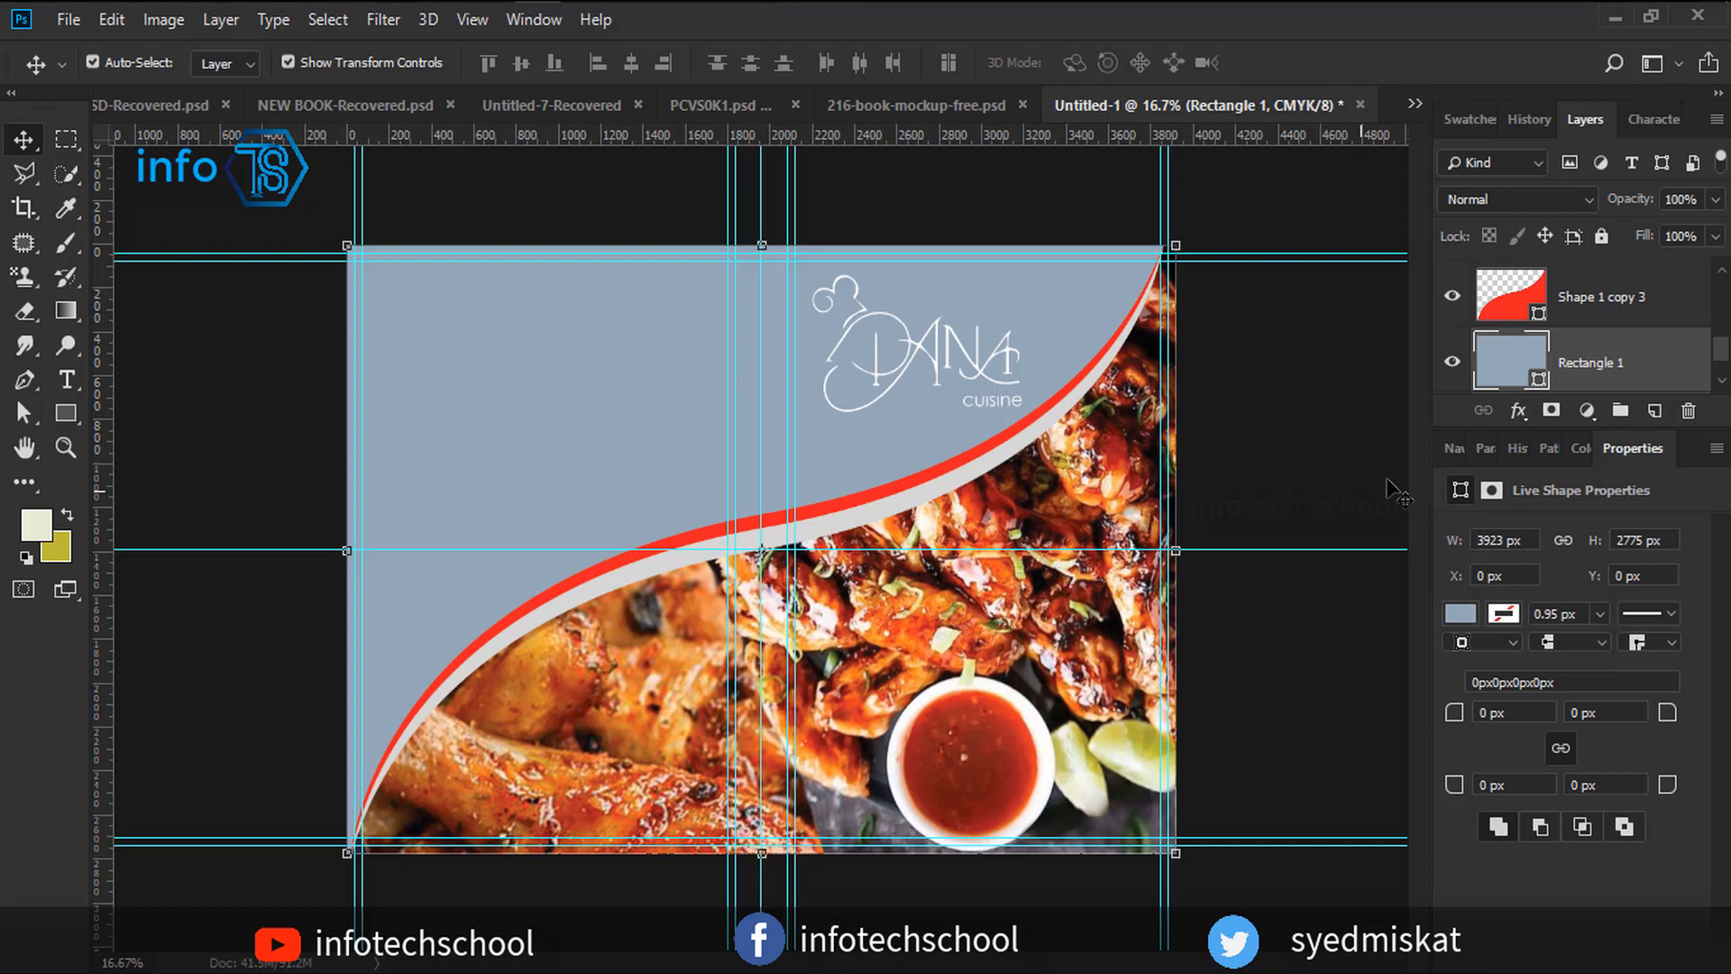
{"action": "scroll", "coordinate": [1578, 352], "scroll_direction": "up", "scroll_amount": 2}
{"action": "scroll", "coordinate": [1580, 356], "scroll_direction": "up", "scroll_amount": 1}
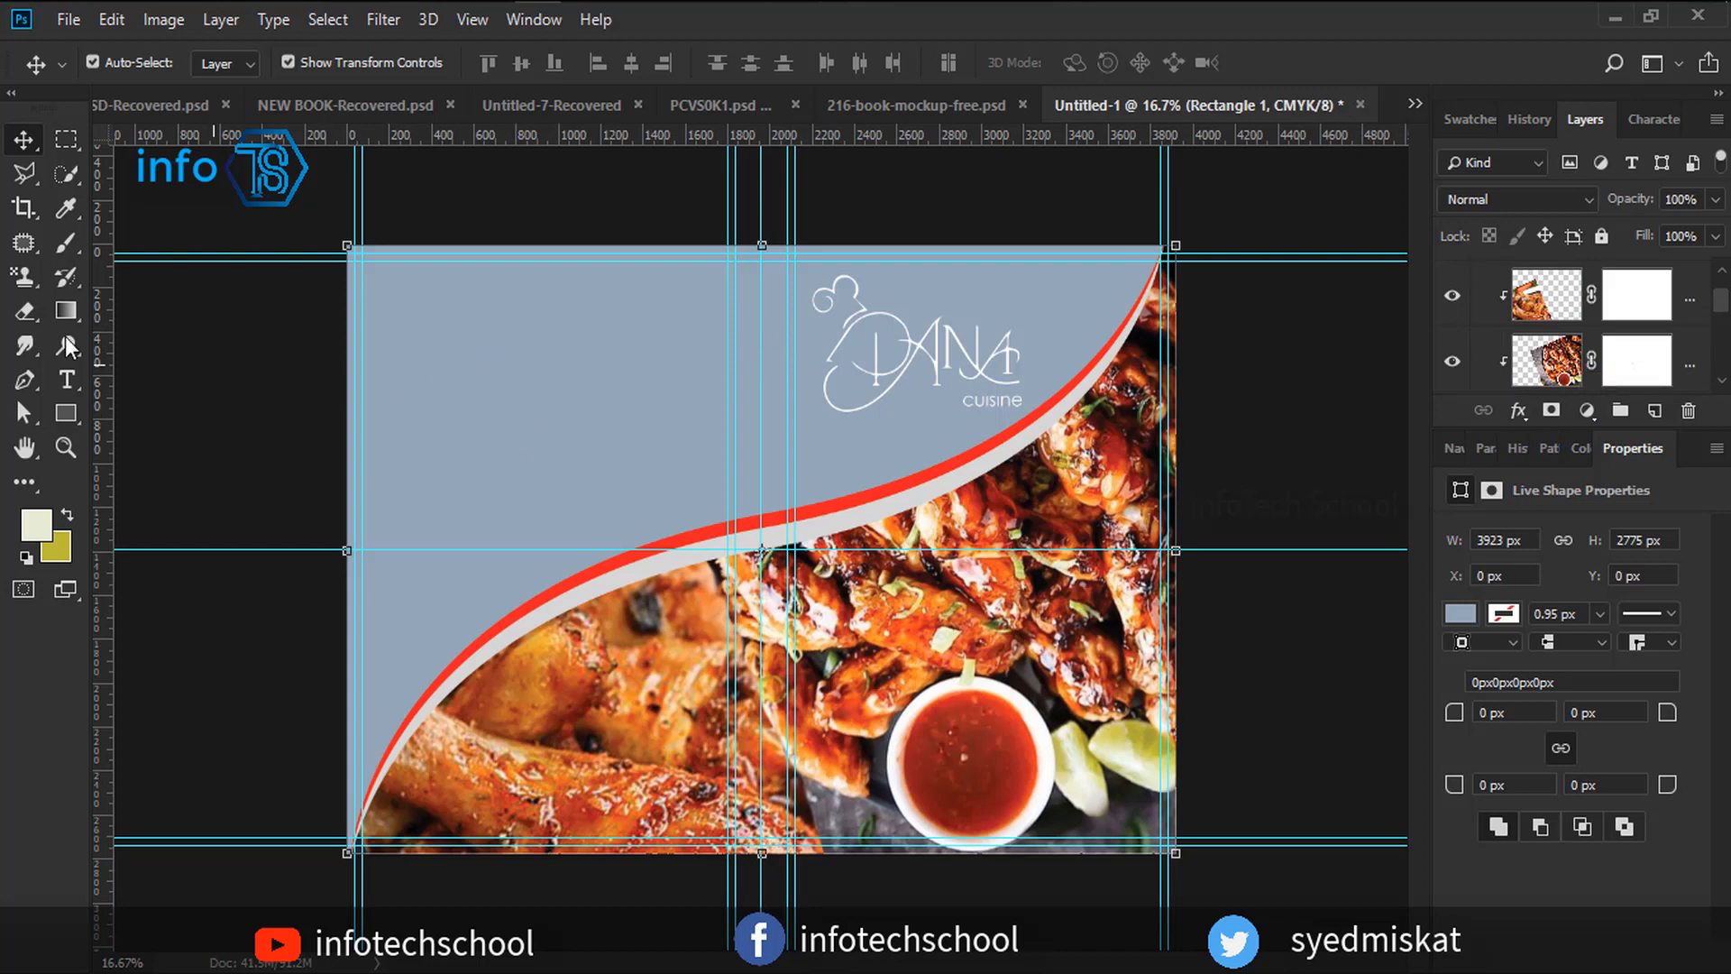
{"action": "left_click", "coordinate": [65, 412]}
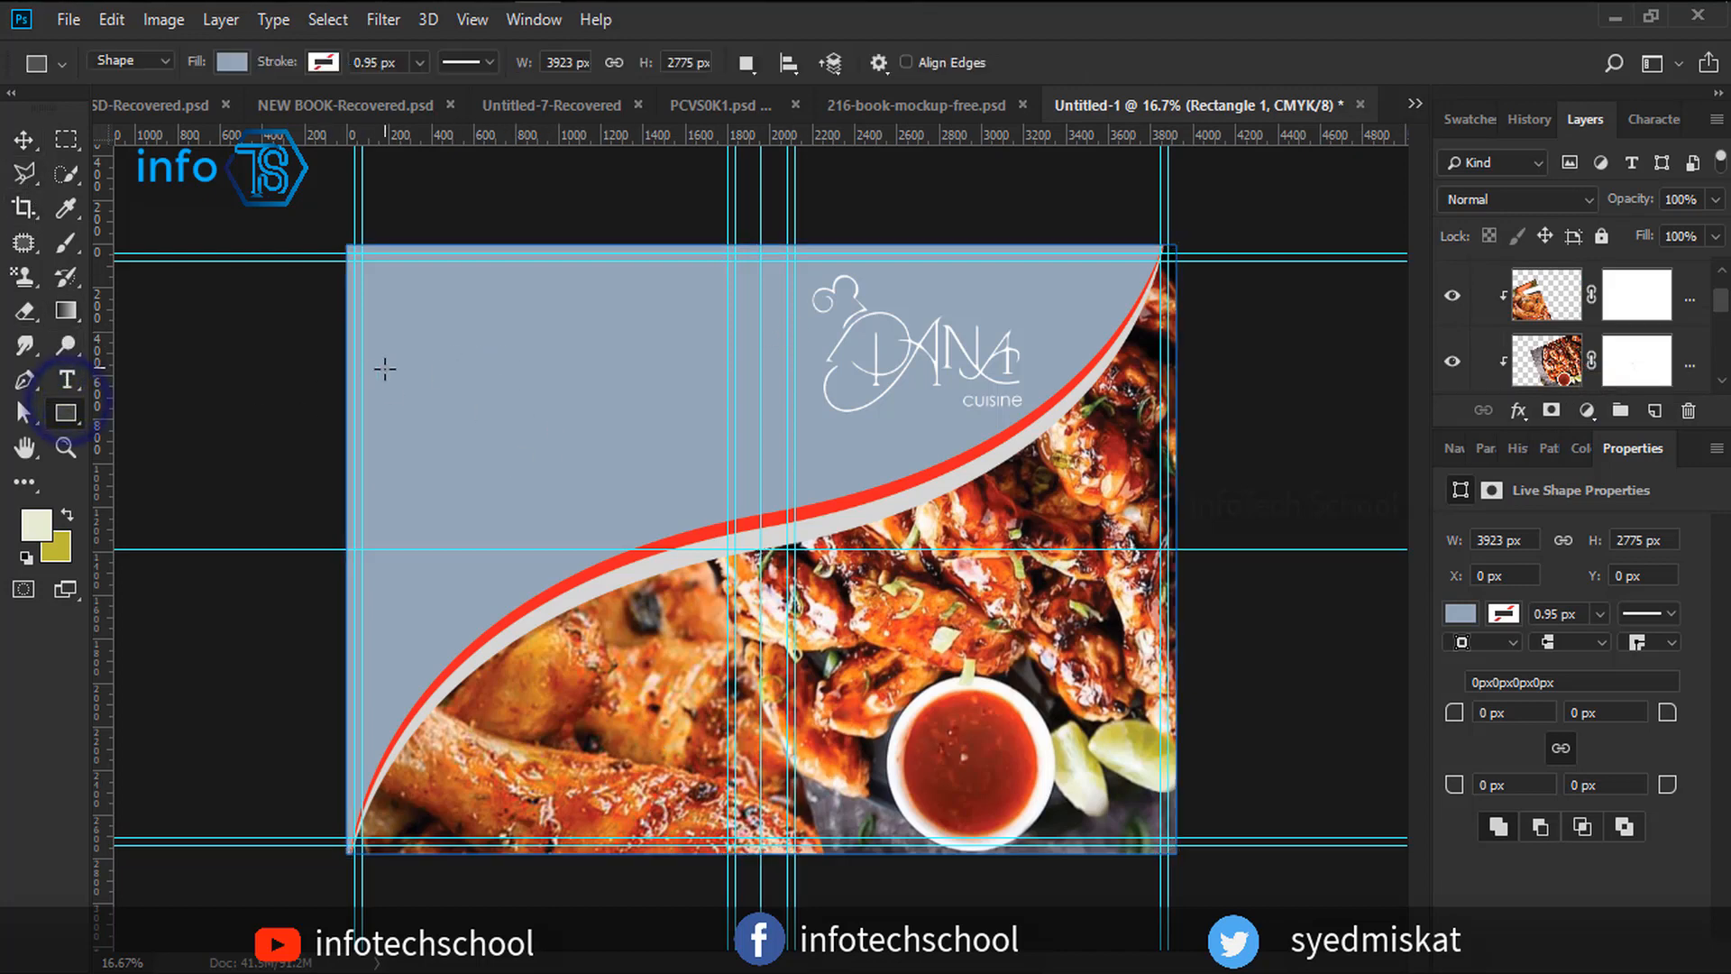
{"action": "left_click_drag", "start_coordinate": [371, 377], "coordinate": [715, 711]}
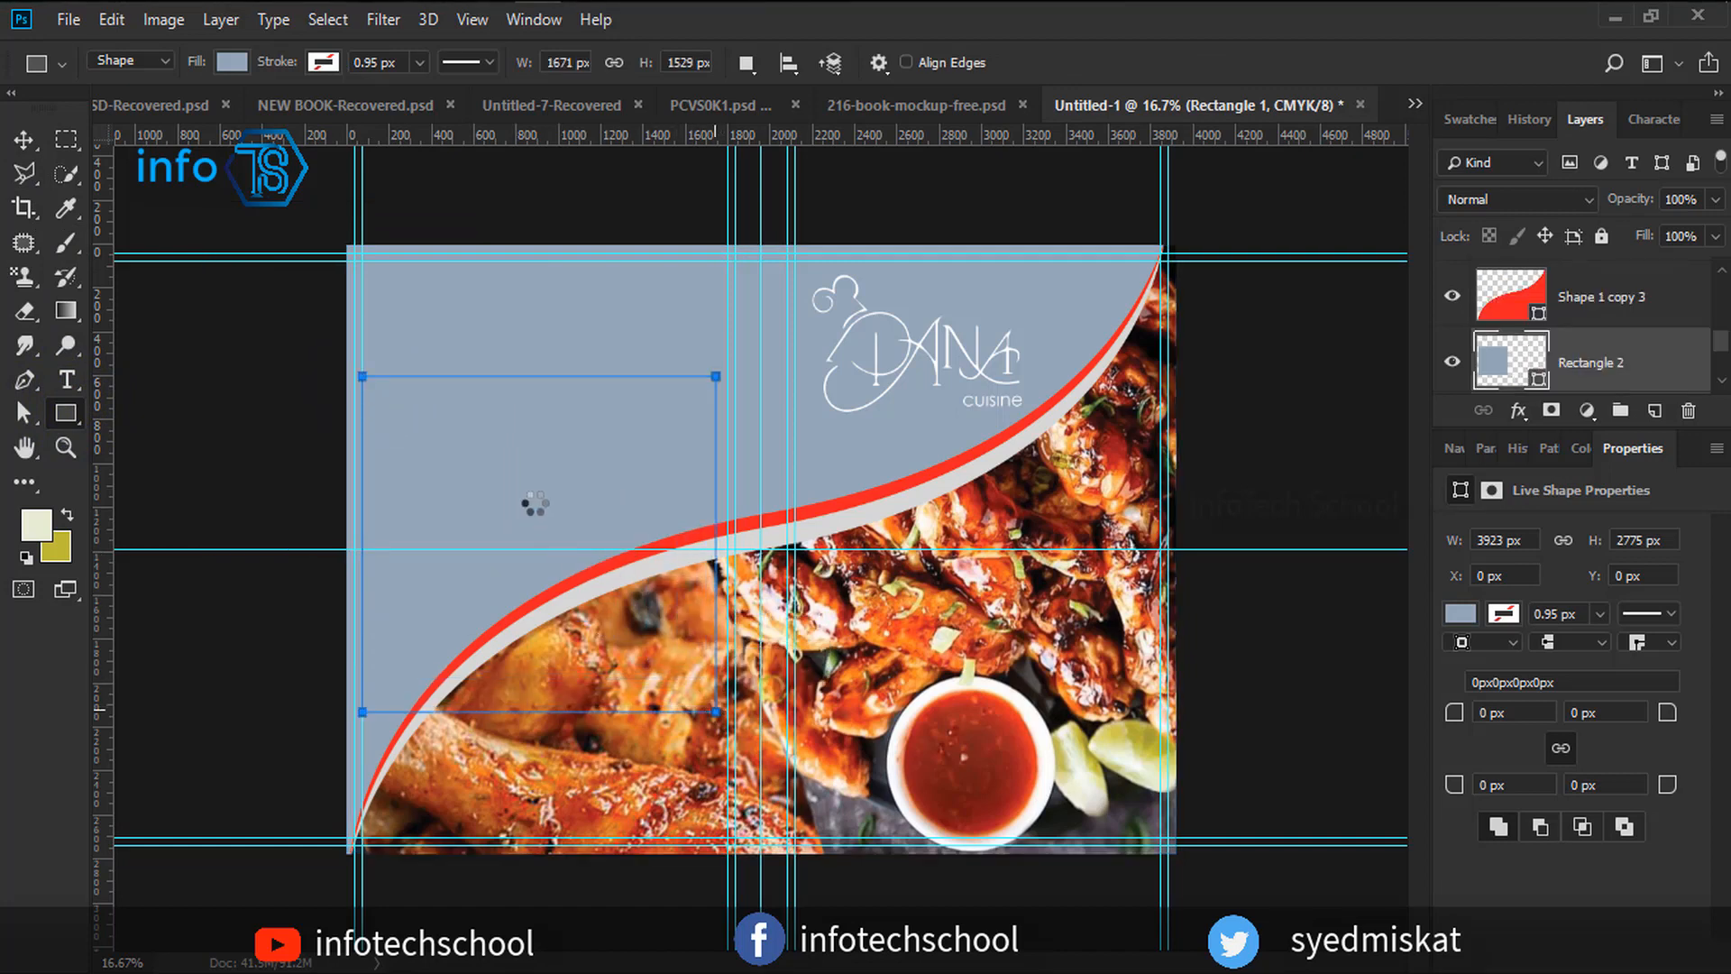
Resize the back cover rectangle to about 1587 × 1631 px by pulling in its left and bottom edges and raising its top edge.
{"action": "left_click", "coordinate": [24, 140]}
{"action": "left_click", "coordinate": [502, 521]}
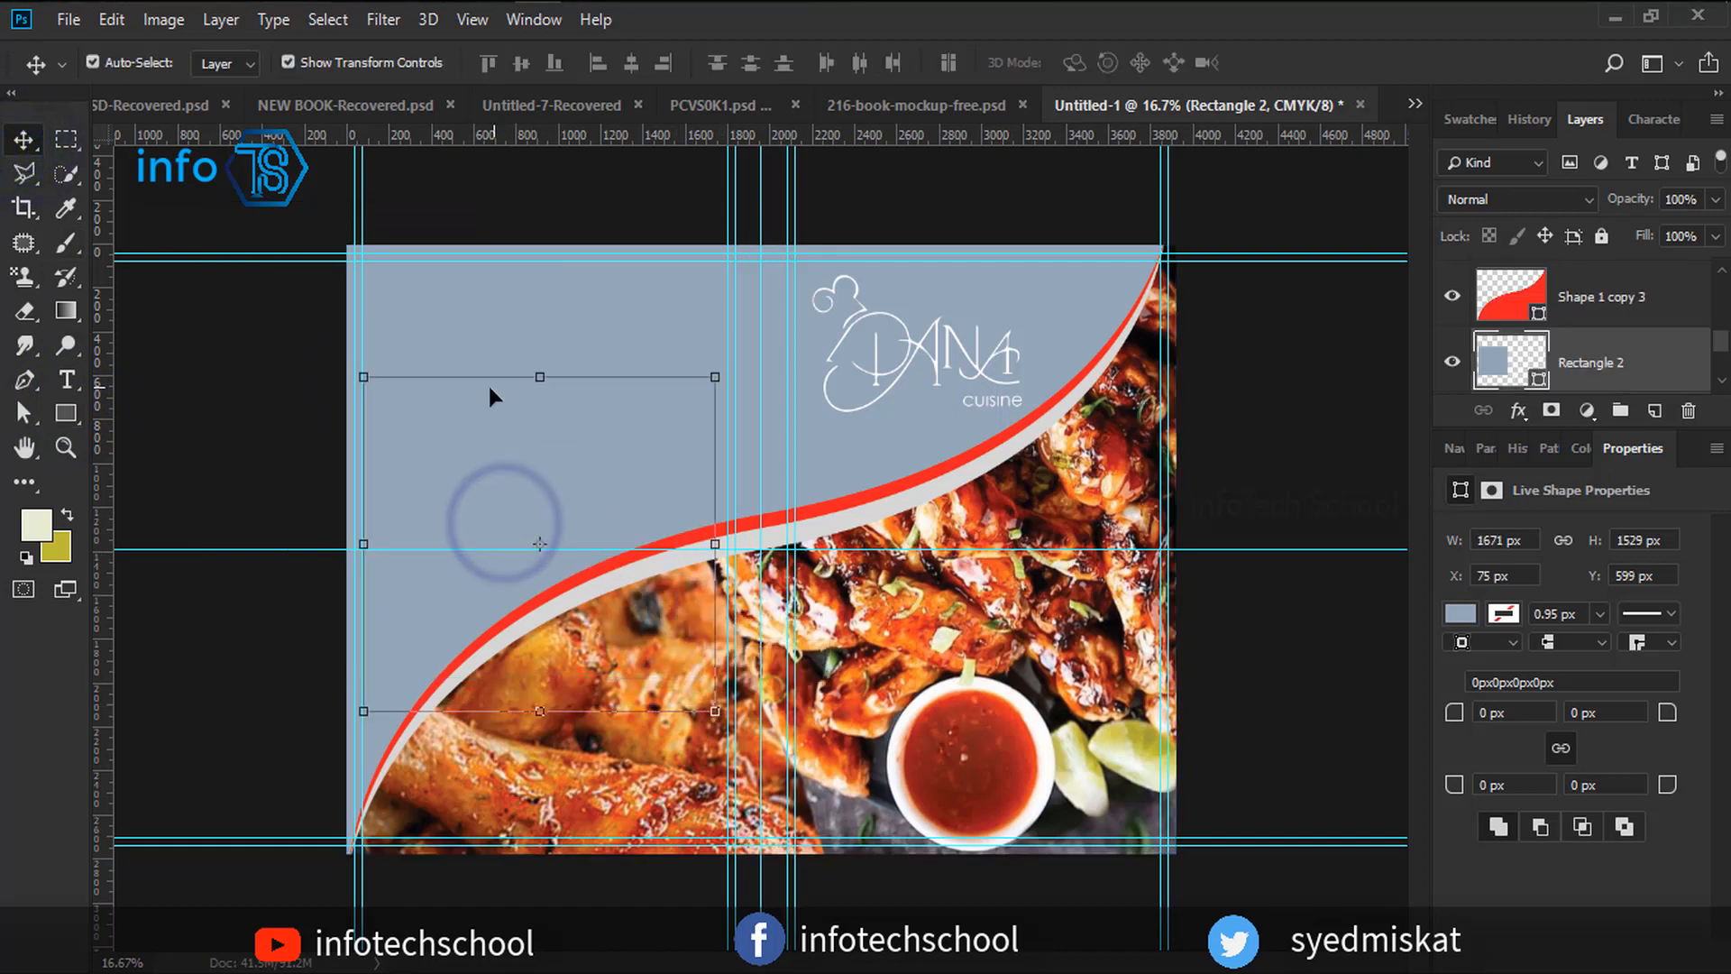
{"action": "left_click_drag", "start_coordinate": [365, 546], "coordinate": [383, 551]}
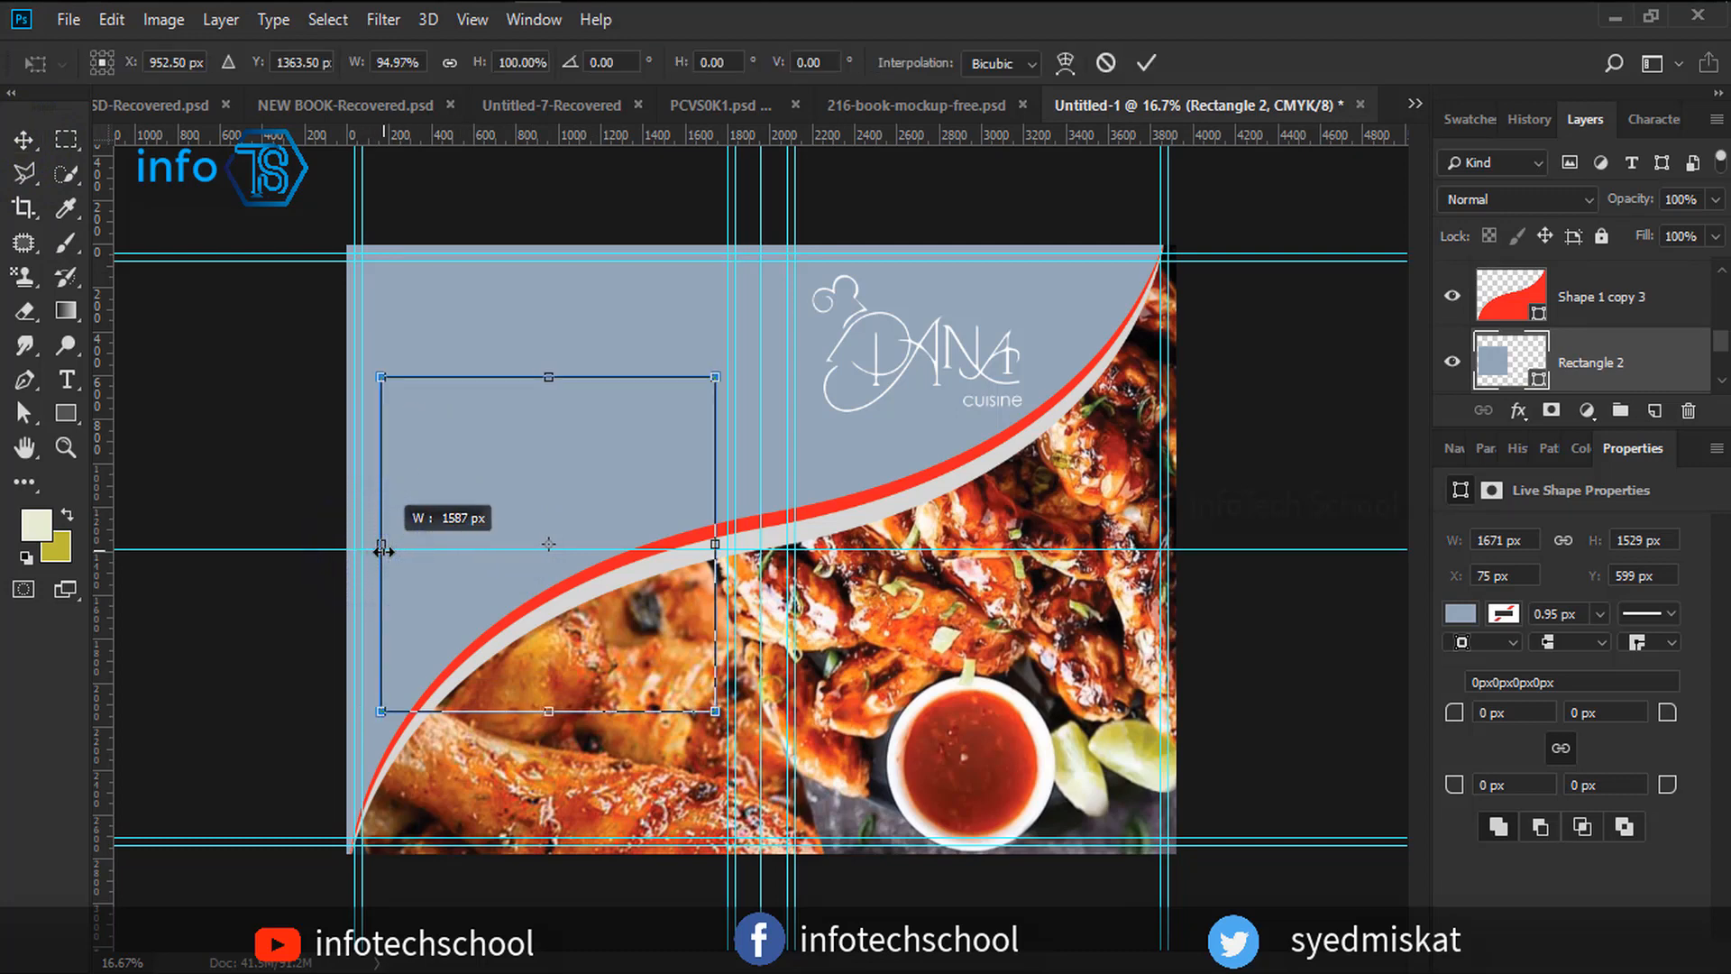
{"action": "left_click_drag", "start_coordinate": [548, 377], "coordinate": [548, 345]}
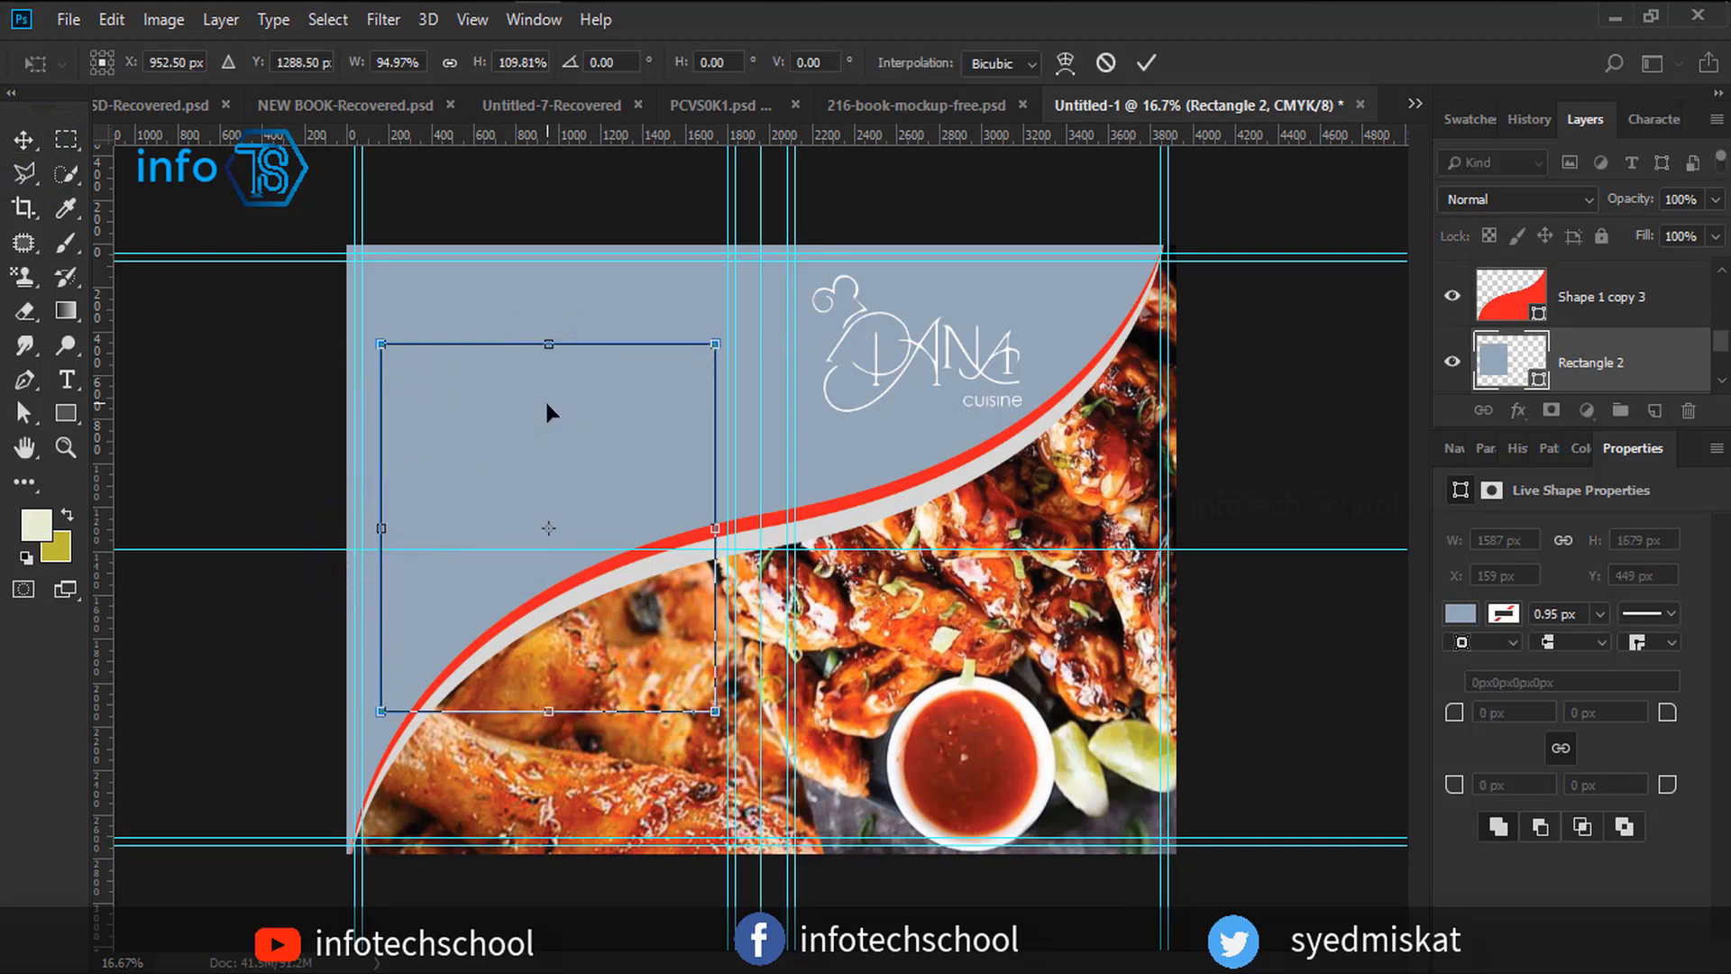
{"action": "left_click_drag", "start_coordinate": [551, 716], "coordinate": [551, 703]}
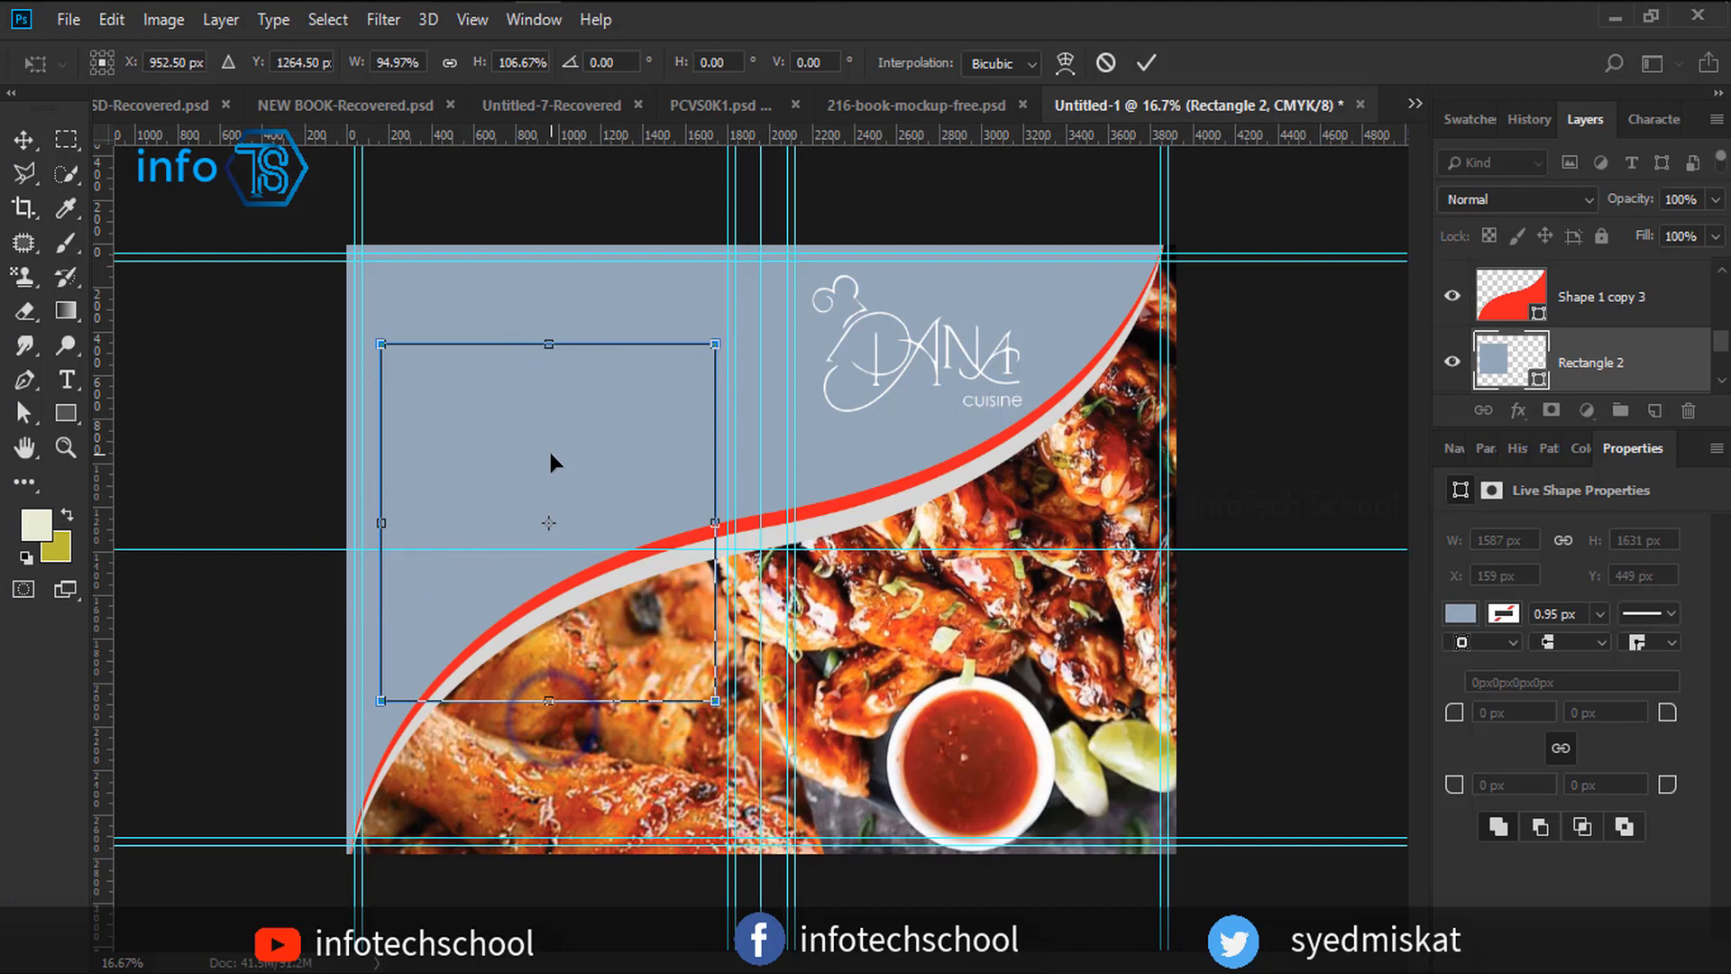
{"action": "left_click", "coordinate": [63, 140]}
{"action": "left_click", "coordinate": [706, 389]}
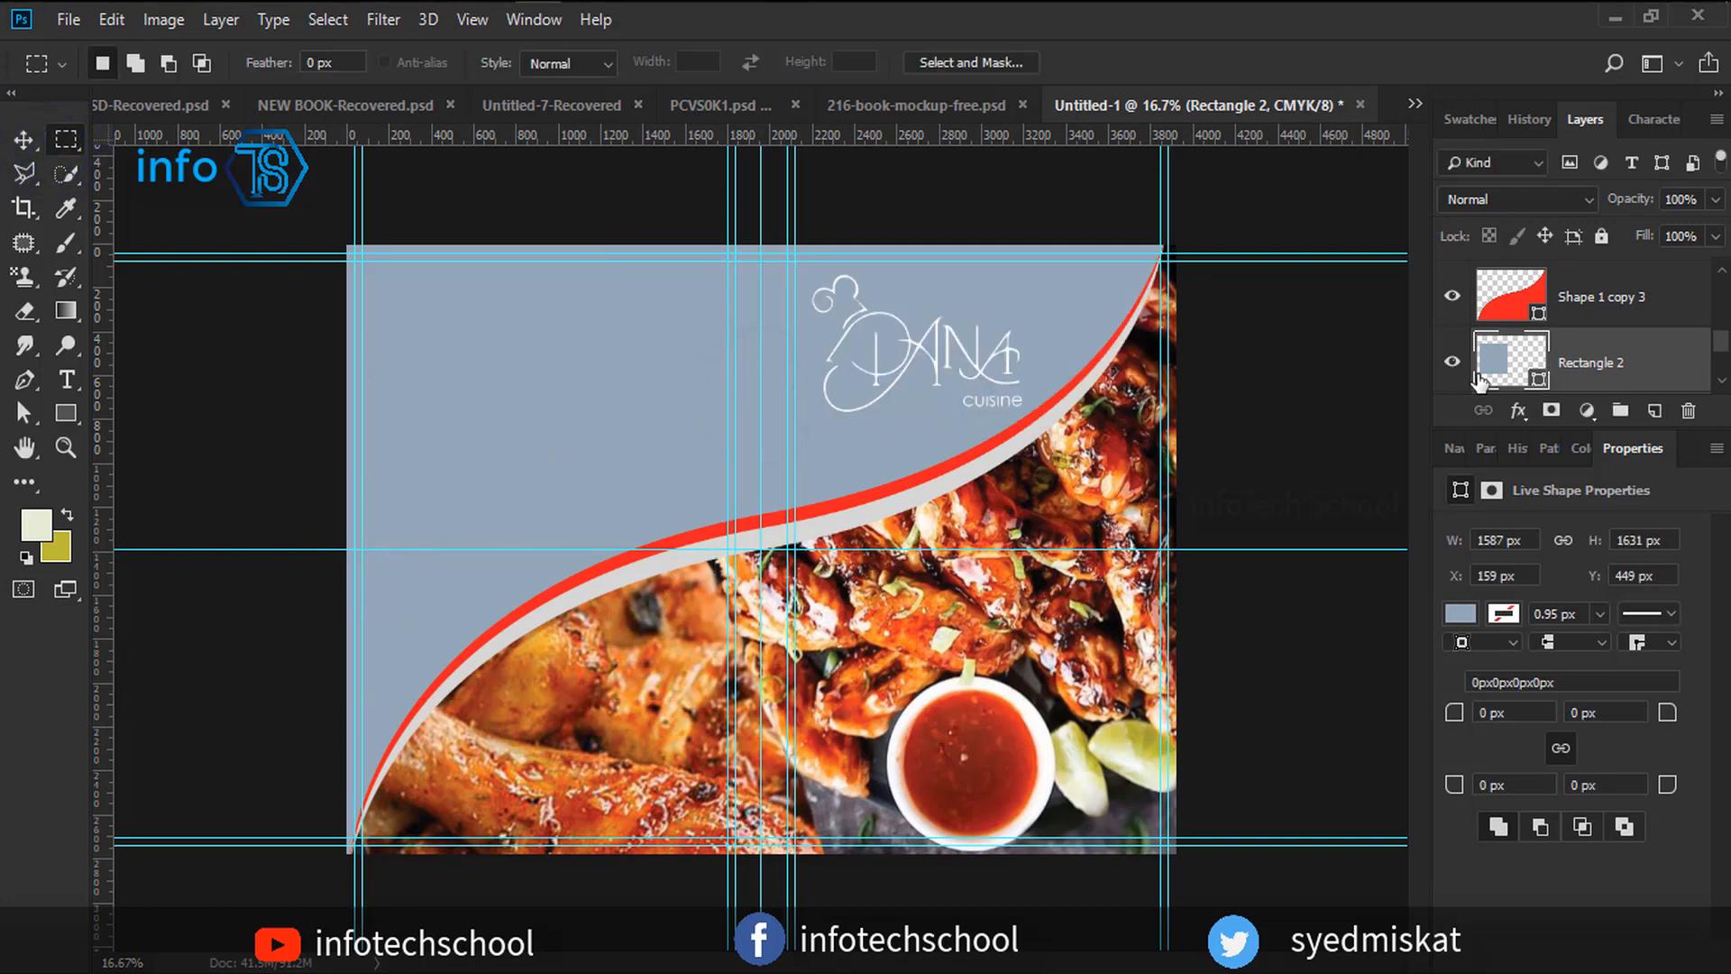
Change the back cover rectangle's fill to dark grey 383838.
{"action": "double_click", "coordinate": [1542, 383]}
{"action": "left_click", "coordinate": [1400, 389]}
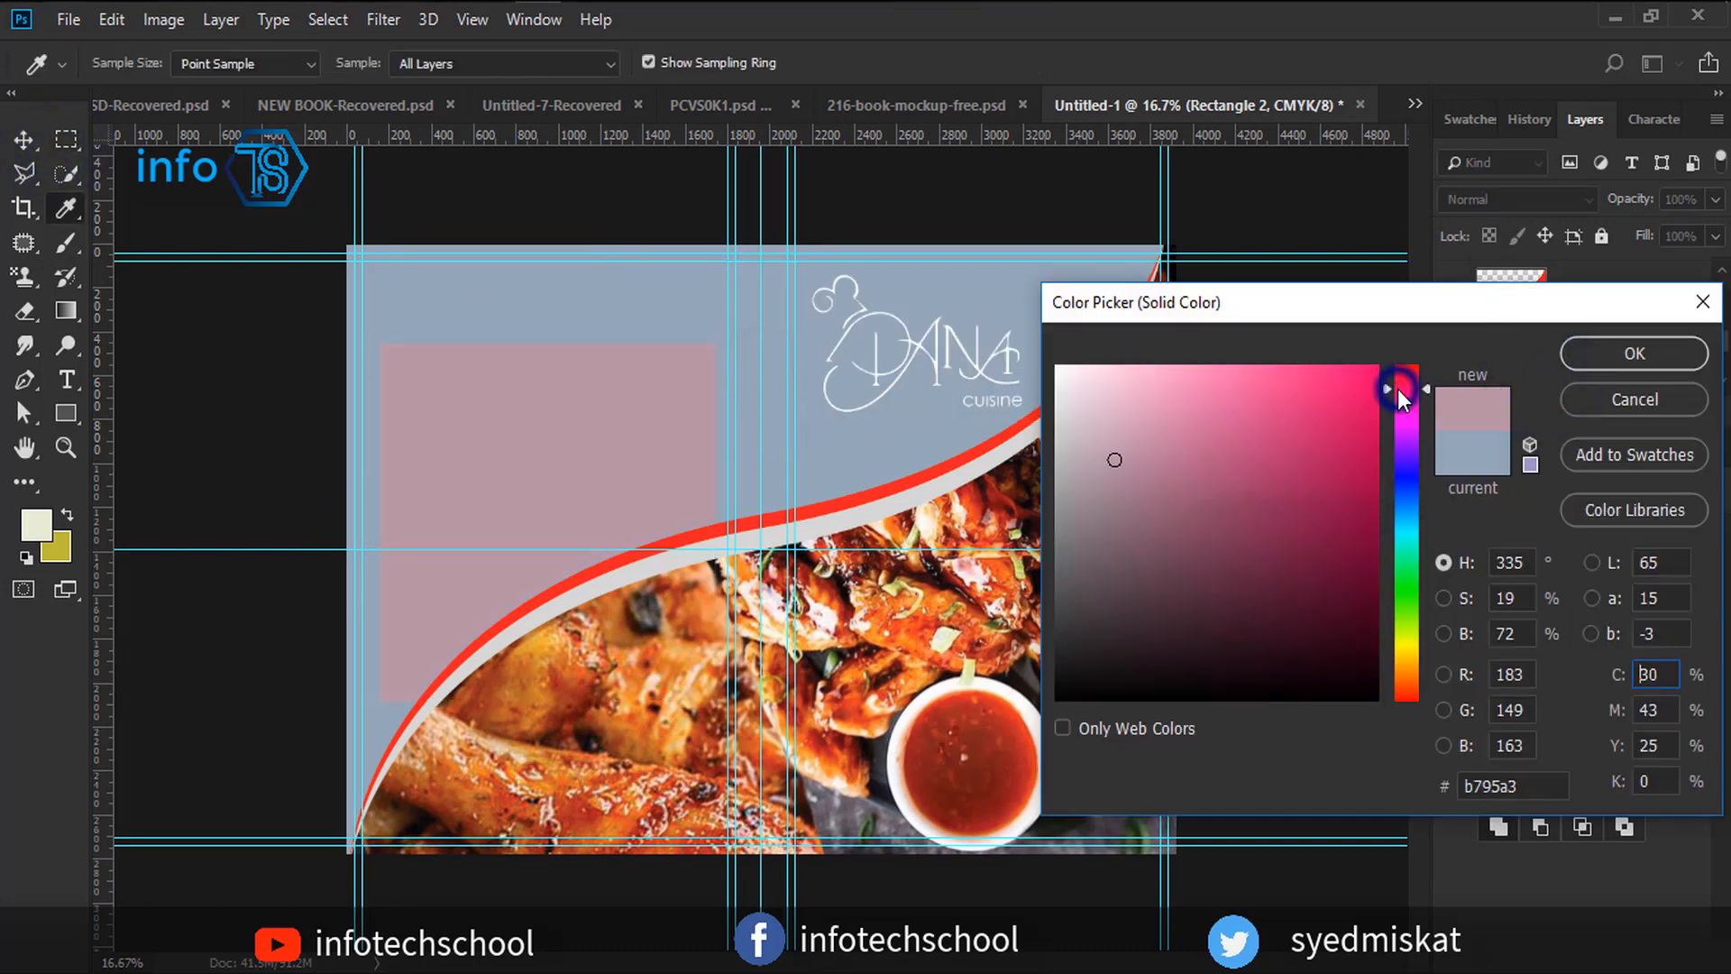
{"action": "mouse_move", "coordinate": [1087, 428]}
{"action": "left_mouse_down"}
{"action": "mouse_move", "coordinate": [1090, 402]}
{"action": "mouse_move", "coordinate": [1010, 625]}
{"action": "left_mouse_up"}
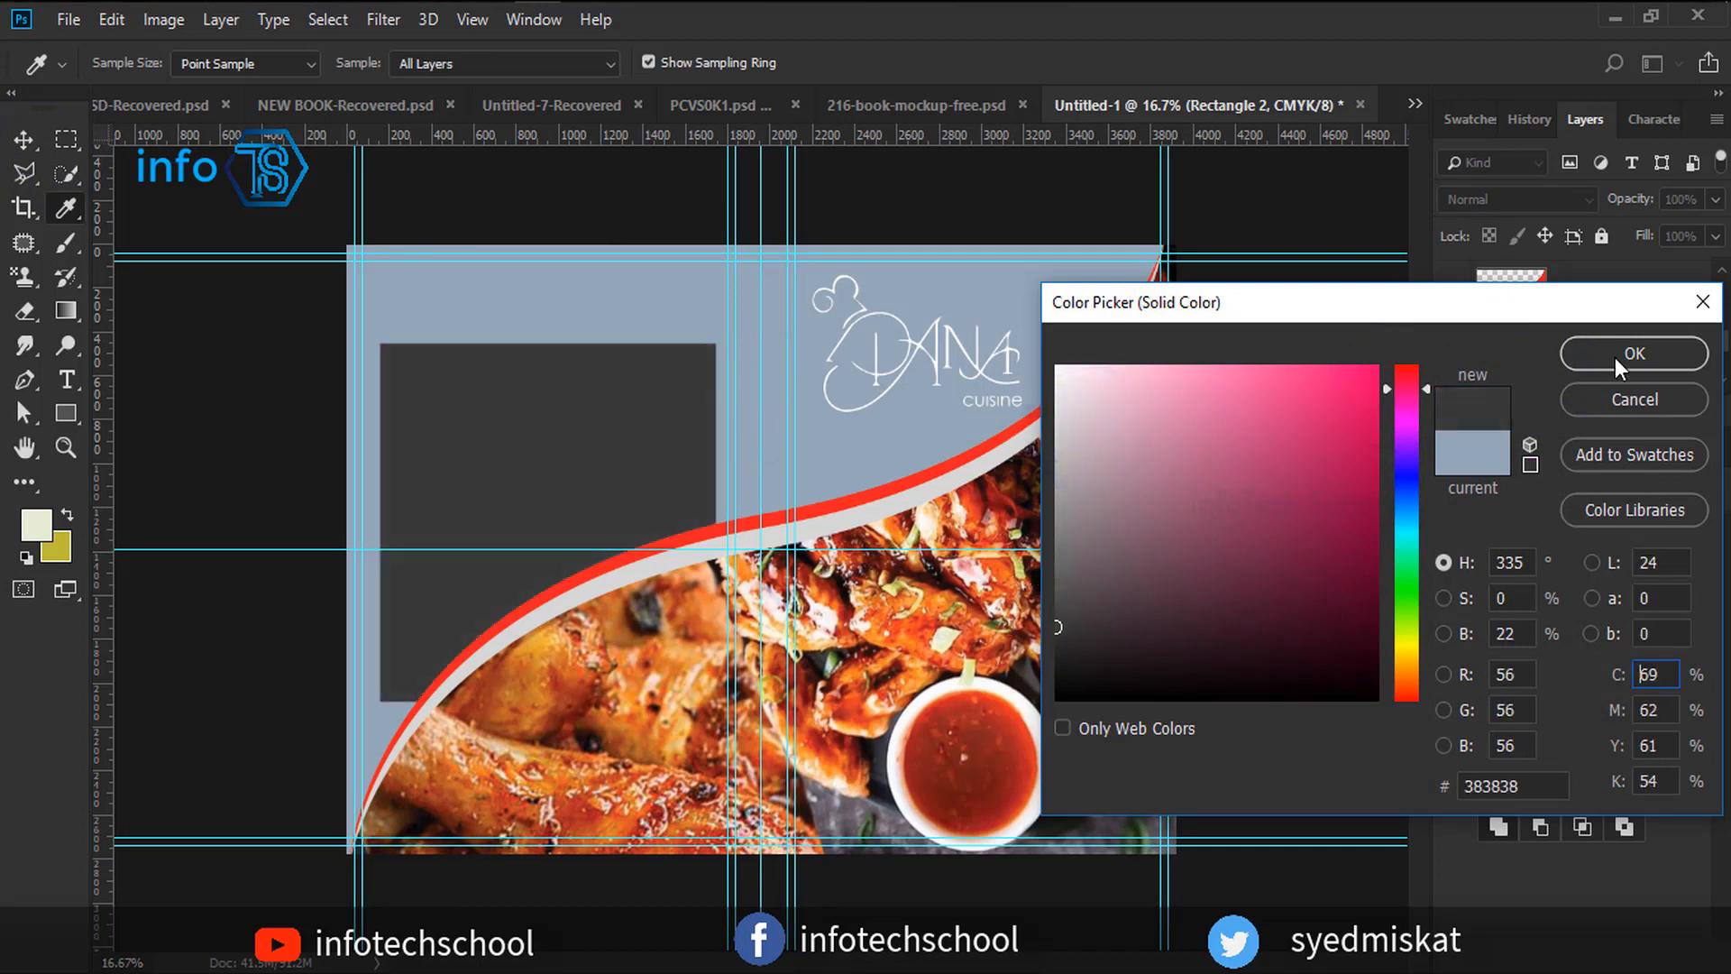
{"action": "left_click", "coordinate": [1615, 357]}
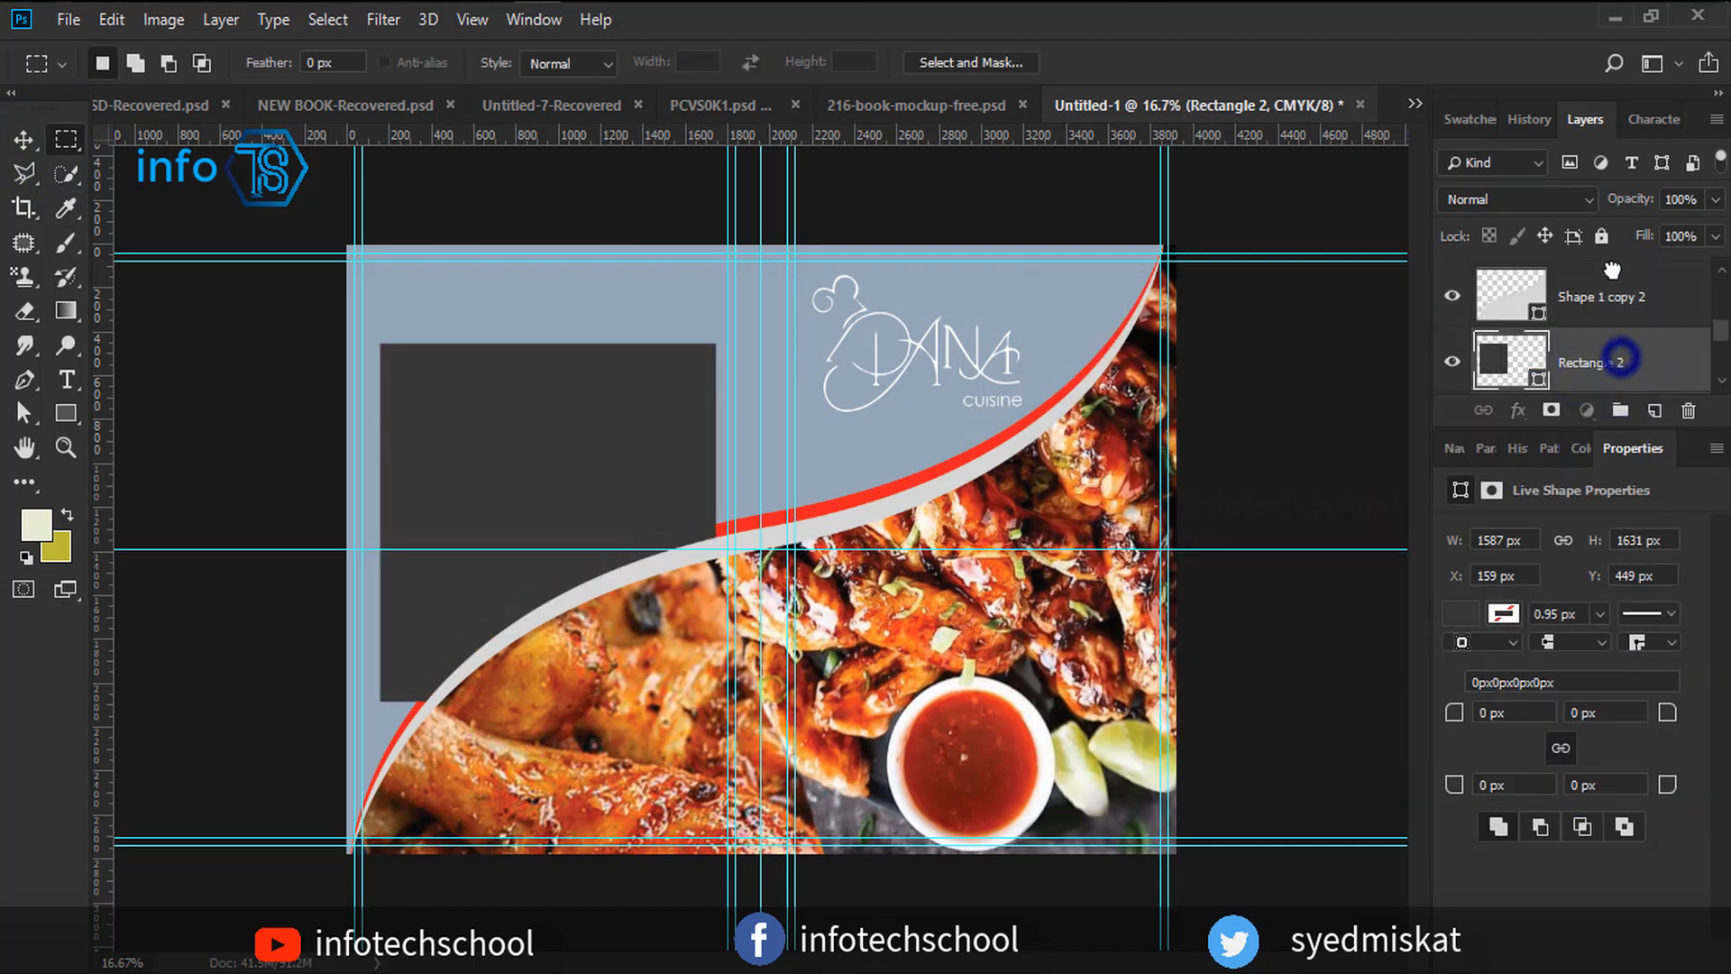
Try moving the dark grey rectangle layer up the stack to directly above the Shape 1 layer.
{"action": "left_click_drag", "start_coordinate": [1612, 270], "coordinate": [1613, 269]}
{"action": "scroll", "coordinate": [1635, 325], "scroll_direction": "down", "scroll_amount": 1}
{"action": "scroll", "coordinate": [1637, 305], "scroll_direction": "up", "scroll_amount": 1}
{"action": "left_click_drag", "start_coordinate": [1662, 362], "coordinate": [1664, 279]}
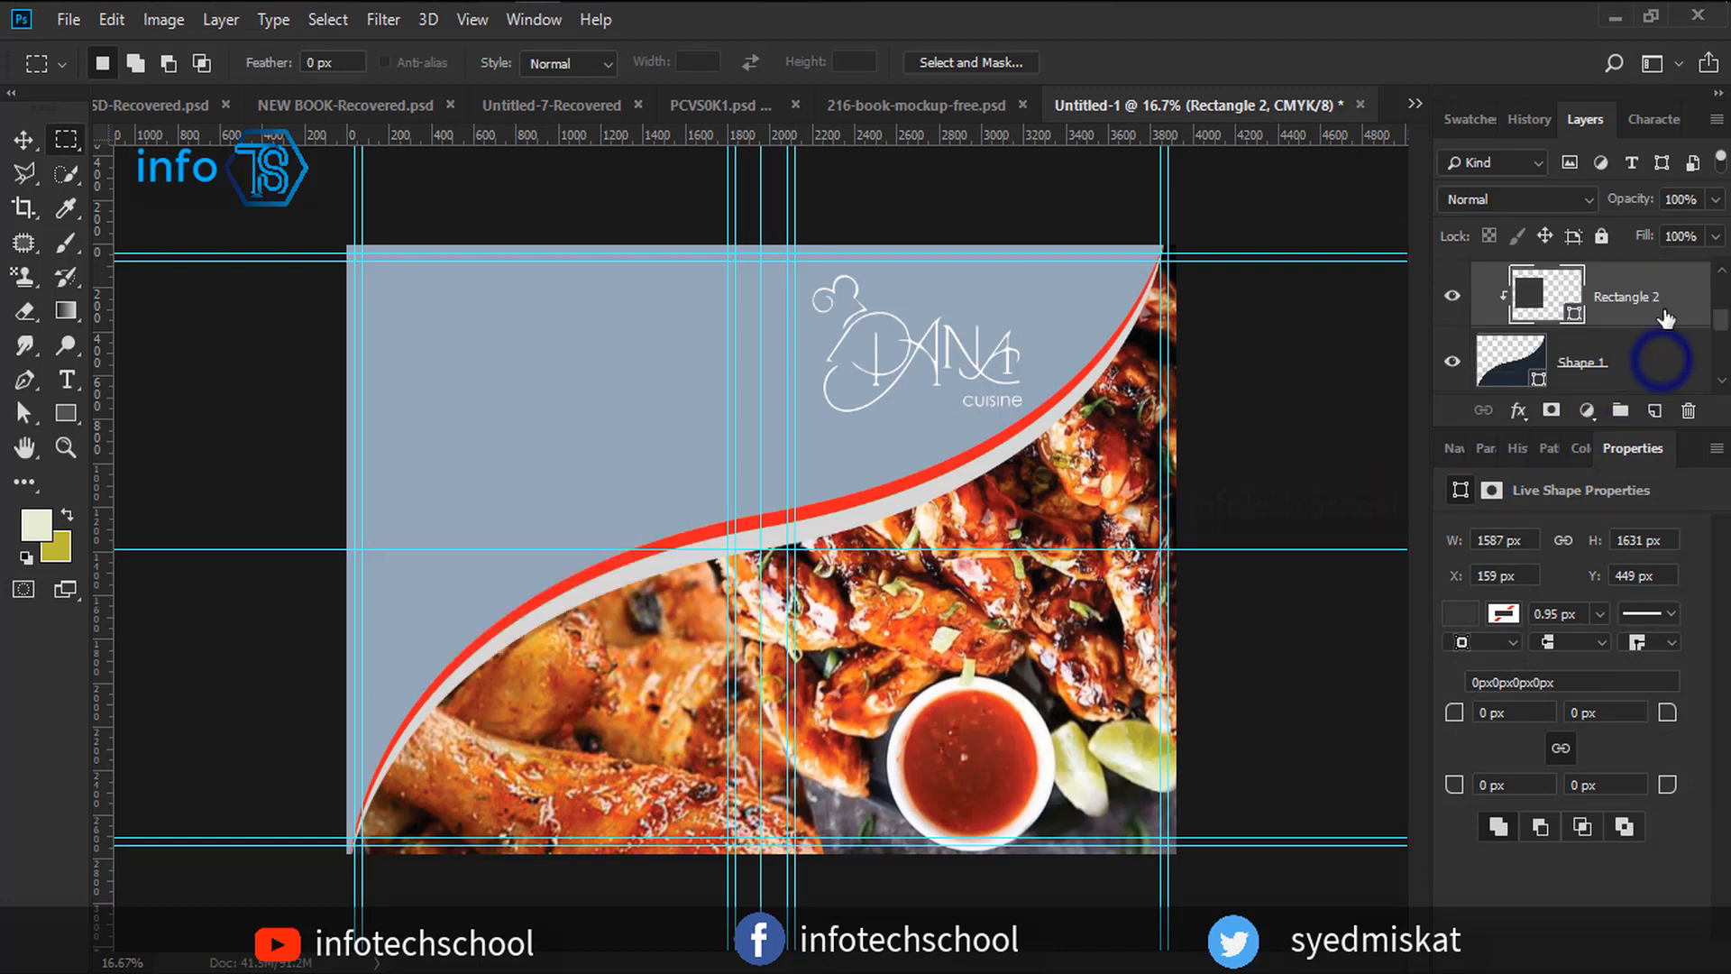
{"action": "scroll", "coordinate": [1661, 329], "scroll_direction": "up", "scroll_amount": 2}
{"action": "scroll", "coordinate": [1659, 326], "scroll_direction": "down", "scroll_amount": 5}
{"action": "scroll", "coordinate": [1658, 324], "scroll_direction": "up", "scroll_amount": 3}
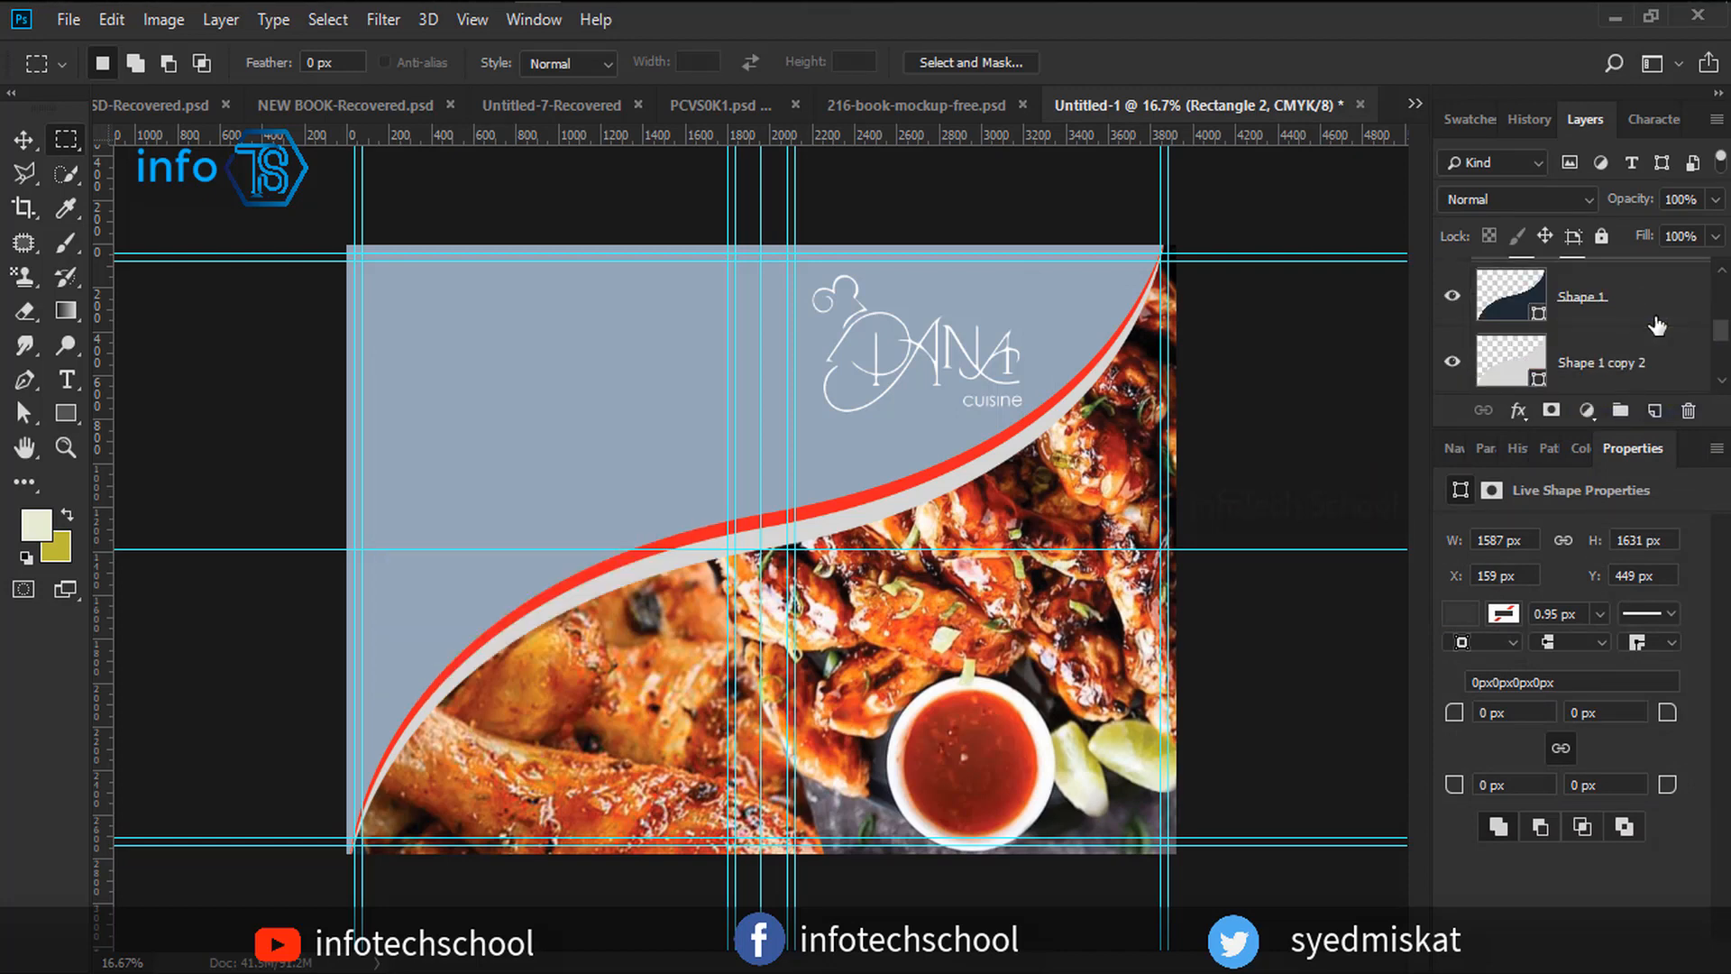
{"action": "mouse_move", "coordinate": [1629, 295]}
{"action": "left_mouse_down"}
{"action": "mouse_move", "coordinate": [1628, 383]}
{"action": "mouse_move", "coordinate": [1620, 286]}
{"action": "left_mouse_up"}
{"action": "scroll", "coordinate": [1625, 347], "scroll_direction": "up", "scroll_amount": 1}
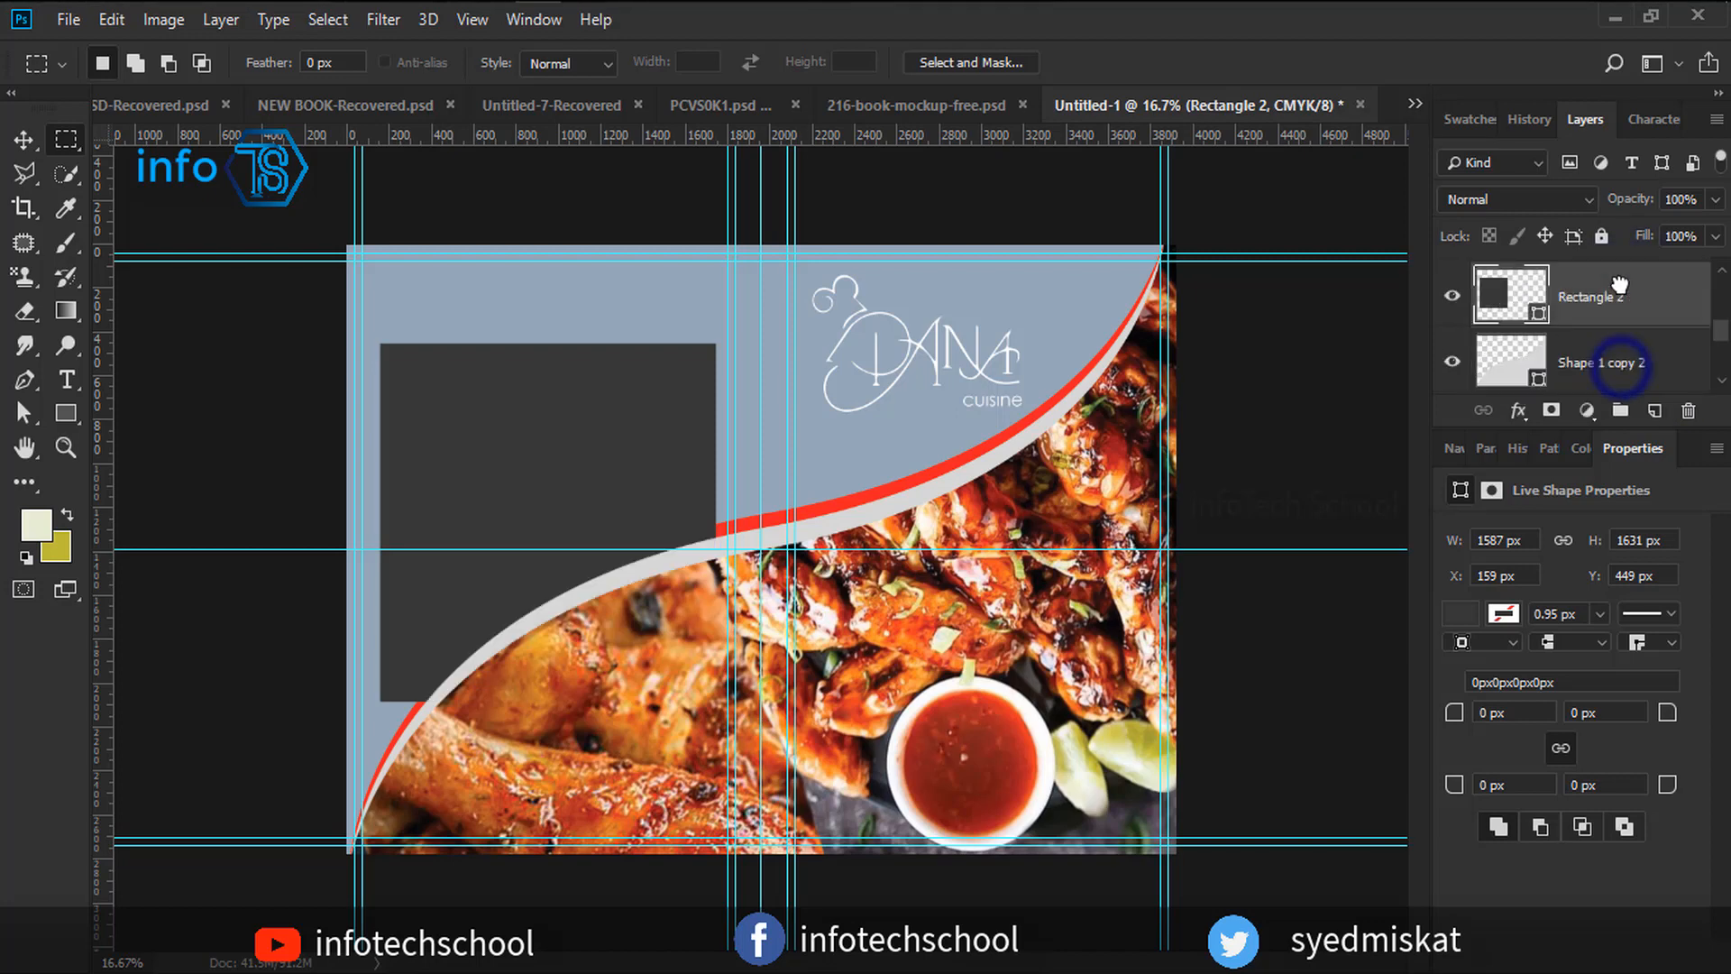
{"action": "scroll", "coordinate": [1629, 308], "scroll_direction": "up", "scroll_amount": 1}
{"action": "left_click_drag", "start_coordinate": [1631, 358], "coordinate": [1627, 290]}
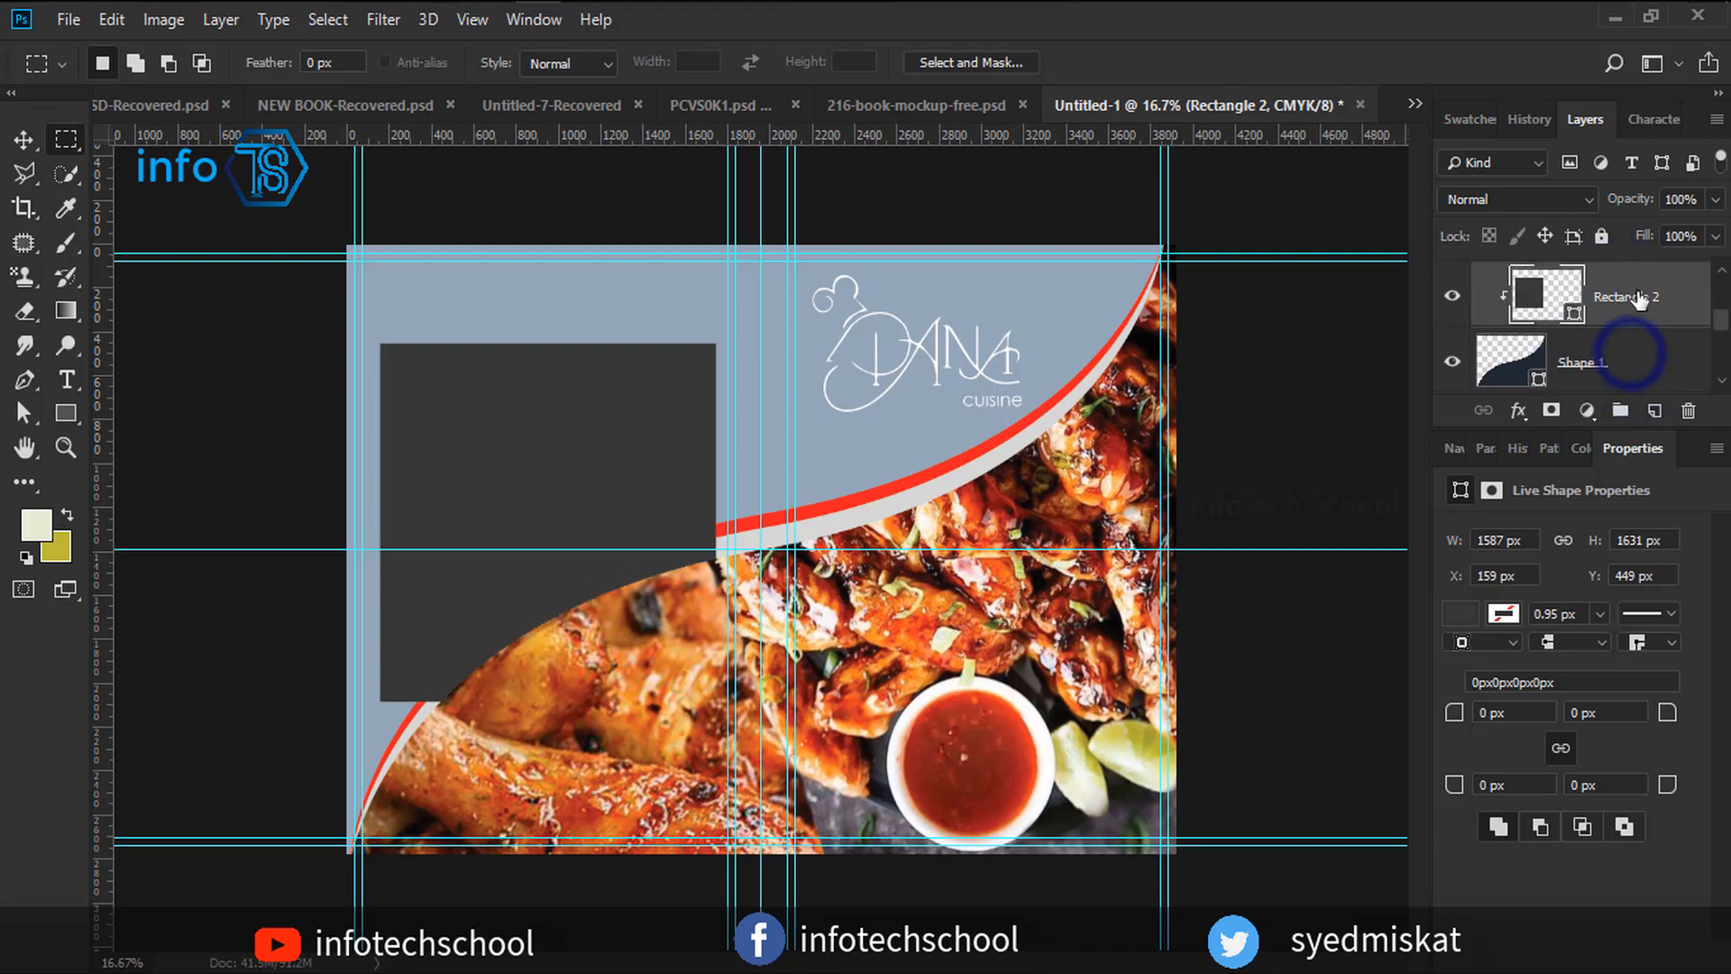
Try releasing the dark grey rectangle layer's clipping mask above Shape 1, and undo the release.
{"action": "left_click", "coordinate": [1656, 325], "text": "alt"}
{"action": "right_click", "coordinate": [1705, 294]}
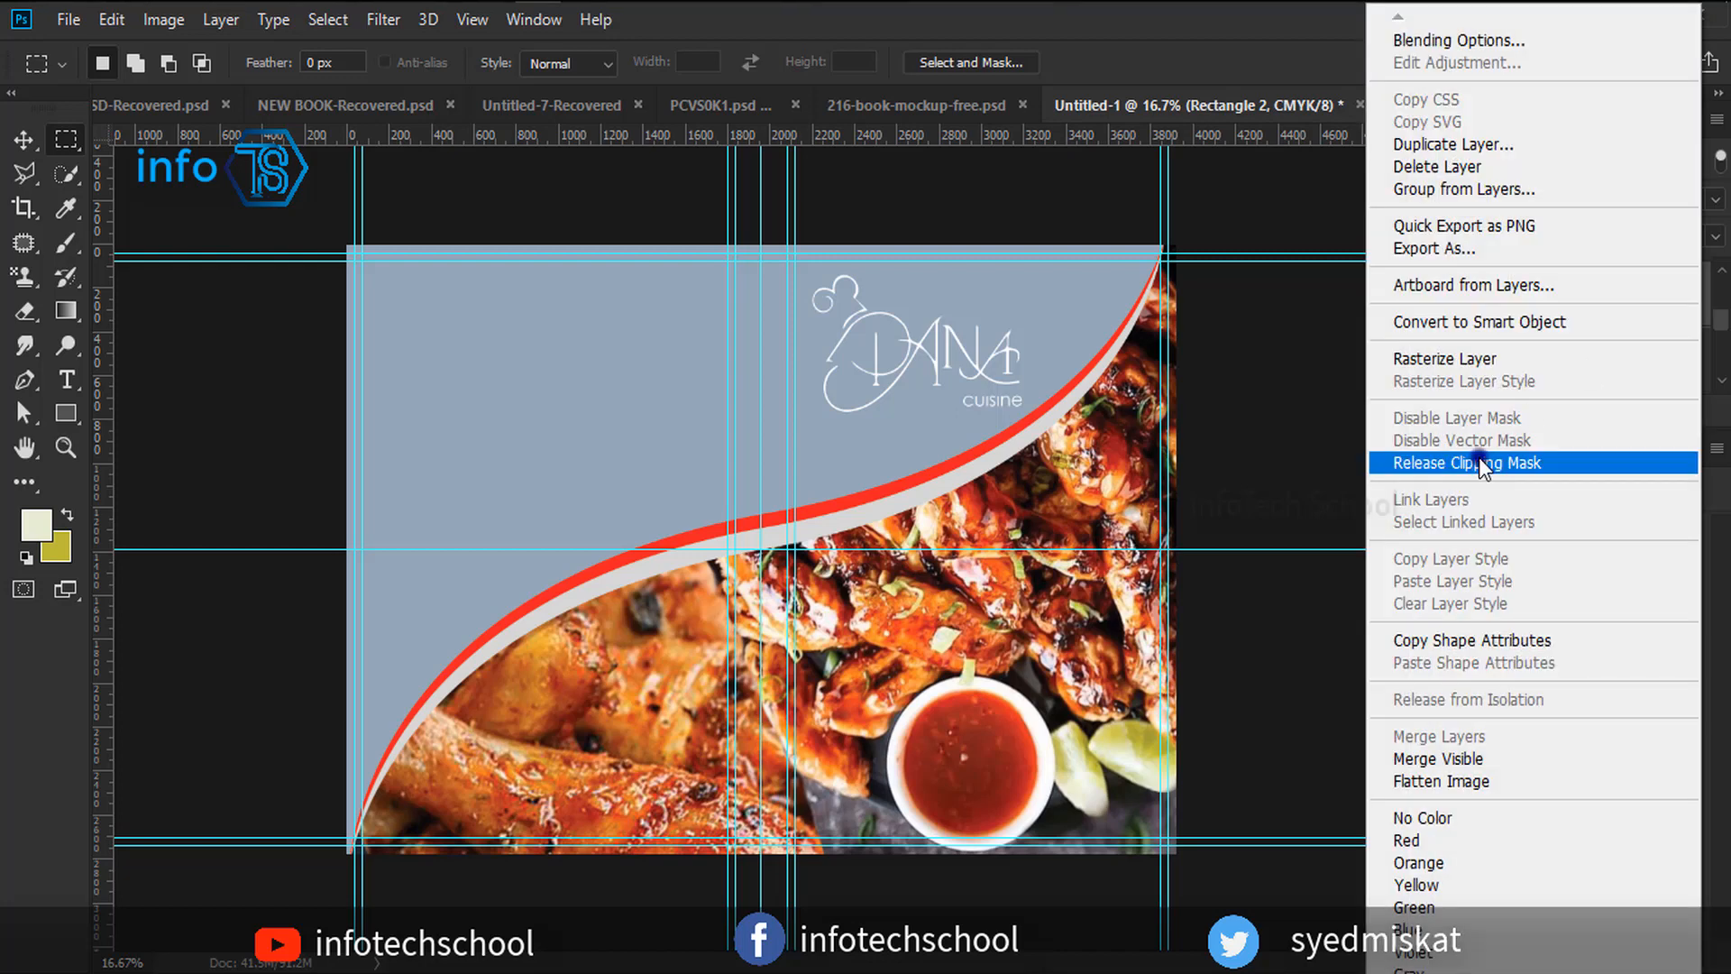
{"action": "left_click", "coordinate": [1479, 457]}
{"action": "scroll", "coordinate": [1594, 345], "scroll_direction": "down", "scroll_amount": 1}
{"action": "scroll", "coordinate": [1594, 345], "scroll_direction": "up", "scroll_amount": 1}
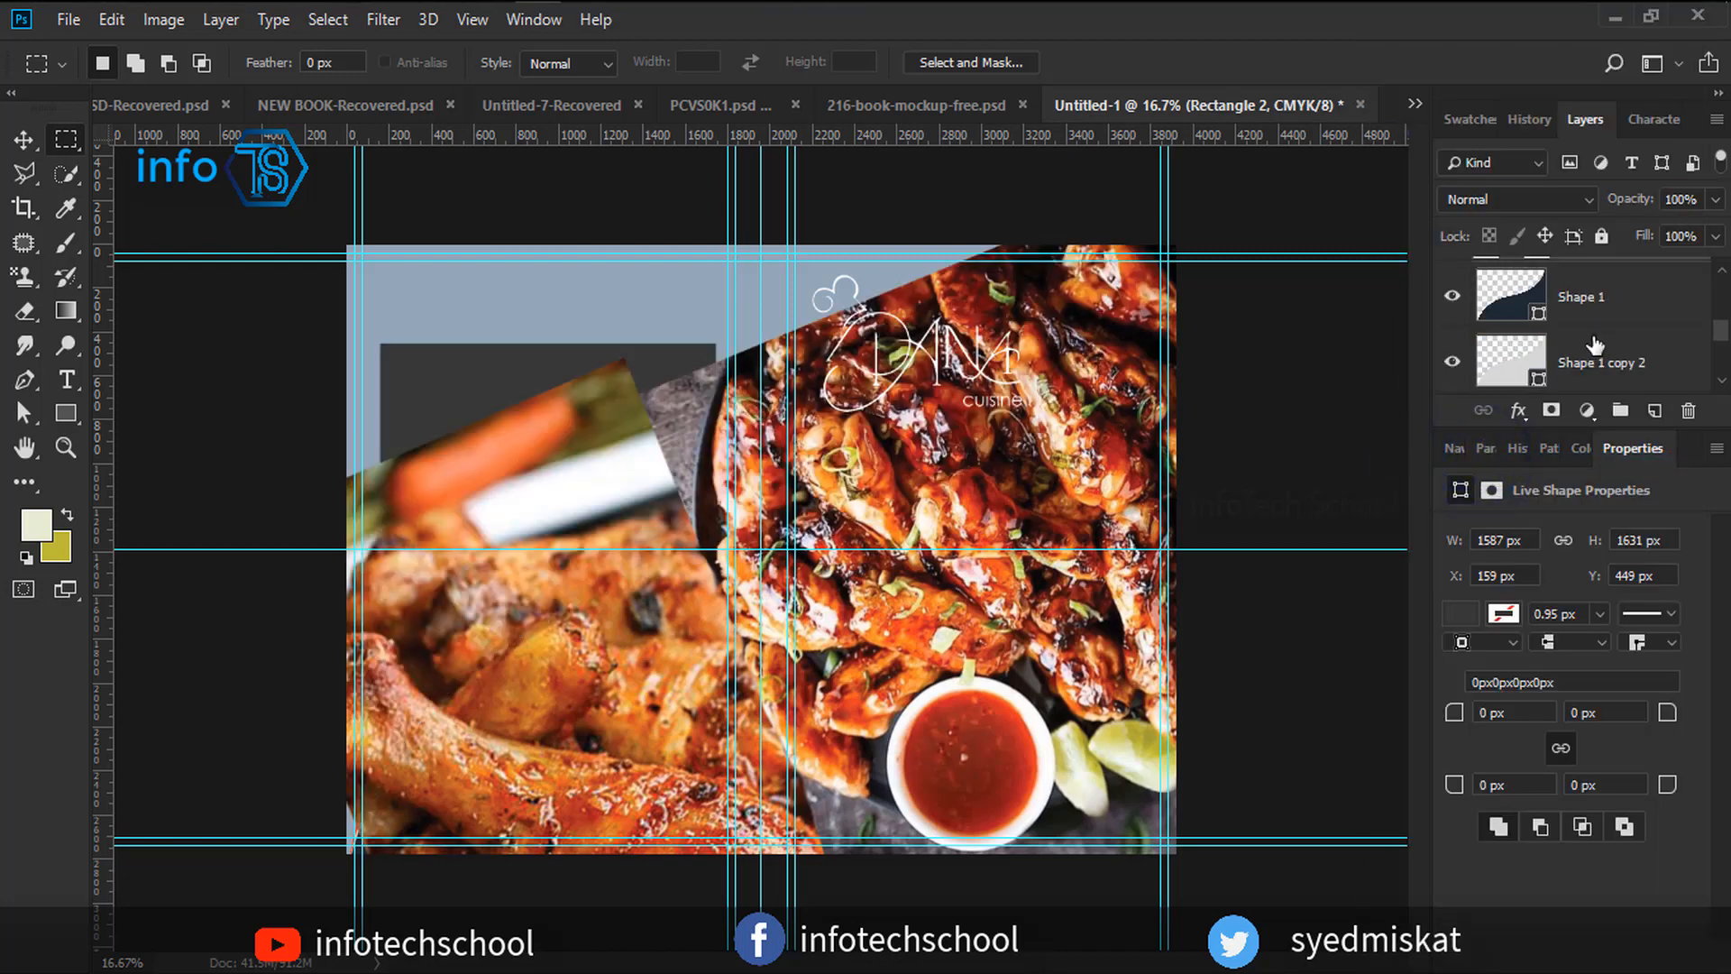
{"action": "scroll", "coordinate": [1594, 345], "scroll_direction": "down", "scroll_amount": 2}
{"action": "scroll", "coordinate": [1594, 345], "scroll_direction": "up", "scroll_amount": 4}
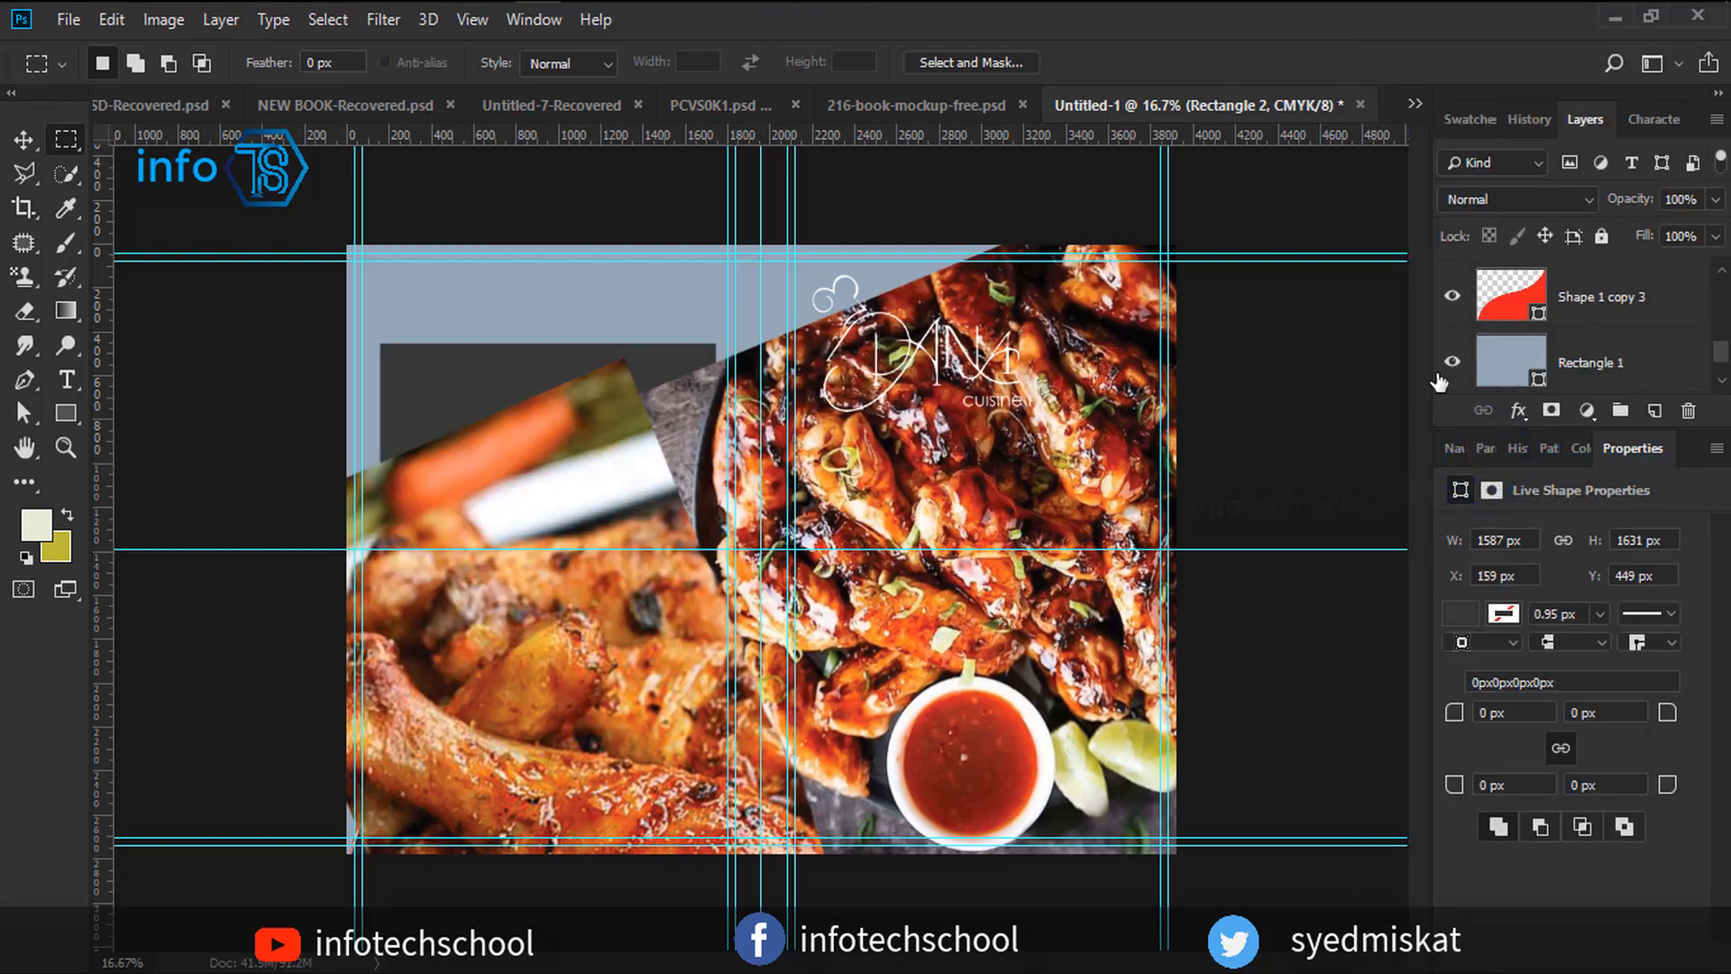
{"action": "left_click", "coordinate": [1451, 363]}
{"action": "left_click", "coordinate": [1452, 363]}
{"action": "key", "text": "ctrl+z"}
Move the dark grey rectangle layer back down the stack to directly above the Rectangle 1 background layer.
{"action": "scroll", "coordinate": [1582, 363], "scroll_direction": "down", "scroll_amount": 1}
{"action": "scroll", "coordinate": [1584, 362], "scroll_direction": "up", "scroll_amount": 4}
{"action": "scroll", "coordinate": [1583, 363], "scroll_direction": "down", "scroll_amount": 3}
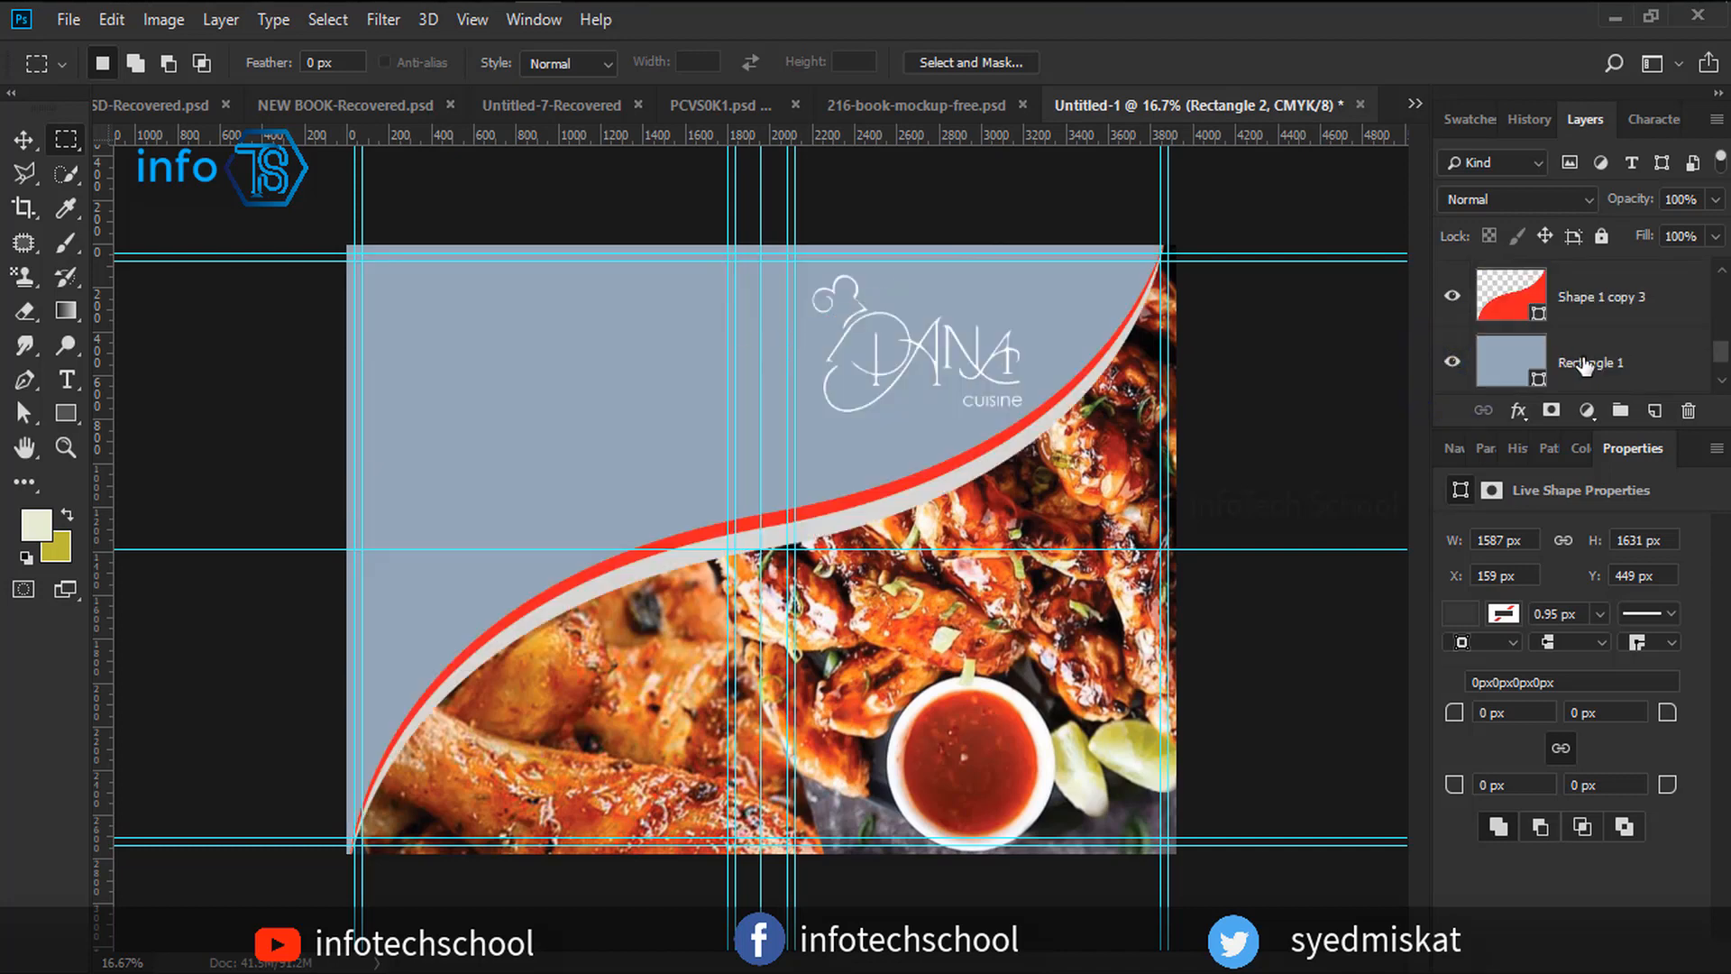
{"action": "scroll", "coordinate": [1584, 363], "scroll_direction": "down", "scroll_amount": 2}
{"action": "scroll", "coordinate": [1573, 367], "scroll_direction": "up", "scroll_amount": 4}
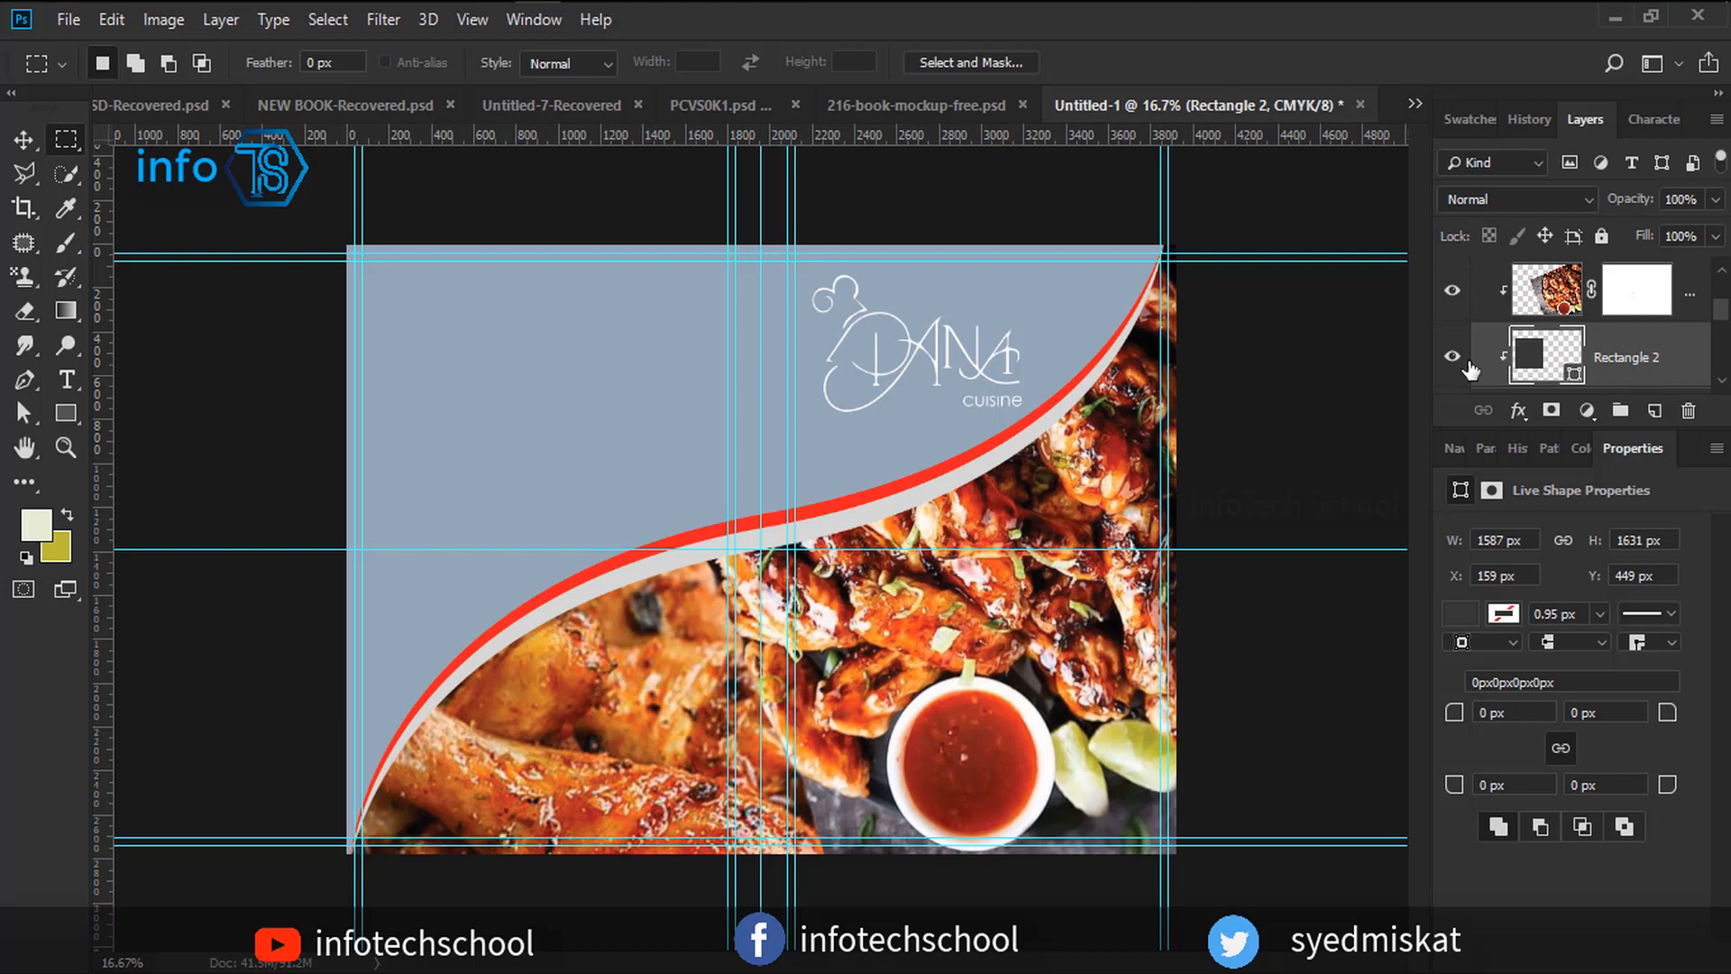
{"action": "scroll", "coordinate": [1626, 352], "scroll_direction": "down", "scroll_amount": 1}
{"action": "left_click_drag", "start_coordinate": [1619, 289], "coordinate": [1630, 378]}
{"action": "scroll", "coordinate": [1630, 372], "scroll_direction": "down", "scroll_amount": 1}
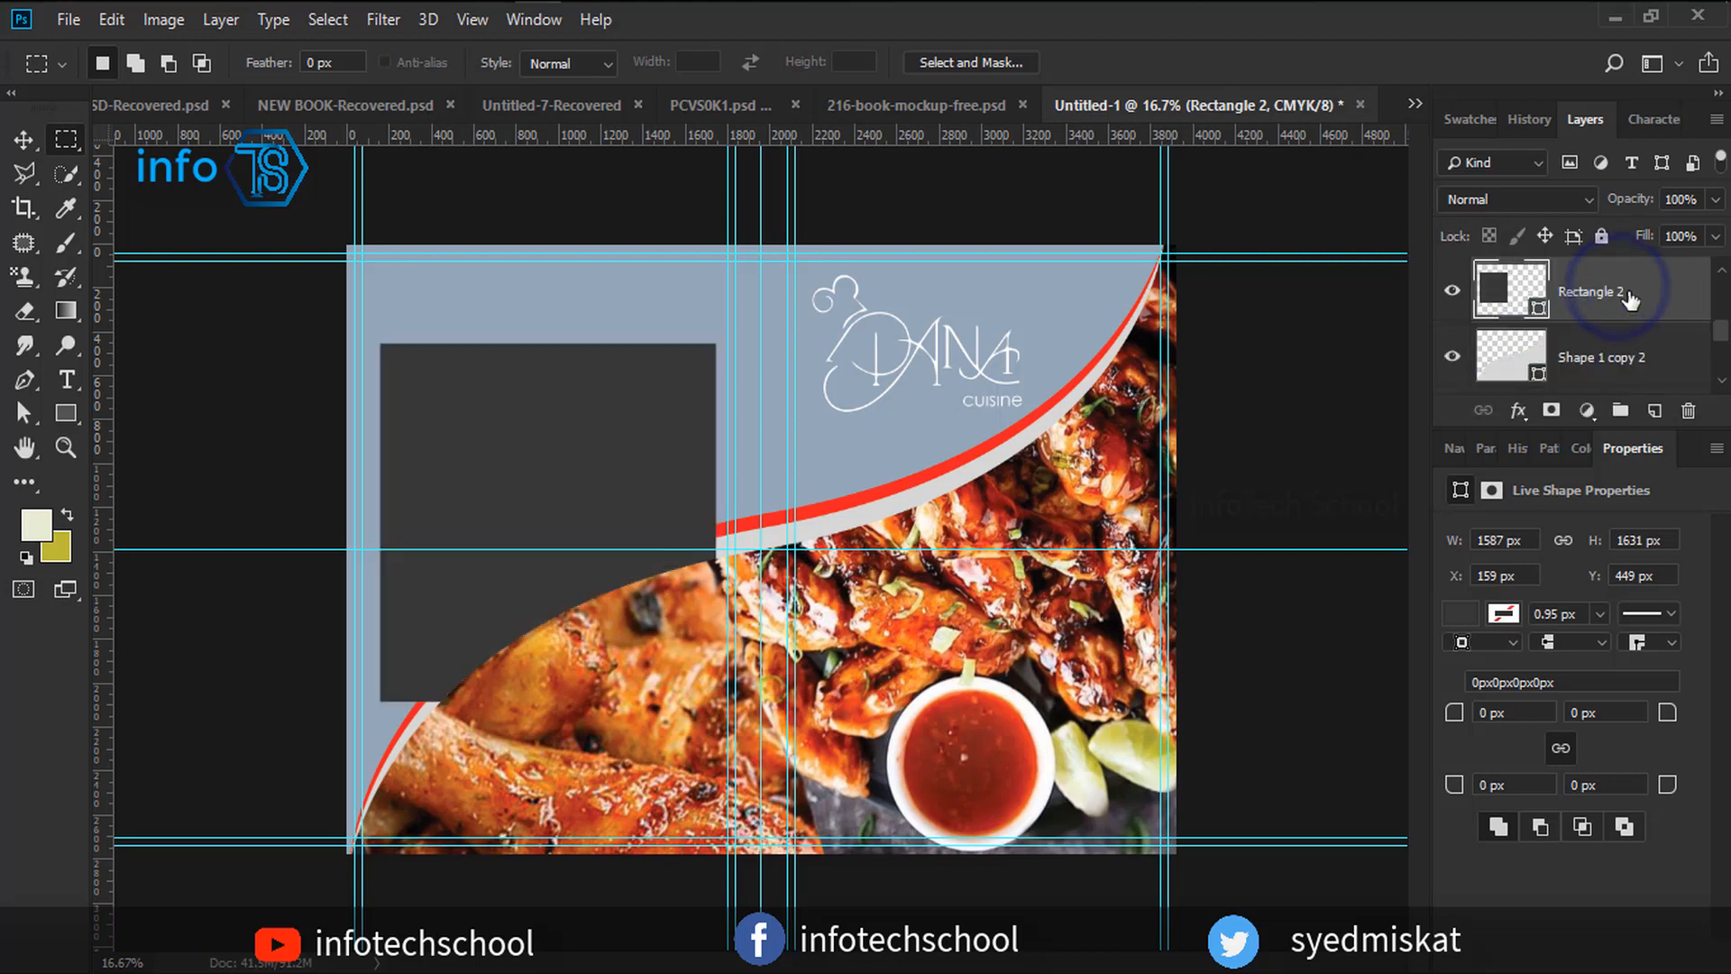
{"action": "left_click_drag", "start_coordinate": [1629, 293], "coordinate": [1628, 379]}
{"action": "scroll", "coordinate": [1629, 384], "scroll_direction": "down", "scroll_amount": 2}
{"action": "scroll", "coordinate": [1633, 382], "scroll_direction": "up", "scroll_amount": 1}
{"action": "left_click_drag", "start_coordinate": [1638, 286], "coordinate": [1638, 375]}
{"action": "scroll", "coordinate": [1638, 375], "scroll_direction": "down", "scroll_amount": 1}
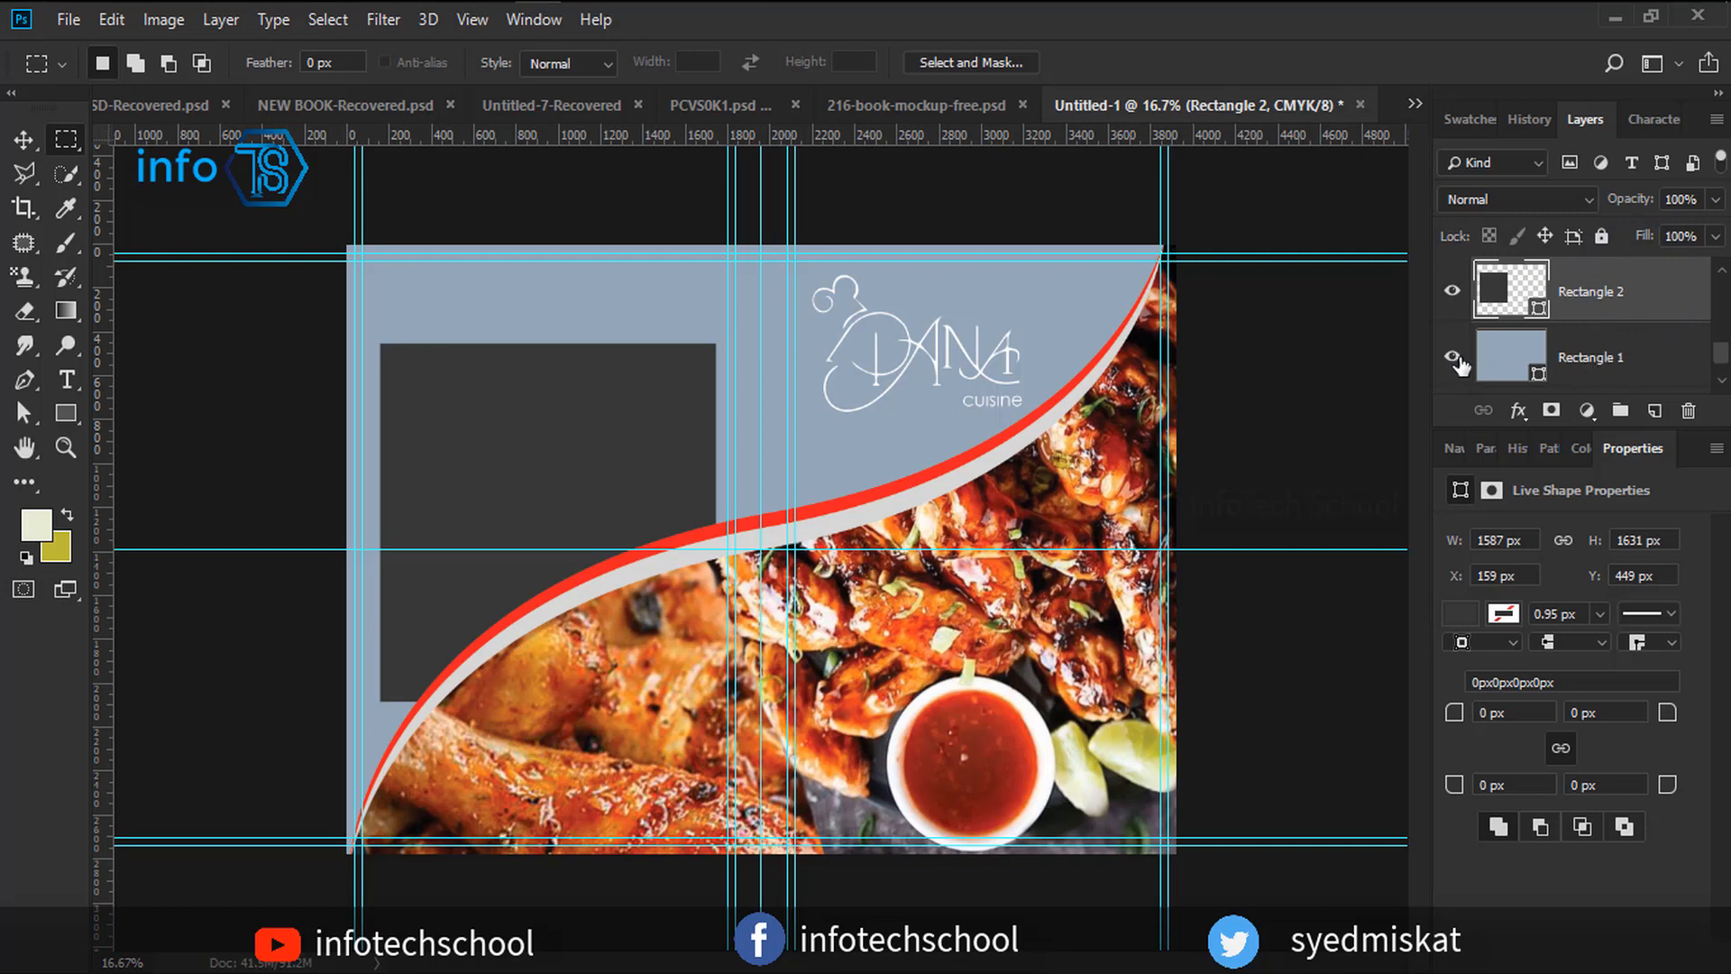
Move the dark grey rectangle layer to the top of the layer stack, above the logo smart object.
{"action": "scroll", "coordinate": [1656, 311], "scroll_direction": "up", "scroll_amount": 1}
{"action": "left_click_drag", "start_coordinate": [1669, 351], "coordinate": [1645, 209]}
{"action": "left_click_drag", "start_coordinate": [1630, 273], "coordinate": [1630, 274]}
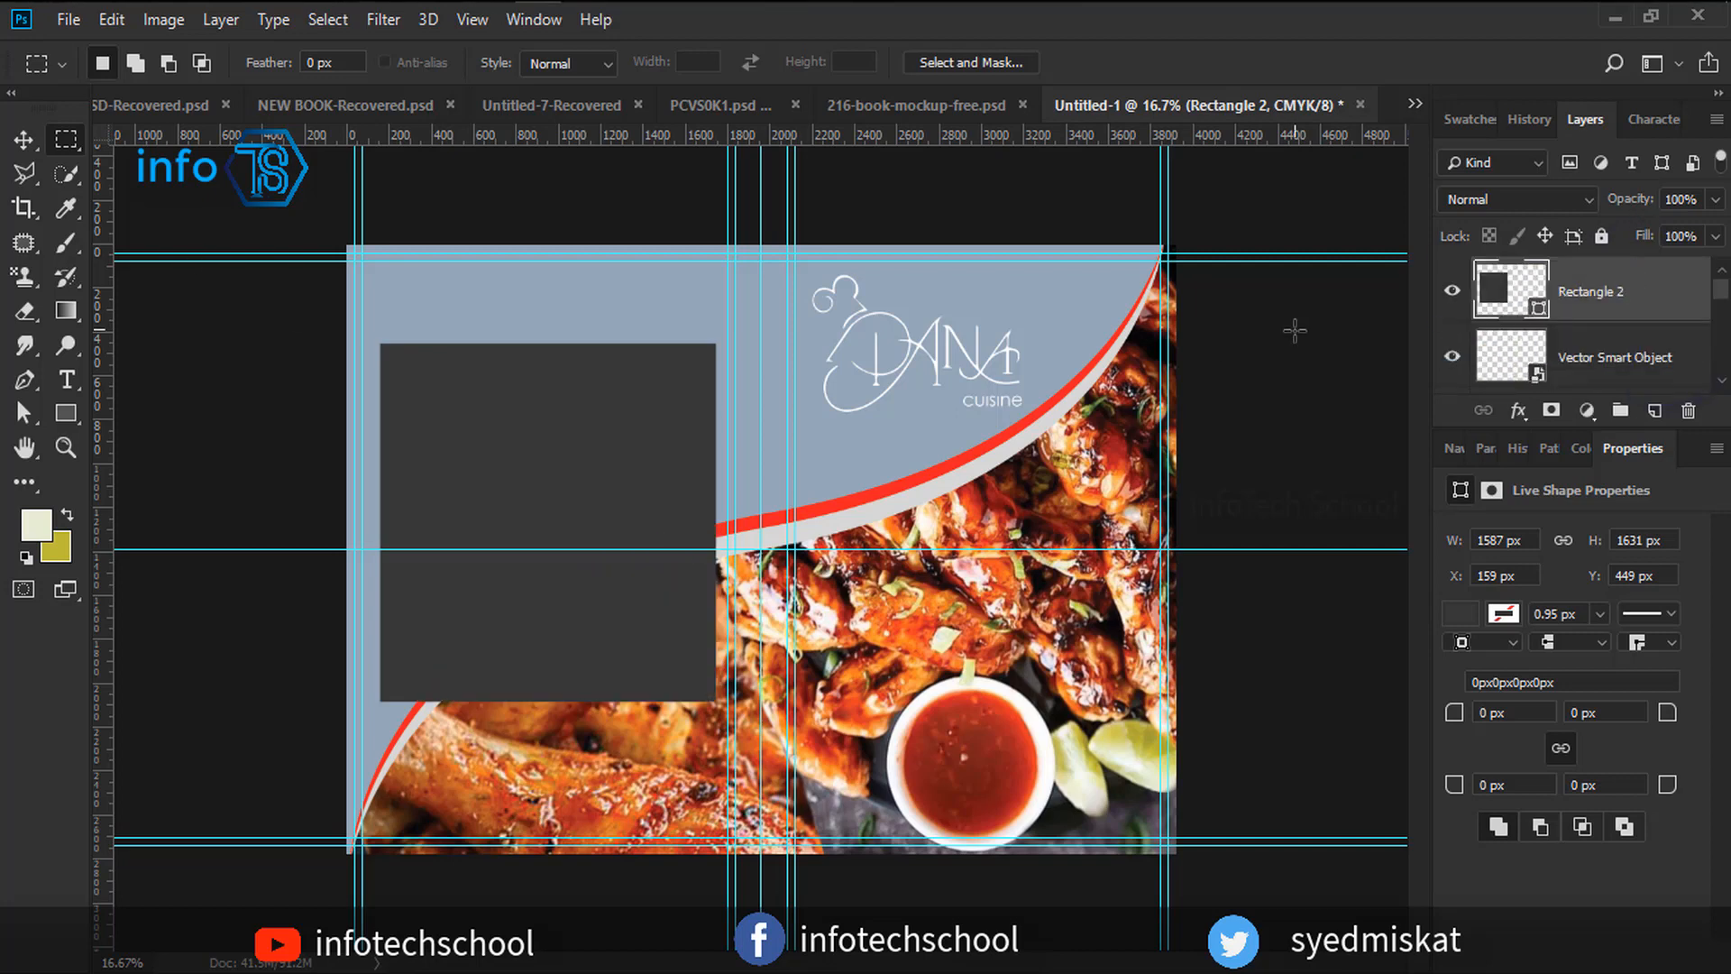
Centre the dark grey rectangle vertically and horizontally within the back cover's margin guides, and clear the selection.
{"action": "left_click_drag", "start_coordinate": [365, 262], "coordinate": [726, 836]}
{"action": "left_click", "coordinate": [24, 139]}
{"action": "left_click", "coordinate": [513, 65]}
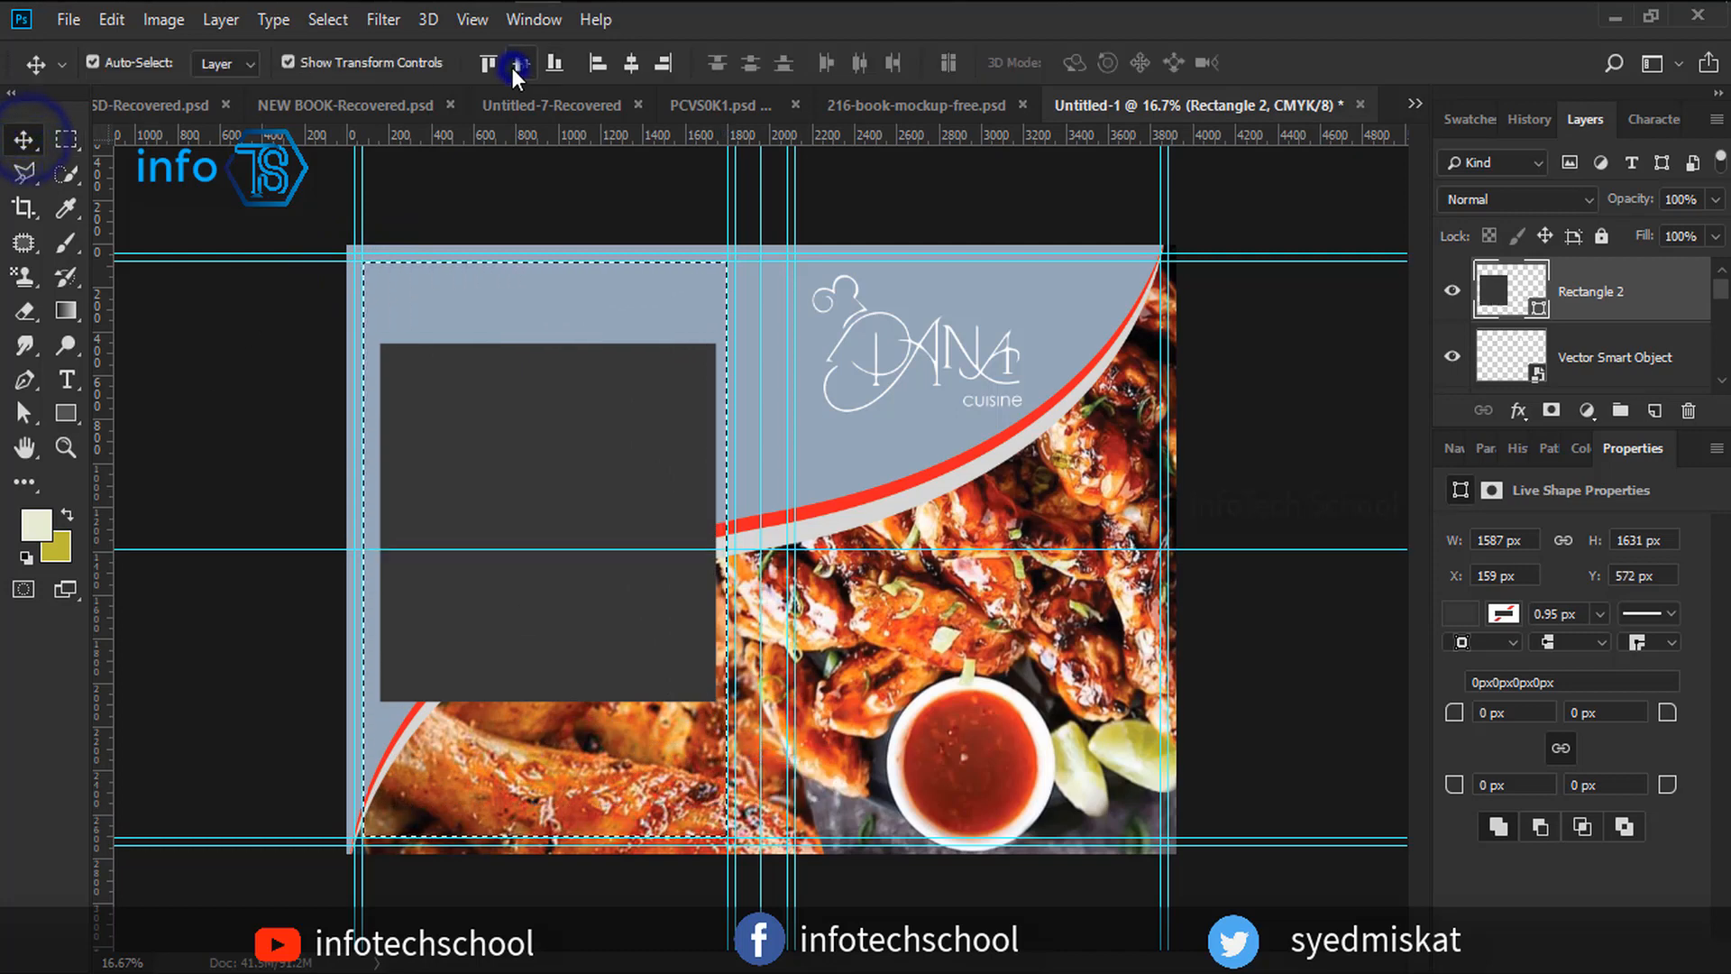
{"action": "left_click", "coordinate": [631, 62]}
{"action": "left_click", "coordinate": [66, 139]}
{"action": "left_click", "coordinate": [506, 294]}
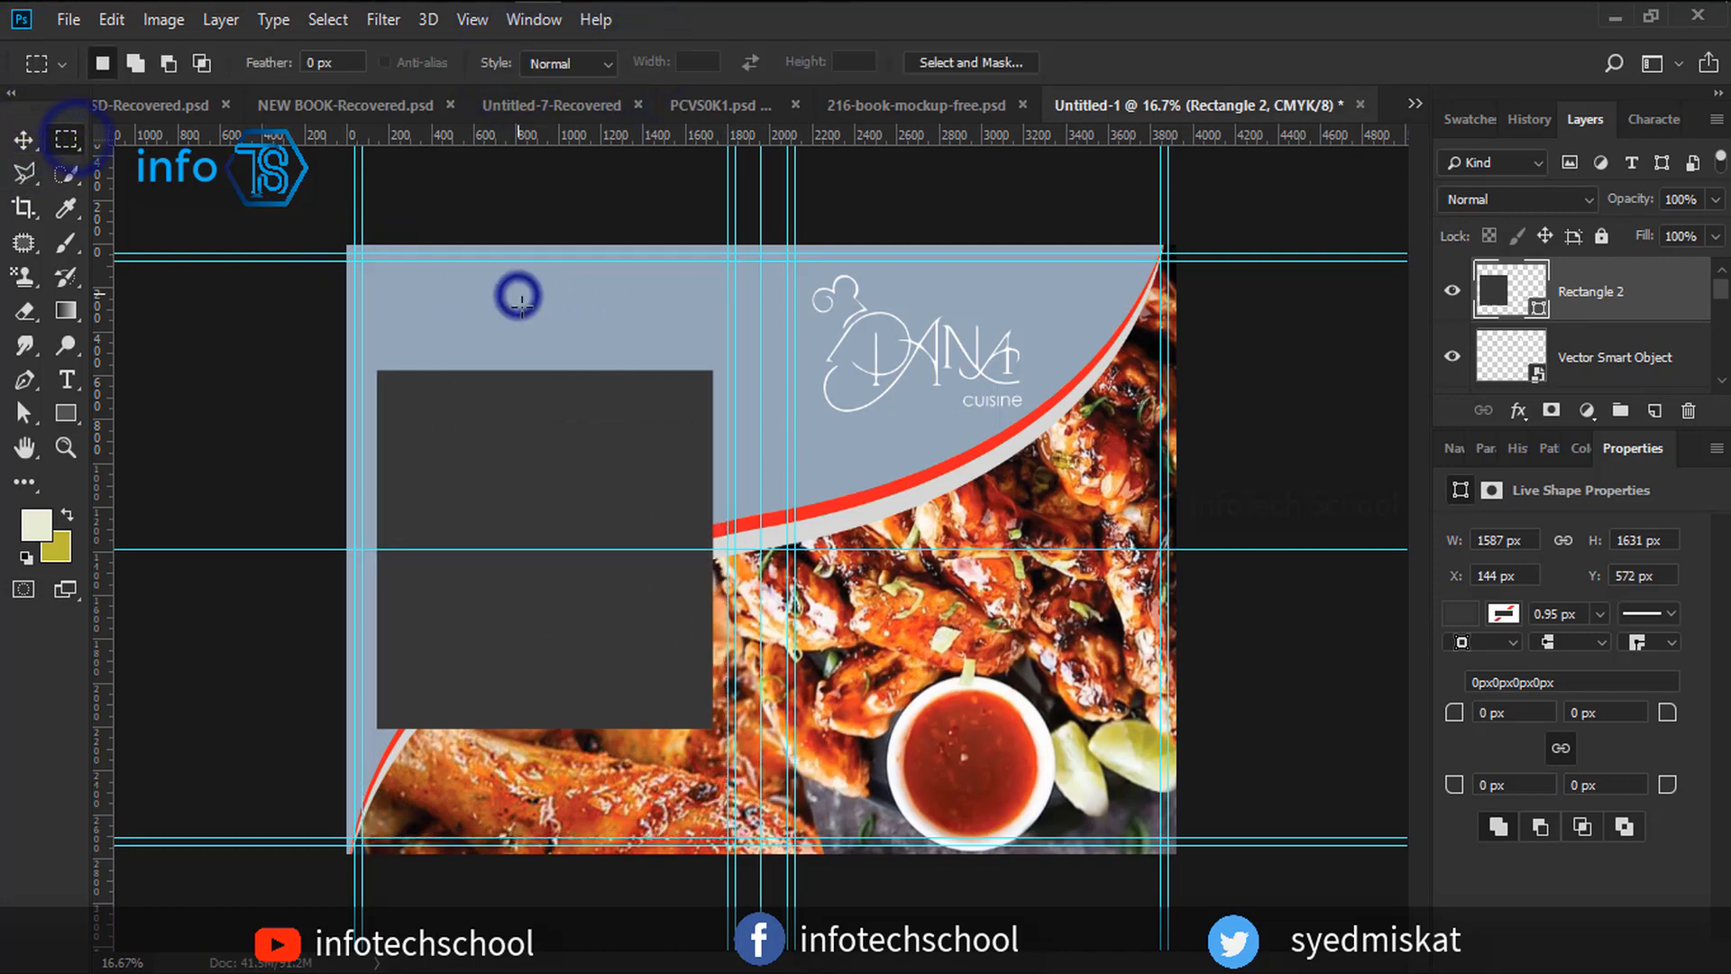
Start a text area inside the dark grey rectangle, and draw a text frame of lorem ipsum placeholder text over the logo in Illustrator.
{"action": "left_click", "coordinate": [65, 380]}
{"action": "left_click", "coordinate": [403, 398]}
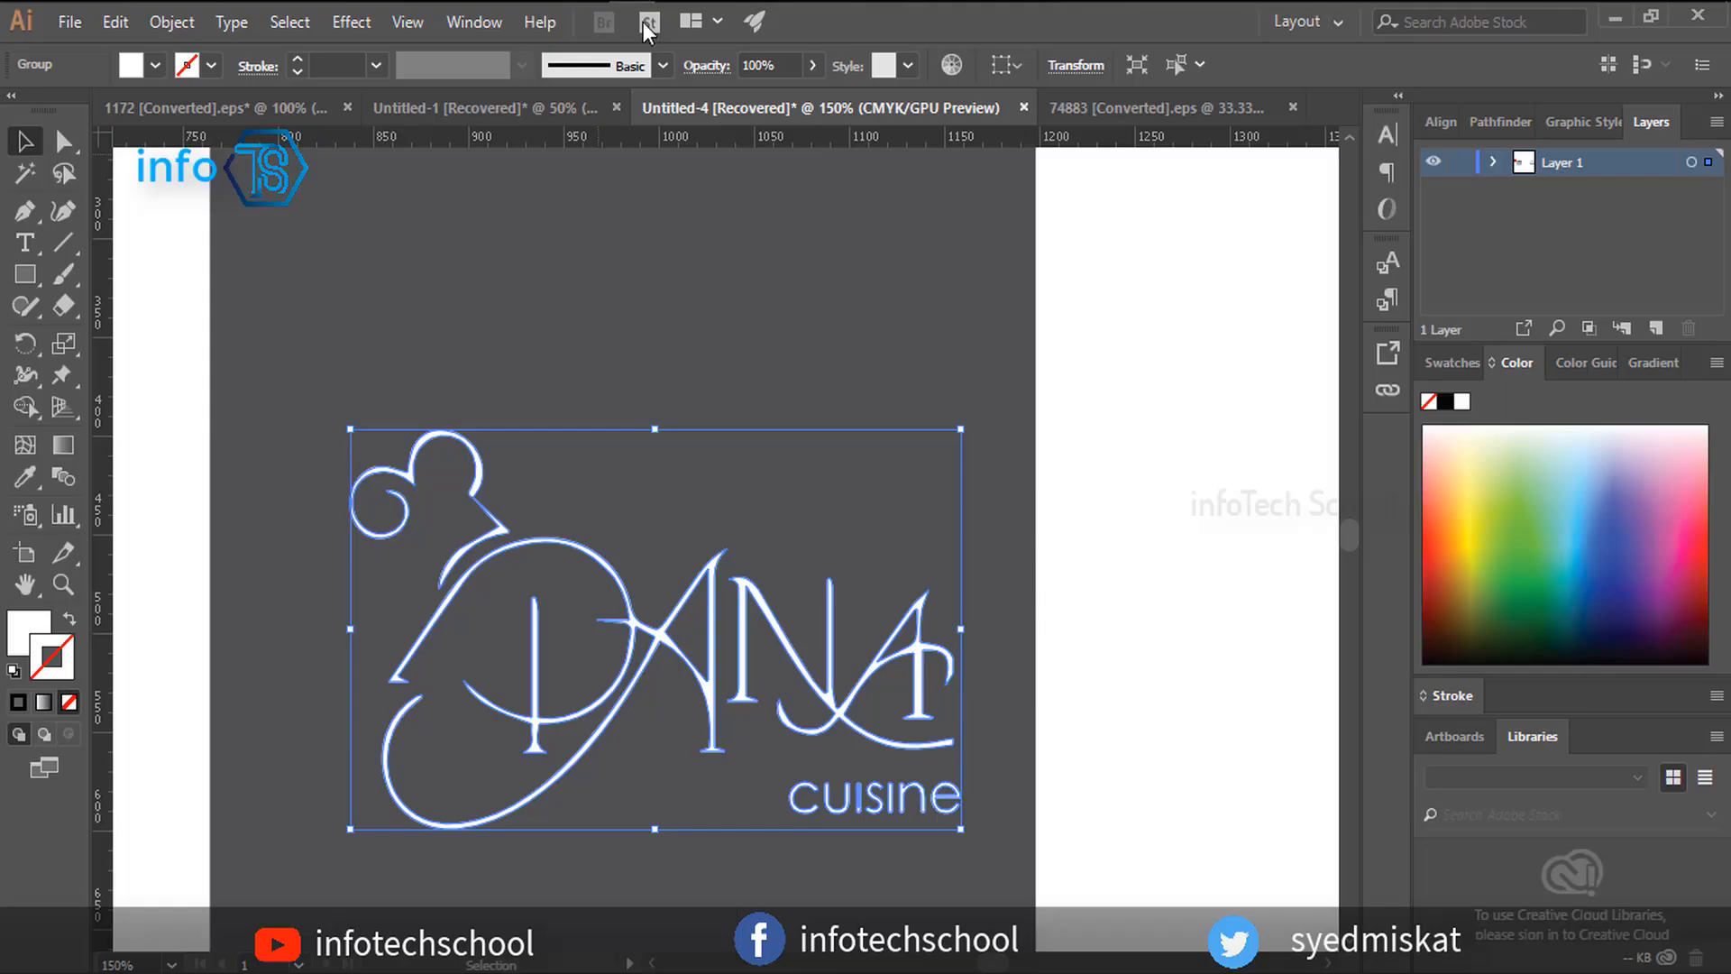
{"action": "left_click", "coordinate": [21, 244]}
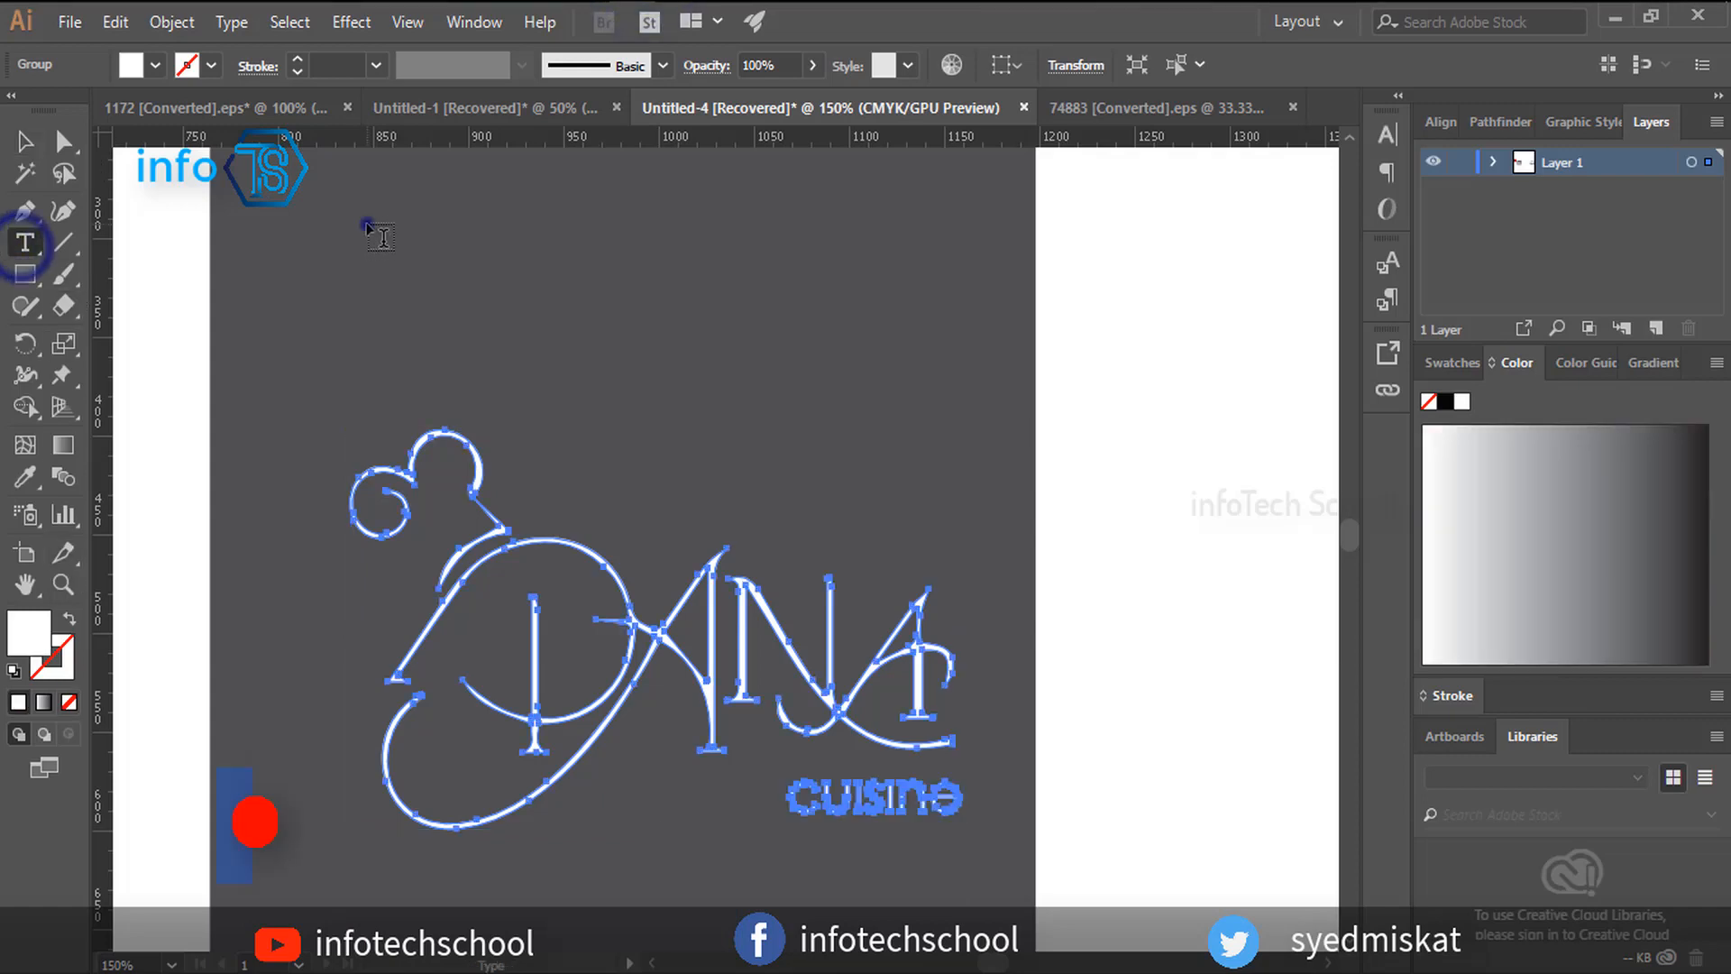
{"action": "left_click_drag", "start_coordinate": [366, 226], "coordinate": [955, 843]}
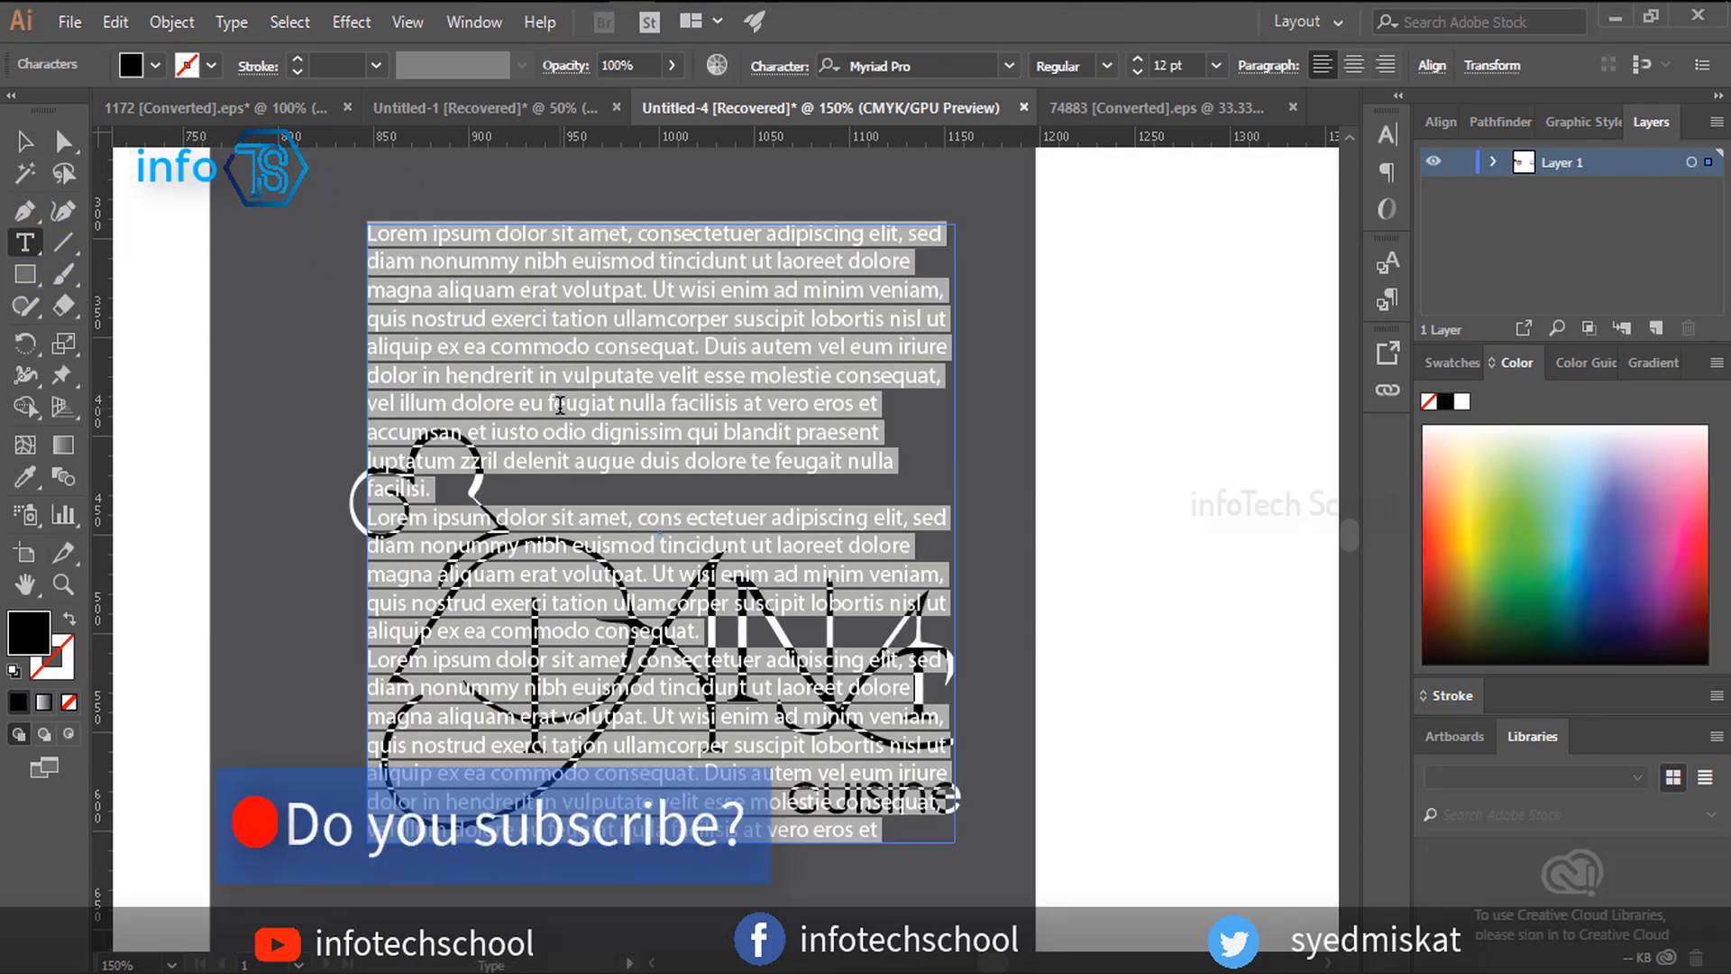
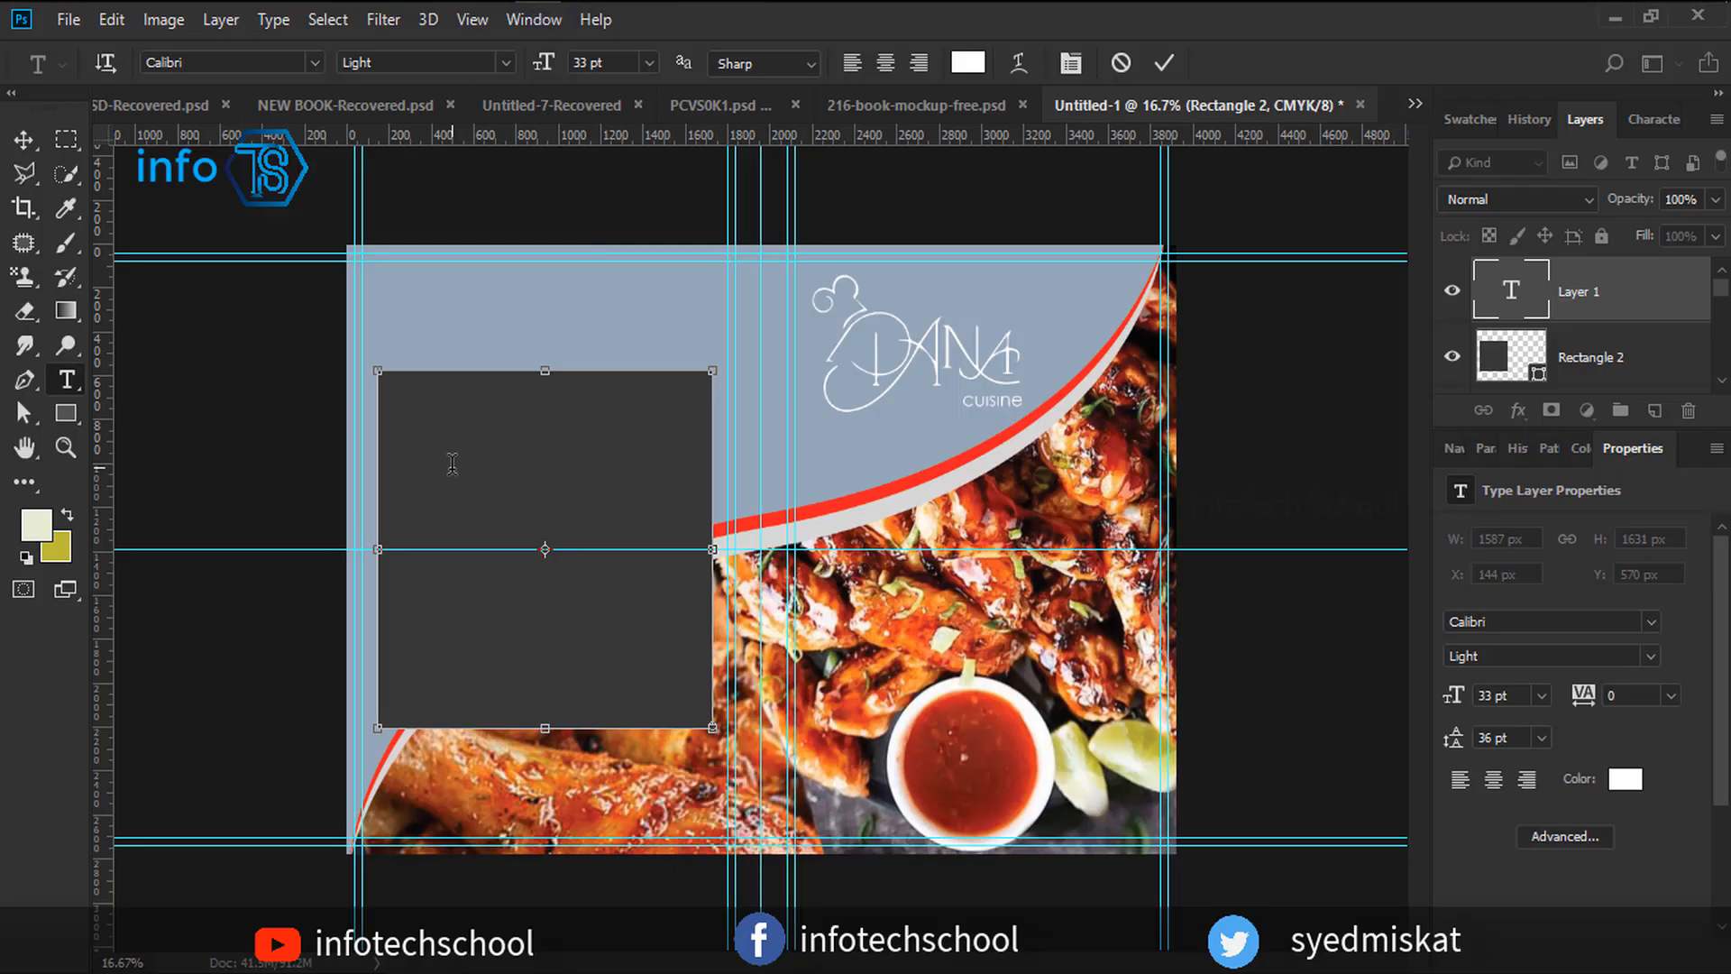
Copy the first nine lines of placeholder text from Illustrator and paste them into the dark rectangle's text area in Photoshop.
{"action": "left_click", "coordinate": [453, 463]}
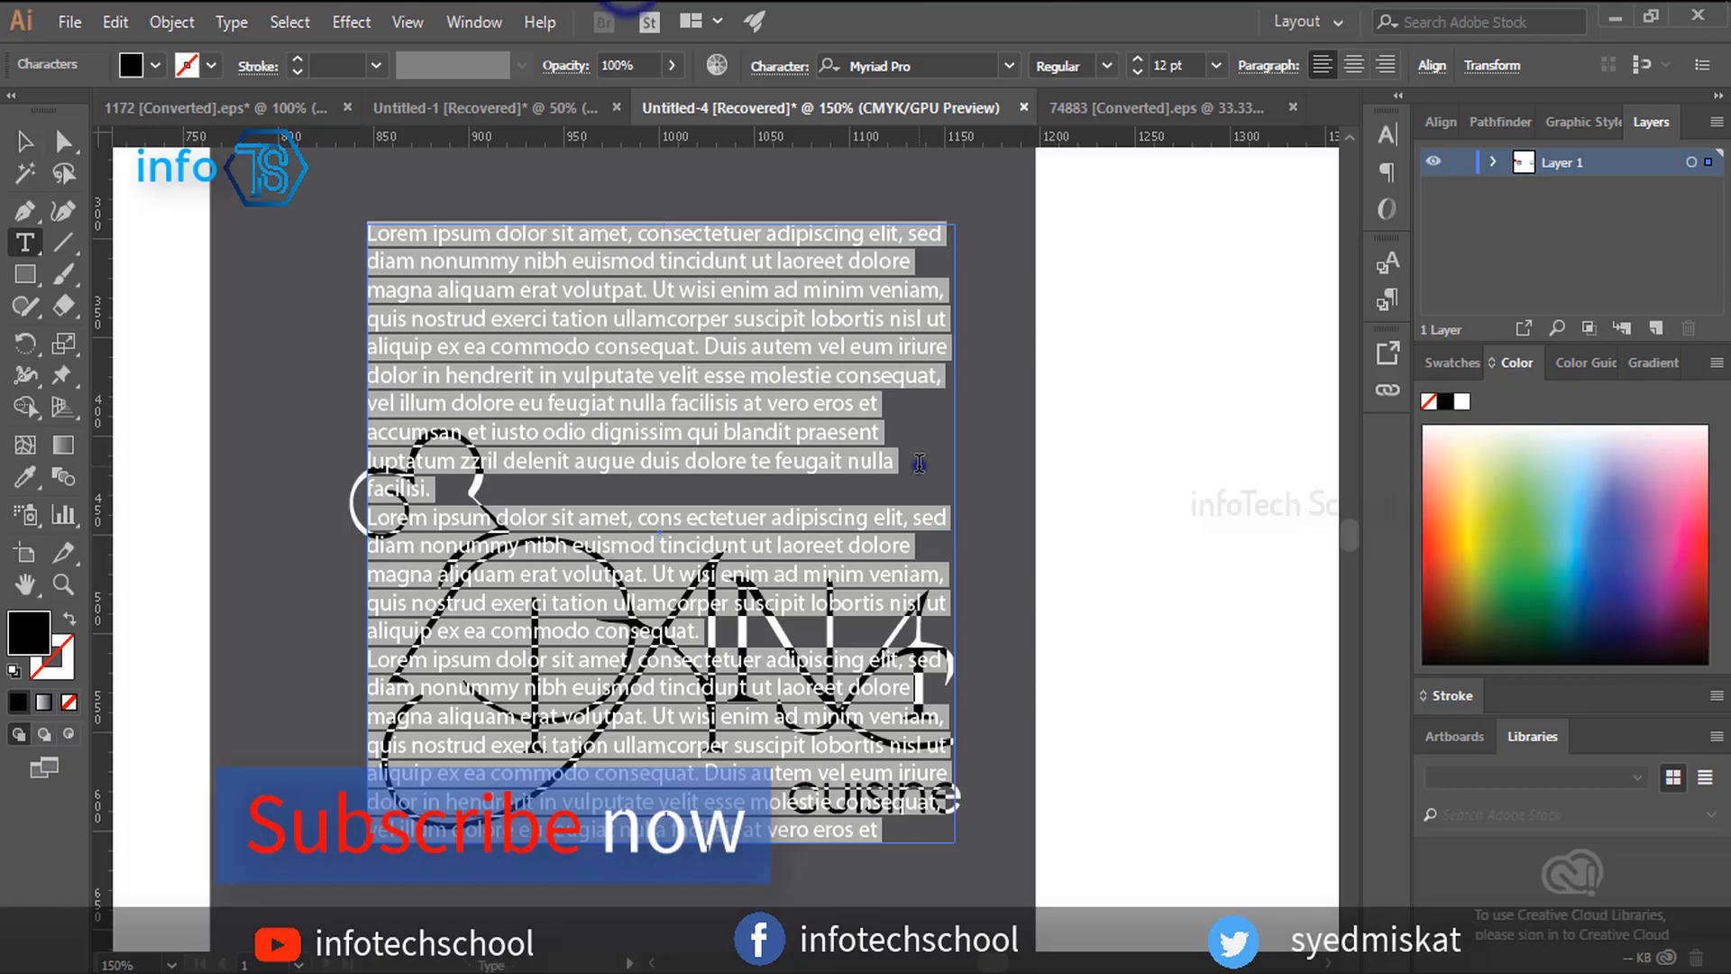
{"action": "left_click_drag", "start_coordinate": [920, 465], "coordinate": [331, 236]}
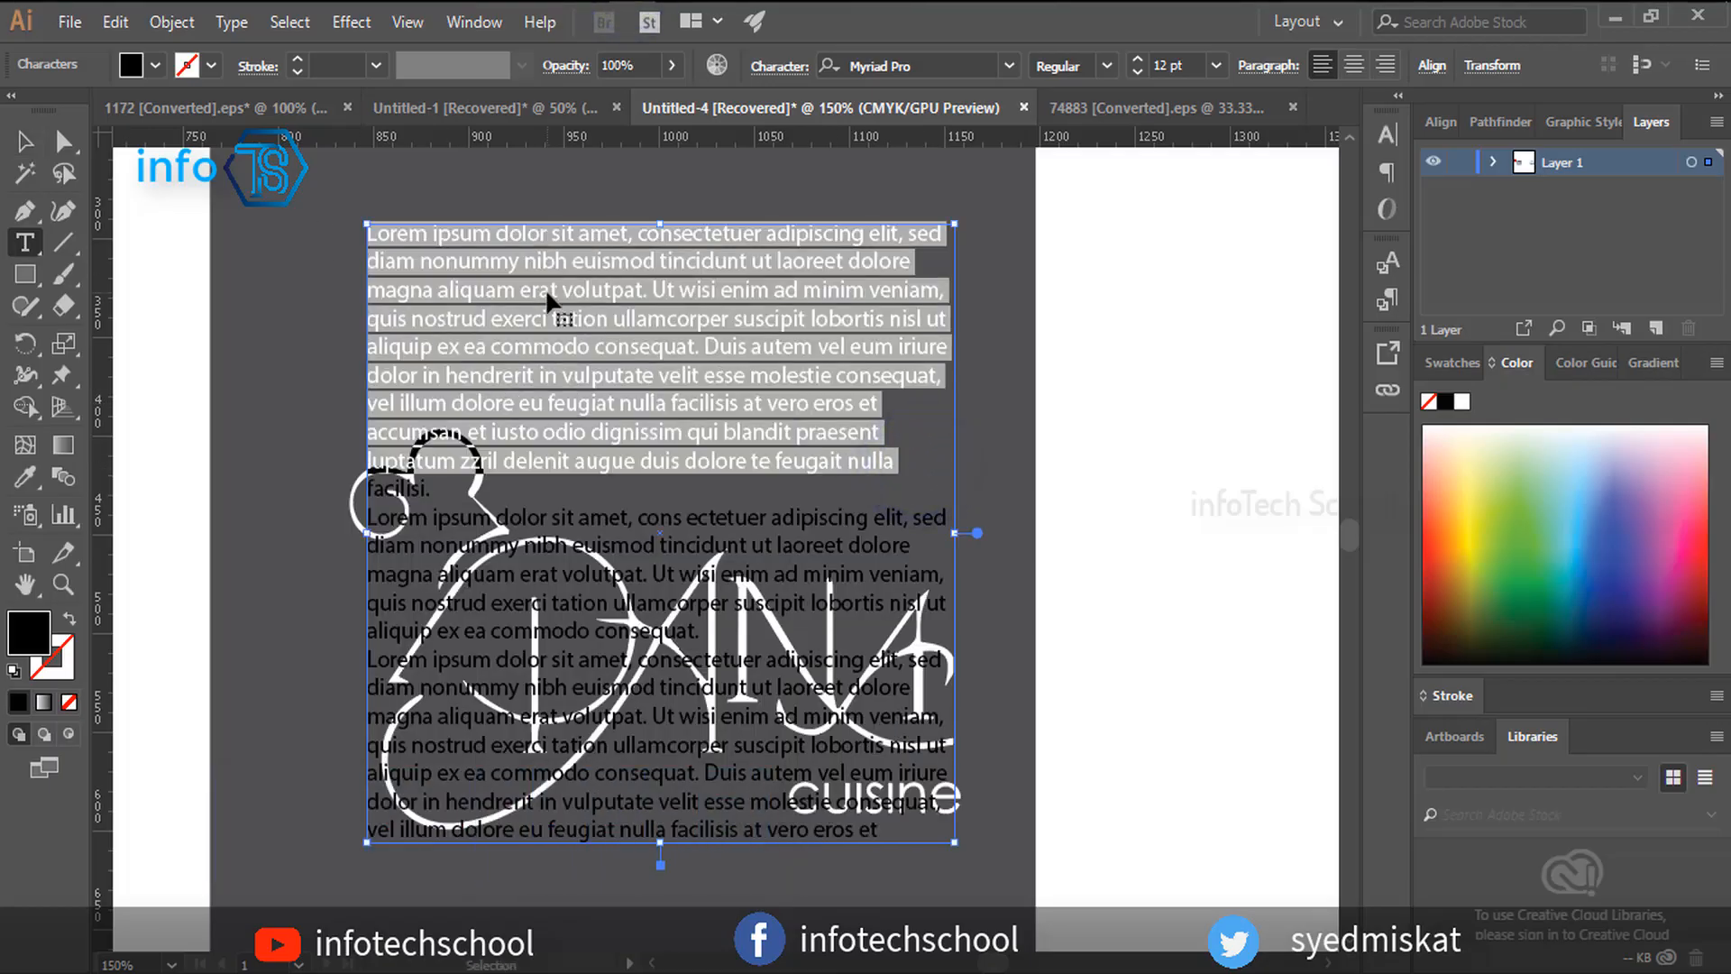
{"action": "left_click", "coordinate": [542, 2]}
{"action": "left_click_drag", "start_coordinate": [435, 385], "coordinate": [343, 380]}
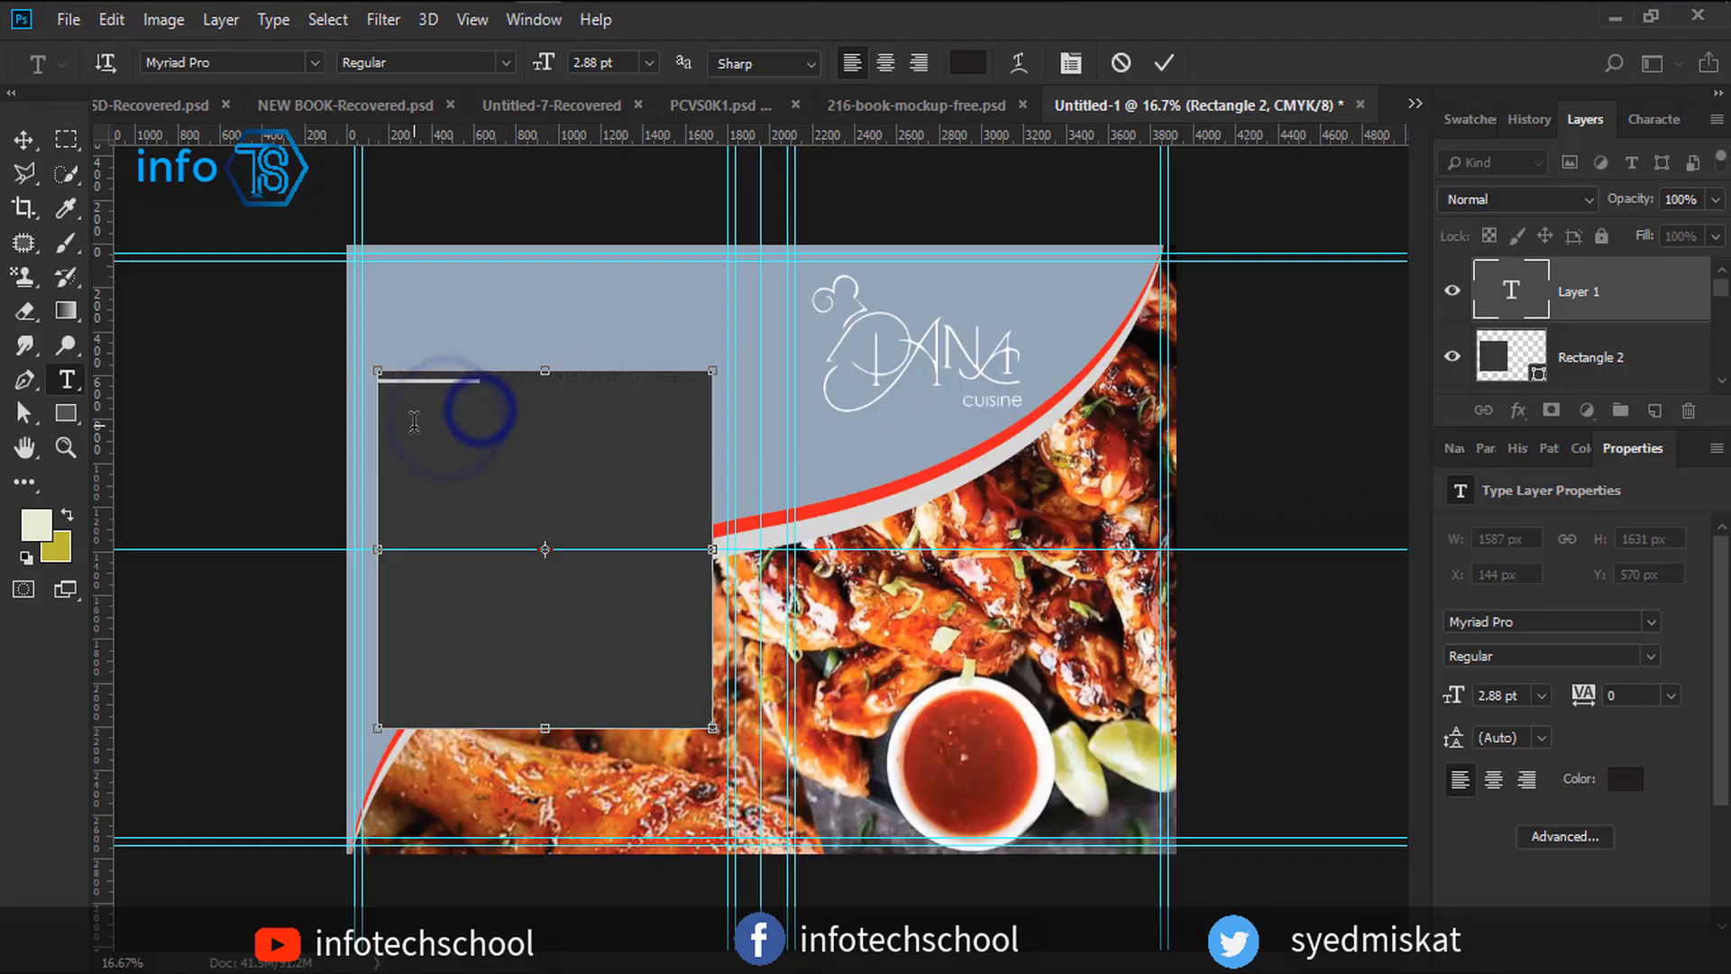
Set the text formatting in the dark rectangle's text area to white at 9 pt.
{"action": "key", "text": "ctrl+a"}
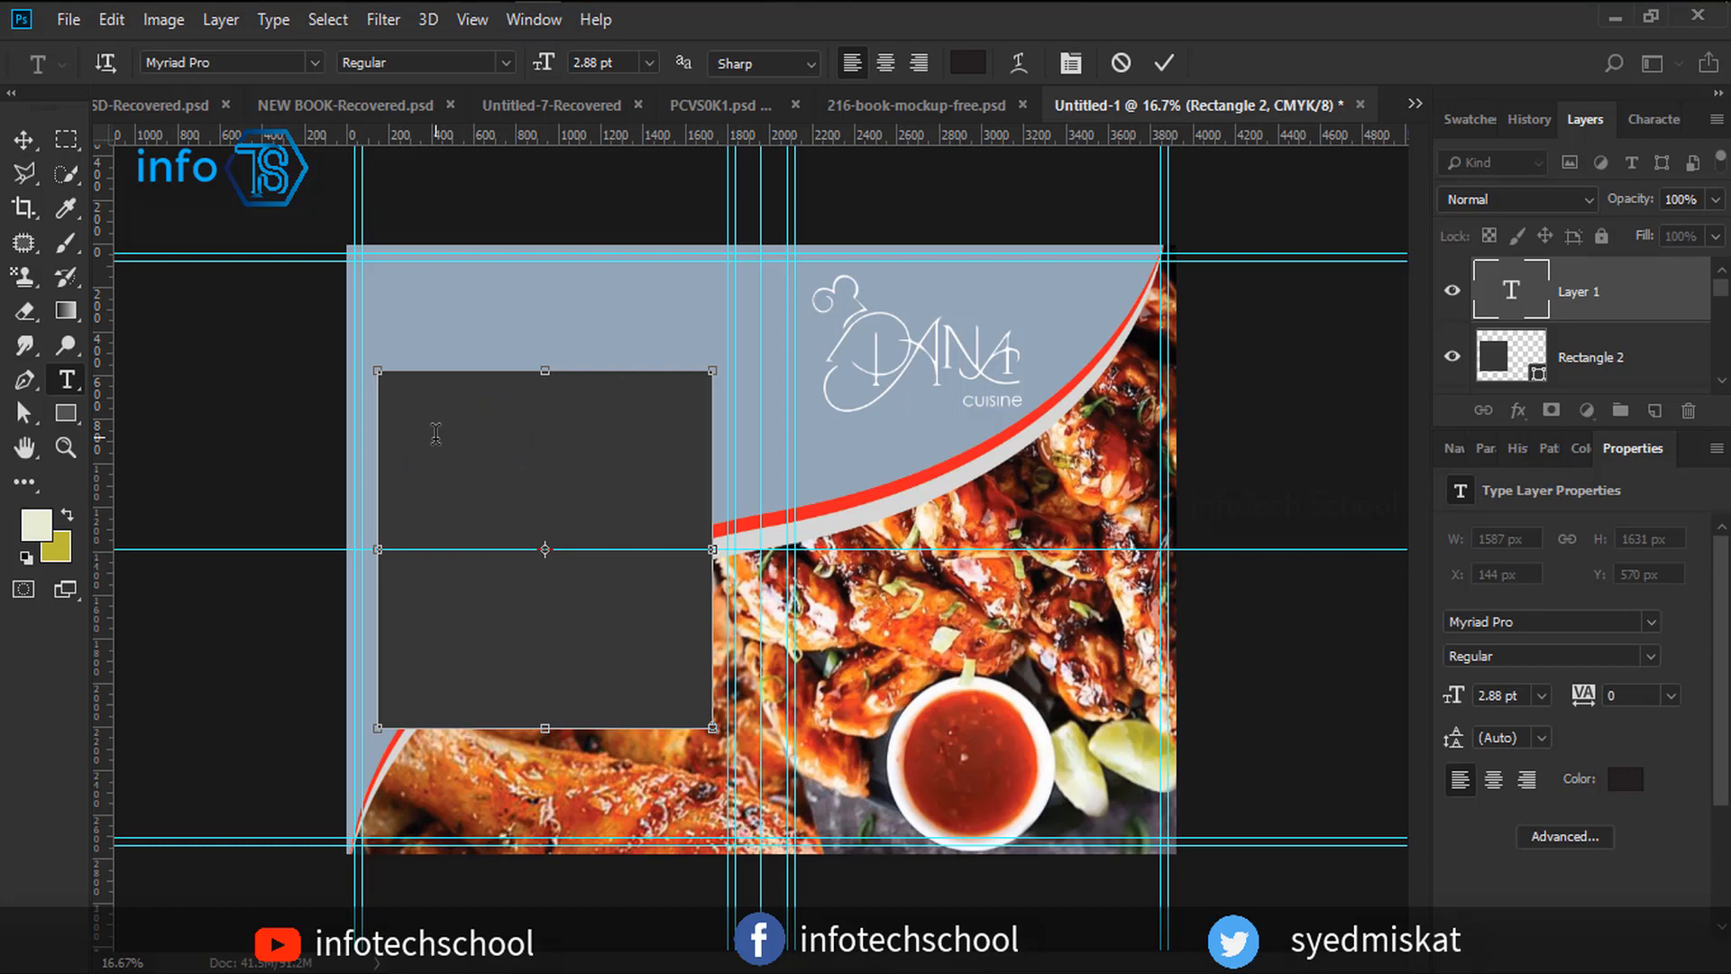
{"action": "left_click", "coordinate": [978, 67]}
{"action": "left_click", "coordinate": [1105, 475]}
{"action": "left_click", "coordinate": [1630, 351]}
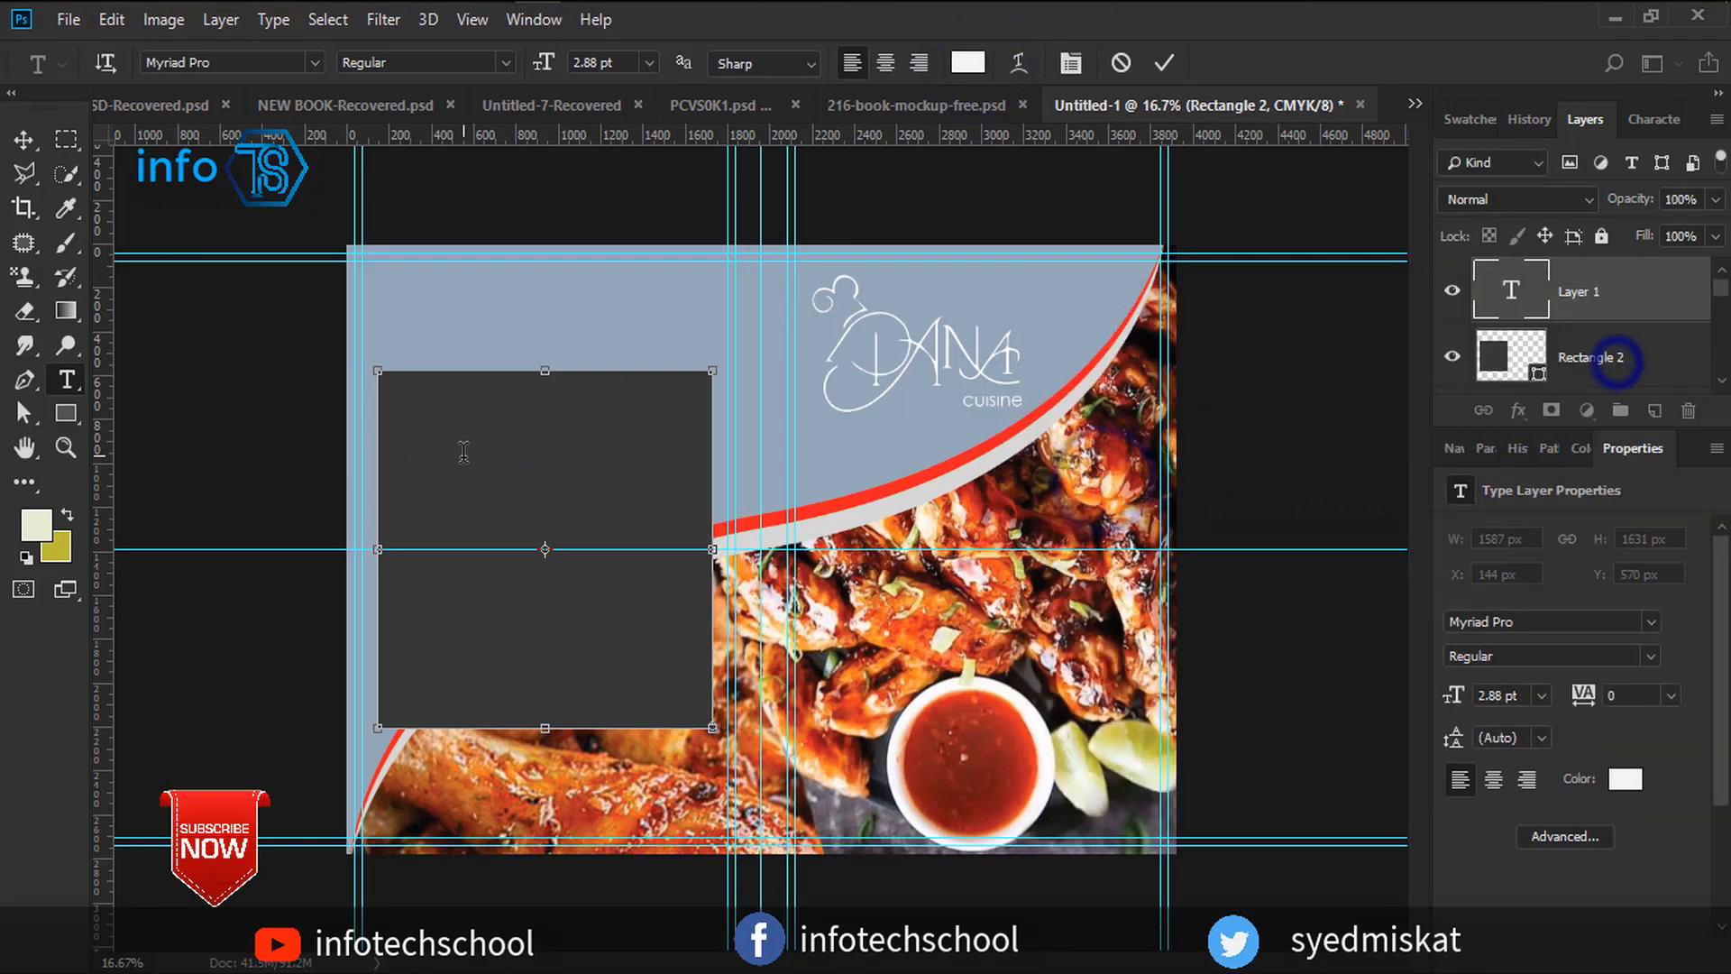
{"action": "left_click", "coordinate": [649, 65]}
{"action": "left_click", "coordinate": [614, 165]}
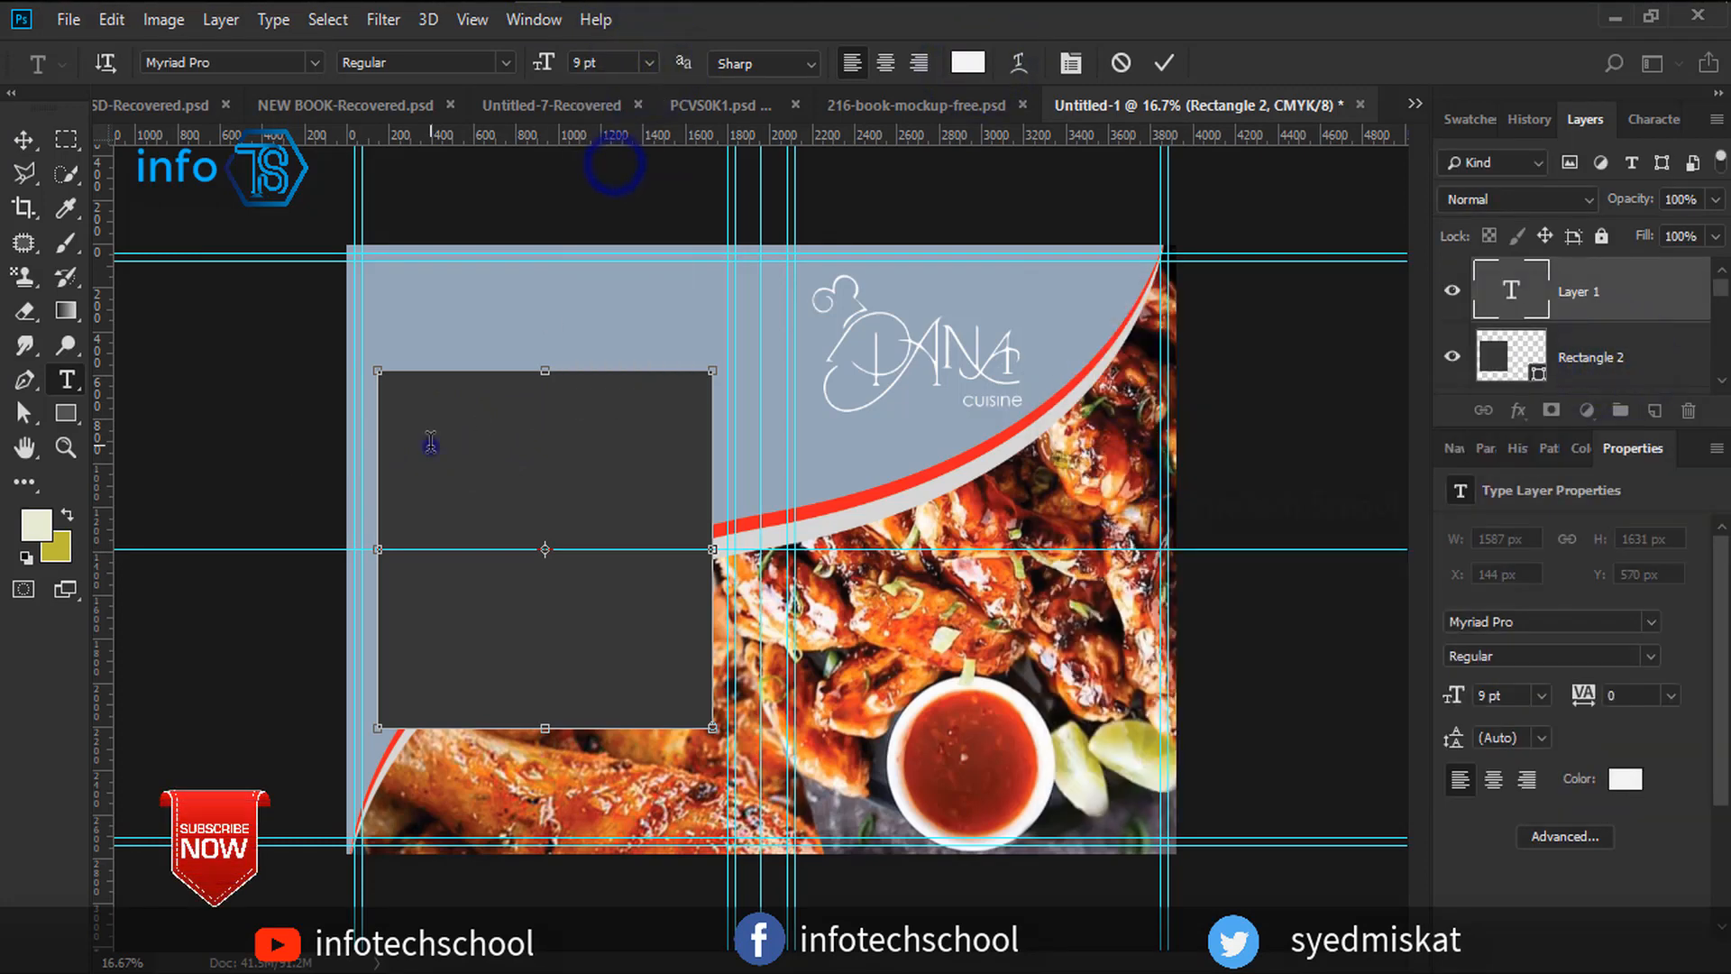
Paste the placeholder text into the dark rectangle's text area again and set its size to 10 pt.
{"action": "key", "text": "ctrl+v"}
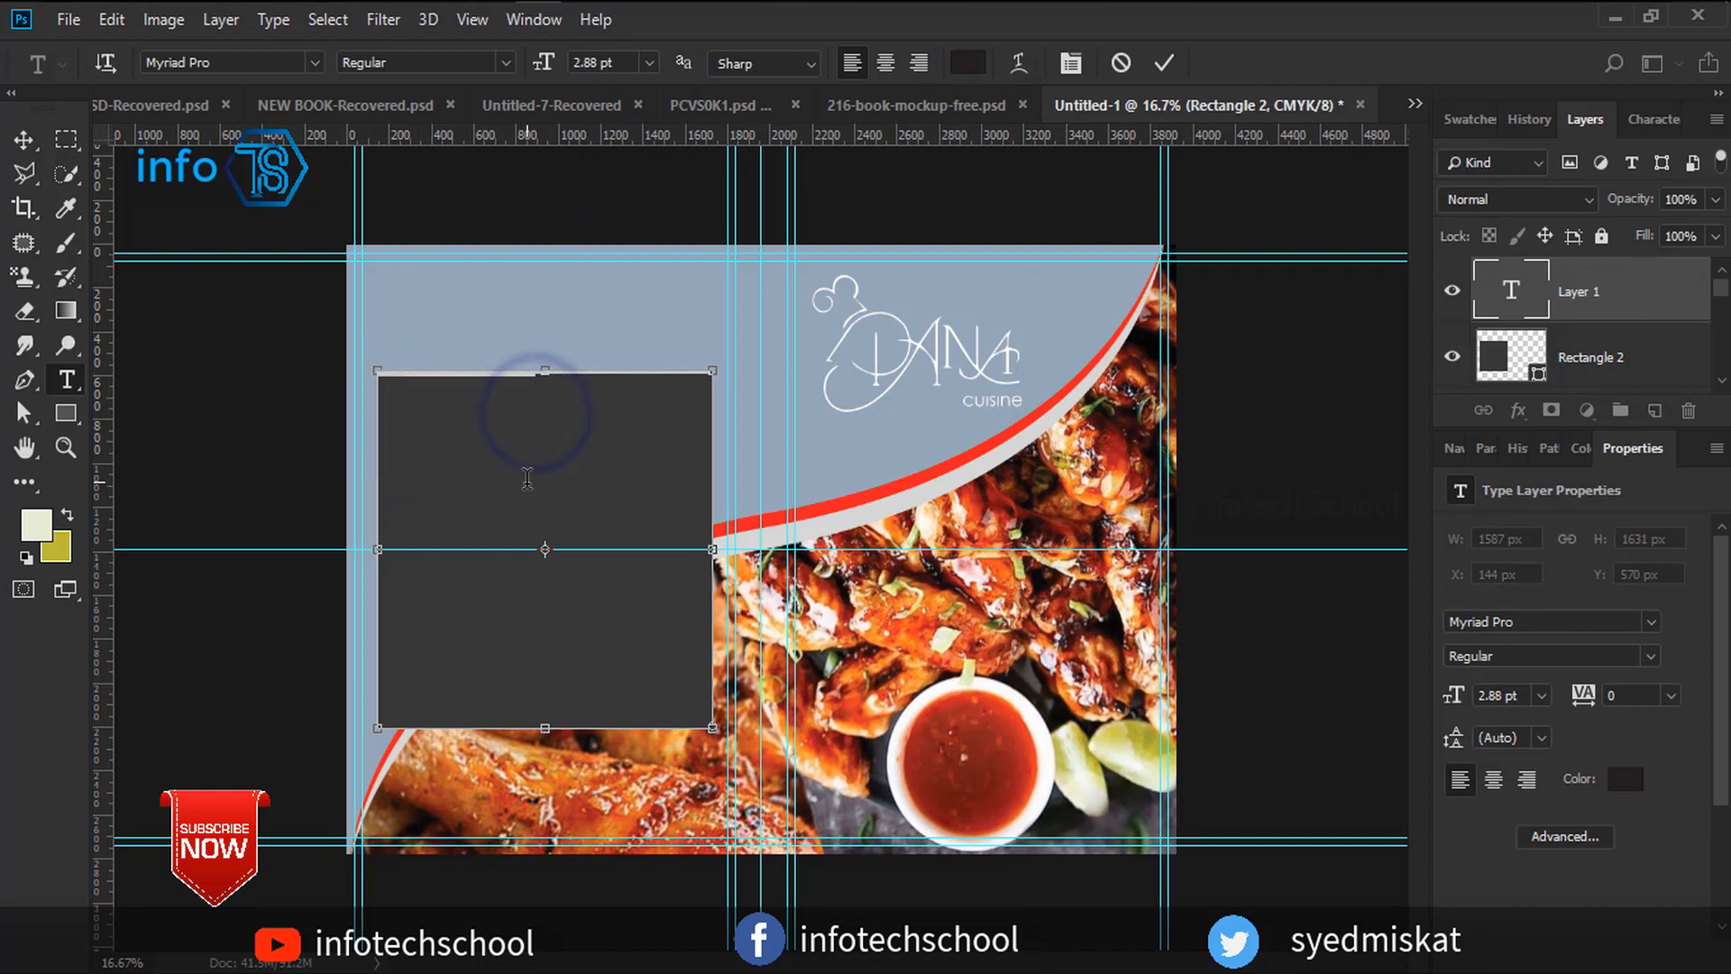
{"action": "left_click", "coordinate": [649, 63]}
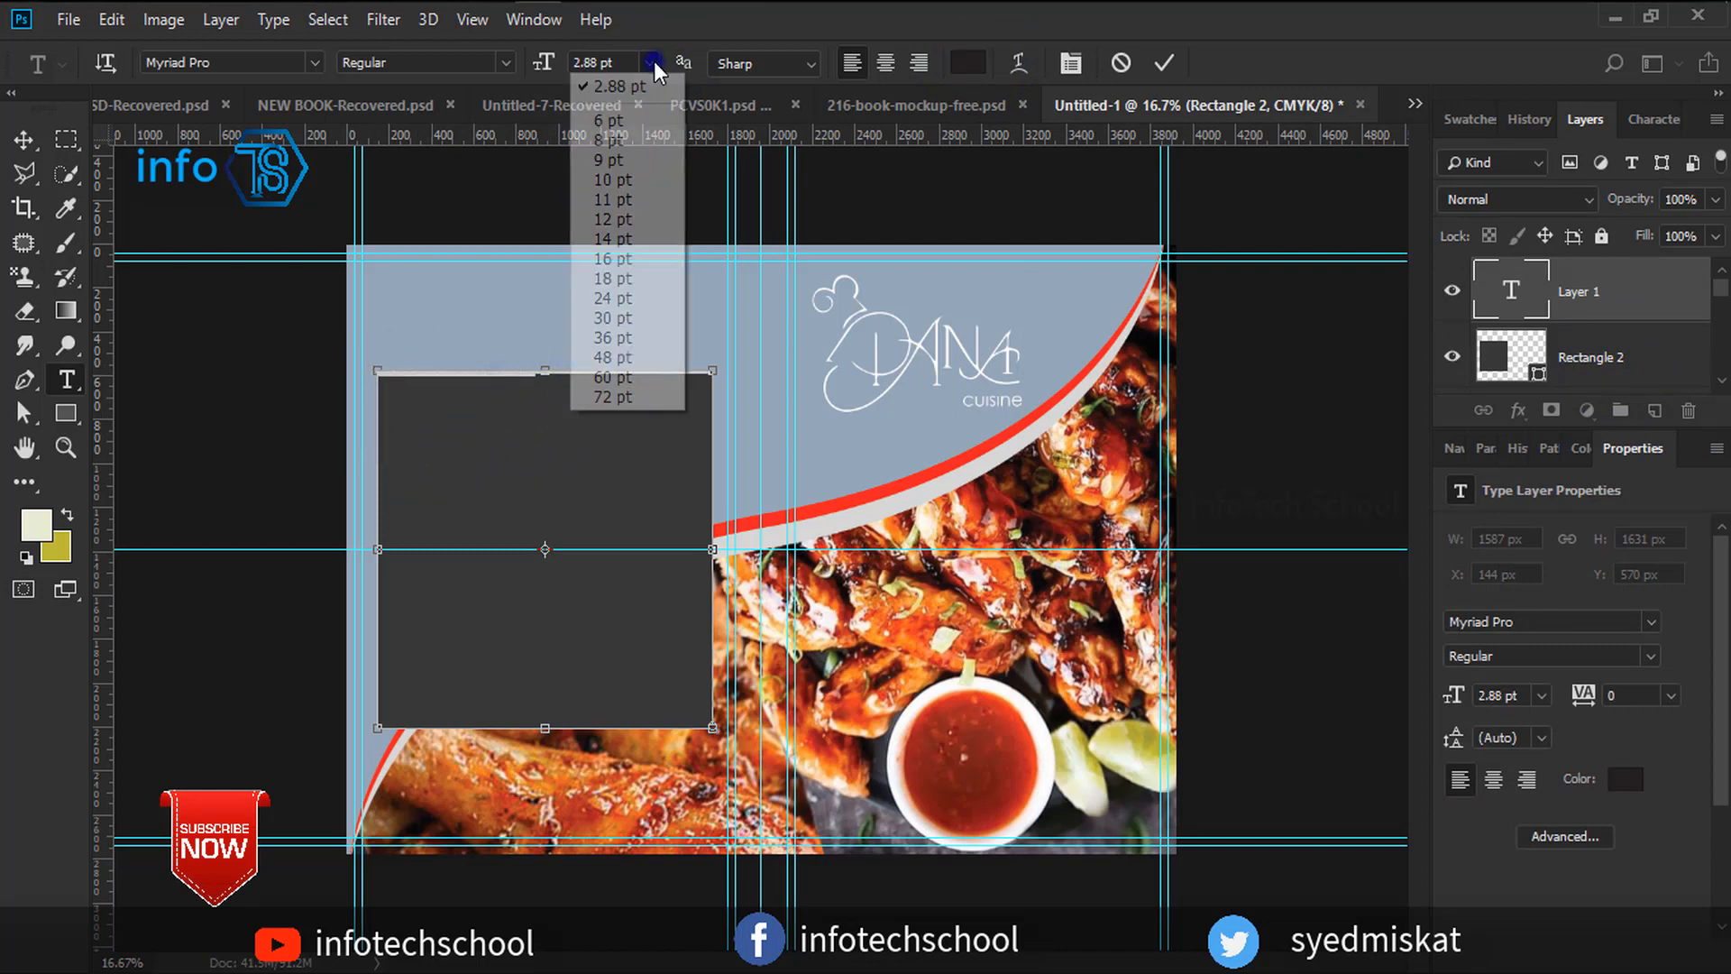
{"action": "left_click", "coordinate": [620, 185]}
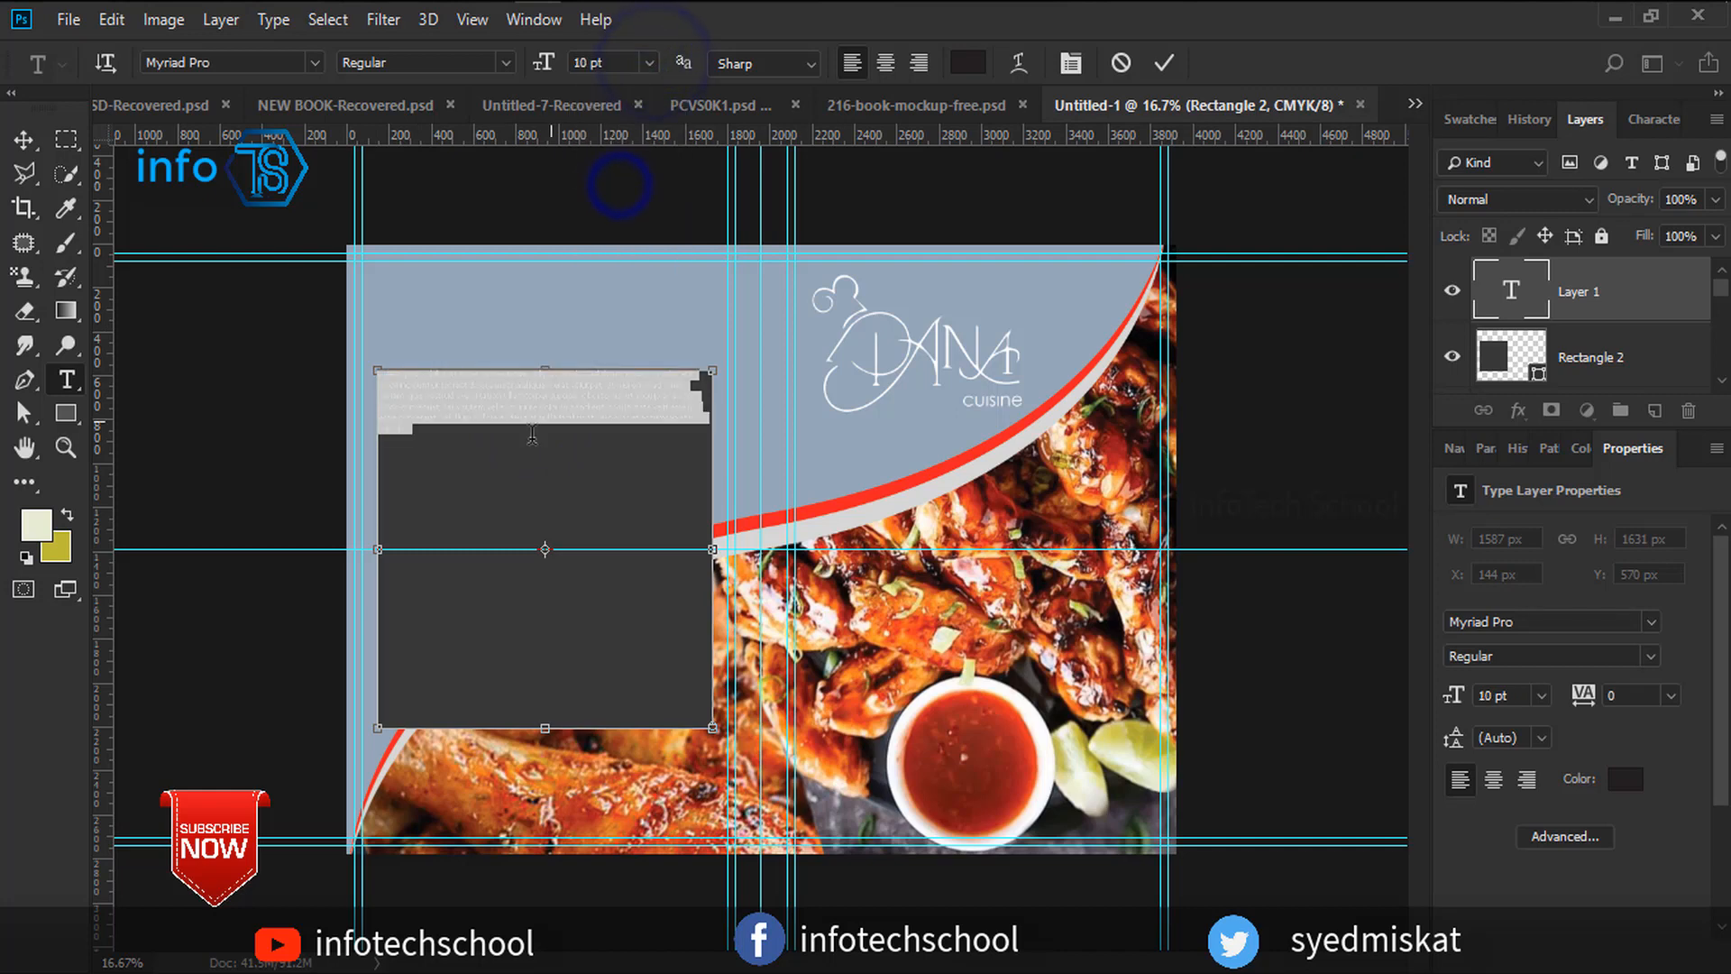
Try text sizes of 48, 36, 16, 24 and 18 pt, and 24 pt again, on the placeholder text in the dark rectangle.
{"action": "left_click", "coordinate": [649, 63]}
{"action": "left_click", "coordinate": [613, 357]}
{"action": "left_click", "coordinate": [647, 62]}
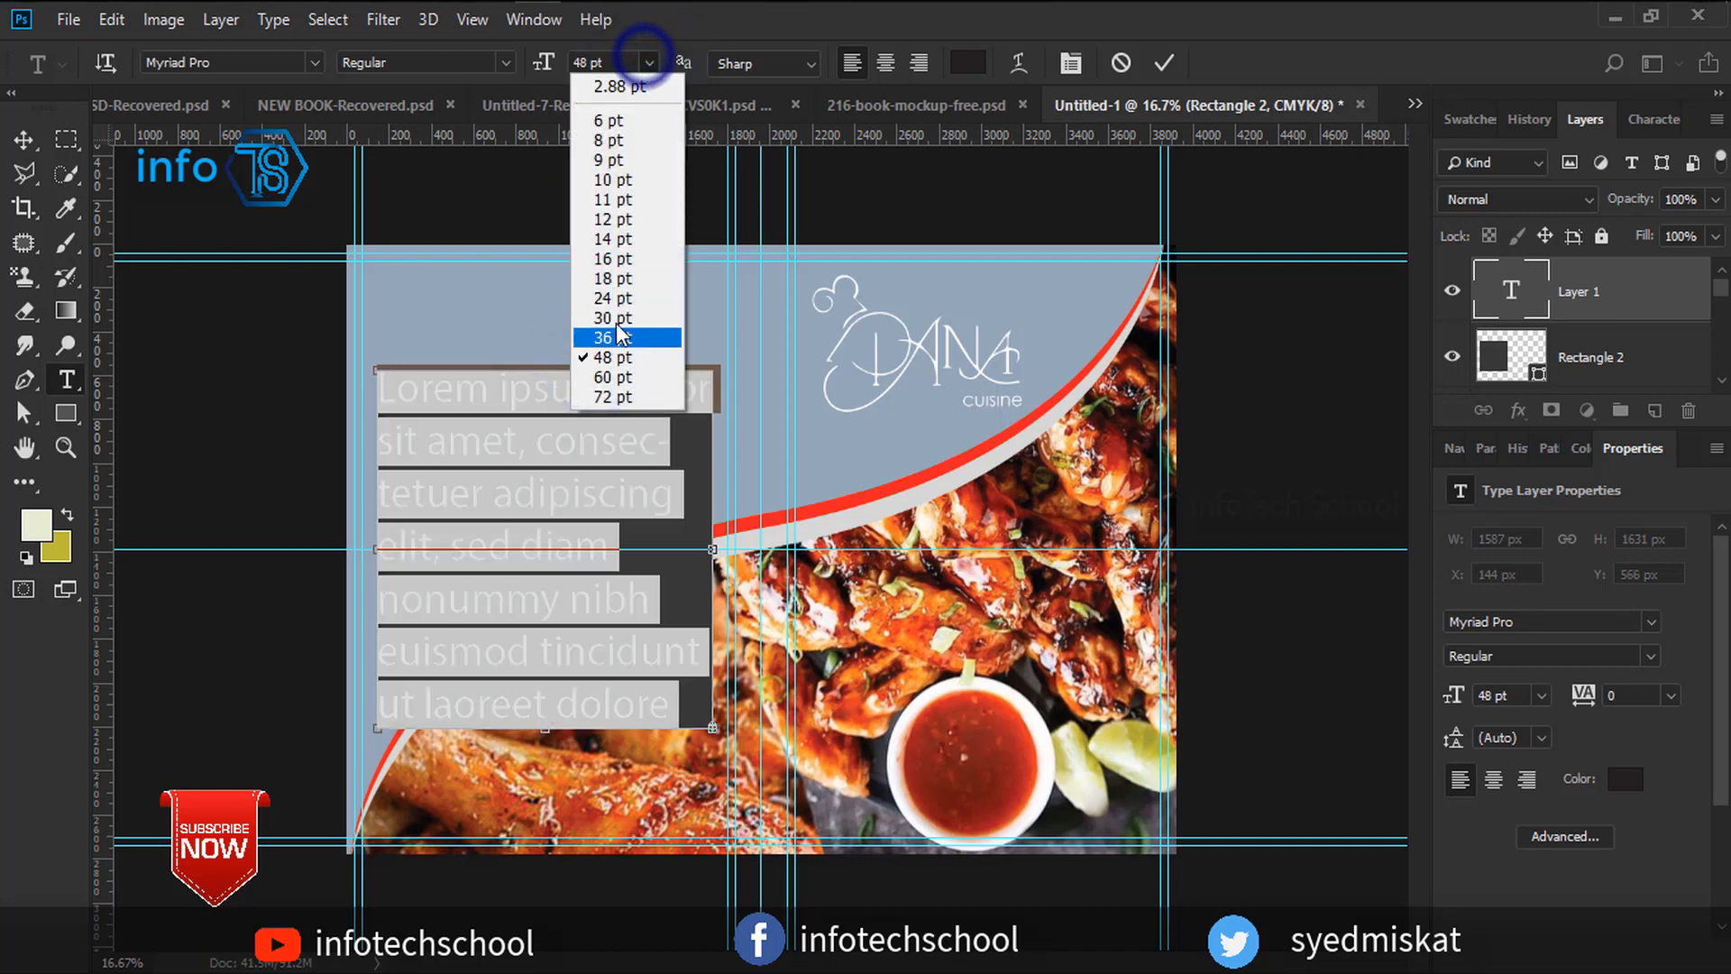
{"action": "left_click", "coordinate": [620, 337]}
{"action": "left_click", "coordinate": [649, 62]}
{"action": "left_click", "coordinate": [614, 259]}
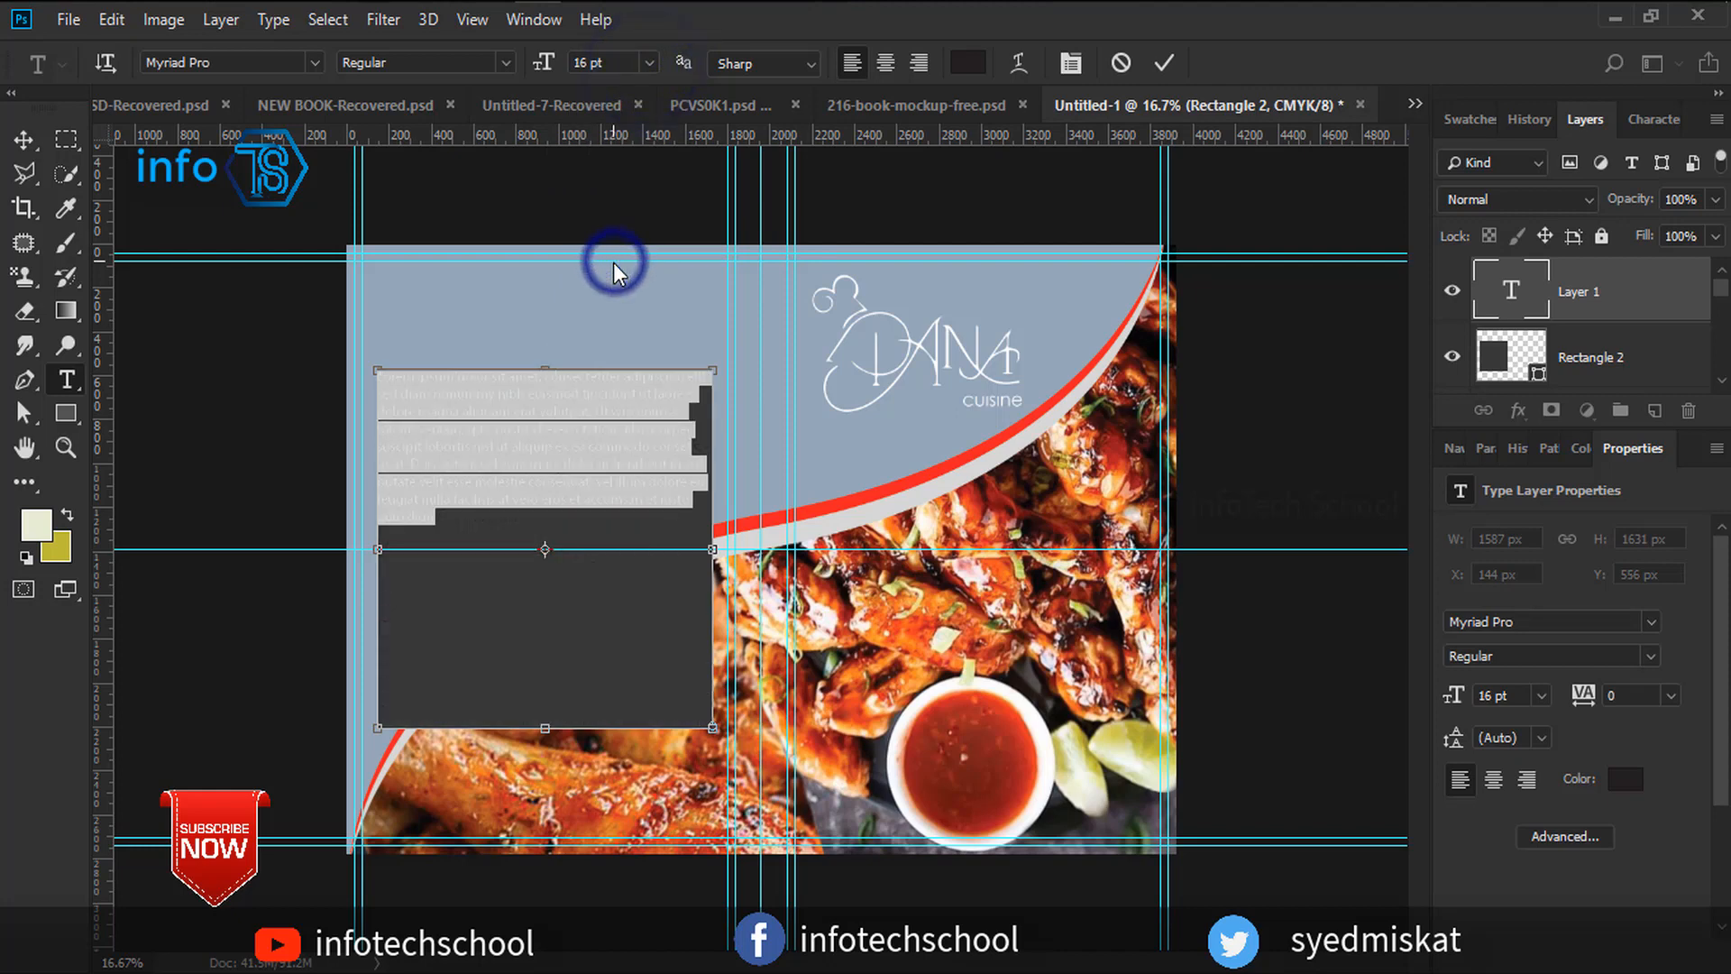
{"action": "left_click", "coordinate": [649, 62]}
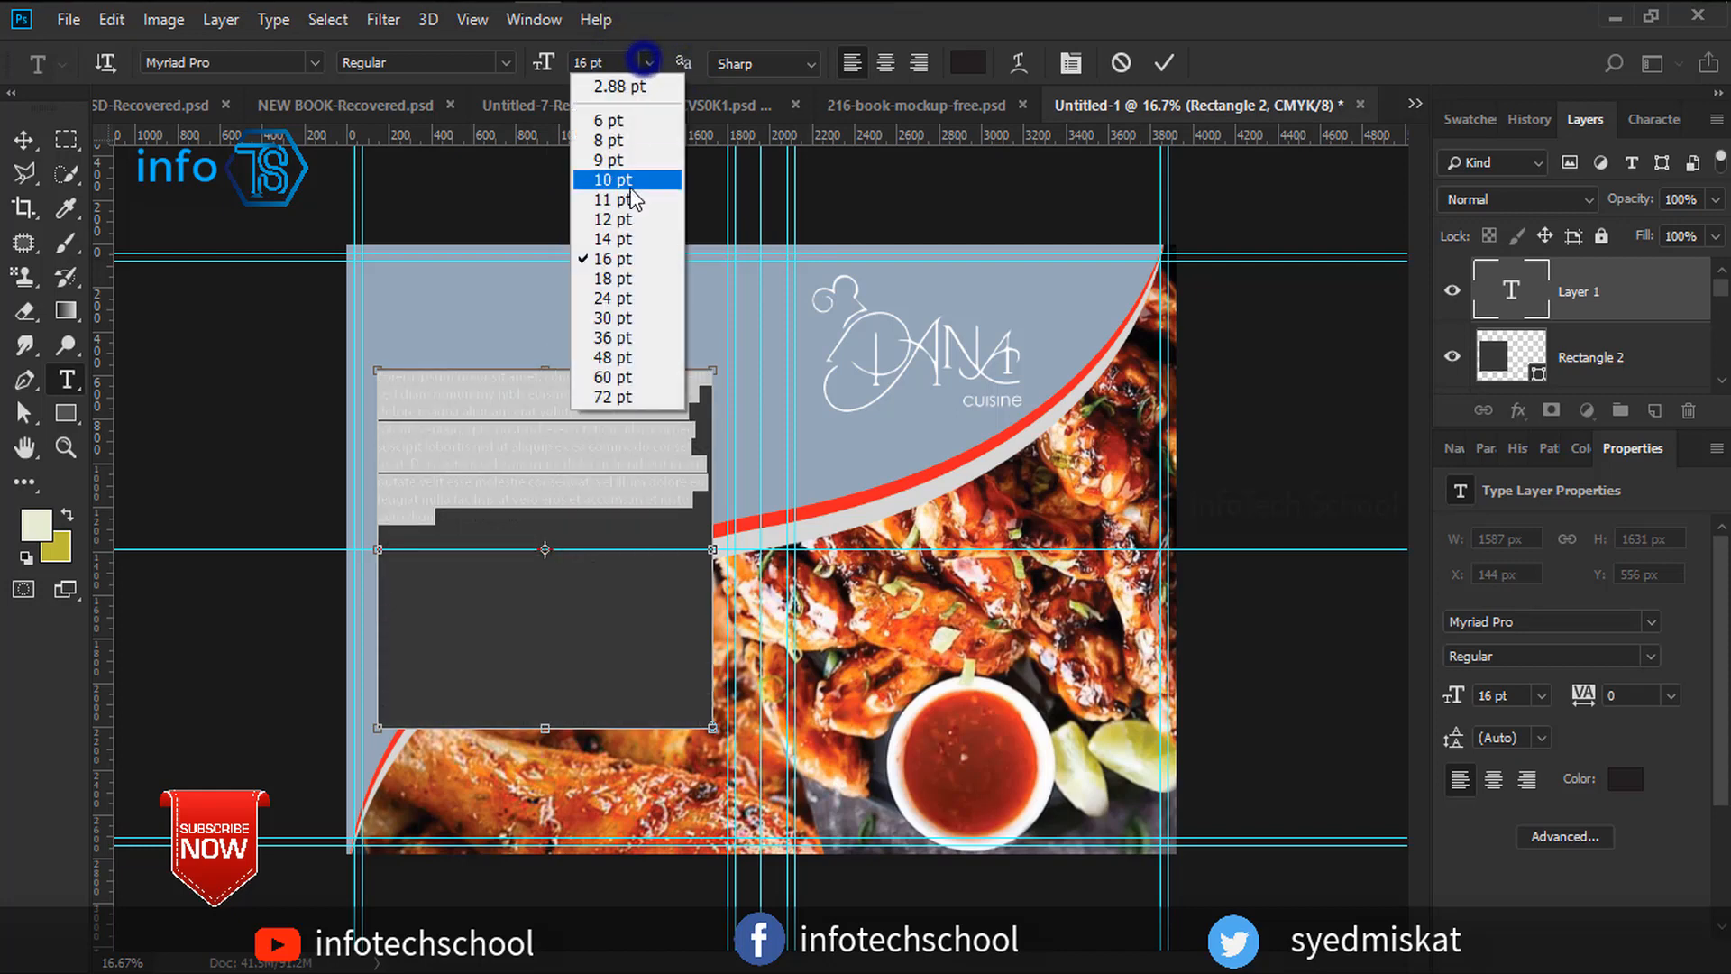
{"action": "left_click", "coordinate": [612, 297]}
{"action": "left_click", "coordinate": [580, 459]}
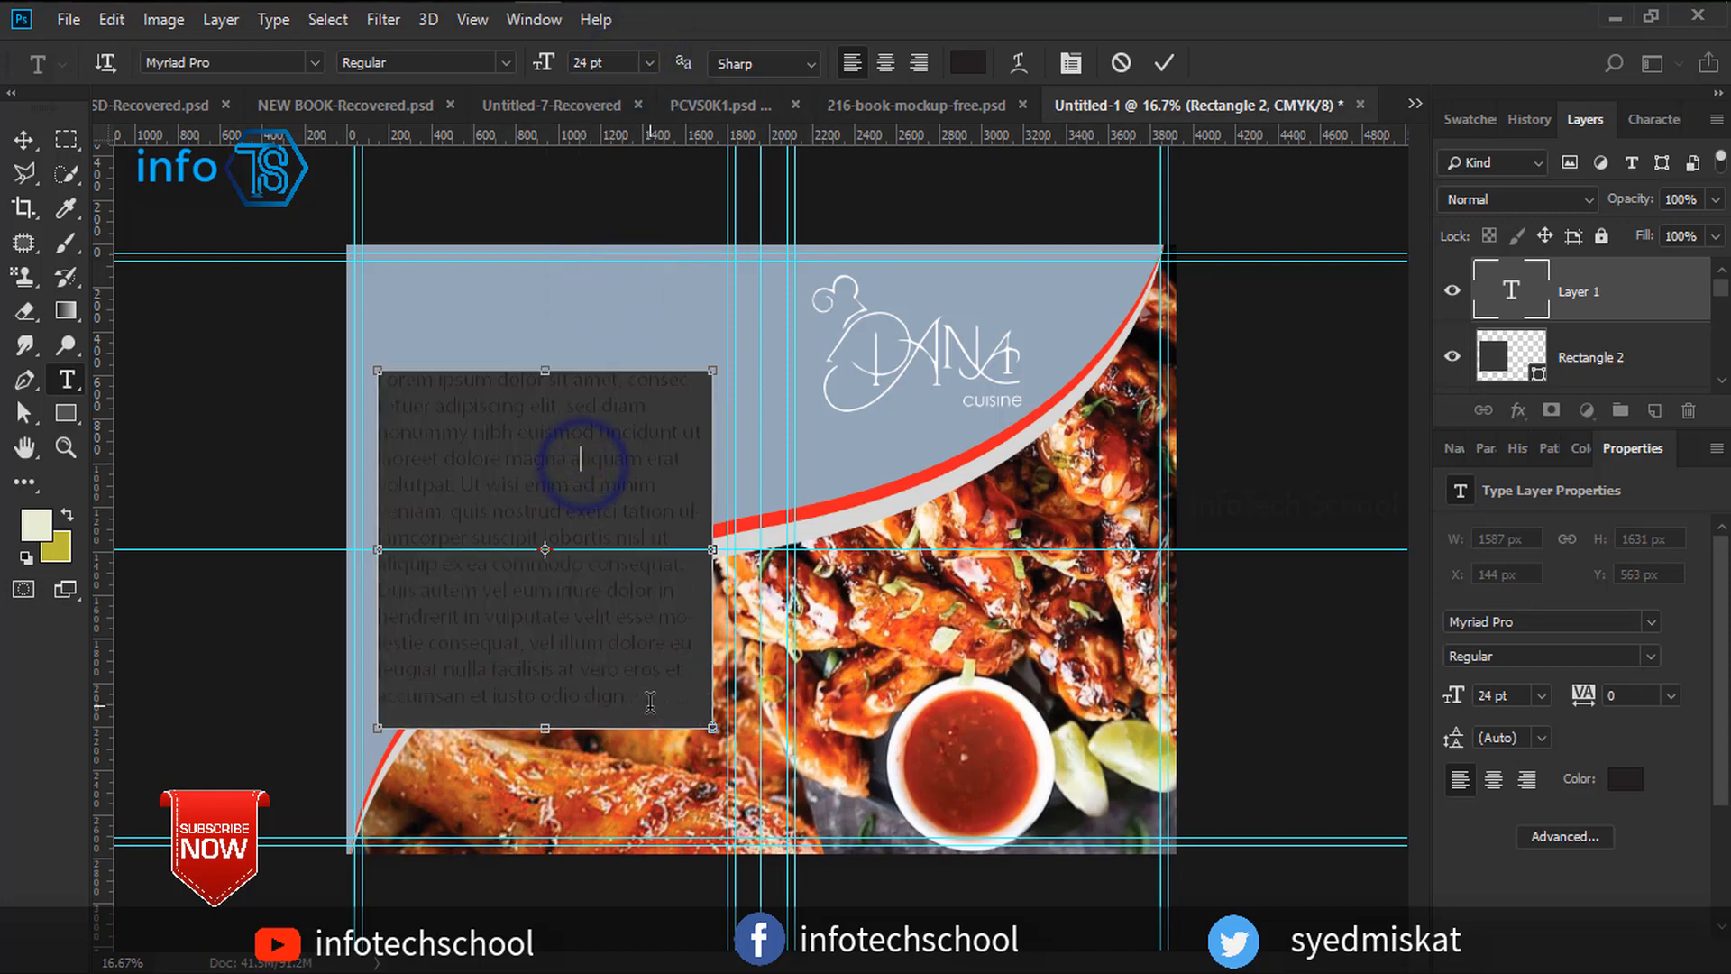
{"action": "key", "text": "ctrl+a"}
{"action": "left_click", "coordinate": [649, 63]}
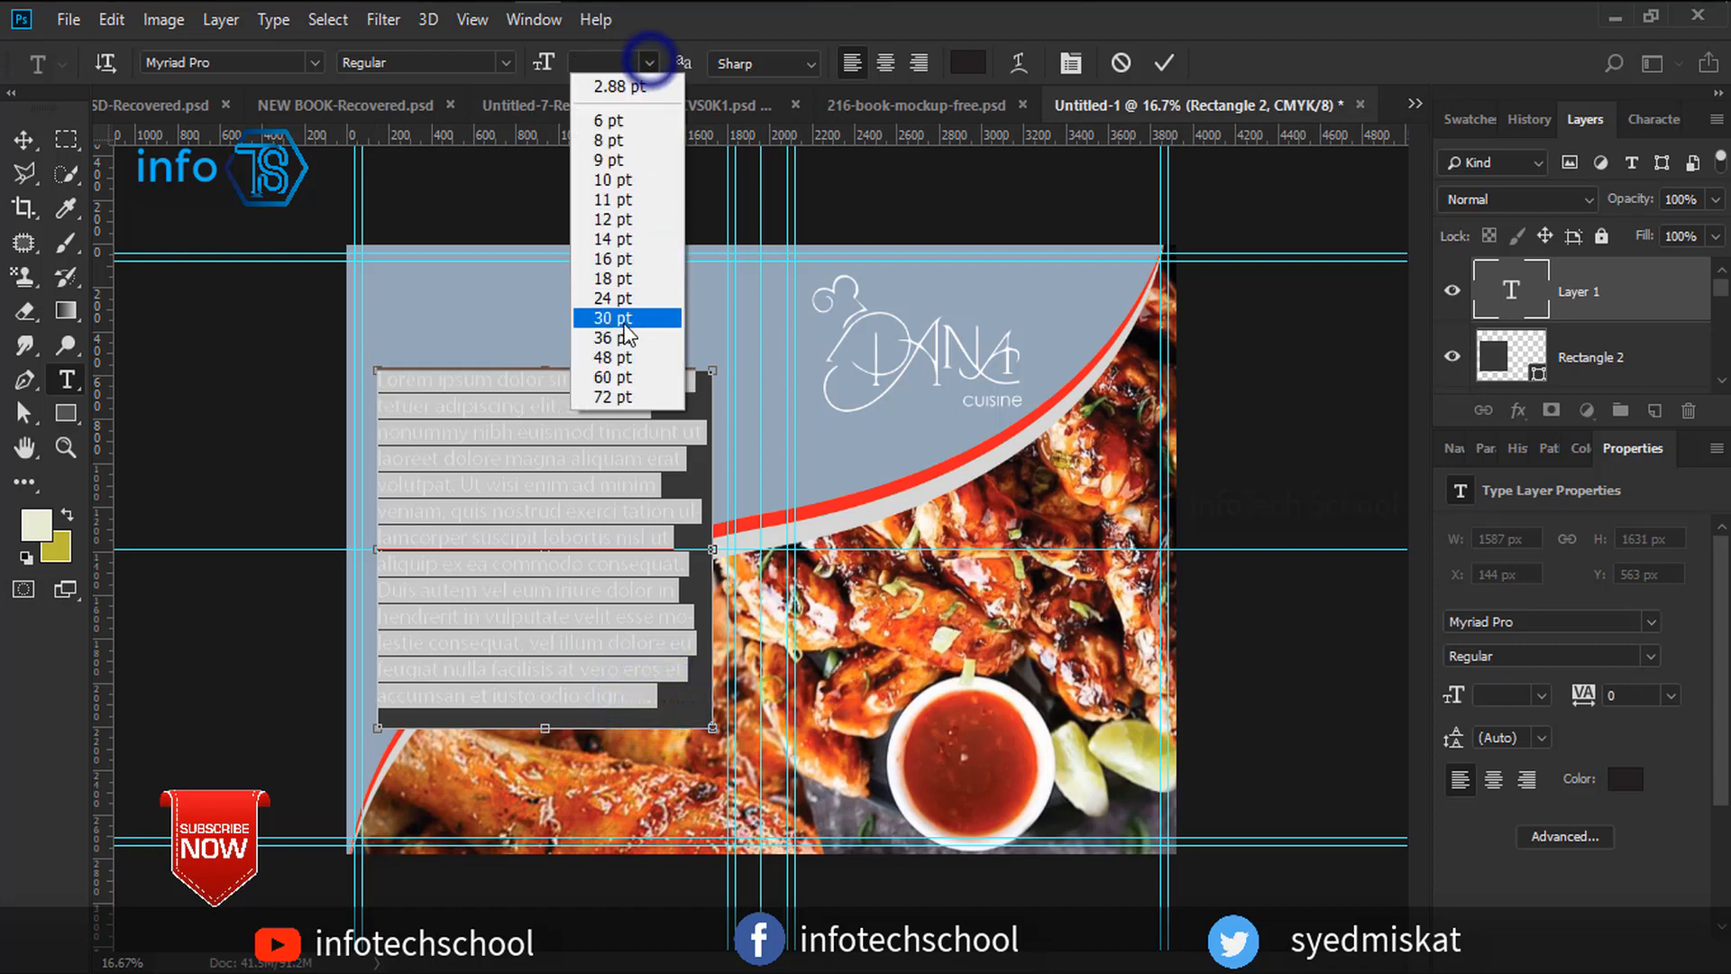
{"action": "left_click", "coordinate": [630, 279]}
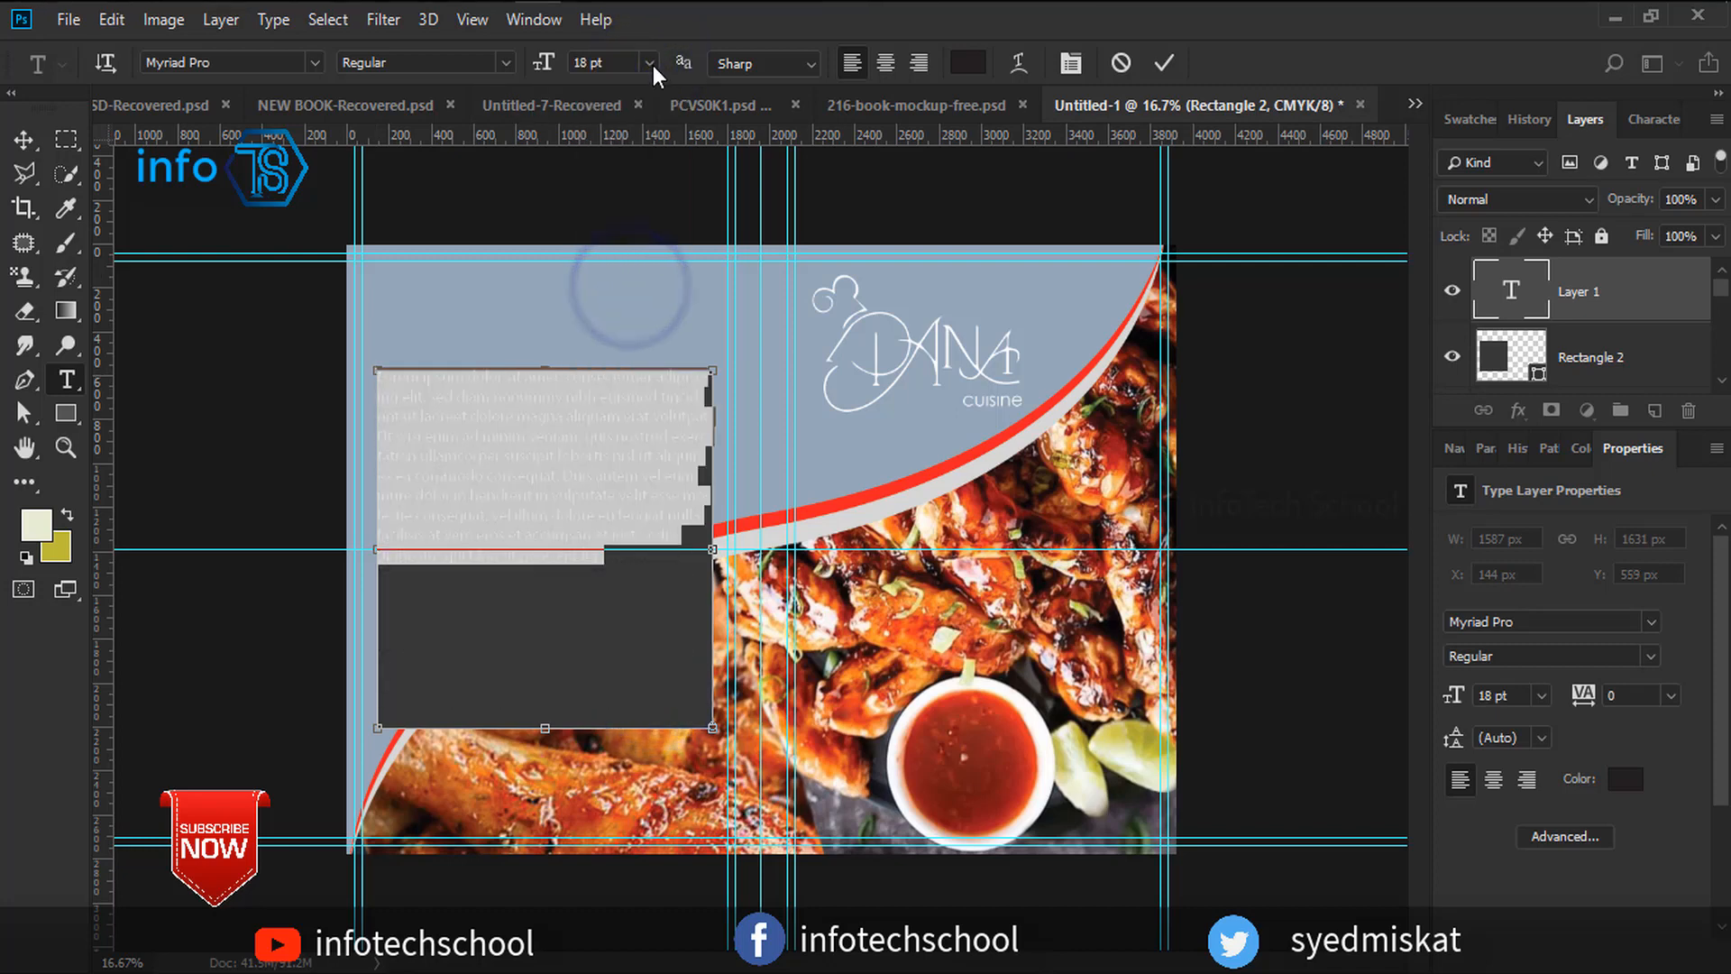
{"action": "left_click", "coordinate": [1646, 119]}
{"action": "left_click", "coordinate": [1547, 198]}
{"action": "left_click", "coordinate": [1499, 440]}
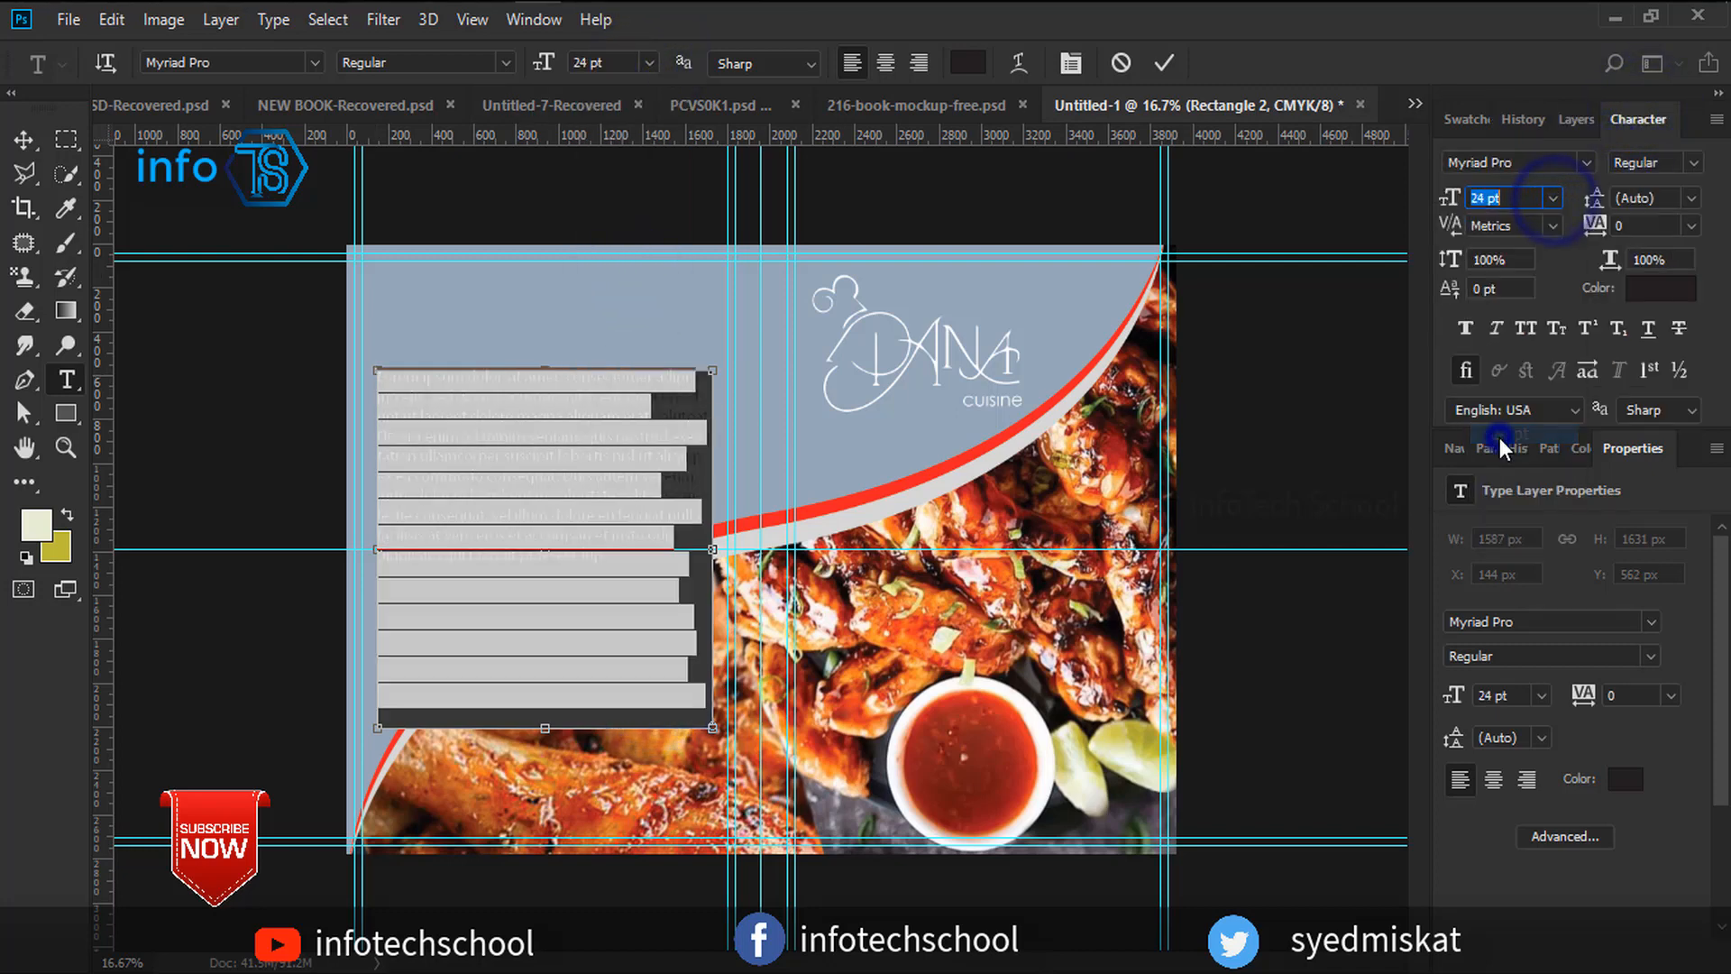
Justify all lines of the placeholder text, set its size to 25 pt and commit the text edit.
{"action": "left_click", "coordinate": [1071, 63]}
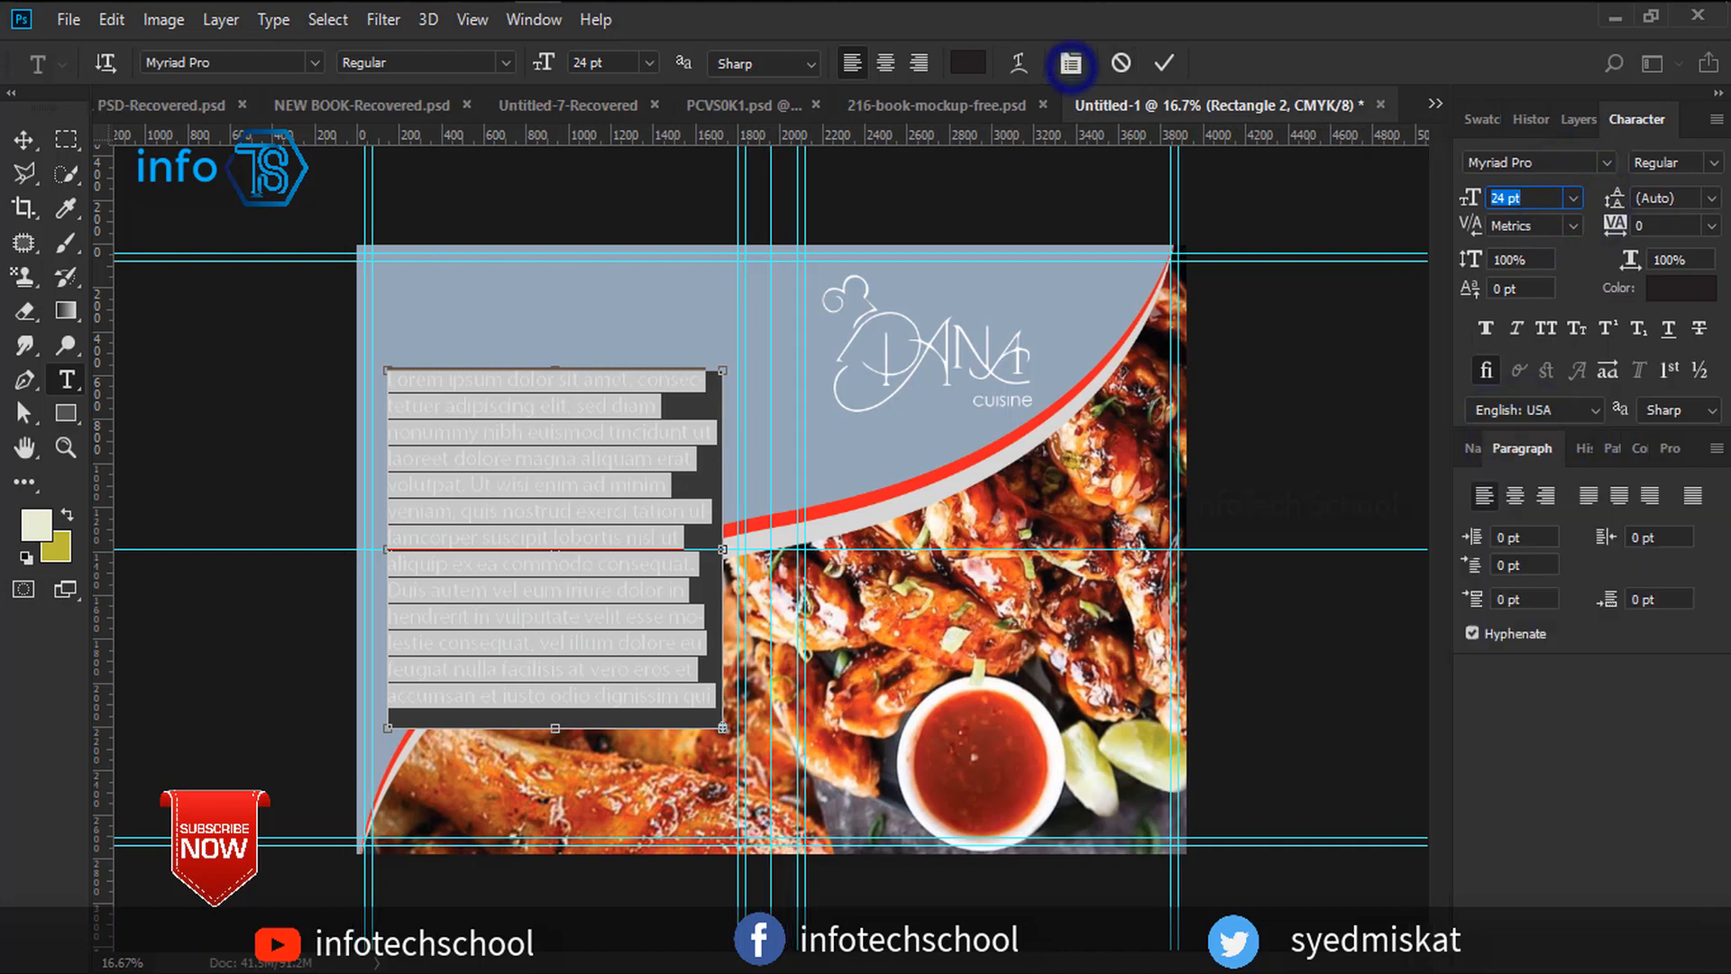
{"action": "left_click", "coordinate": [1646, 495]}
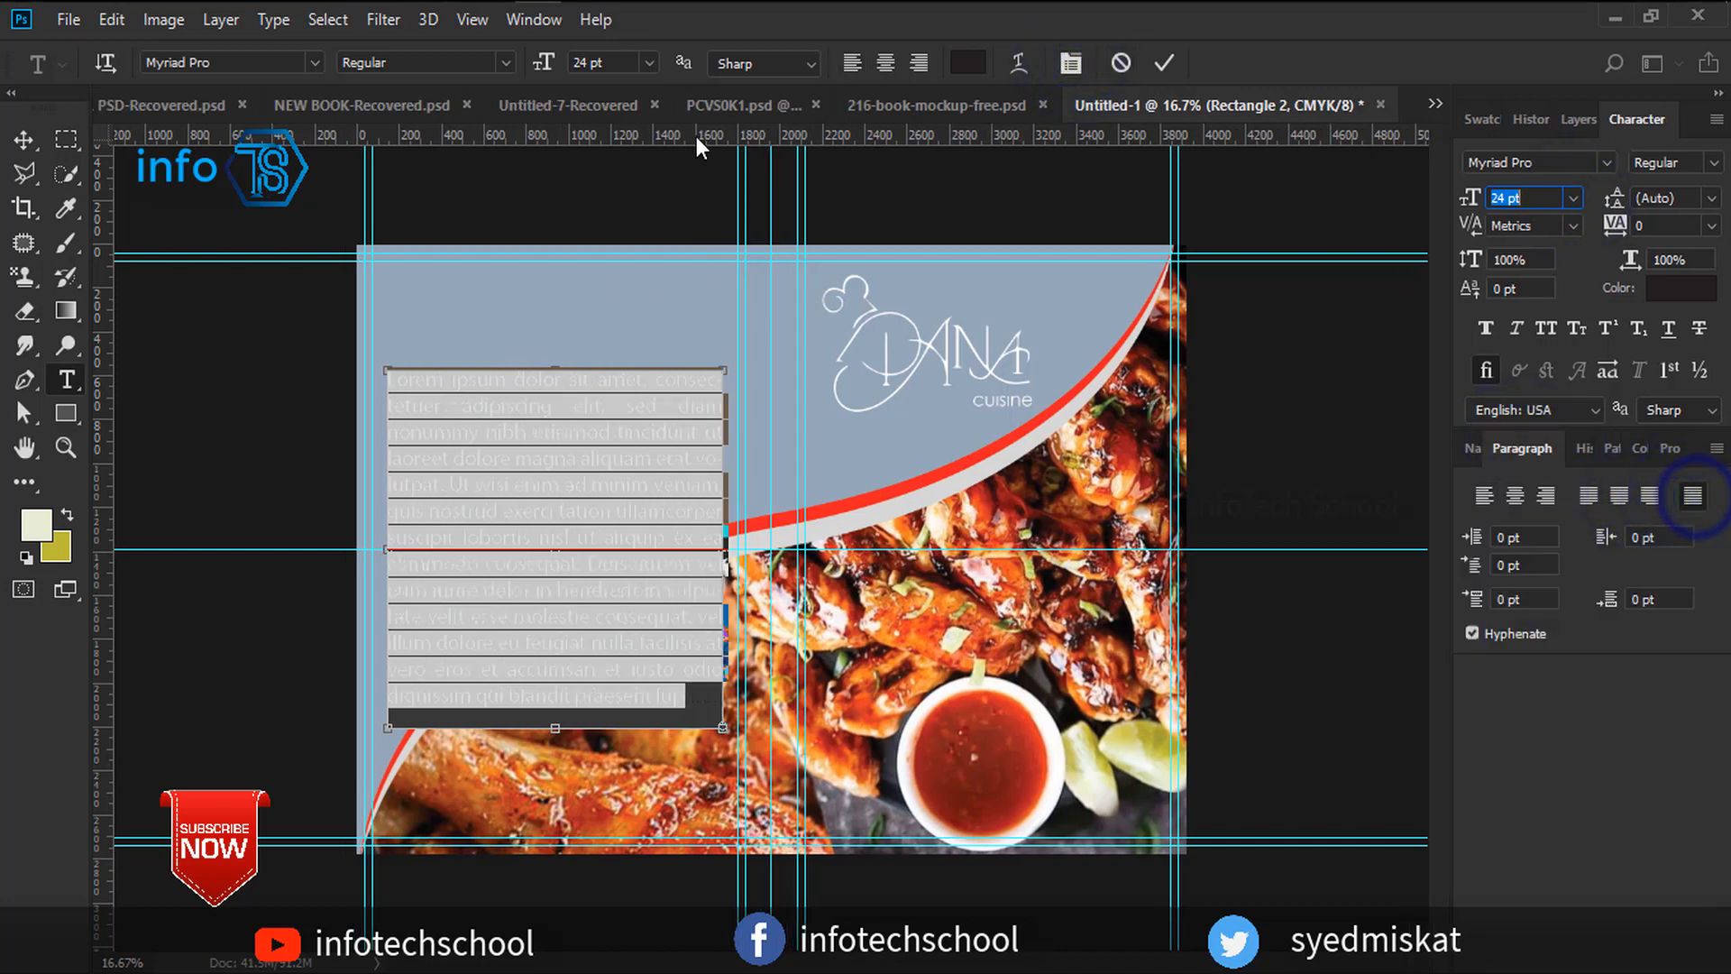
{"action": "left_click", "coordinate": [650, 62]}
{"action": "left_click", "coordinate": [651, 60]}
{"action": "left_click", "coordinate": [581, 63]}
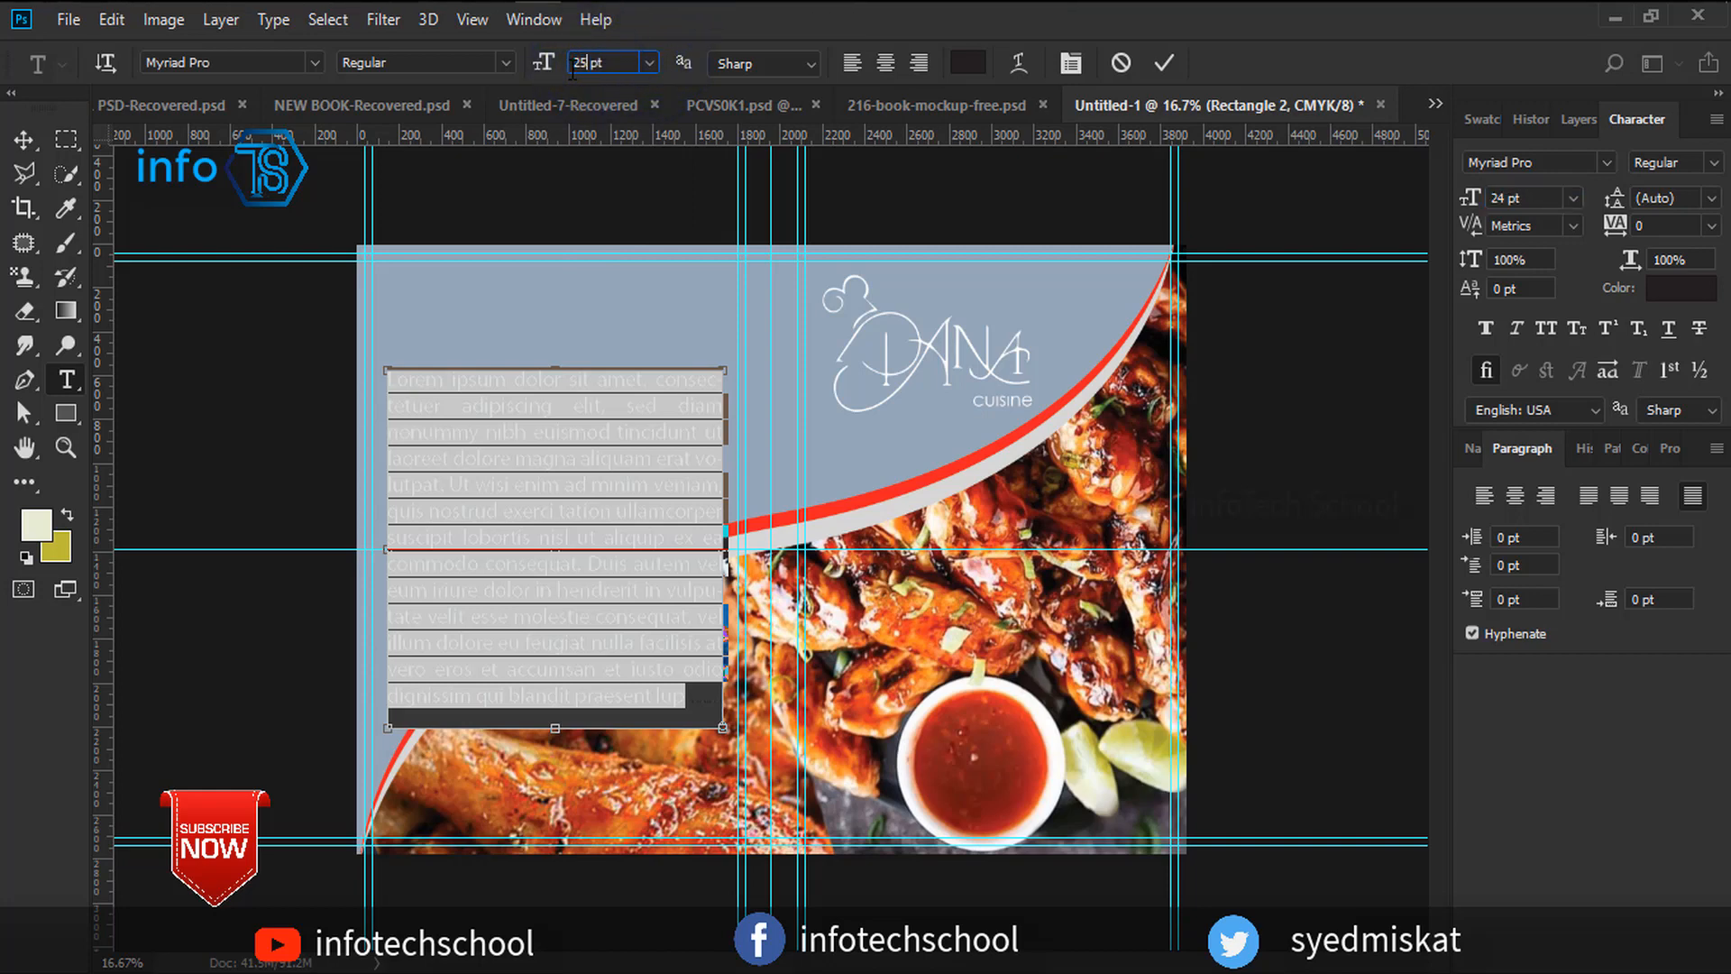
{"action": "left_click", "coordinate": [649, 65]}
{"action": "left_click", "coordinate": [626, 89]}
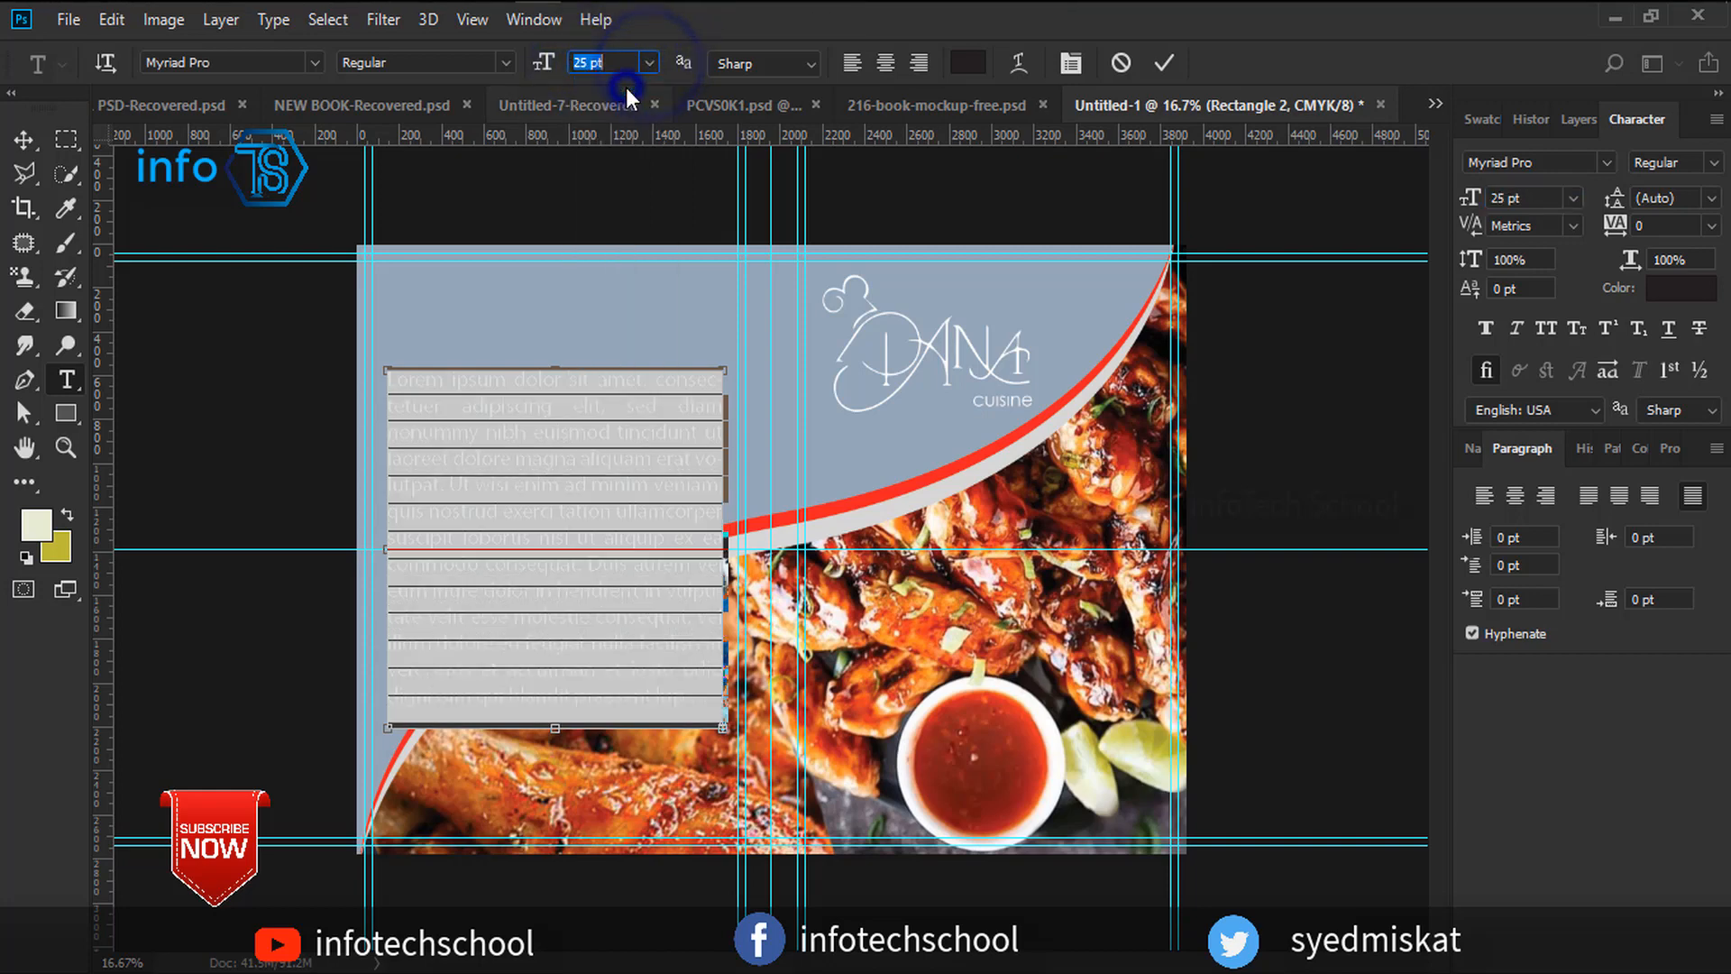
{"action": "left_click", "coordinate": [1163, 63]}
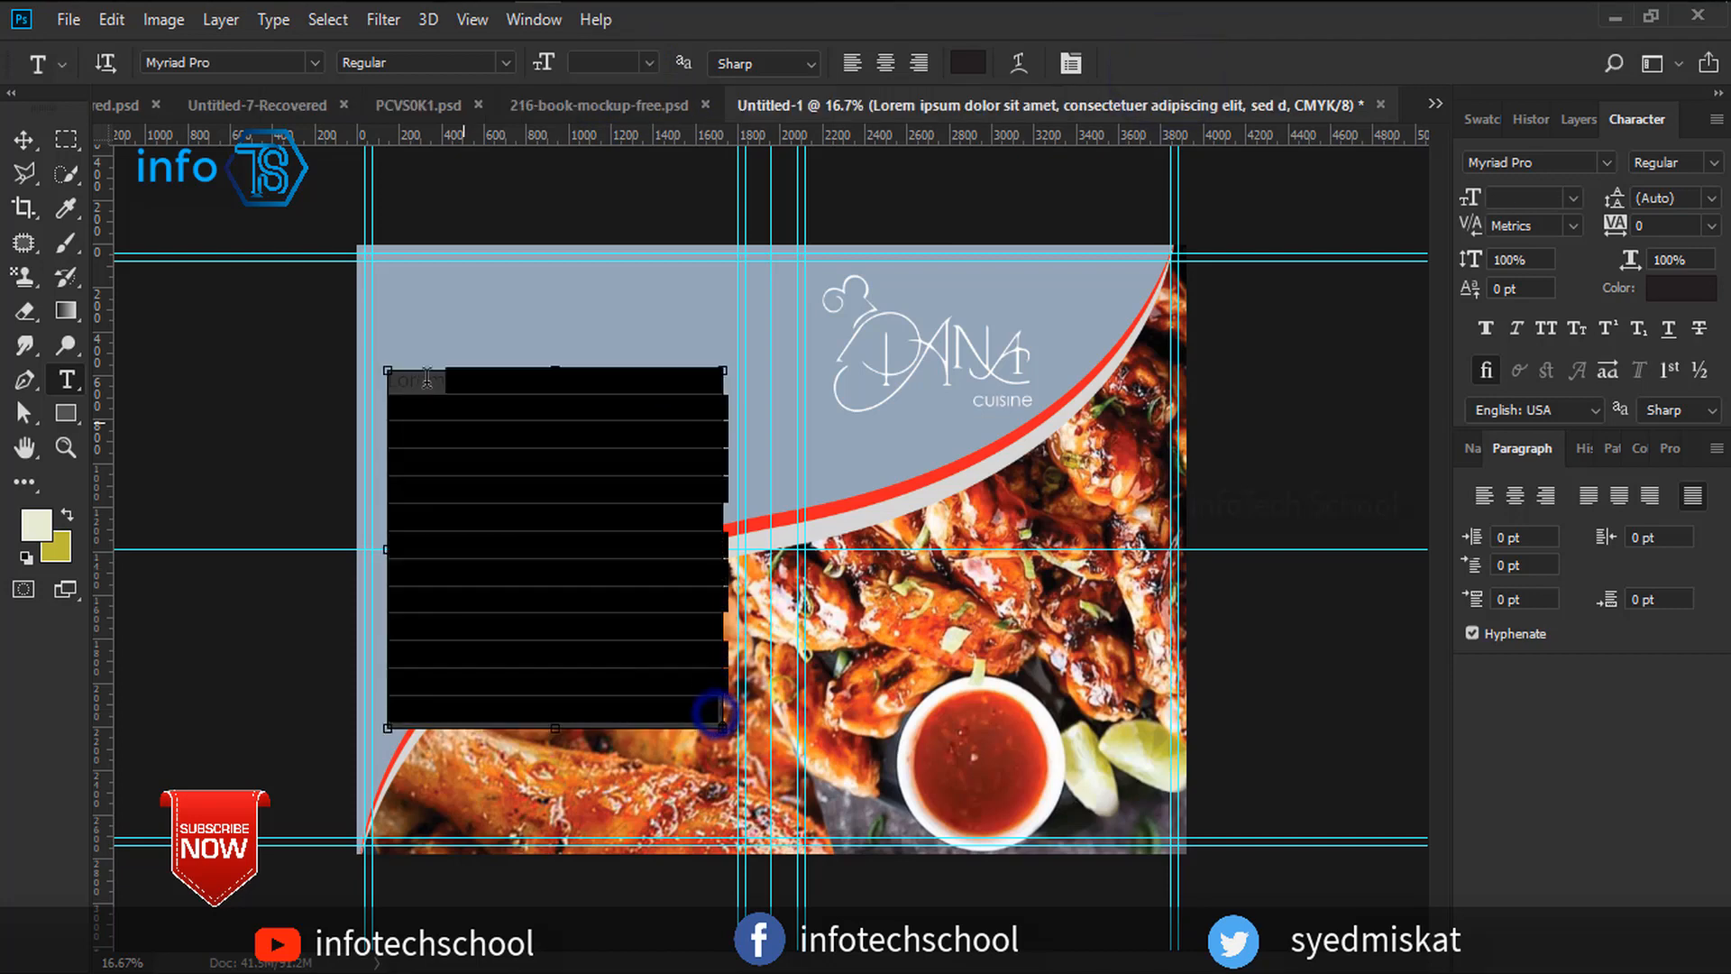
Recolour all of the placeholder text in the dark rectangle to white (ffffff).
{"action": "left_click_drag", "start_coordinate": [717, 707], "coordinate": [393, 365]}
{"action": "left_click", "coordinate": [967, 62]}
{"action": "left_click_drag", "start_coordinate": [1085, 410], "coordinate": [1057, 367]}
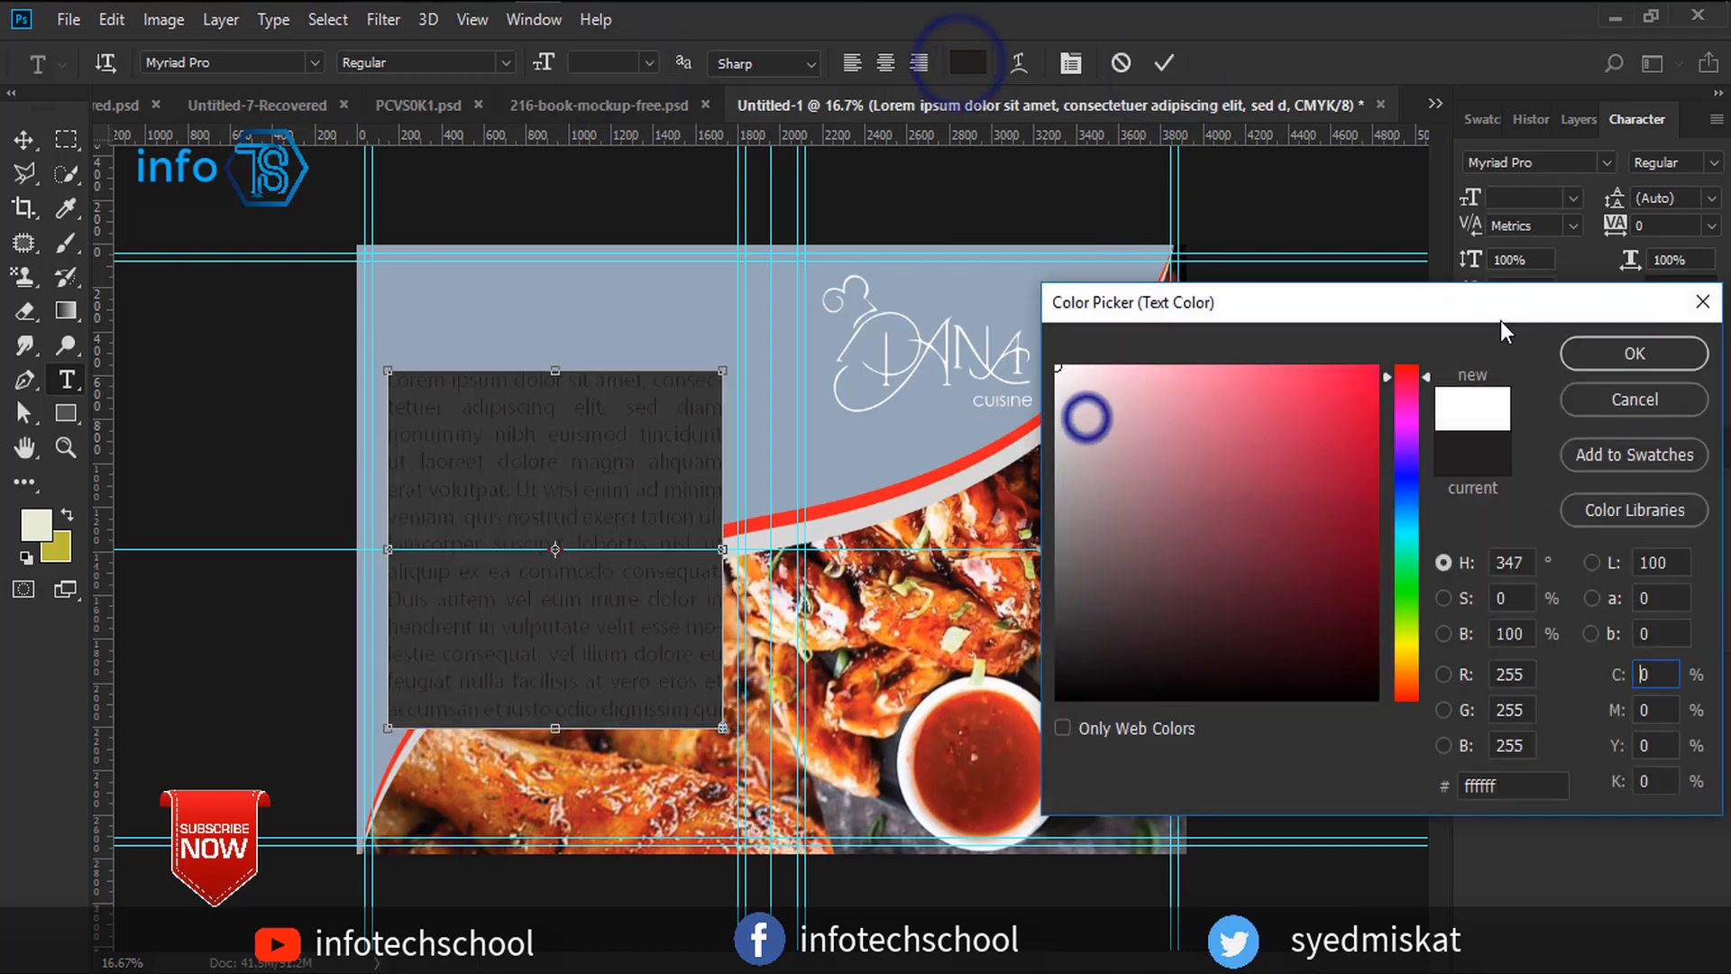
{"action": "left_click", "coordinate": [1648, 353]}
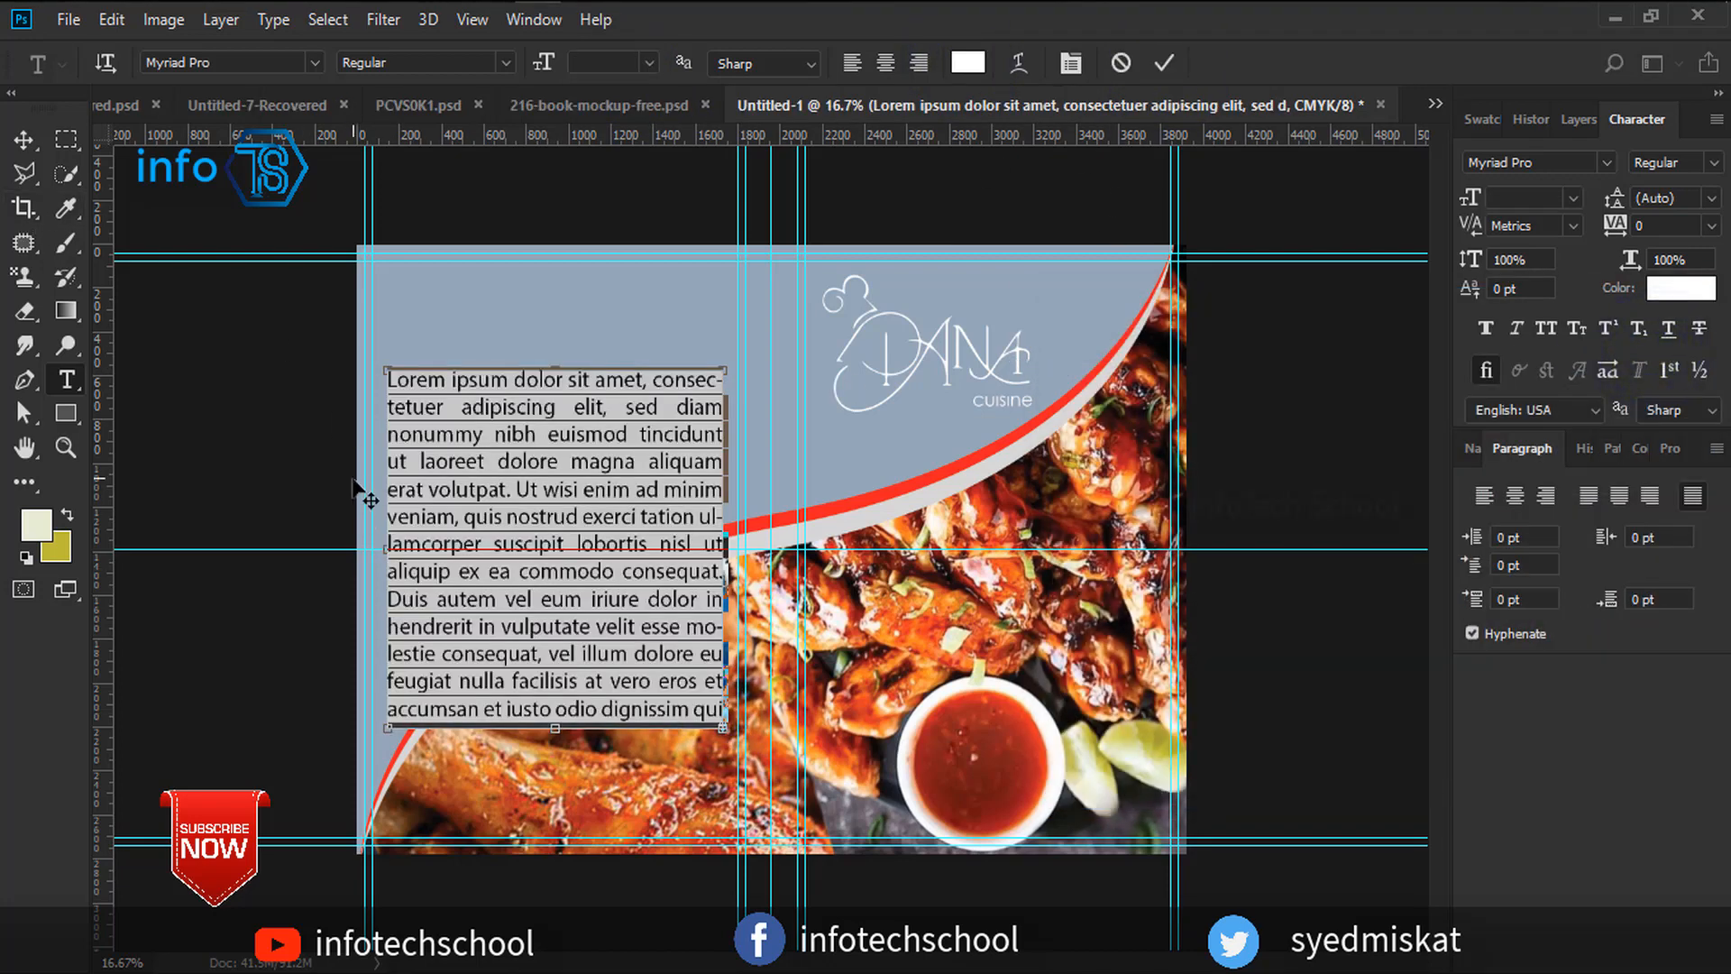
Scale the placeholder text block down around its centre to leave an even margin inside the dark rectangle.
{"action": "left_click", "coordinate": [23, 139]}
{"action": "mouse_move", "coordinate": [727, 370]}
{"action": "left_mouse_down"}
{"action": "mouse_move", "coordinate": [748, 360]}
{"action": "mouse_move", "coordinate": [712, 385]}
{"action": "left_mouse_up"}
{"action": "left_click", "coordinate": [1146, 62]}
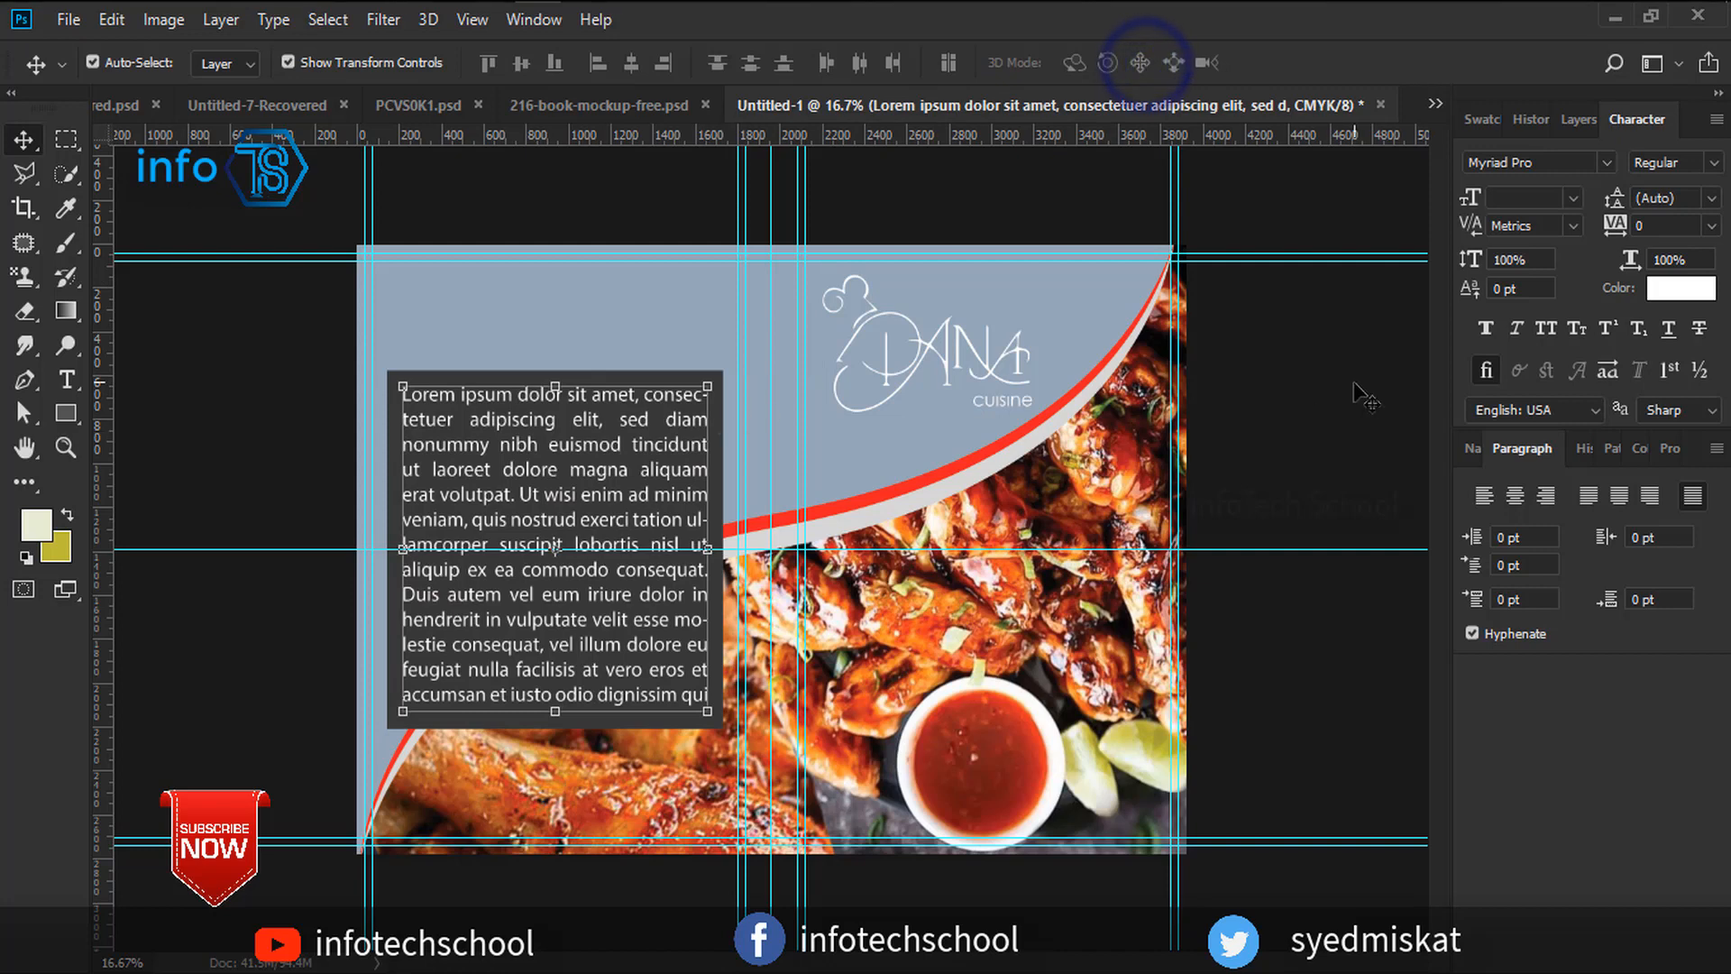
Stretch the placeholder text block to about 104.86% height and nudge it slightly left within the dark rectangle.
{"action": "left_click", "coordinate": [1299, 407]}
{"action": "left_click", "coordinate": [597, 704]}
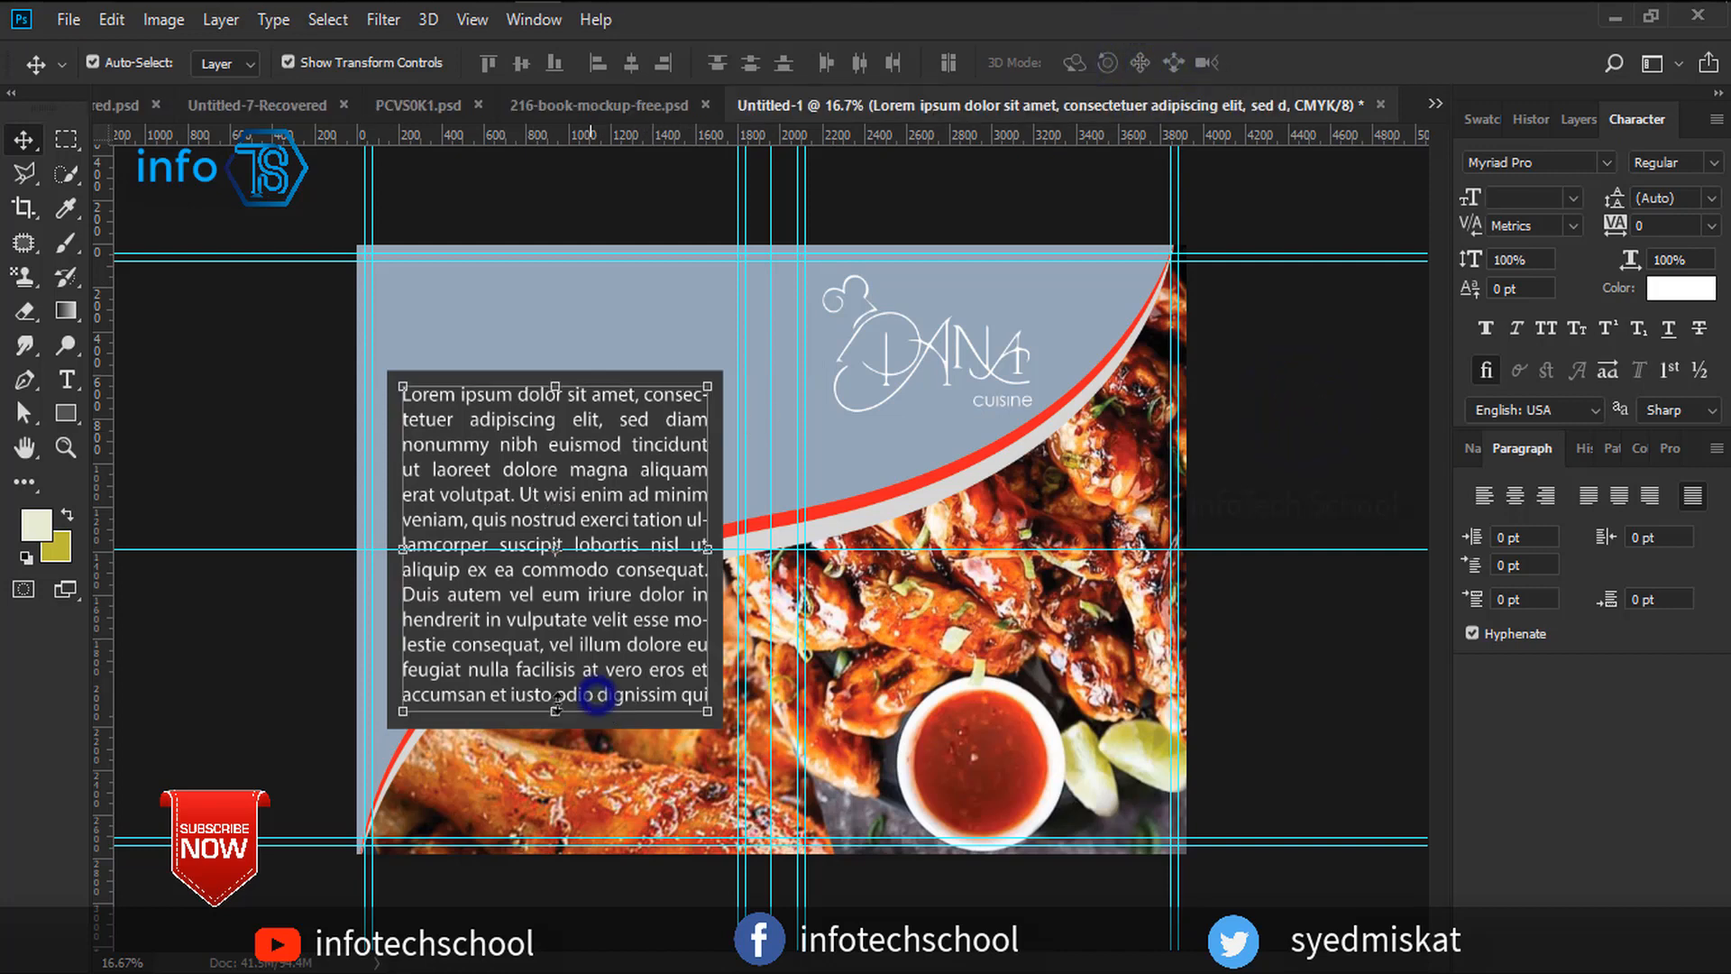
{"action": "key", "text": "ctrl+t"}
{"action": "left_click_drag", "start_coordinate": [556, 713], "coordinate": [546, 711]}
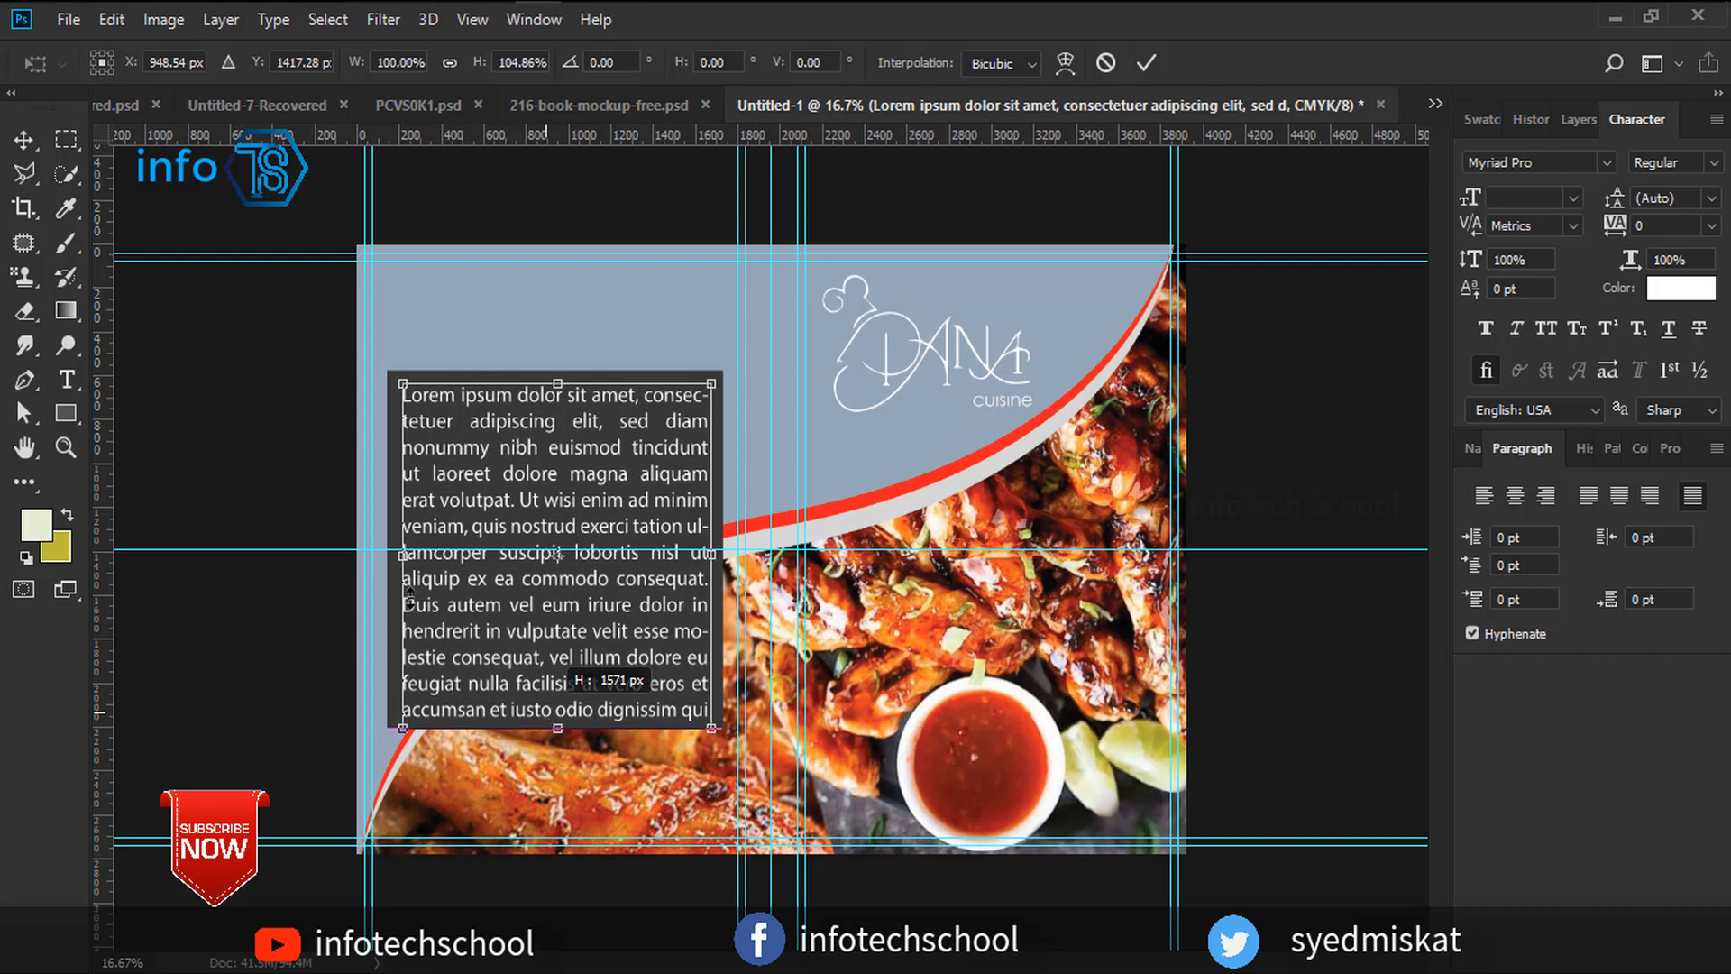
{"action": "key", "text": "Left"}
{"action": "key", "text": "Left"}
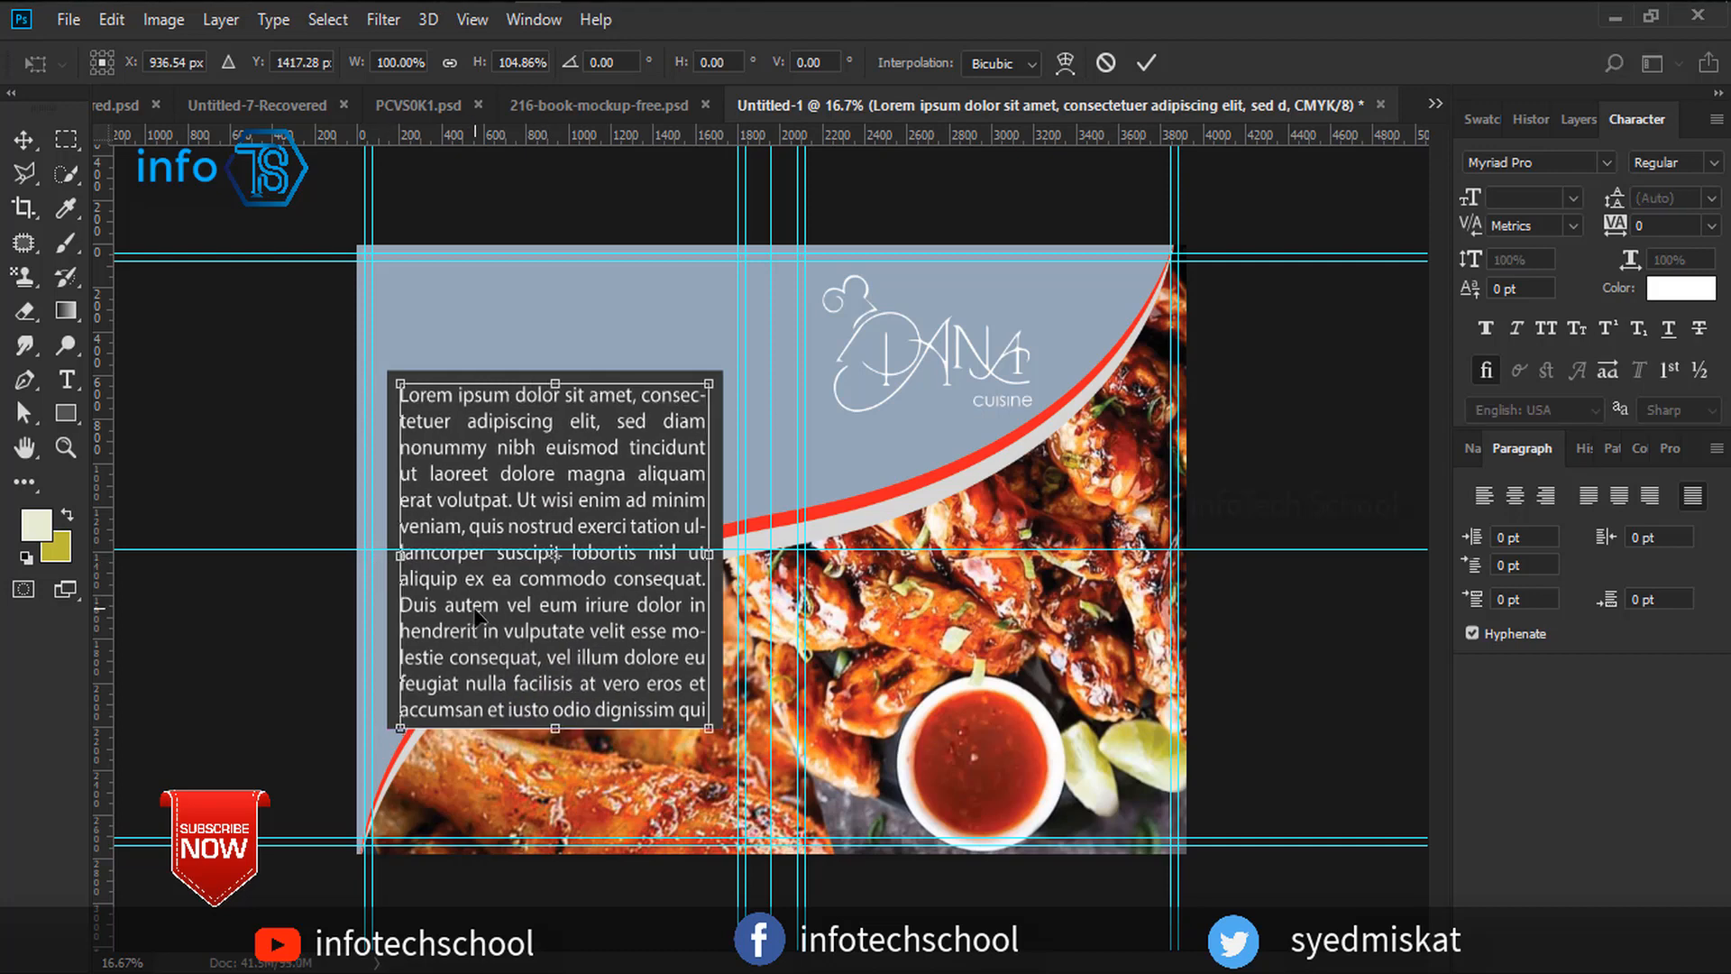
{"action": "left_click", "coordinate": [1146, 62]}
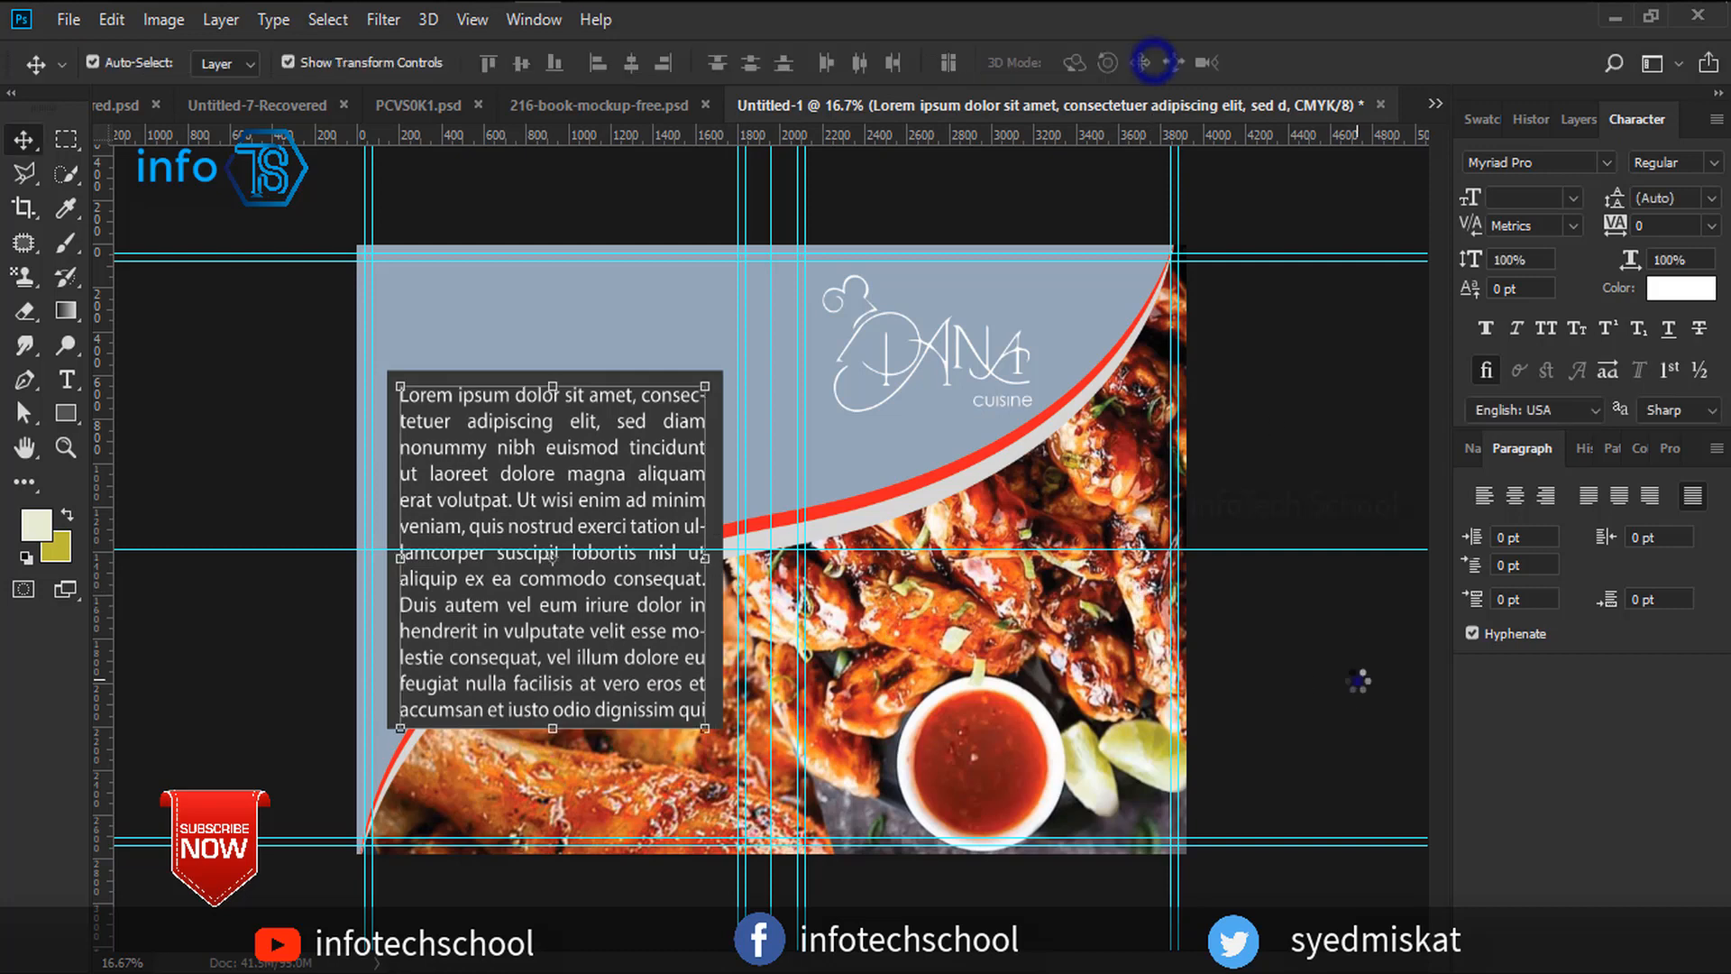
Make the dark grey rectangle behind the placeholder text semi-transparent by lowering its layer opacity.
{"action": "left_click", "coordinate": [717, 404]}
{"action": "left_click", "coordinate": [1578, 119]}
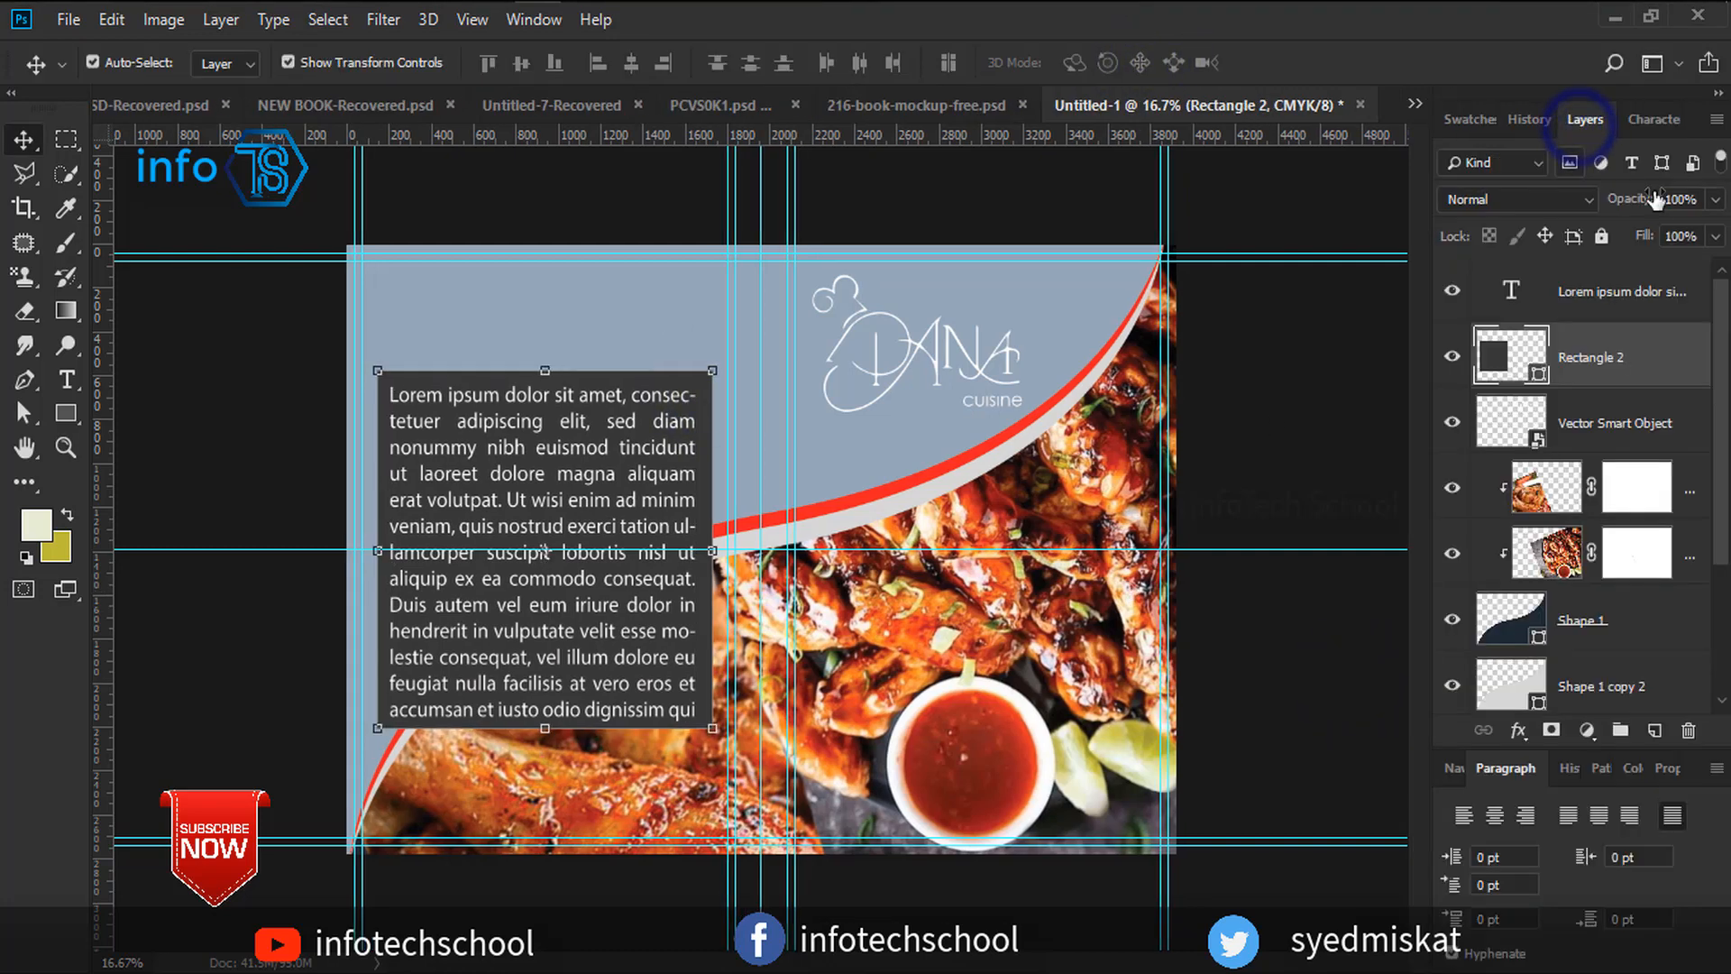
{"action": "left_click_drag", "start_coordinate": [1655, 198], "coordinate": [1564, 229]}
{"action": "left_click", "coordinate": [1285, 410]}
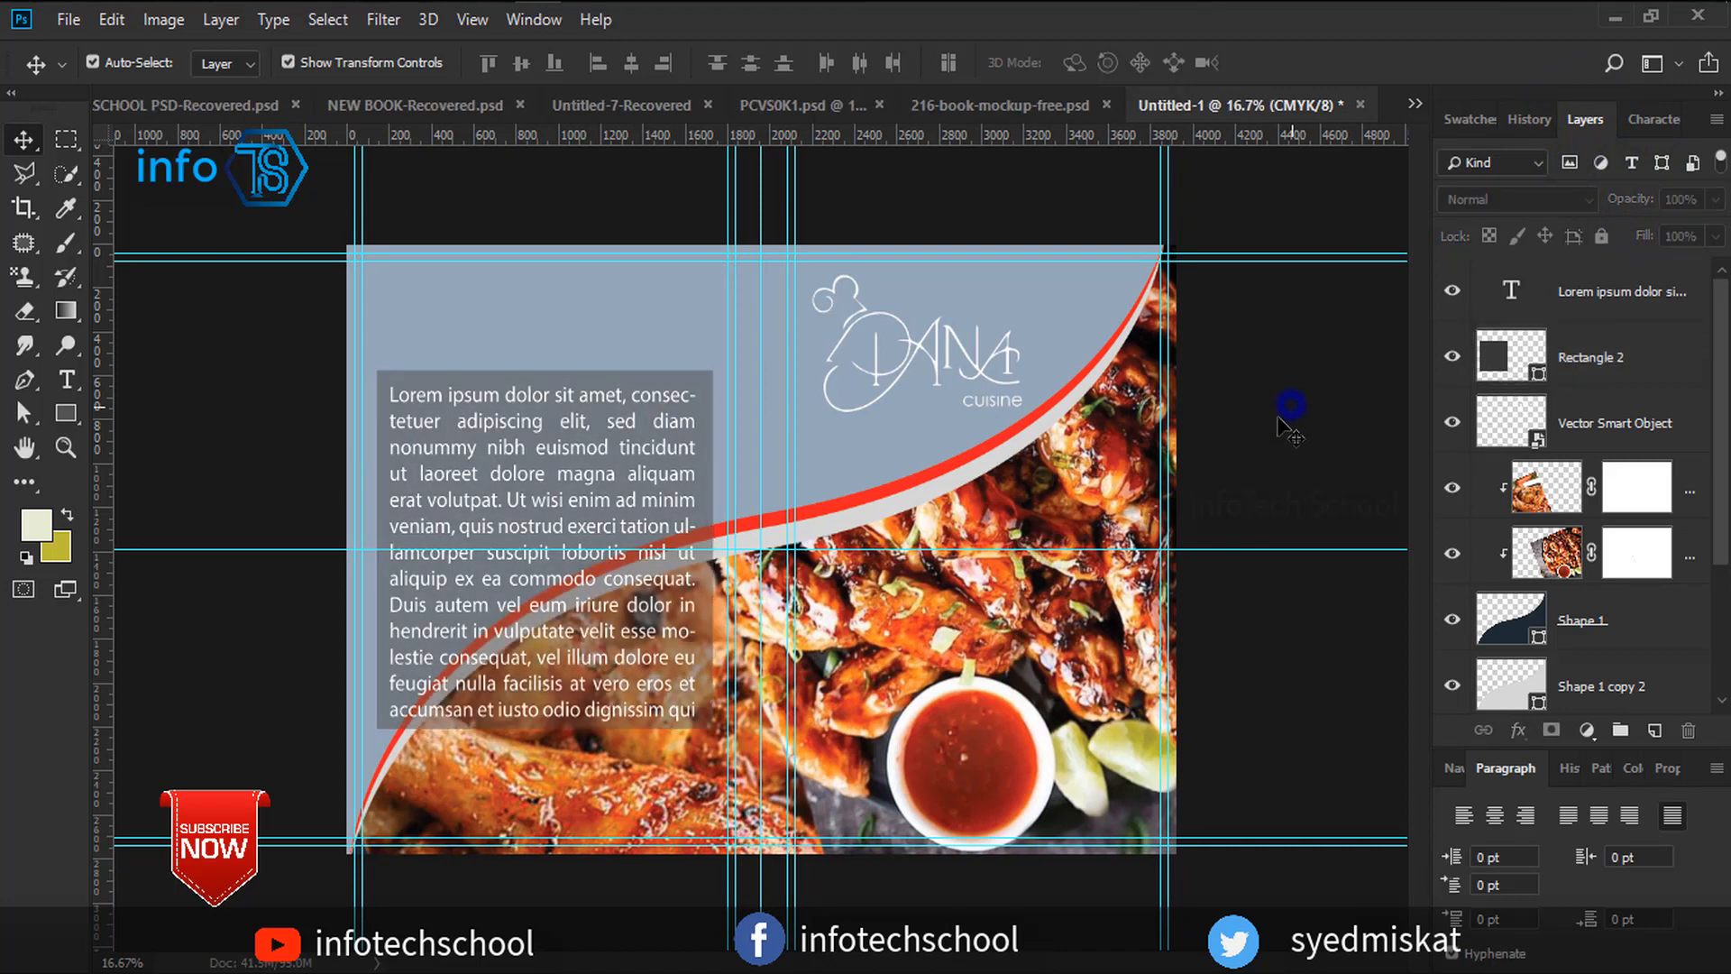
Change the fill of the blue-grey background rectangle to very dark navy (000d18).
{"action": "left_click", "coordinate": [619, 326]}
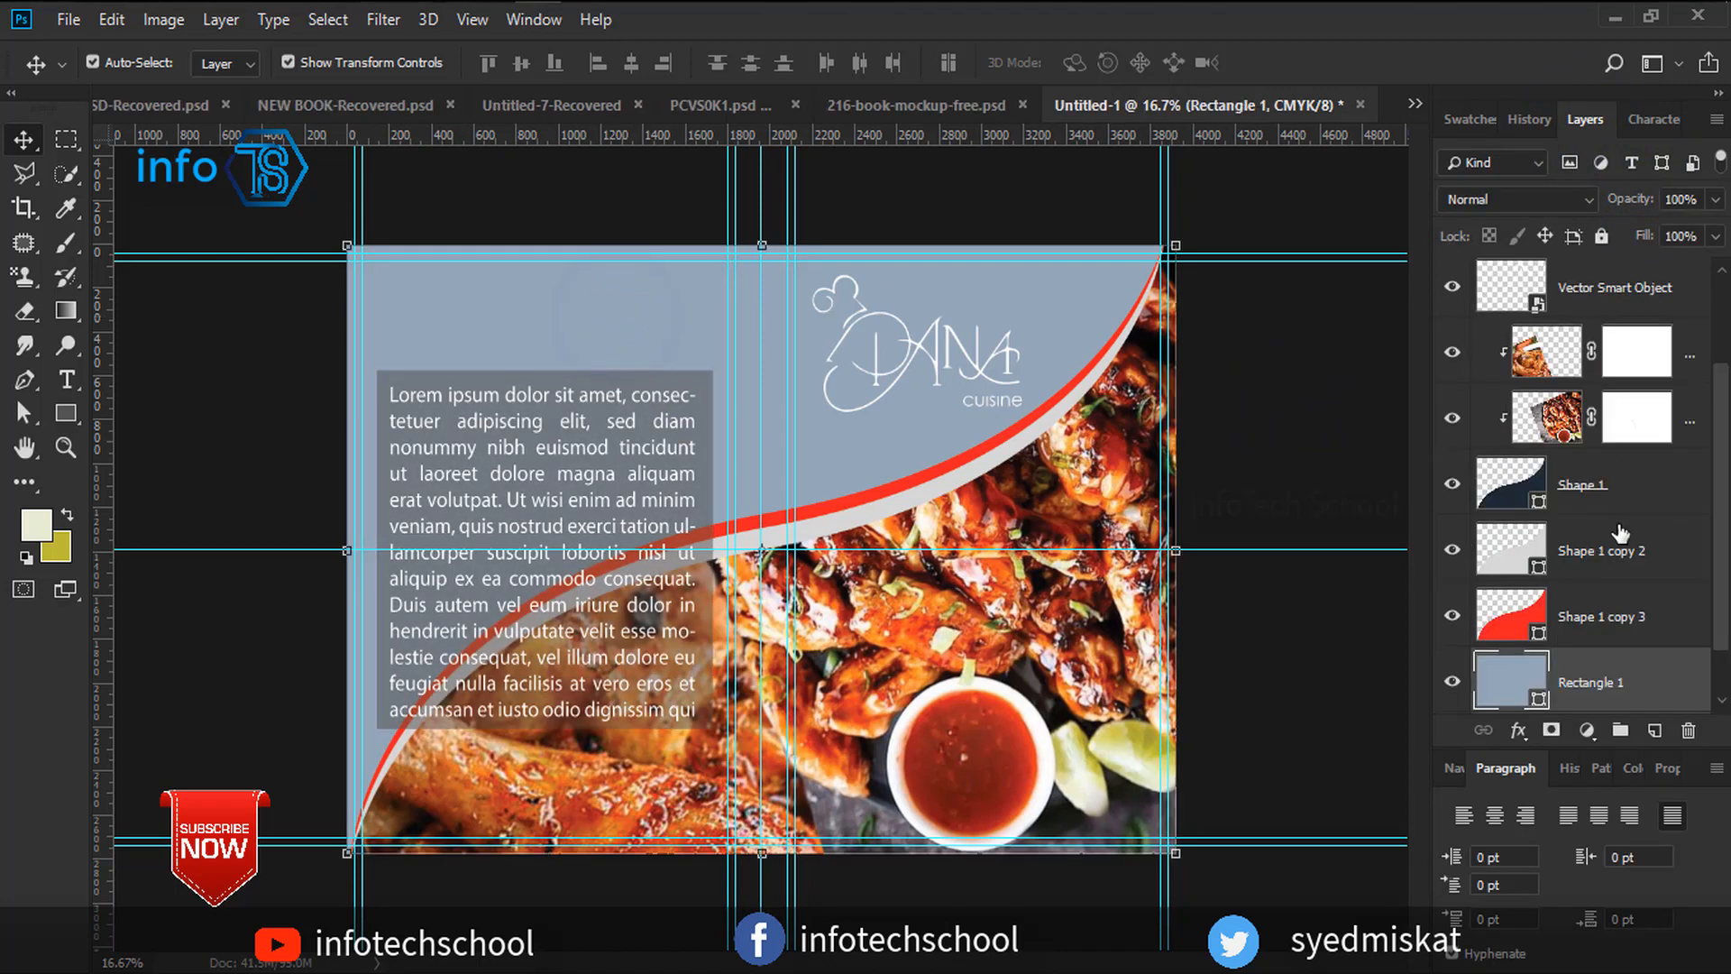
{"action": "scroll", "coordinate": [1546, 649], "scroll_direction": "down", "scroll_amount": 1}
{"action": "double_click", "coordinate": [1543, 642]}
{"action": "mouse_move", "coordinate": [1159, 590]}
{"action": "left_mouse_down"}
{"action": "mouse_move", "coordinate": [995, 694]}
{"action": "mouse_move", "coordinate": [978, 622]}
{"action": "mouse_move", "coordinate": [947, 657]}
{"action": "mouse_move", "coordinate": [1386, 496]}
{"action": "mouse_move", "coordinate": [1376, 571]}
{"action": "mouse_move", "coordinate": [1396, 662]}
{"action": "left_mouse_up"}
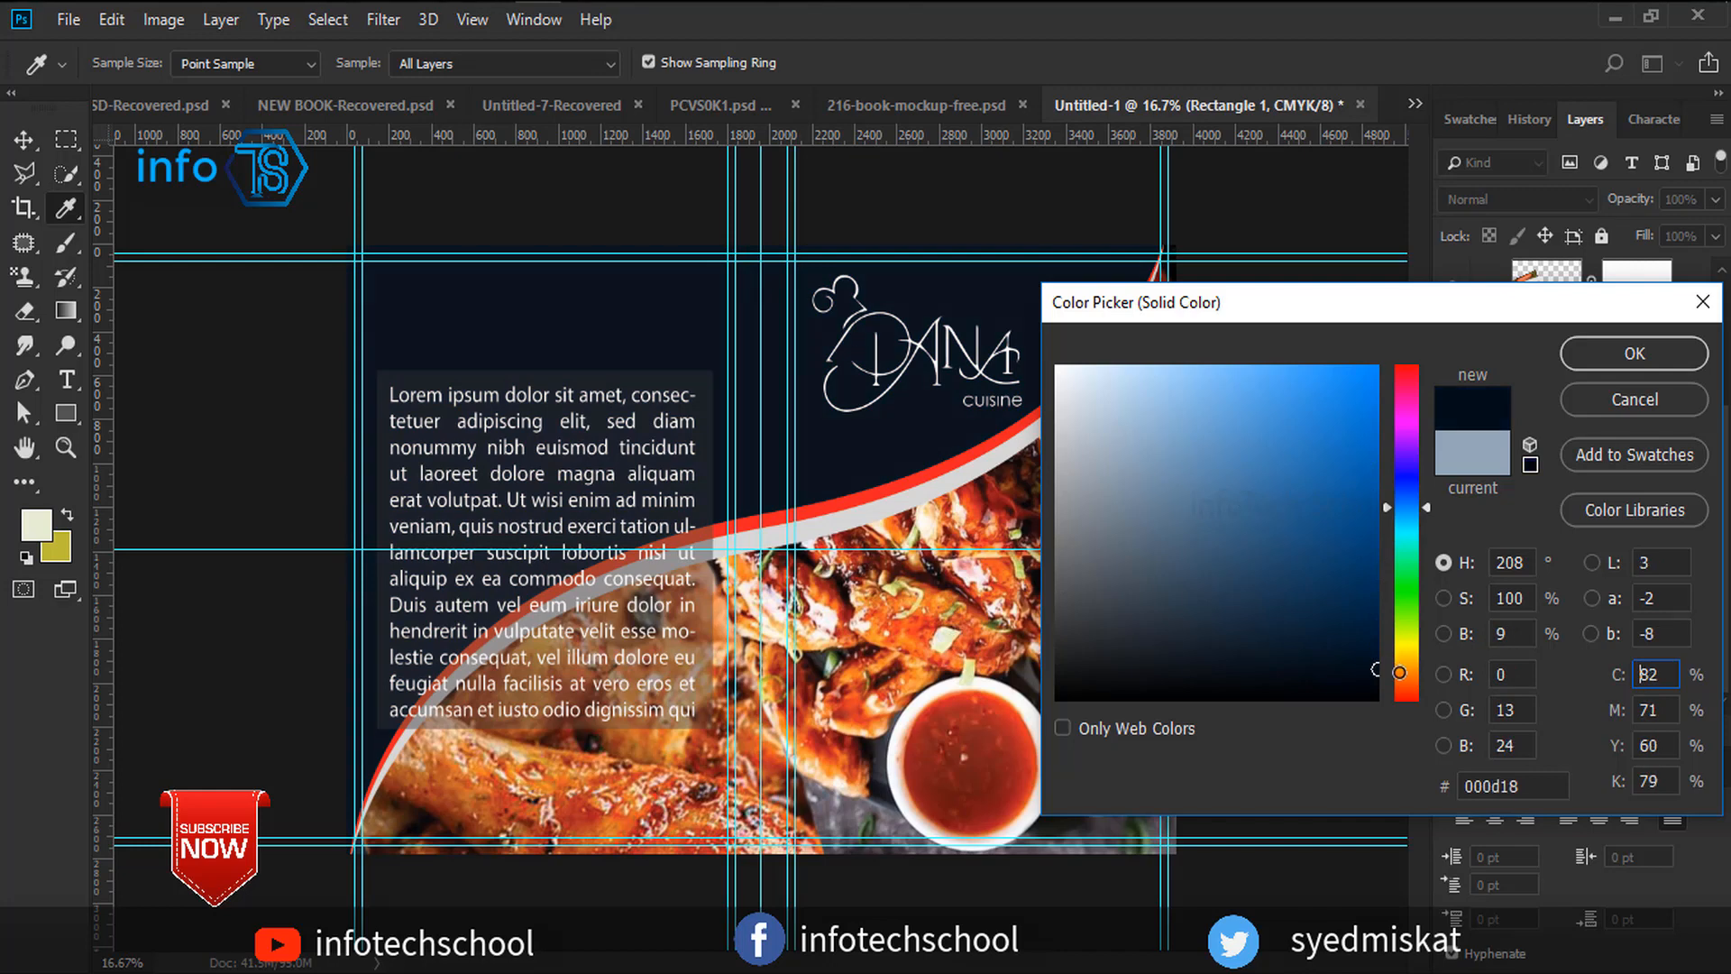
{"action": "left_click", "coordinate": [1637, 362]}
{"action": "left_click", "coordinate": [1322, 697]}
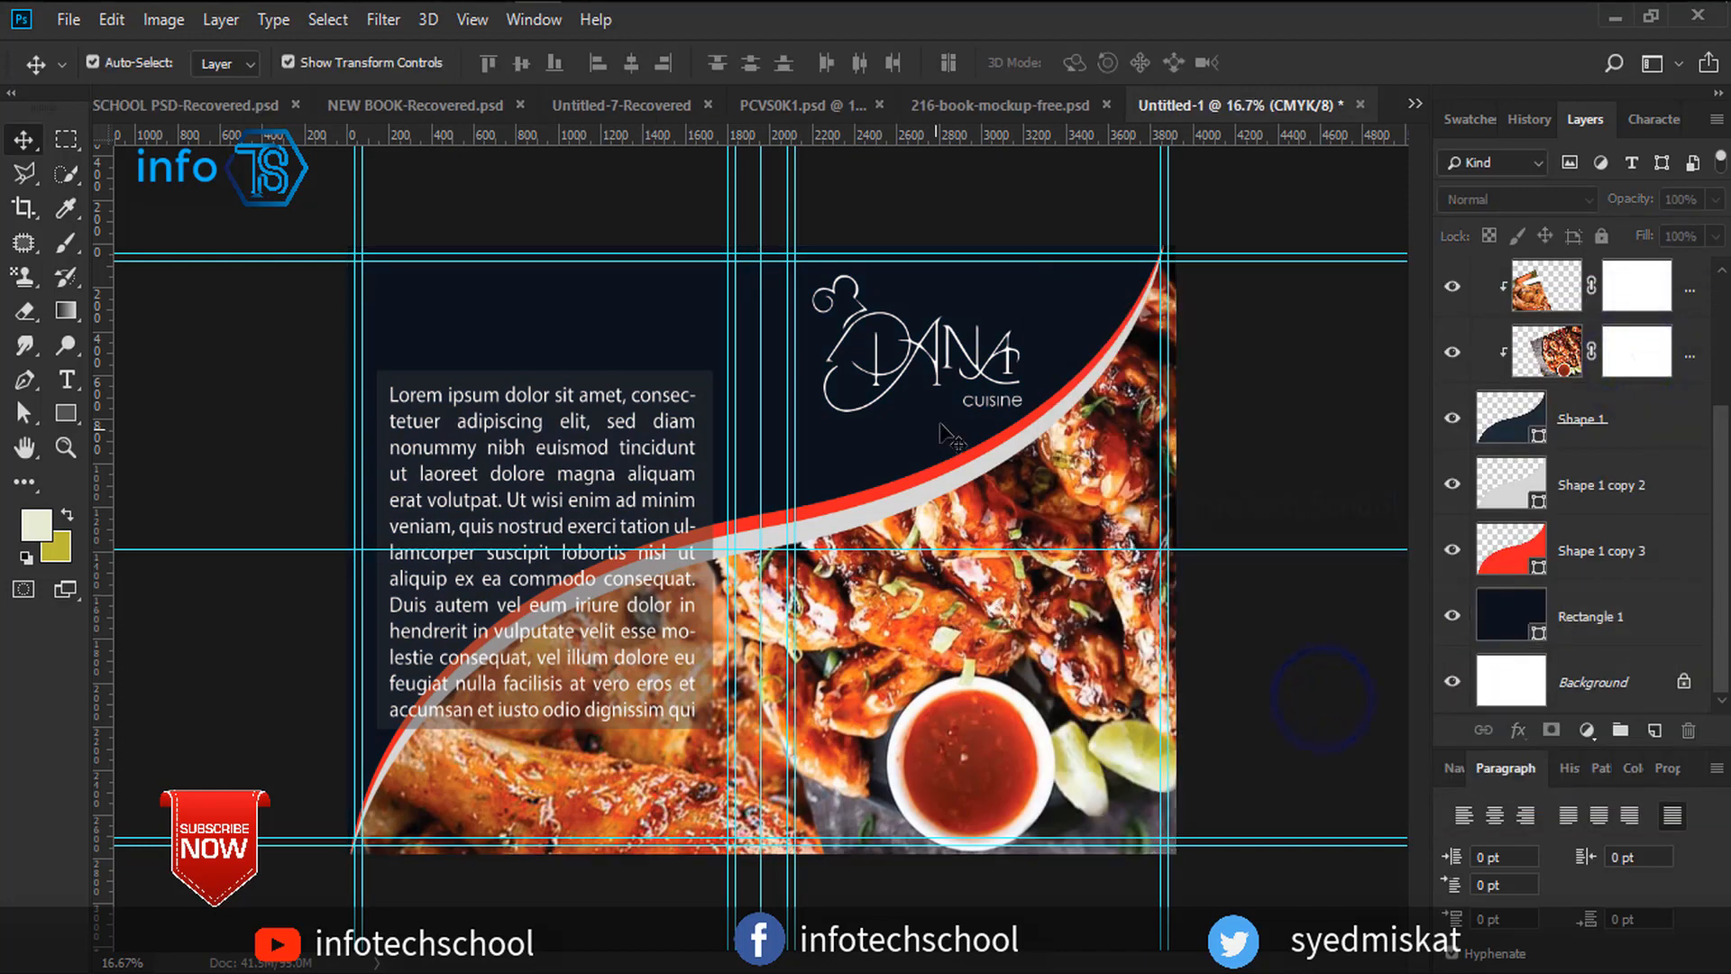
Remove the horizontal guide across the middle of the cover and the vertical guide at the centre of the spine.
{"action": "left_click_drag", "start_coordinate": [772, 549], "coordinate": [551, 96]}
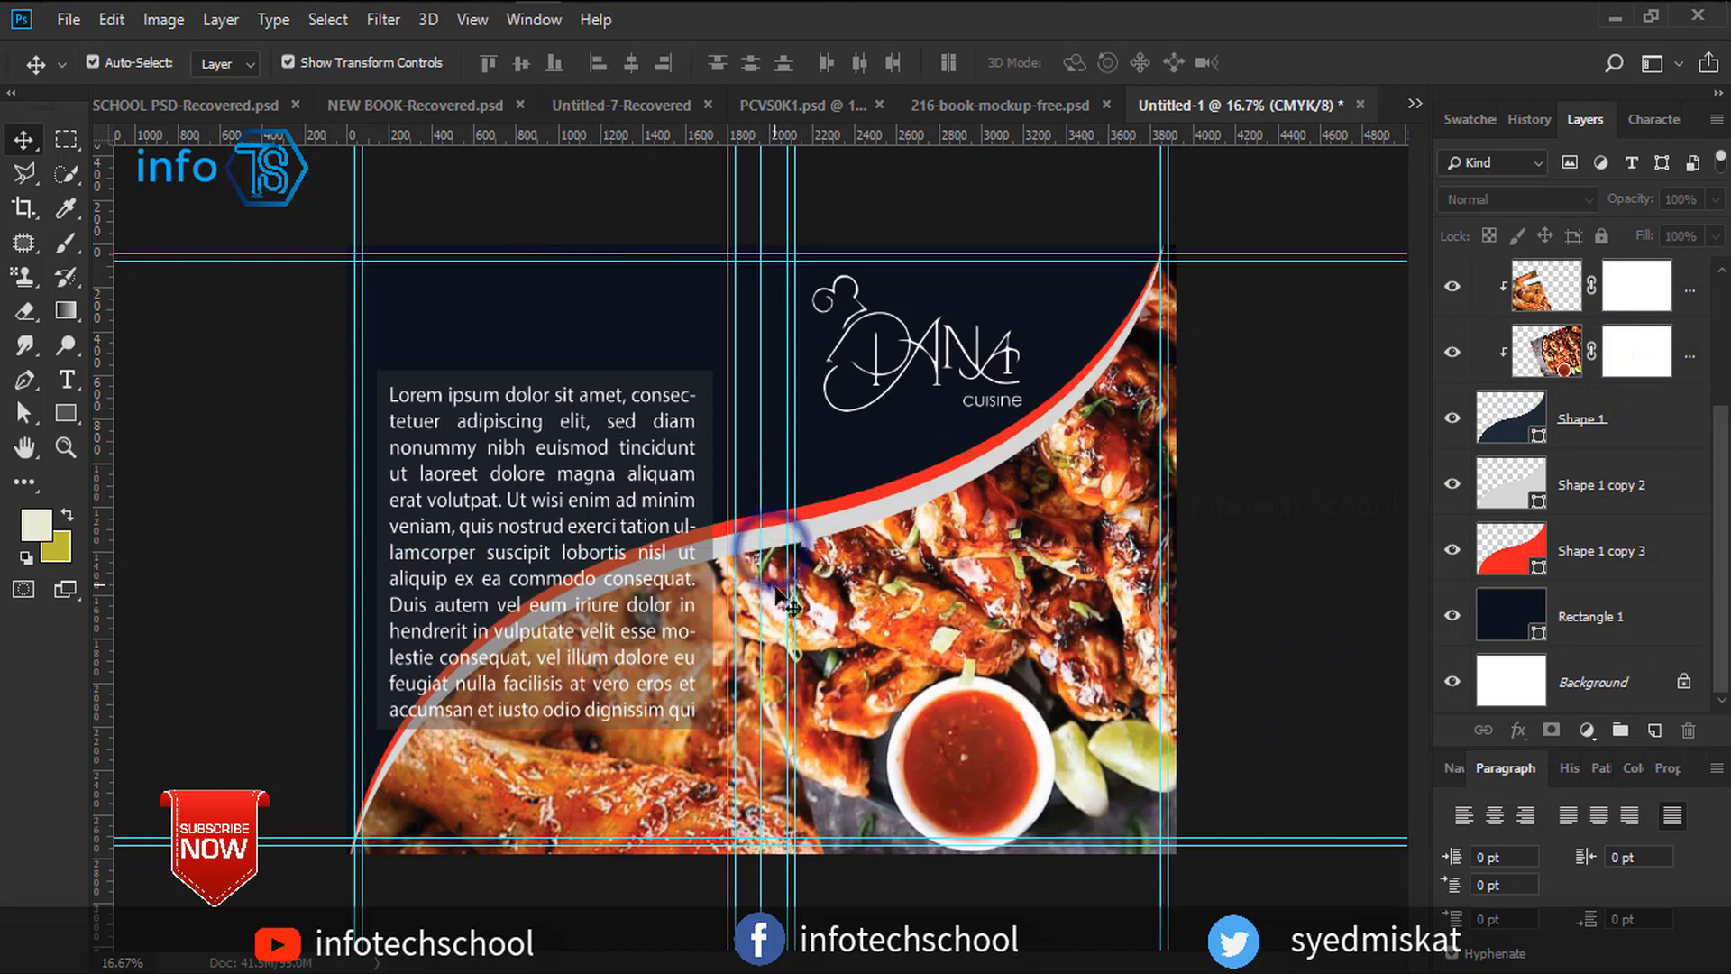
{"action": "left_click_drag", "start_coordinate": [760, 567], "coordinate": [9, 549]}
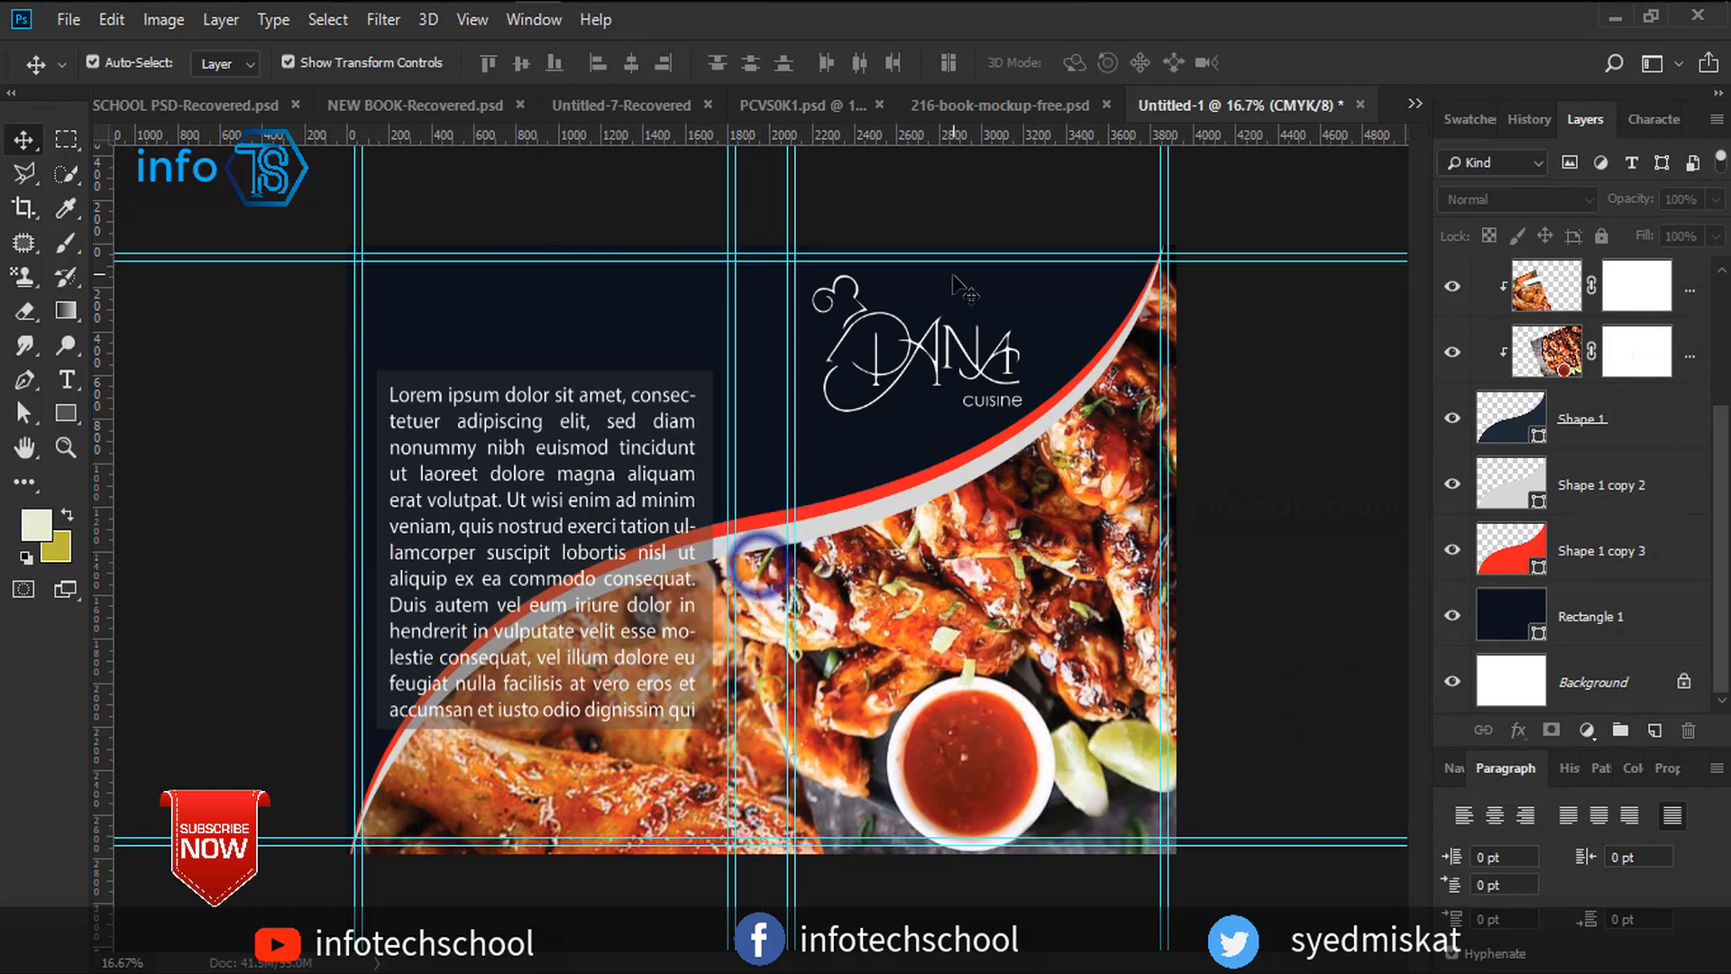
Duplicate the white DANA cuisine logo below the back-cover text panel and scale the copy to about 36%.
{"action": "left_click", "coordinate": [938, 368]}
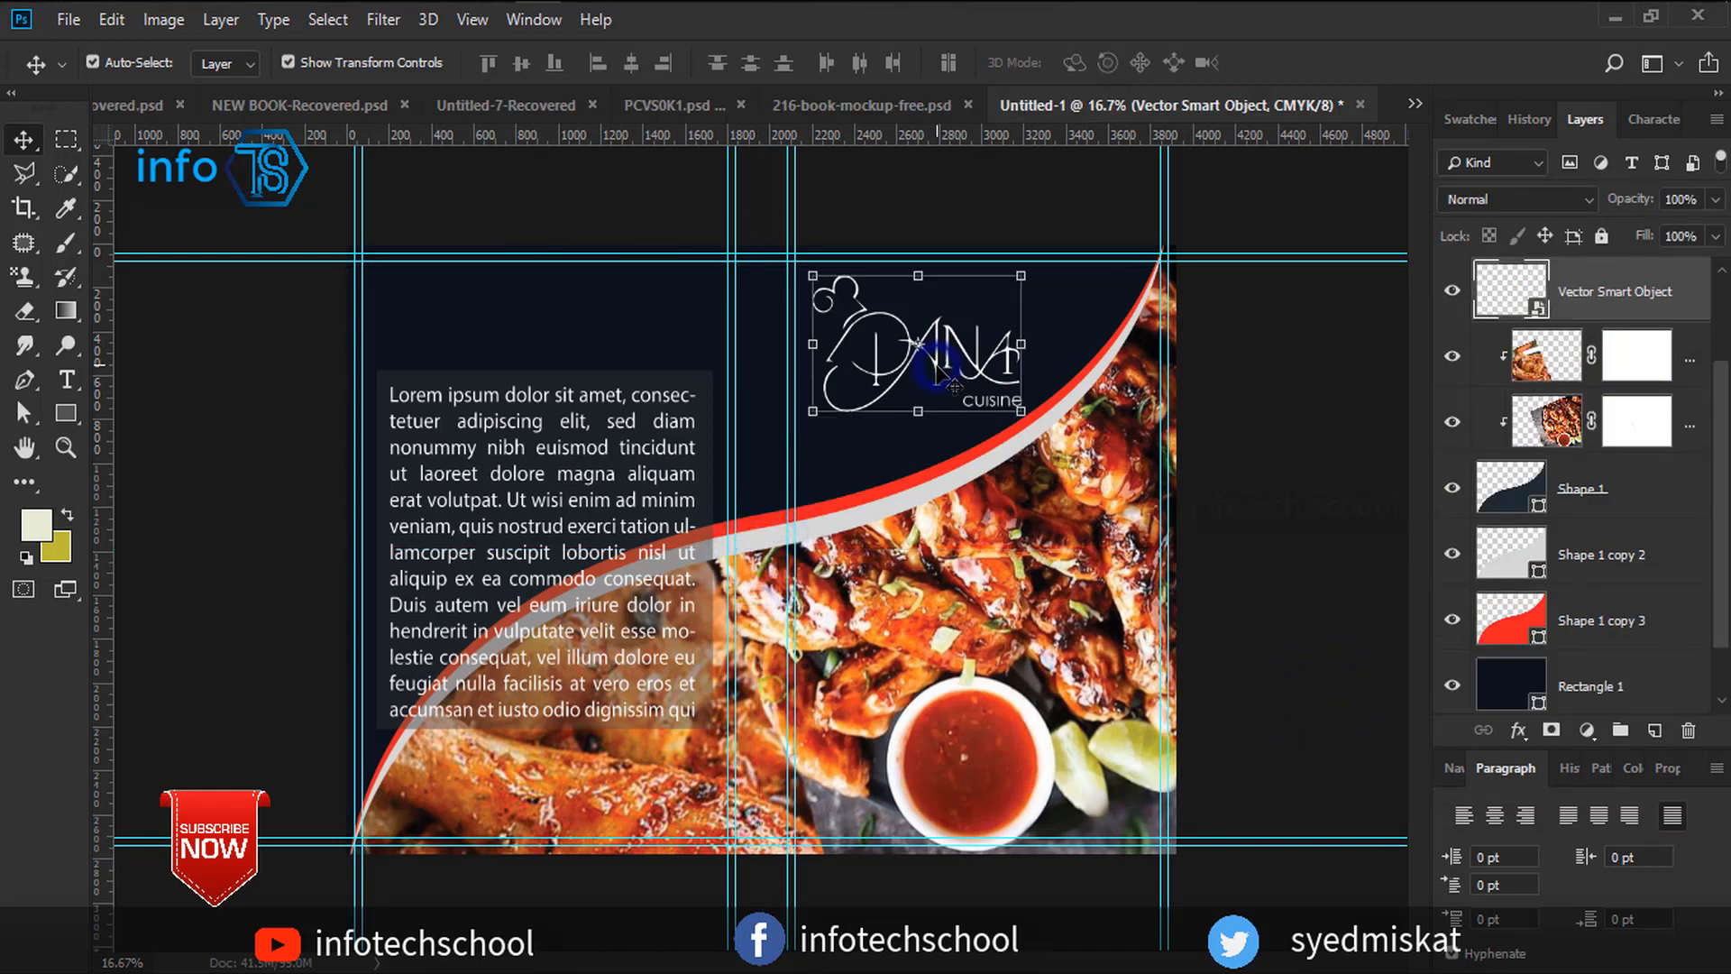
{"action": "left_click_drag", "start_coordinate": [939, 368], "coordinate": [539, 802]}
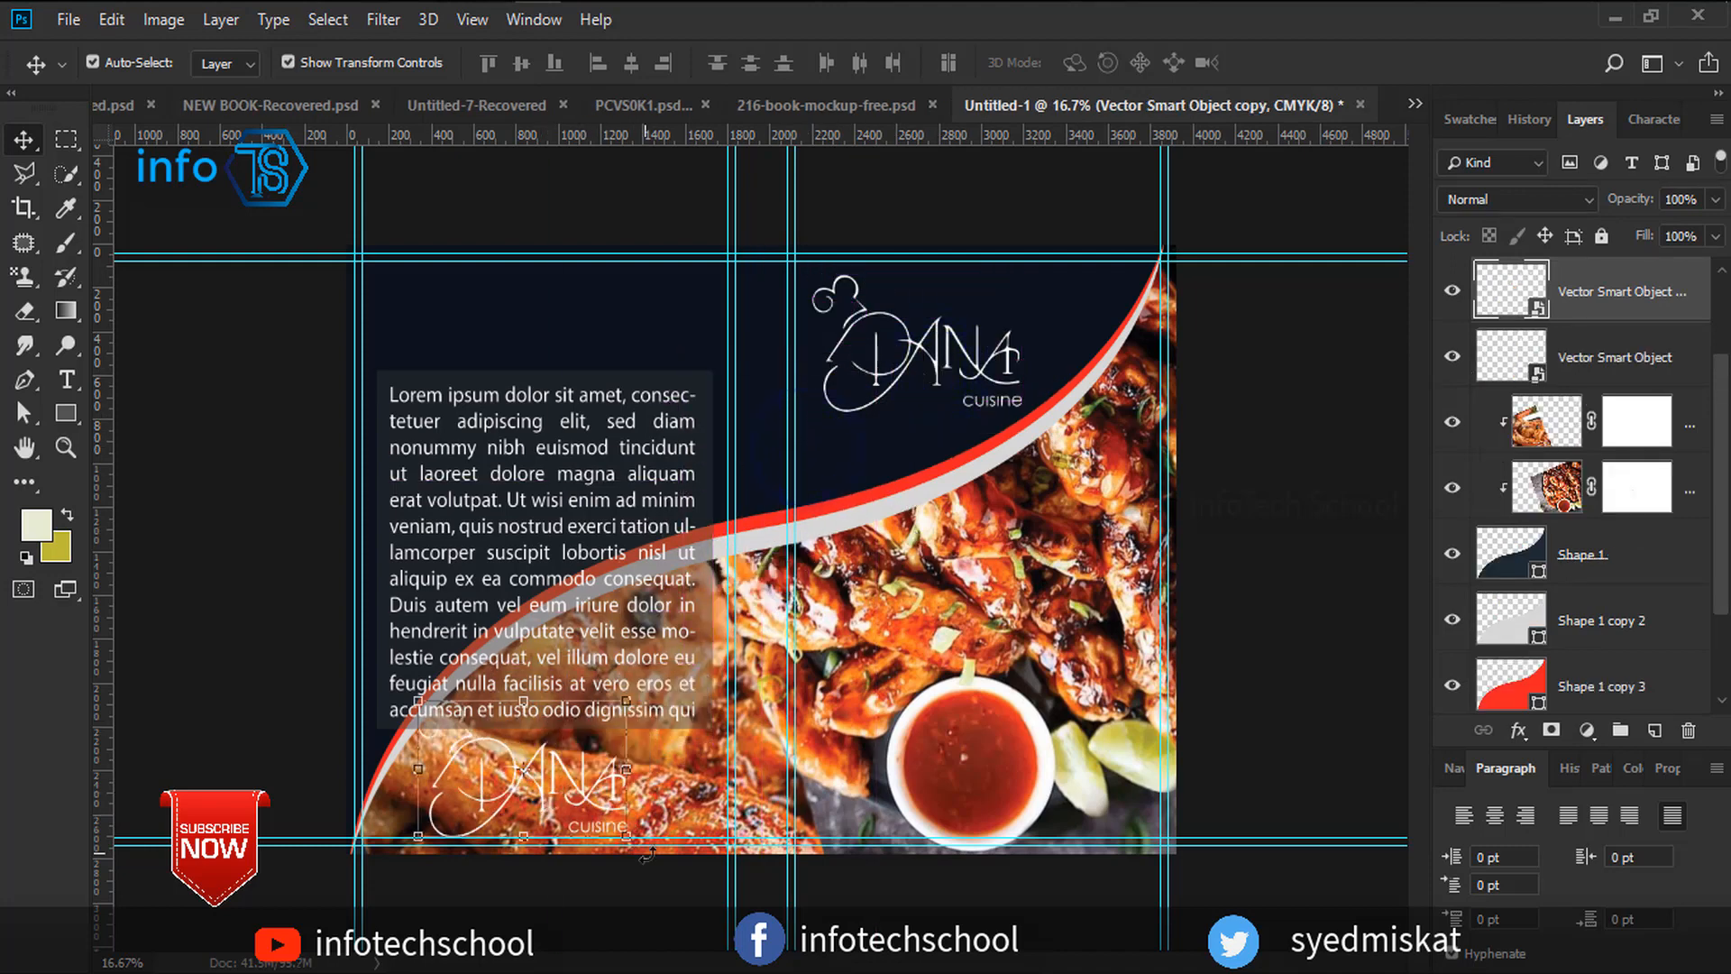
{"action": "left_click_drag", "start_coordinate": [629, 699], "coordinate": [487, 791]}
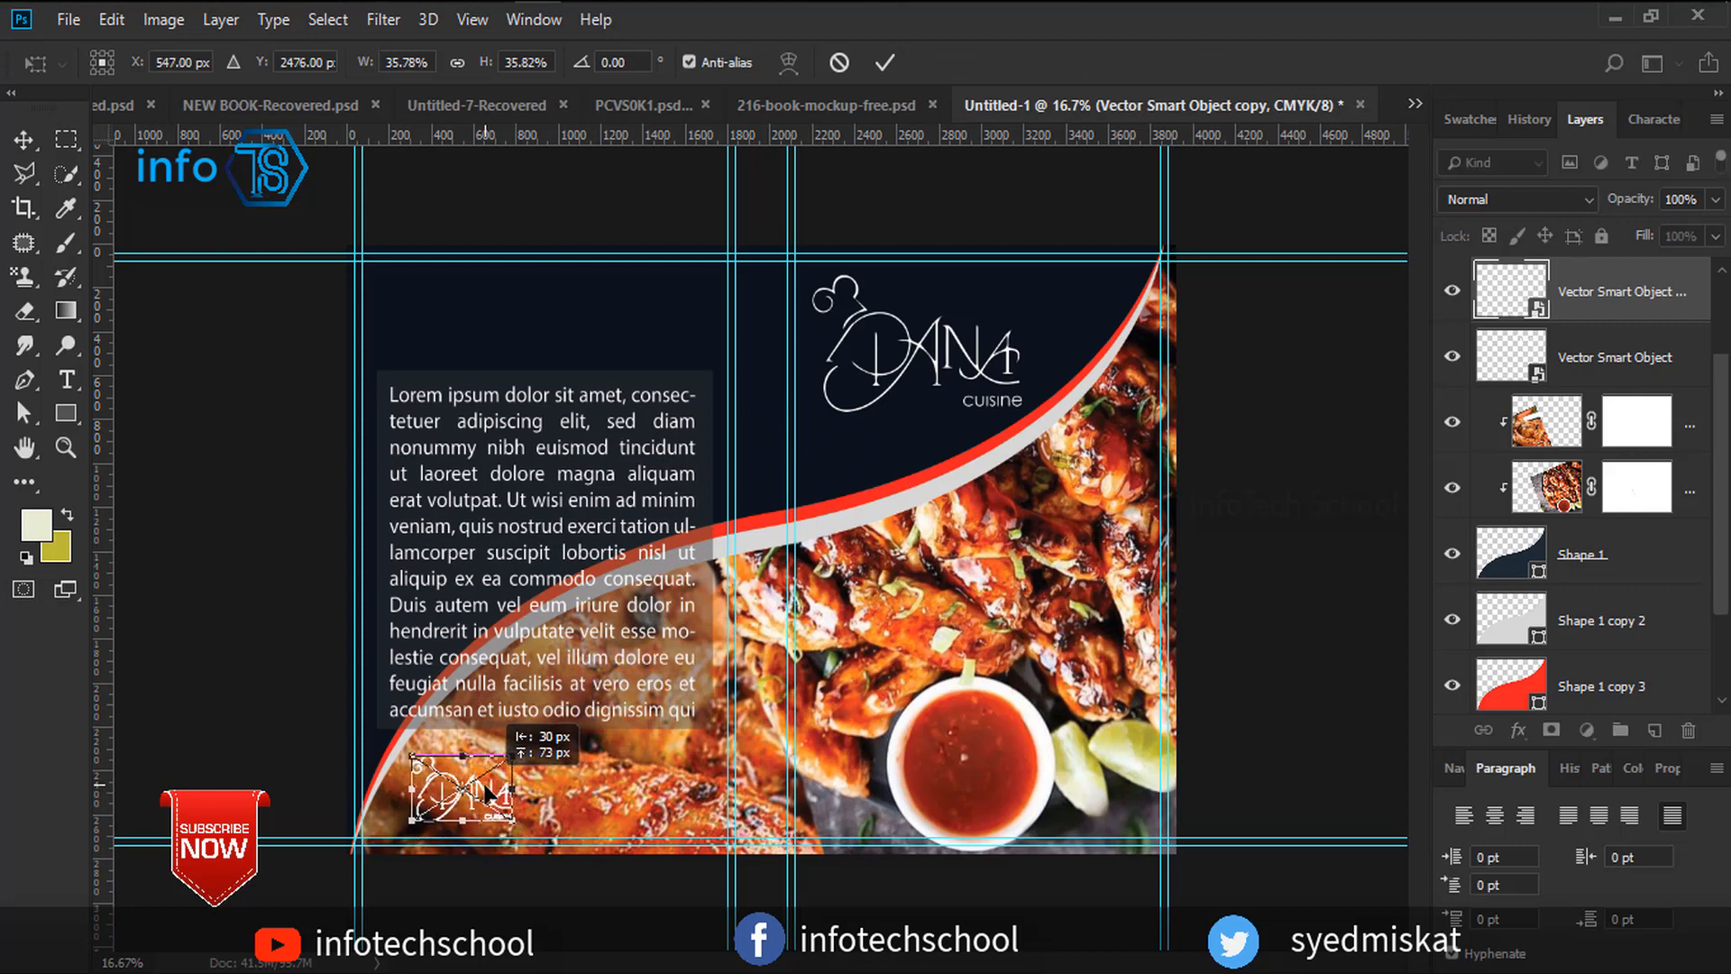
{"action": "left_click", "coordinate": [883, 62]}
{"action": "left_click", "coordinate": [1255, 536]}
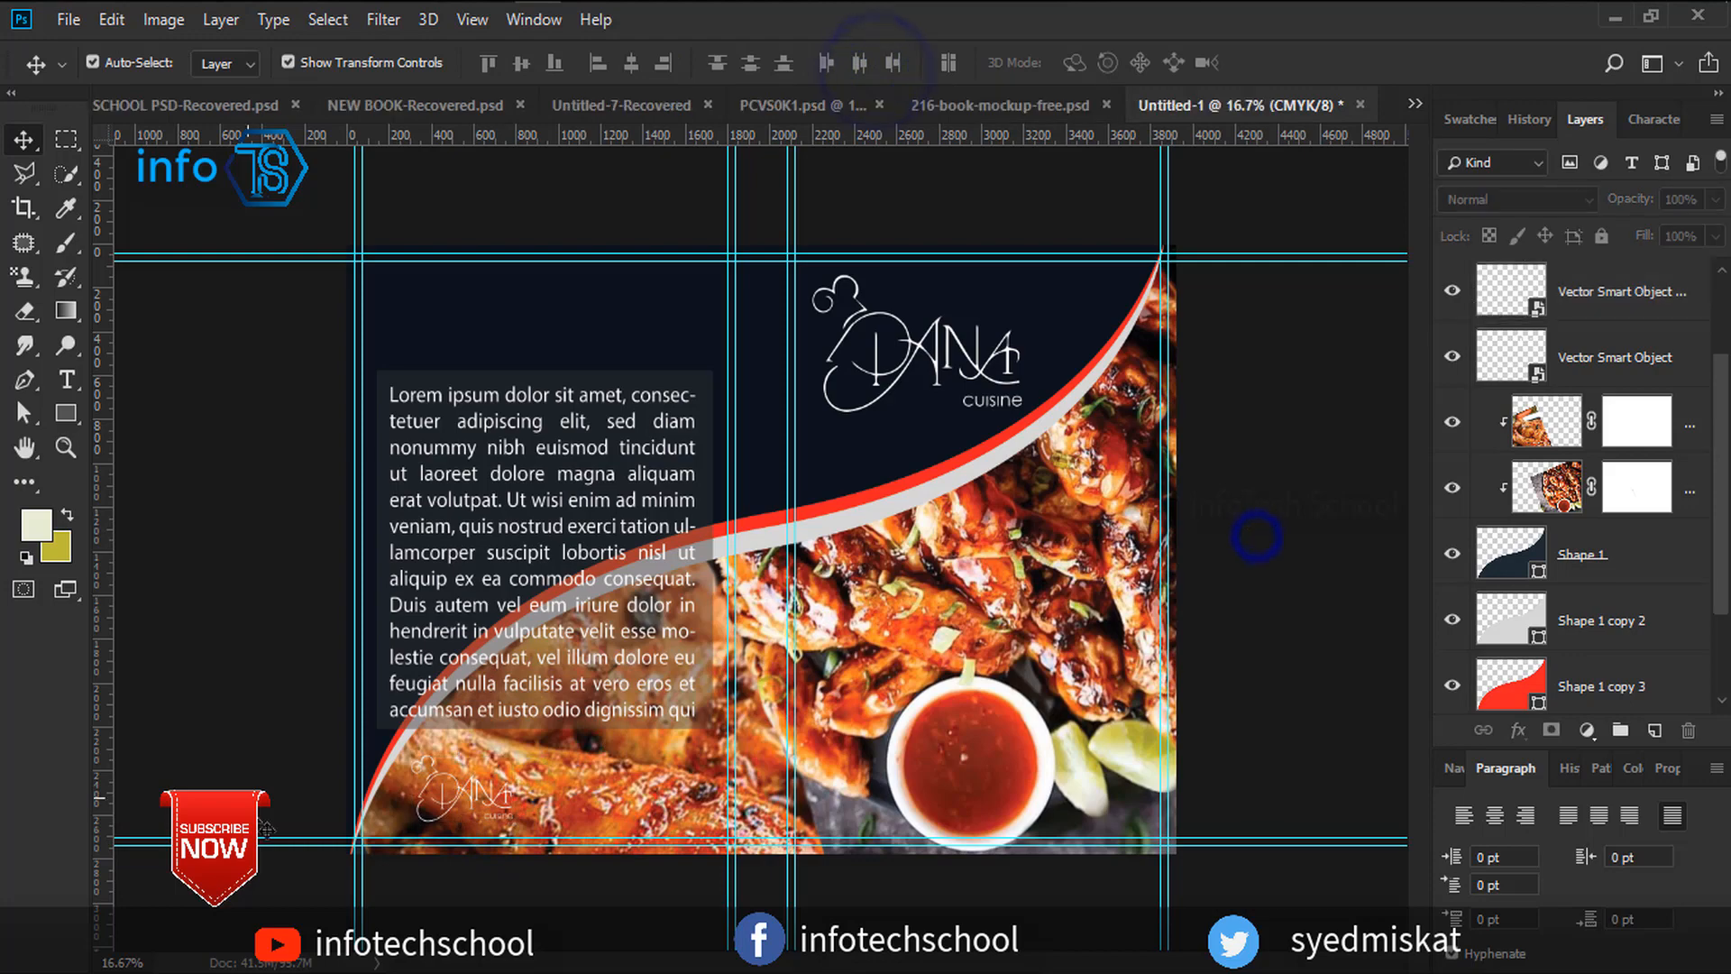
Examine the small logo copy near the lower edge of the back cover up close.
{"action": "left_click", "coordinate": [463, 803]}
{"action": "key", "text": "ctrl+plus"}
{"action": "key", "text": "ctrl+plus"}
{"action": "key", "text": "ctrl+plus"}
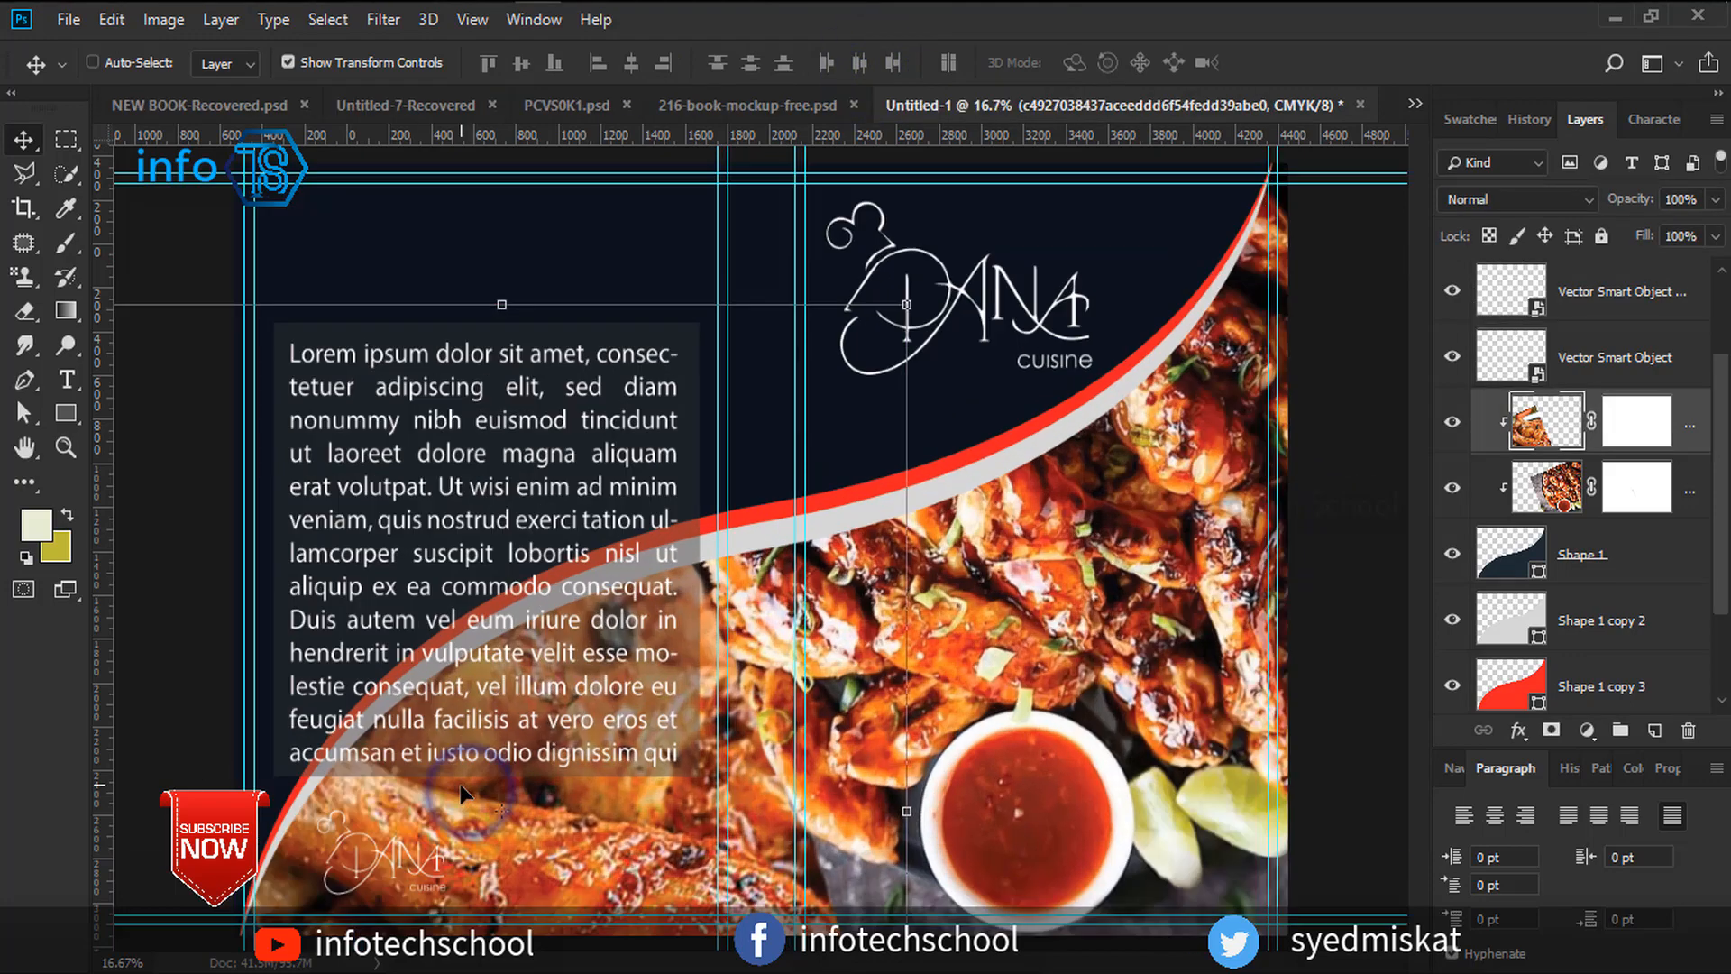
{"action": "left_click_drag", "start_coordinate": [526, 816], "coordinate": [890, 65]}
{"action": "left_click_drag", "start_coordinate": [423, 631], "coordinate": [630, 650]}
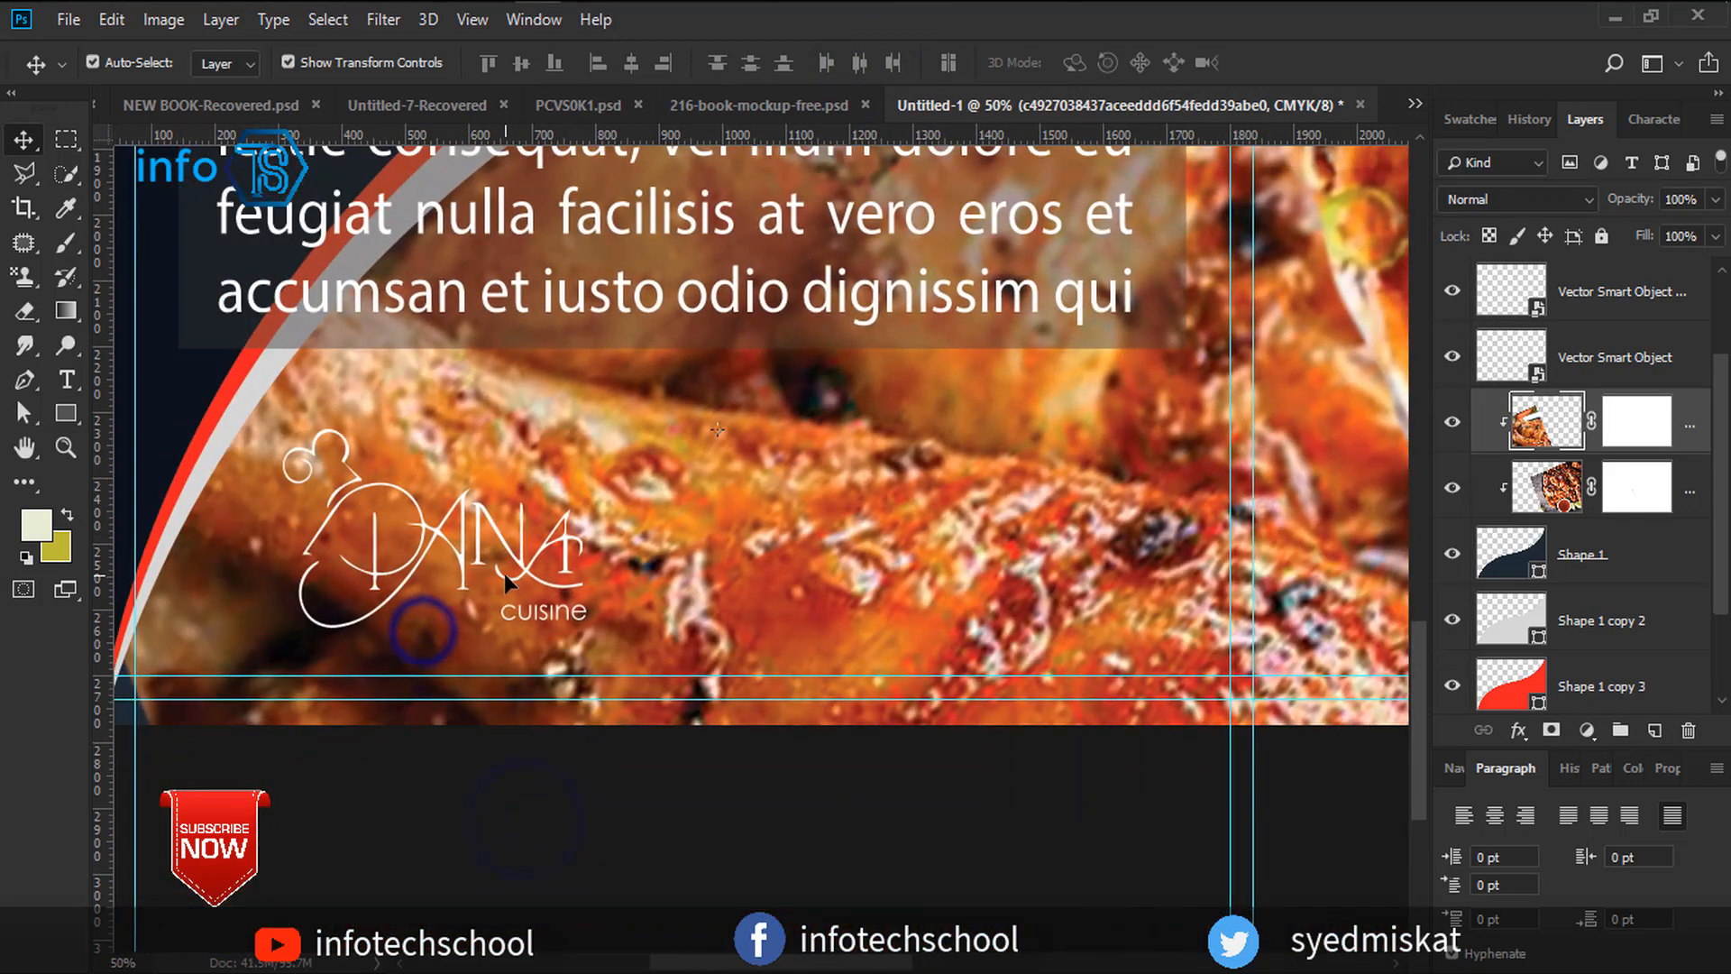
{"action": "left_click", "coordinate": [522, 568]}
Switch to Illustrator and bring the lower-left barcode of the 74883 [Converted].eps sheet into the Photoshop cover as a smart object.
{"action": "left_click", "coordinate": [625, 0]}
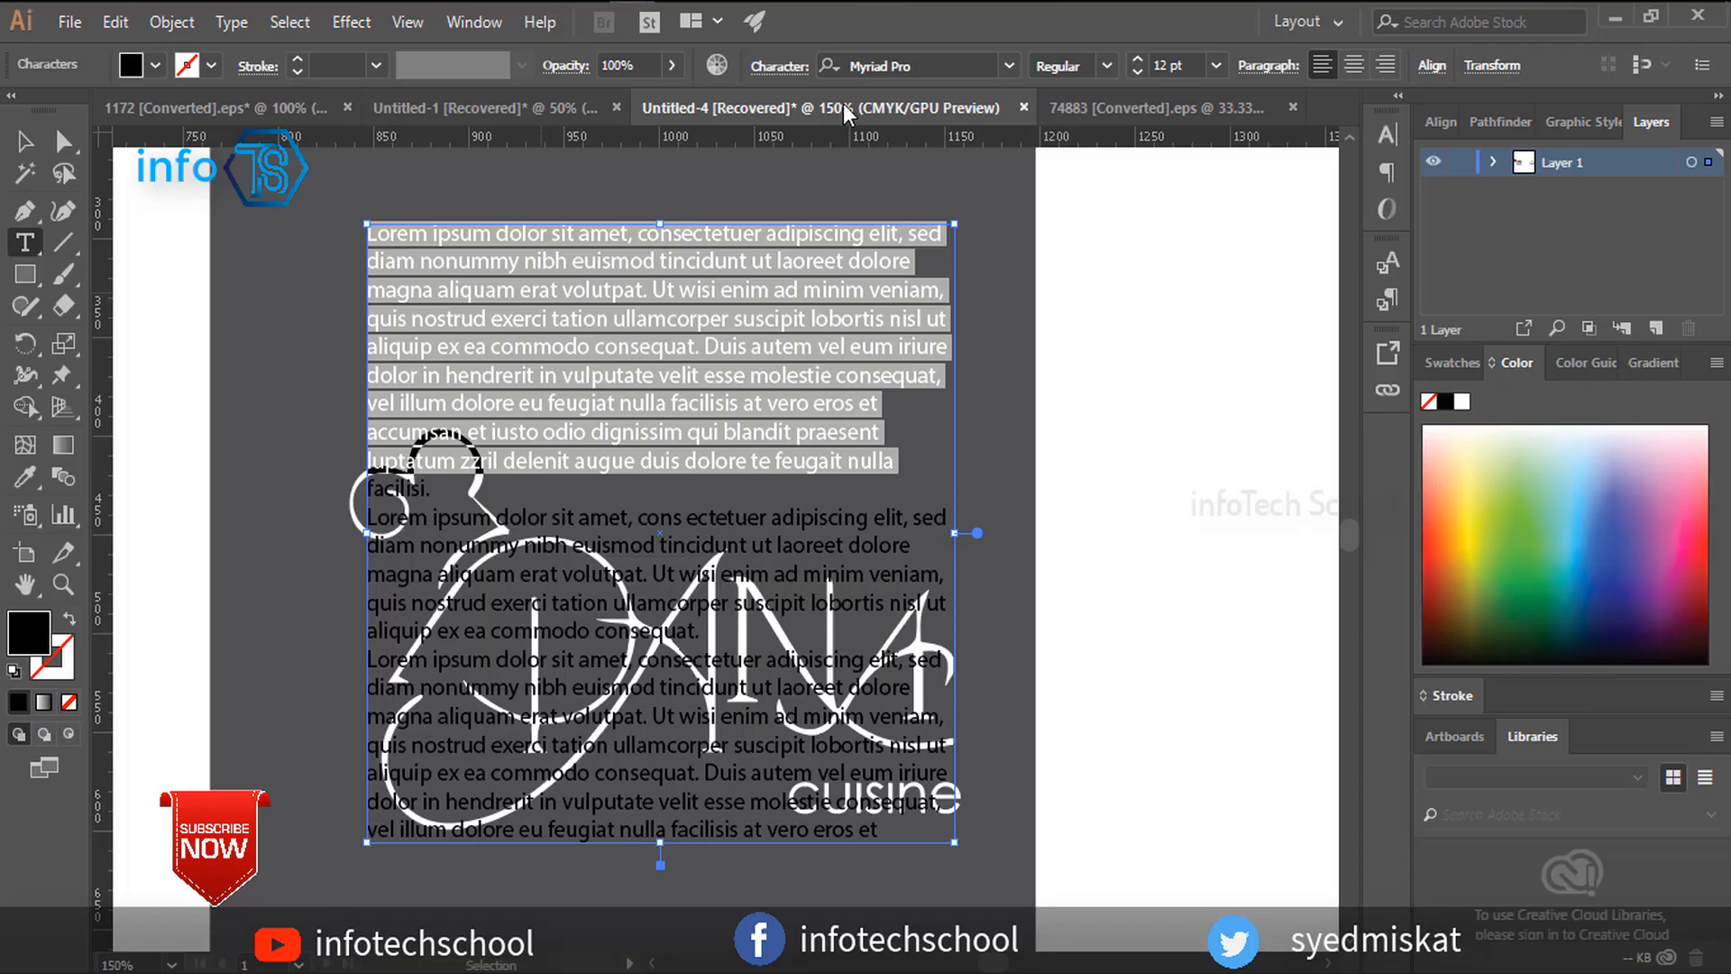
{"action": "left_click", "coordinate": [1127, 108]}
{"action": "left_click", "coordinate": [25, 142]}
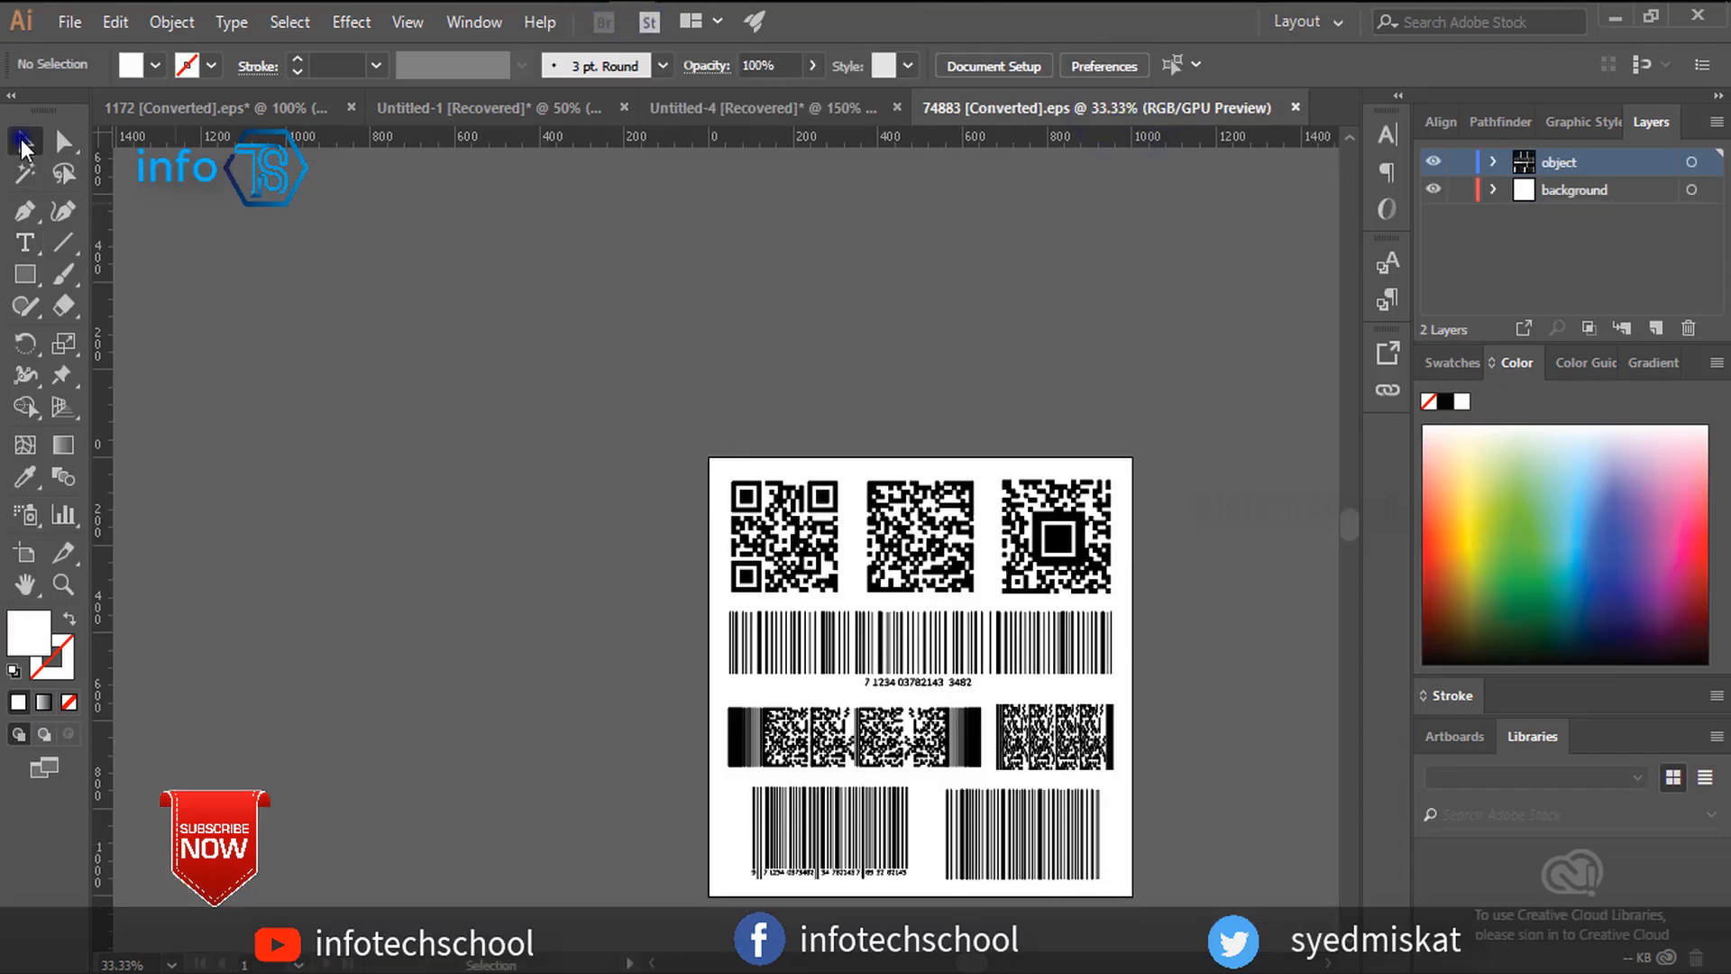
{"action": "left_click", "coordinate": [1003, 841]}
{"action": "double_click", "coordinate": [855, 827]}
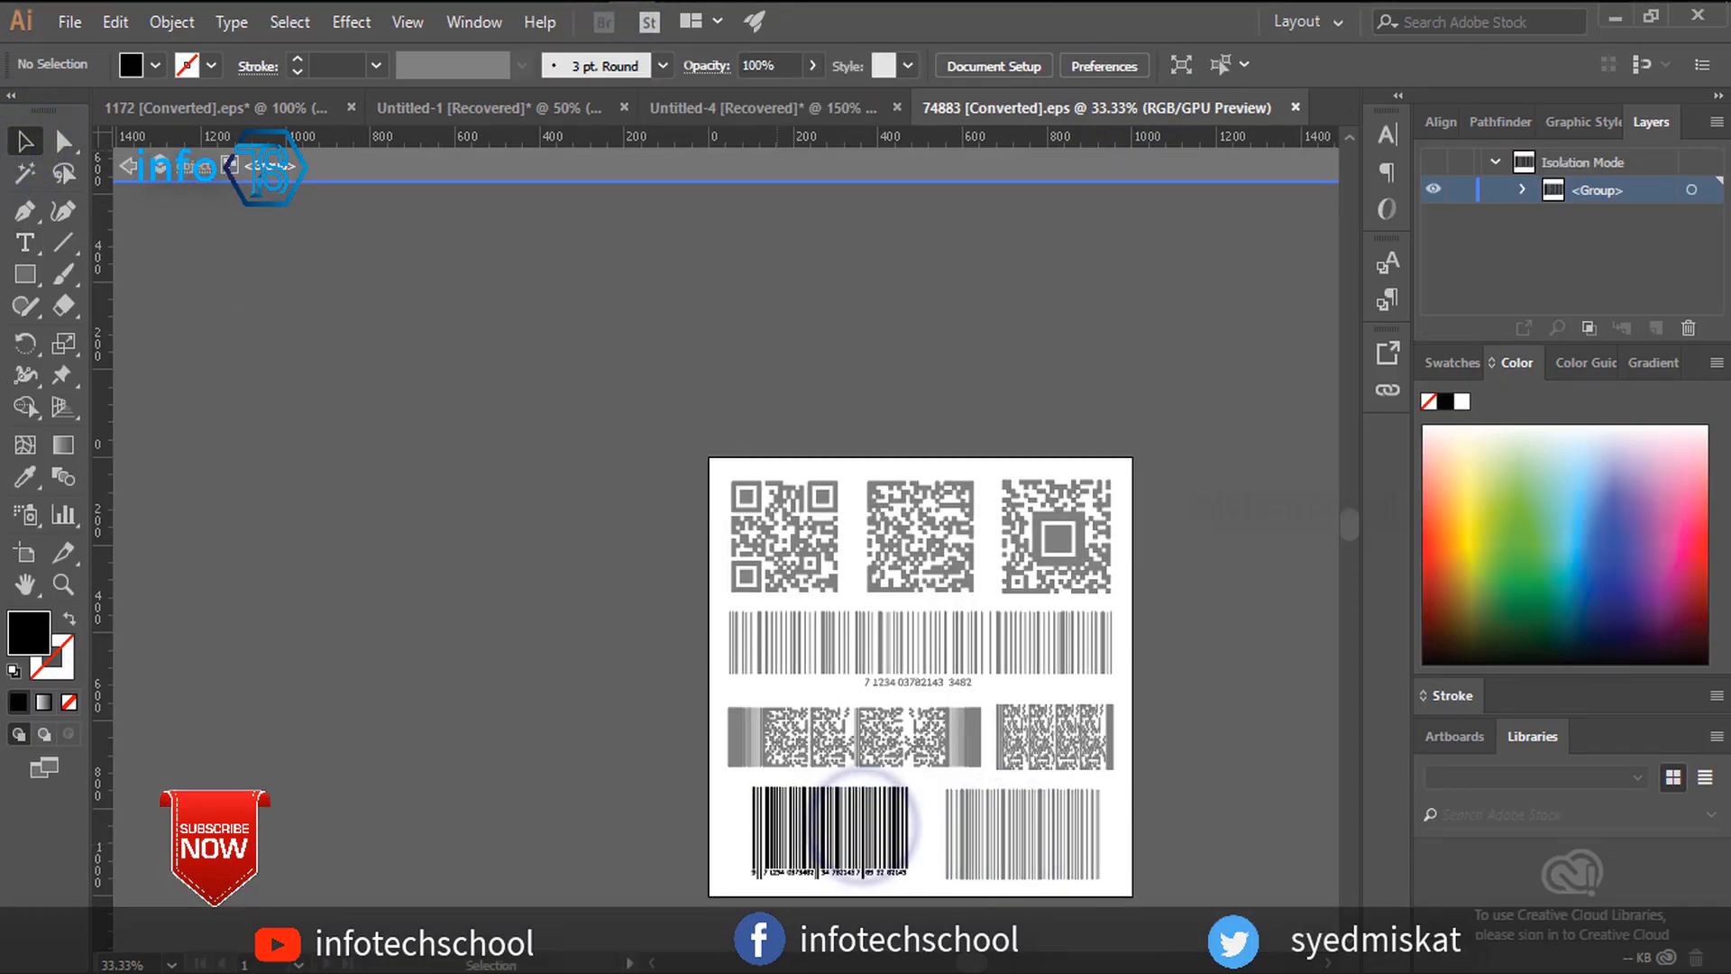
{"action": "left_click", "coordinate": [808, 816]}
{"action": "left_click_drag", "start_coordinate": [822, 840], "coordinate": [902, 523]}
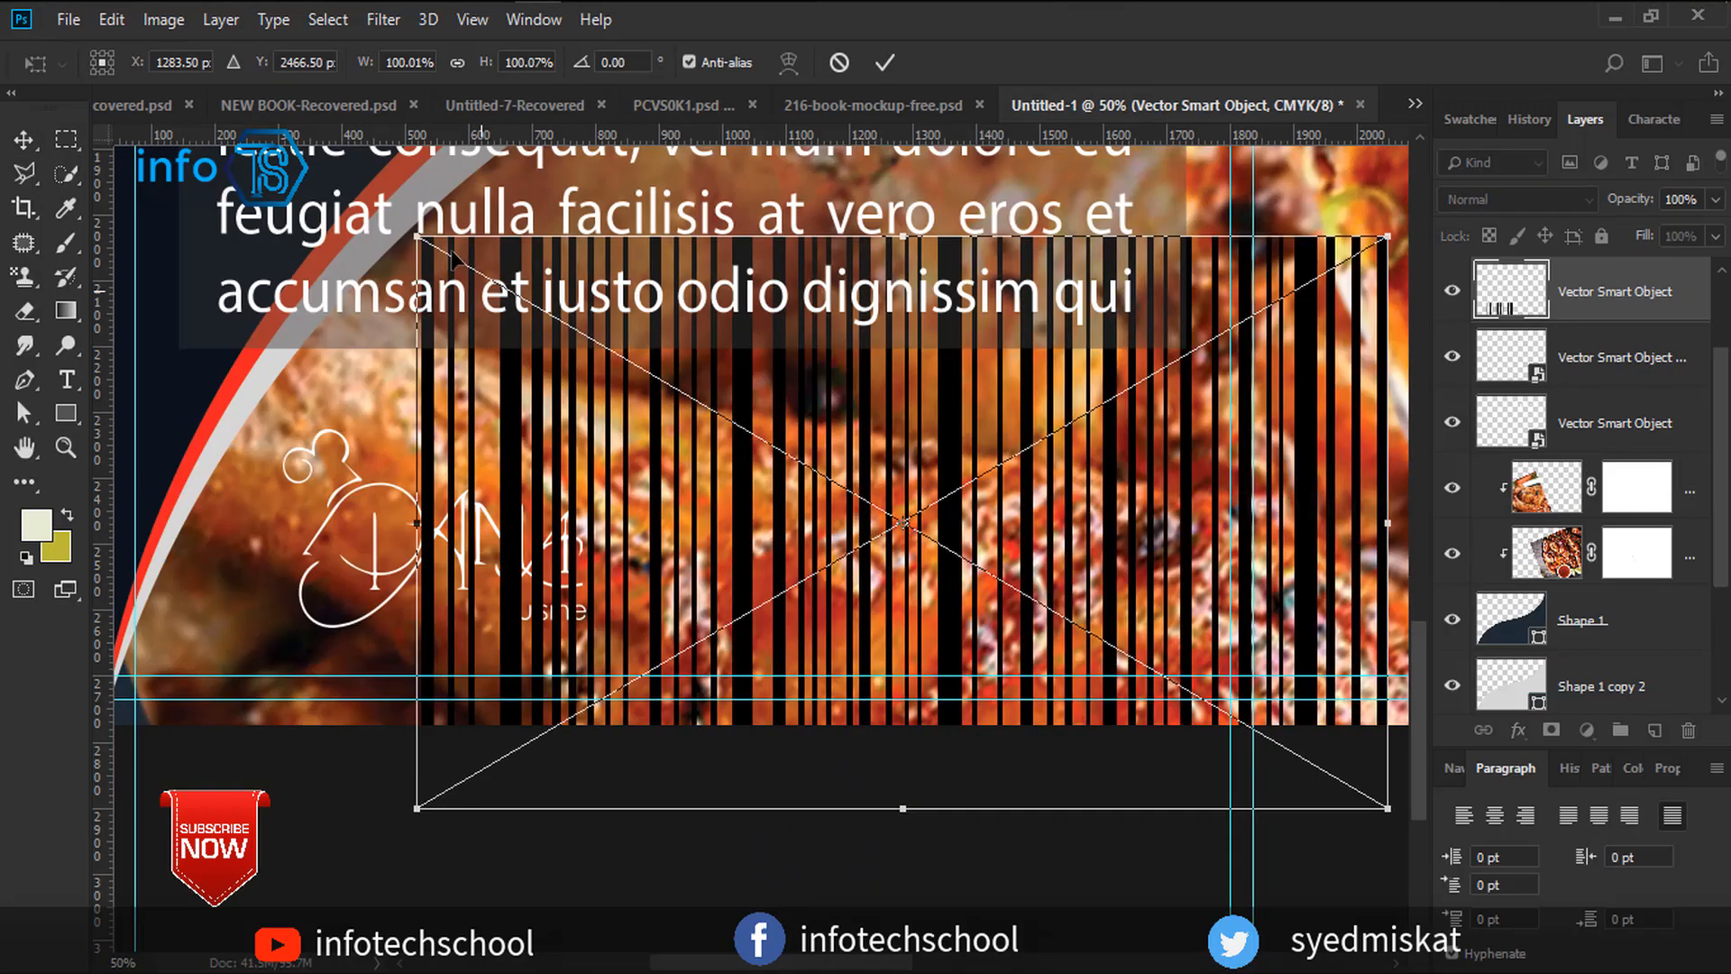
Scale the barcode to about 26% and place it below the back-cover text panel, level with the base of the small DANA logo.
{"action": "left_click_drag", "start_coordinate": [417, 238], "coordinate": [1012, 590]}
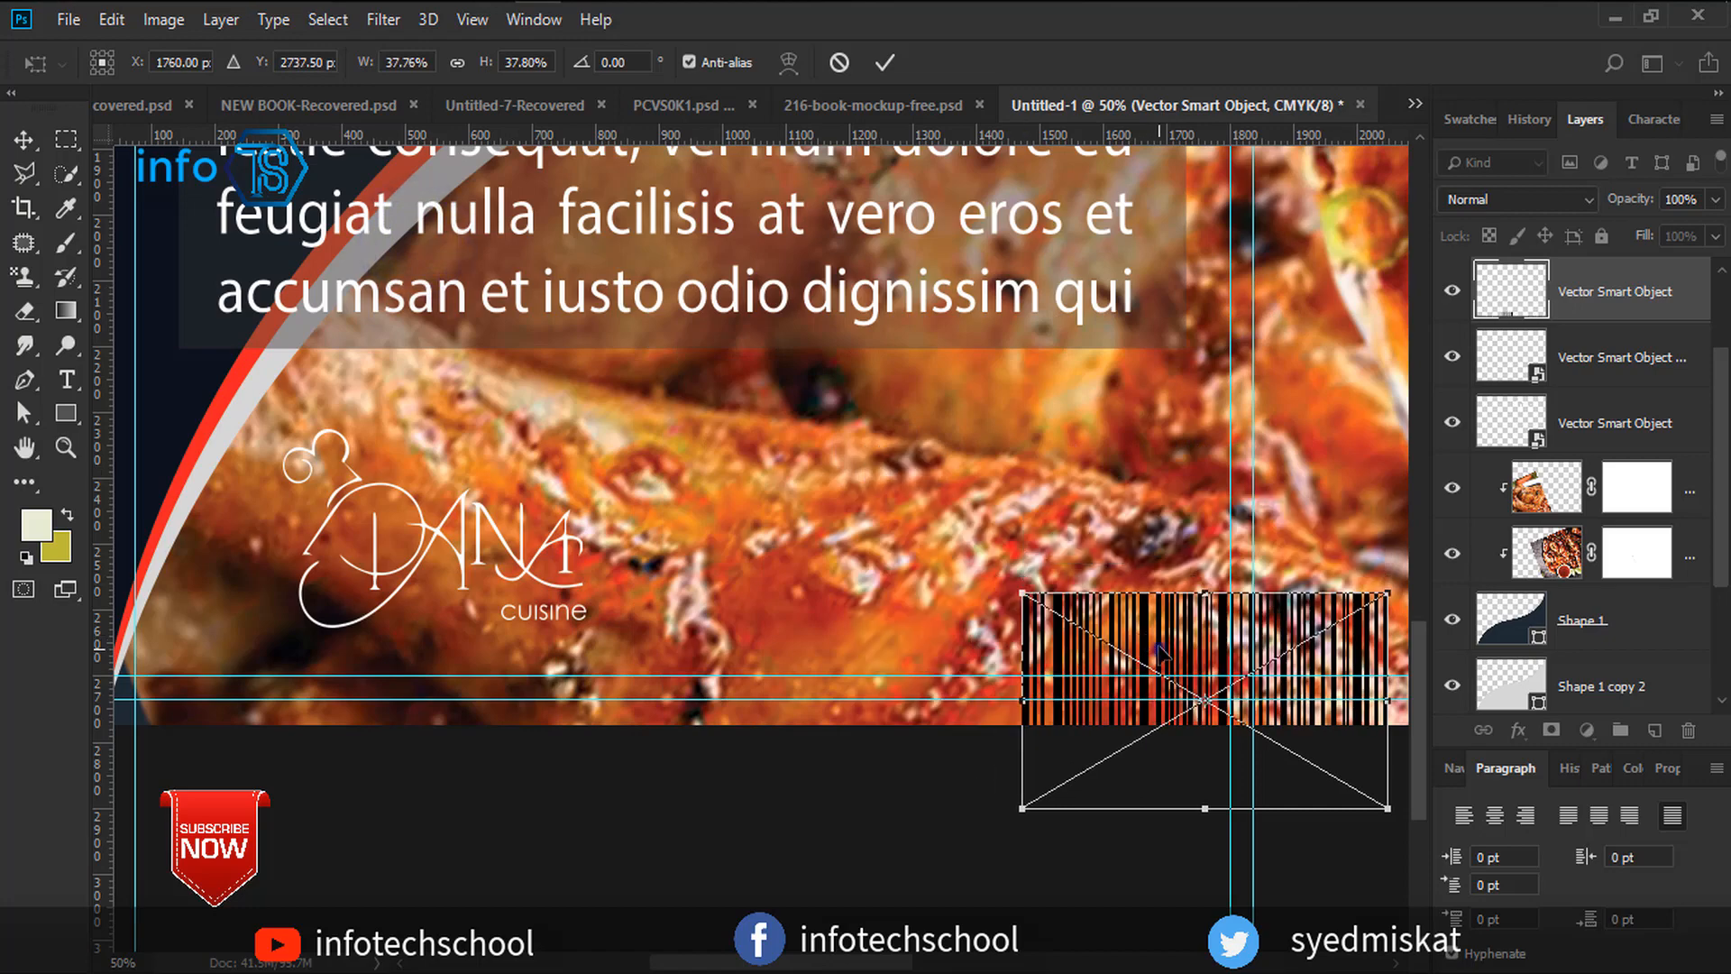
{"action": "left_click_drag", "start_coordinate": [1158, 649], "coordinate": [950, 484]}
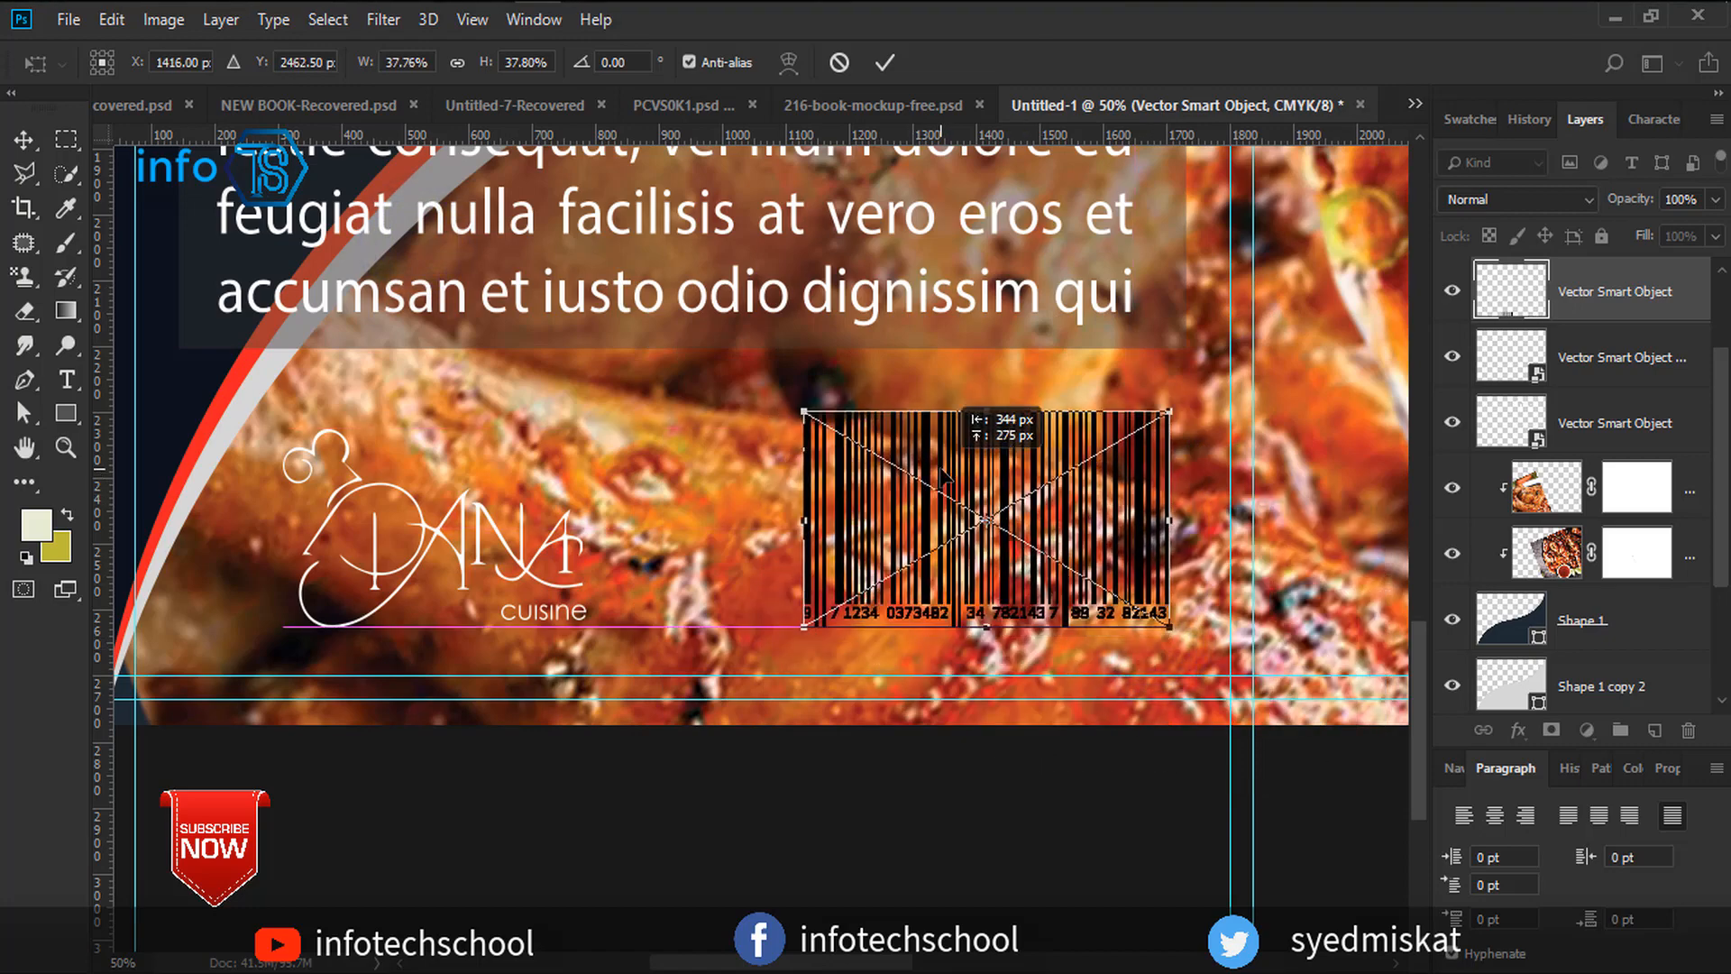
{"action": "left_click_drag", "start_coordinate": [805, 416], "coordinate": [919, 481]}
{"action": "left_click", "coordinate": [883, 61]}
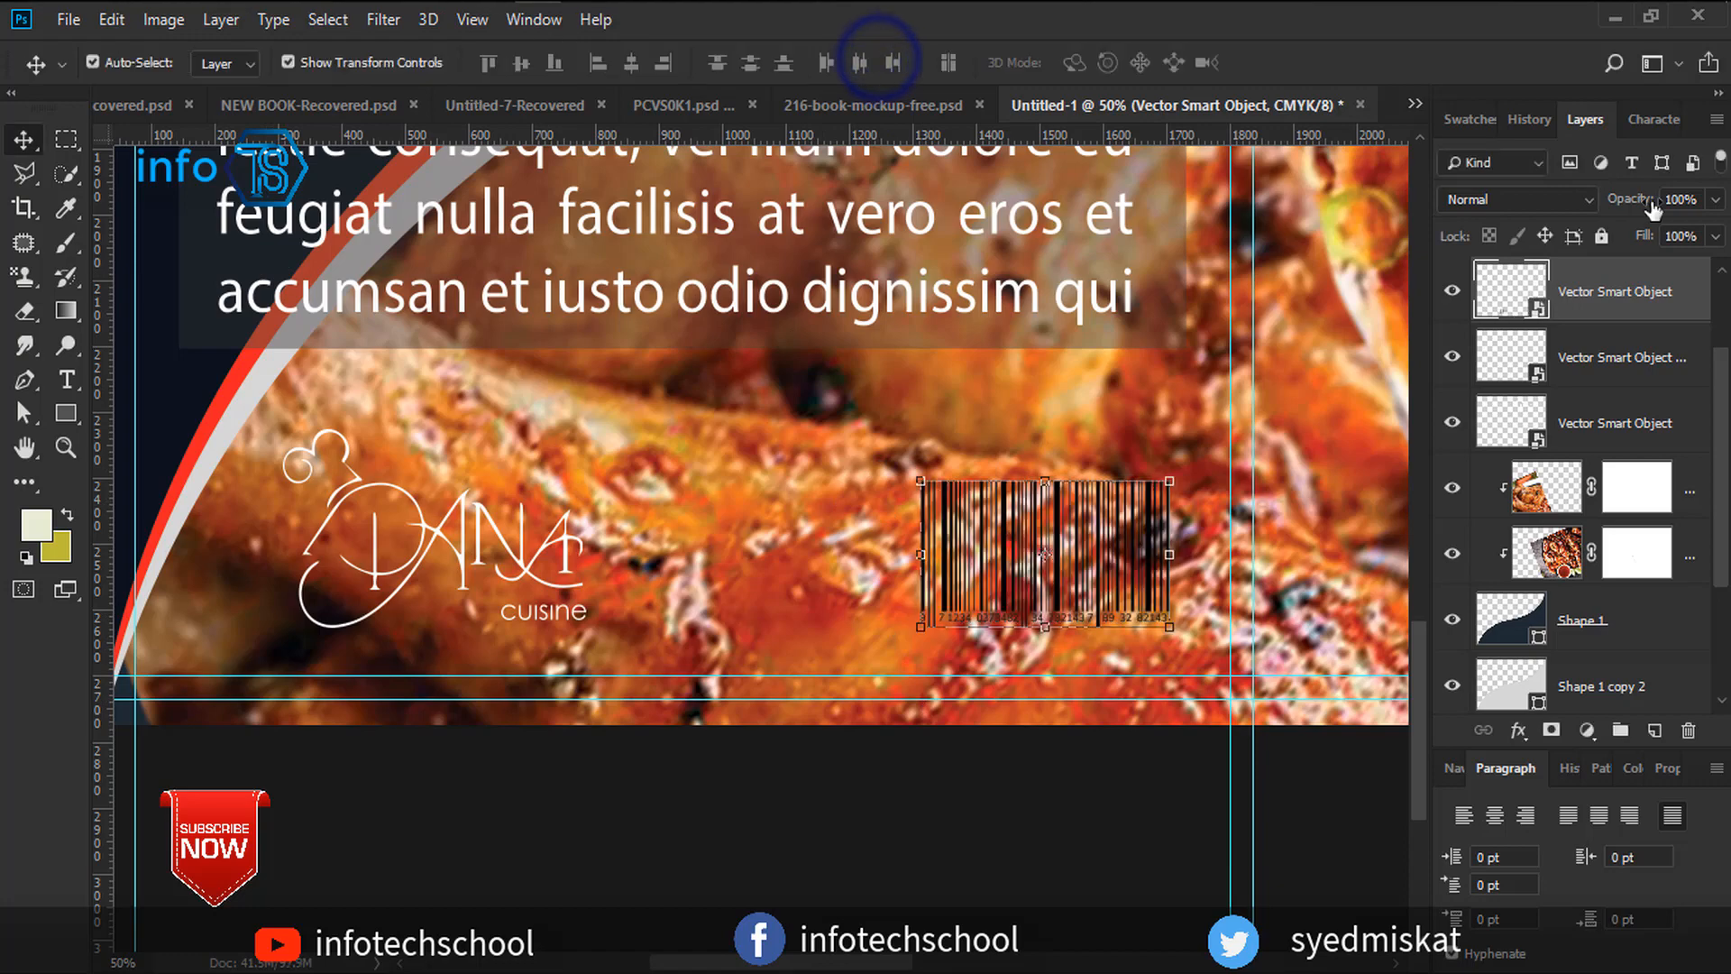
Apply a white Color Overlay to the barcode layer.
{"action": "double_click", "coordinate": [1698, 299]}
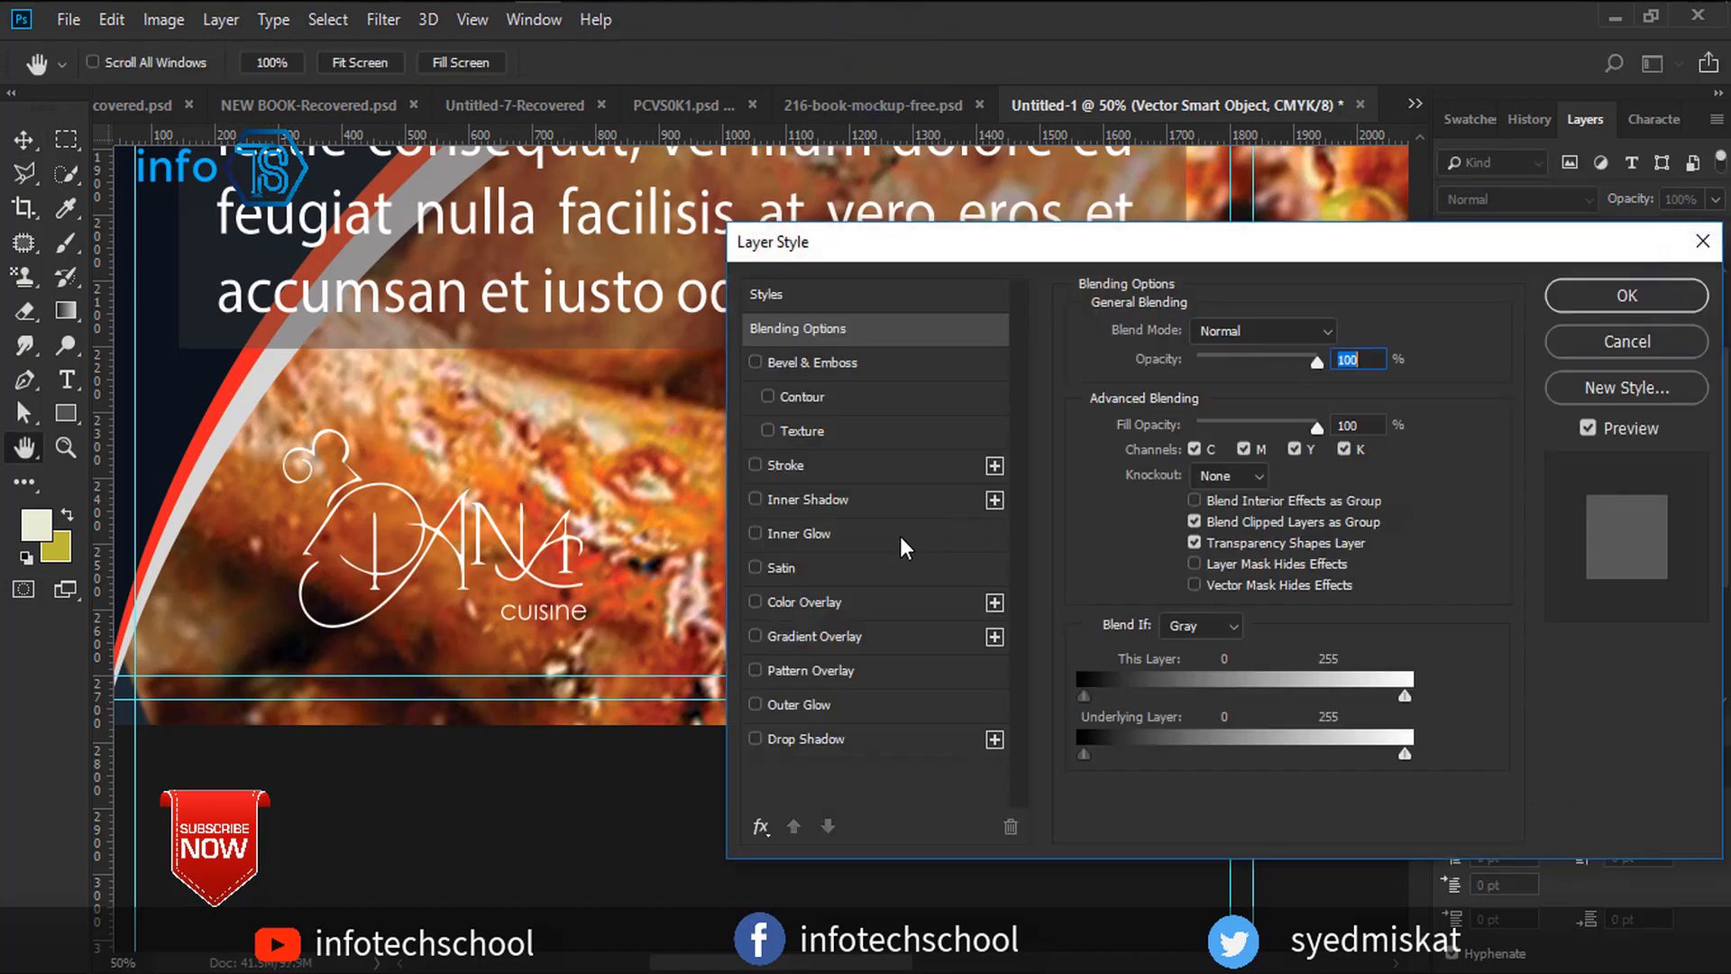
{"action": "left_click", "coordinate": [787, 602]}
{"action": "left_click", "coordinate": [1603, 290]}
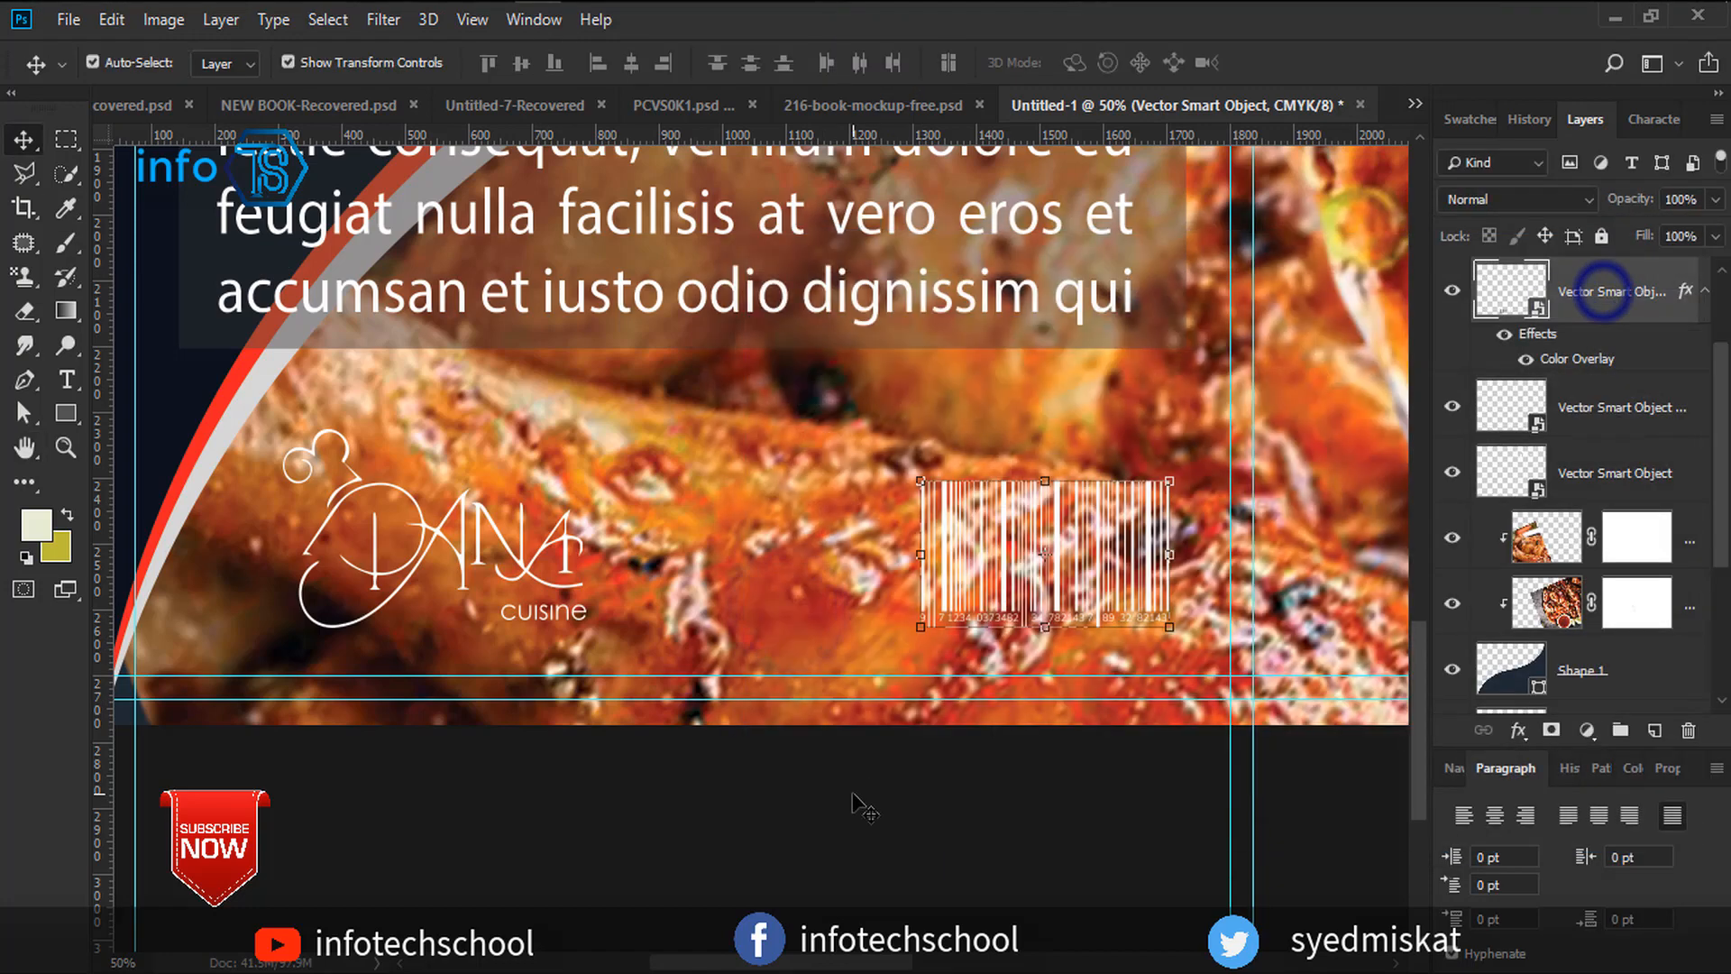
Shift the barcode slightly toward the small DANA logo, keeping it level with the logo's base.
{"action": "left_click", "coordinate": [1071, 532]}
{"action": "left_click", "coordinate": [1041, 552]}
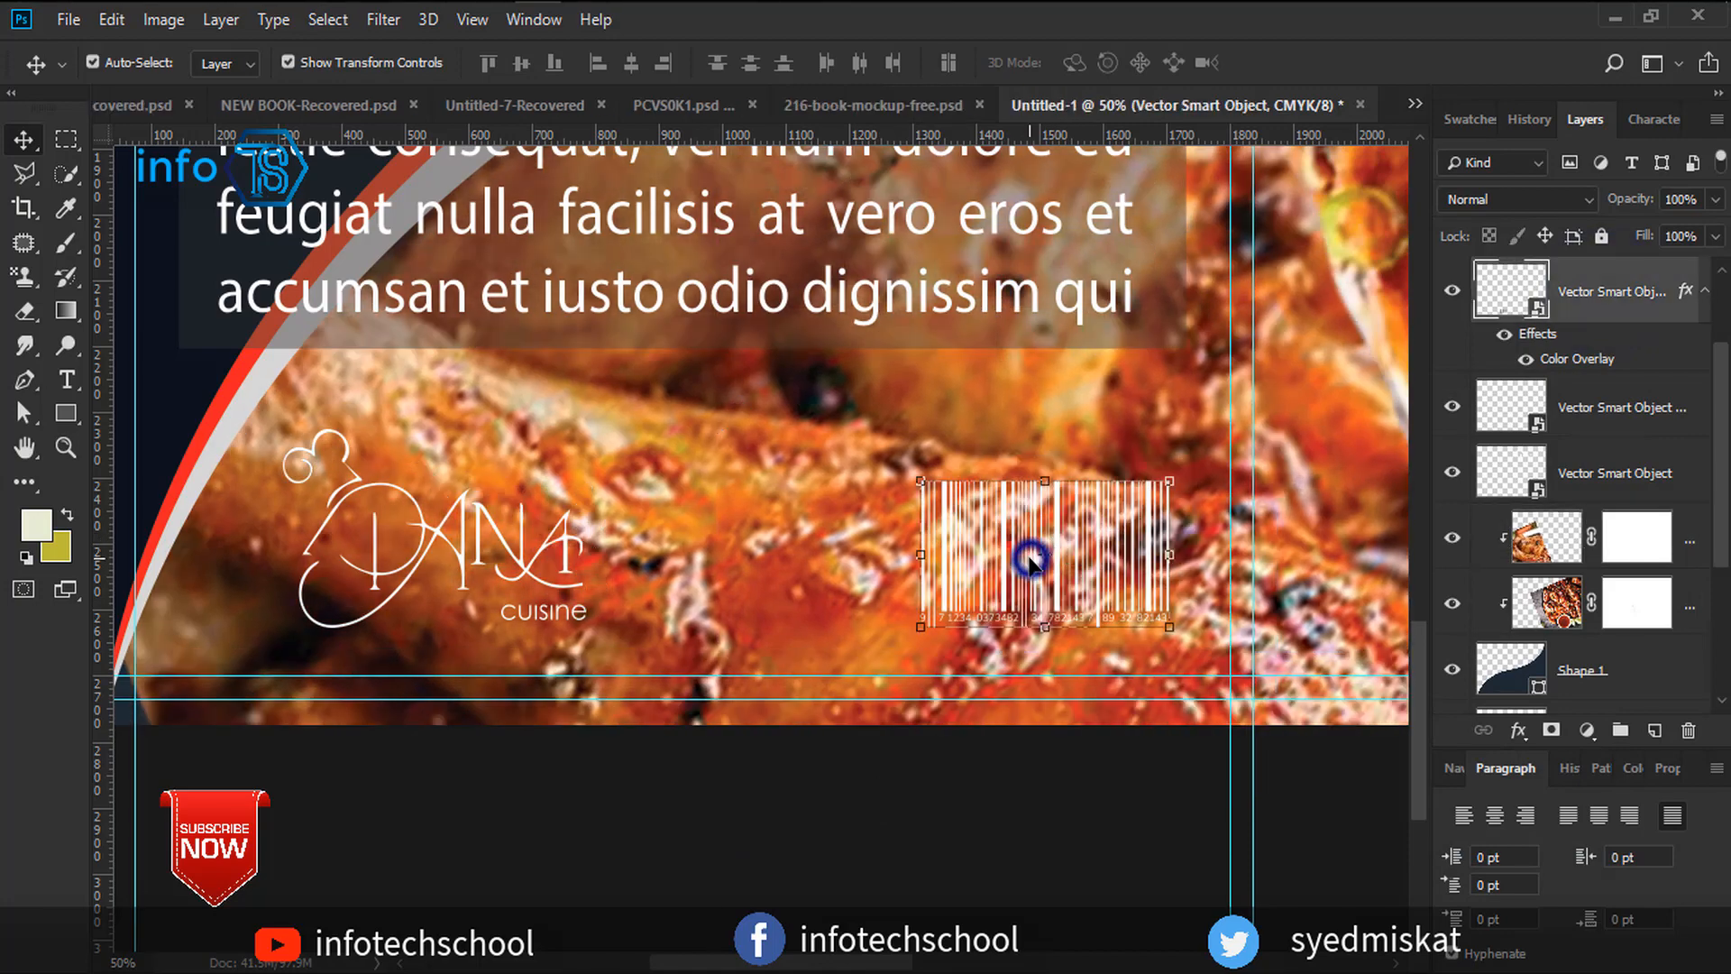
{"action": "key", "text": "ctrl+t"}
{"action": "mouse_move", "coordinate": [1048, 581]}
{"action": "left_mouse_down"}
{"action": "mouse_move", "coordinate": [1034, 602]}
{"action": "mouse_move", "coordinate": [1040, 589]}
{"action": "left_mouse_up"}
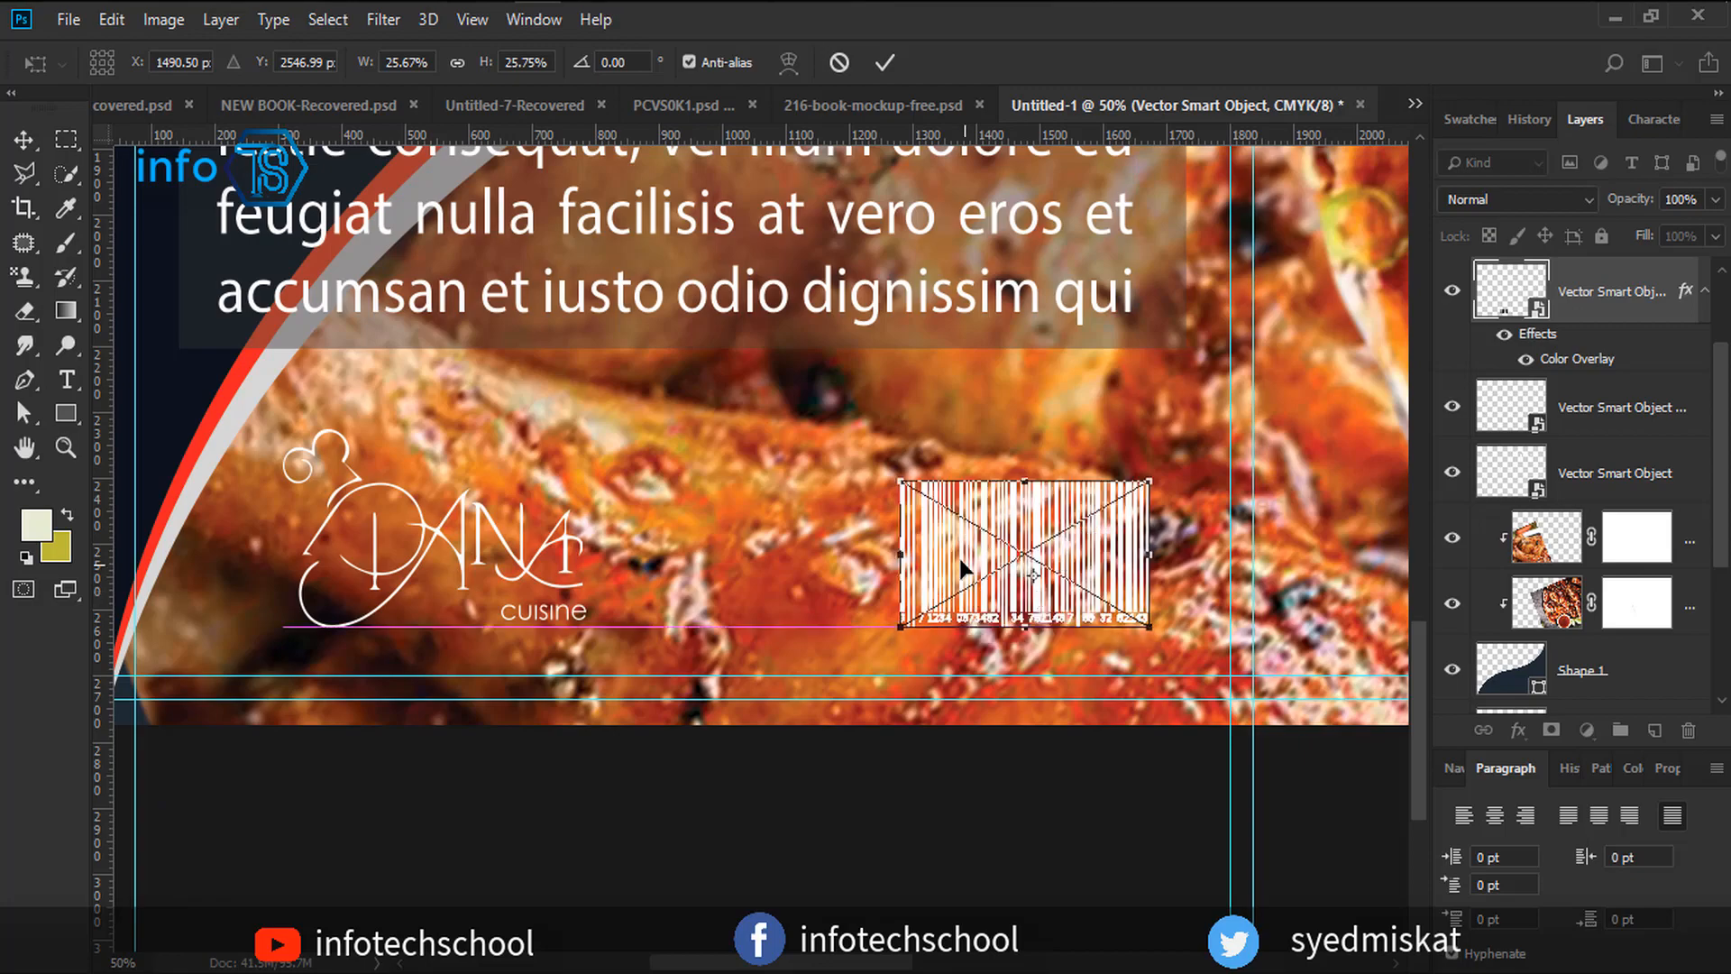
{"action": "left_click", "coordinate": [884, 65]}
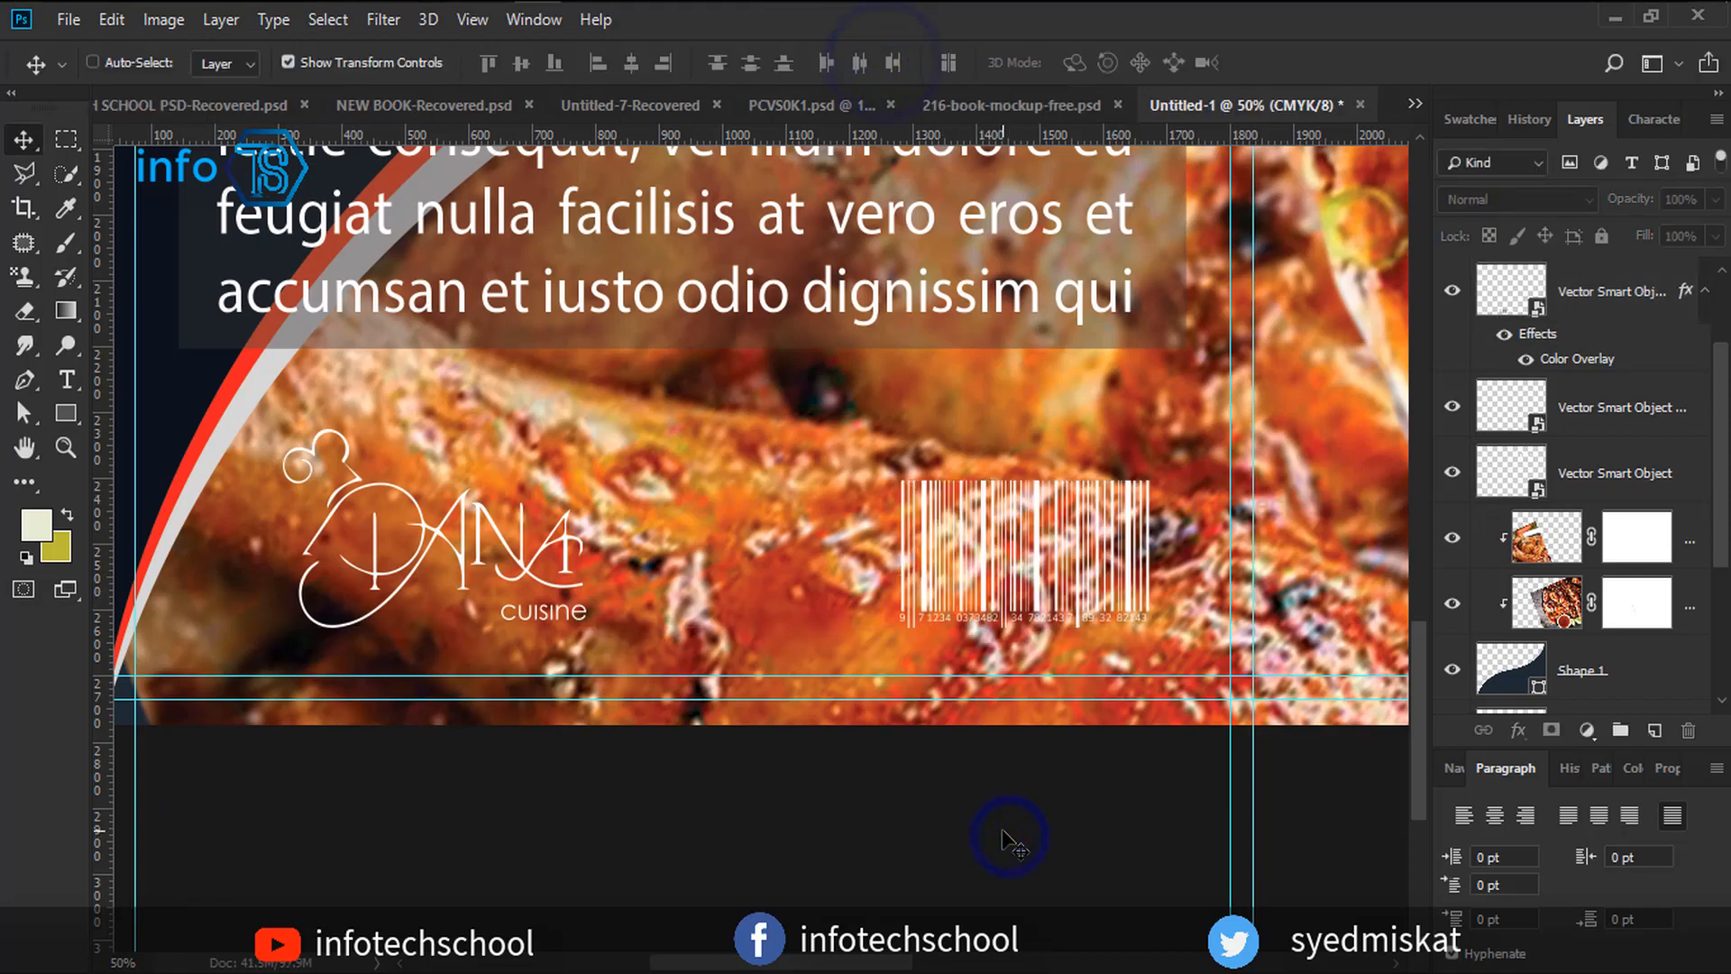
Enable an Outer Glow on the barcode layer in addition to its Color Overlay.
{"action": "key", "text": "ctrl+minus"}
{"action": "key", "text": "ctrl+minus"}
{"action": "key", "text": "ctrl+minus"}
{"action": "key", "text": "ctrl+plus"}
{"action": "key", "text": "ctrl+plus"}
{"action": "key", "text": "ctrl+plus"}
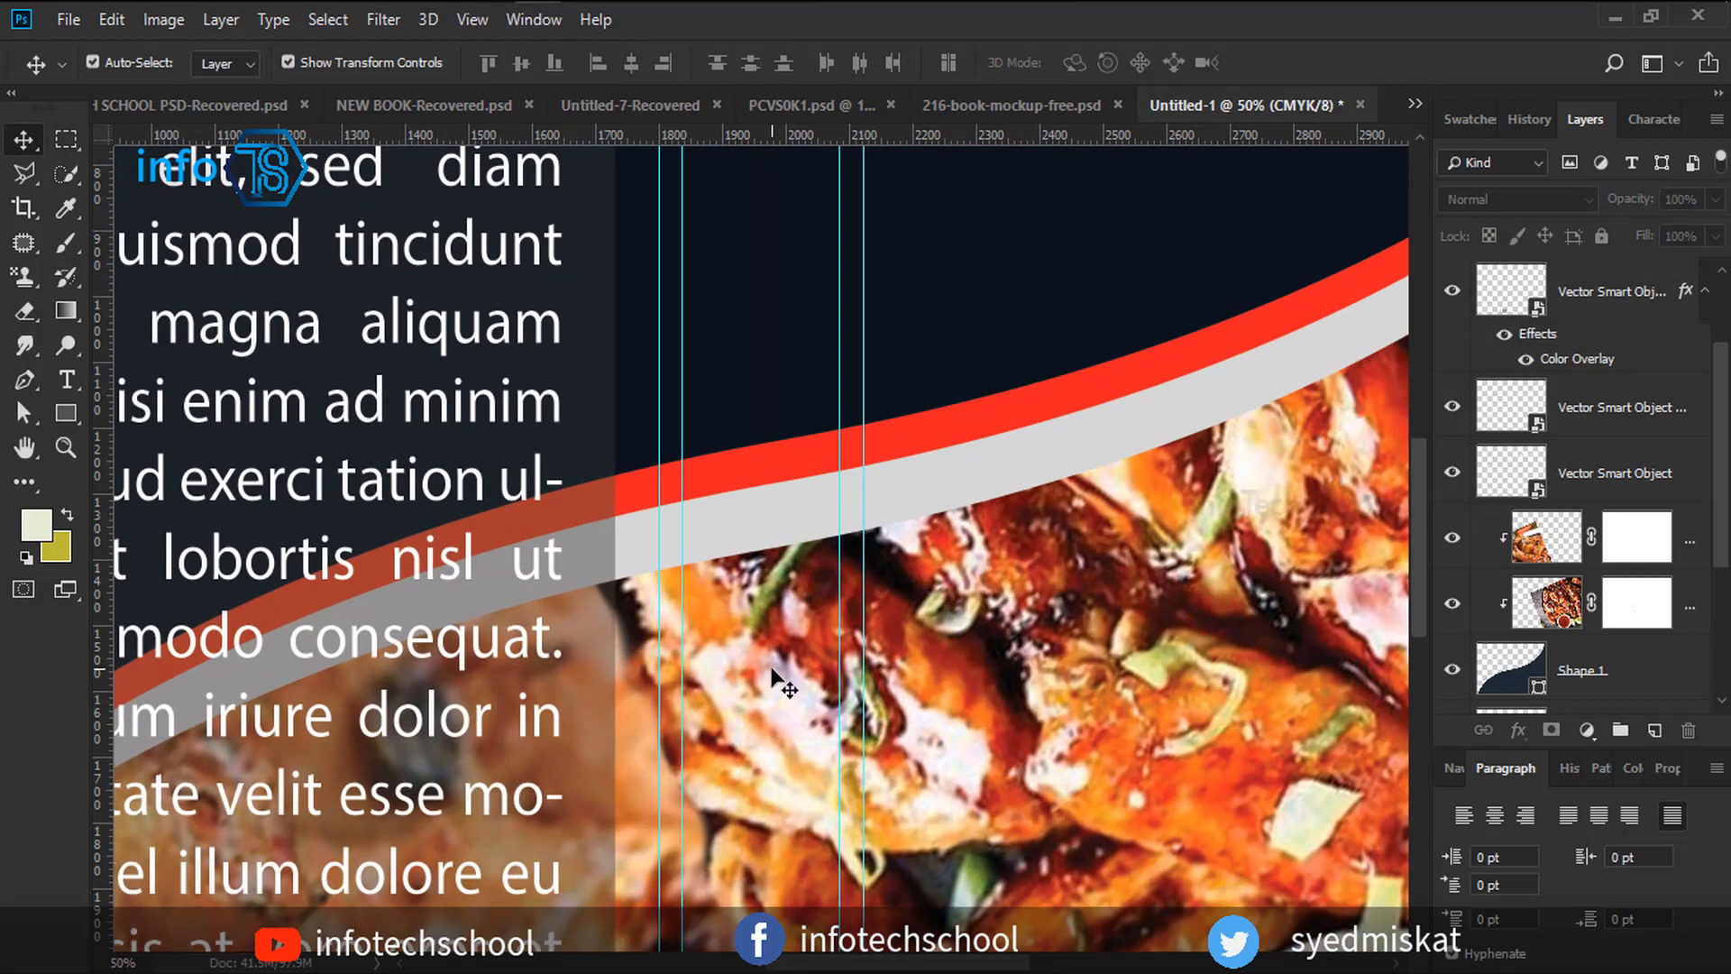
{"action": "left_click_drag", "start_coordinate": [622, 782], "coordinate": [1105, 209]}
{"action": "left_click", "coordinate": [1623, 291]}
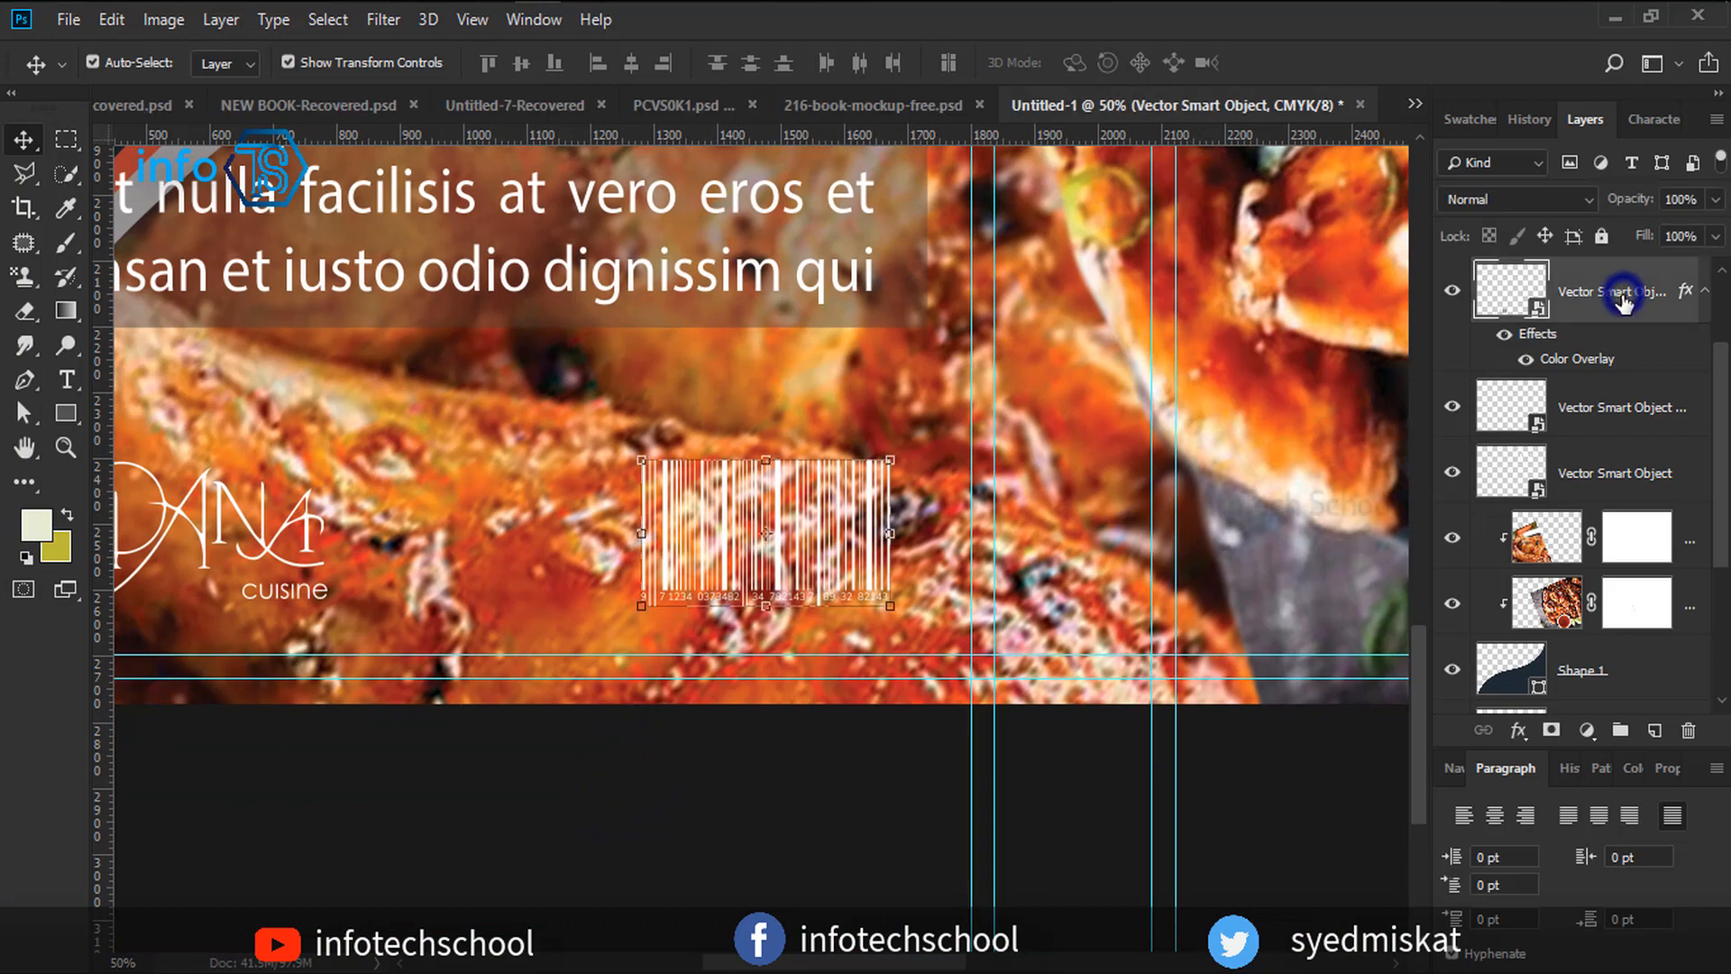
{"action": "double_click", "coordinate": [1682, 297]}
{"action": "left_click_drag", "start_coordinate": [850, 244], "coordinate": [1081, 245]}
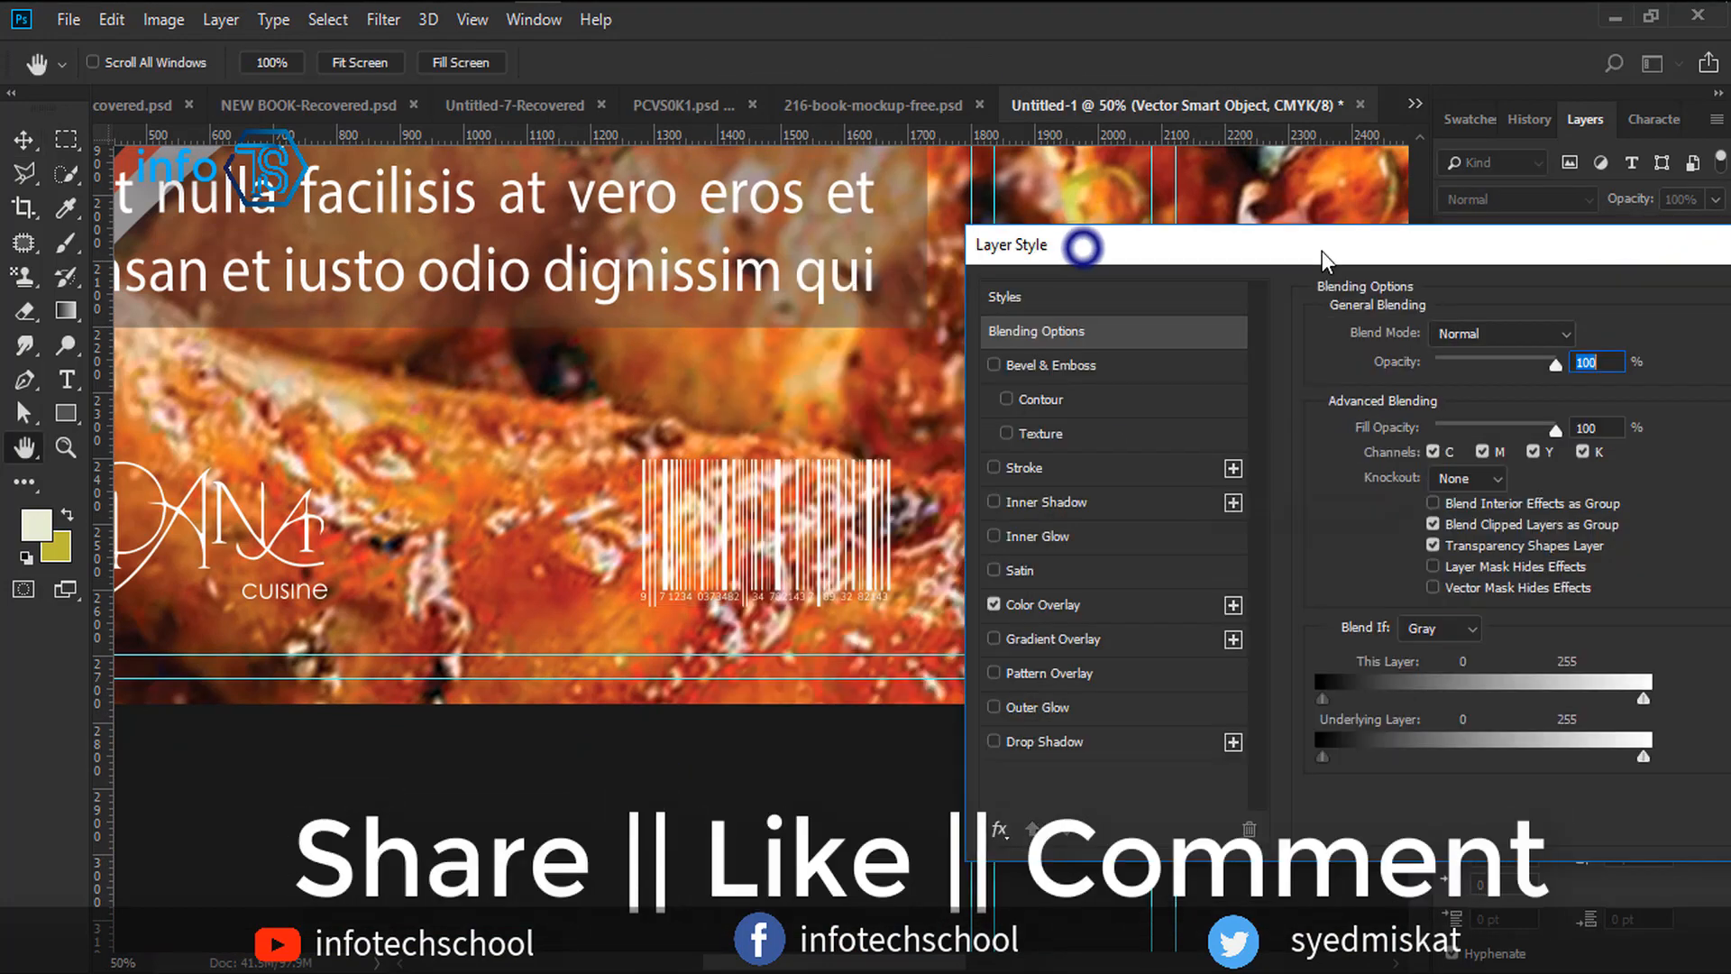
{"action": "left_click", "coordinate": [993, 468]}
{"action": "left_click", "coordinate": [993, 468]}
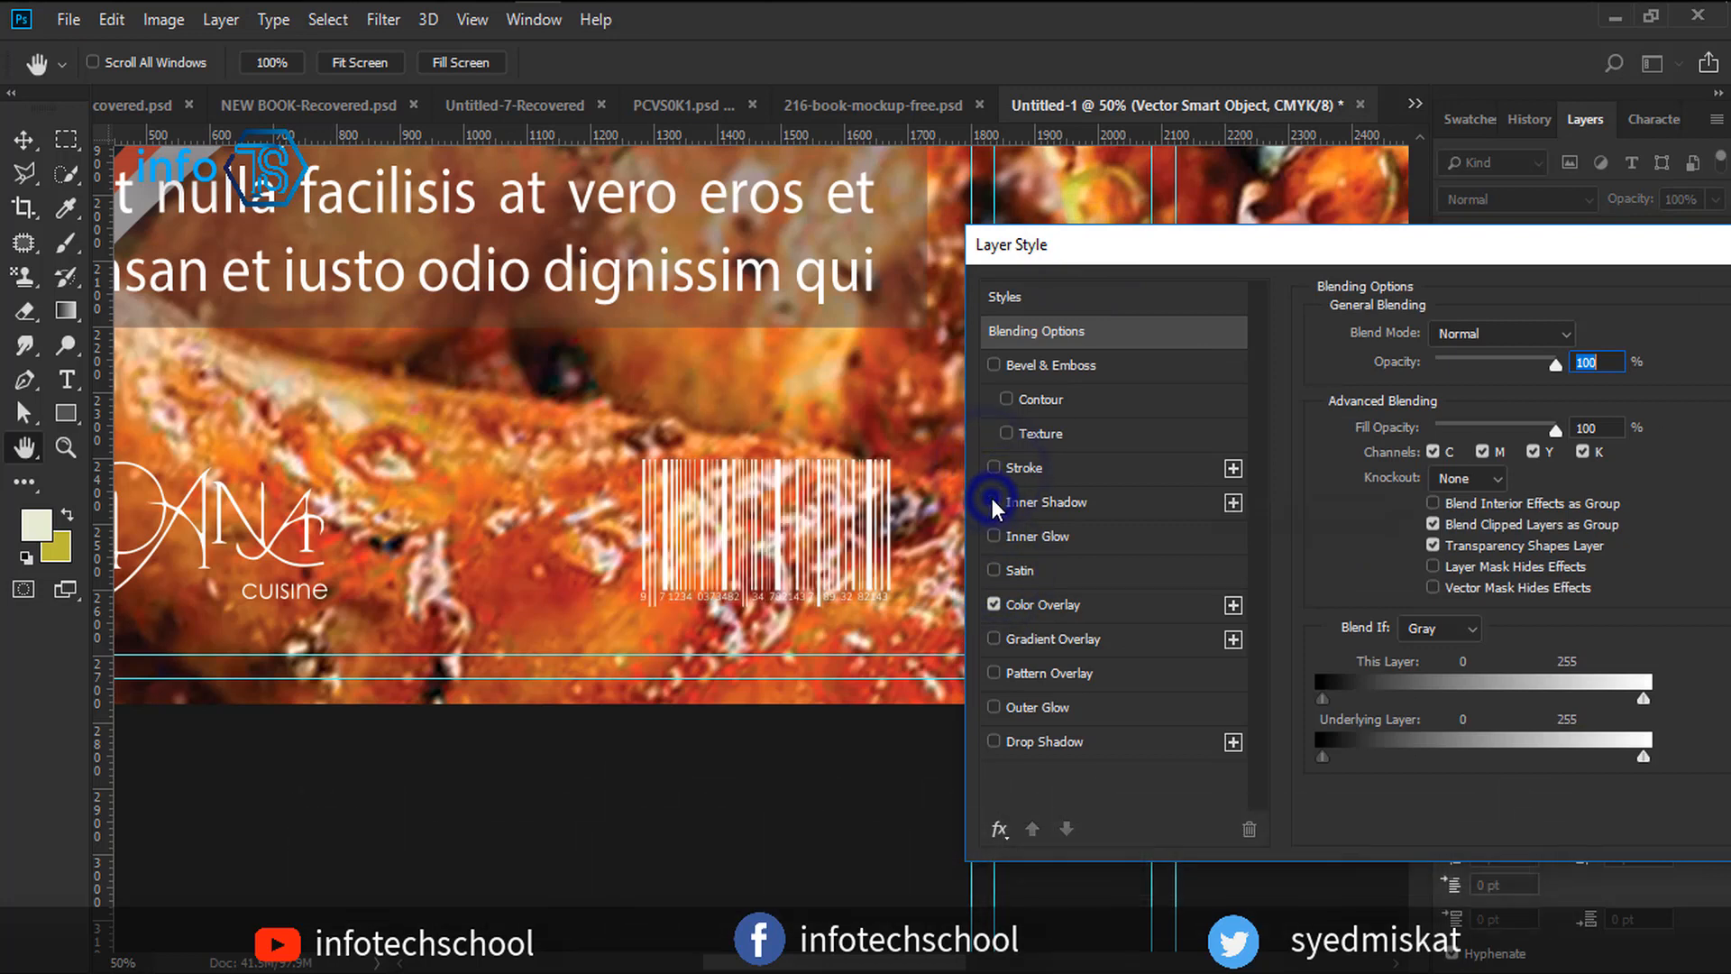
{"action": "left_click", "coordinate": [992, 537]}
{"action": "left_click", "coordinate": [993, 536]}
{"action": "left_click", "coordinate": [993, 707]}
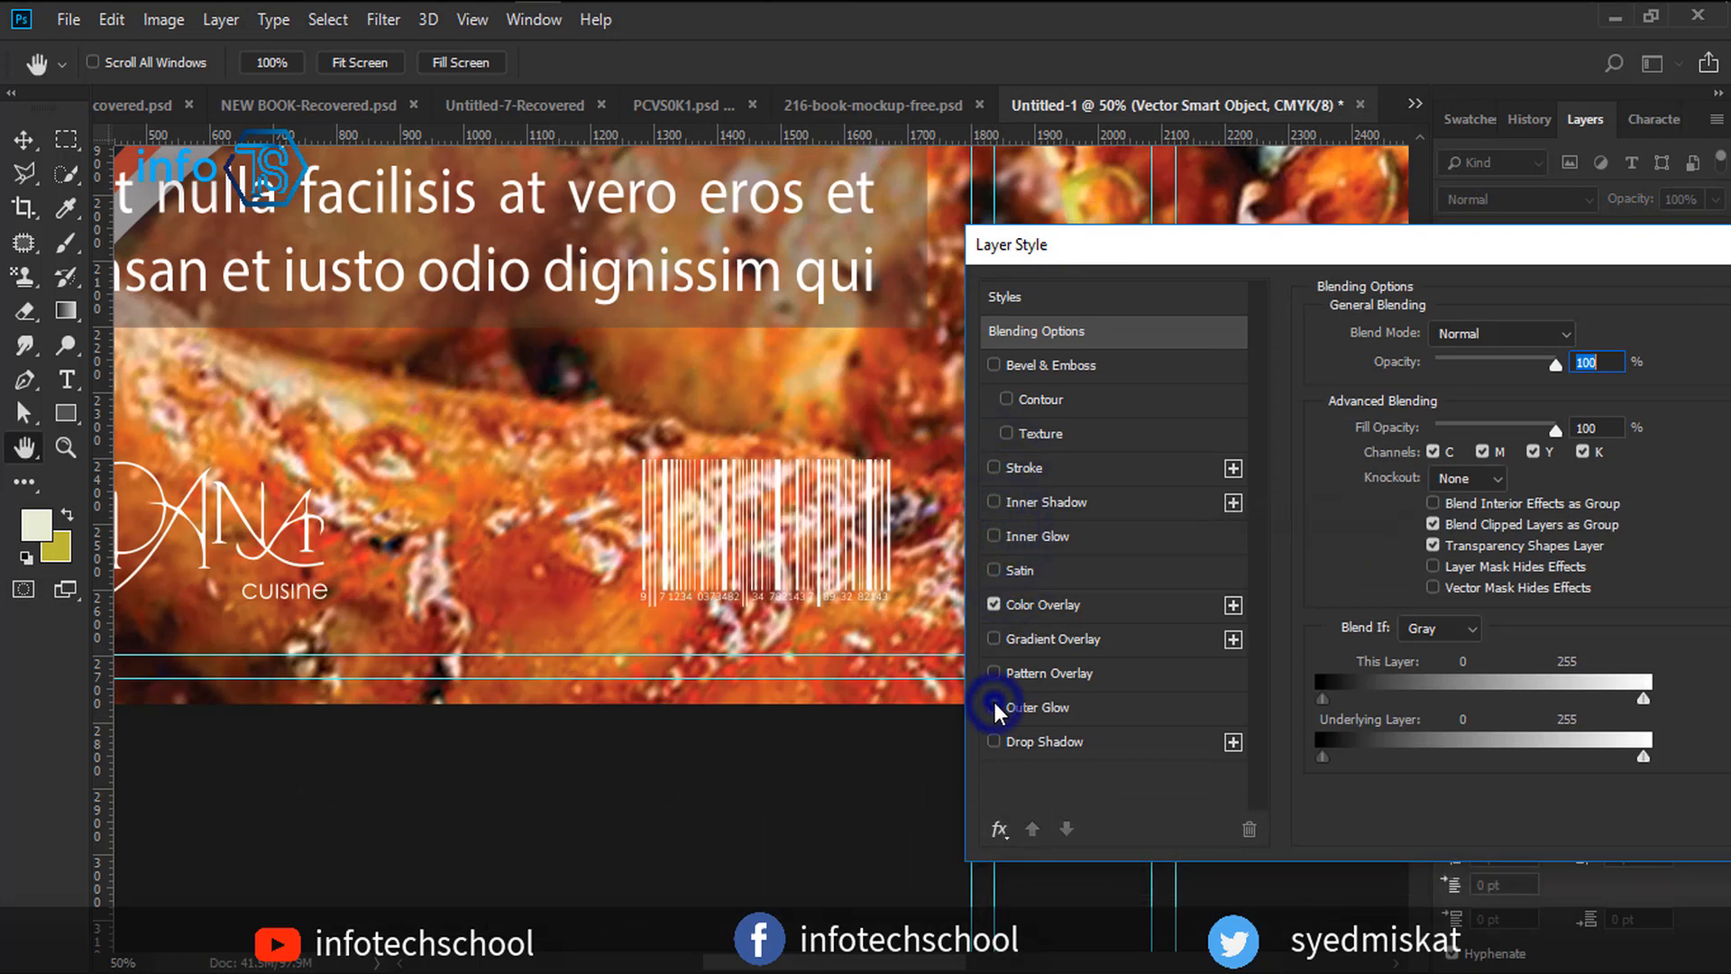
{"action": "left_click", "coordinate": [989, 638]}
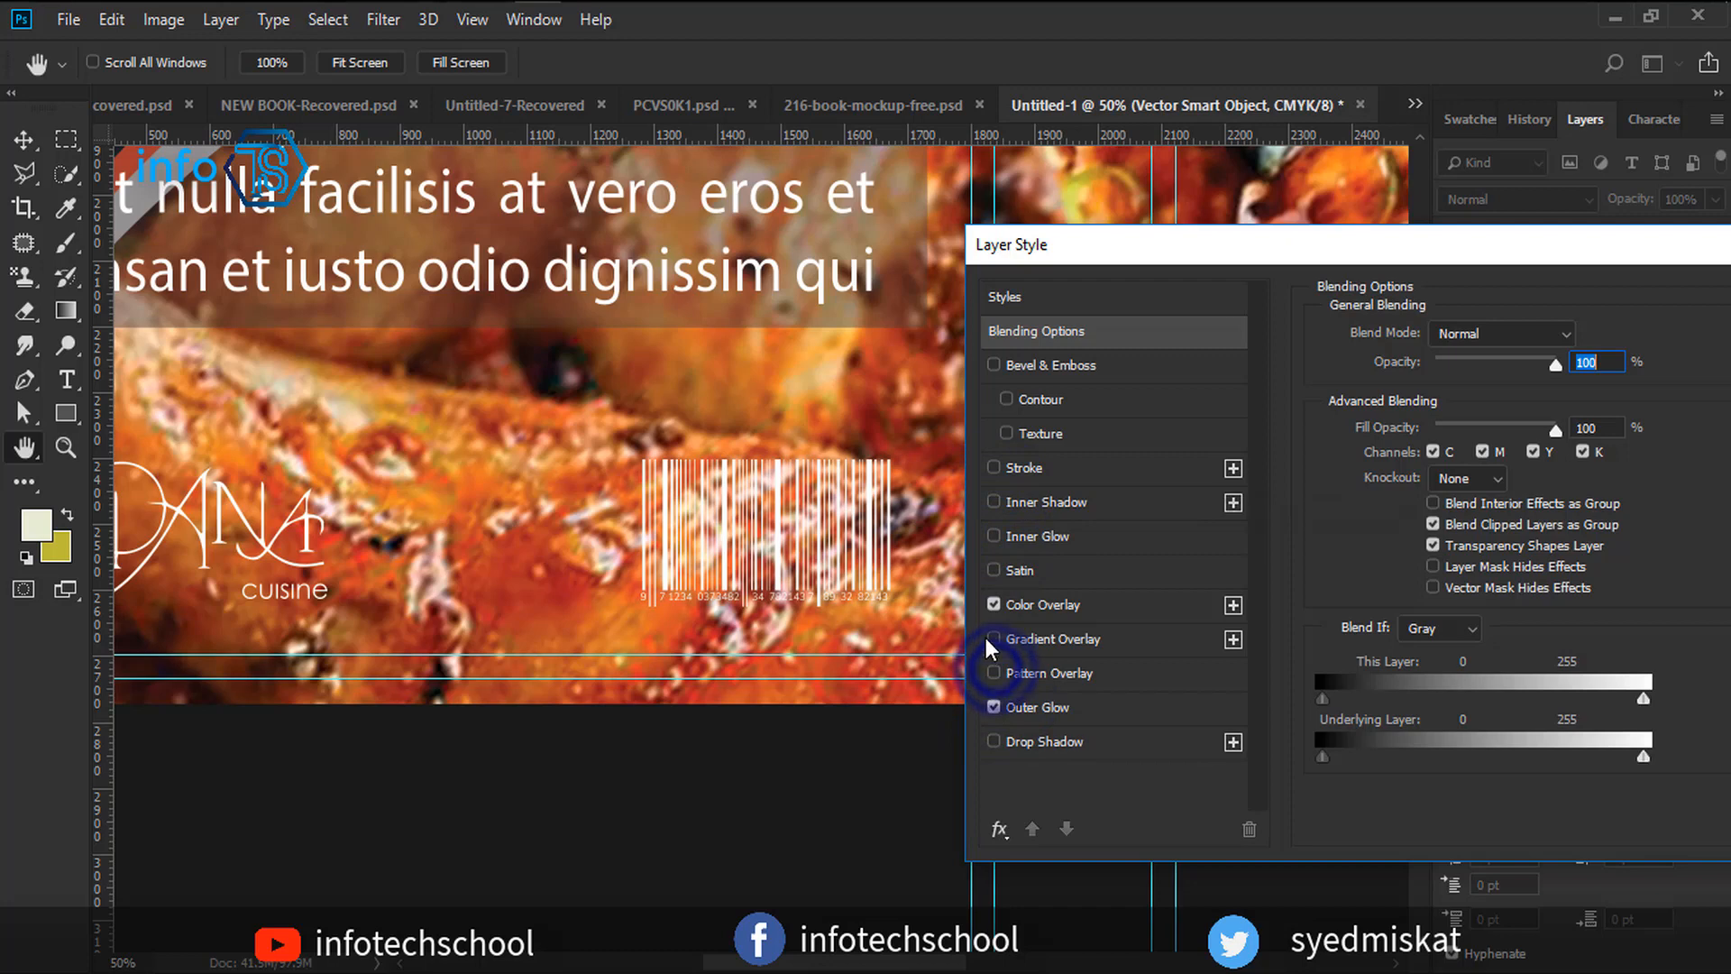
{"action": "left_click", "coordinate": [989, 638]}
Set the barcode's Outer Glow to the Darken blend mode with 22% opacity and apply it.
{"action": "left_click", "coordinate": [1024, 706]}
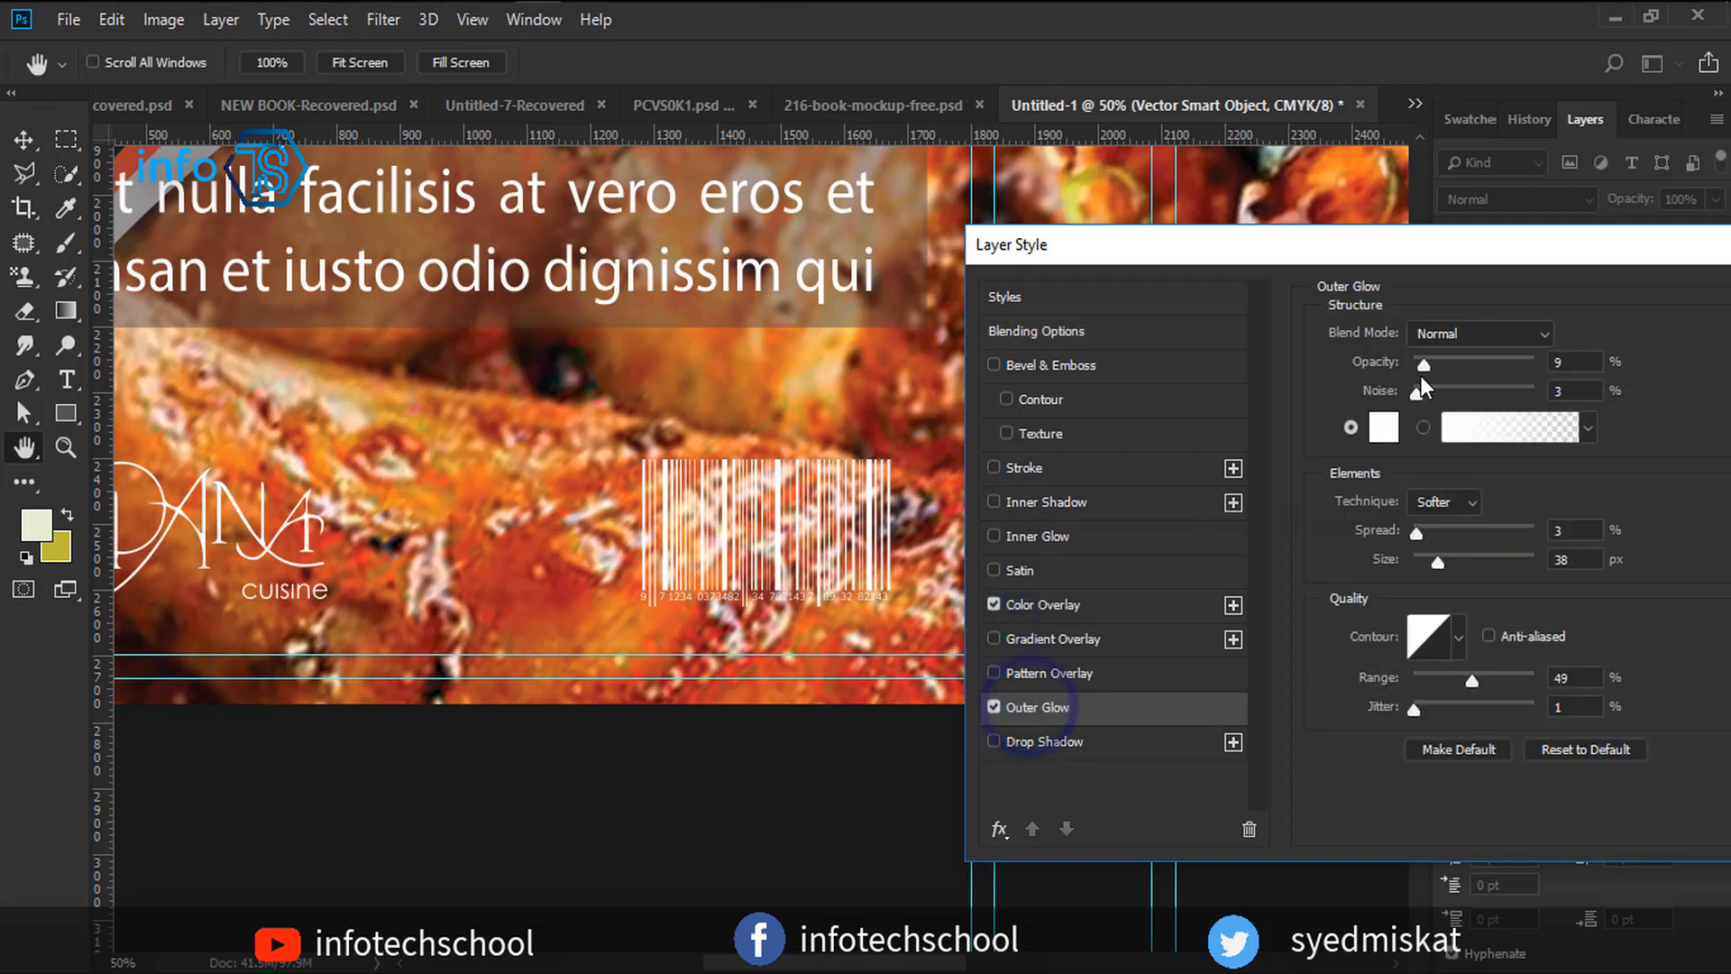
{"action": "left_click_drag", "start_coordinate": [1424, 364], "coordinate": [1455, 367]}
{"action": "left_click", "coordinate": [1483, 338]}
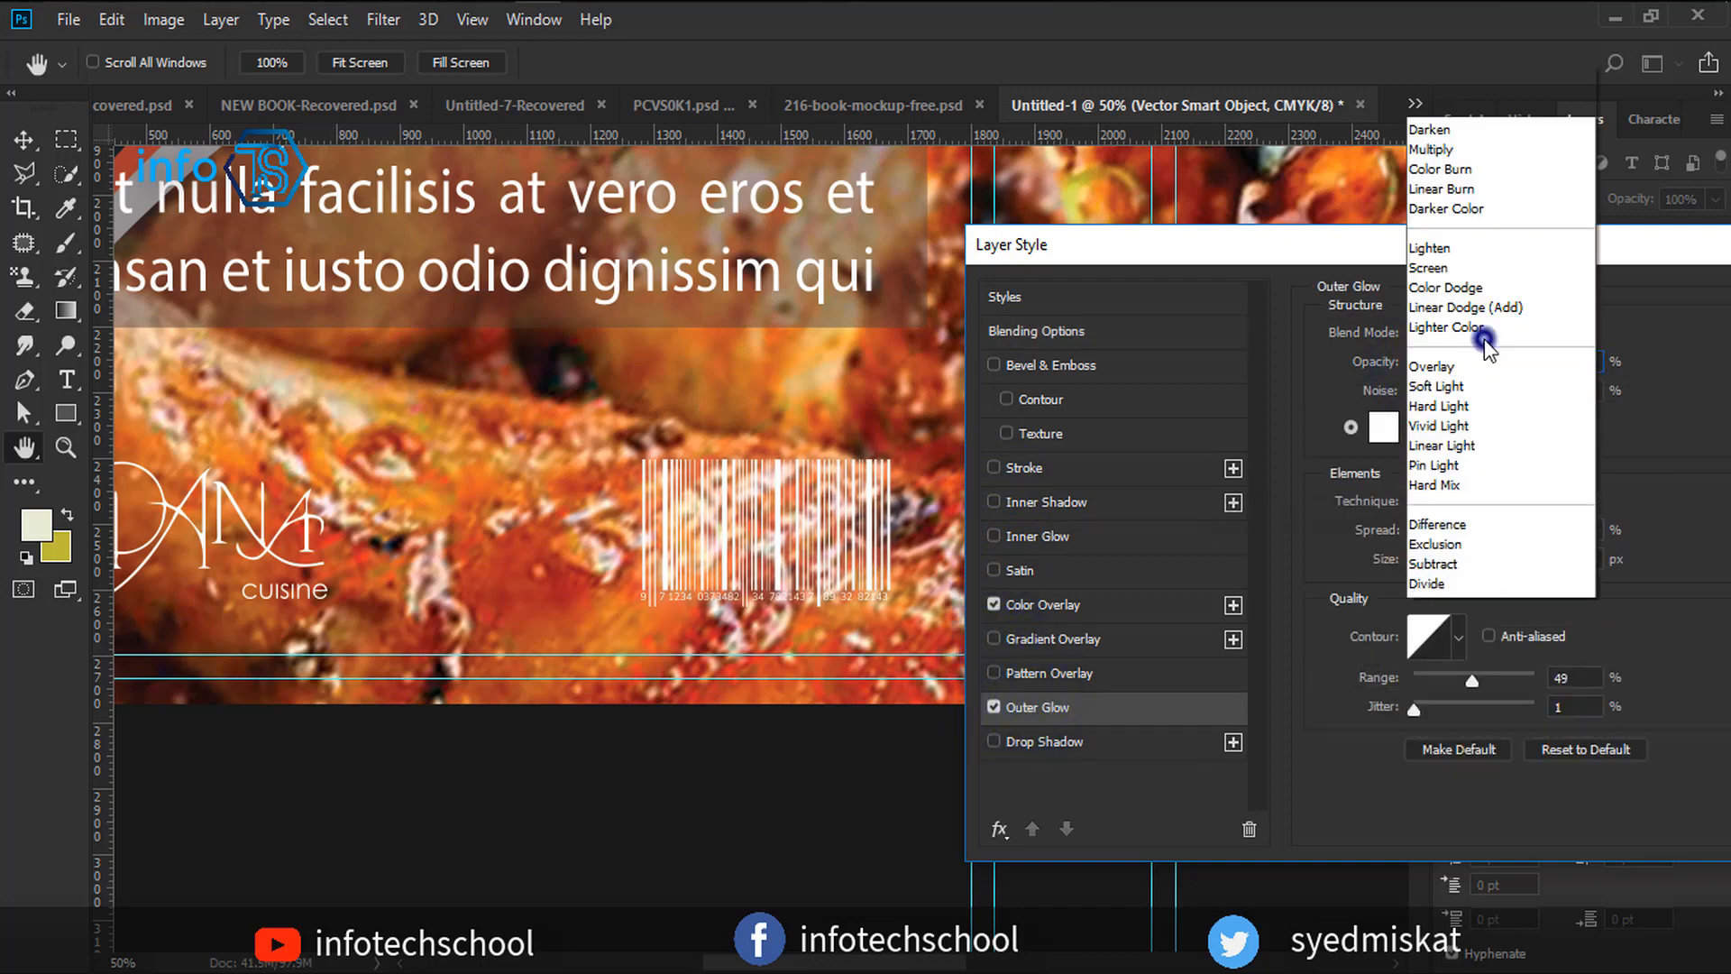
{"action": "left_click", "coordinate": [1449, 270]}
{"action": "left_click", "coordinate": [1483, 333]}
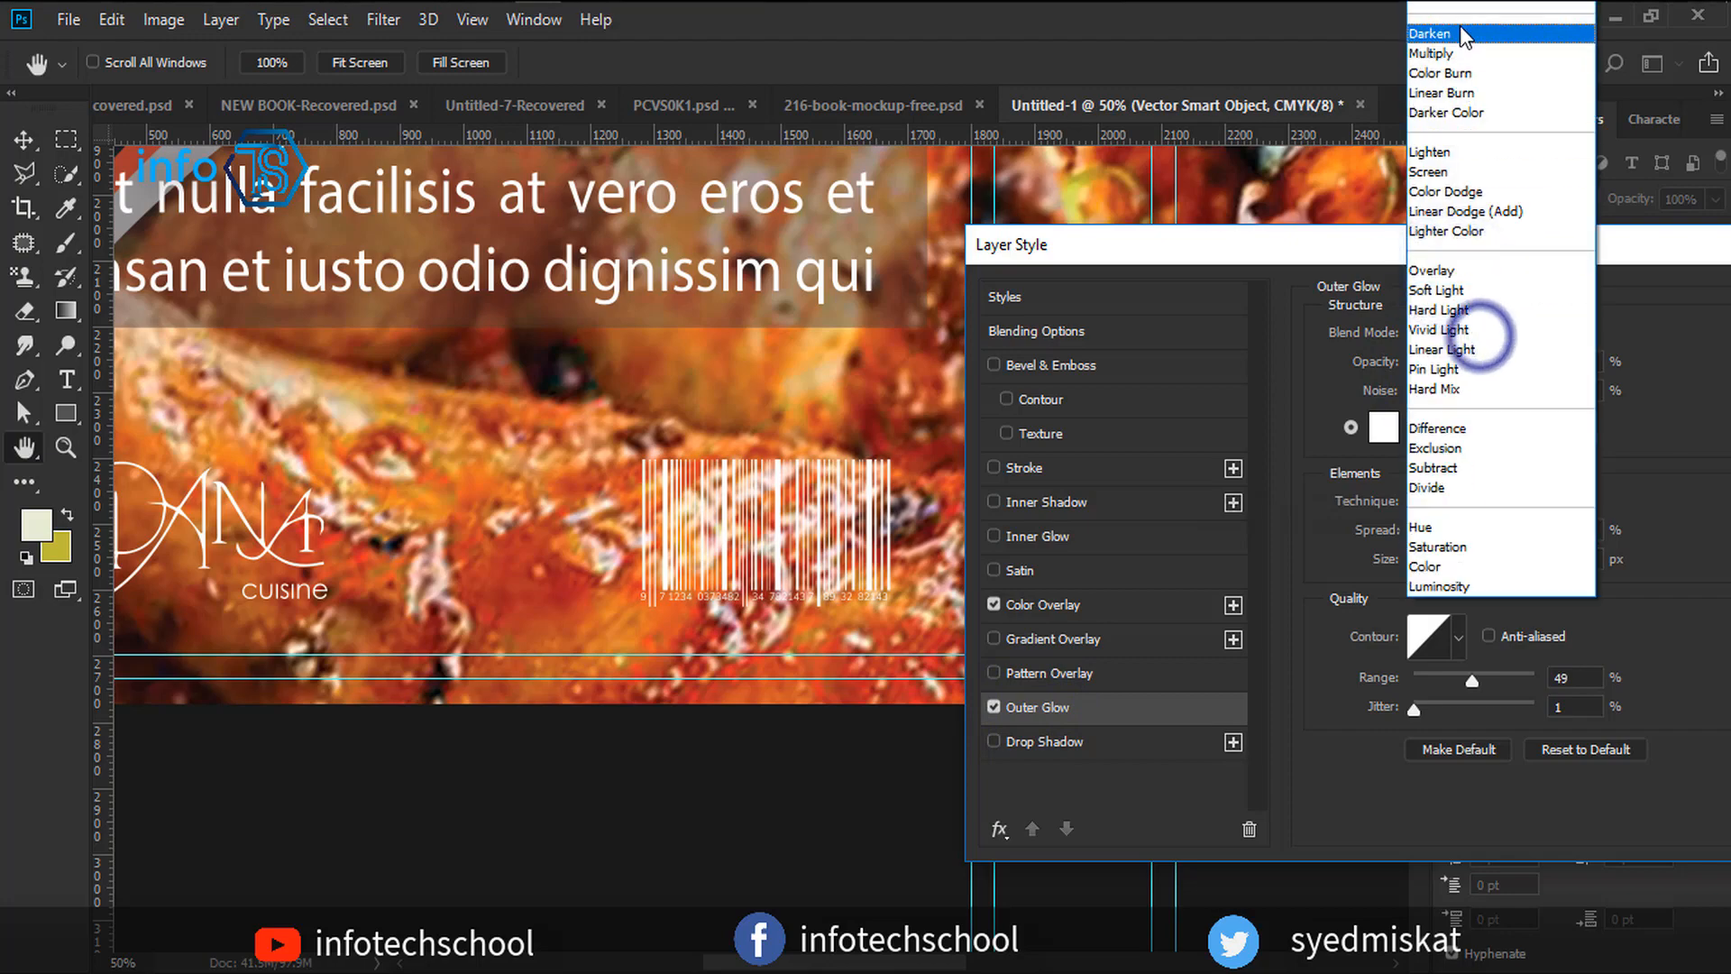
{"action": "left_click", "coordinate": [1434, 34]}
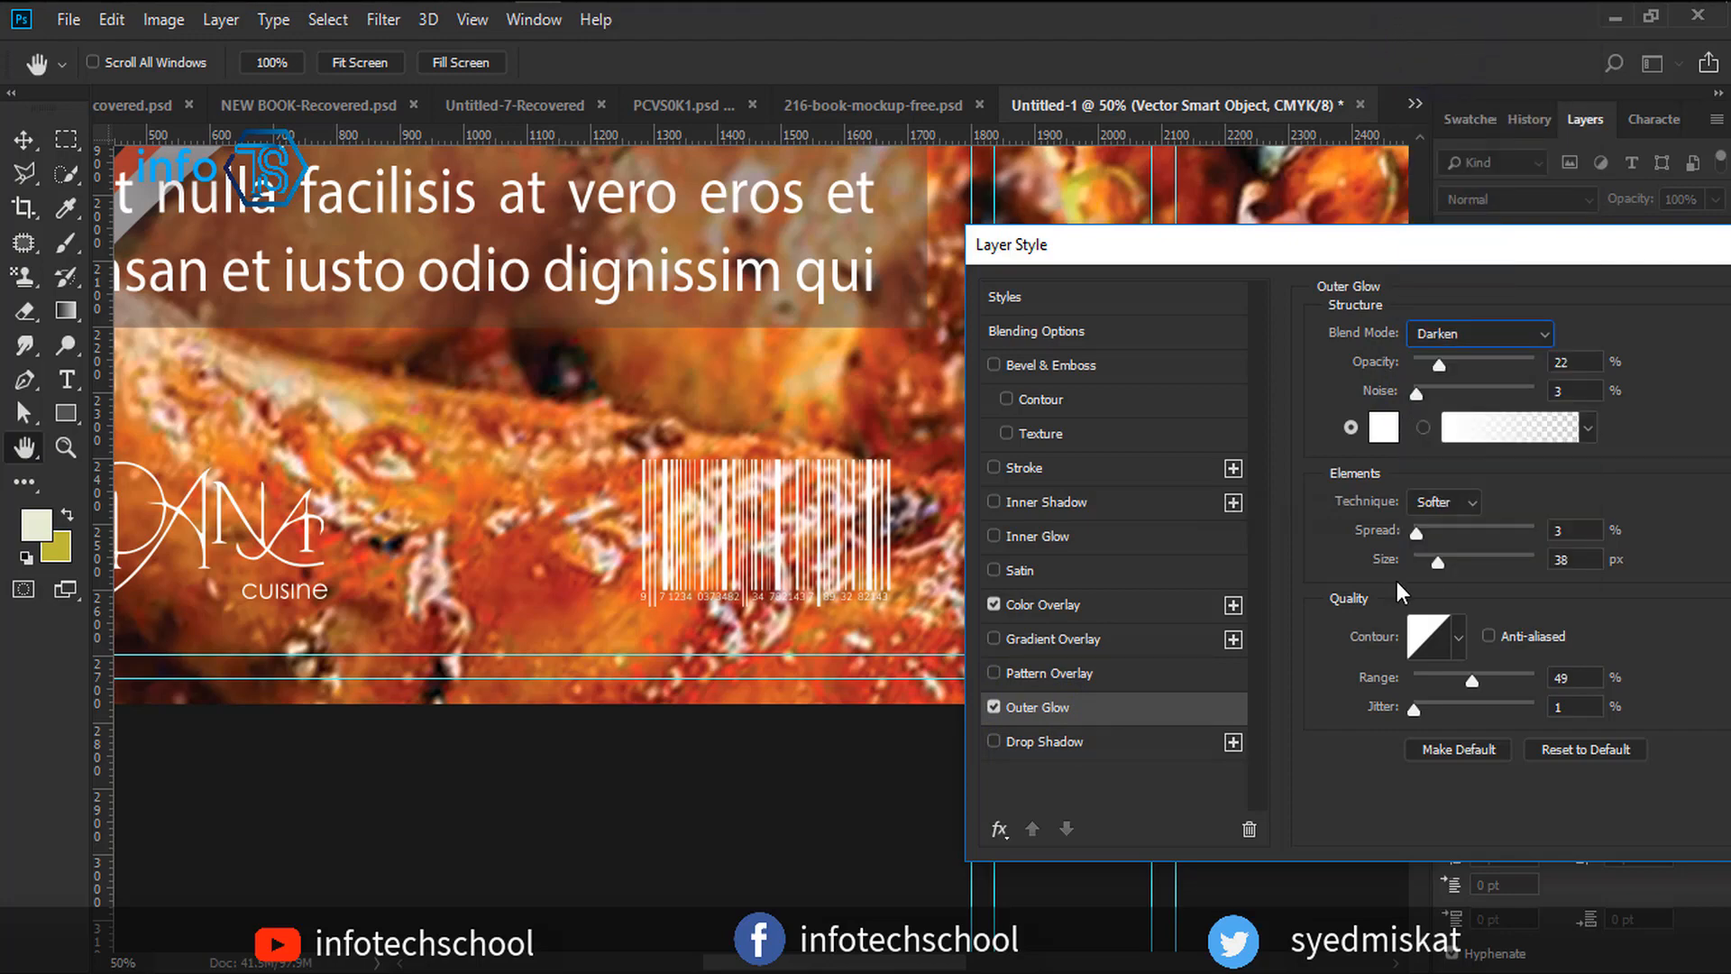
{"action": "left_click_drag", "start_coordinate": [1613, 255], "coordinate": [1018, 318]}
{"action": "left_click", "coordinate": [1265, 364]}
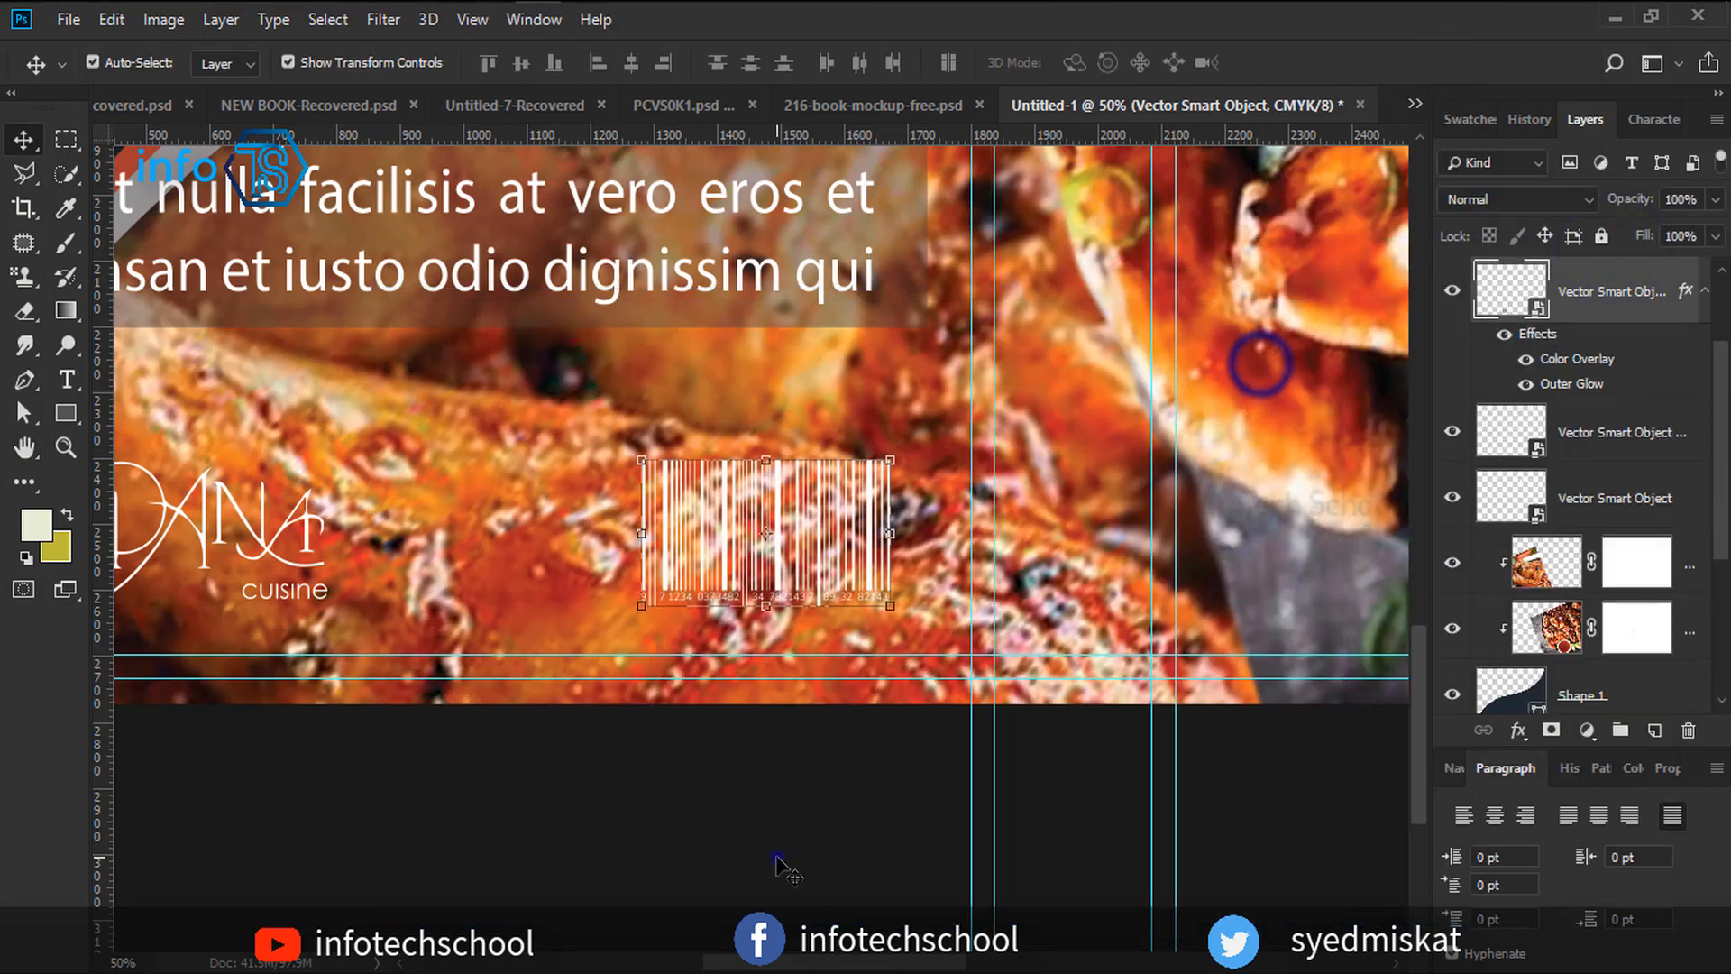
Draw a rectangle about 1421 × 310 px around the back-cover logo and barcode, and lower its layer to just above the barcode layer.
{"action": "left_click", "coordinate": [777, 854]}
{"action": "left_click_drag", "start_coordinate": [689, 767], "coordinate": [1016, 784]}
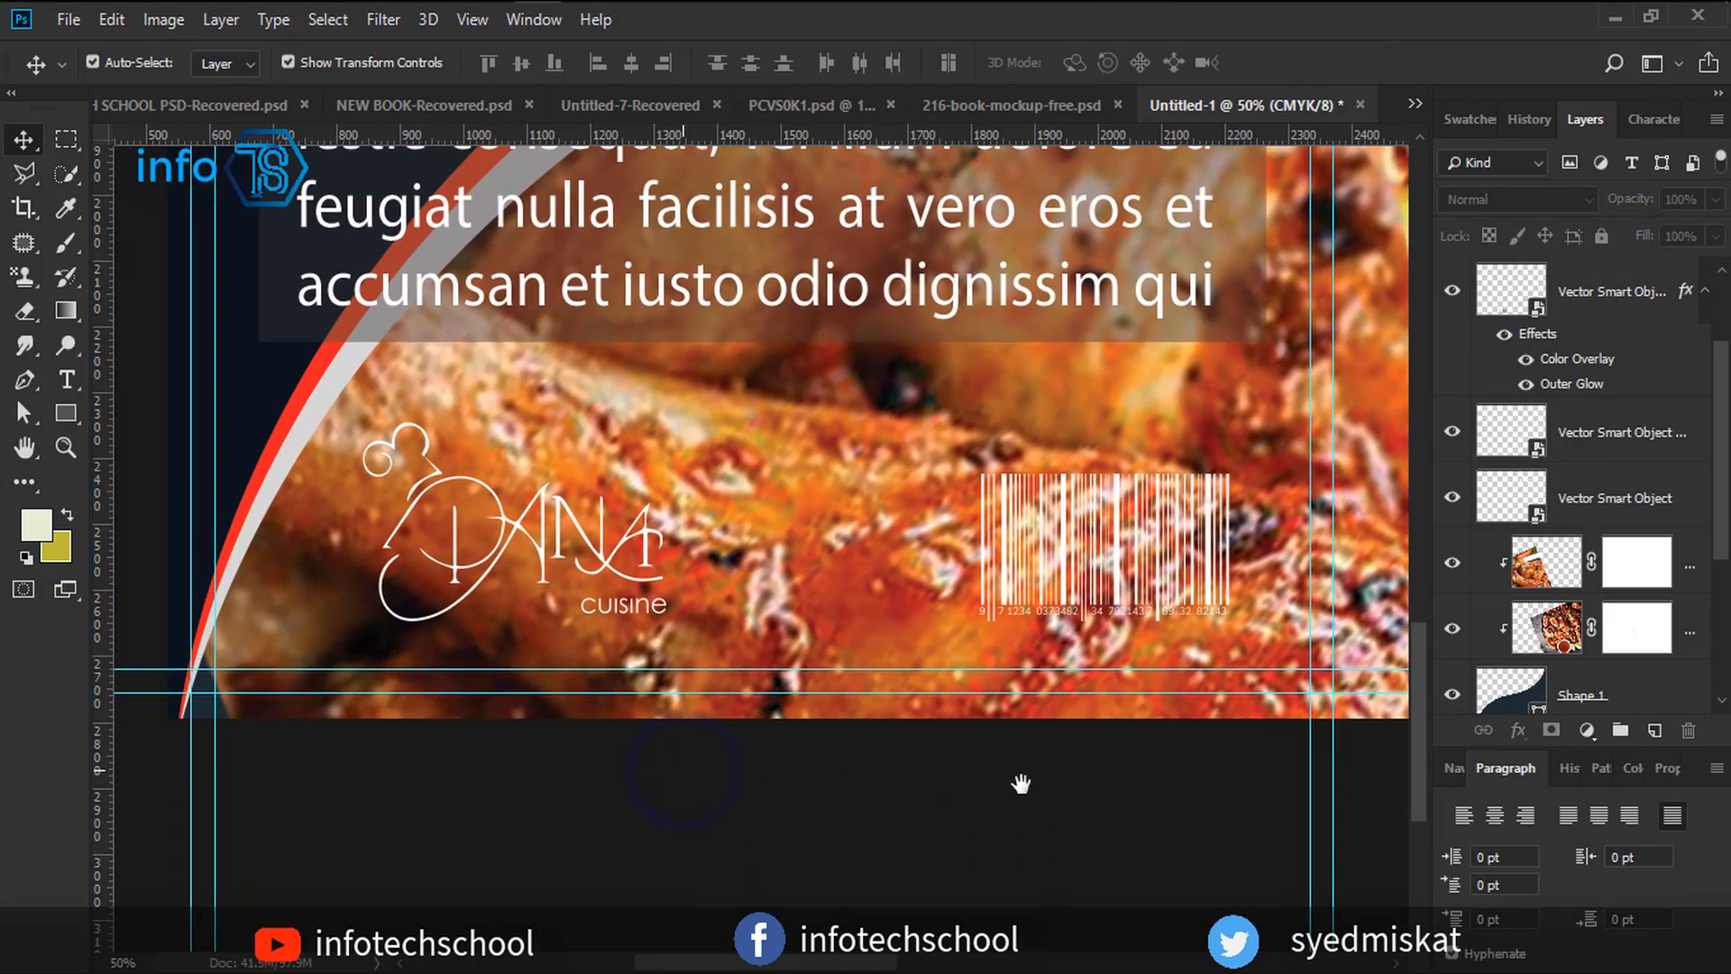
{"action": "left_click", "coordinate": [66, 413]}
{"action": "left_click_drag", "start_coordinate": [340, 420], "coordinate": [1240, 622]}
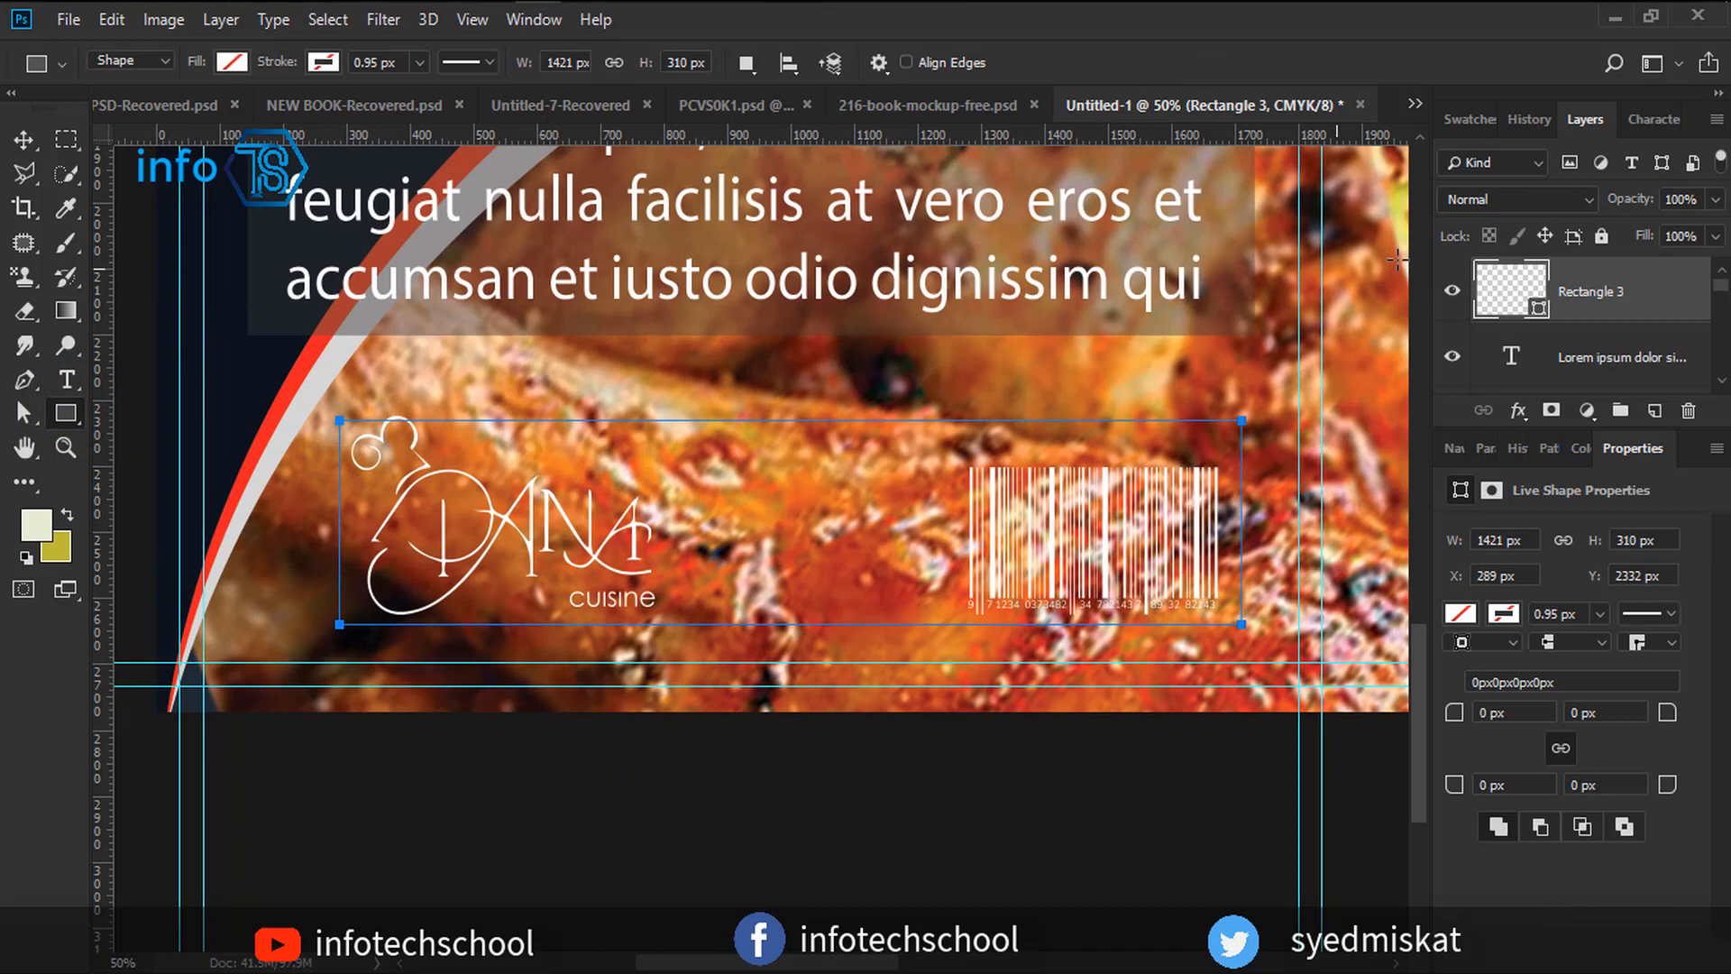
{"action": "scroll", "coordinate": [1651, 299], "scroll_direction": "down", "scroll_amount": 2}
{"action": "scroll", "coordinate": [1651, 298], "scroll_direction": "up", "scroll_amount": 2}
{"action": "left_click_drag", "start_coordinate": [1650, 280], "coordinate": [1629, 374]}
{"action": "scroll", "coordinate": [1646, 337], "scroll_direction": "down", "scroll_amount": 2}
{"action": "scroll", "coordinate": [1646, 336], "scroll_direction": "up", "scroll_amount": 1}
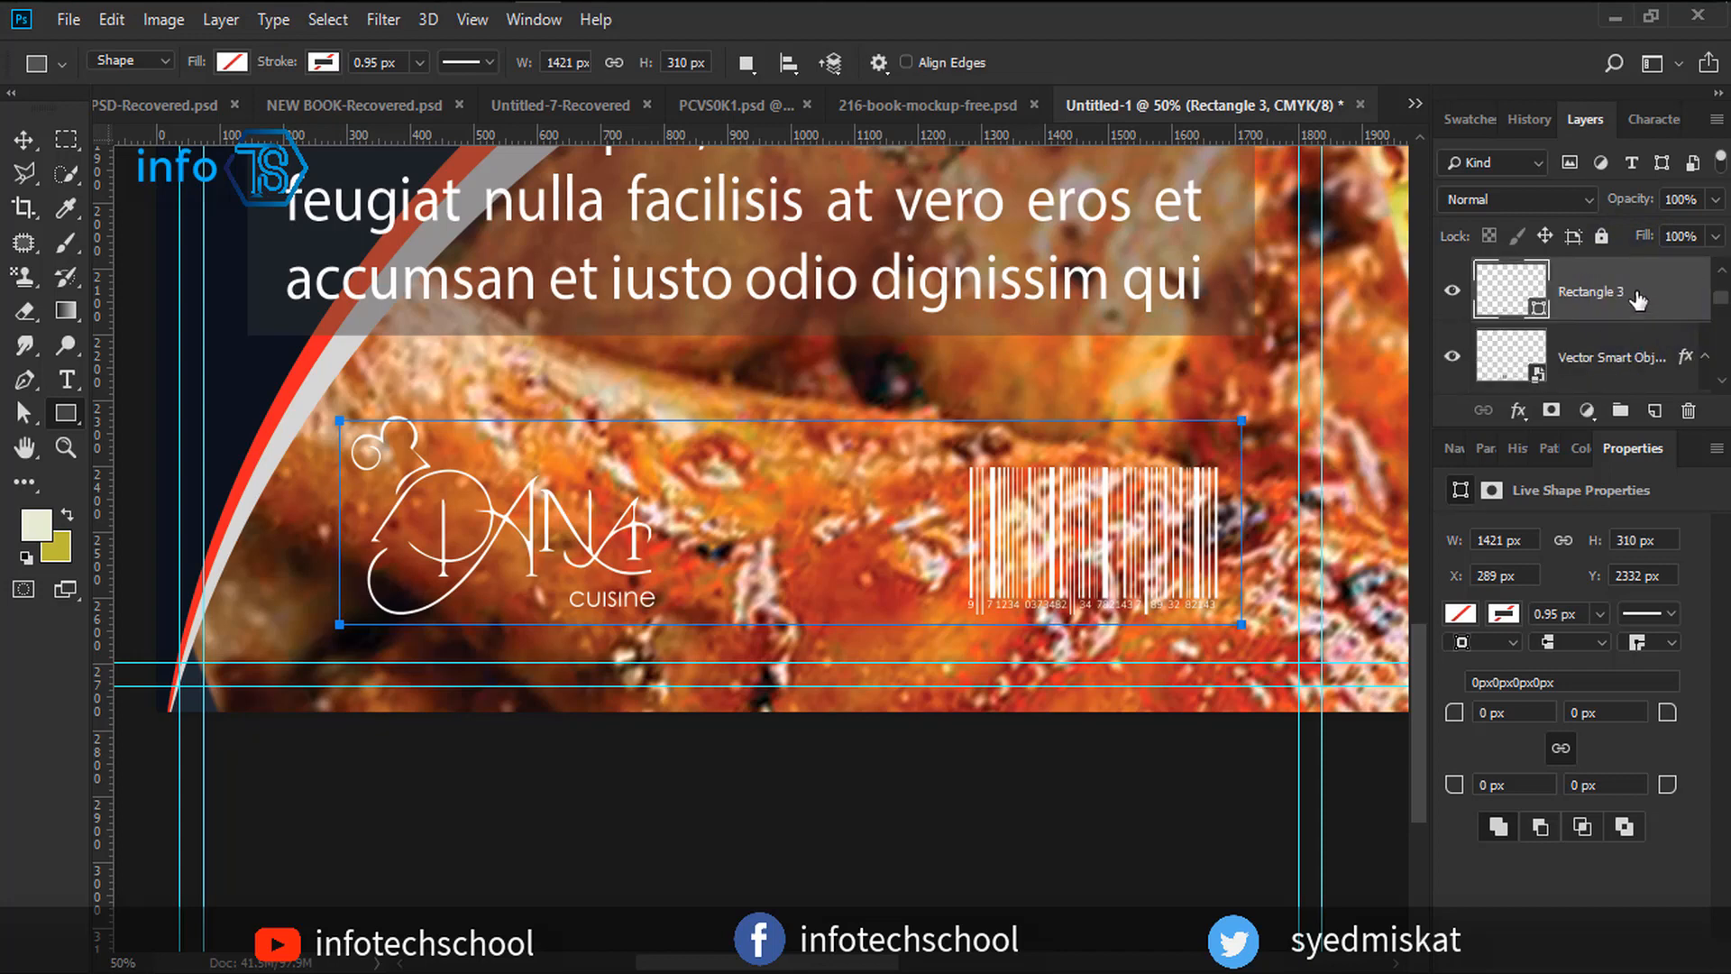
{"action": "left_click_drag", "start_coordinate": [1636, 291], "coordinate": [1629, 388]}
{"action": "left_click_drag", "start_coordinate": [1634, 295], "coordinate": [1623, 368]}
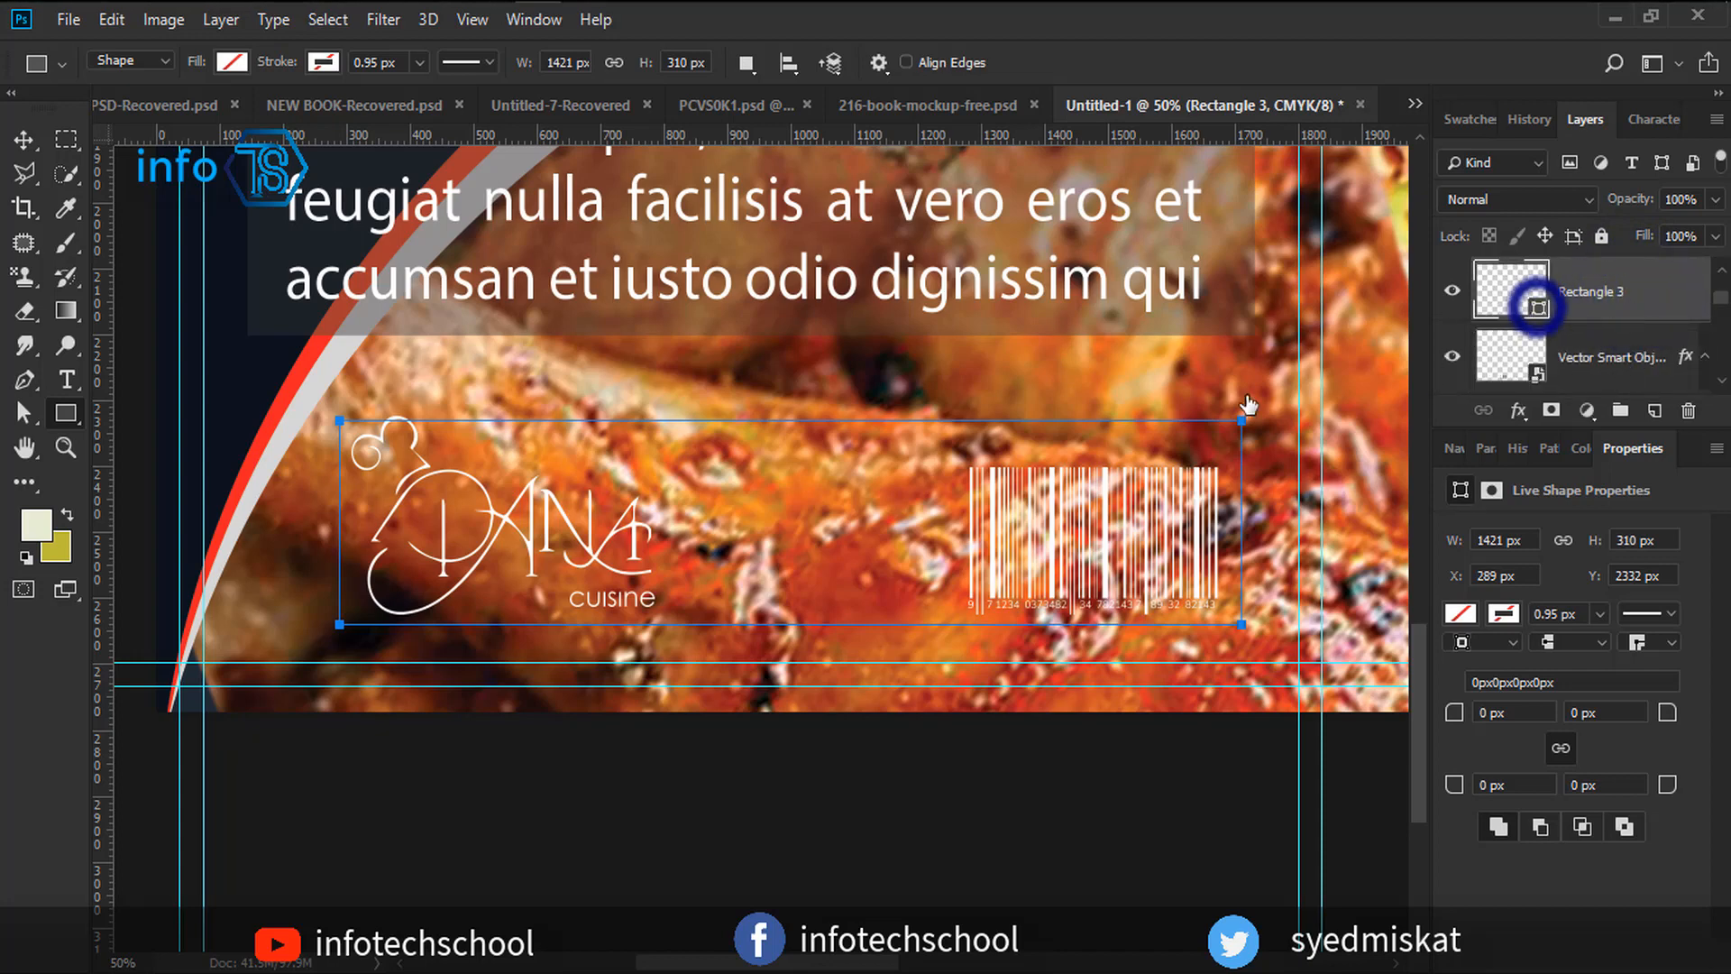
Set the new rectangle's fill colour to dark grey 3d3d3d and move its layer below the barcode.
{"action": "double_click", "coordinate": [1537, 307]}
{"action": "left_click_drag", "start_coordinate": [1085, 445], "coordinate": [986, 620]}
{"action": "left_click", "coordinate": [1653, 349]}
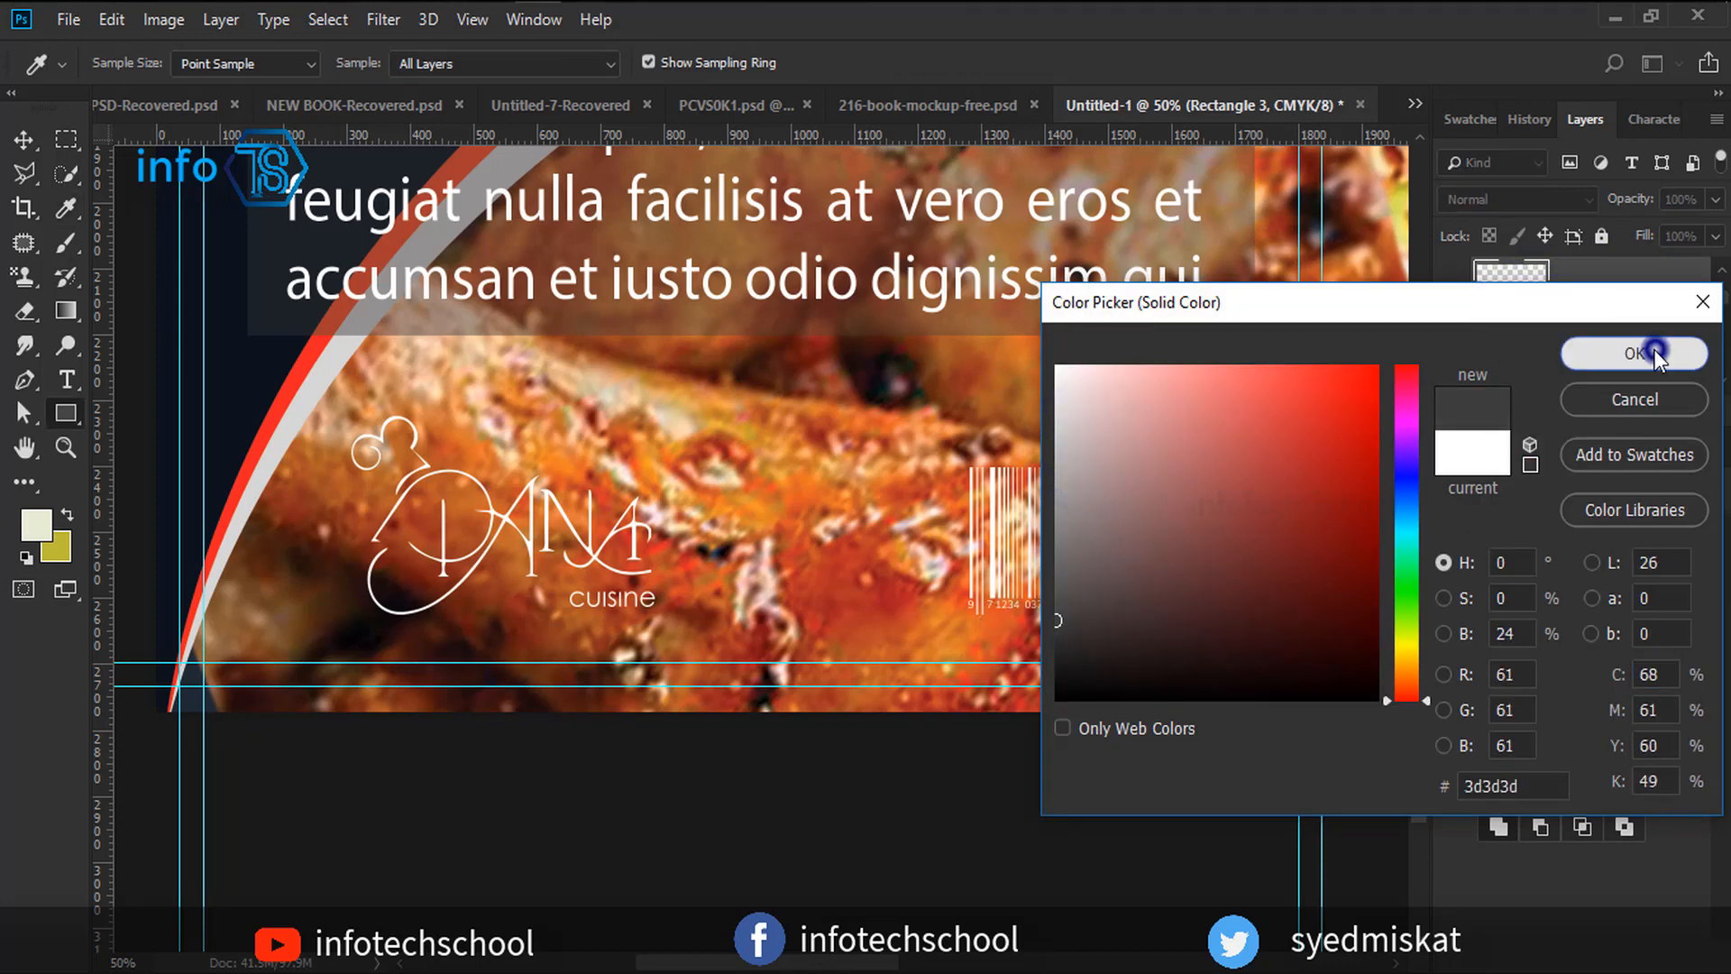
{"action": "left_click_drag", "start_coordinate": [1646, 293], "coordinate": [1605, 263]}
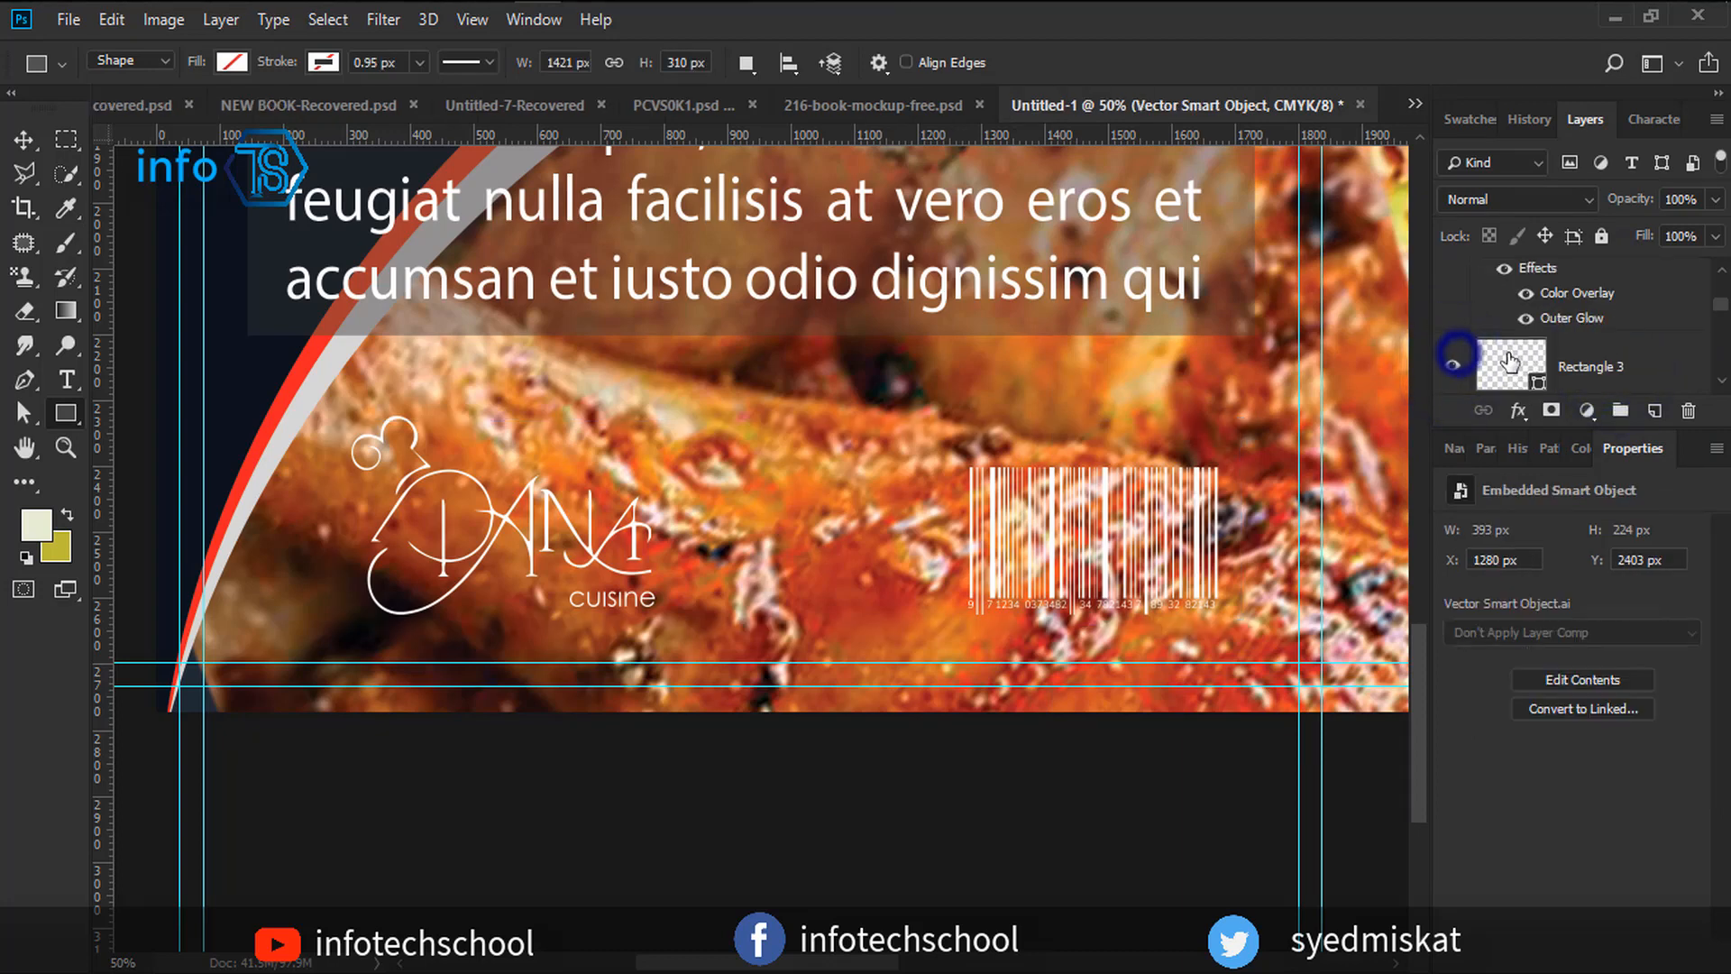
Try the rectangle directly below the back-cover text layer with a dark brownish-grey fill, and delete it.
{"action": "left_click_drag", "start_coordinate": [1603, 368], "coordinate": [1598, 305]}
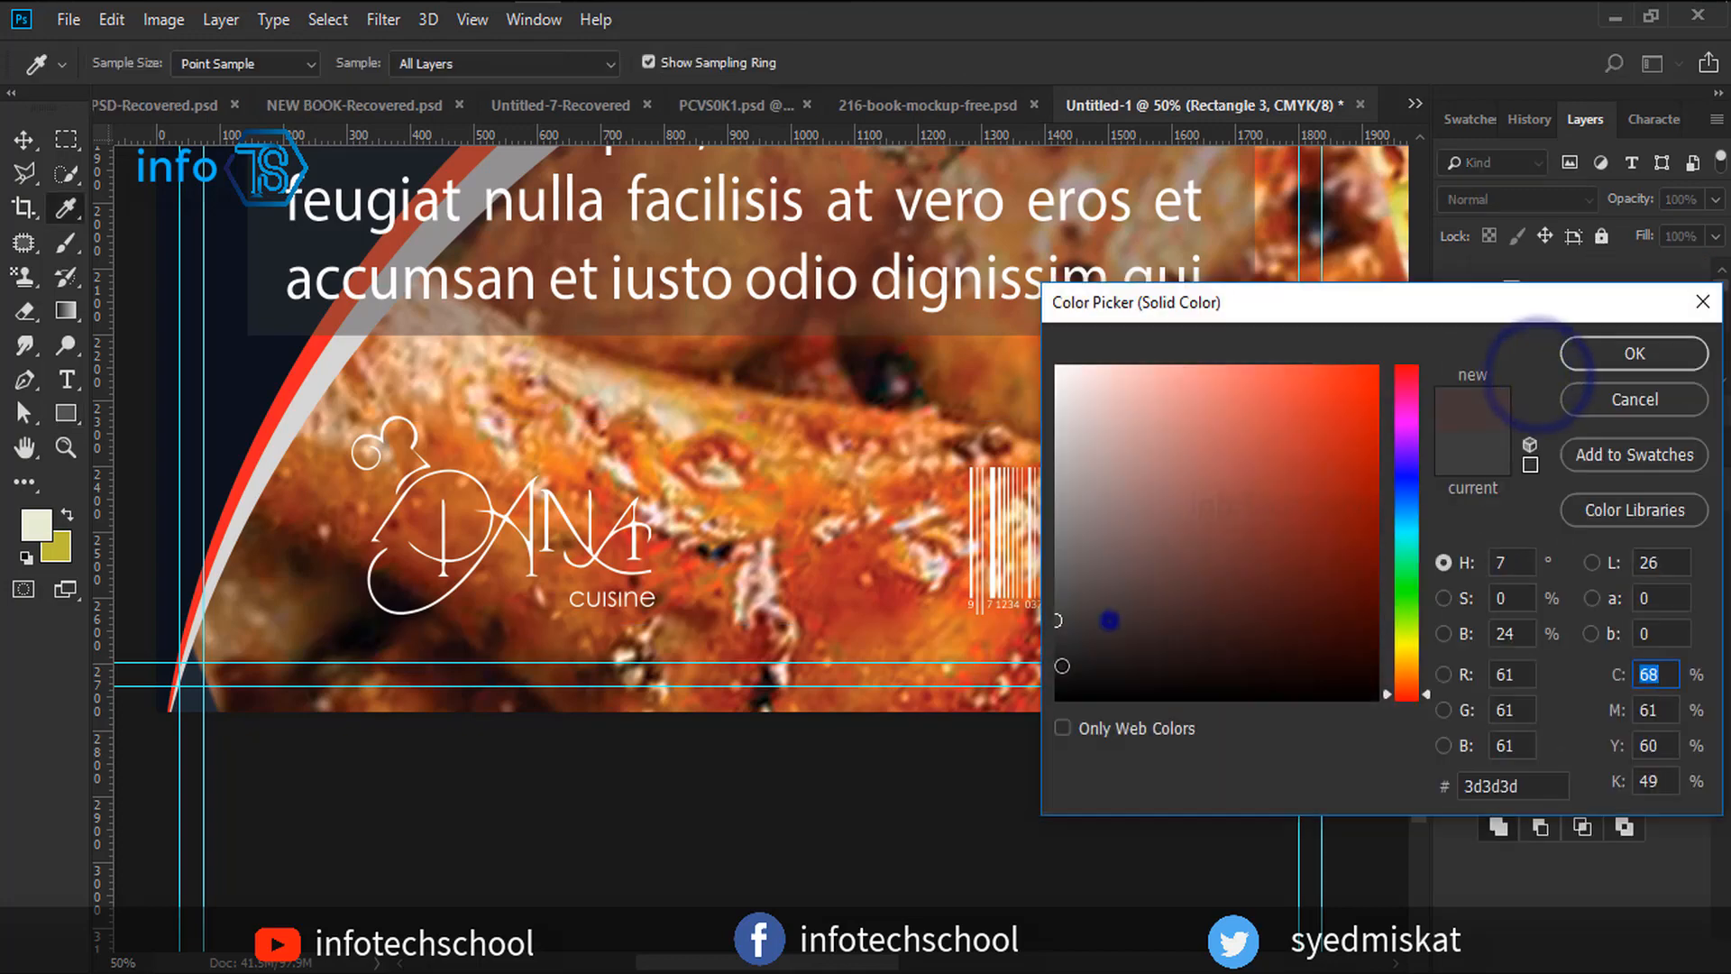
{"action": "left_click", "coordinate": [1108, 617]}
{"action": "left_click", "coordinate": [1625, 349]}
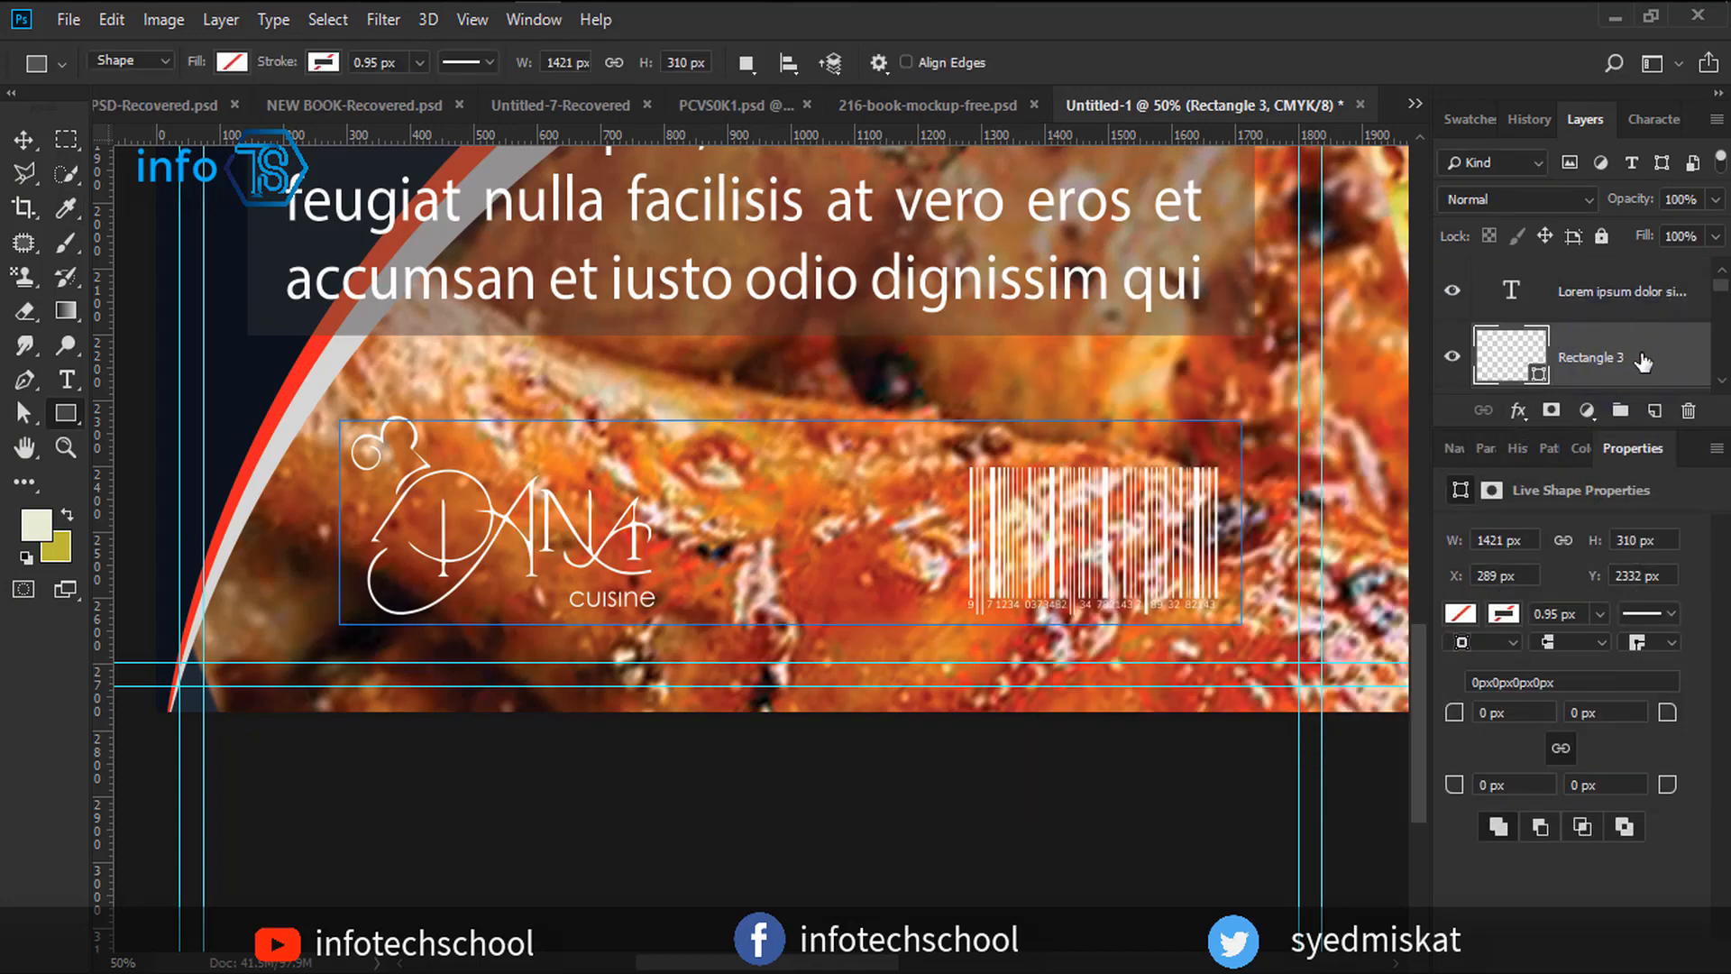
{"action": "left_click_drag", "start_coordinate": [1643, 361], "coordinate": [1688, 412]}
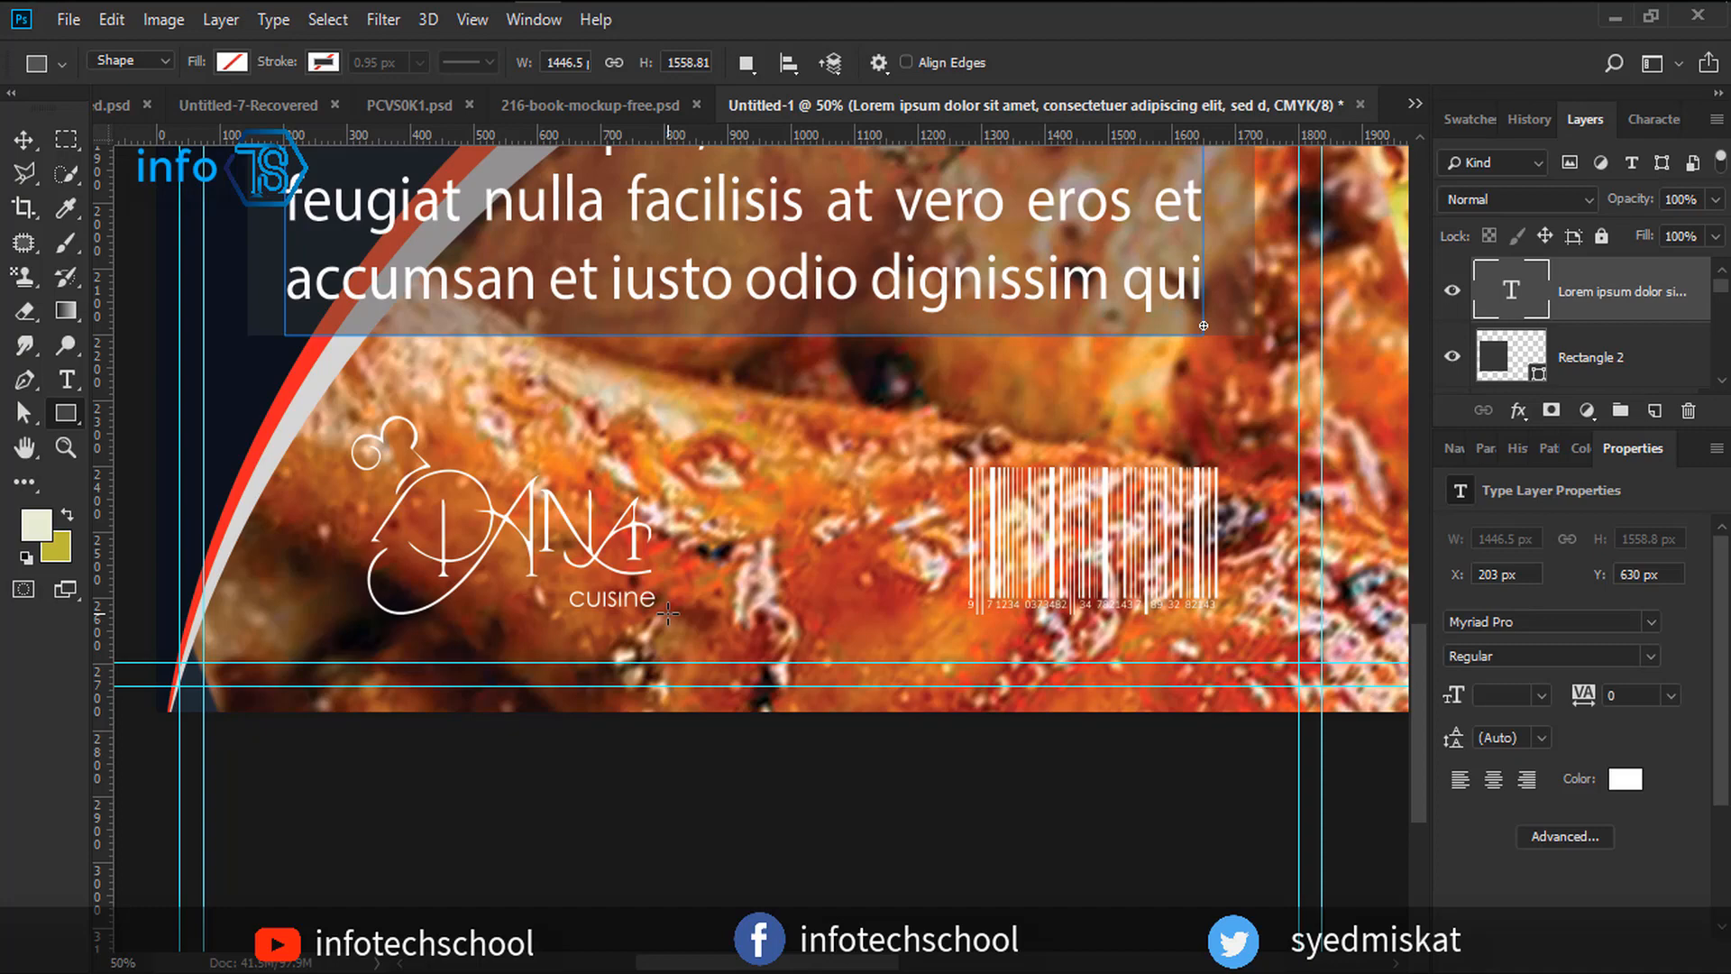
Duplicate the front-cover logo, rotate the copy 90°, and move it onto the upper spine.
{"action": "key", "text": "ctrl+minus"}
{"action": "key", "text": "ctrl+minus"}
{"action": "key", "text": "ctrl+minus"}
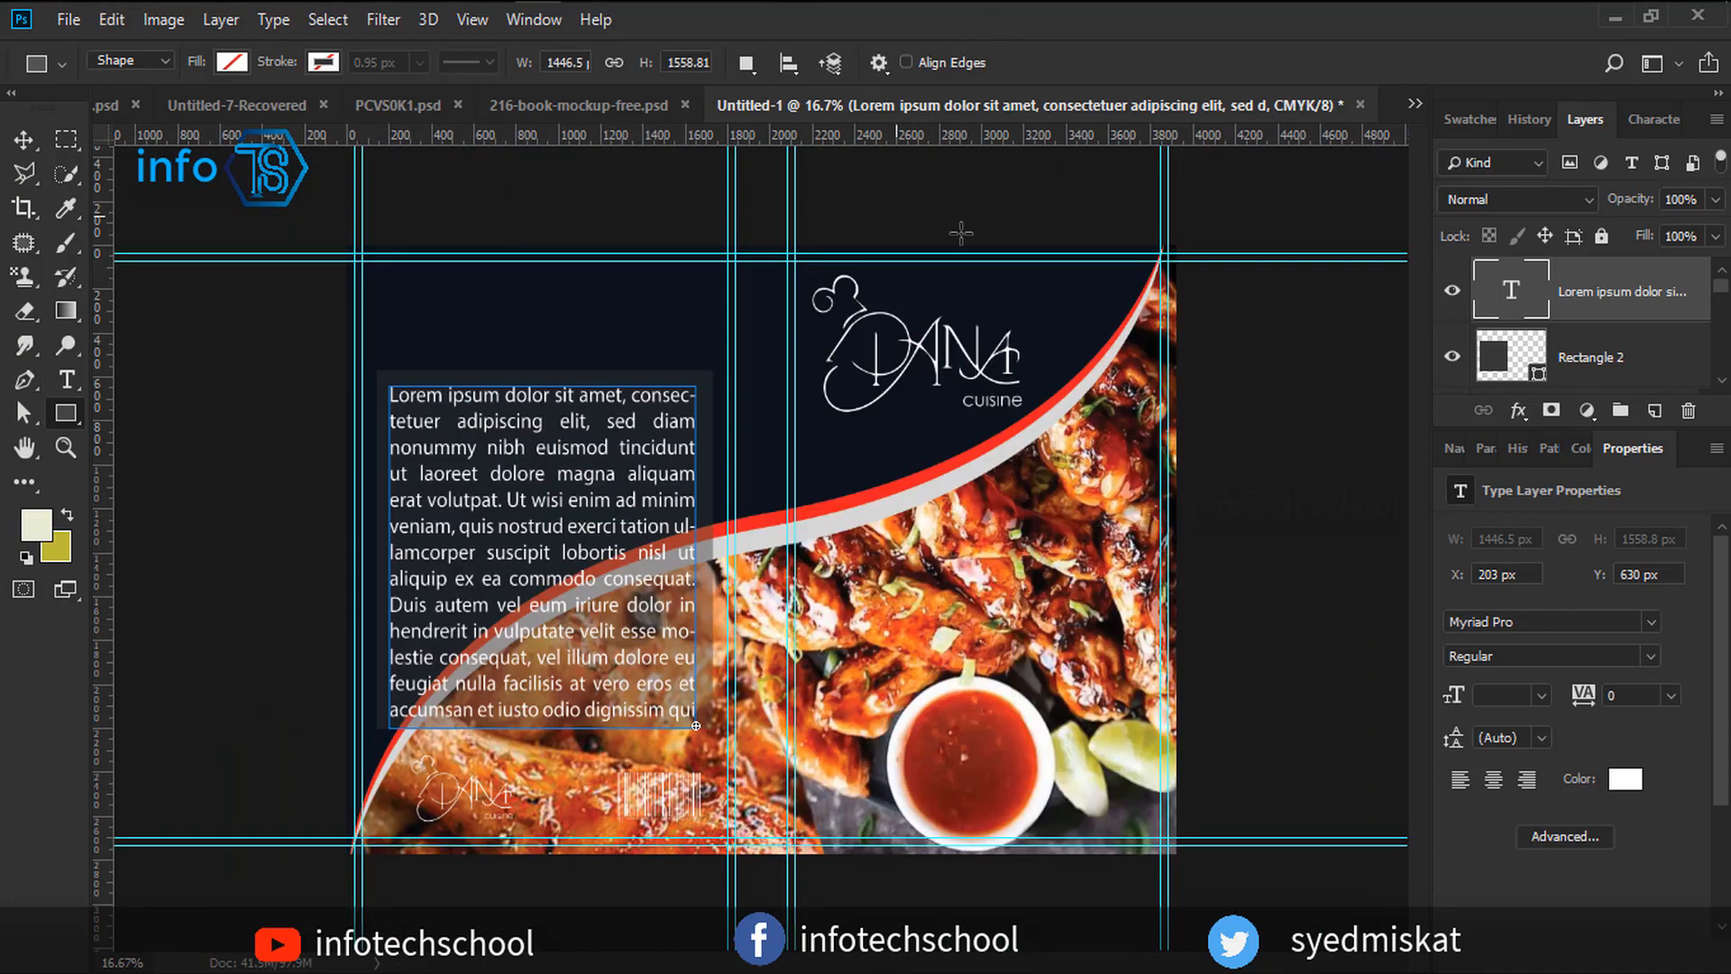
{"action": "left_click", "coordinate": [23, 139]}
{"action": "left_click", "coordinate": [1298, 516]}
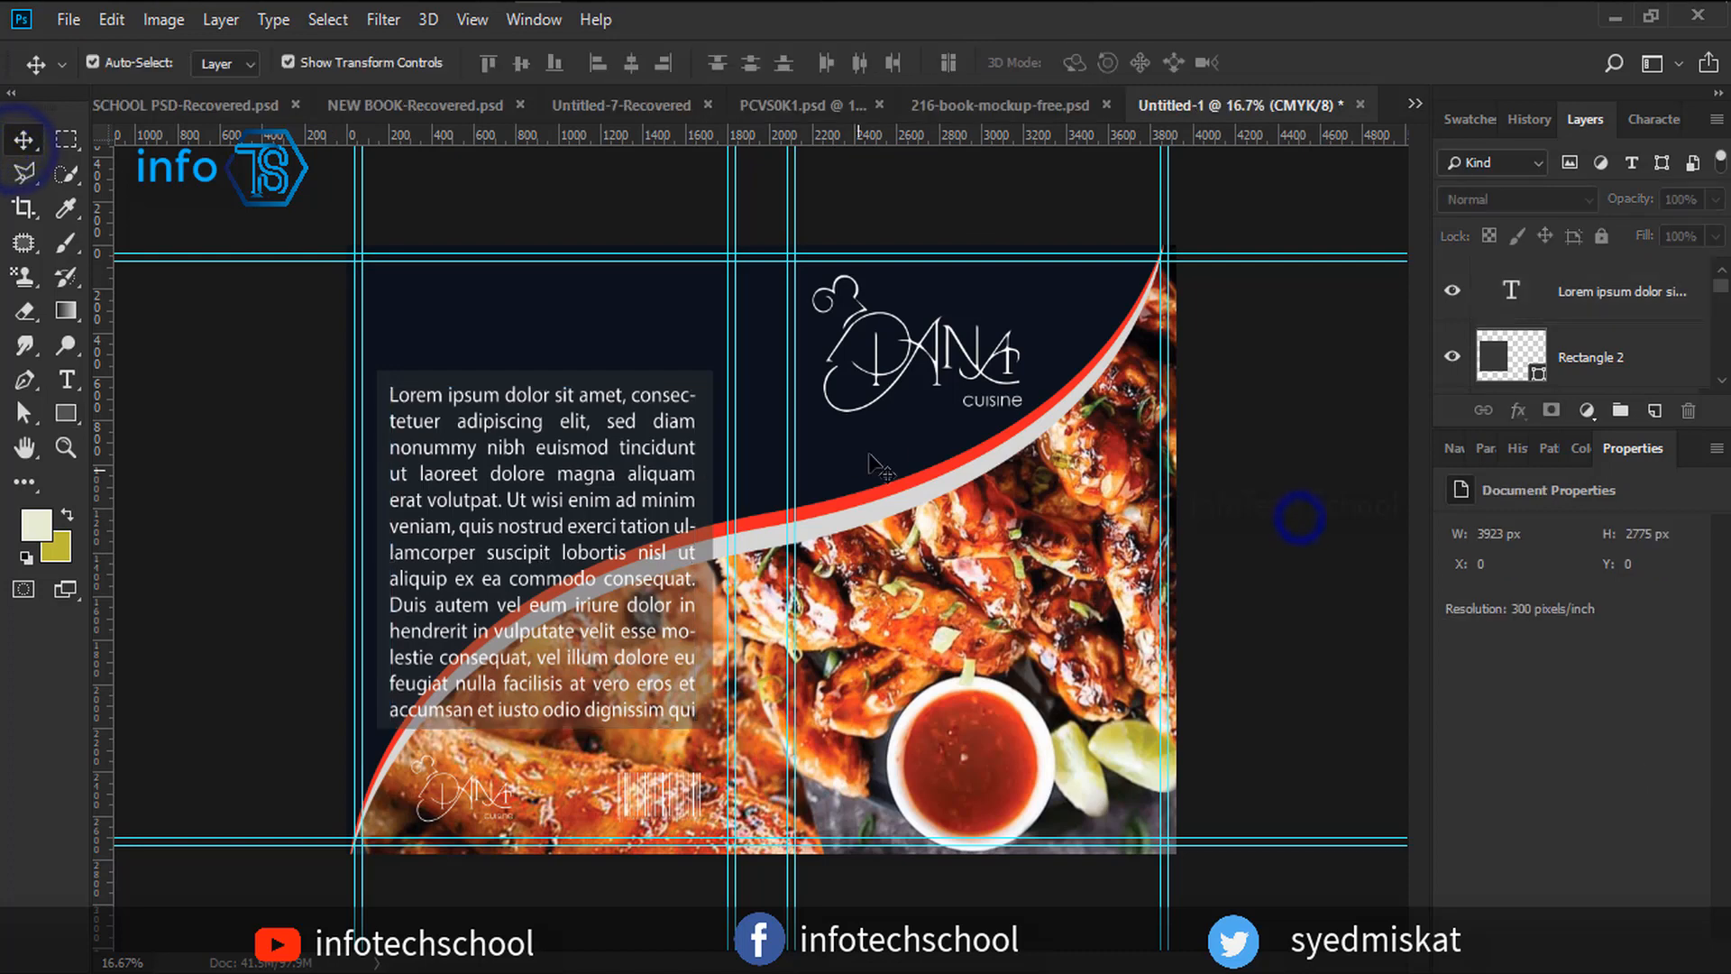
{"action": "left_click", "coordinate": [939, 371]}
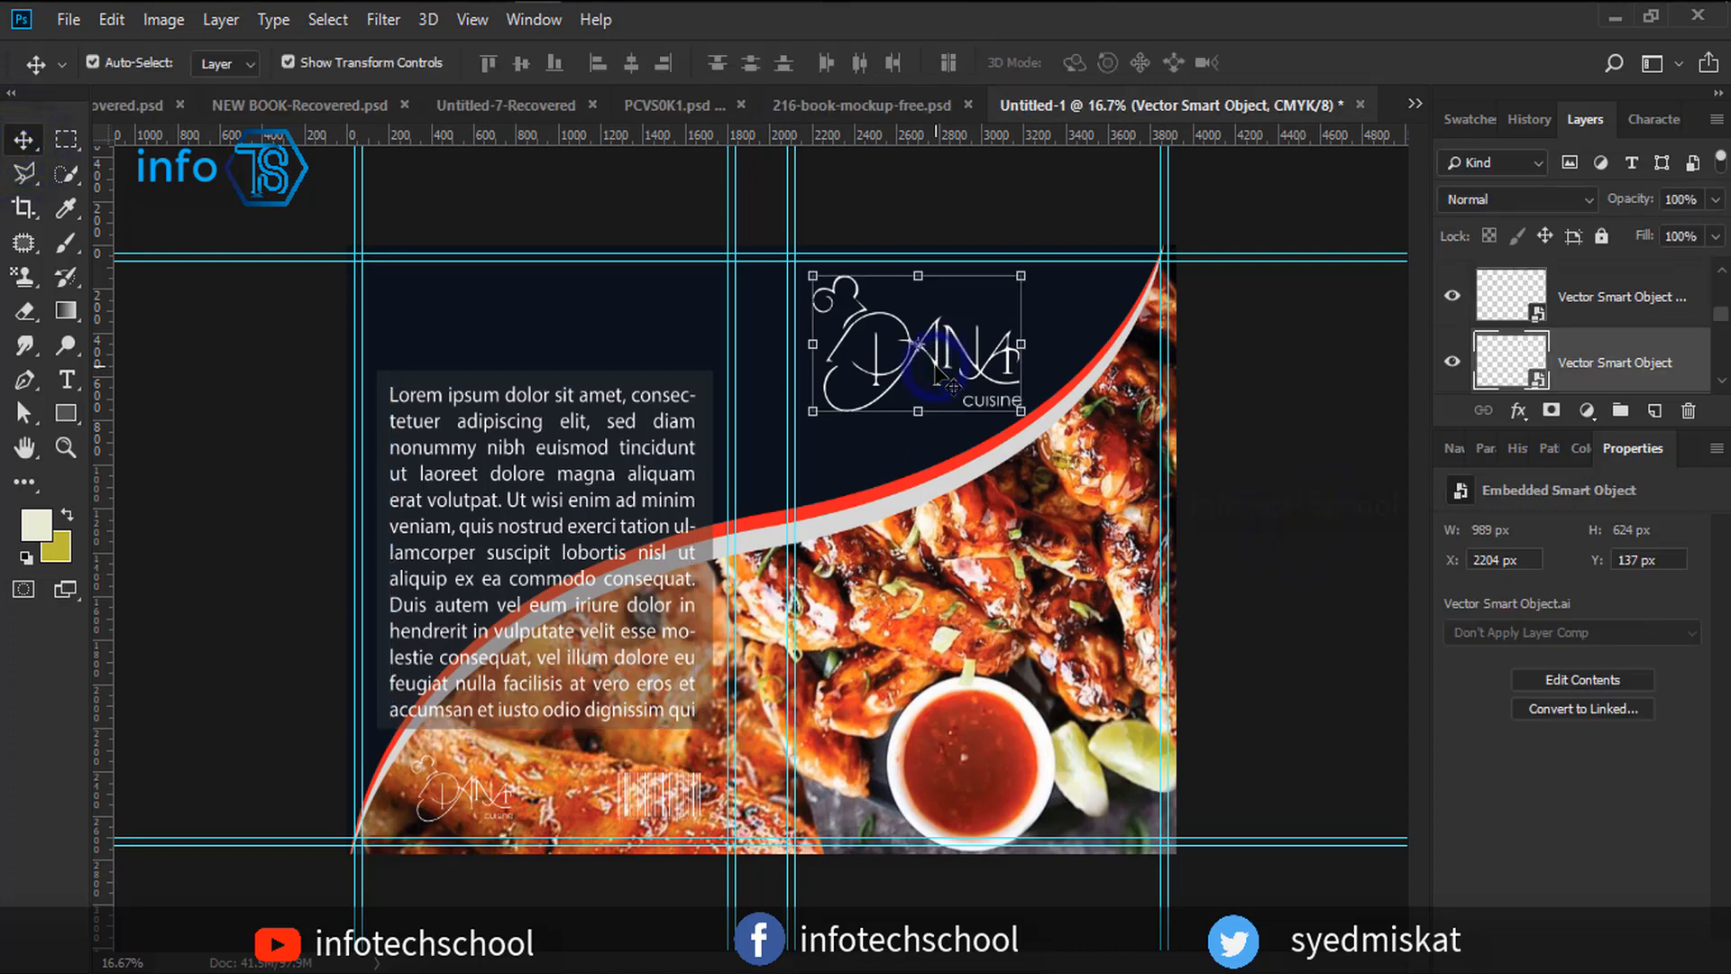
{"action": "left_click_drag", "start_coordinate": [939, 371], "coordinate": [840, 465]}
{"action": "left_click_drag", "start_coordinate": [925, 528], "coordinate": [904, 330]}
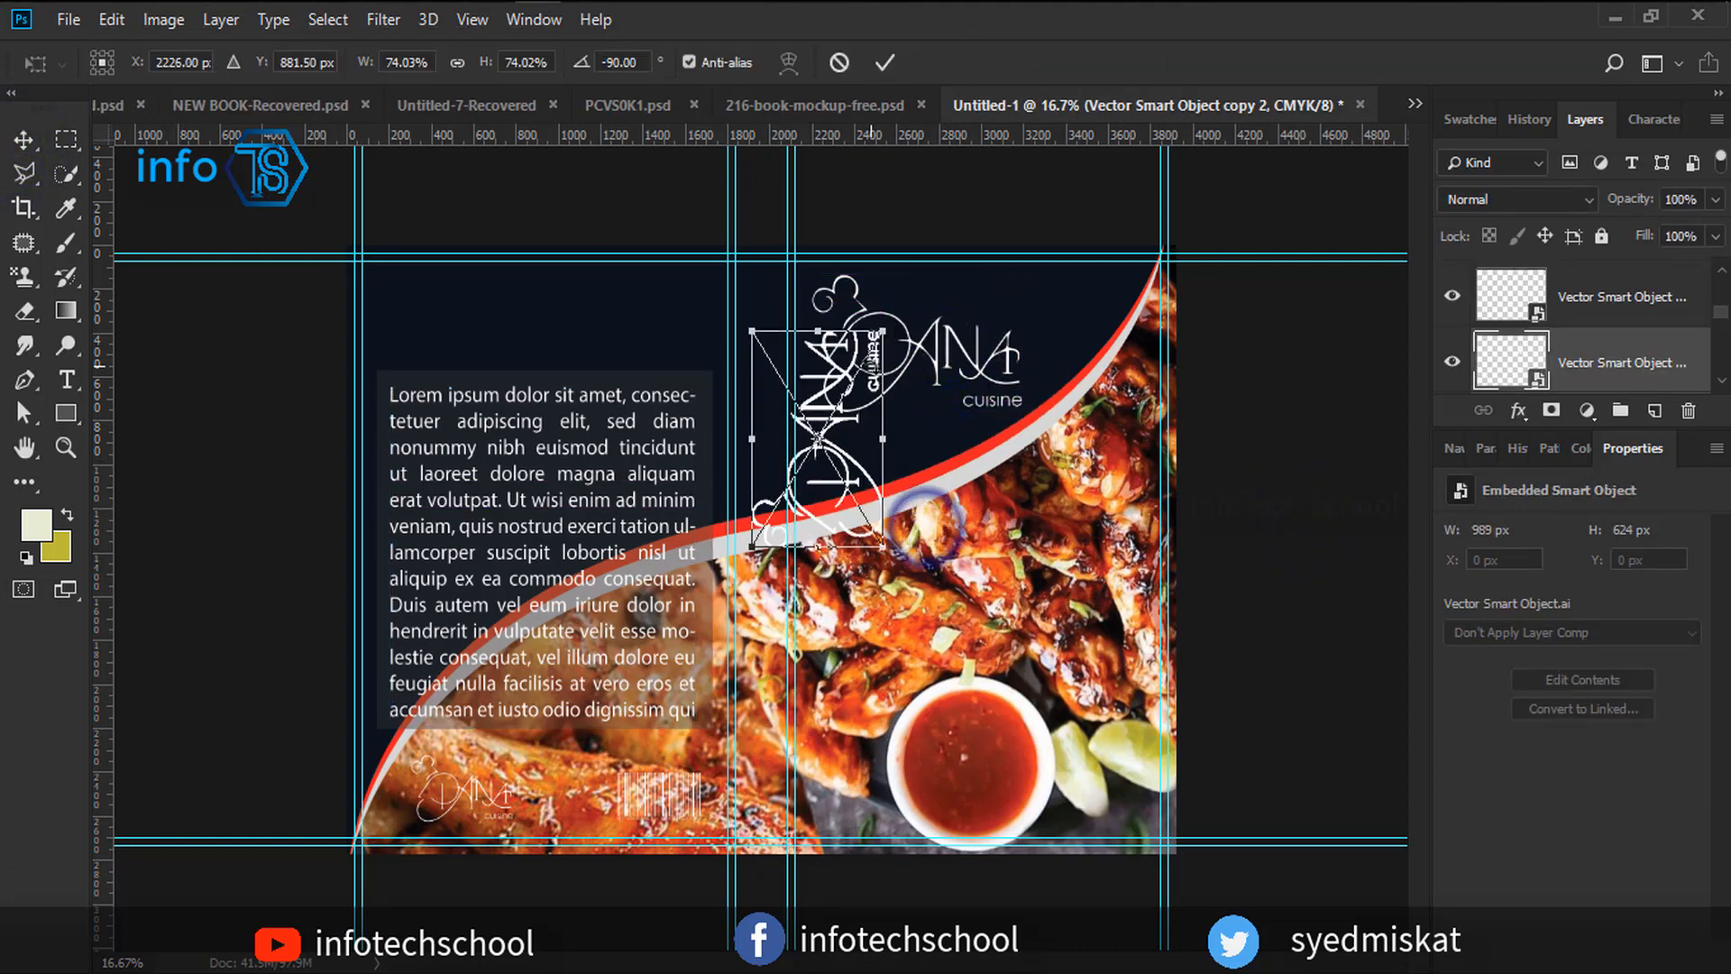
{"action": "left_click_drag", "start_coordinate": [836, 444], "coordinate": [822, 429]}
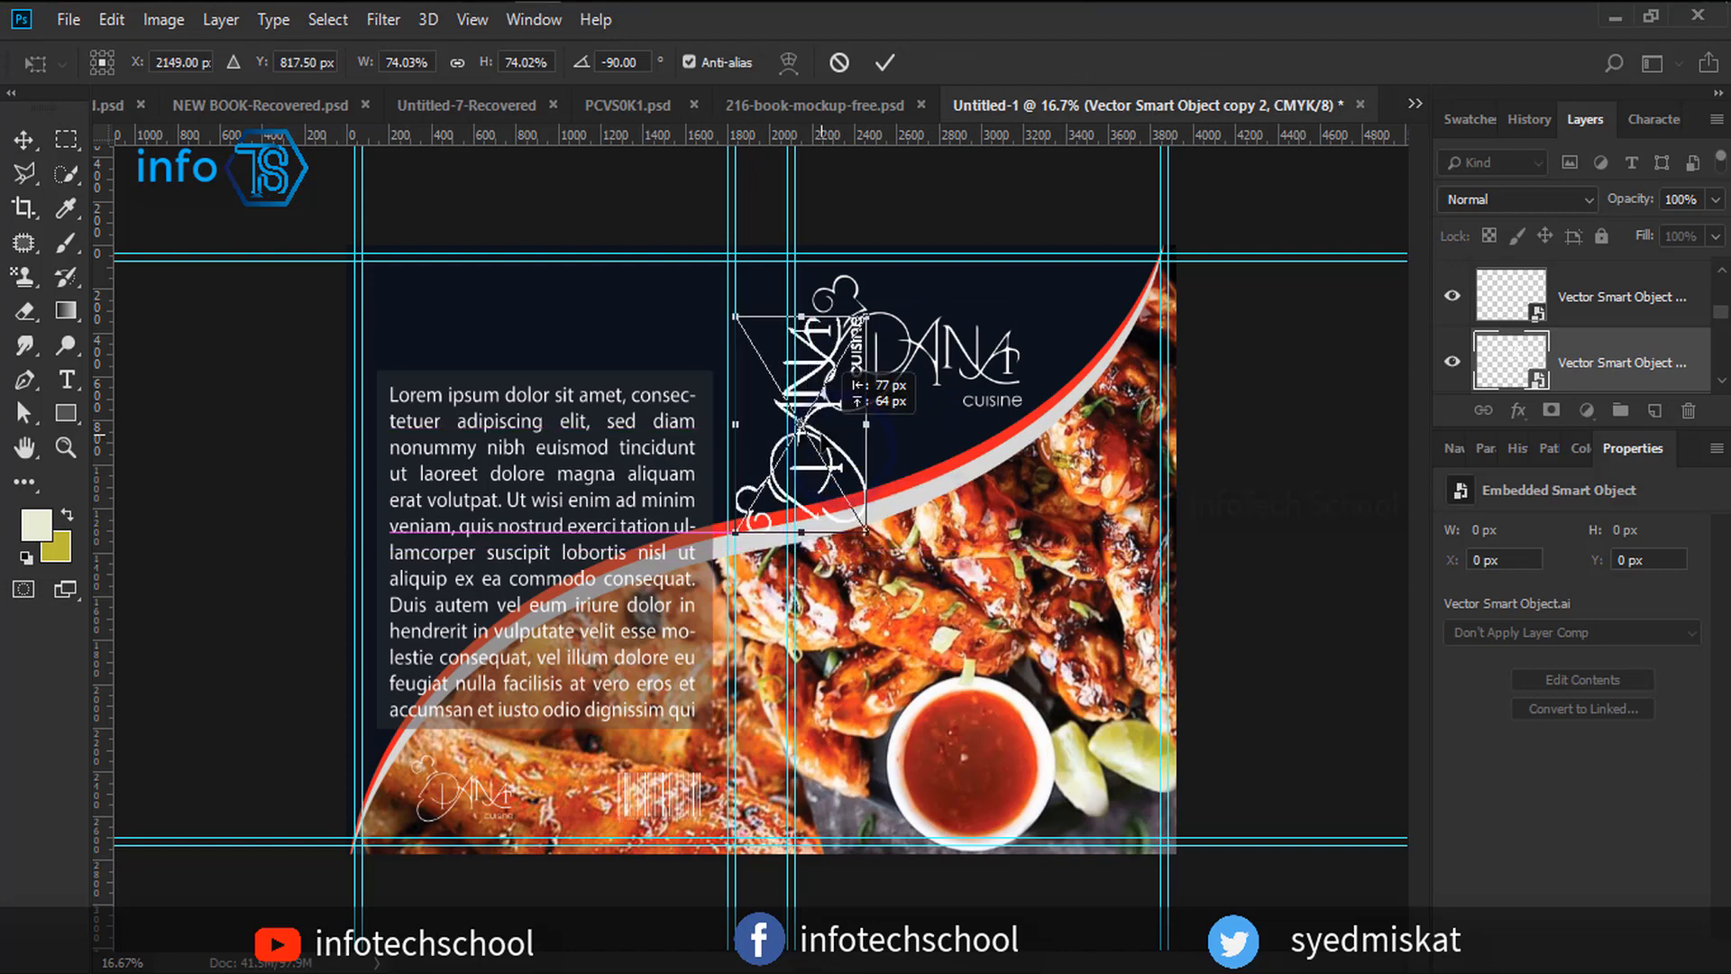
{"action": "left_click_drag", "start_coordinate": [854, 568], "coordinate": [757, 288]}
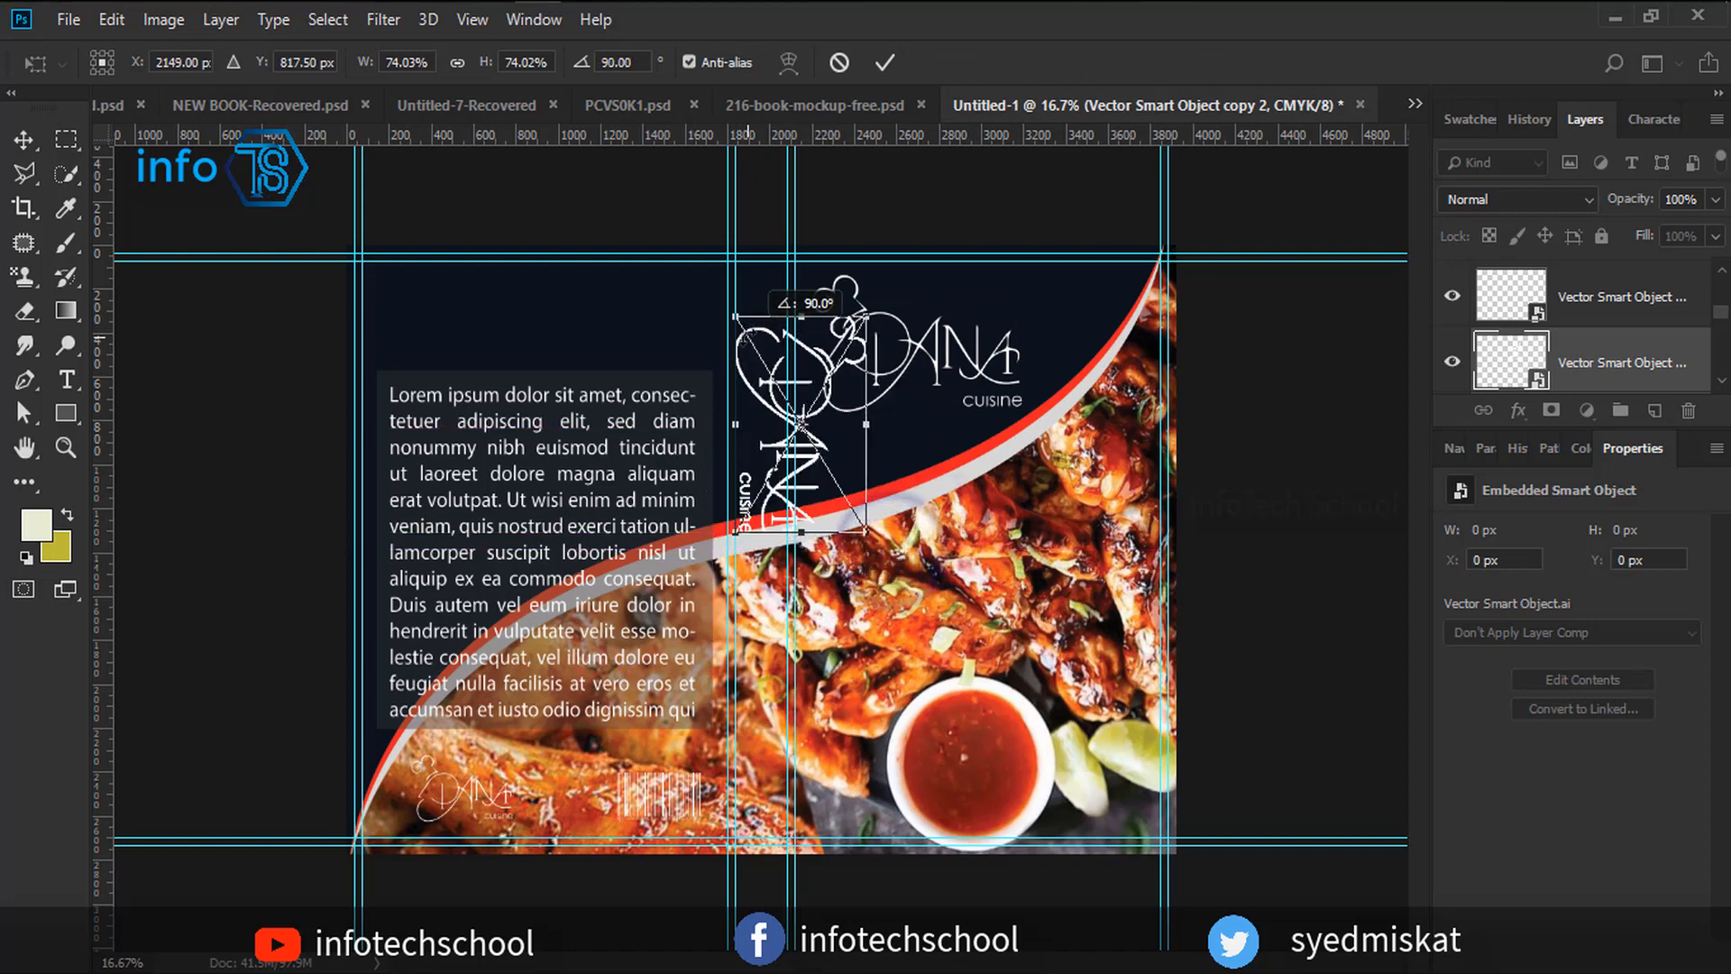
{"action": "left_click_drag", "start_coordinate": [819, 416], "coordinate": [798, 413]}
Shrink the spine logo to about 225 × 355 px so it fits between the inner spine guides, and apply the transformation.
{"action": "left_click_drag", "start_coordinate": [844, 317], "coordinate": [773, 407]}
{"action": "key", "text": "ctrl+plus"}
{"action": "key", "text": "ctrl+plus"}
{"action": "key", "text": "ctrl+plus"}
{"action": "key", "text": "ctrl+plus"}
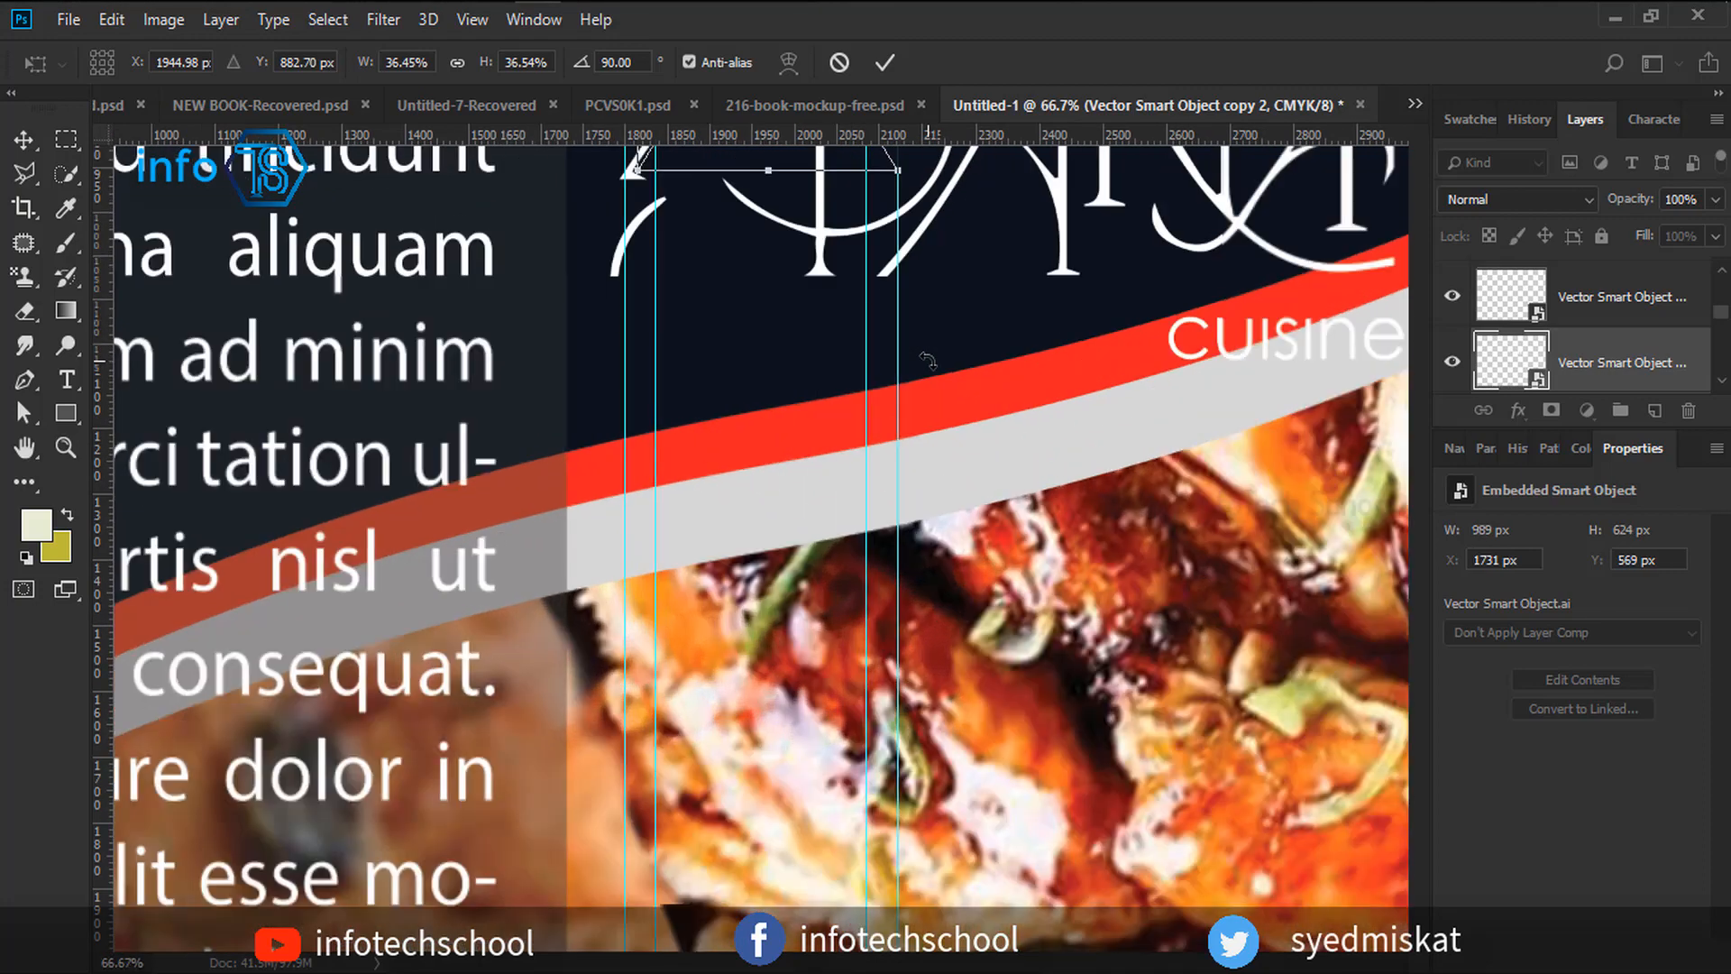
{"action": "scroll", "coordinate": [928, 357], "scroll_direction": "up", "scroll_amount": 4}
{"action": "scroll", "coordinate": [964, 346], "scroll_direction": "up", "scroll_amount": 2}
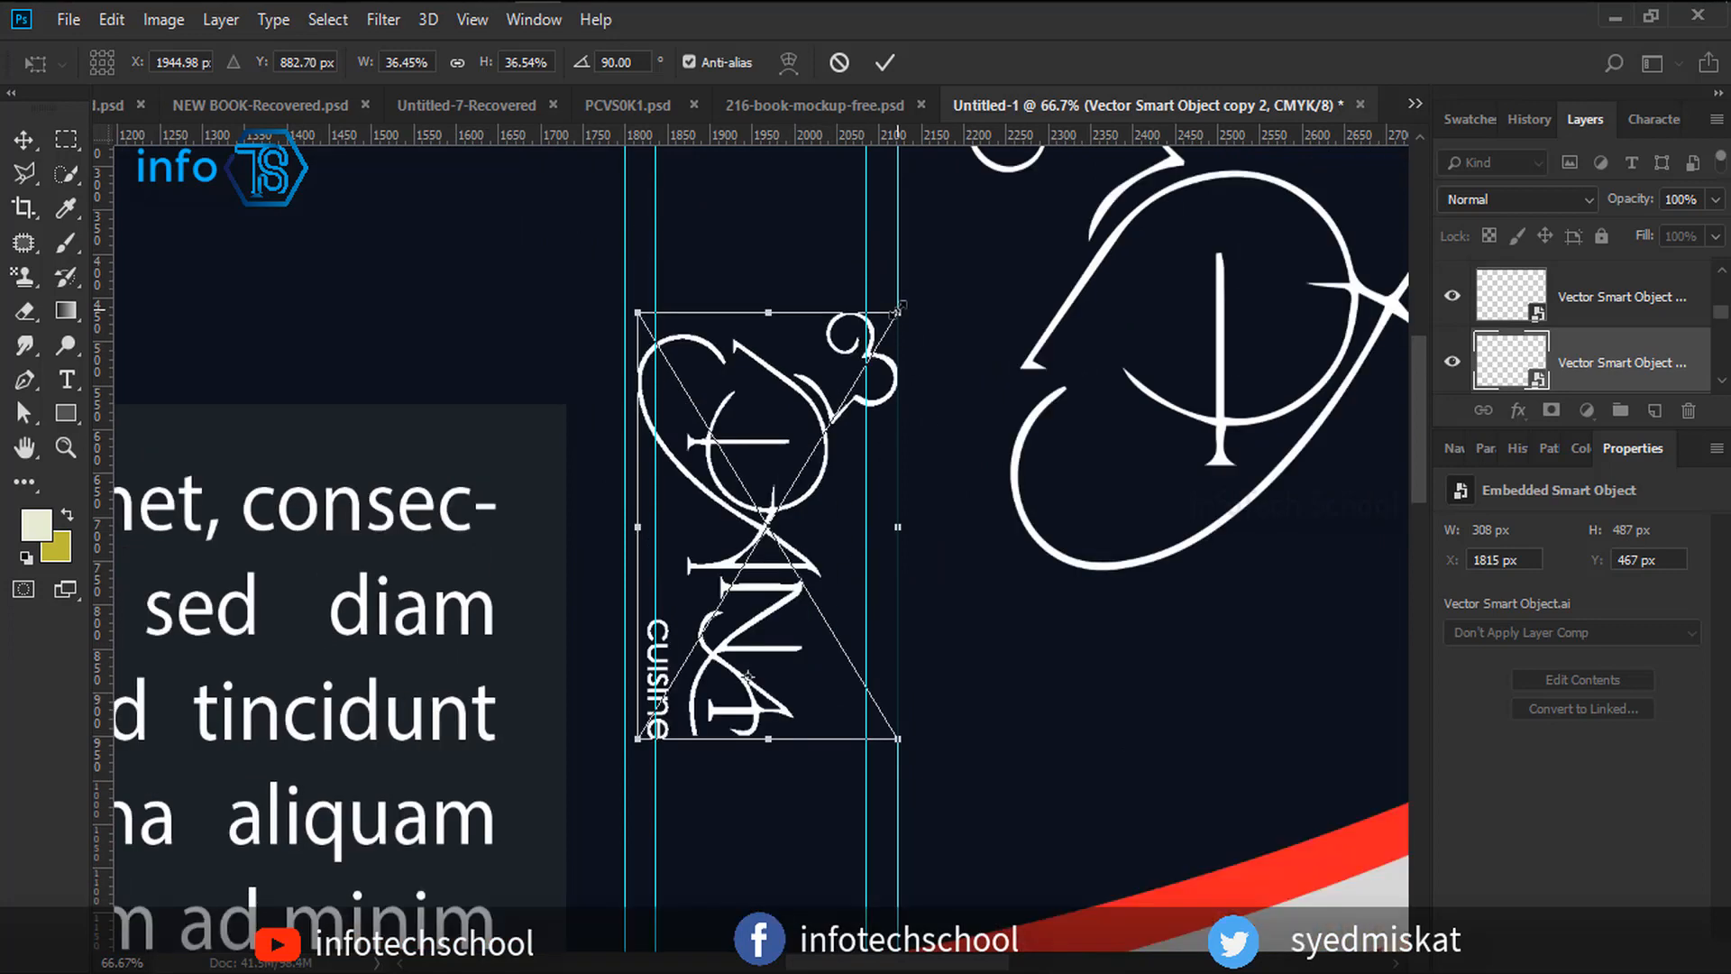
{"action": "left_click_drag", "start_coordinate": [899, 306], "coordinate": [850, 403]}
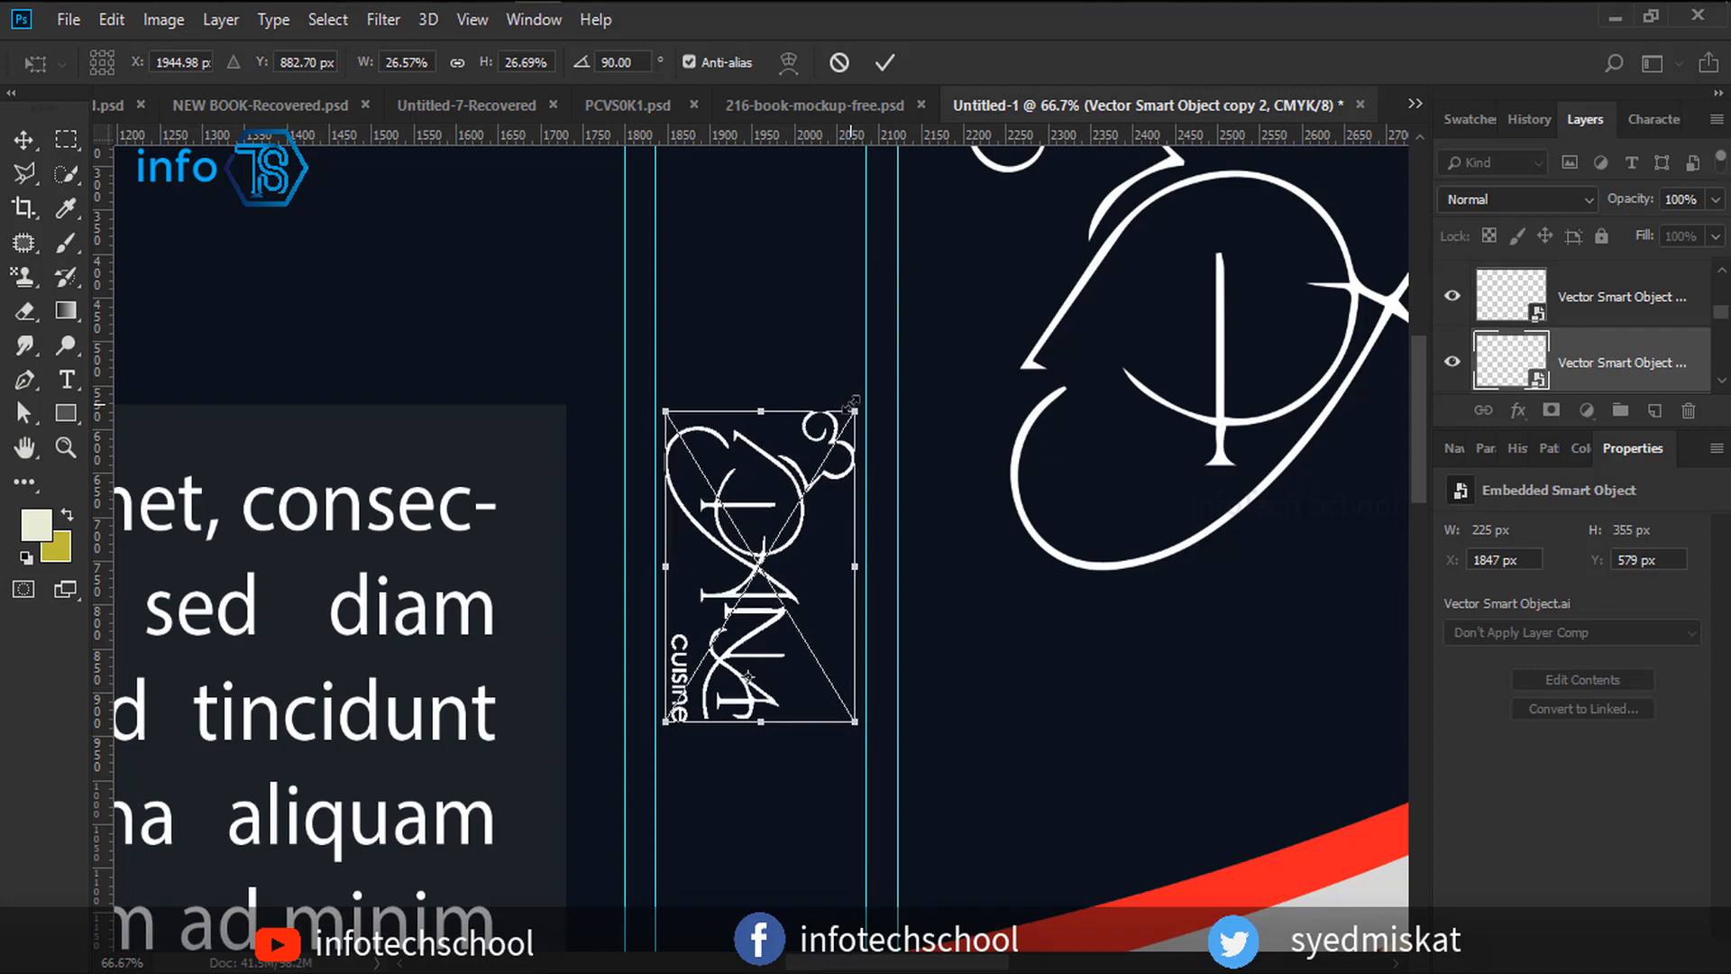
{"action": "left_click", "coordinate": [884, 62]}
{"action": "left_click", "coordinate": [1070, 631]}
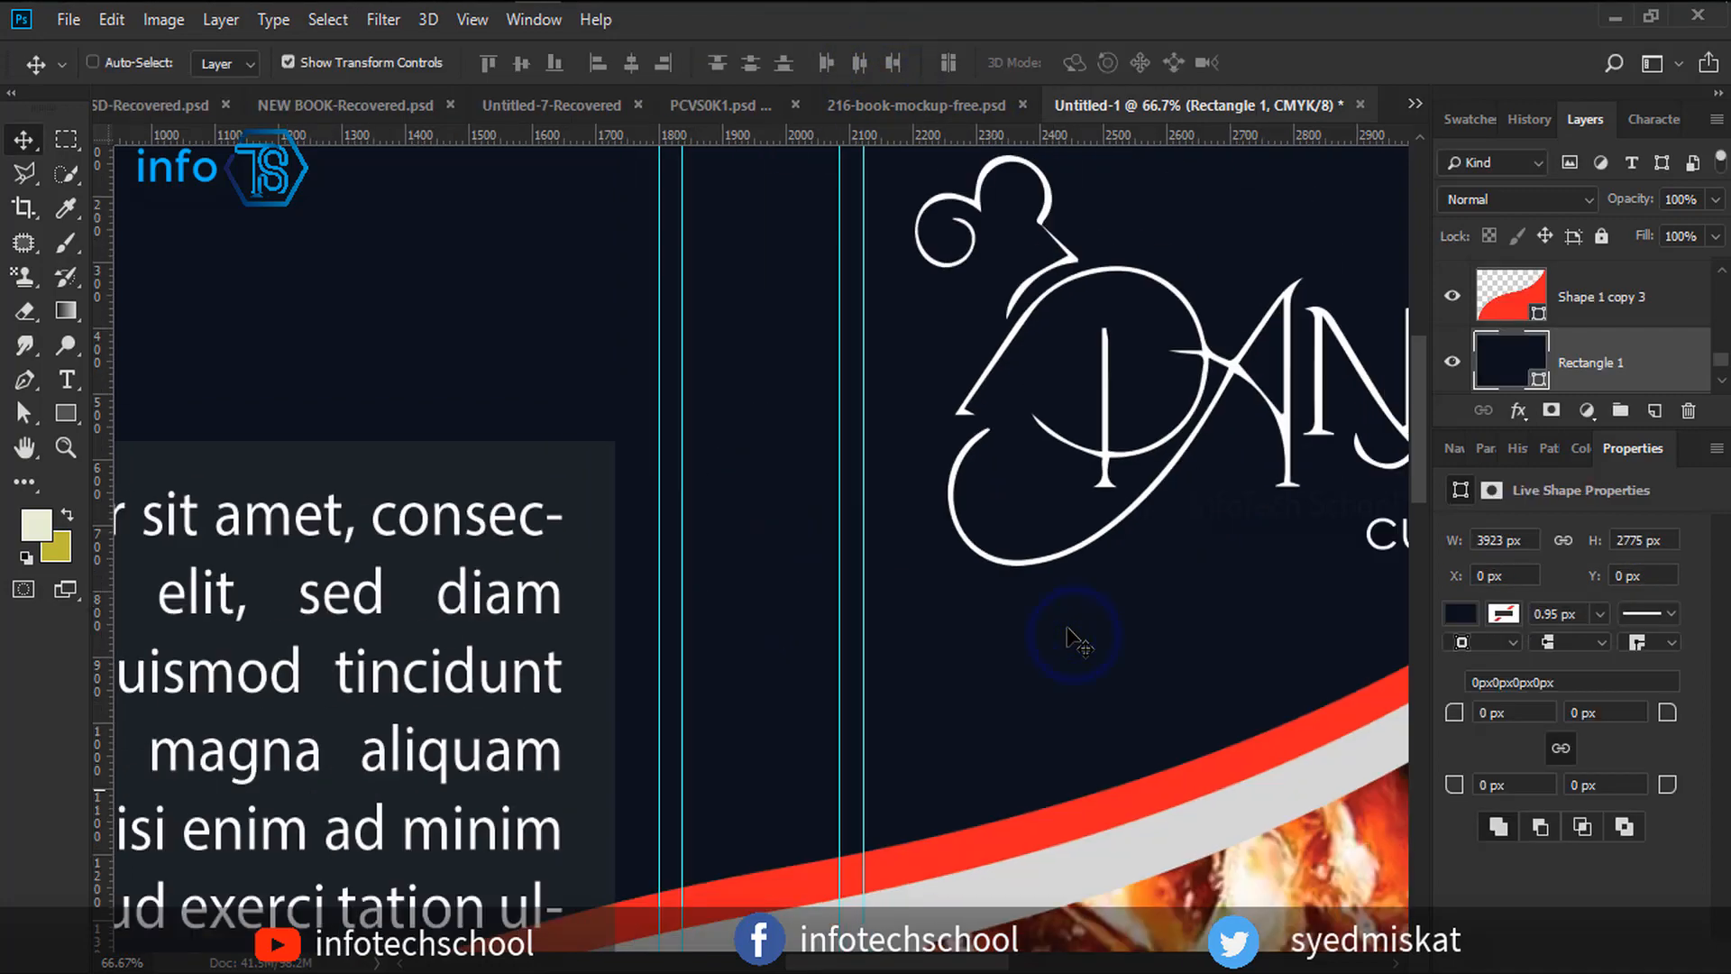
Review the whole cover layout, and examine the back cover's lower area with the logo and barcode up close.
{"action": "key", "text": "ctrl+minus"}
{"action": "key", "text": "ctrl+minus"}
{"action": "key", "text": "ctrl+minus"}
{"action": "key", "text": "ctrl+minus"}
{"action": "key", "text": "ctrl+minus"}
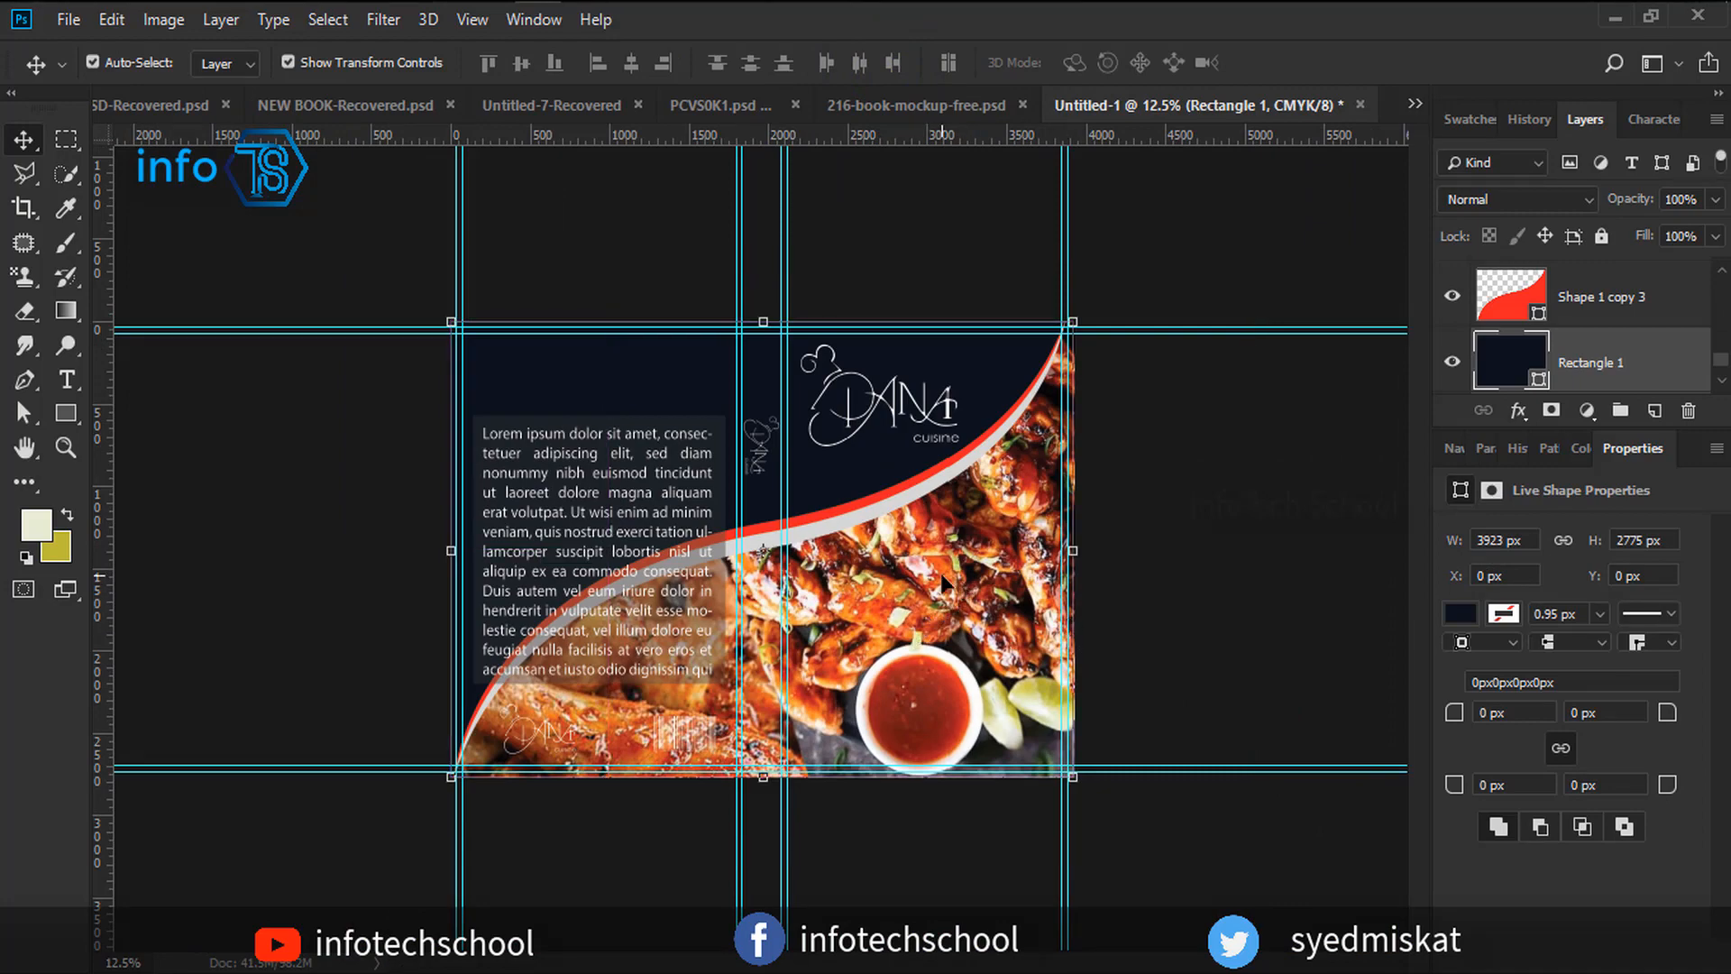
{"action": "key", "text": "ctrl+plus"}
{"action": "key", "text": "ctrl+plus"}
{"action": "key", "text": "ctrl+plus"}
{"action": "key", "text": "ctrl+plus"}
{"action": "left_click_drag", "start_coordinate": [520, 759], "coordinate": [747, 235]}
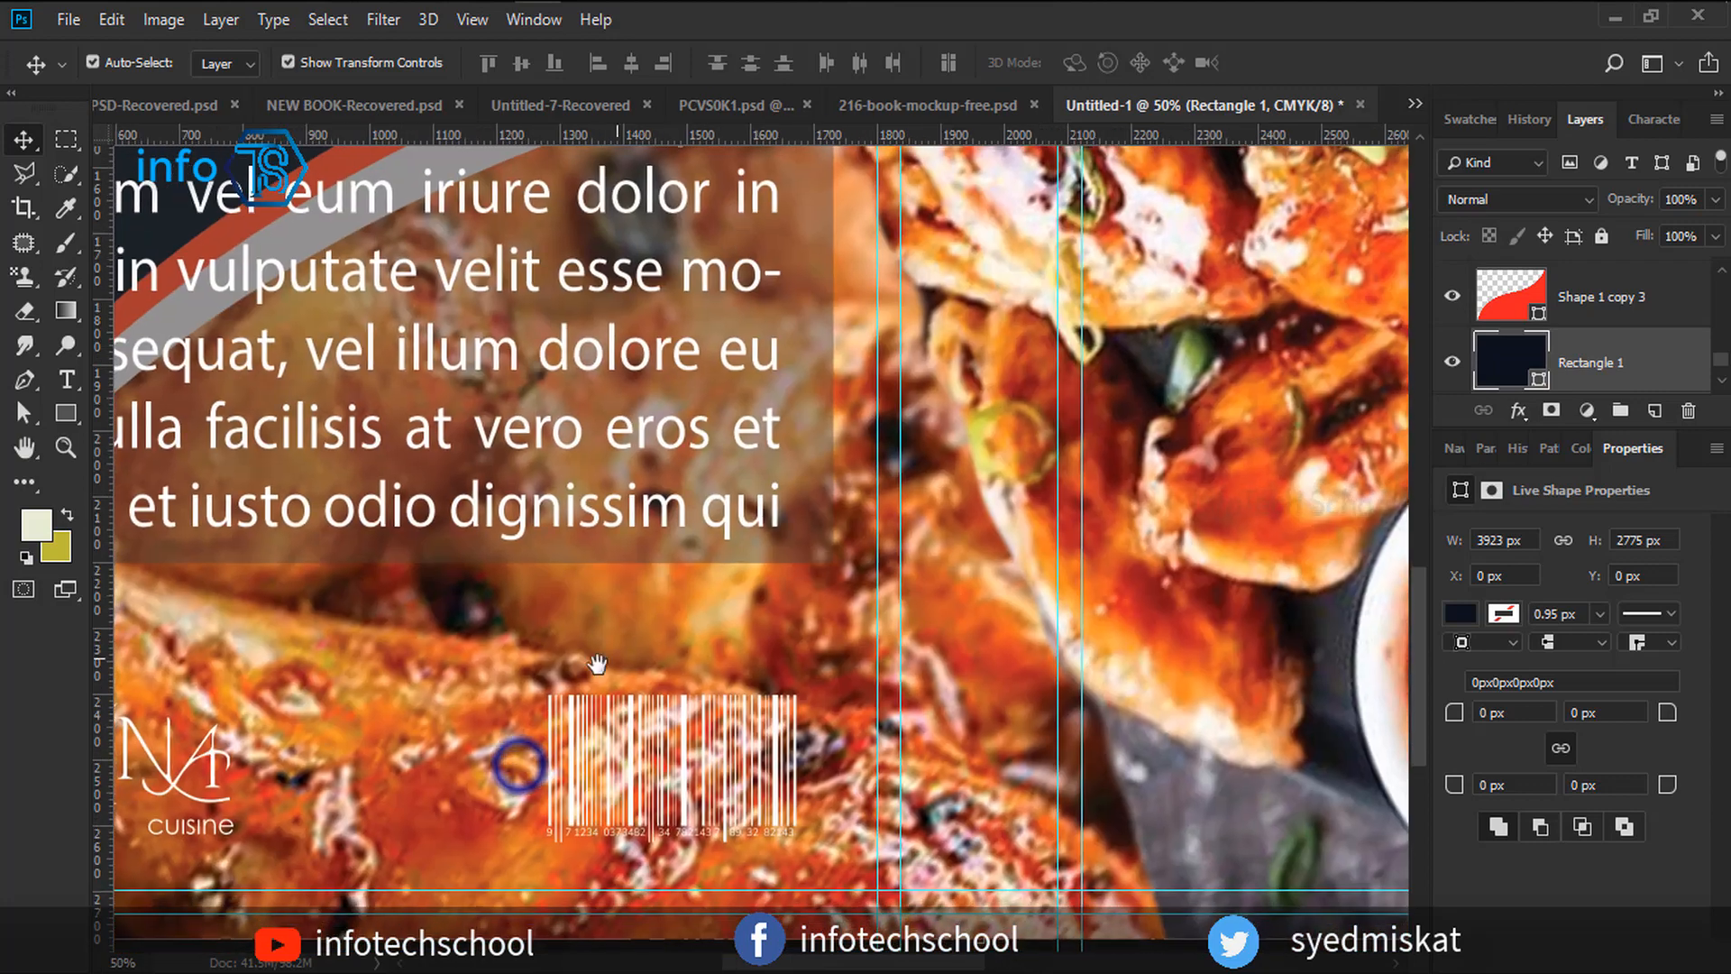
{"action": "left_click_drag", "start_coordinate": [598, 664], "coordinate": [857, 421]}
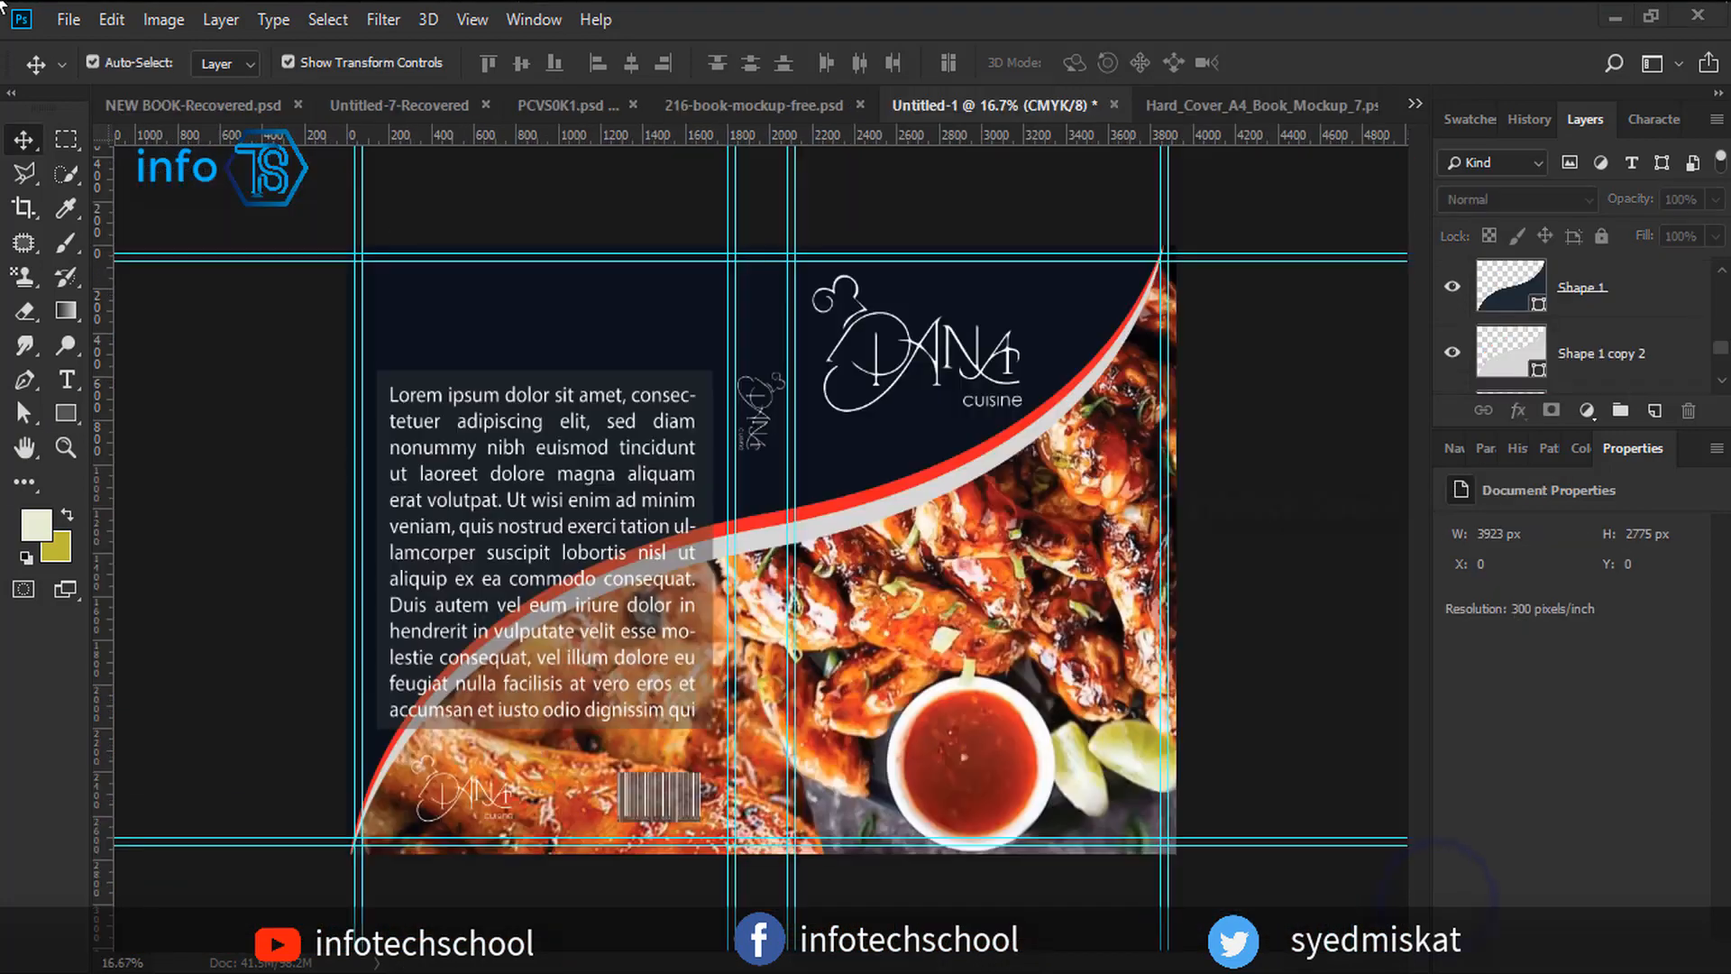
Copy the front-cover area, including its bleed, from Untitled-1 into the Cover smart object of Hard_Cover_A4_Book_Mockup_7.psd.
{"action": "left_click", "coordinate": [72, 138]}
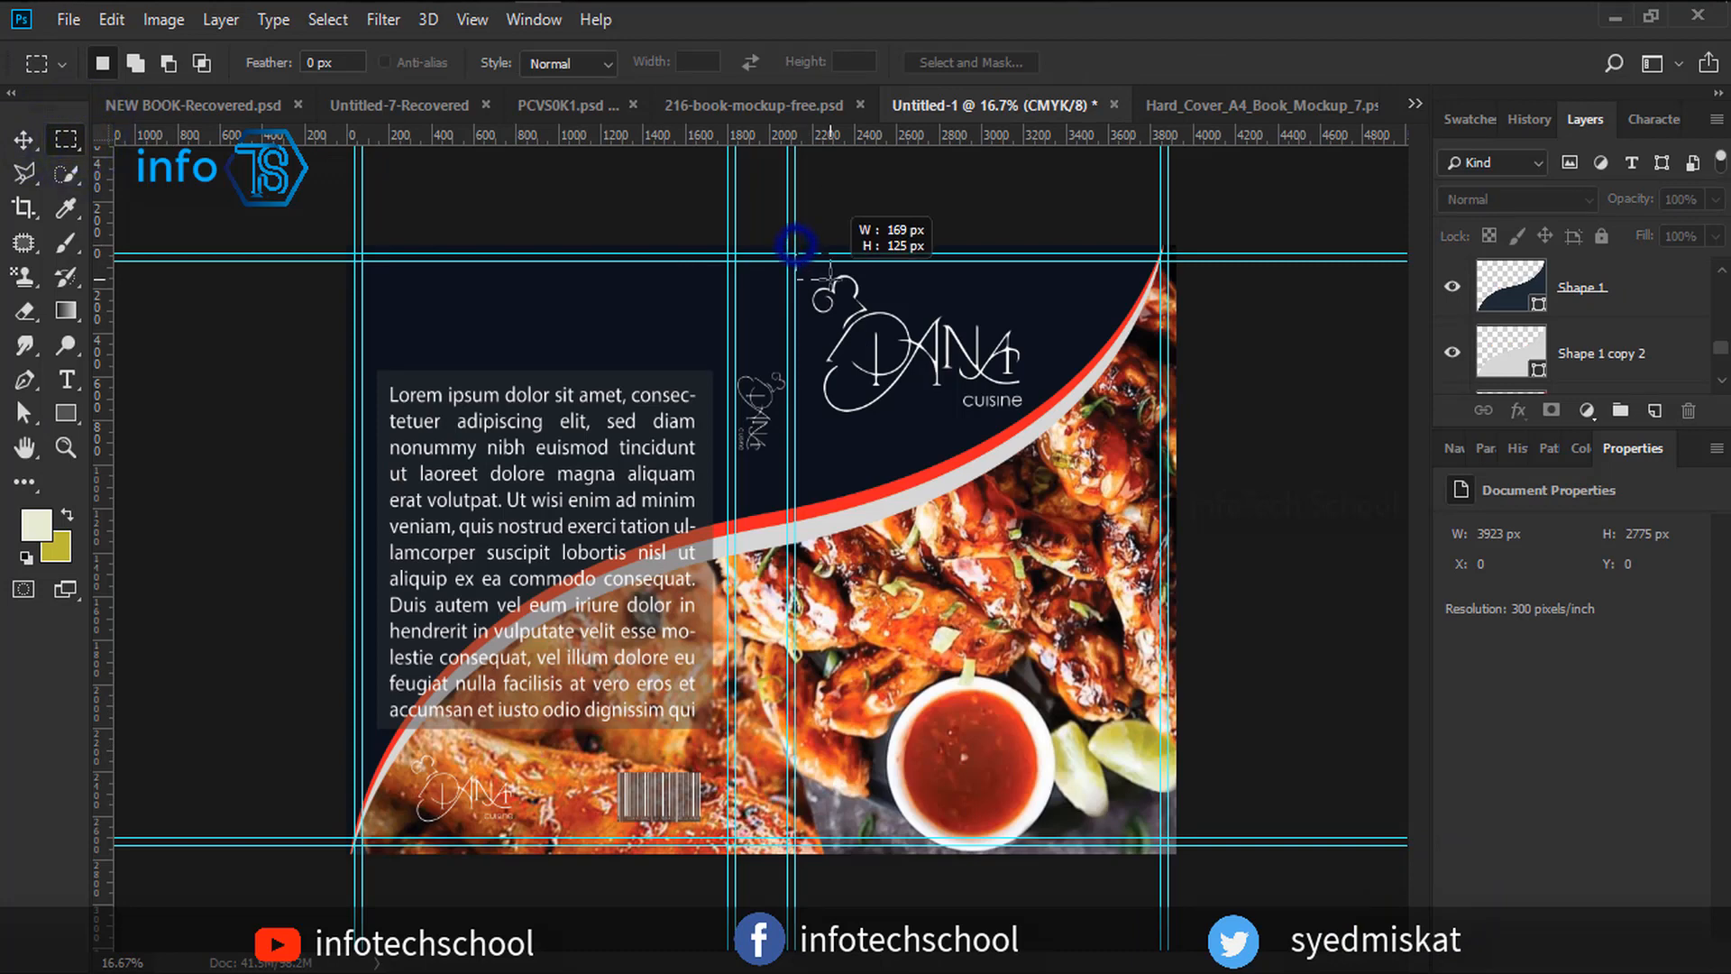
{"action": "left_click_drag", "start_coordinate": [793, 236], "coordinate": [1176, 856]}
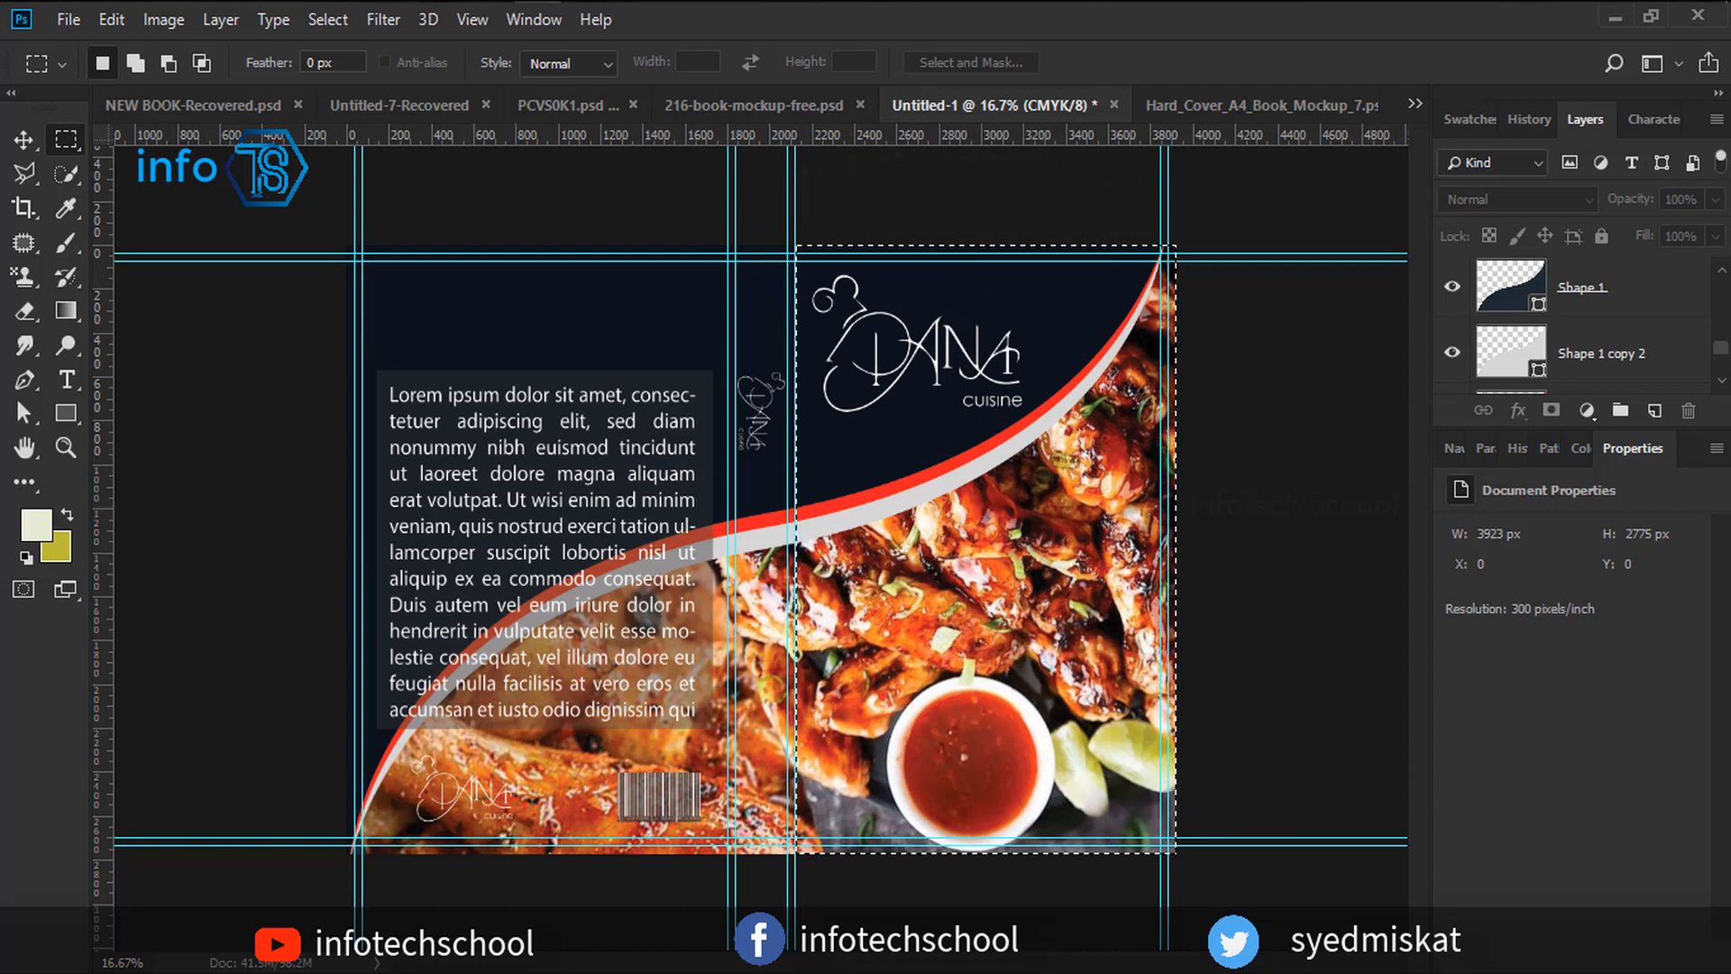
{"action": "left_click", "coordinate": [1267, 106]}
{"action": "double_click", "coordinate": [1636, 368]}
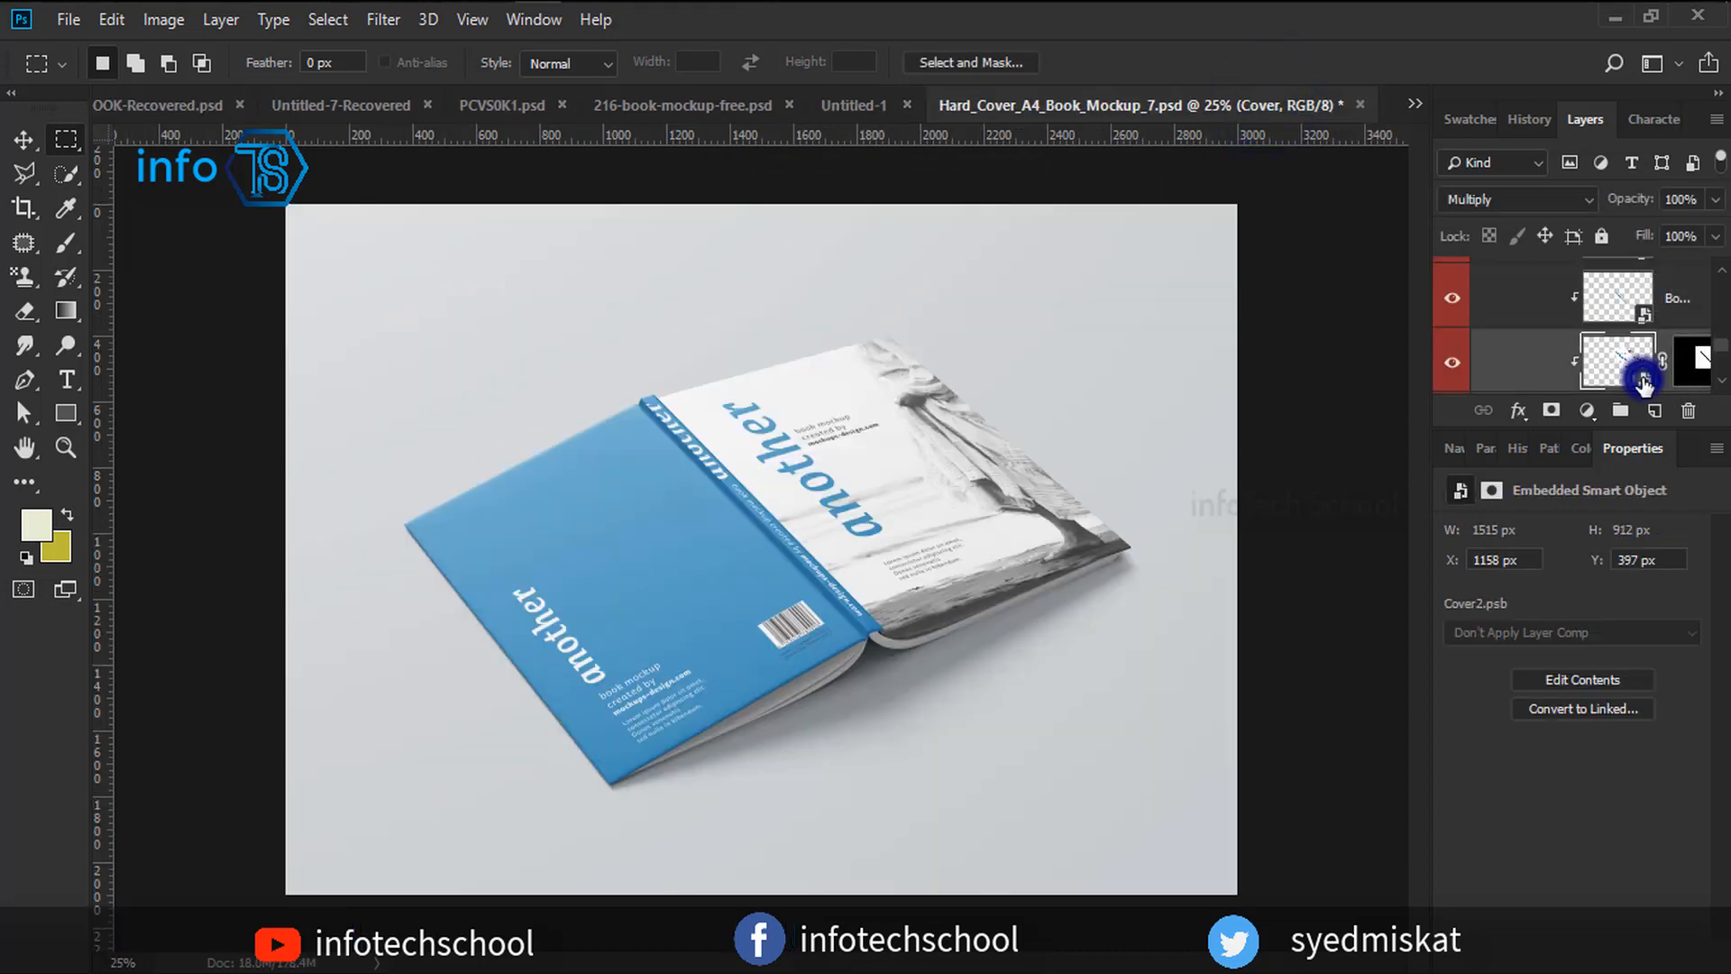
{"action": "key", "text": "ctrl+v"}
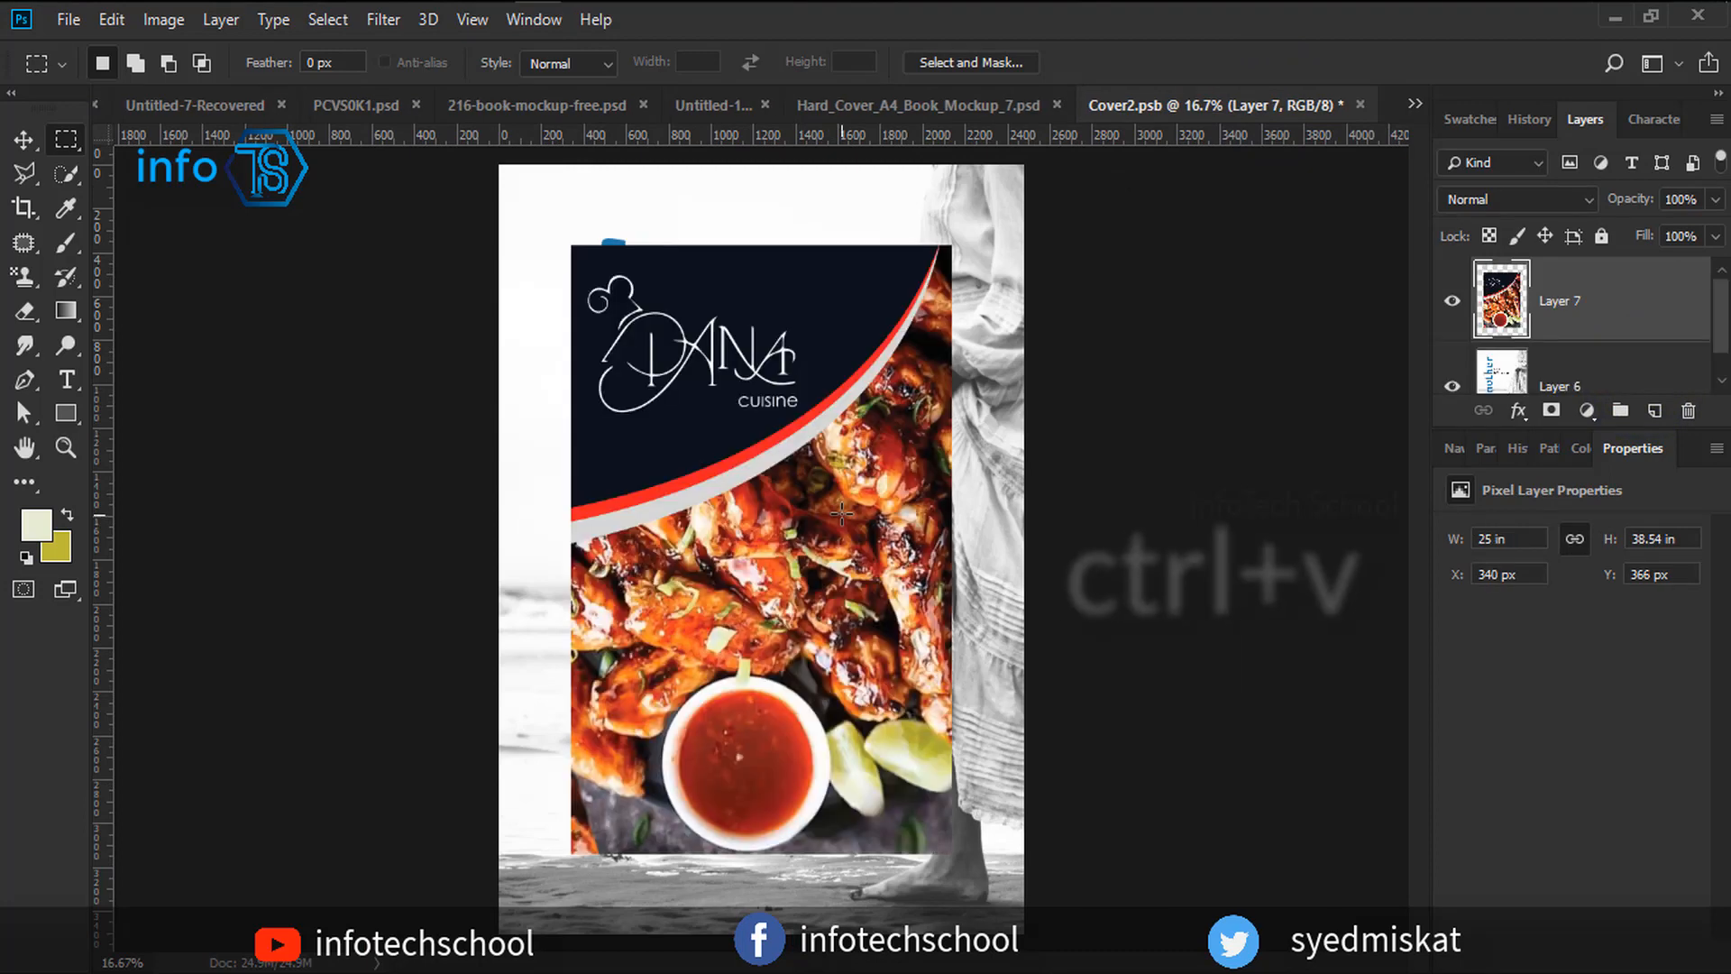
Stretch the pasted front cover to fill the Cover2.psb canvas, apply it, and save and close the smart object.
{"action": "left_click", "coordinate": [23, 139]}
{"action": "left_click_drag", "start_coordinate": [574, 245], "coordinate": [498, 165]}
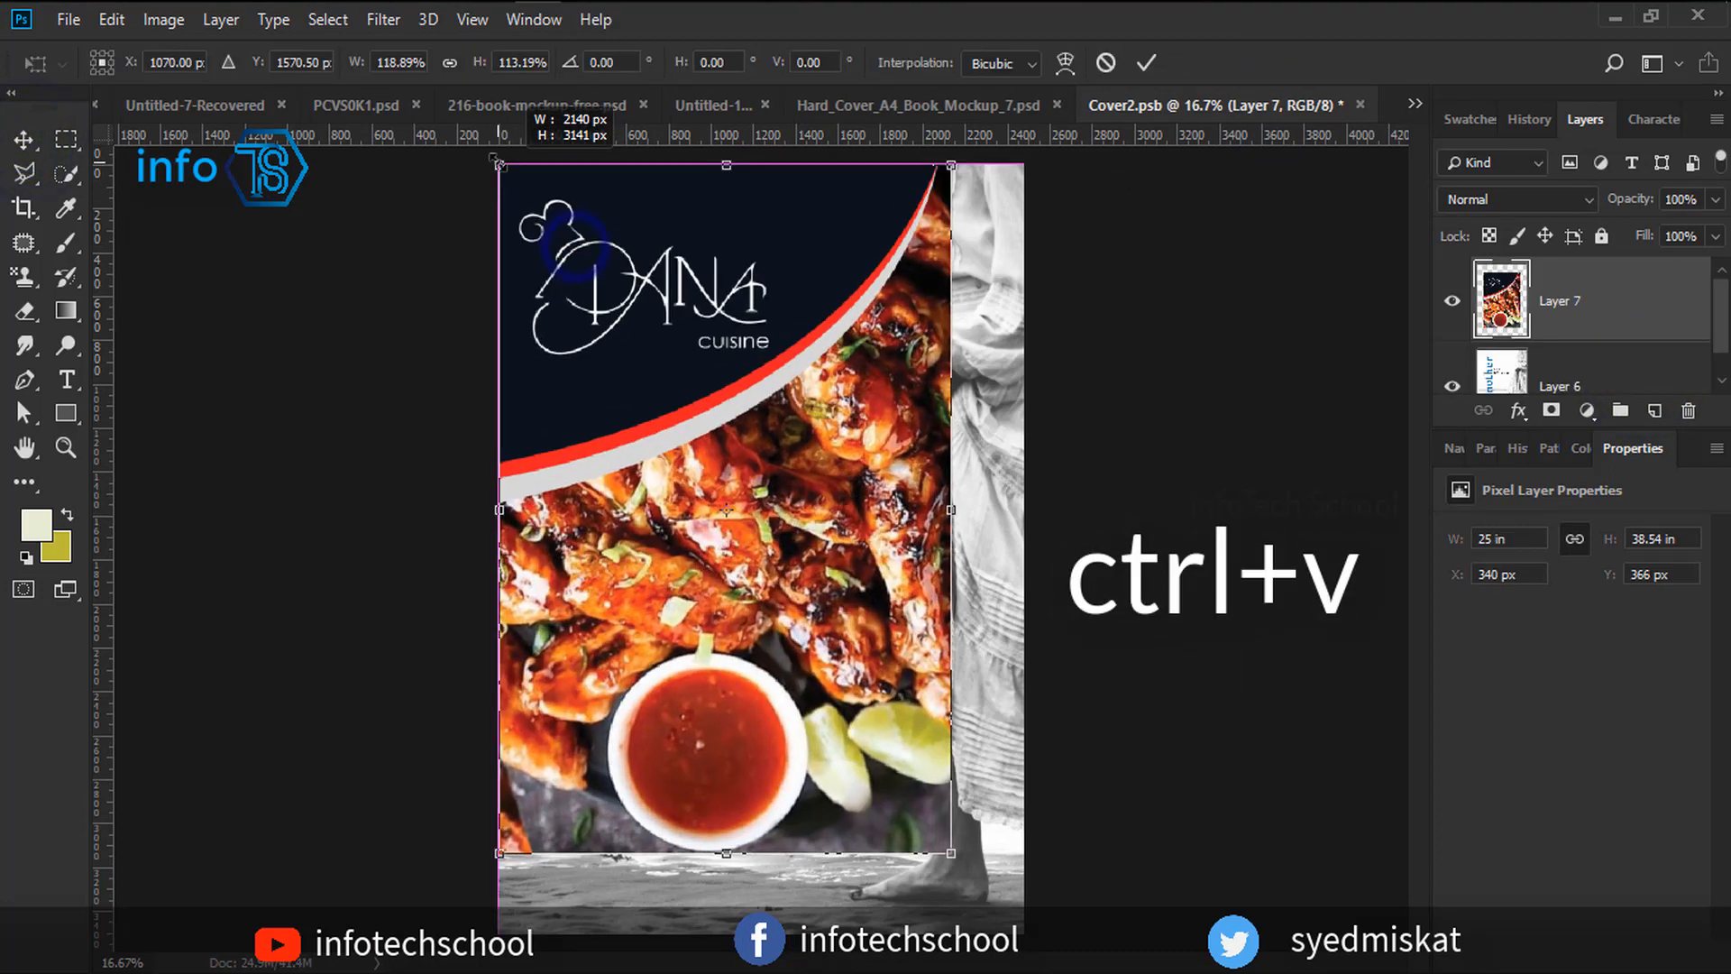
{"action": "left_click_drag", "start_coordinate": [951, 853], "coordinate": [1024, 933]}
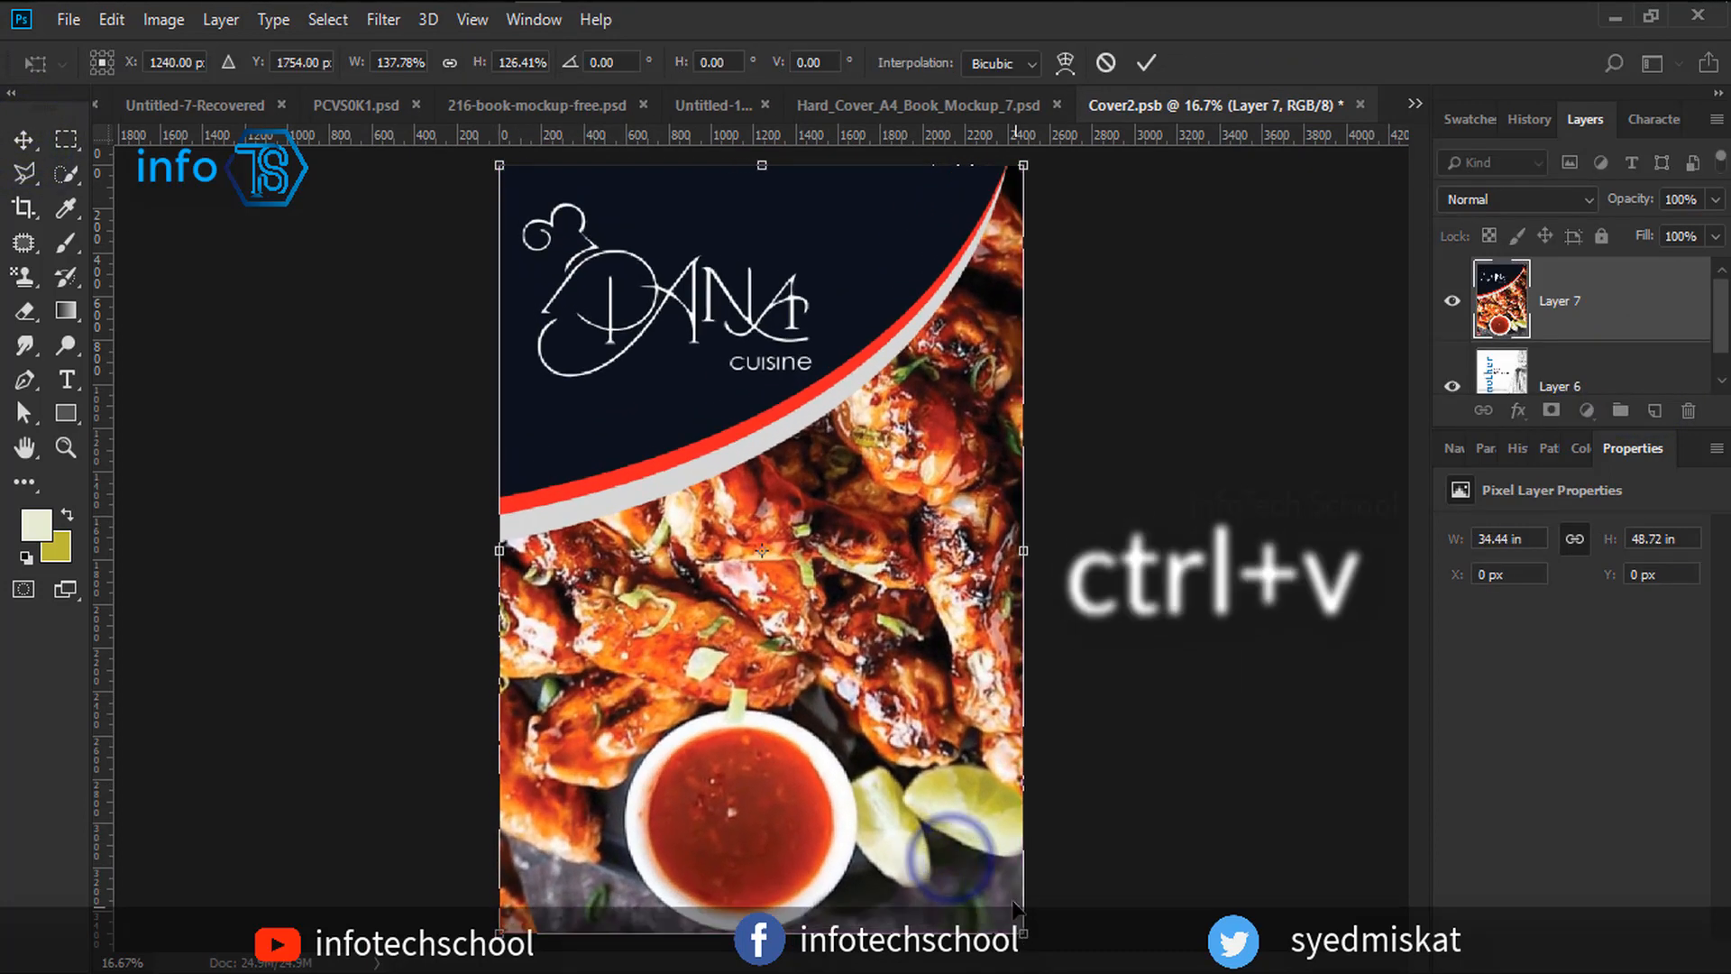
{"action": "left_click", "coordinate": [1144, 63]}
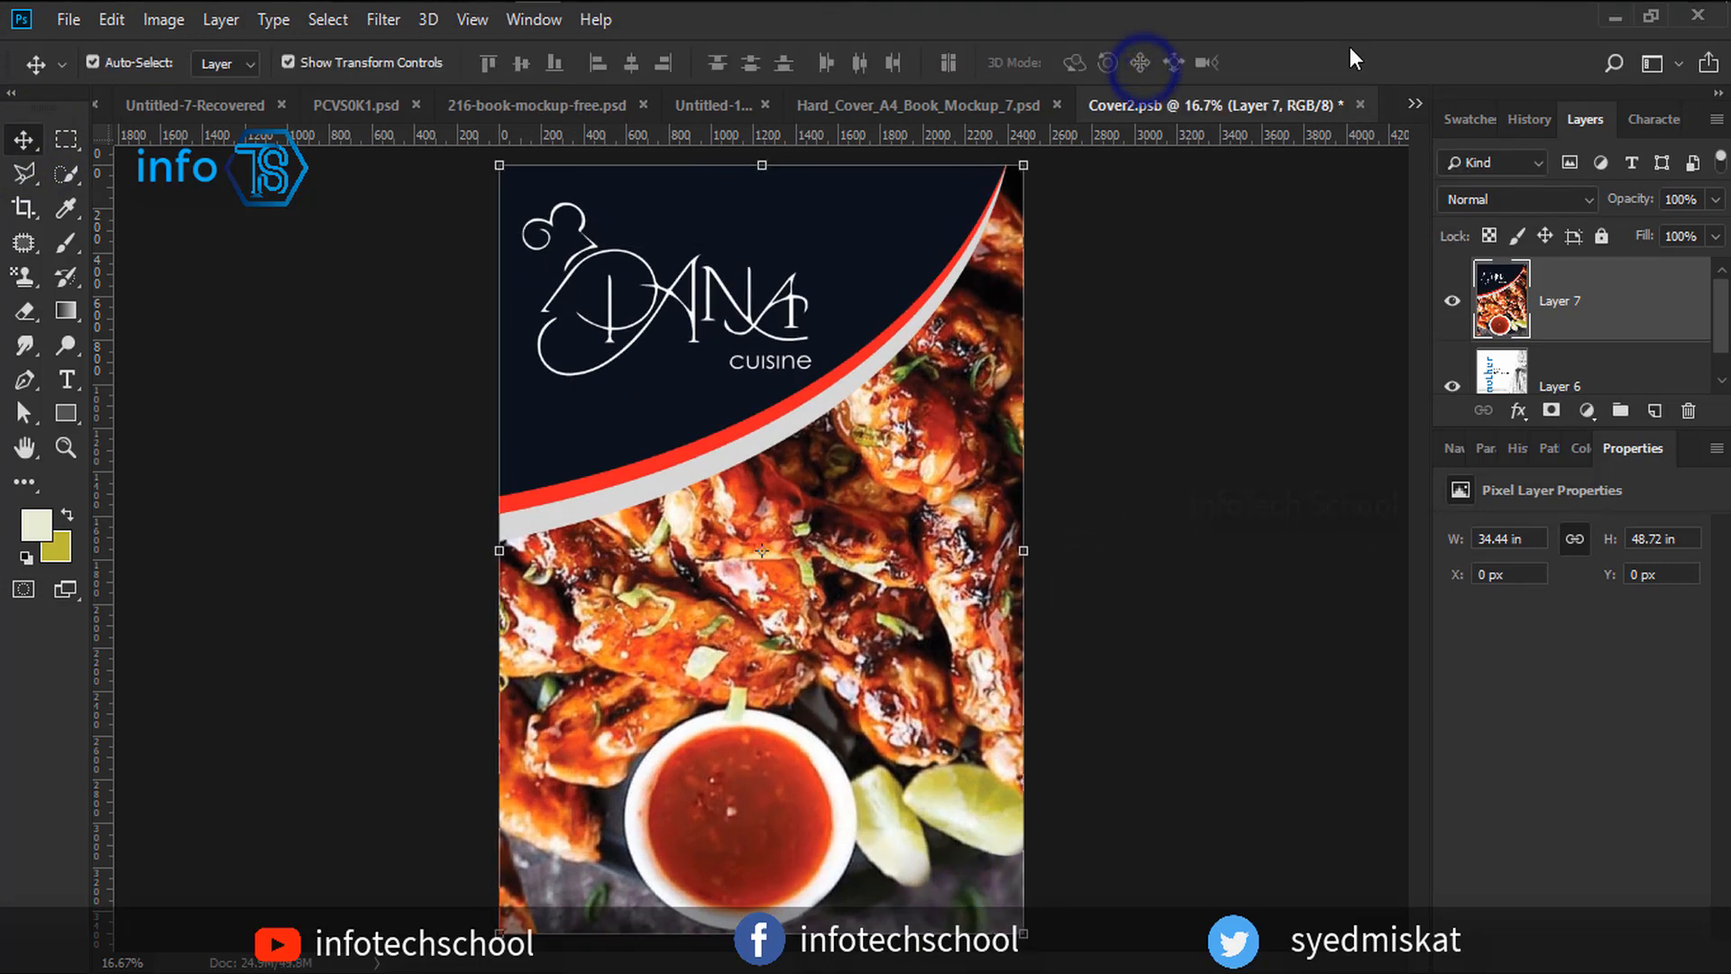
{"action": "left_click", "coordinate": [1184, 302]}
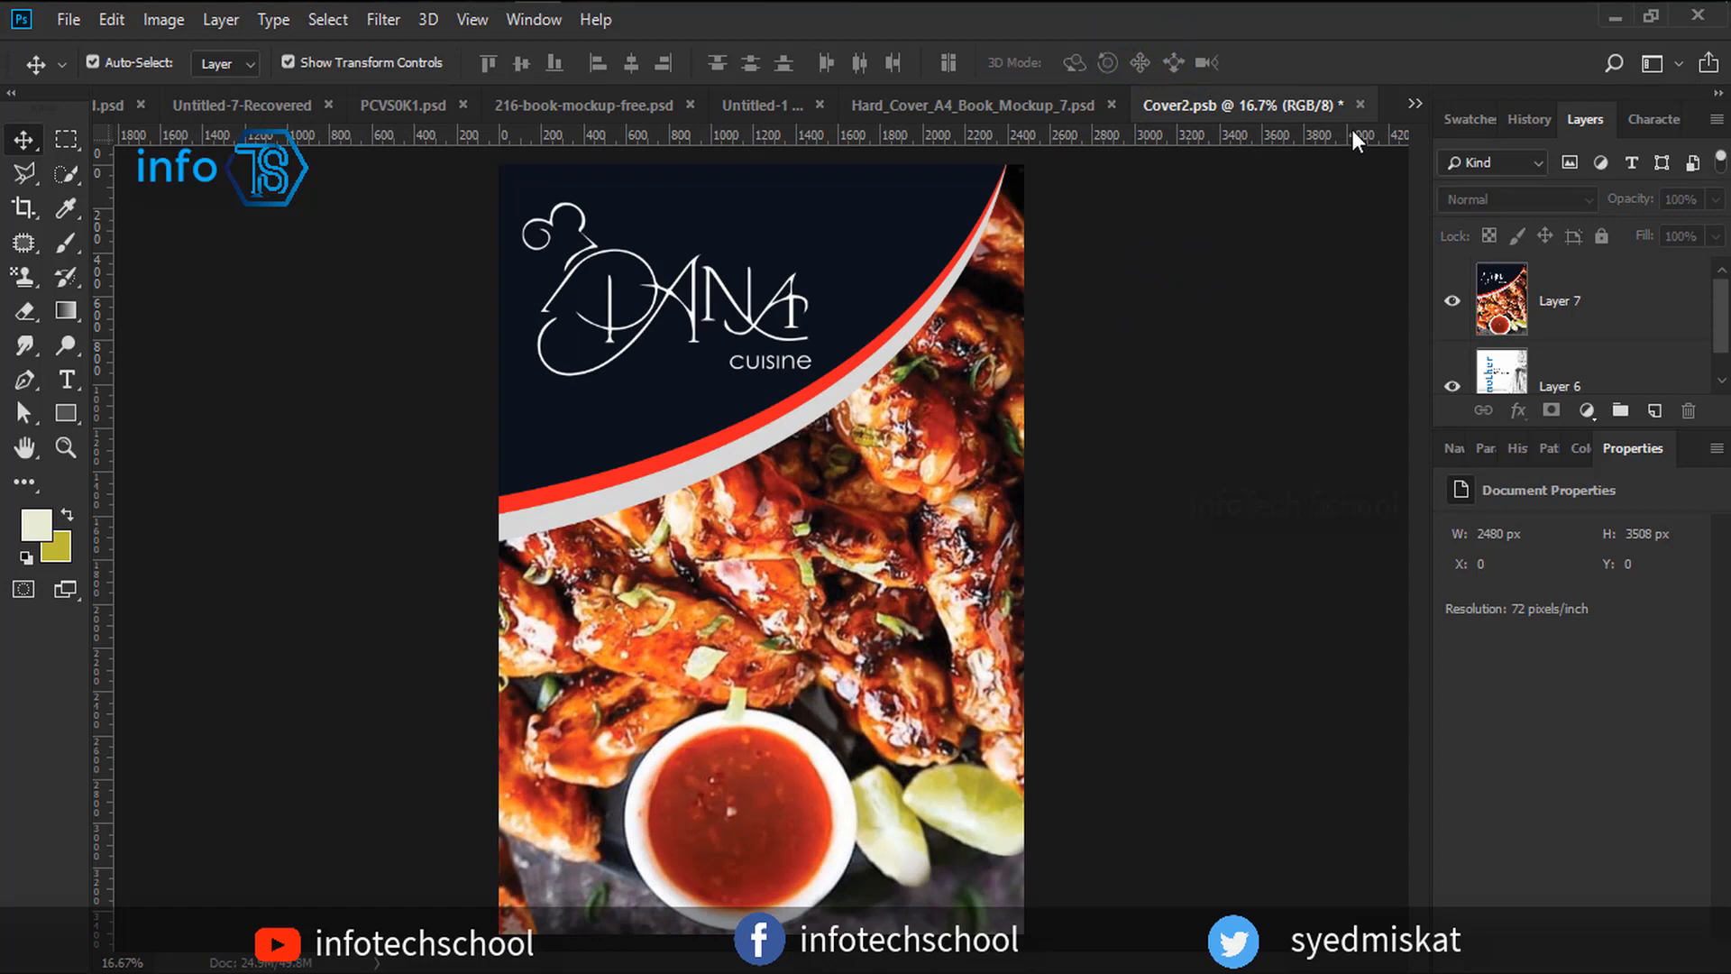
{"action": "left_click", "coordinate": [1360, 104]}
{"action": "left_click", "coordinate": [744, 388]}
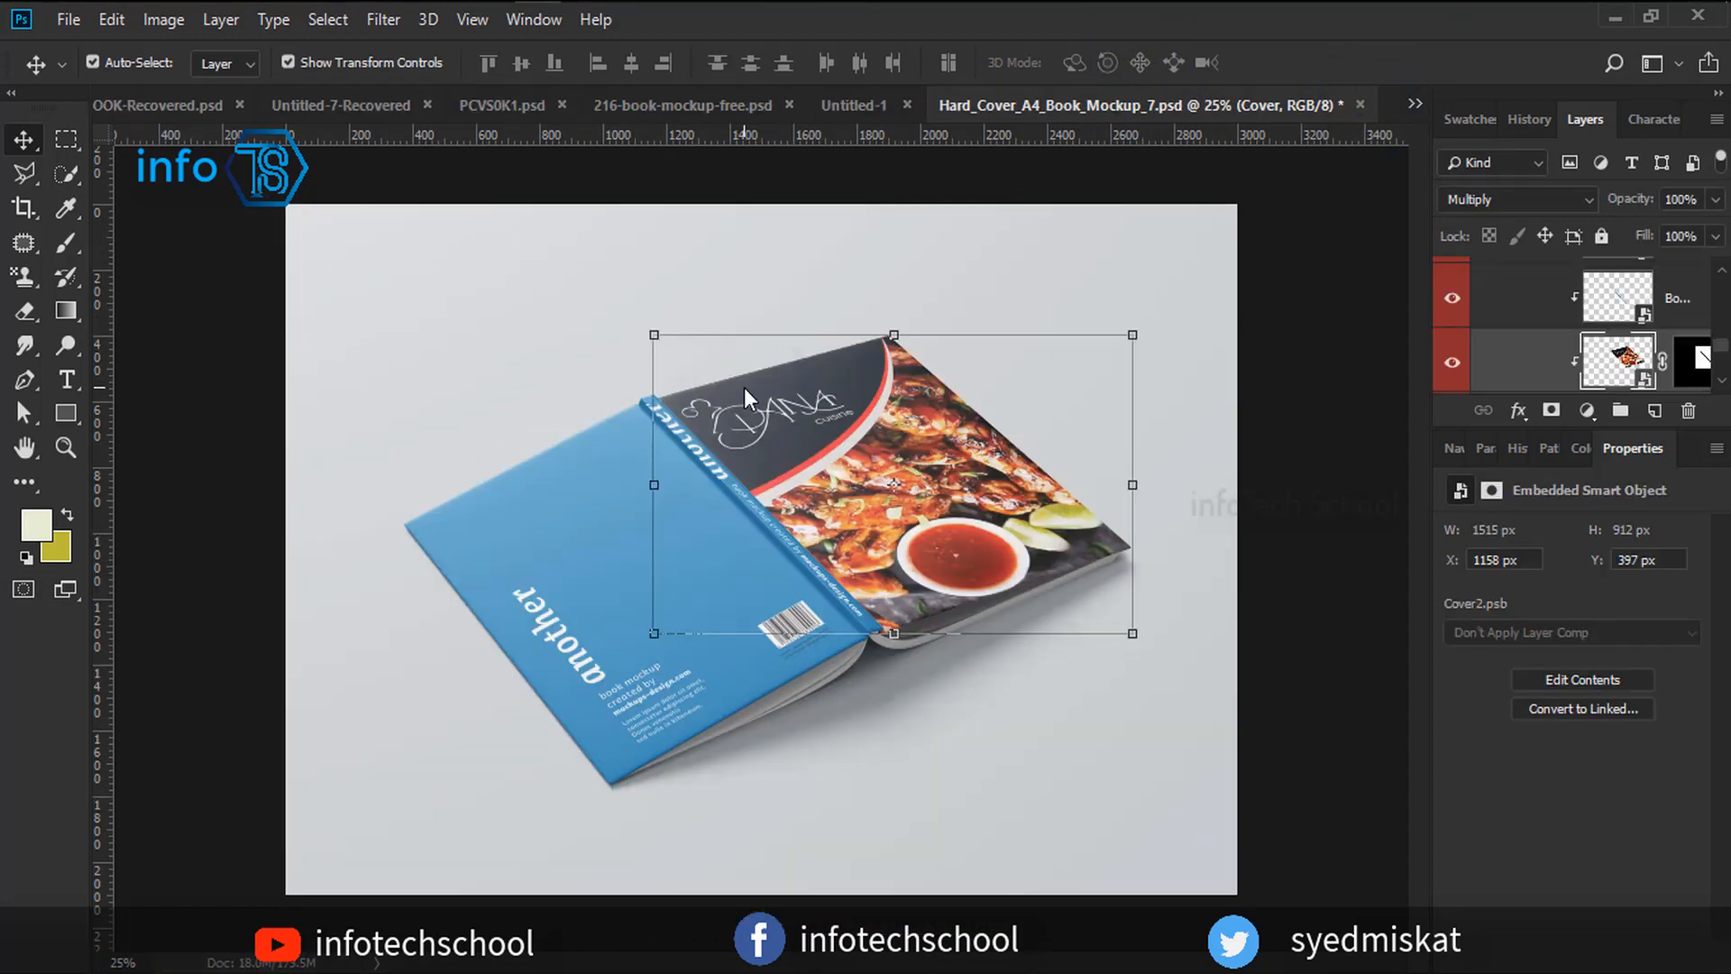
{"action": "left_click", "coordinate": [1298, 721]}
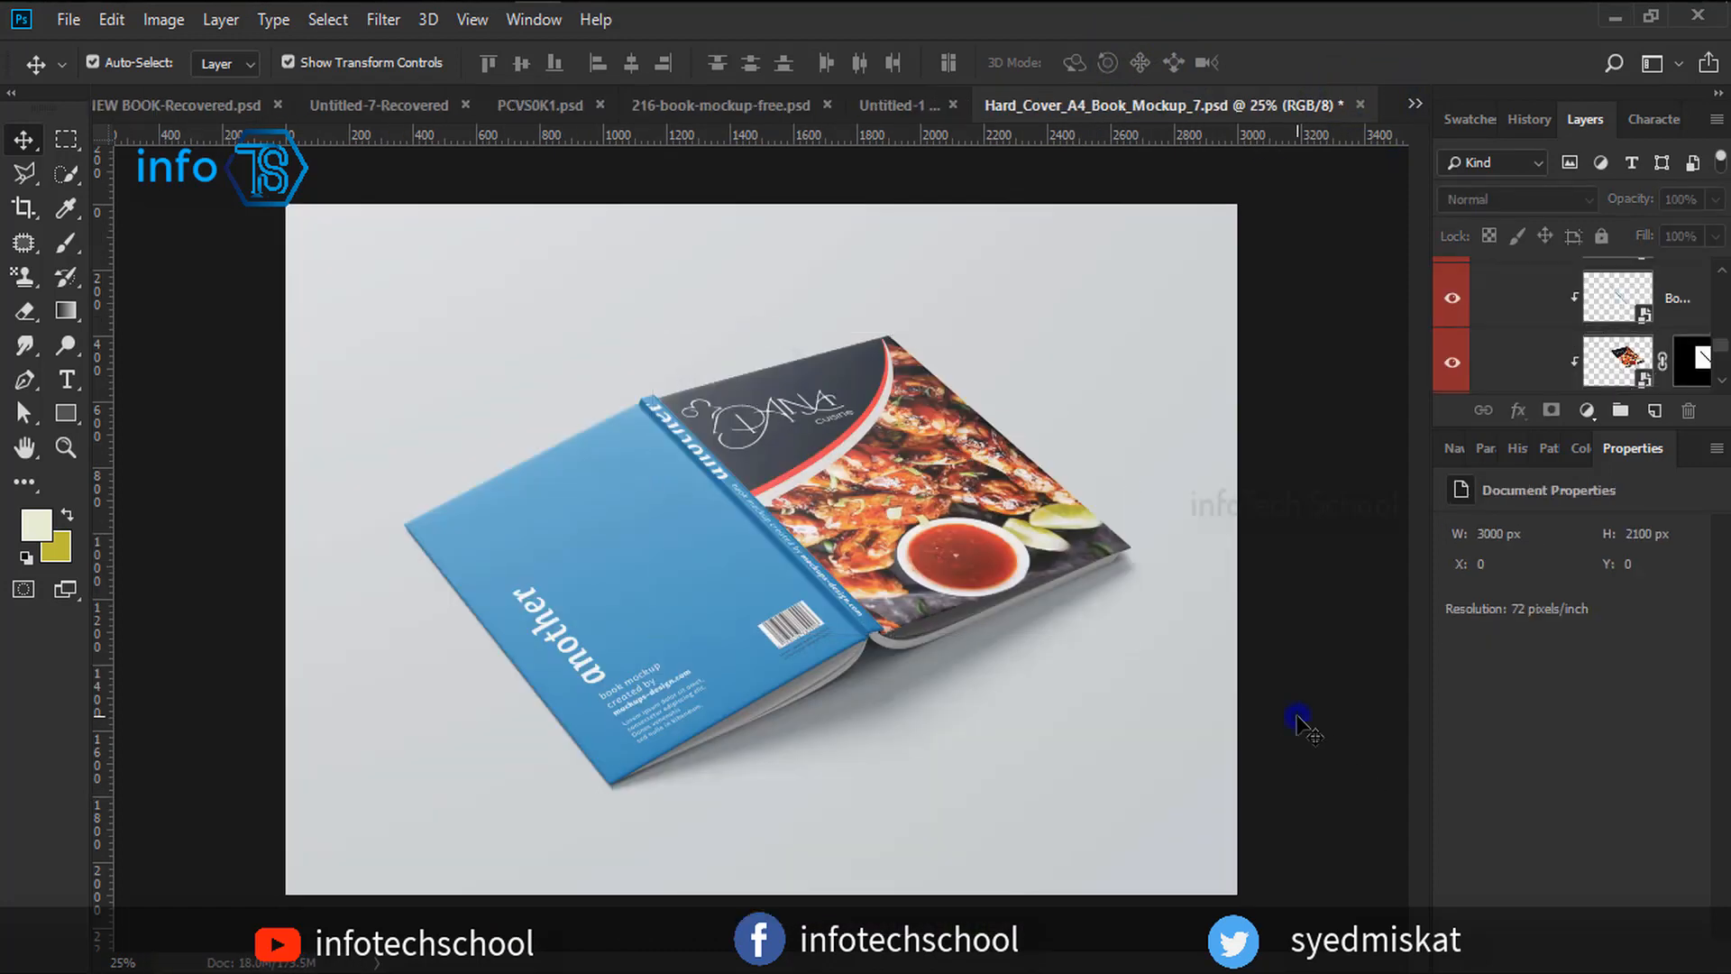
Open the mockup's Book edge smart object and paste the full-height spine strip from Untitled-1 into it.
{"action": "double_click", "coordinate": [1641, 315]}
{"action": "left_click", "coordinate": [897, 105]}
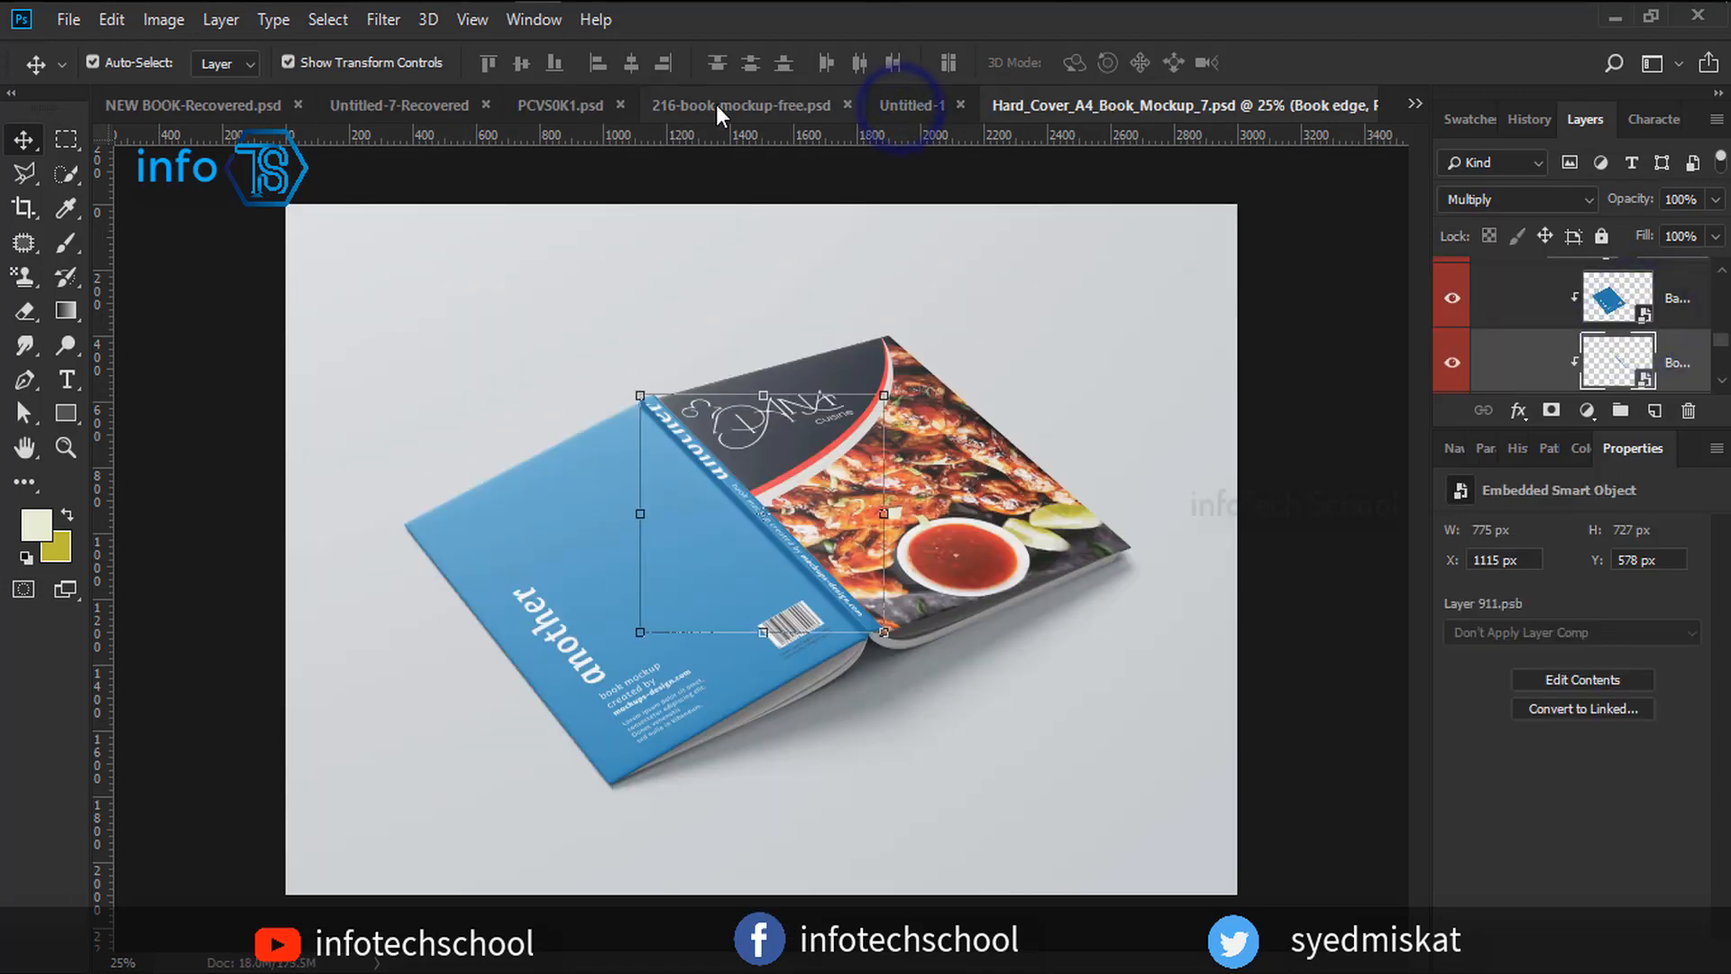
{"action": "left_click", "coordinate": [911, 105]}
{"action": "left_click", "coordinate": [65, 138]}
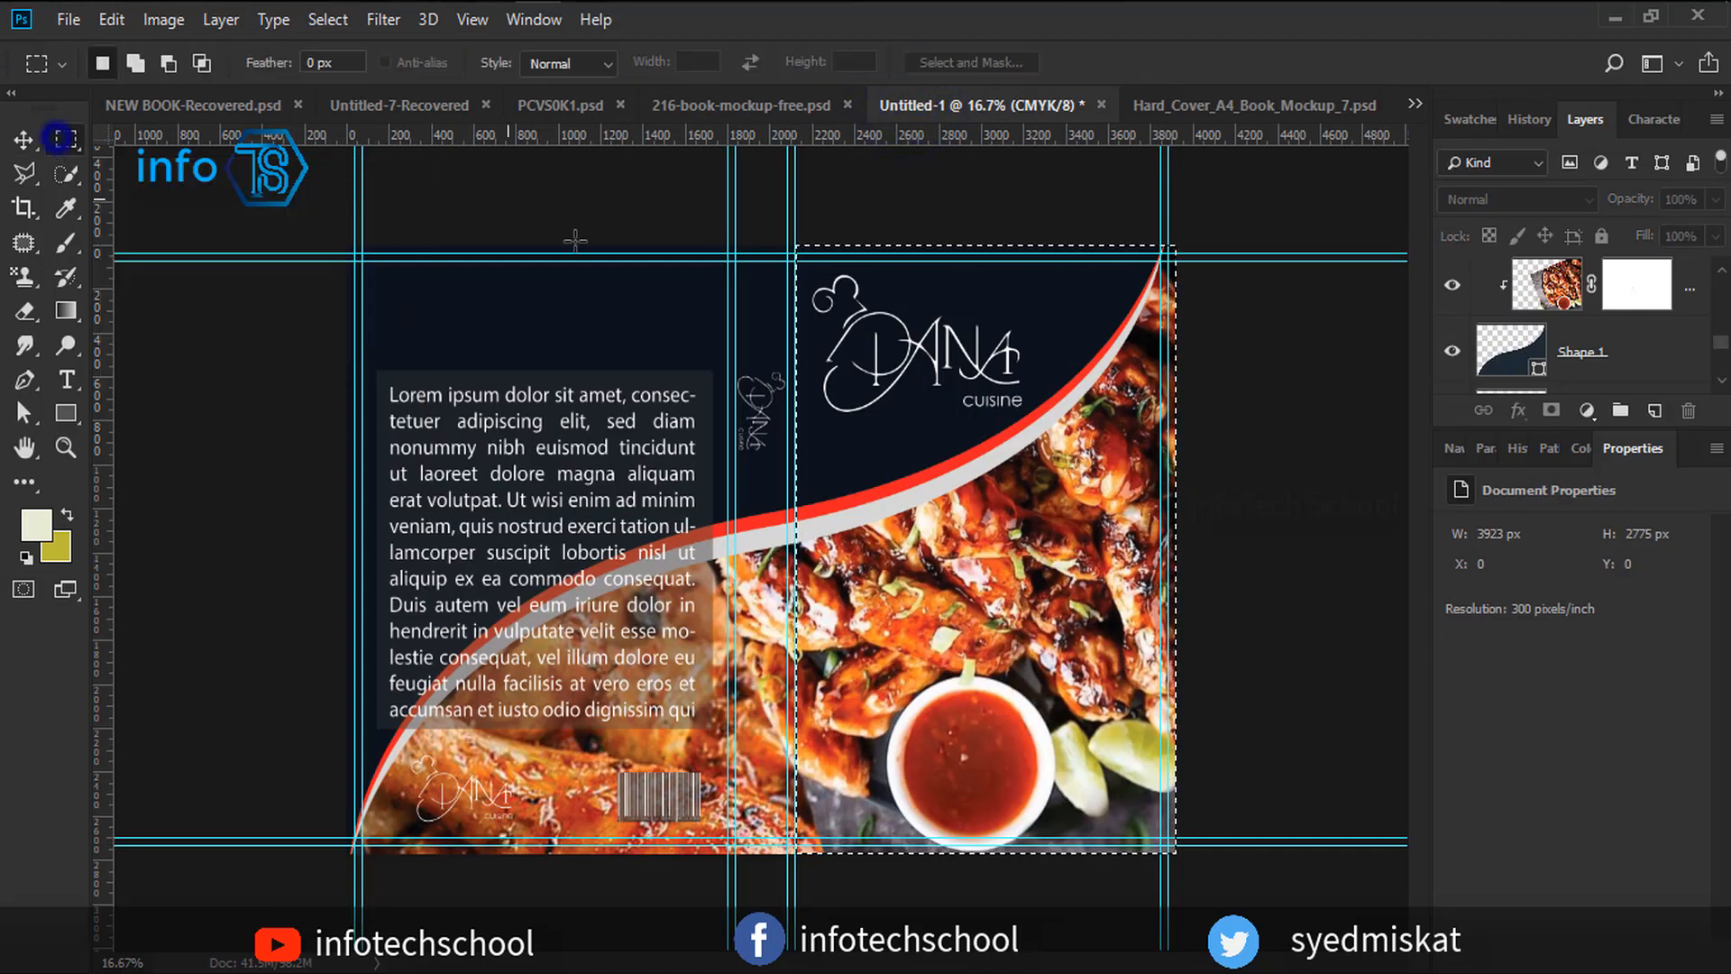
{"action": "left_click_drag", "start_coordinate": [735, 239], "coordinate": [781, 856]}
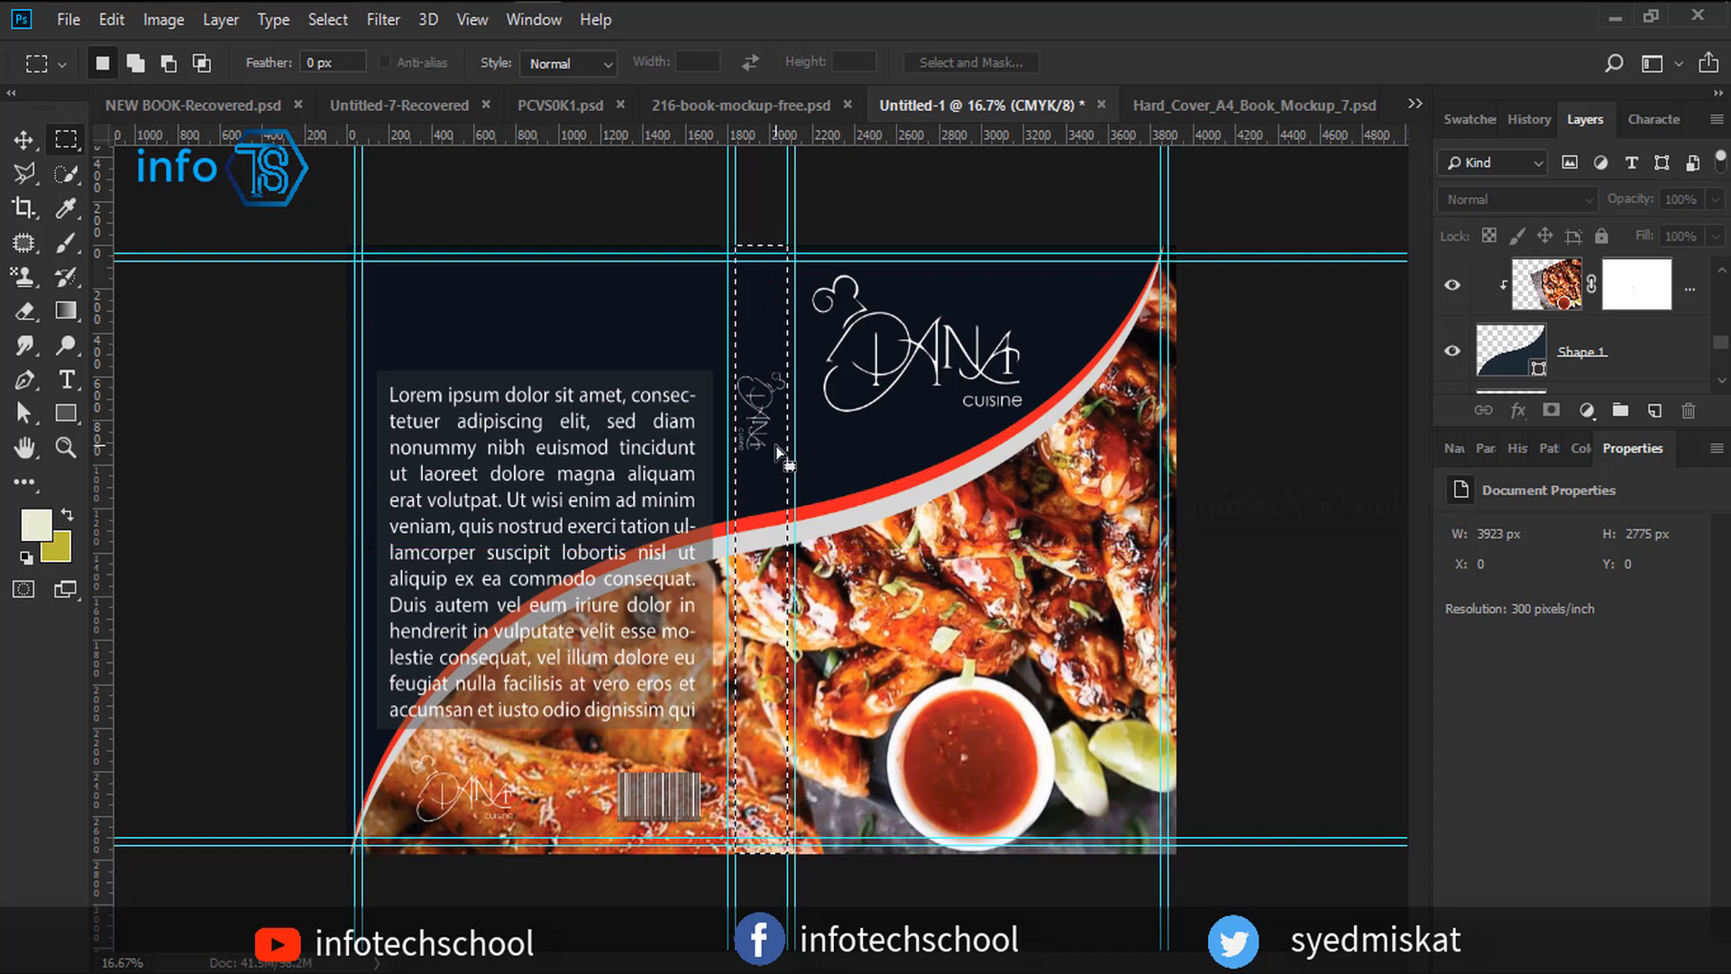
{"action": "left_click", "coordinate": [1414, 104]}
{"action": "left_click", "coordinate": [1167, 345]}
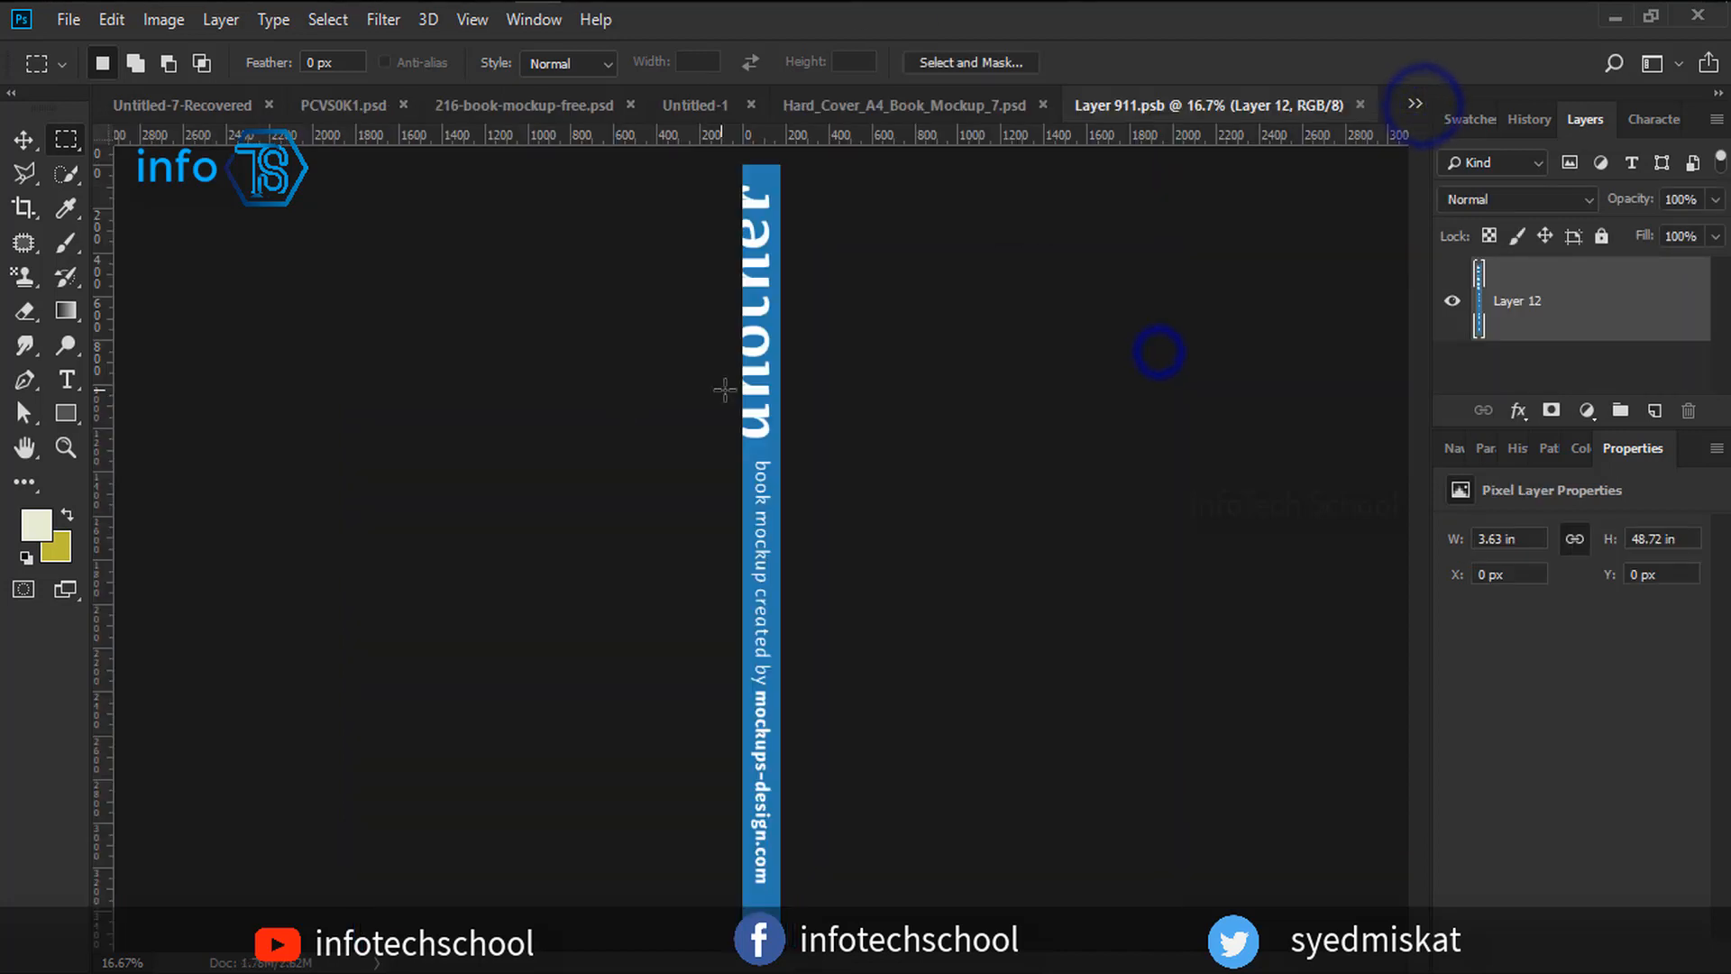
{"action": "key", "text": "ctrl+v"}
Resize the pasted spine strip to fill the Layer 911.psb canvas at 2.46 × 48.72 in, and save and close the smart object.
{"action": "left_click", "coordinate": [27, 143]}
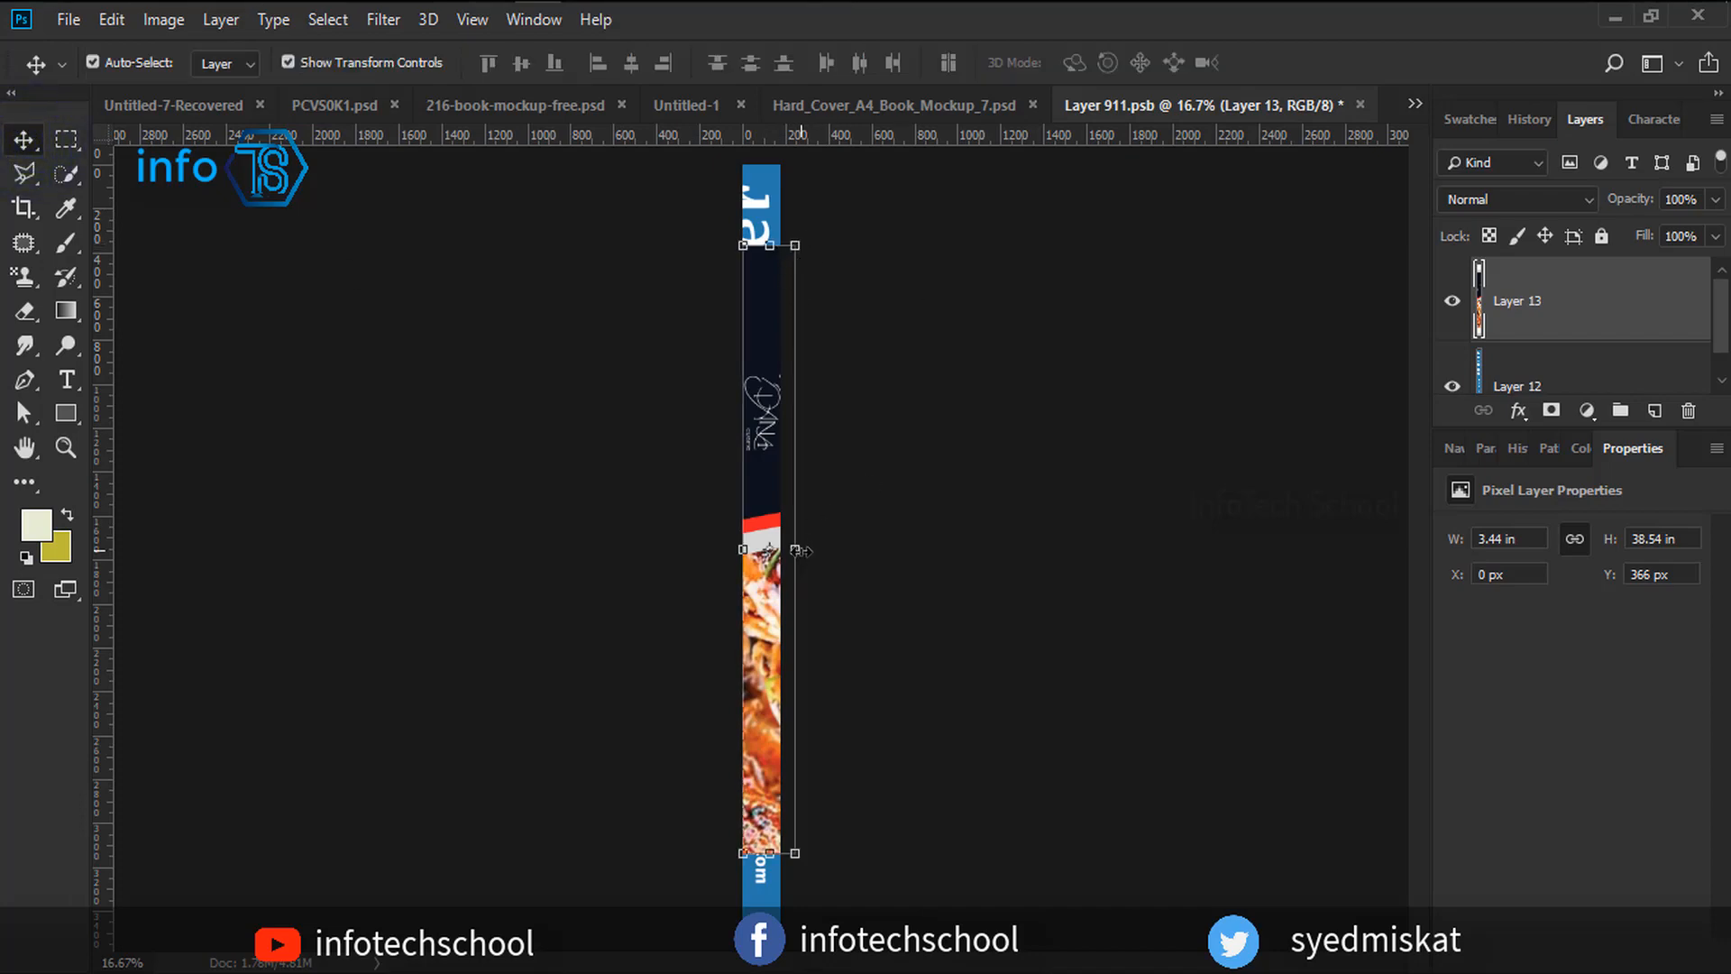
{"action": "left_click_drag", "start_coordinate": [794, 246], "coordinate": [780, 165]}
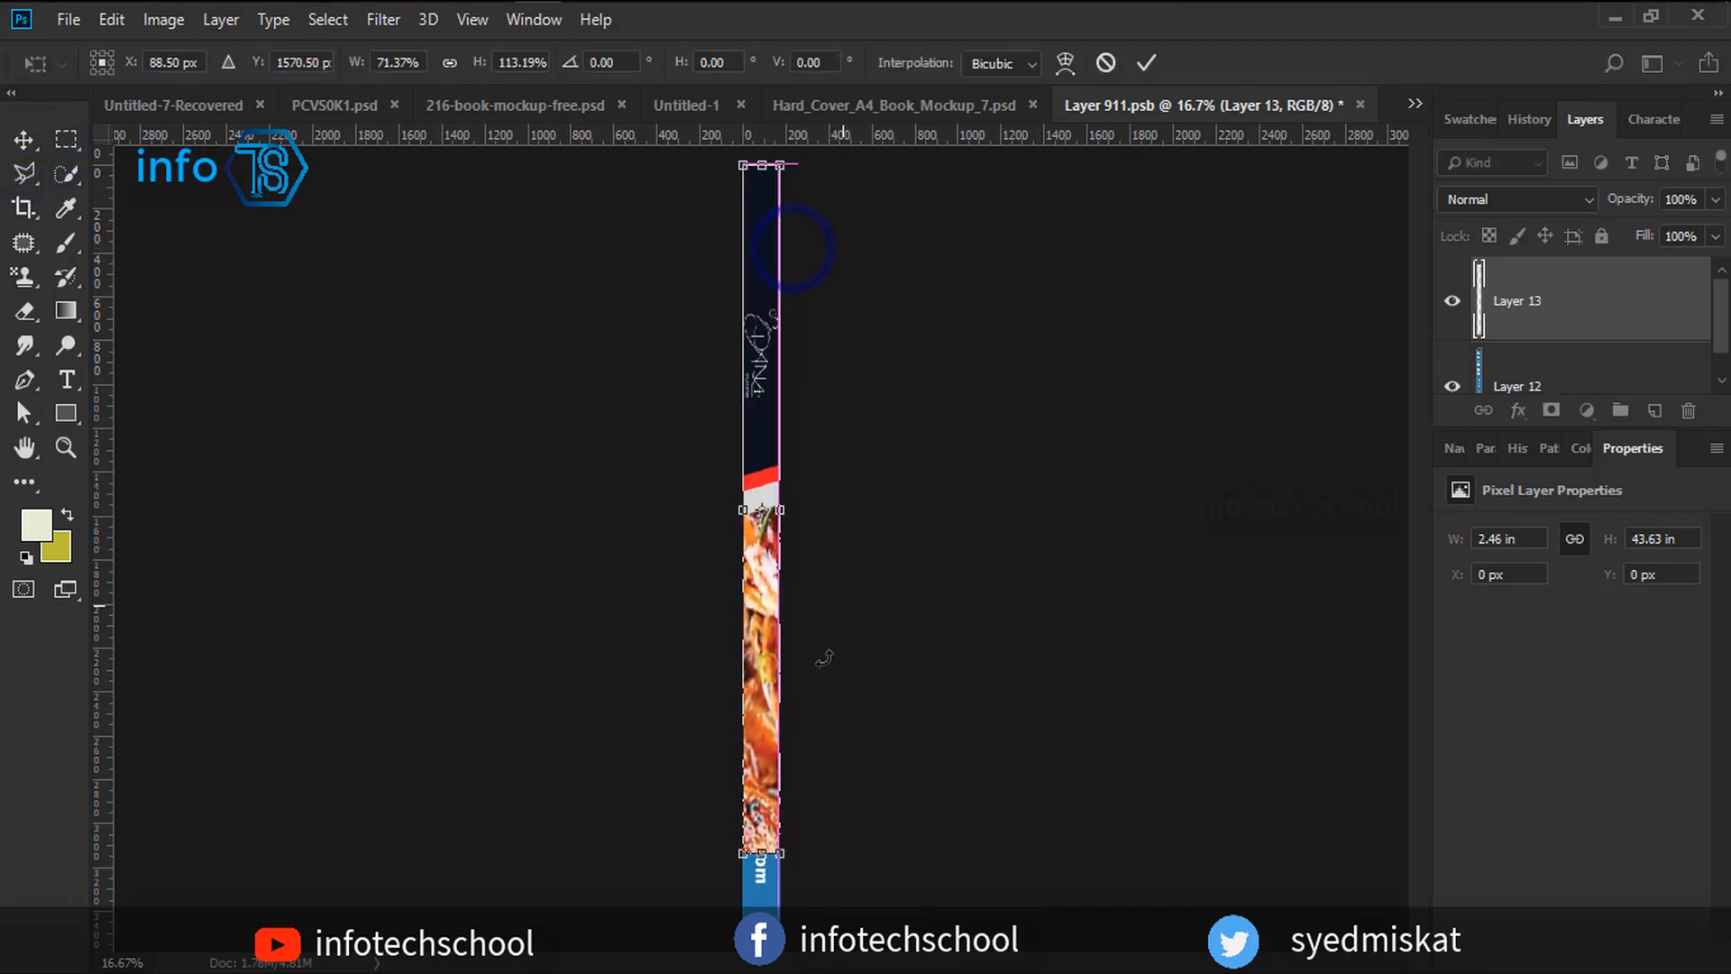
{"action": "left_click_drag", "start_coordinate": [791, 855], "coordinate": [794, 931]}
{"action": "left_click", "coordinate": [1146, 62]}
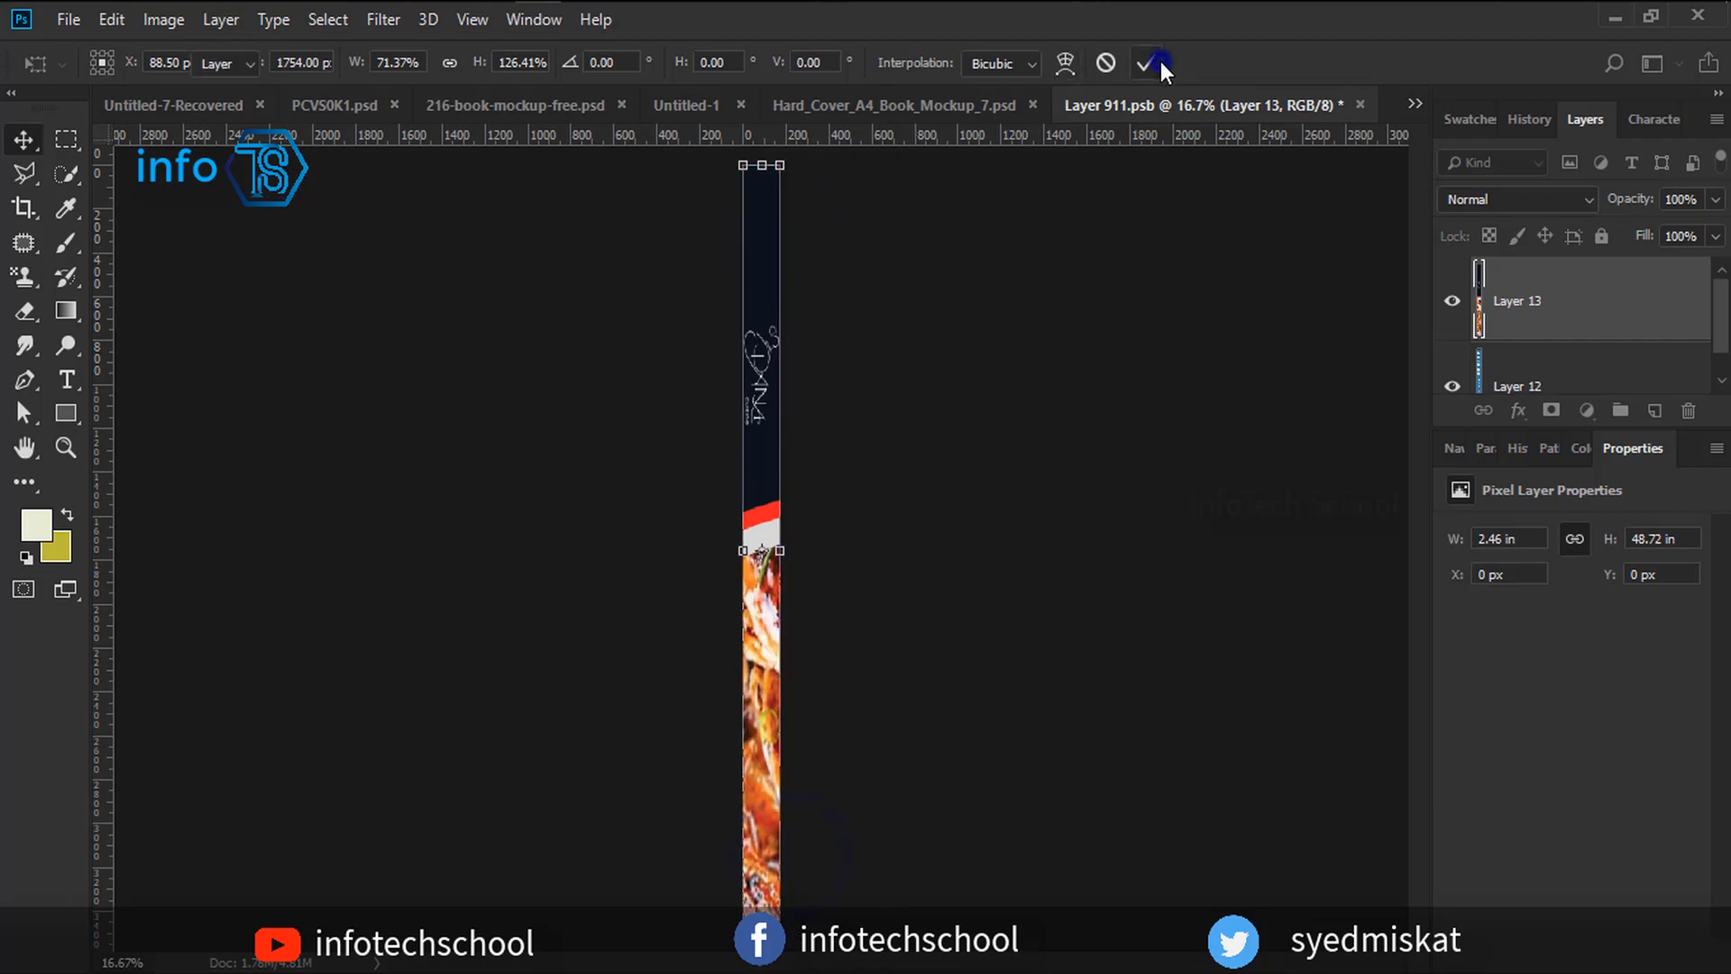
{"action": "left_click", "coordinate": [1361, 105]}
{"action": "left_click", "coordinate": [726, 390]}
{"action": "left_click", "coordinate": [1214, 105]}
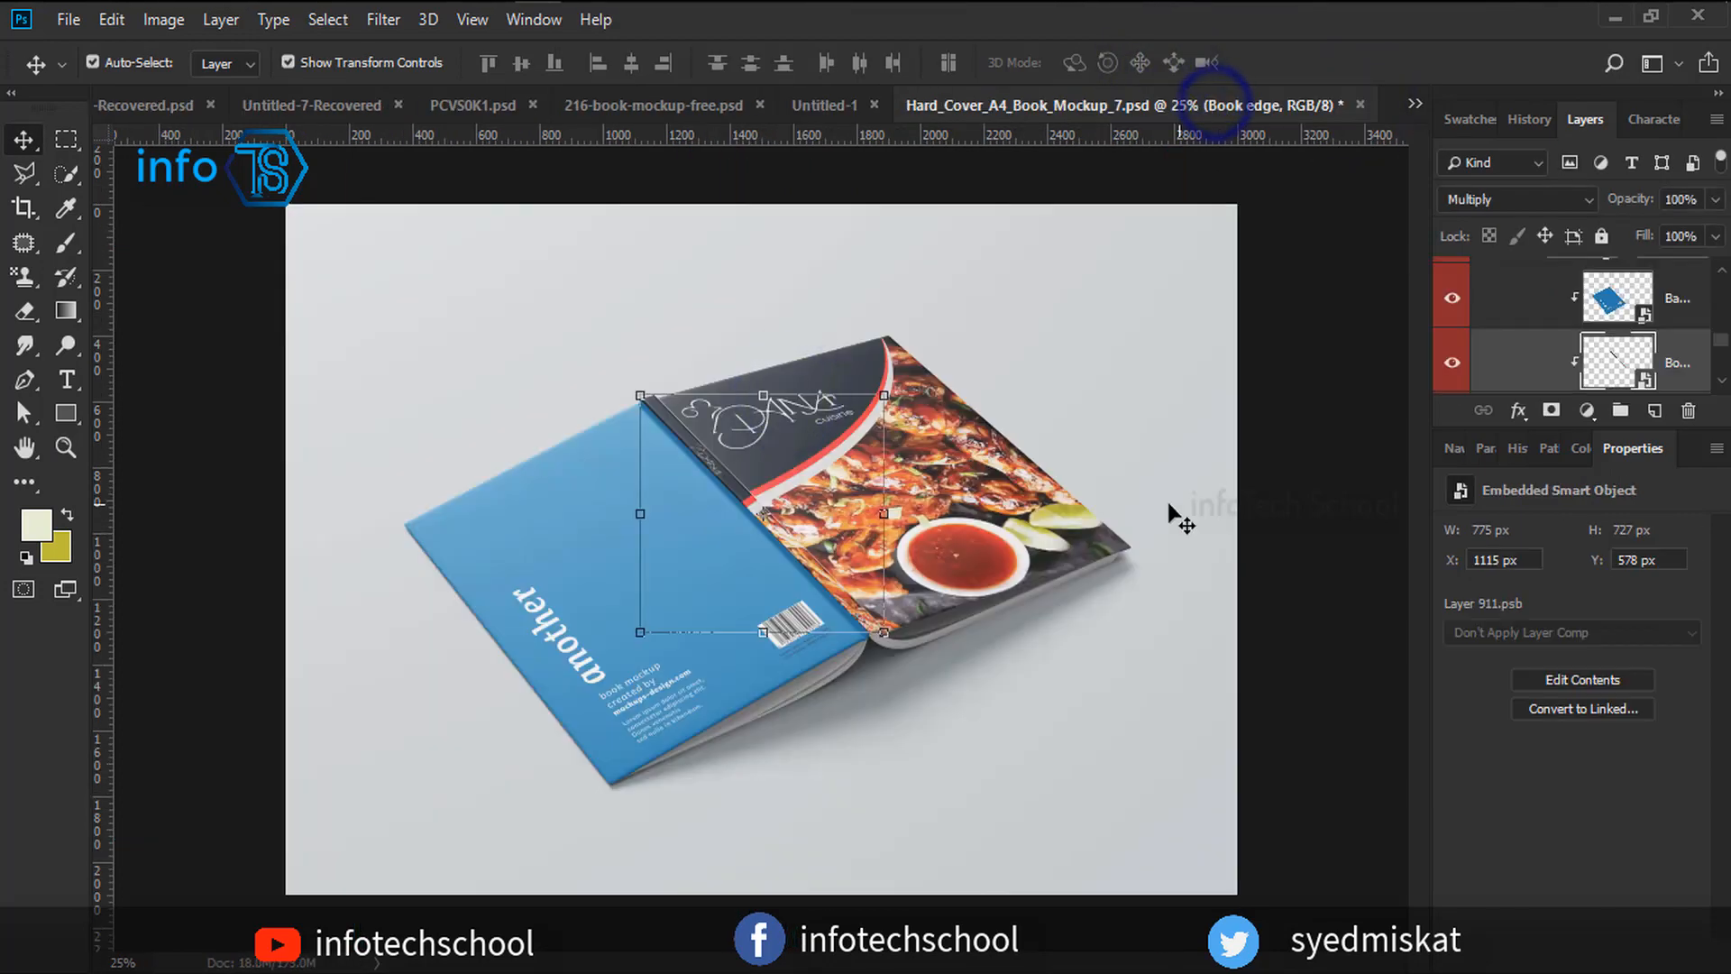
{"action": "left_click", "coordinate": [1255, 560]}
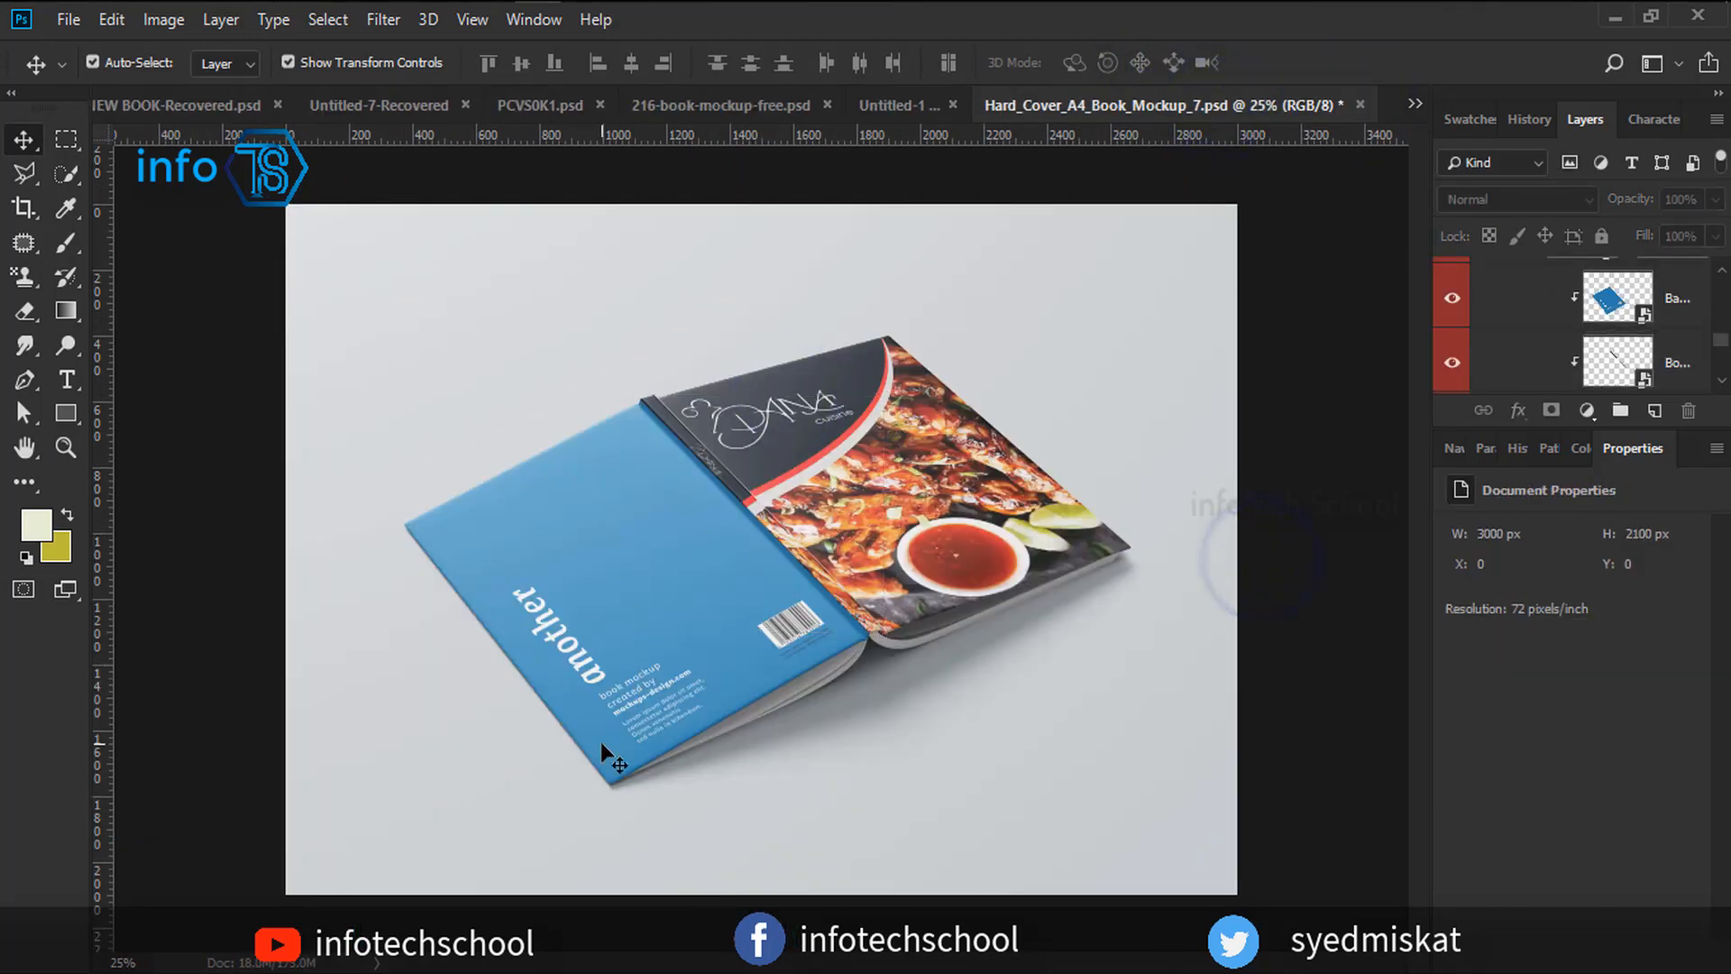
Select the mockup's Back cover layer, and copy the back-cover area, including its bleed, from Untitled-1.
{"action": "double_click", "coordinate": [1642, 318]}
{"action": "left_click", "coordinate": [1355, 104]}
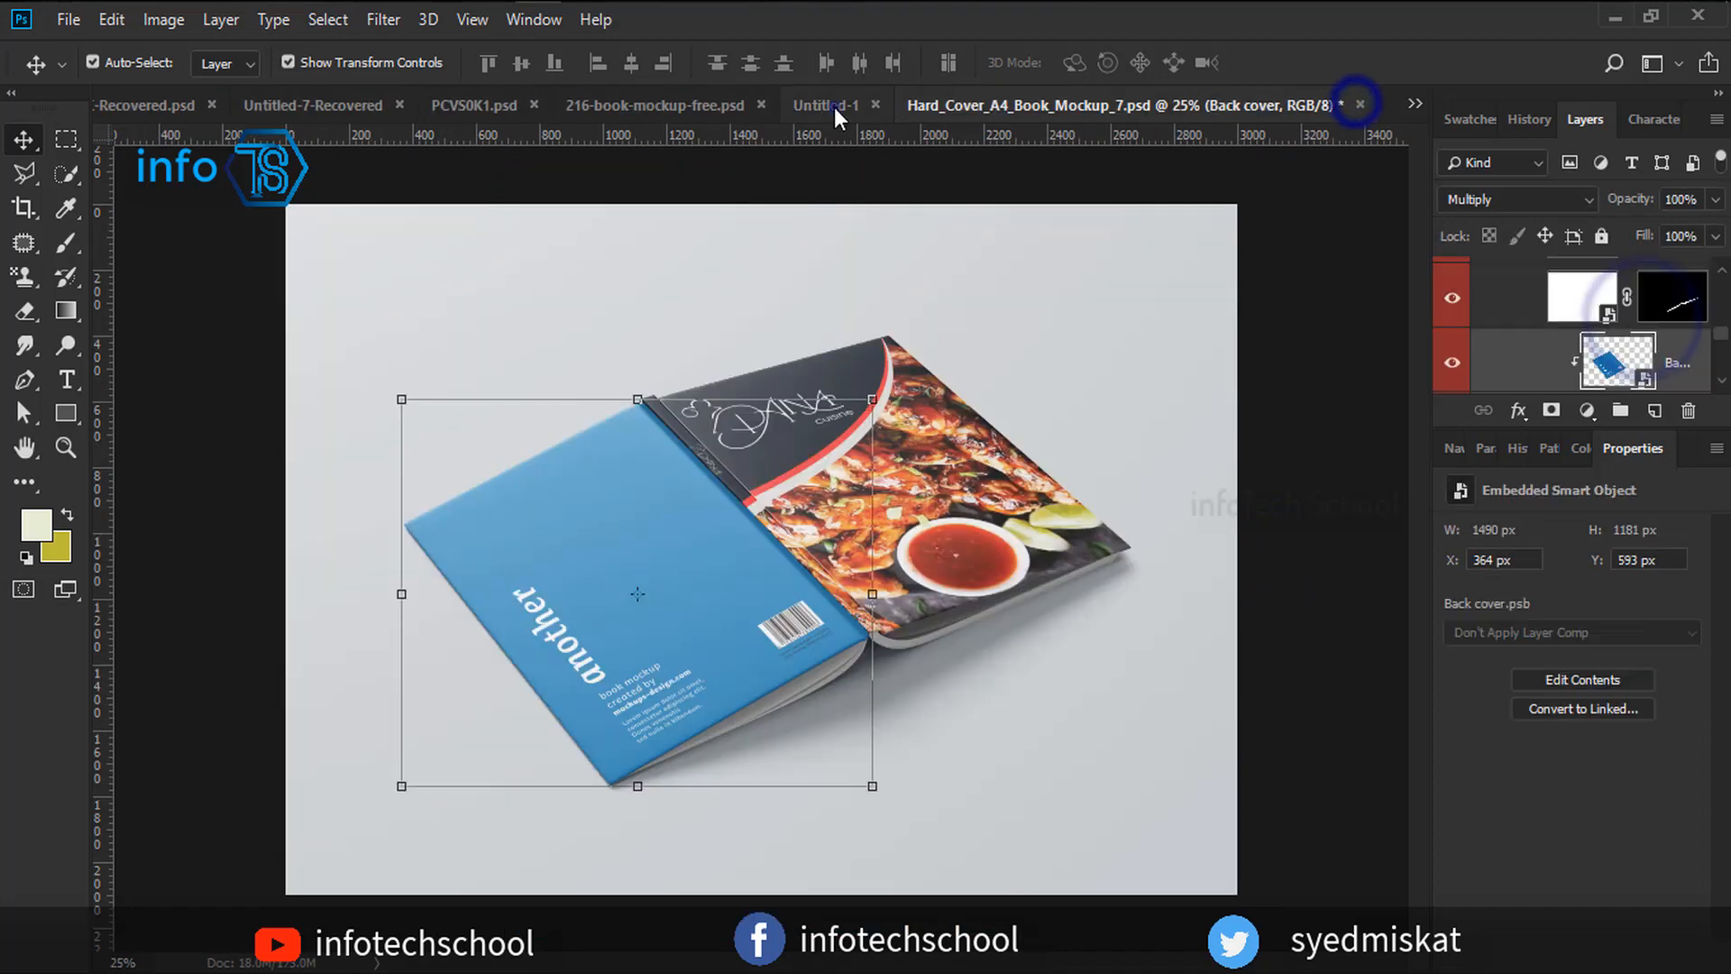
{"action": "left_click", "coordinate": [834, 106]}
{"action": "left_click", "coordinate": [65, 139]}
{"action": "left_click_drag", "start_coordinate": [346, 244], "coordinate": [730, 852]}
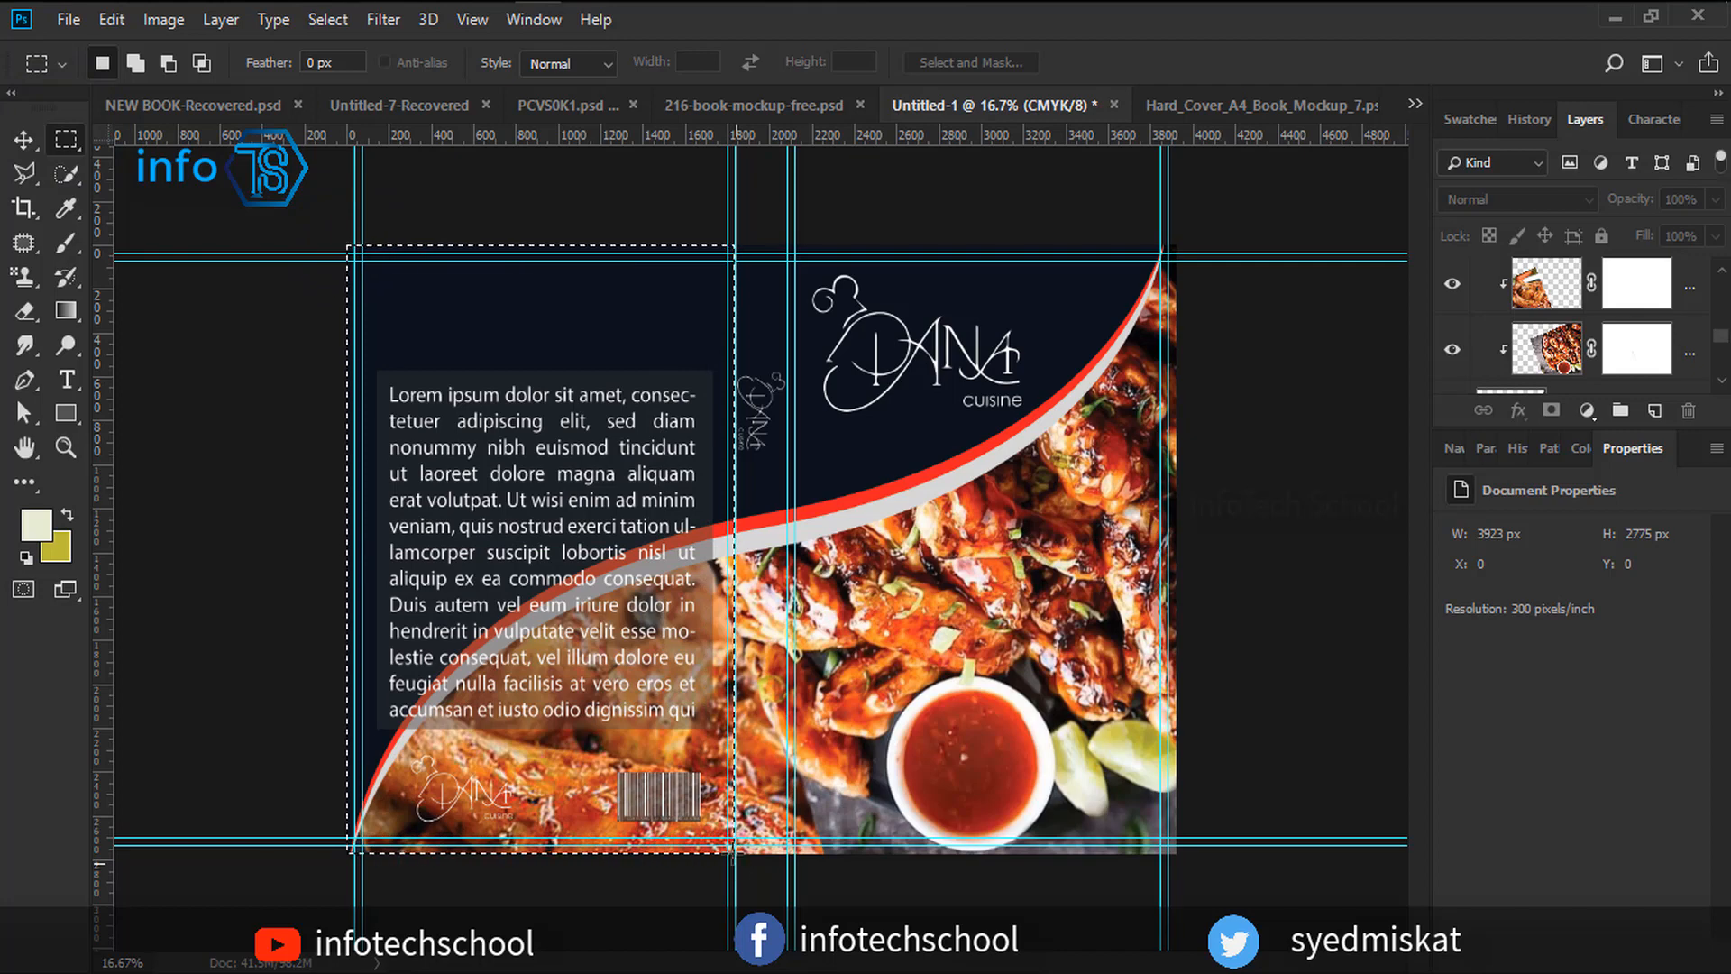
Open the Back cover smart object of Hard_Cover_A4_Book_Mockup_7.psd and paste the copied back cover into it.
{"action": "left_click", "coordinate": [1220, 96]}
{"action": "double_click", "coordinate": [1644, 369]}
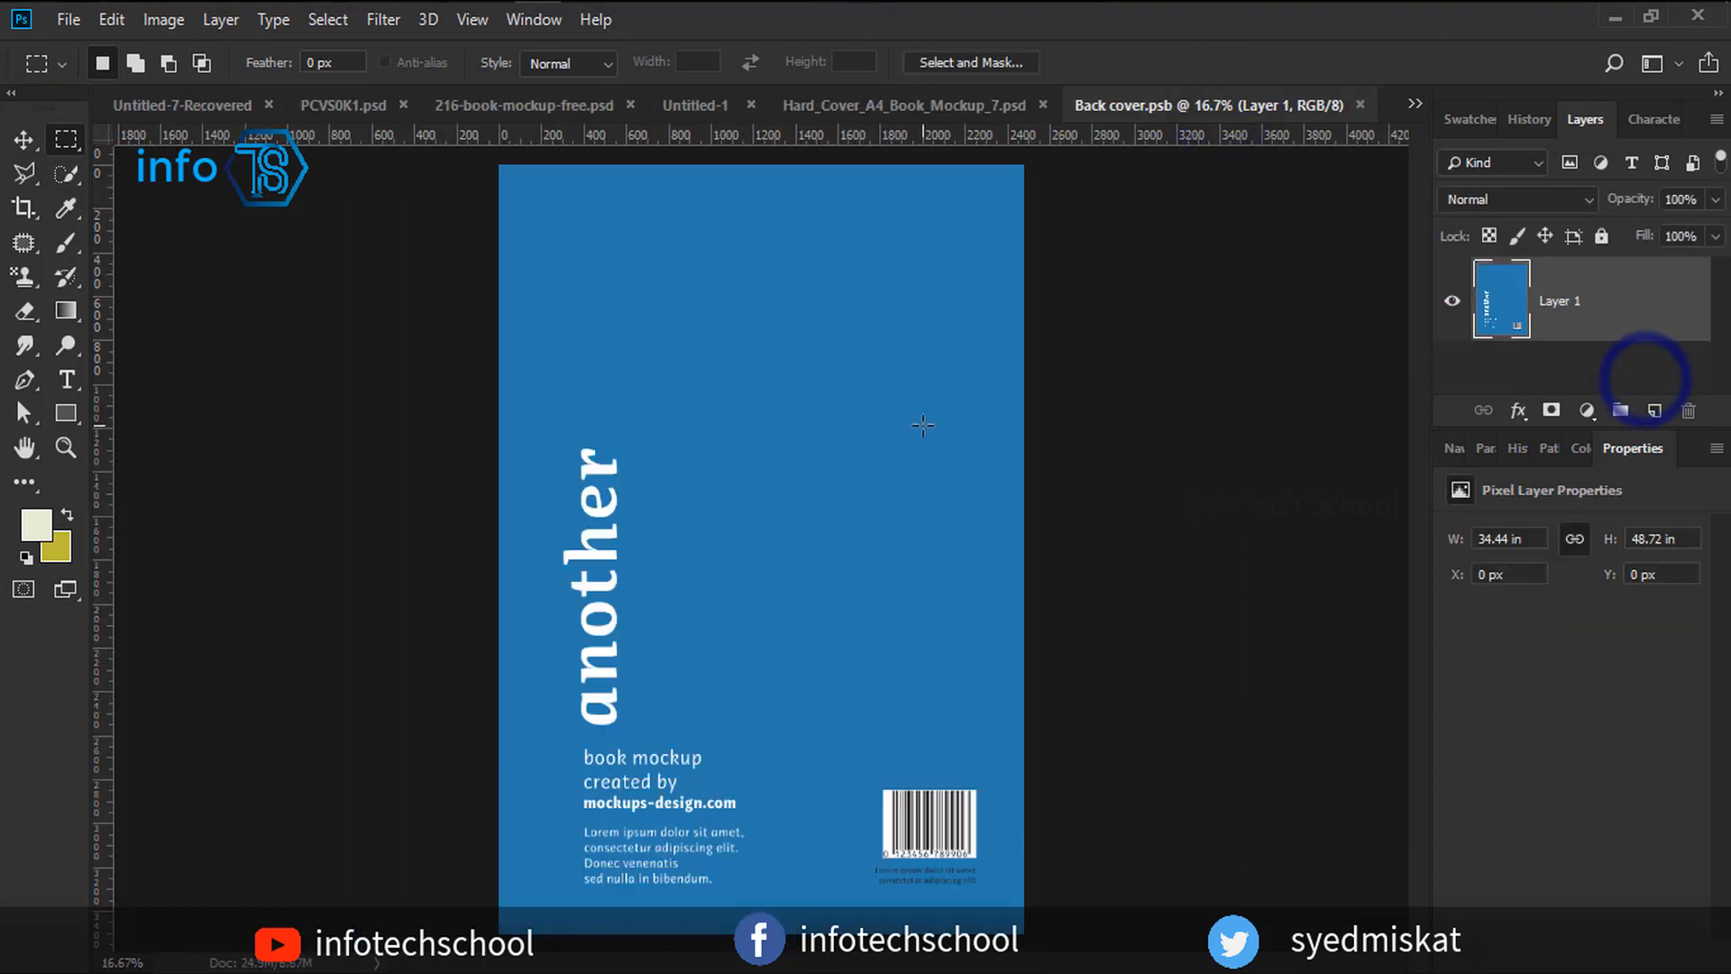
{"action": "key", "text": "v"}
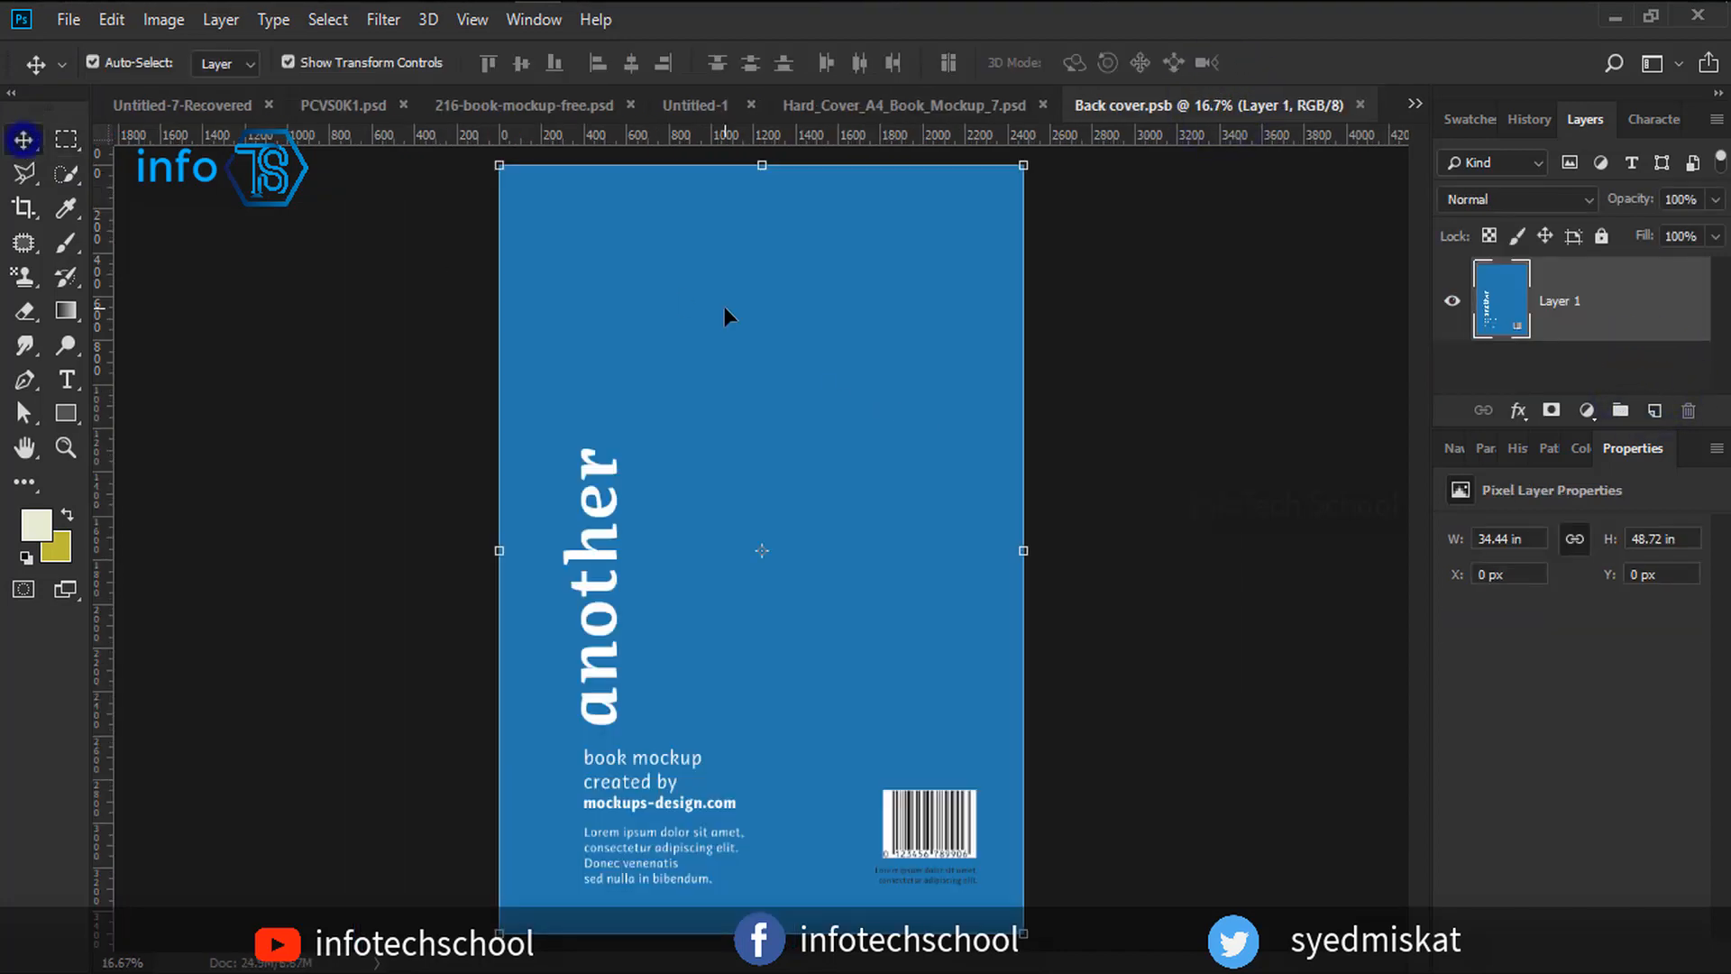
{"action": "key", "text": "ctrl+v"}
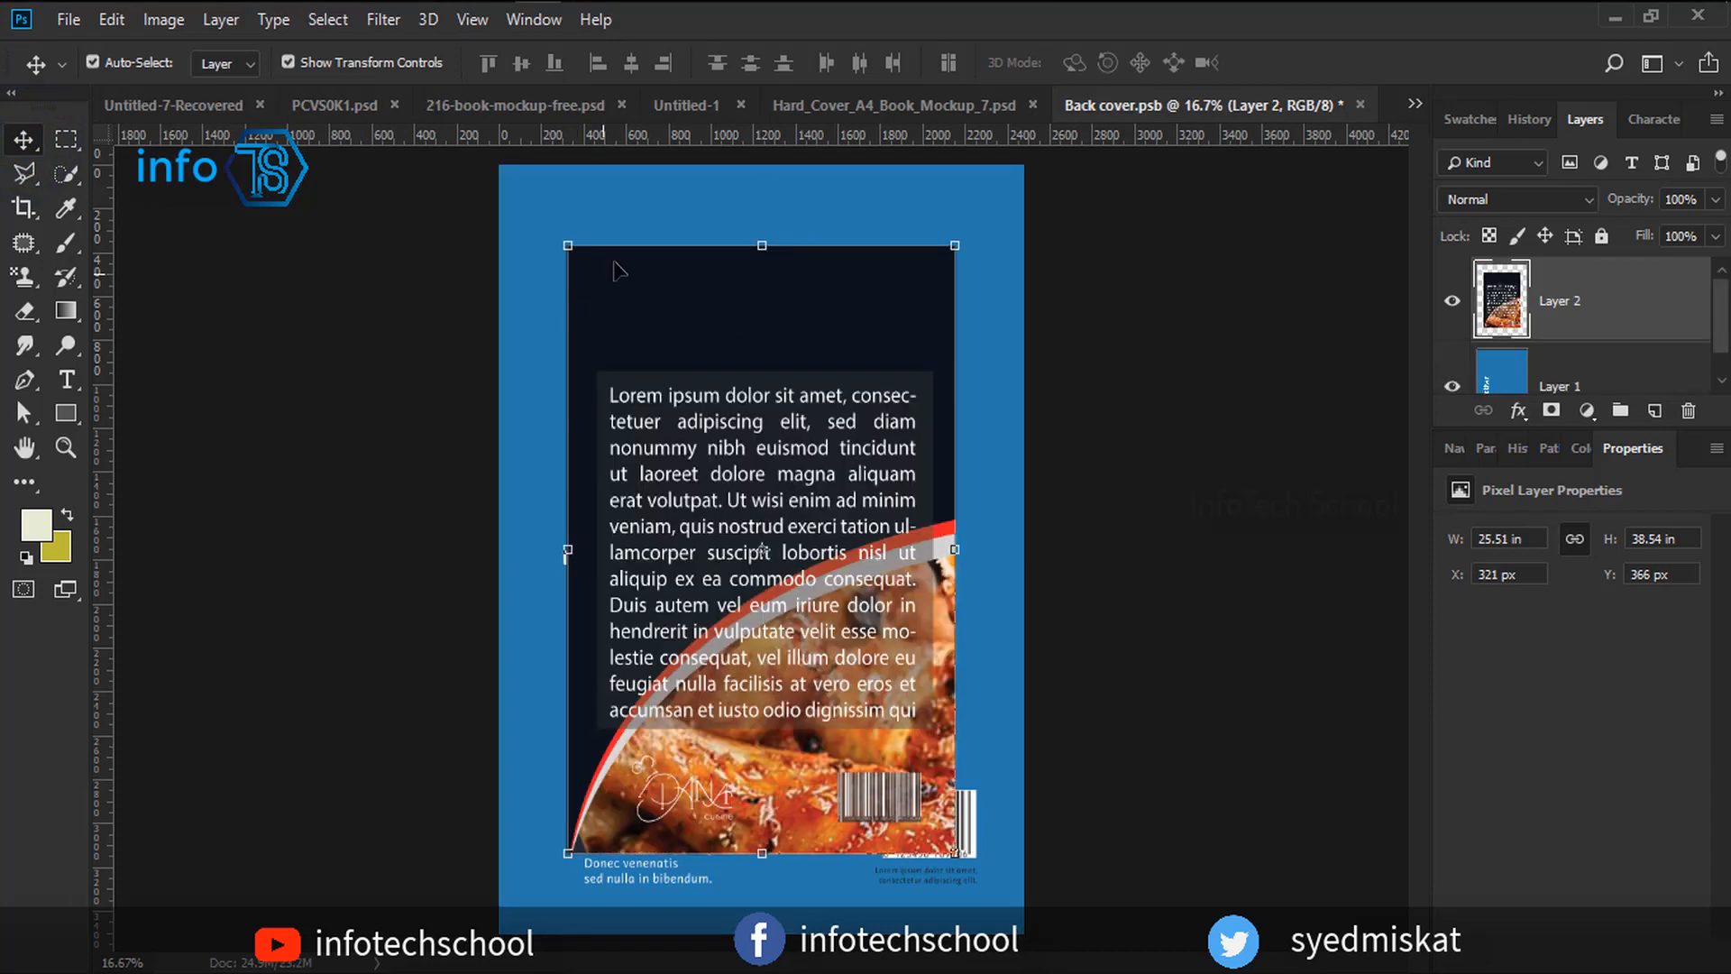
Stretch the pasted back cover to fill the 2480 × 3508 px Back cover.psb canvas, apply it, and save and close the smart object.
{"action": "key", "text": "ctrl+t"}
{"action": "left_click_drag", "start_coordinate": [955, 851], "coordinate": [1024, 931]}
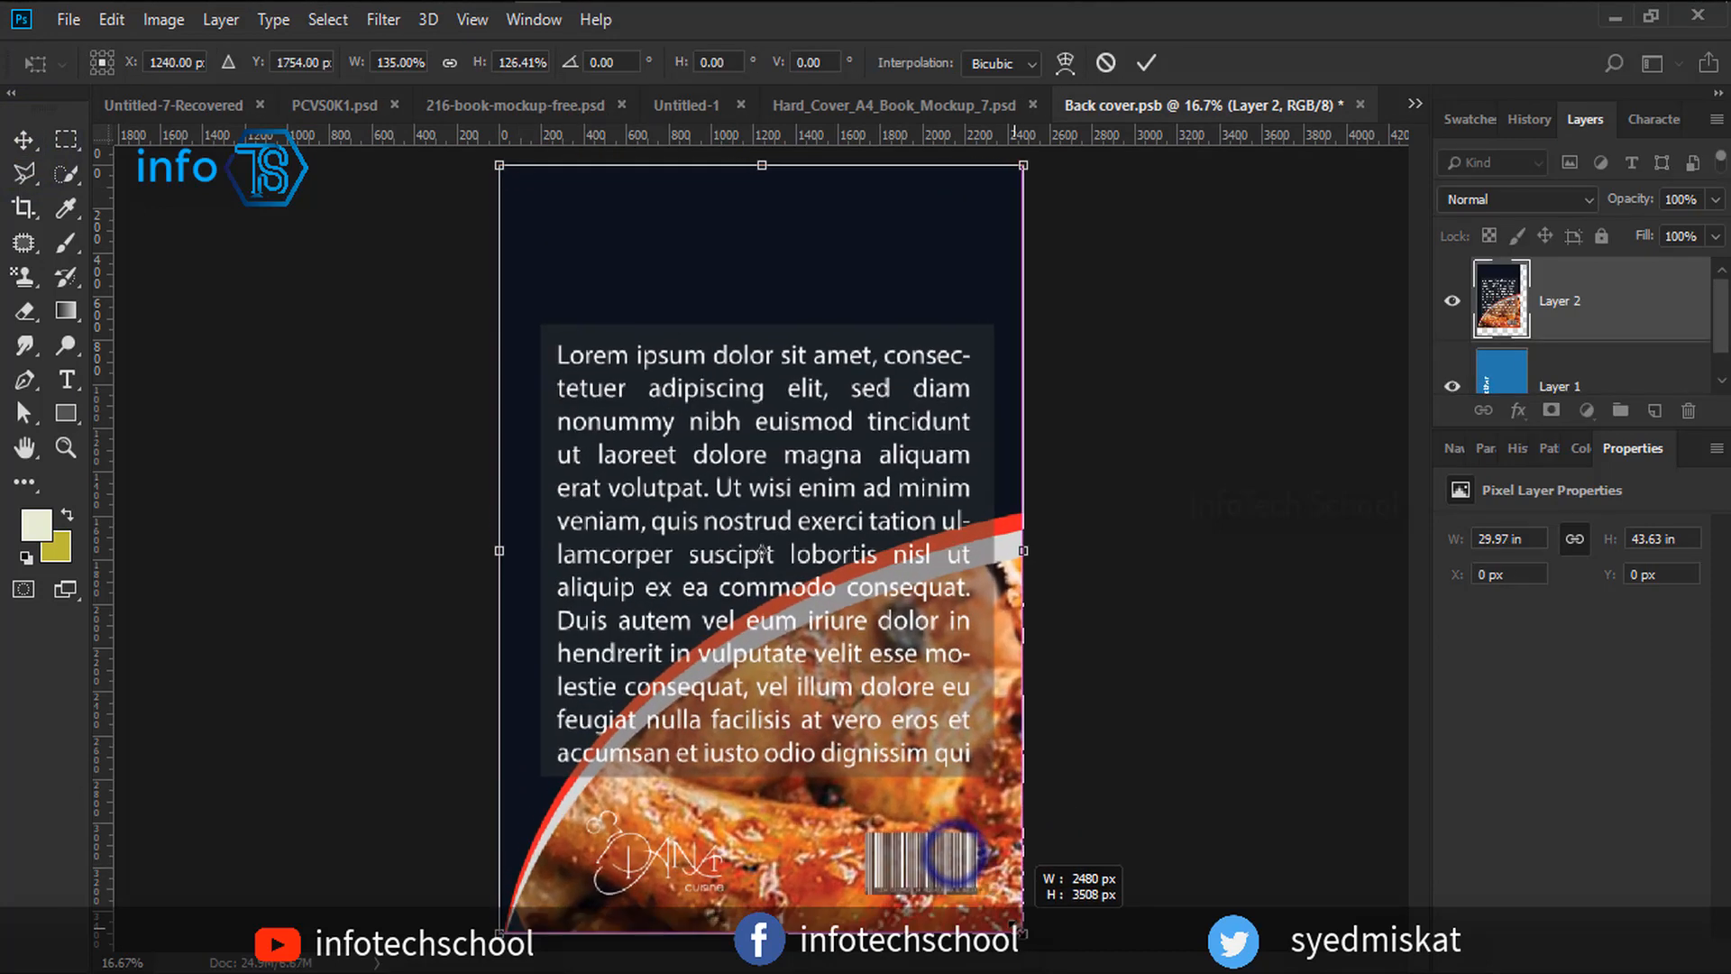
{"action": "left_click", "coordinate": [1145, 62]}
{"action": "left_click", "coordinate": [1360, 105]}
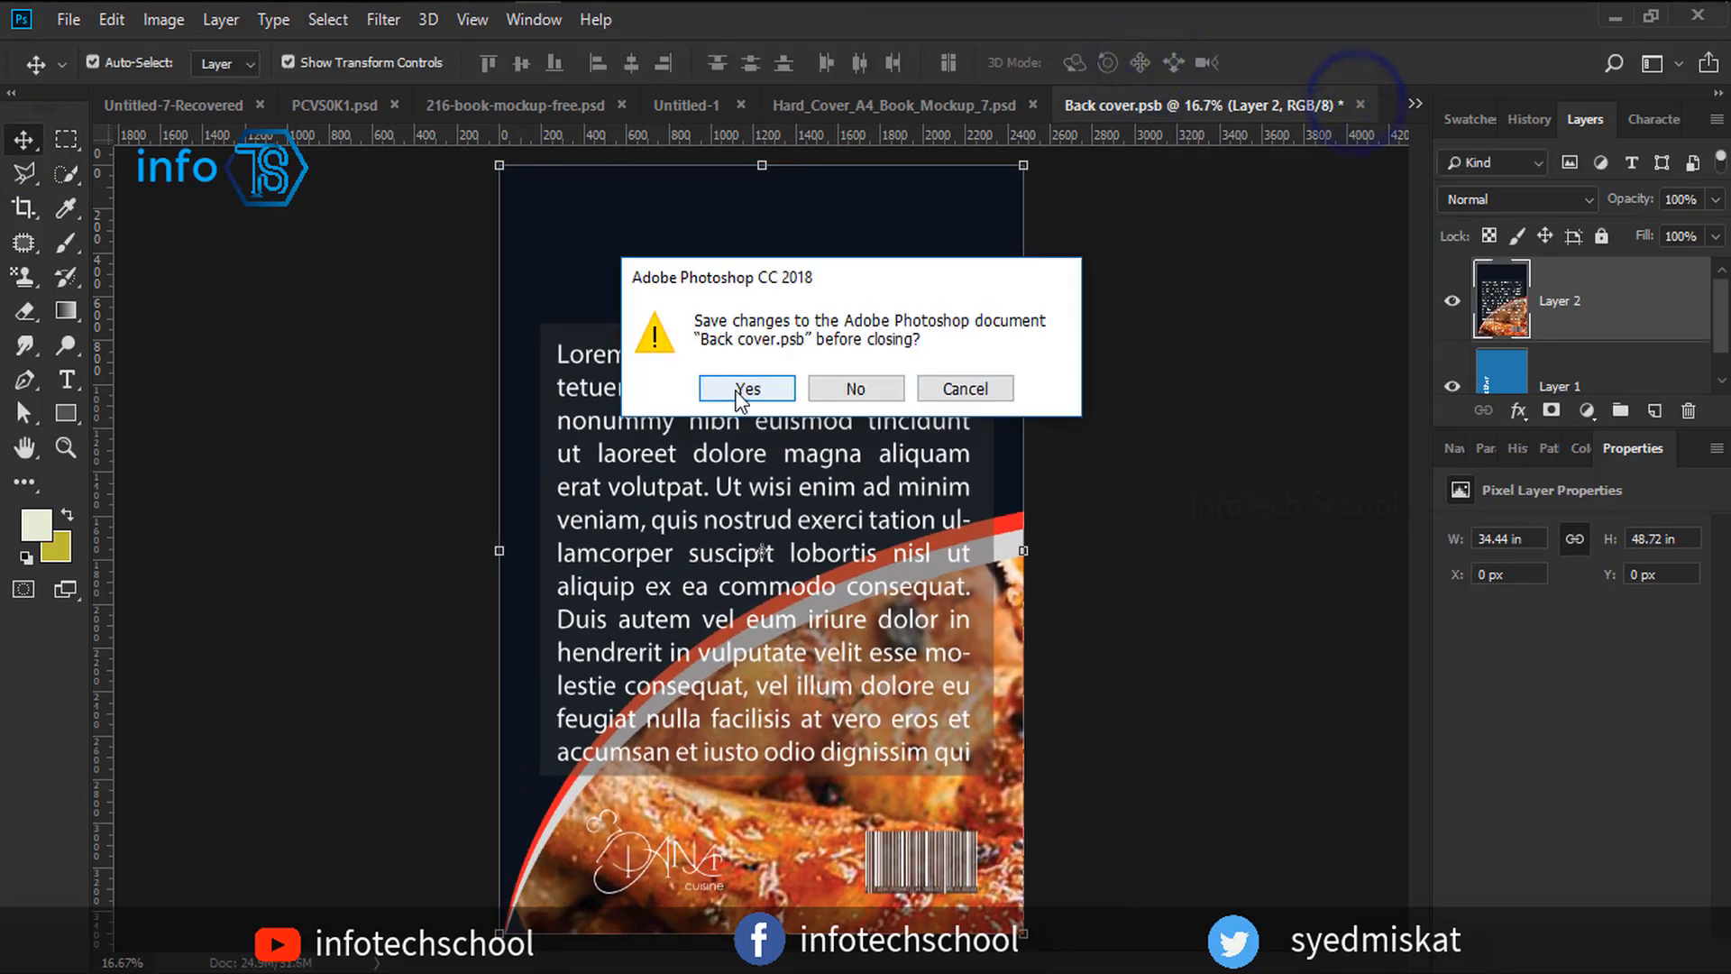
{"action": "left_click", "coordinate": [741, 393]}
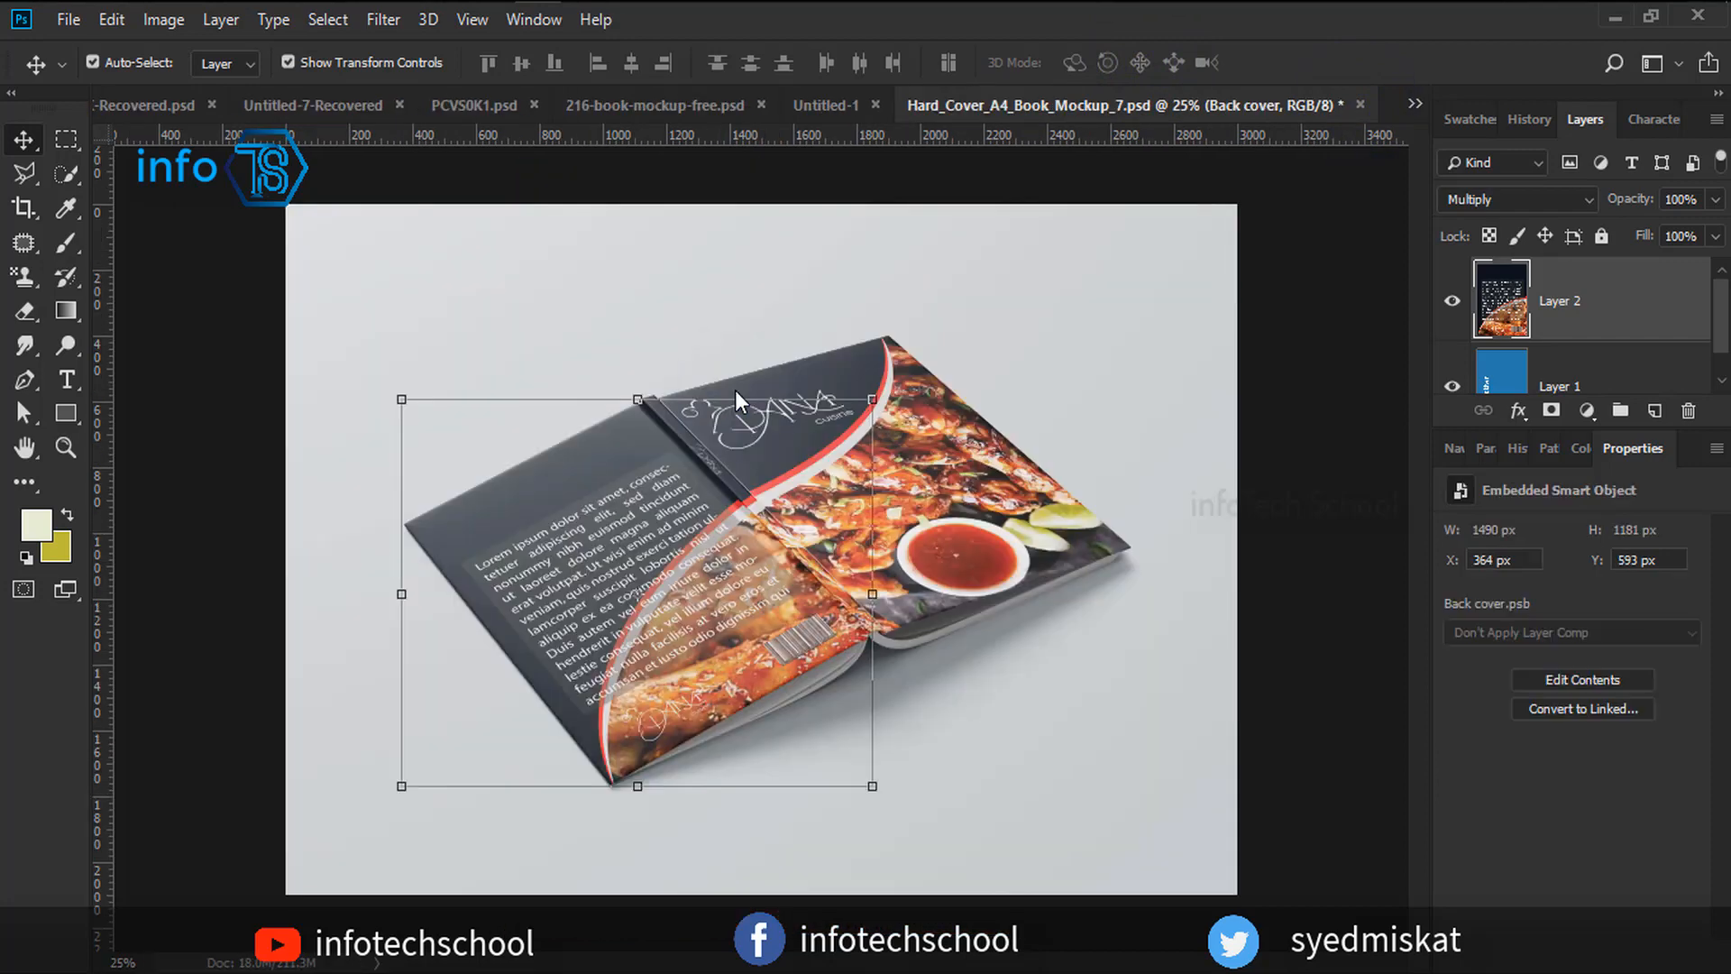
Show the INFOTECH SCHOOL text layer and move the text below the book, near the mockup's lower edge.
{"action": "left_click", "coordinate": [1307, 627]}
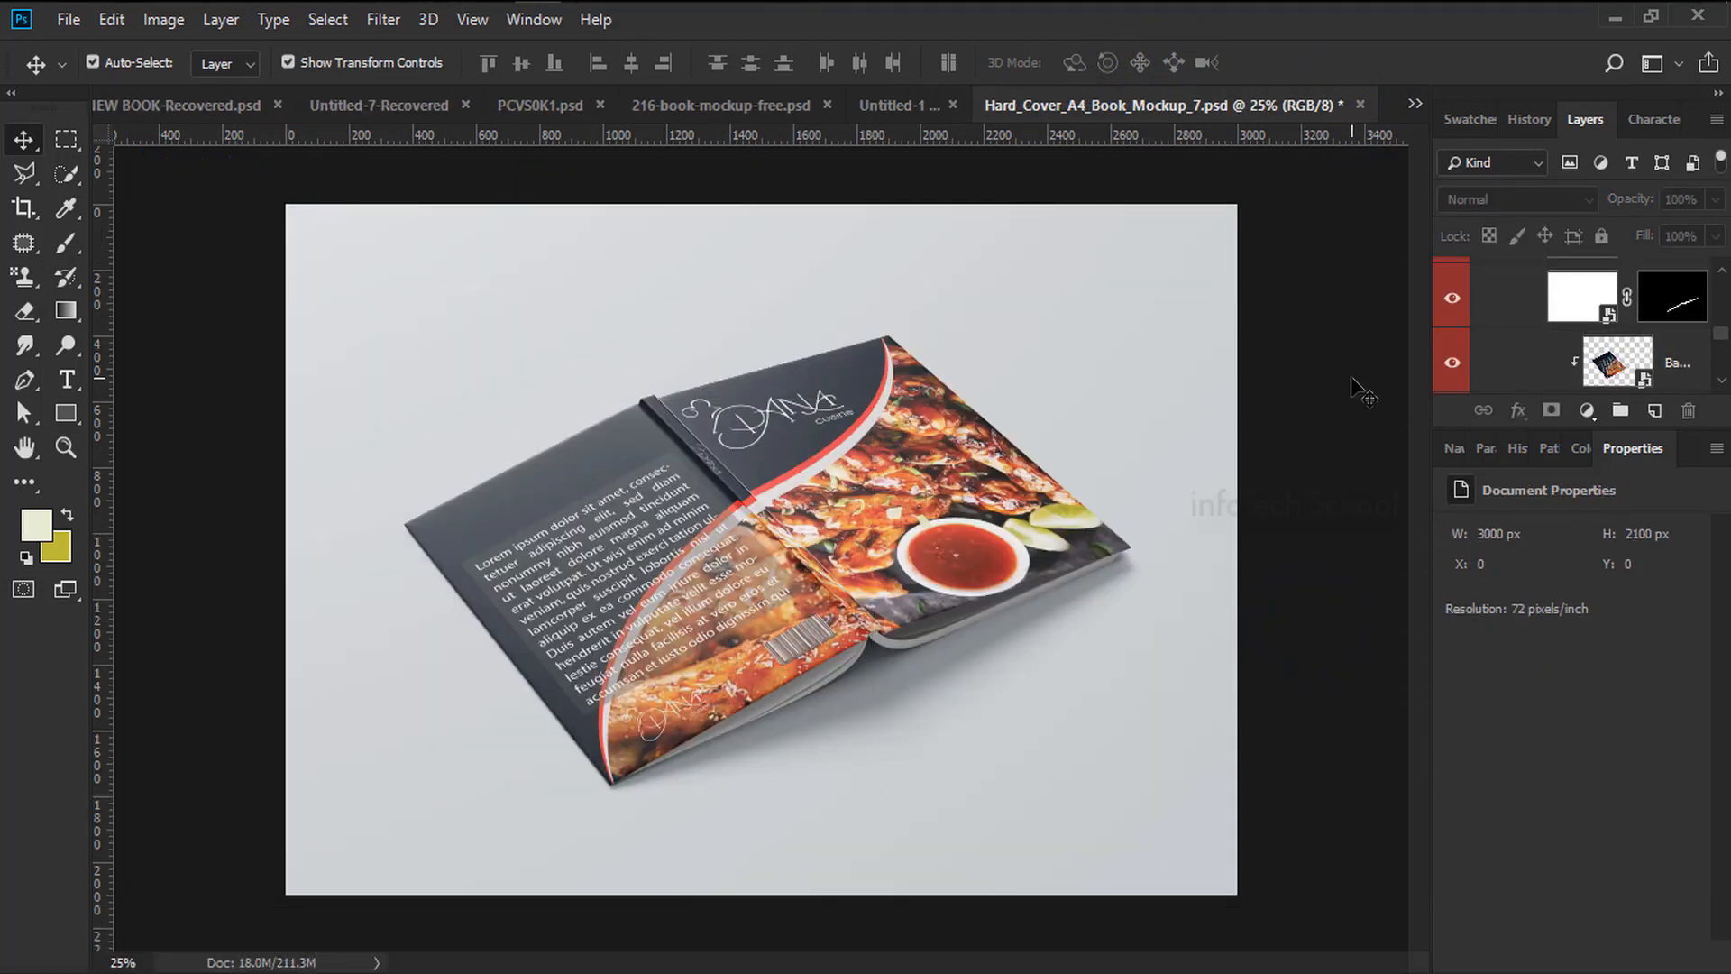
{"action": "scroll", "coordinate": [1551, 282], "scroll_direction": "up", "scroll_amount": 5}
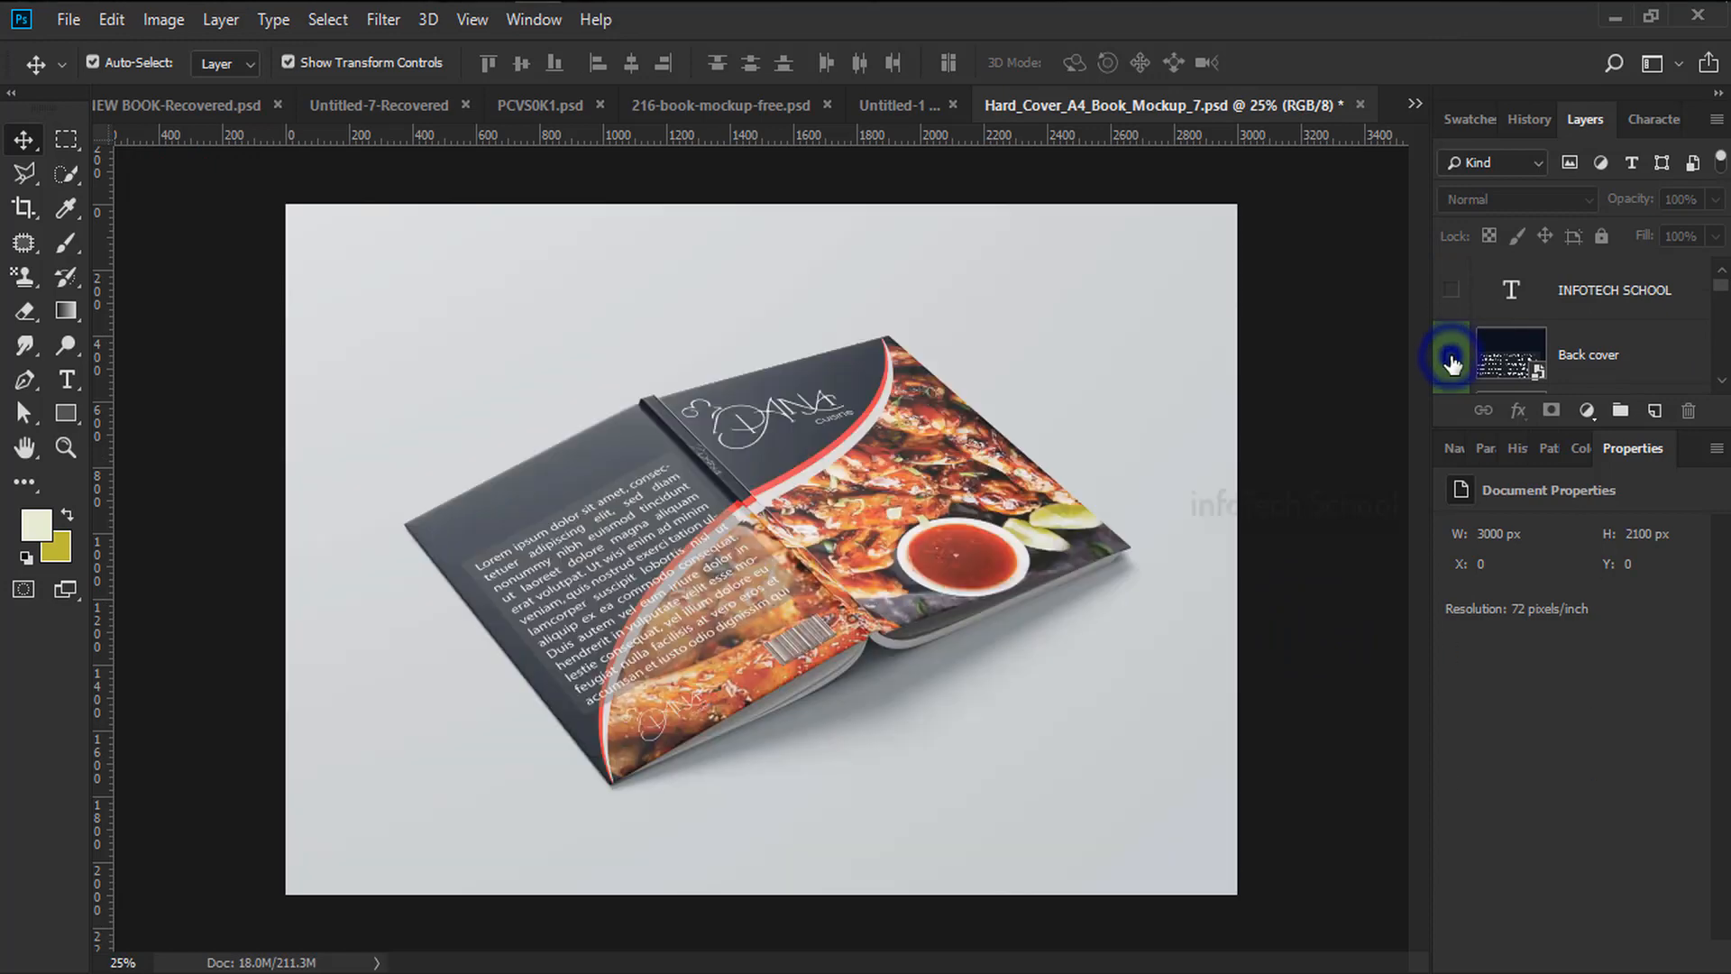
{"action": "left_click", "coordinate": [1451, 289]}
{"action": "left_click_drag", "start_coordinate": [870, 568], "coordinate": [878, 868]}
{"action": "left_click", "coordinate": [1278, 277]}
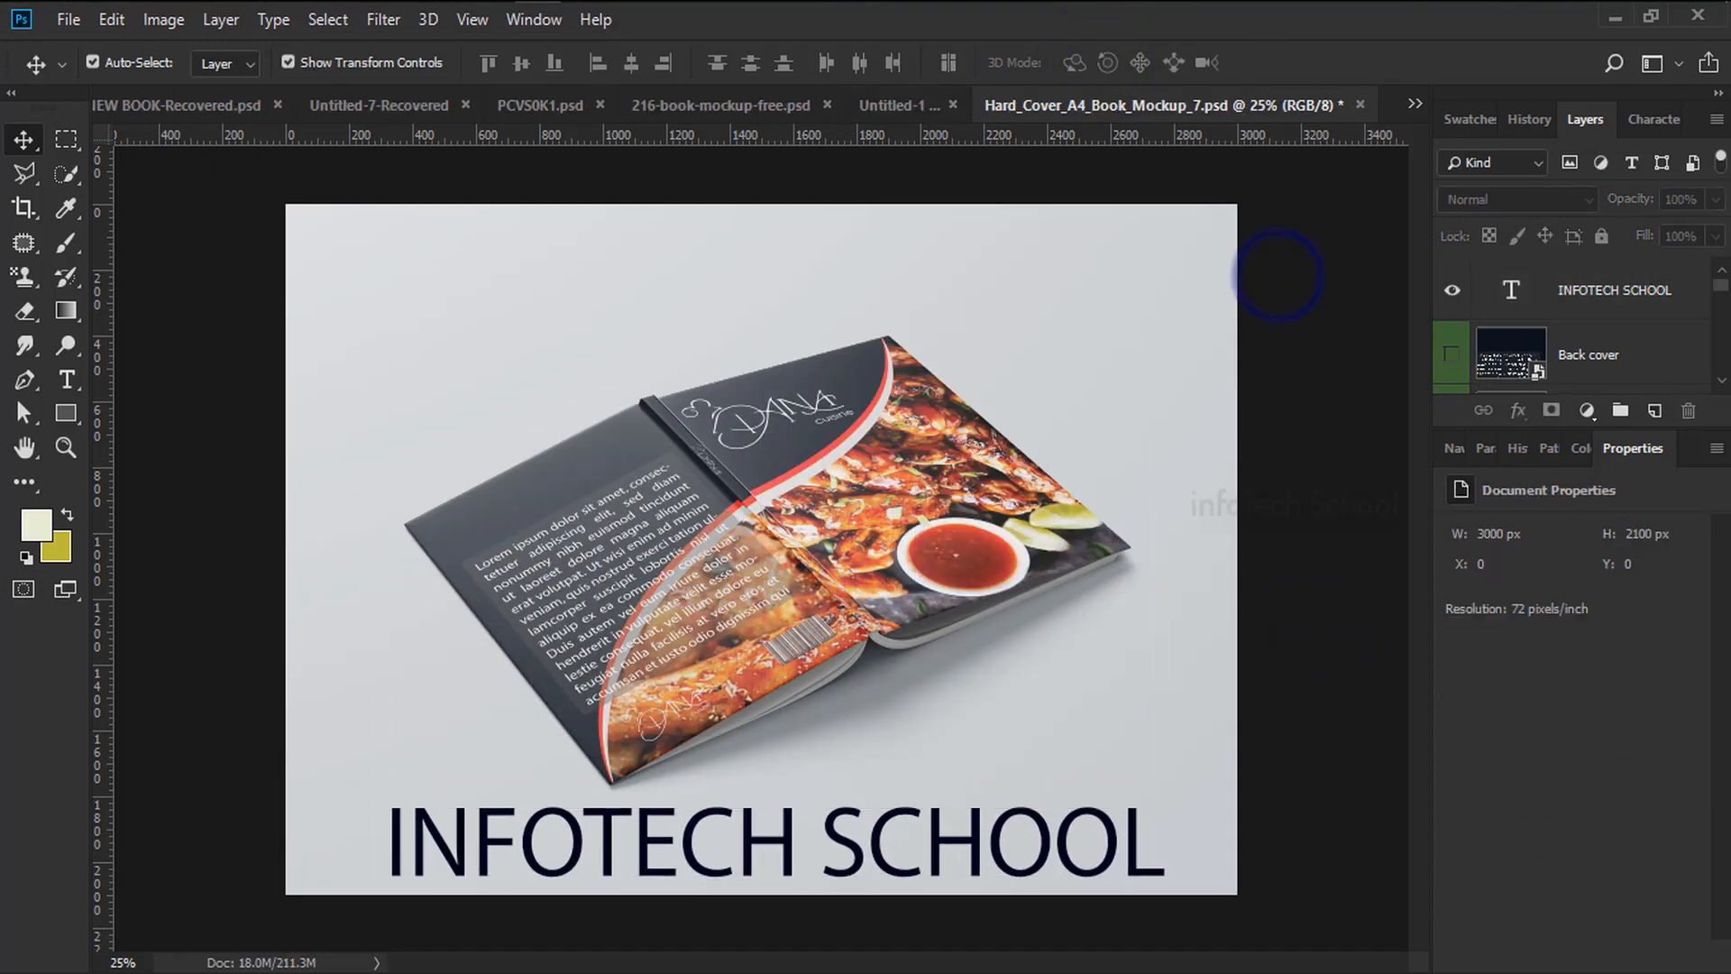